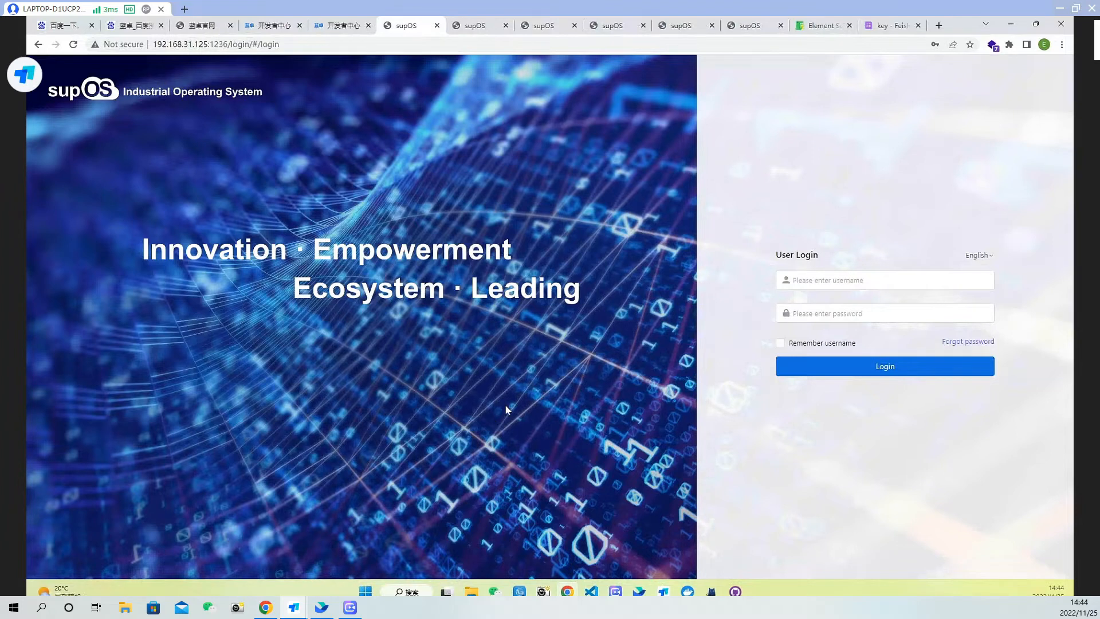
# Log in to supOS with the administrator username and the account password
pyautogui.click(825, 281)
pyautogui.click(842, 302)
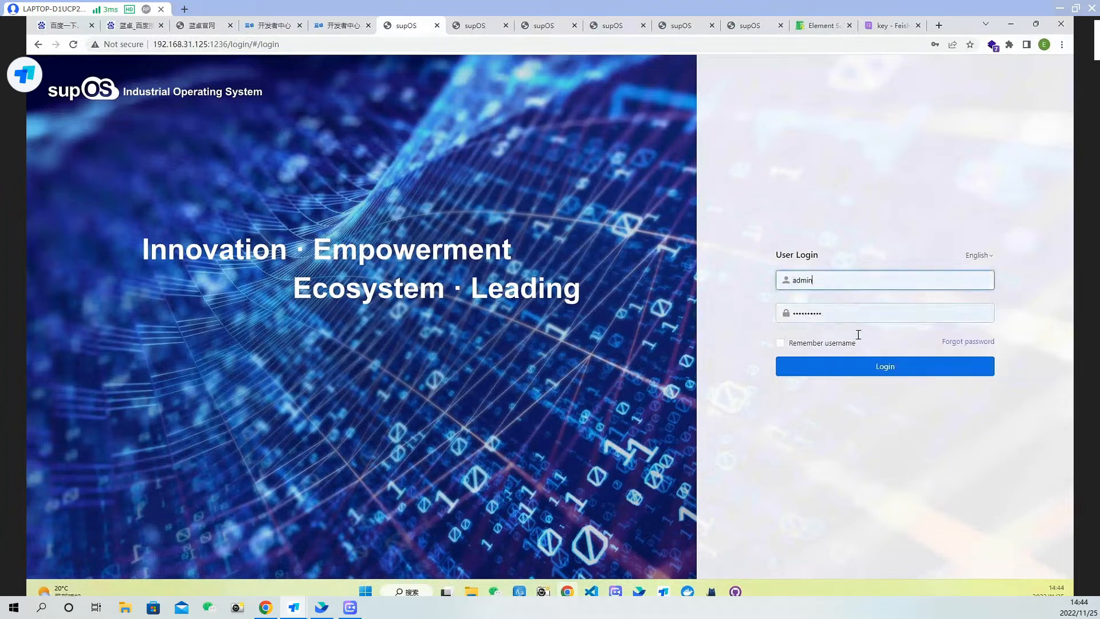
pyautogui.click(845, 366)
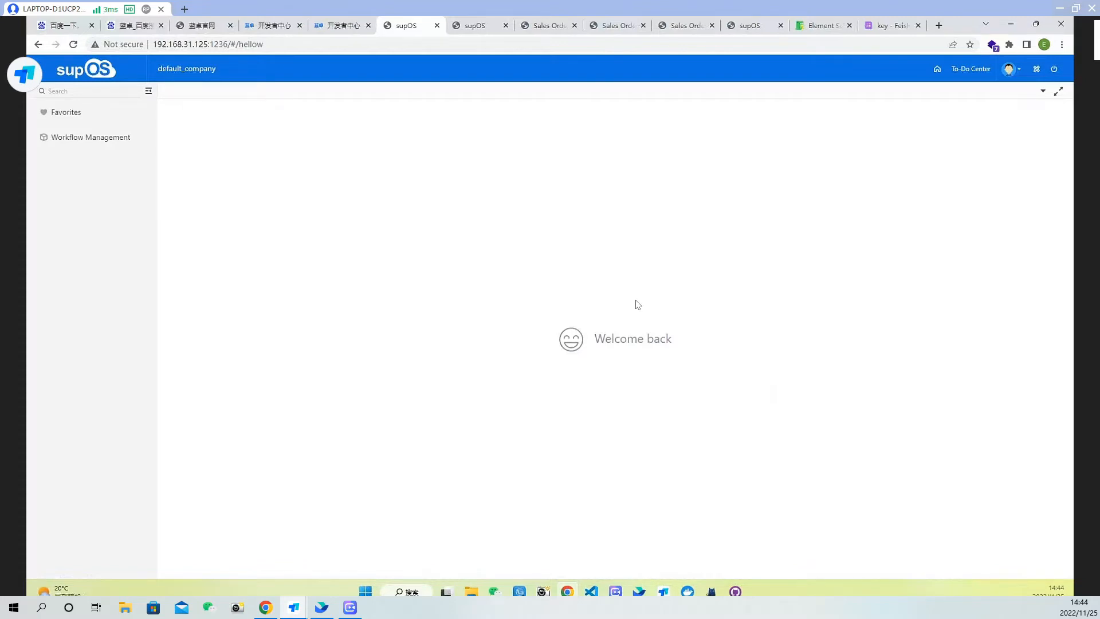
# Switch to design mode and open the Sales Order app from the Business Designer
pyautogui.click(1036, 69)
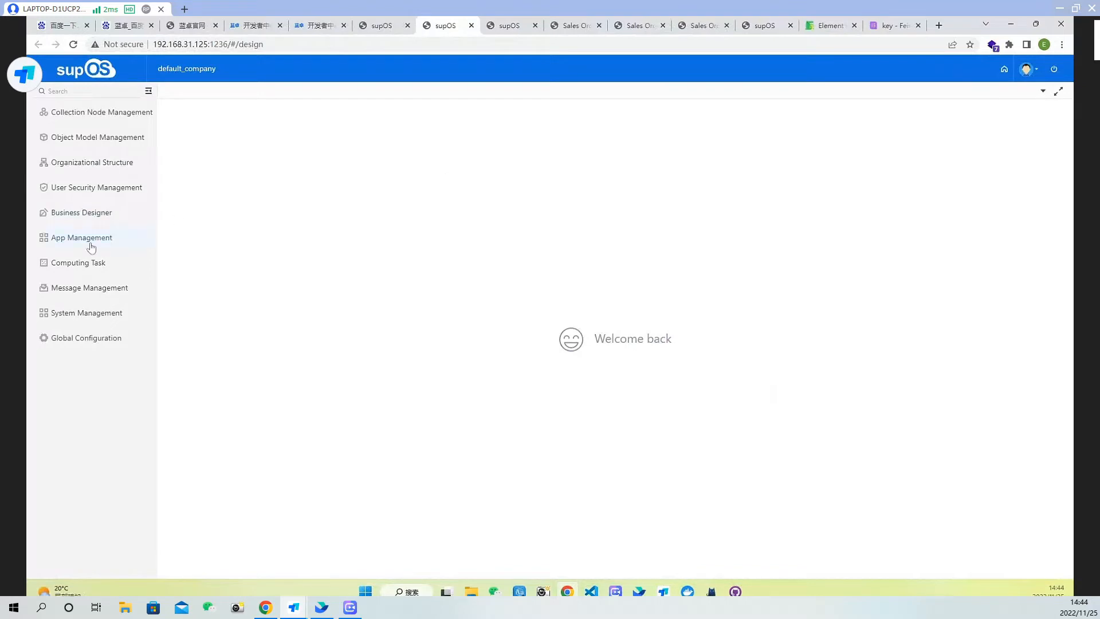
pyautogui.click(89, 214)
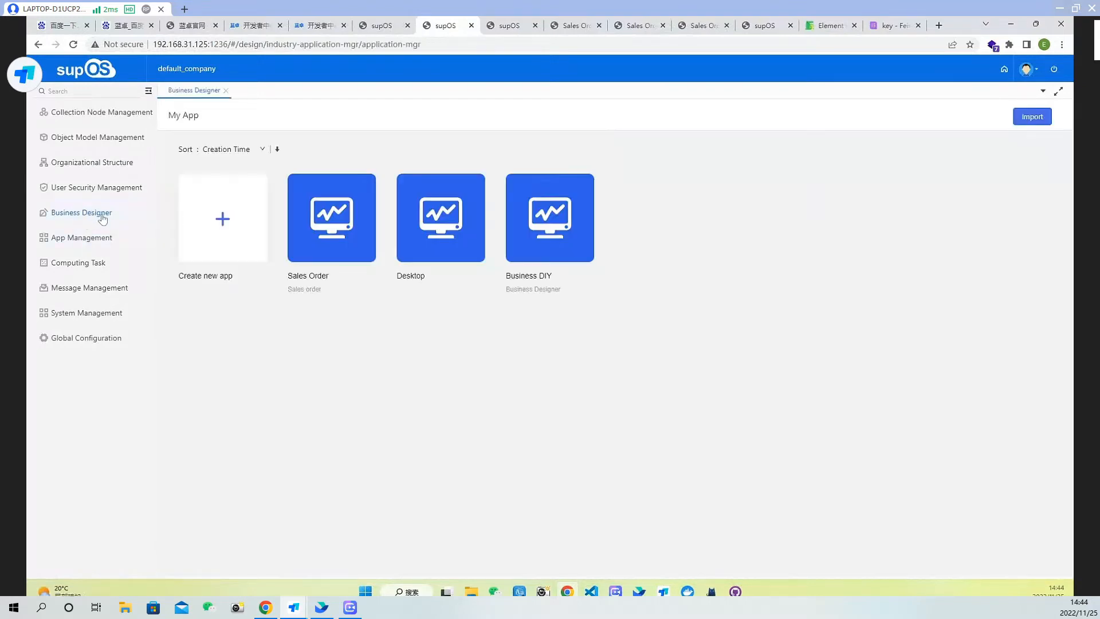
pyautogui.moveTo(307, 241)
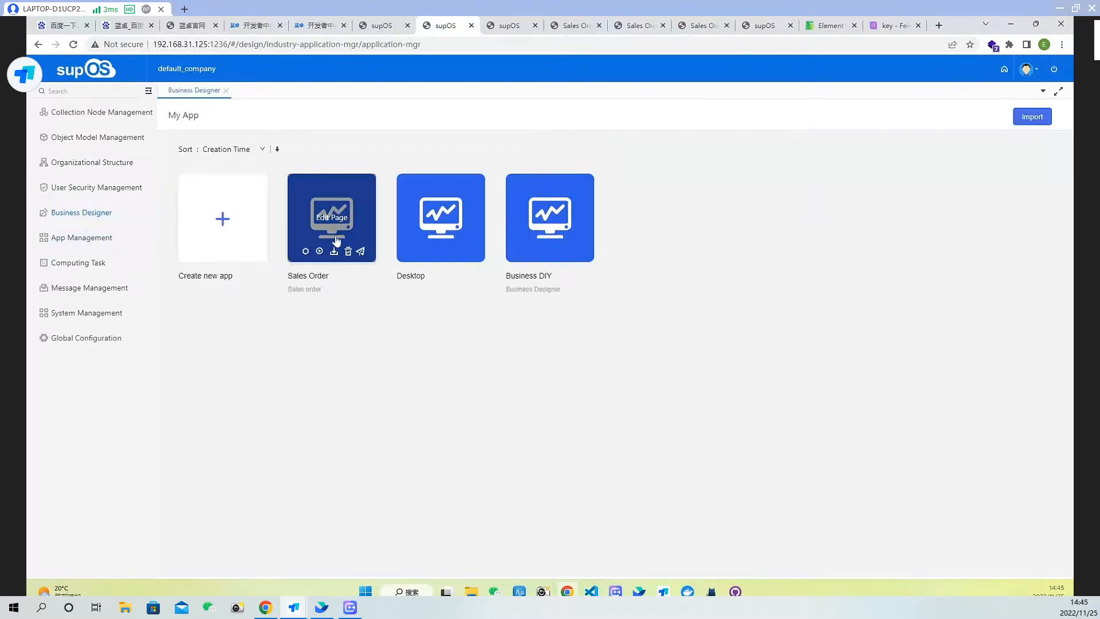
pyautogui.click(337, 220)
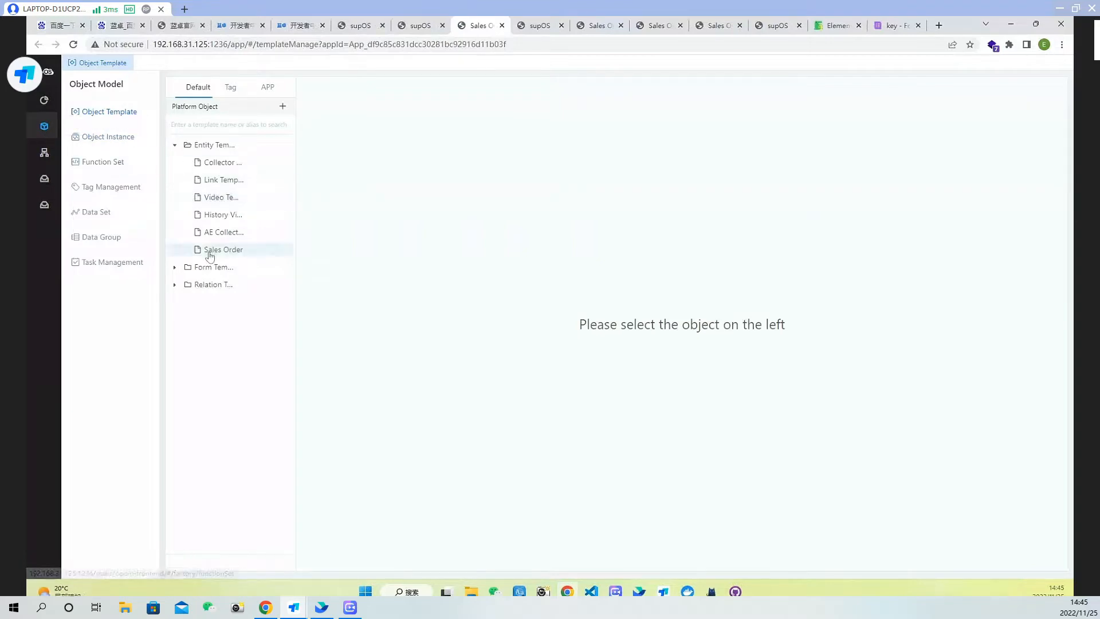
# Review the attributes defined in the Staff Info form template
pyautogui.click(177, 268)
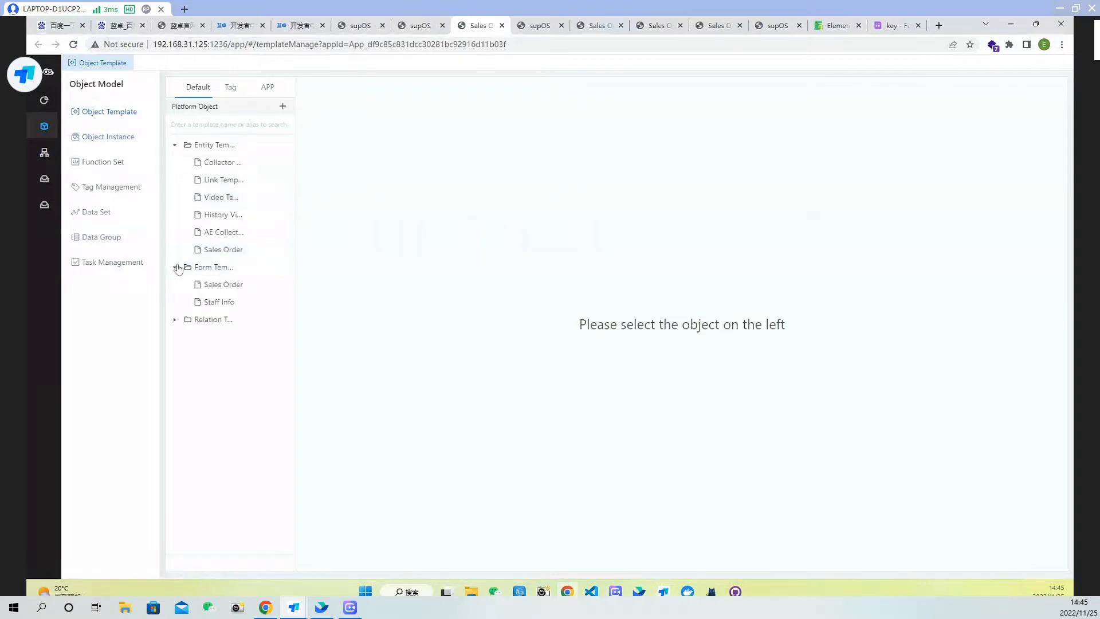
pyautogui.click(216, 301)
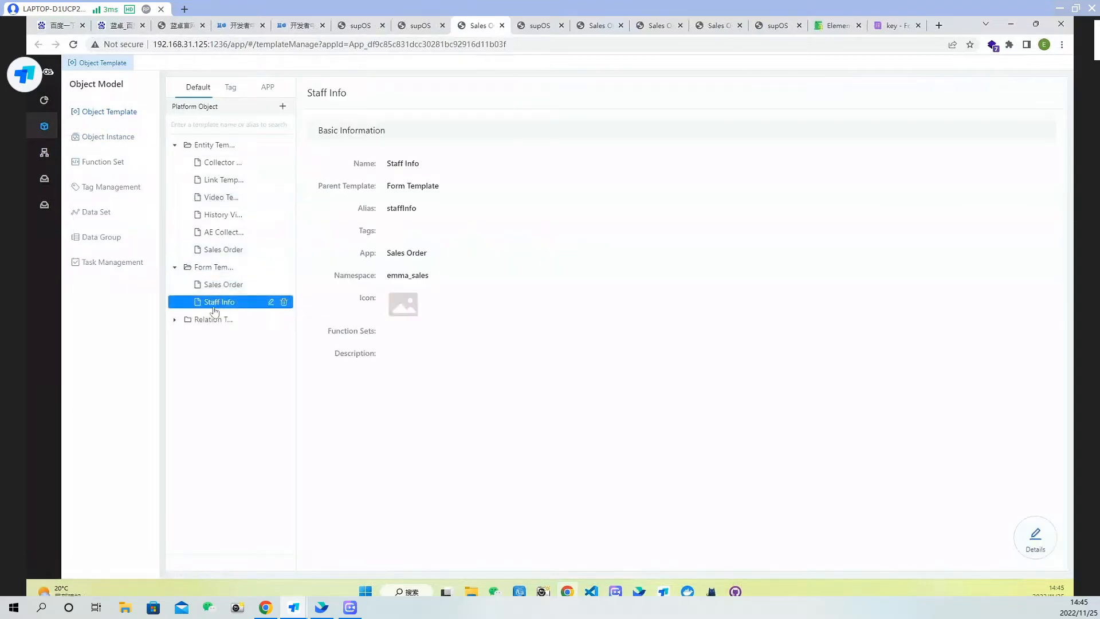
pyautogui.click(1040, 543)
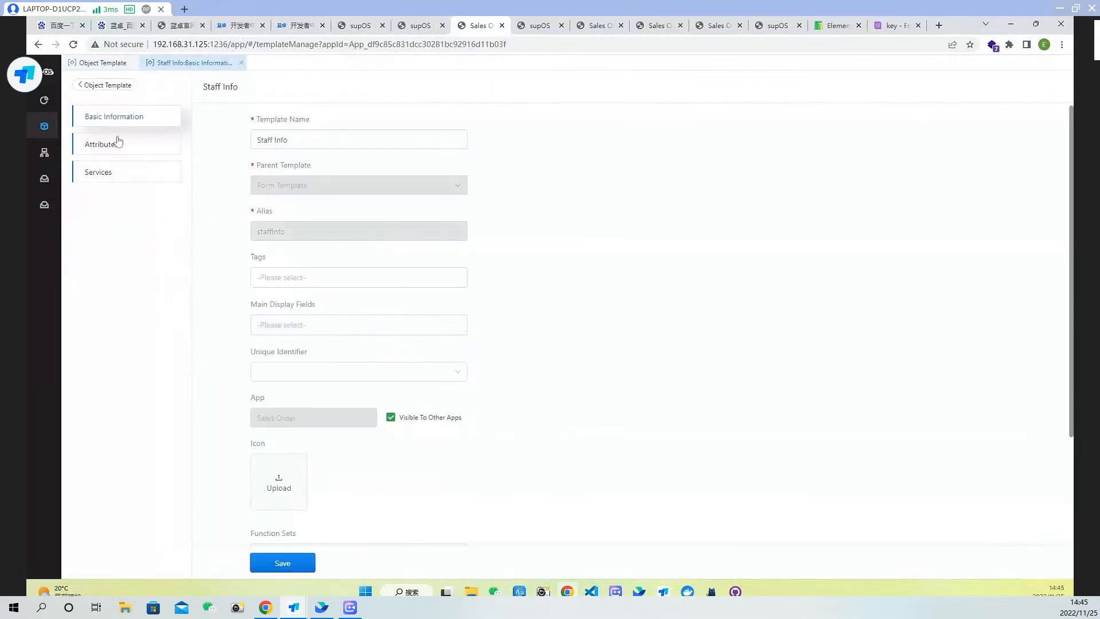
pyautogui.click(117, 146)
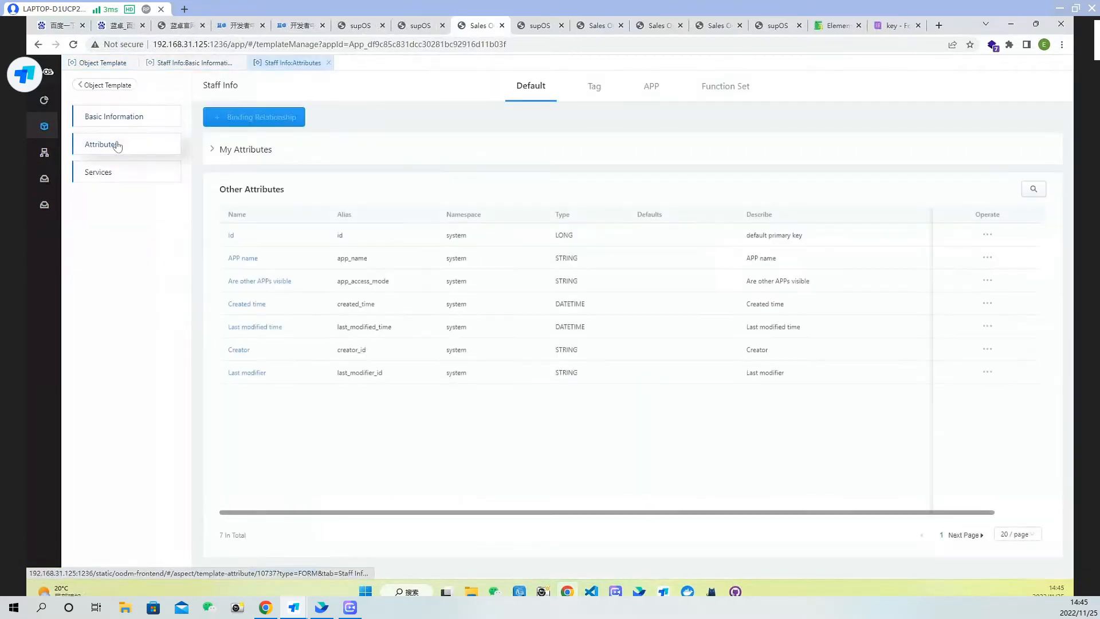
pyautogui.click(212, 149)
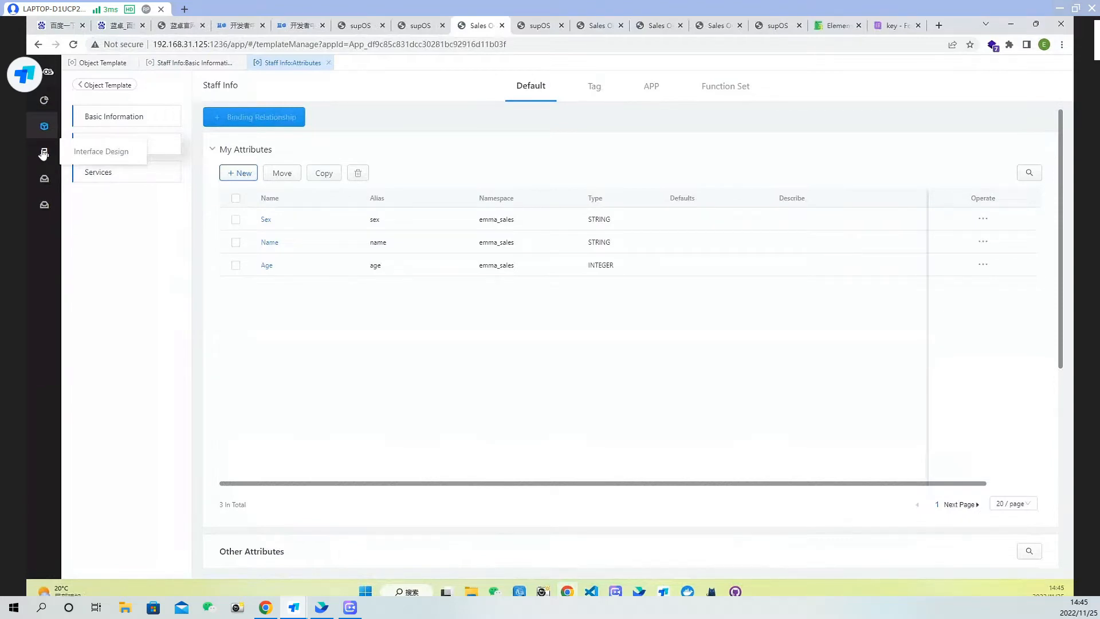
# Create a new folder under Interface Design and rename it Staff info
pyautogui.click(89, 152)
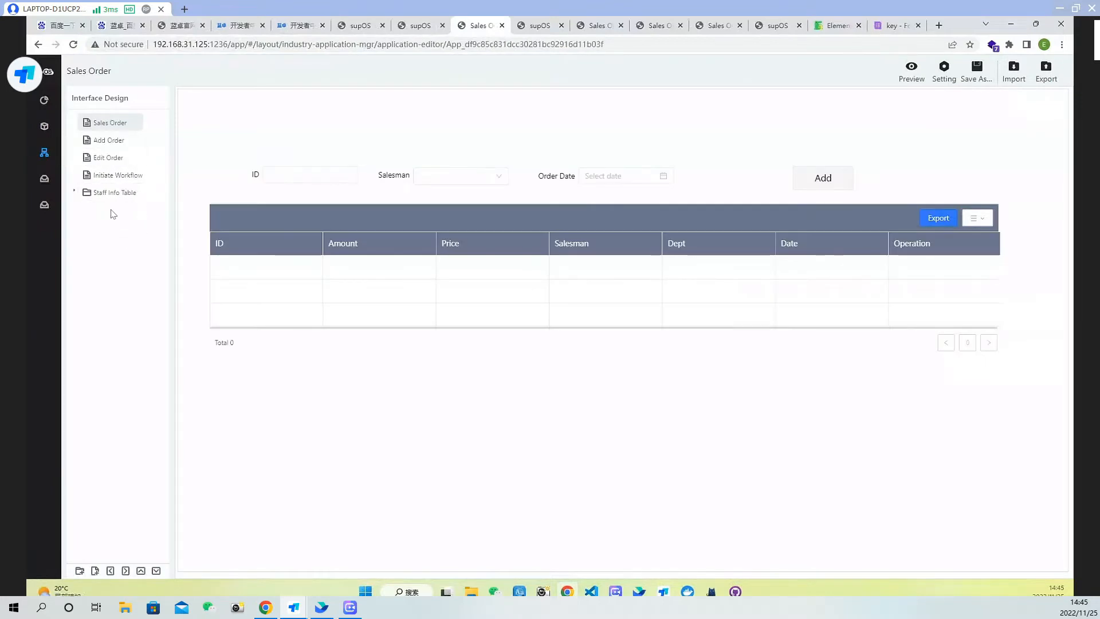
pyautogui.click(80, 572)
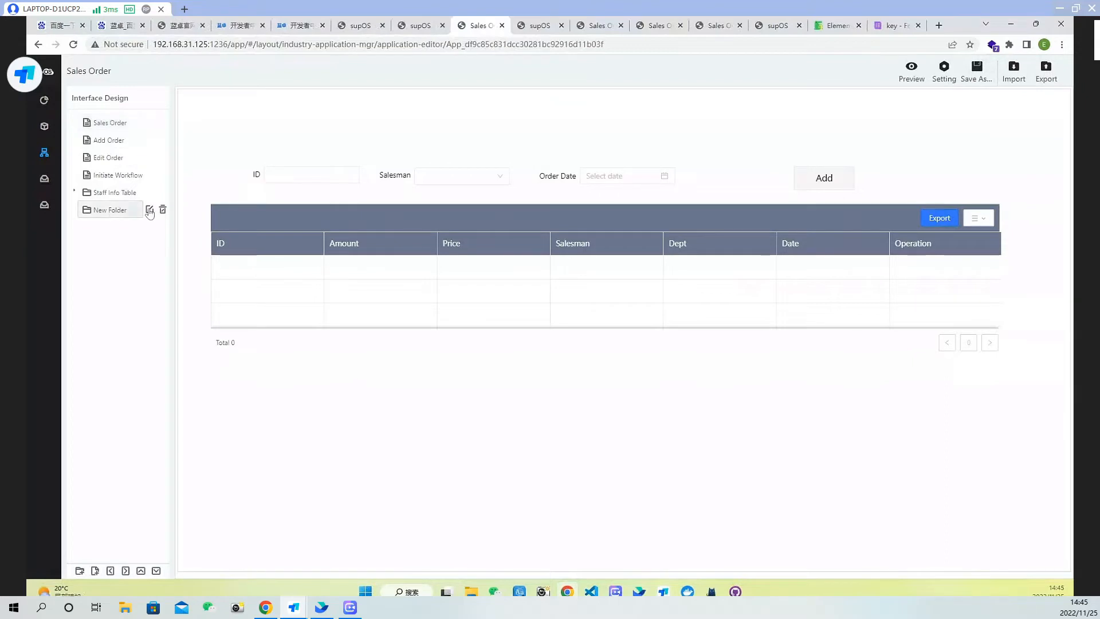
pyautogui.click(150, 210)
pyautogui.tripleClick(522, 296)
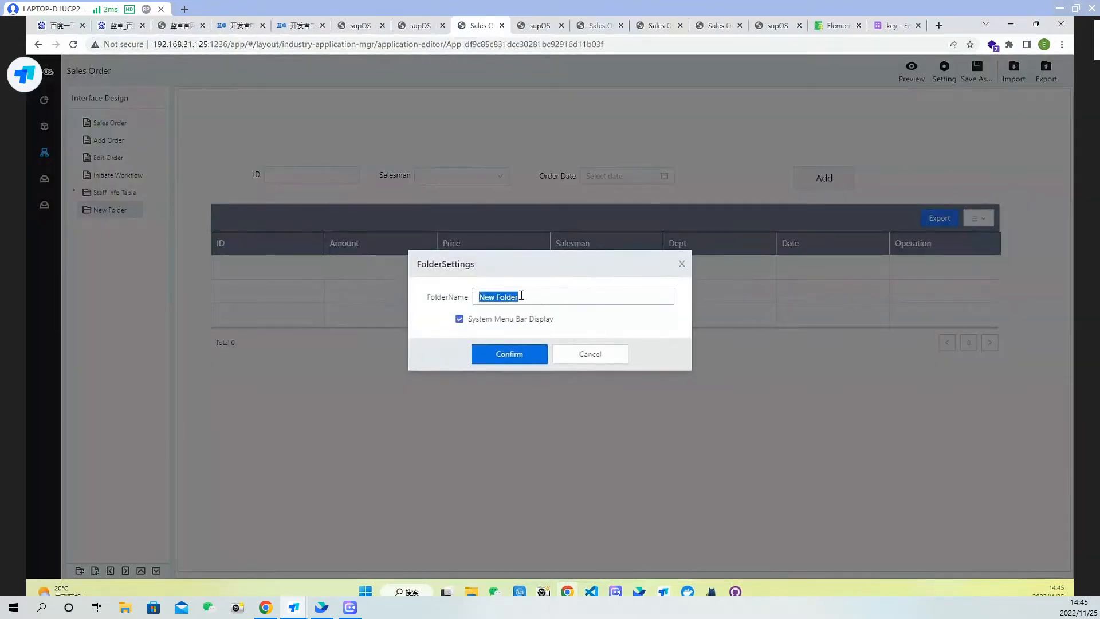
pyautogui.press('BackSpace')
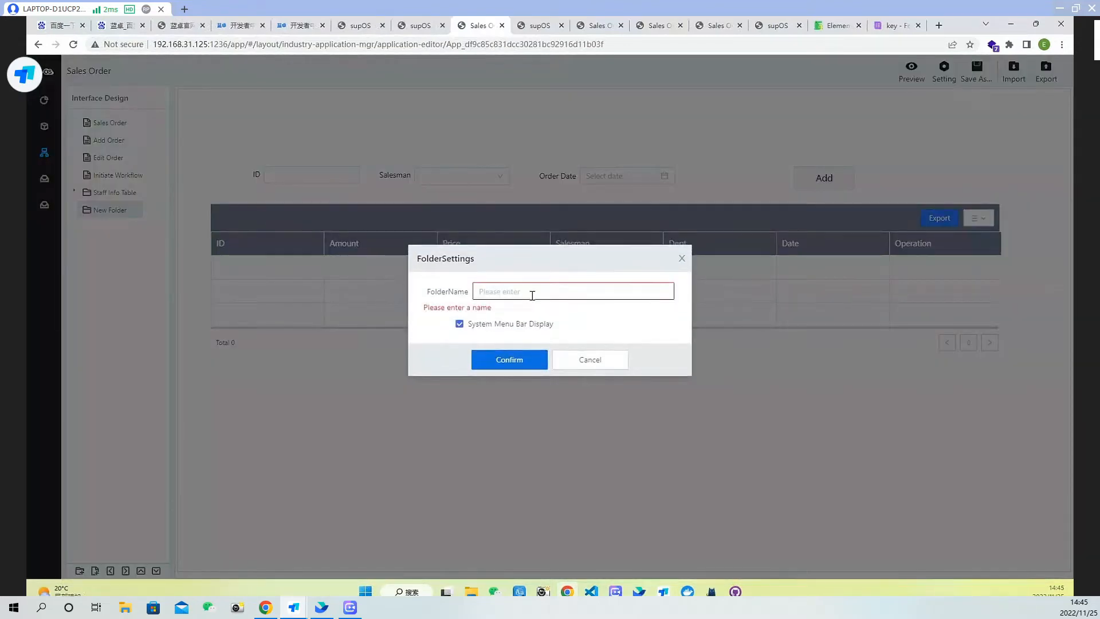
pyautogui.write('Staff info')
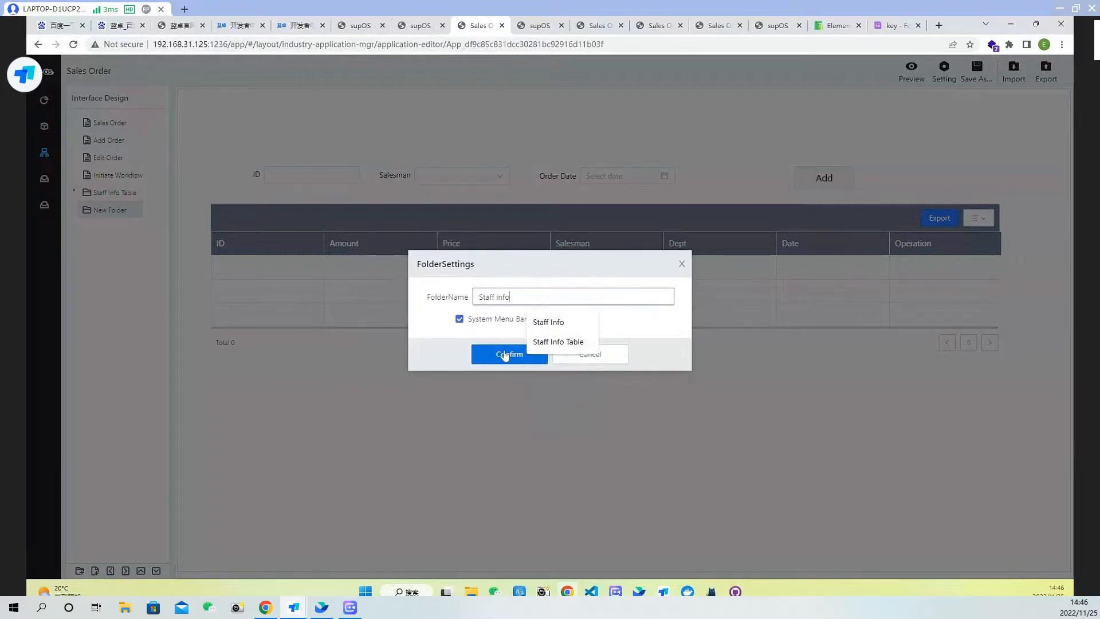
pyautogui.click(504, 355)
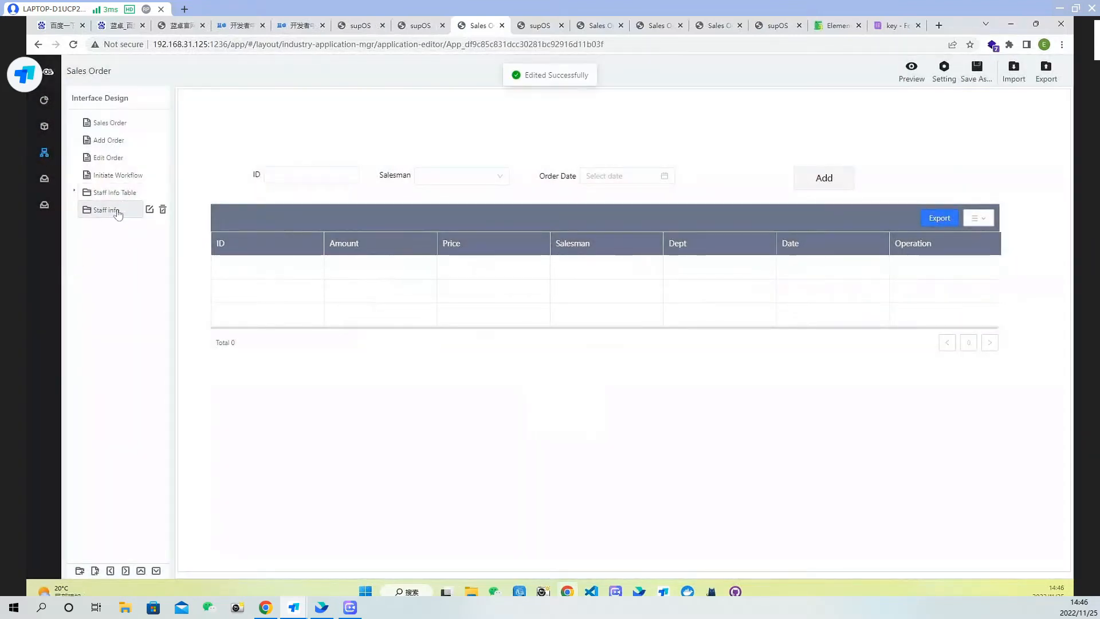
# Create a blank page named staff info with Free Layout inside the Staff info folder
pyautogui.click(118, 213)
pyautogui.click(118, 213)
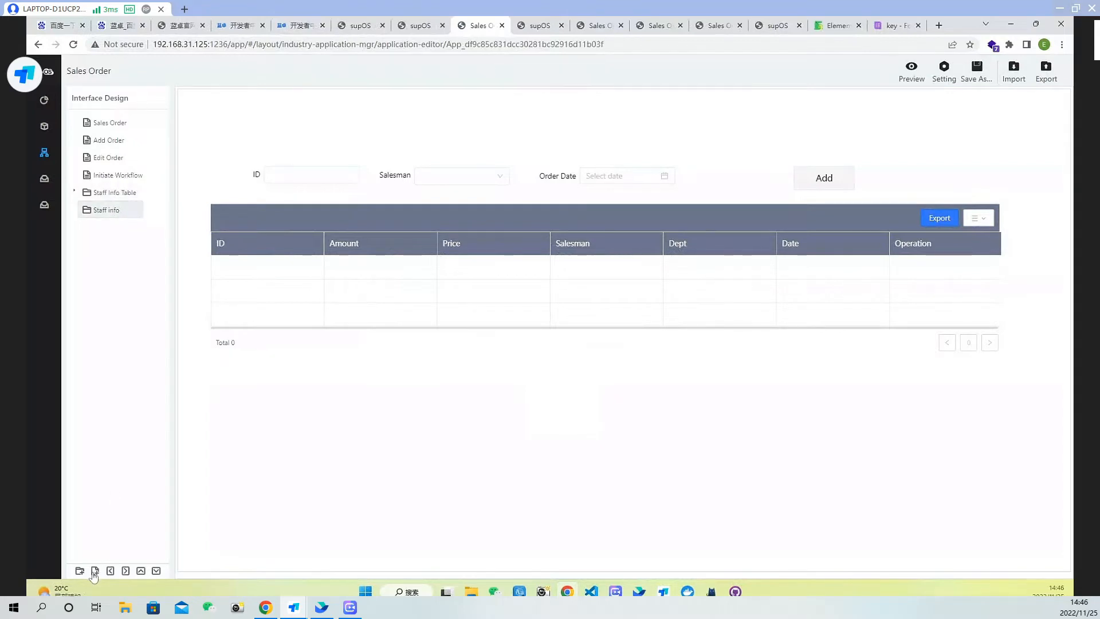
pyautogui.click(94, 572)
pyautogui.click(562, 154)
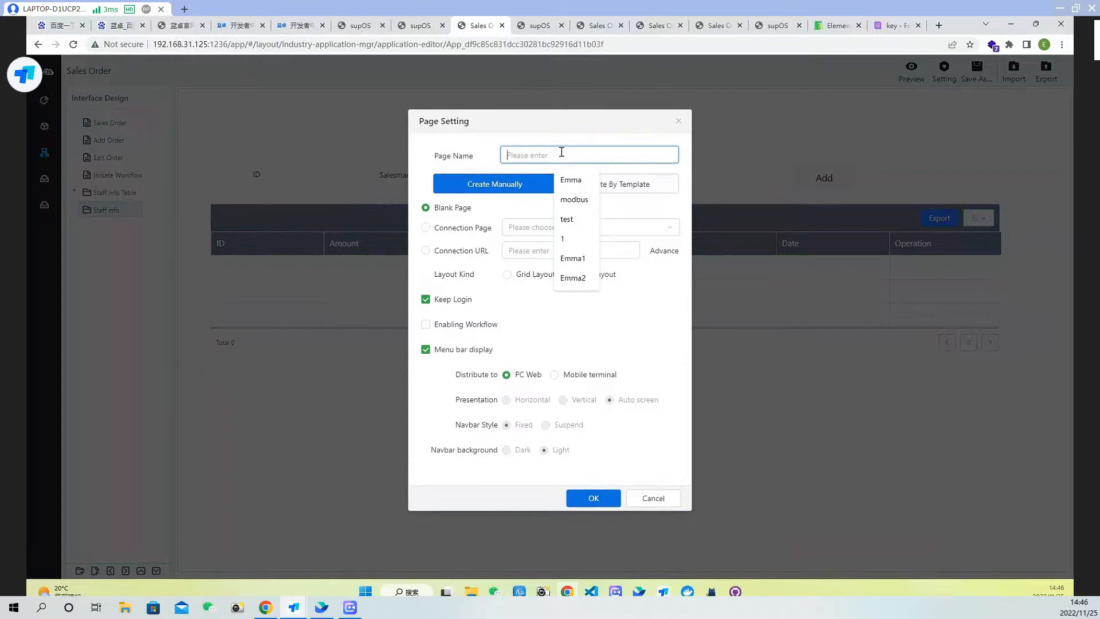
pyautogui.write('staff inc')
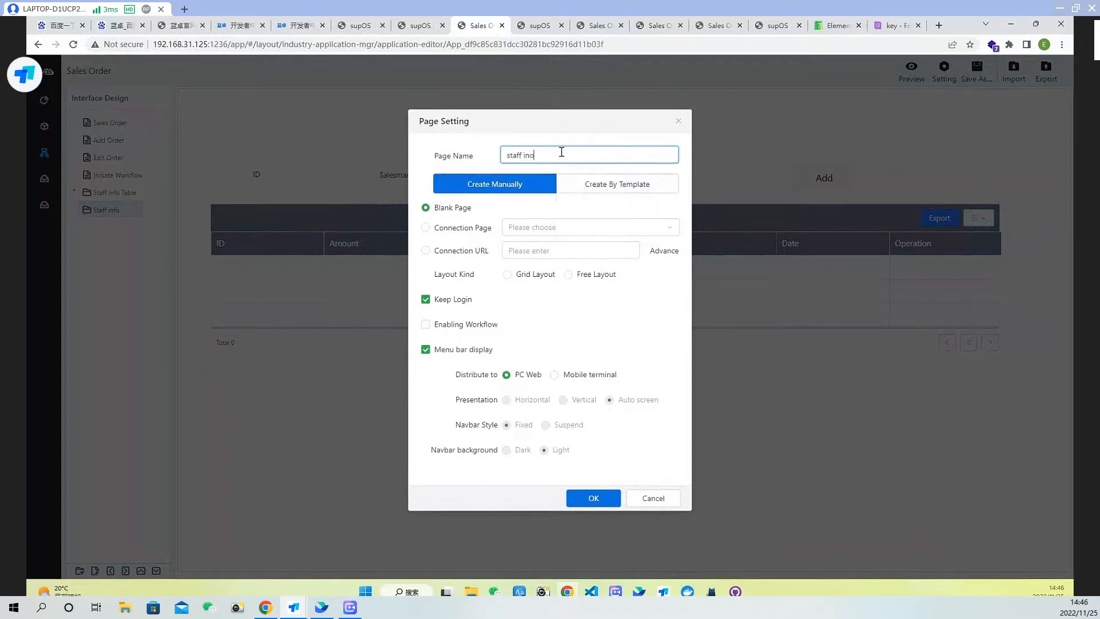
pyautogui.press('BackSpace')
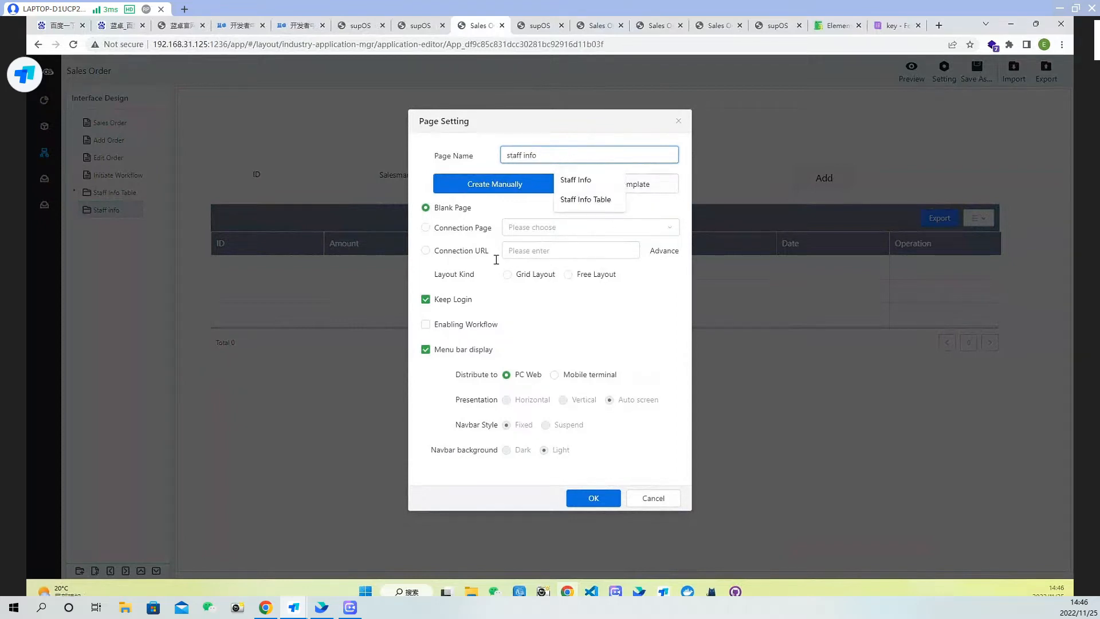
pyautogui.click(596, 275)
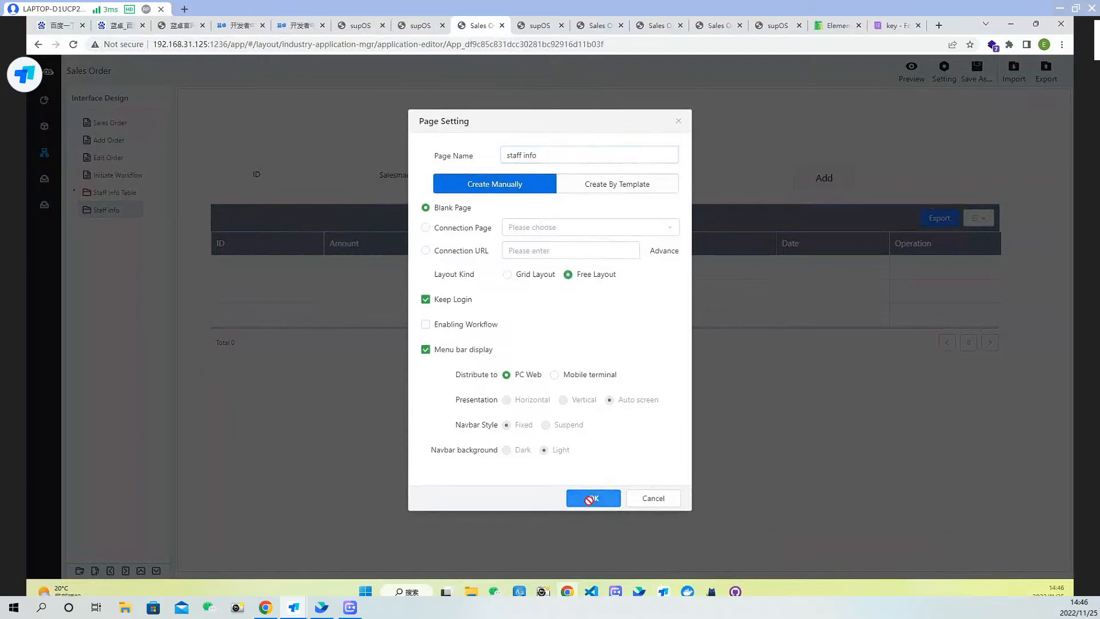
pyautogui.click(590, 498)
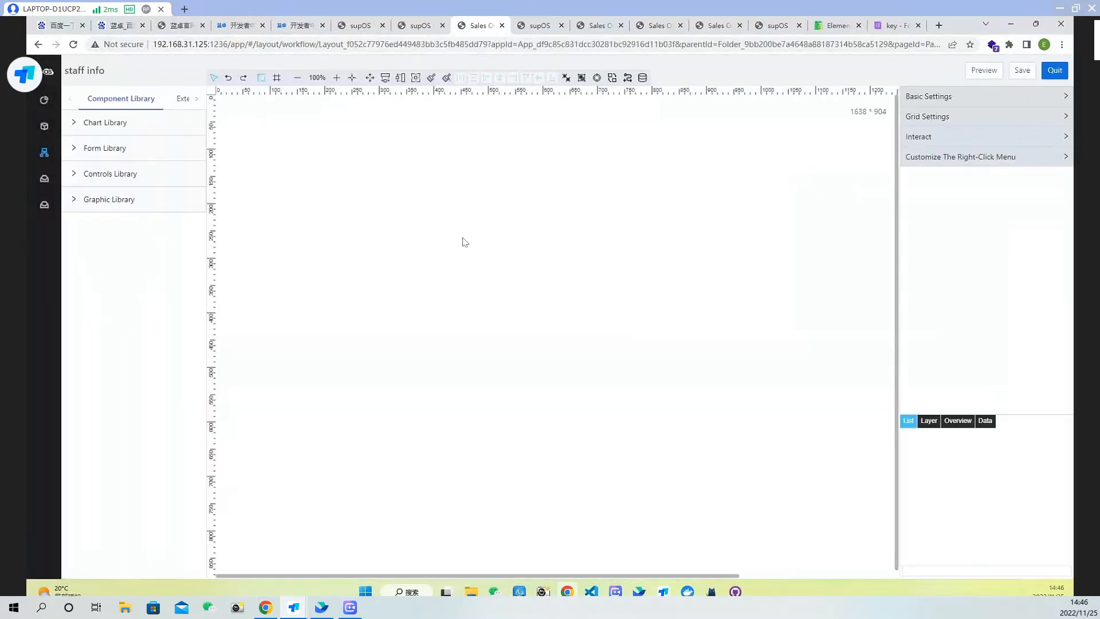
# Place a Table component from the Form Library on the canvas, about 1396 × 632, filling most of the page
pyautogui.click(123, 175)
pyautogui.click(125, 154)
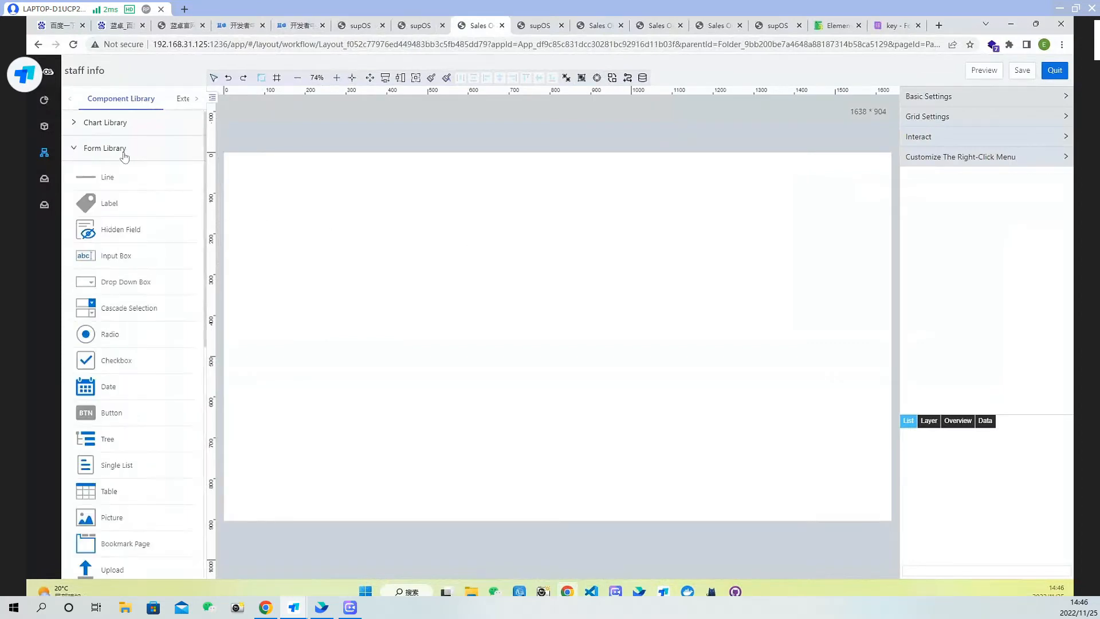
pyautogui.scroll(-2, 112, 458)
pyautogui.moveTo(98, 438); pyautogui.dragTo(421, 279)
pyautogui.moveTo(740, 415); pyautogui.dragTo(852, 488)
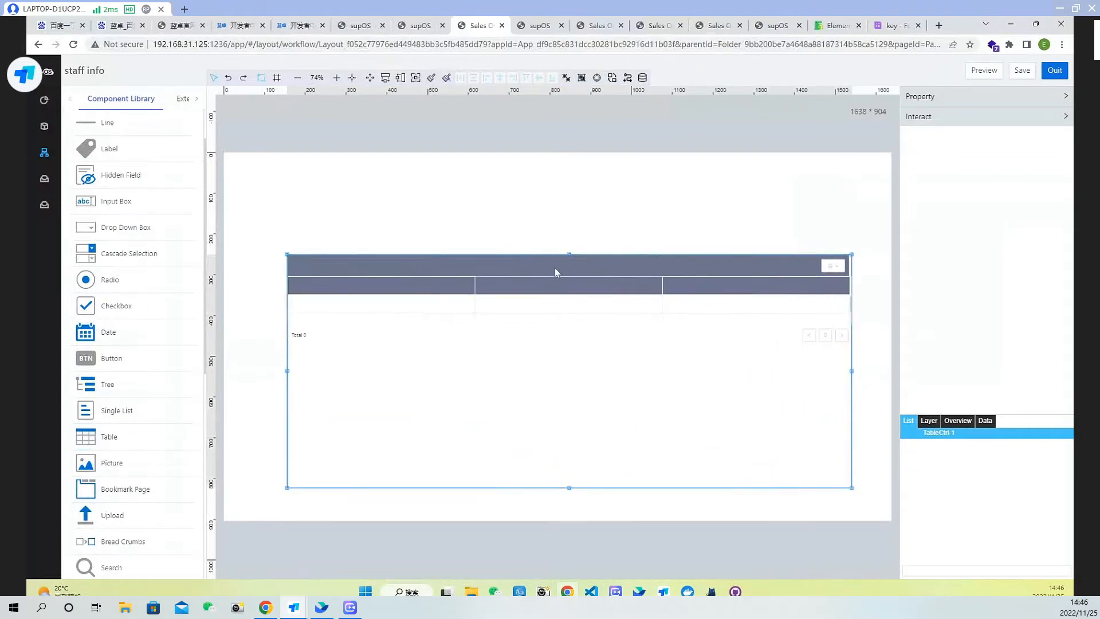
pyautogui.moveTo(554, 268); pyautogui.dragTo(538, 262)
pyautogui.moveTo(268, 247); pyautogui.dragTo(264, 223)
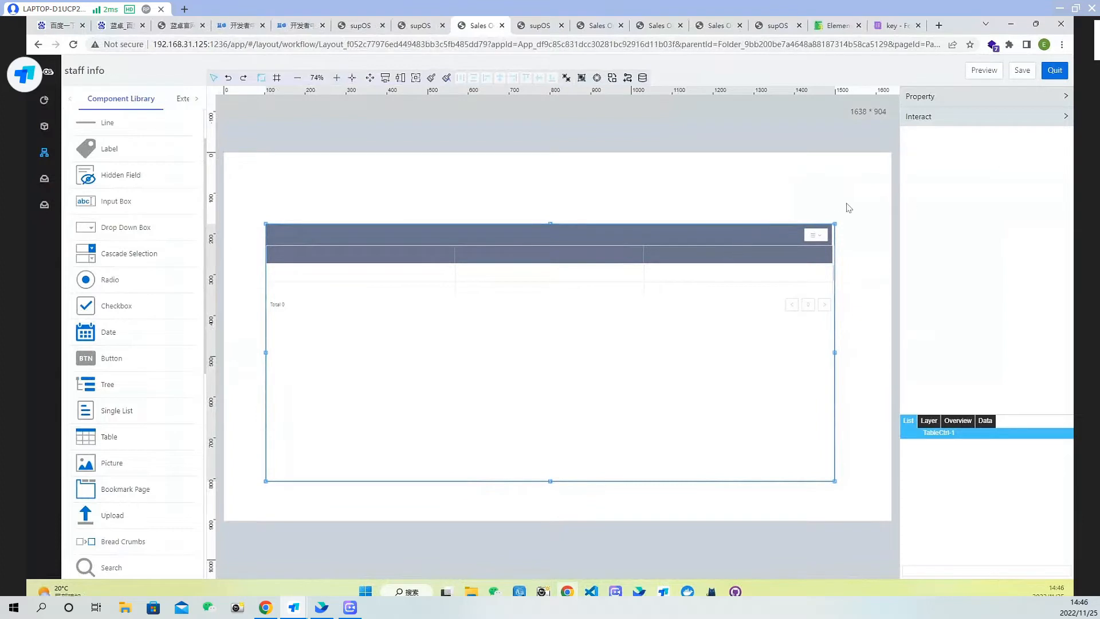
# Bind the table's data source to the Staff Info form template's Sex, Name and Age attributes
pyautogui.click(974, 98)
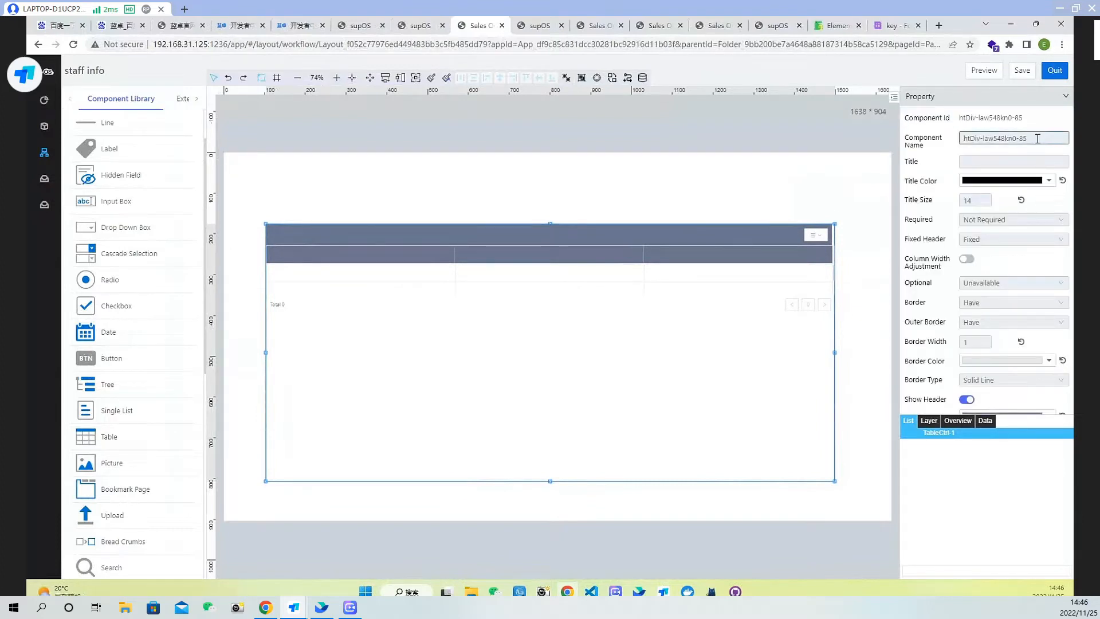
pyautogui.scroll(-3, 1013, 253)
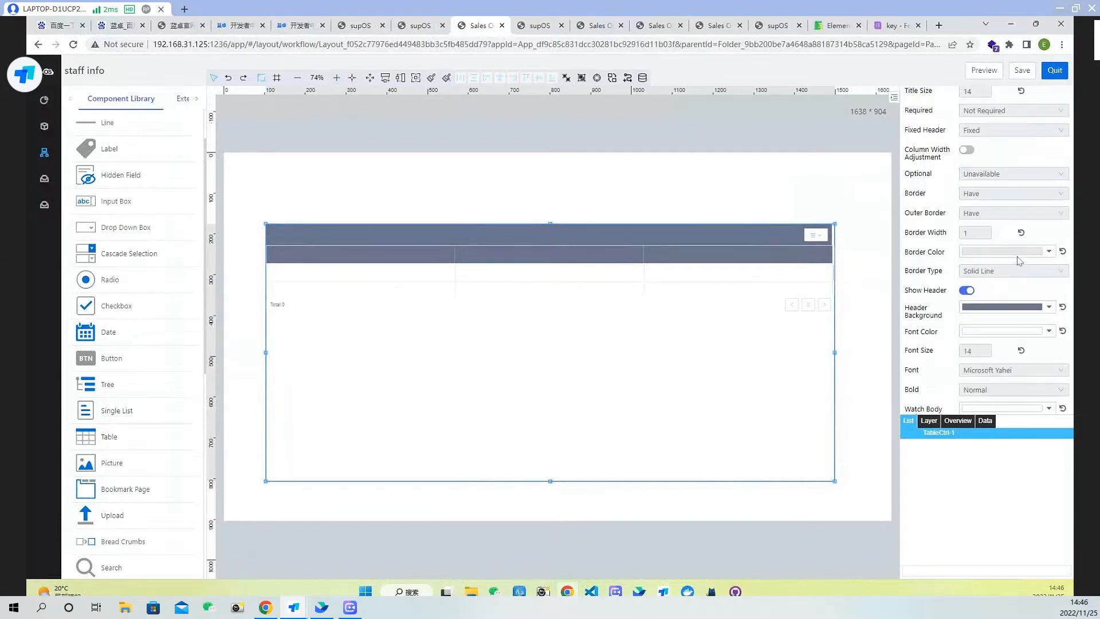
pyautogui.scroll(-4, 1019, 269)
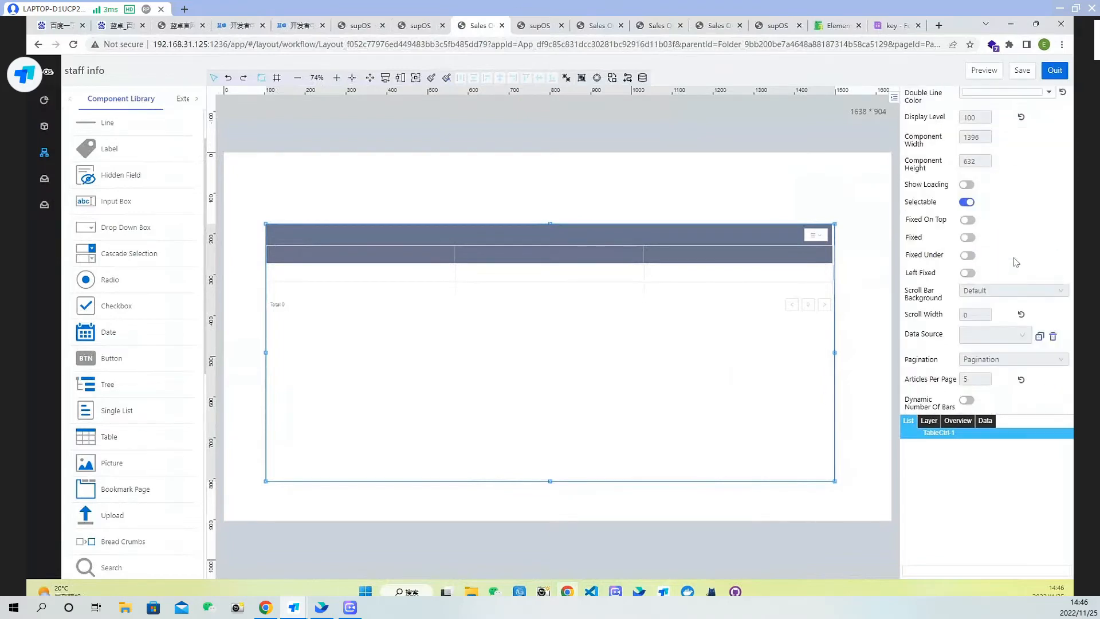
pyautogui.scroll(-1, 1020, 261)
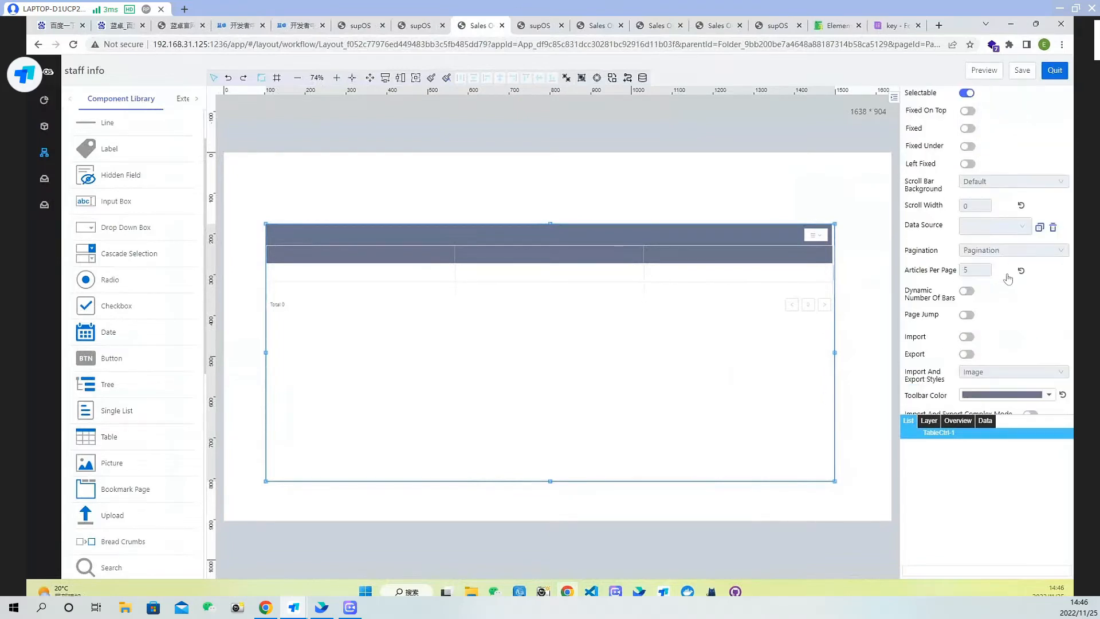
pyautogui.click(1004, 232)
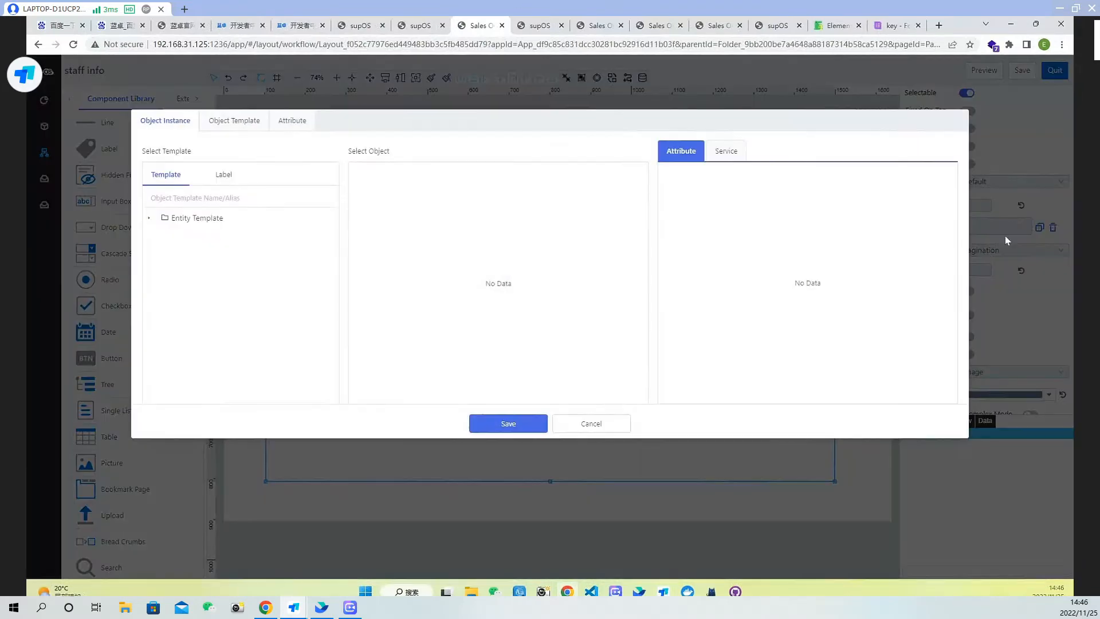
pyautogui.click(240, 120)
pyautogui.click(148, 236)
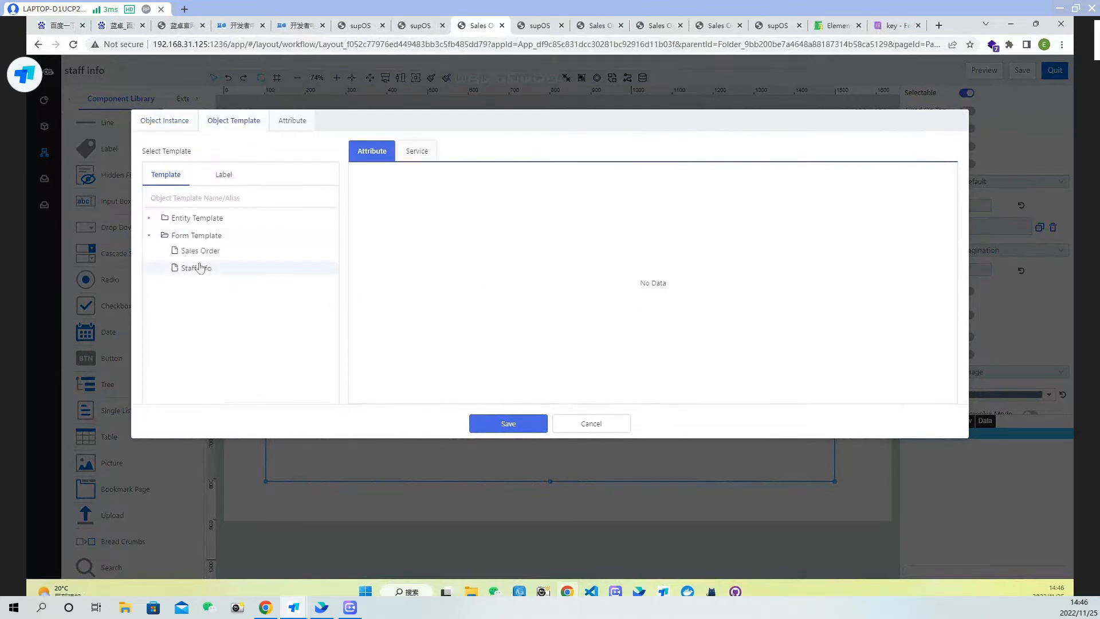
pyautogui.click(195, 269)
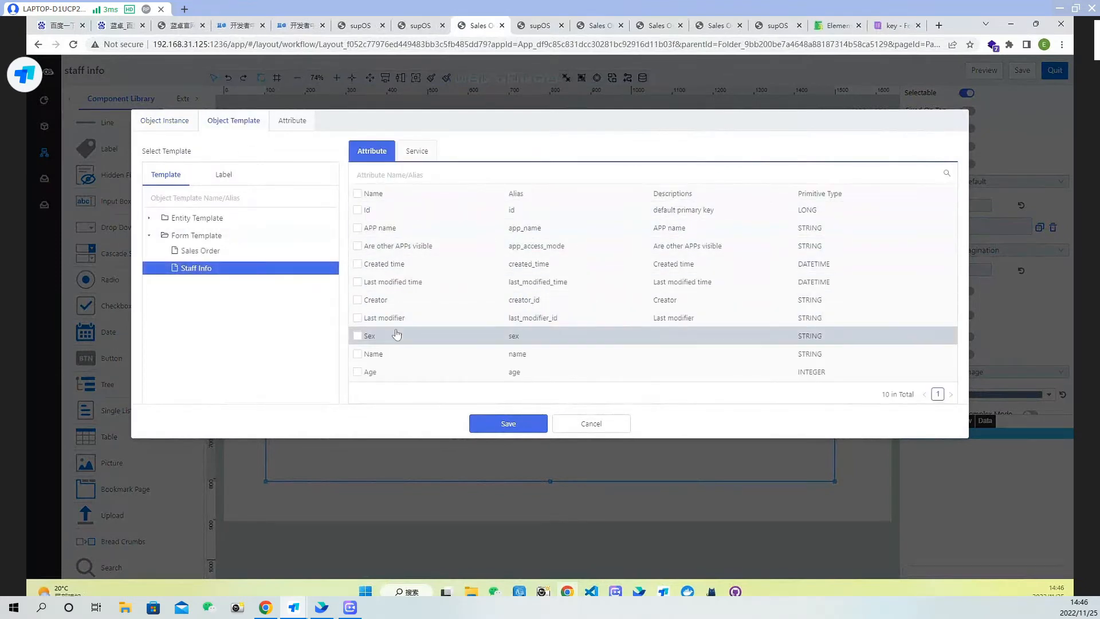
pyautogui.click(358, 337)
pyautogui.click(358, 354)
pyautogui.click(370, 372)
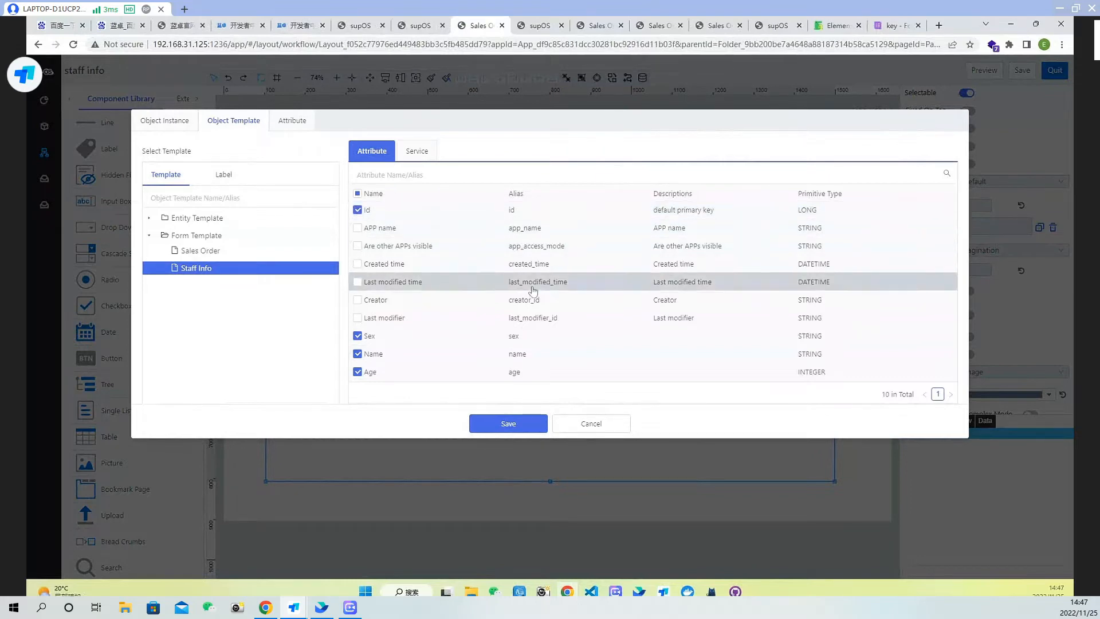
pyautogui.click(508, 422)
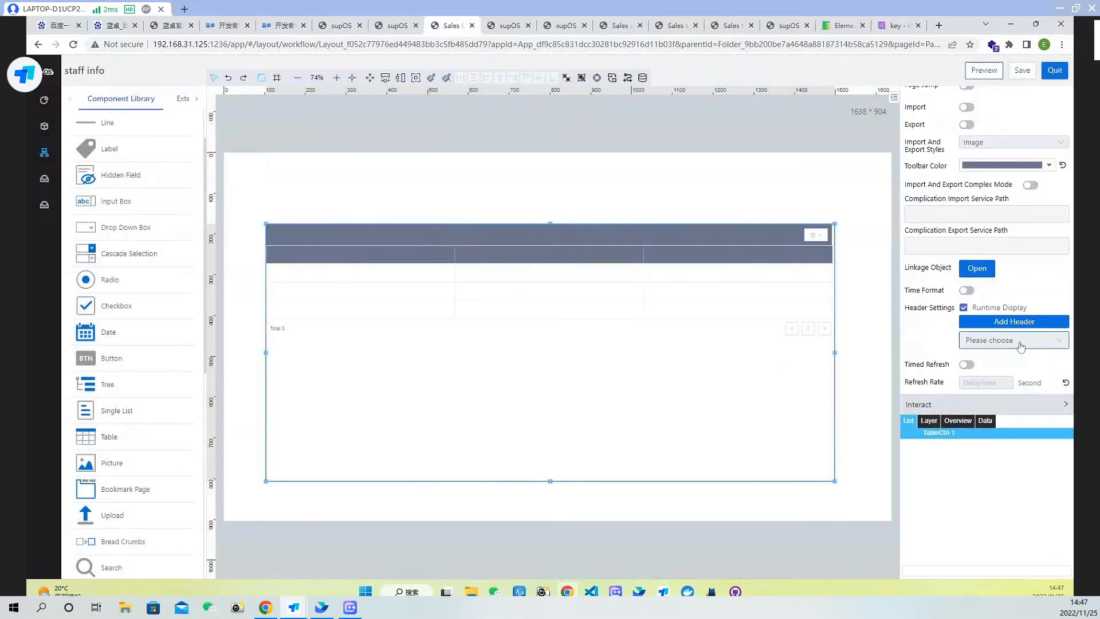
# Add a table header bound to the name field with the display name Name
pyautogui.click(1017, 340)
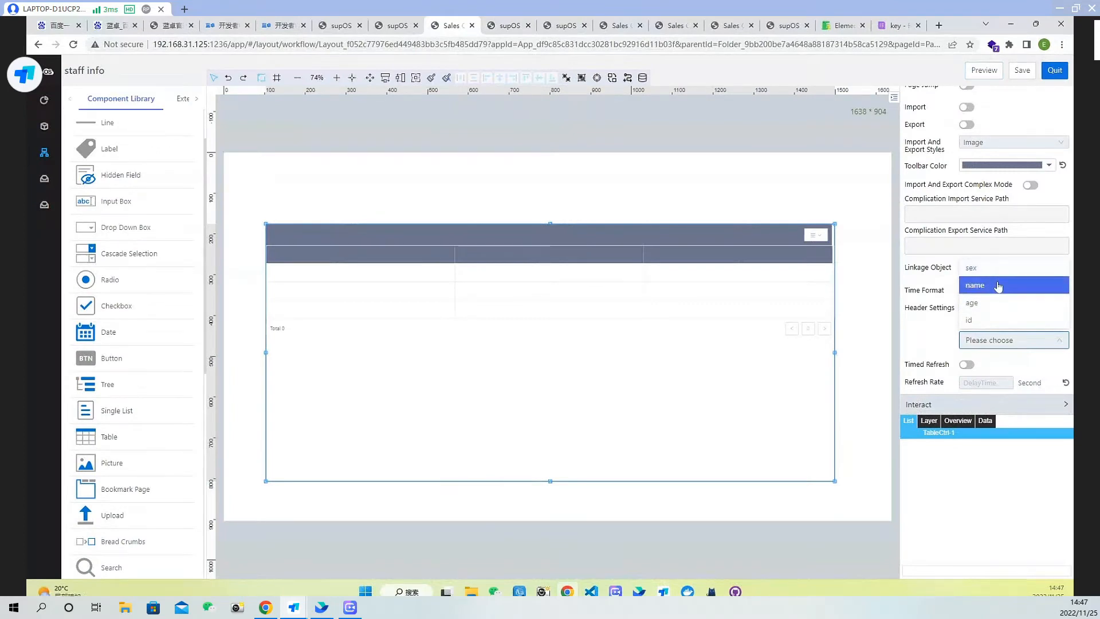
pyautogui.click(997, 285)
pyautogui.click(570, 213)
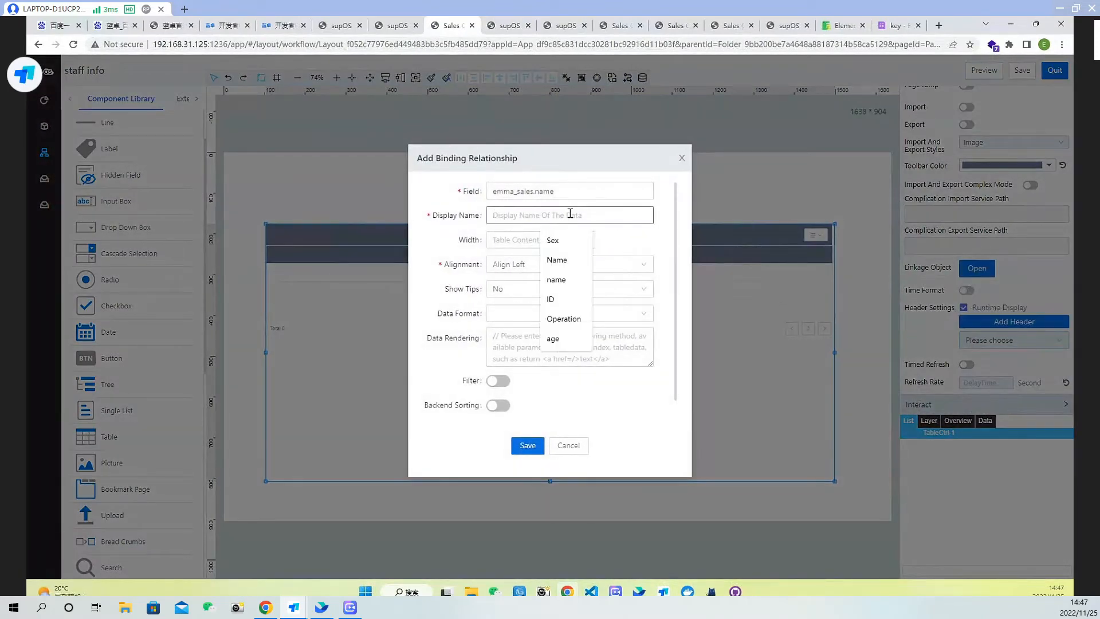
pyautogui.write('Nam')
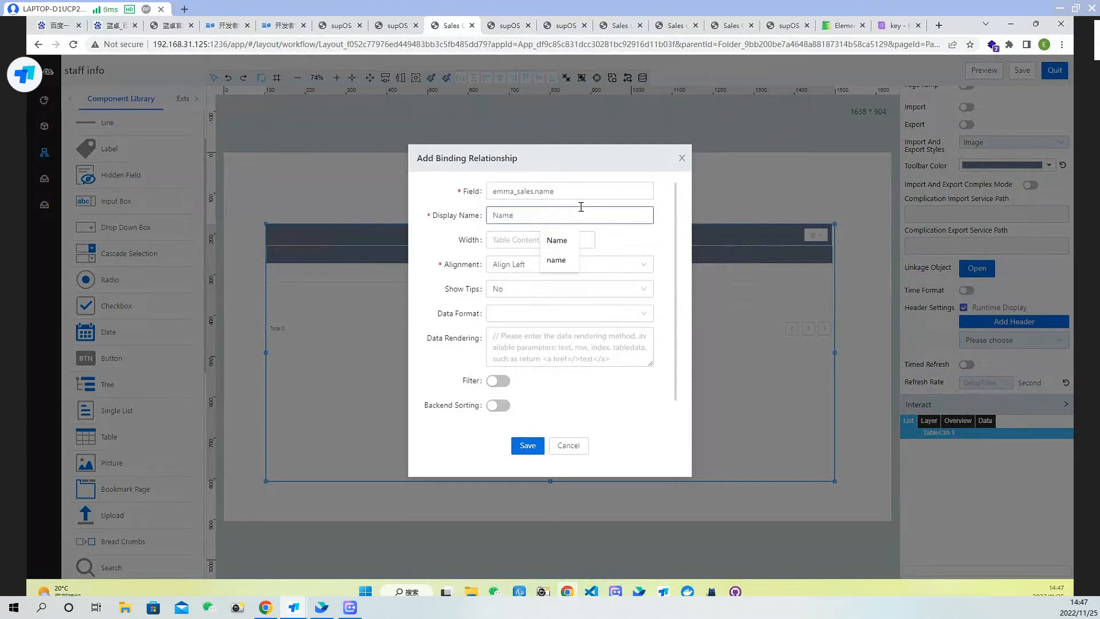
pyautogui.write('e')
pyautogui.click(528, 446)
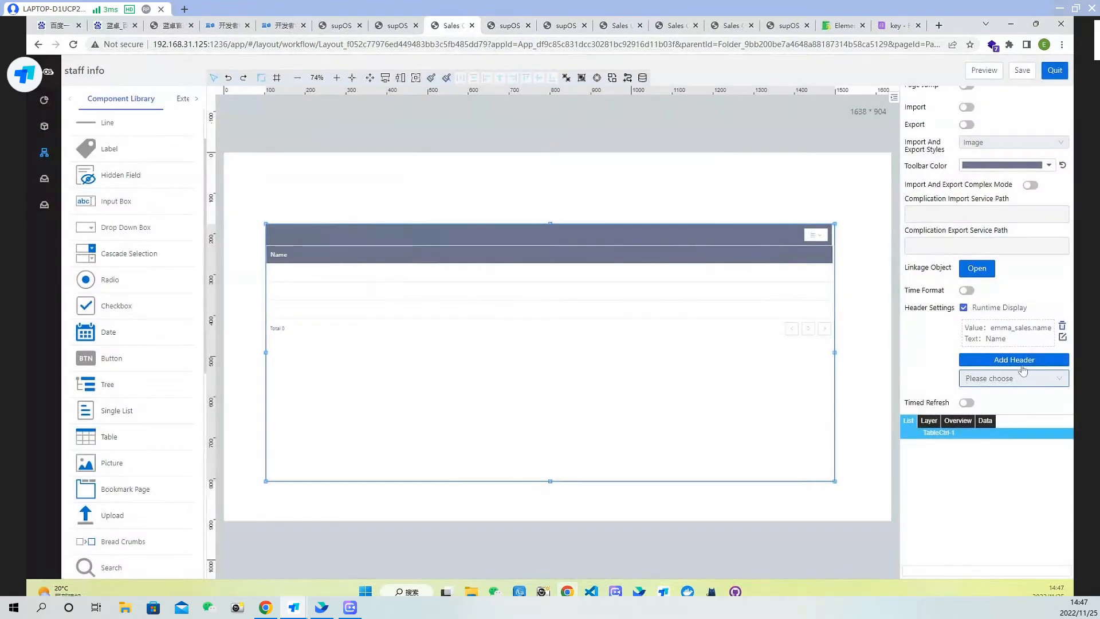
# Add a second table header bound to the age field with the display name Age
pyautogui.click(1023, 379)
pyautogui.click(981, 343)
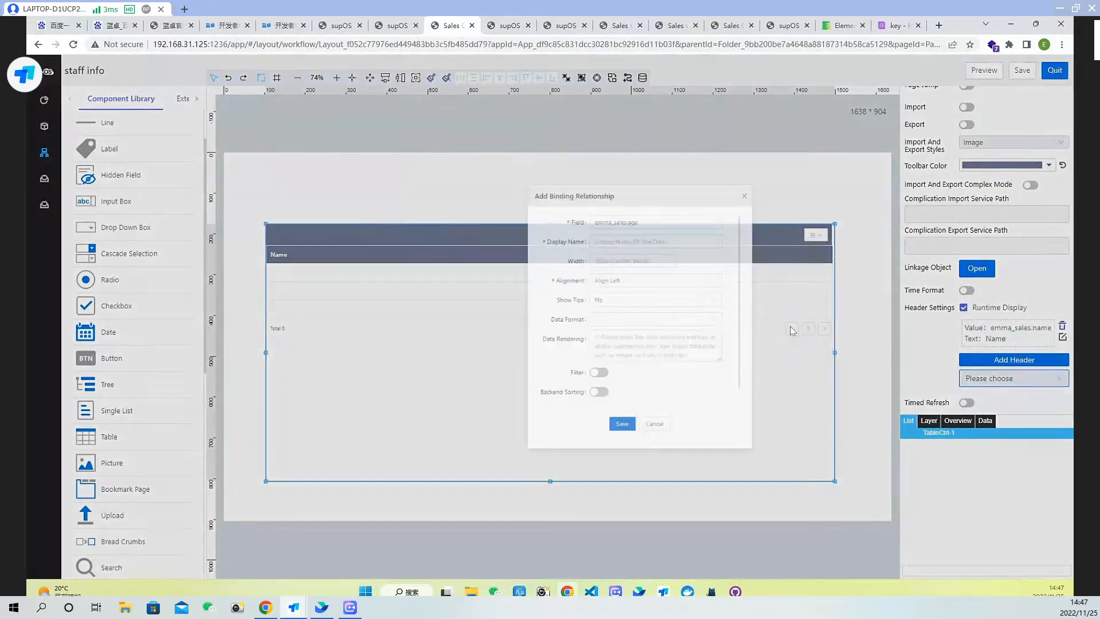
pyautogui.click(528, 215)
pyautogui.write('Age')
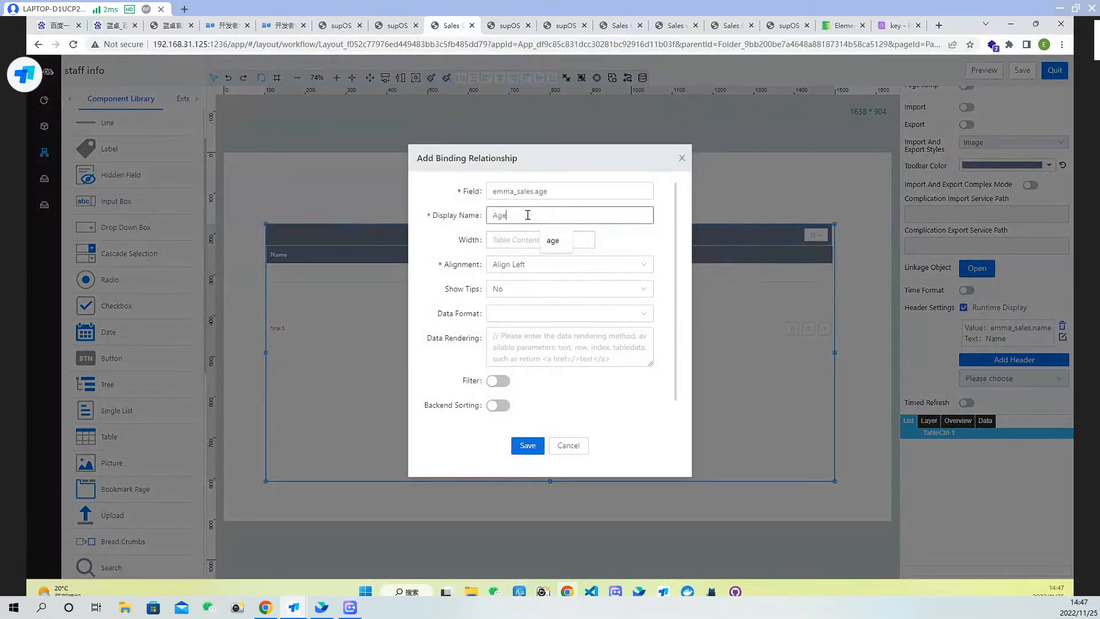
pyautogui.click(526, 446)
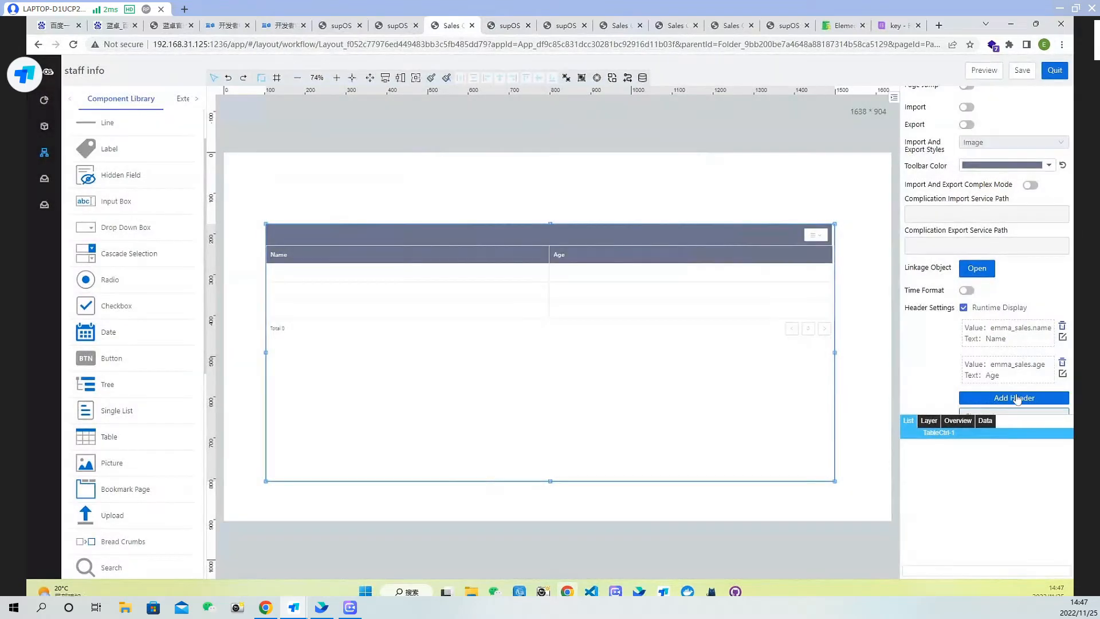
# Add a third table header bound to the sex field with the display name Sex
pyautogui.click(1028, 411)
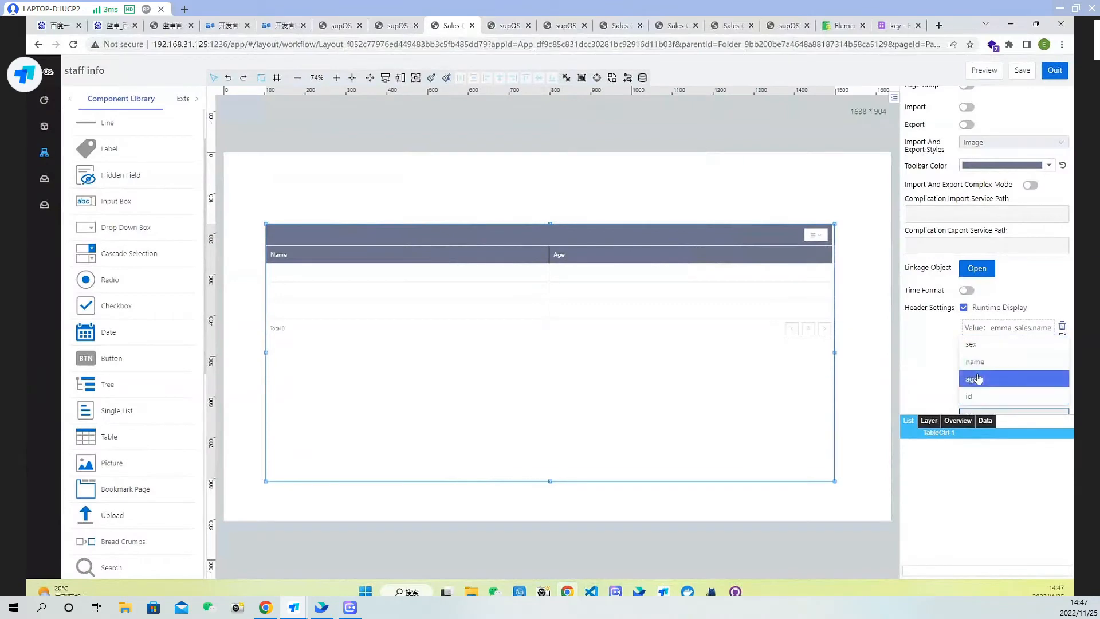
pyautogui.click(971, 343)
pyautogui.click(520, 215)
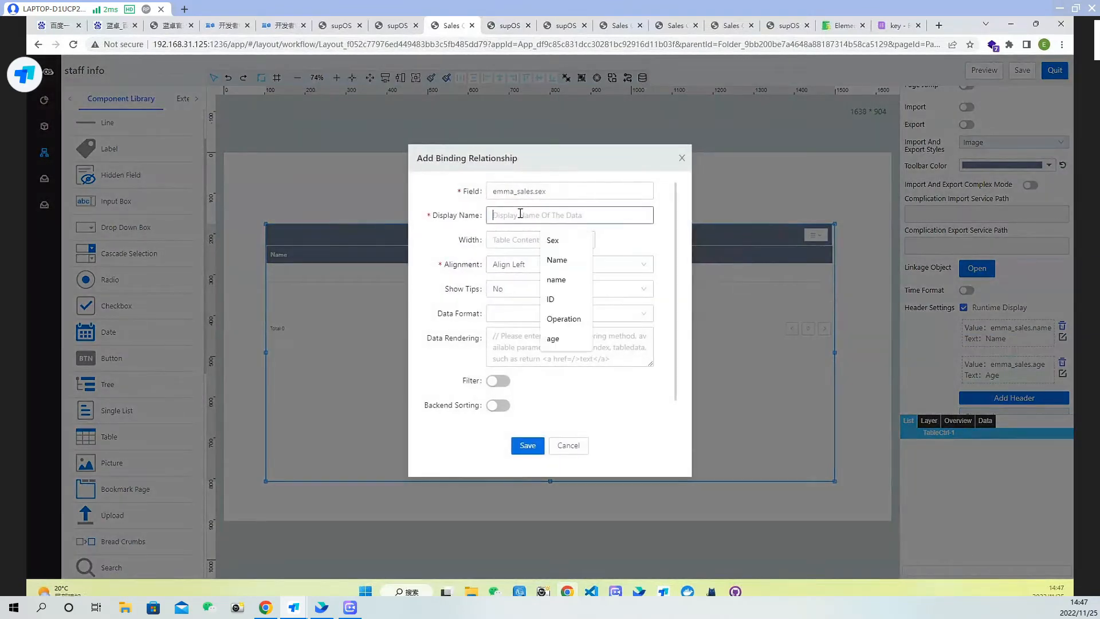
pyautogui.write('Sex')
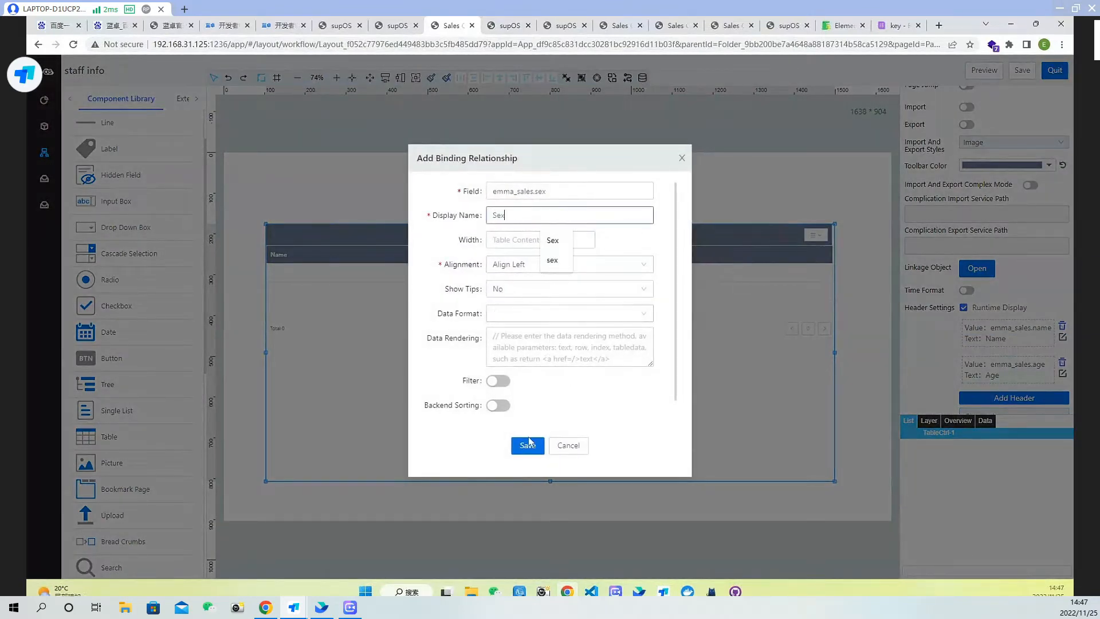
pyautogui.click(528, 447)
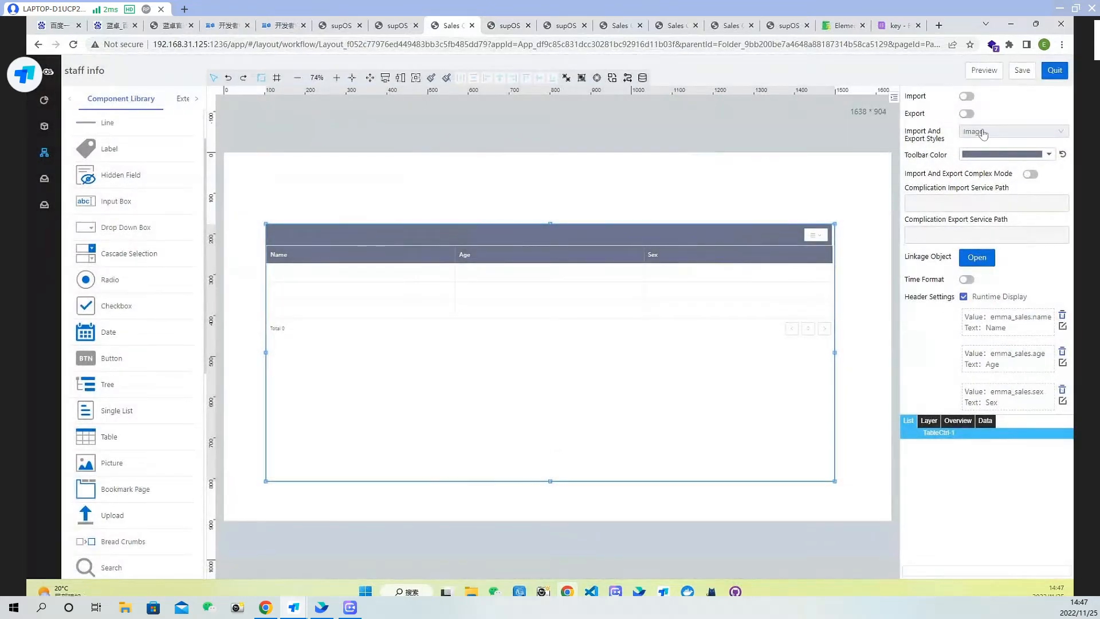
# Save the page and reload its runtime view in the other tab to check the table columns
pyautogui.click(1023, 71)
pyautogui.click(516, 26)
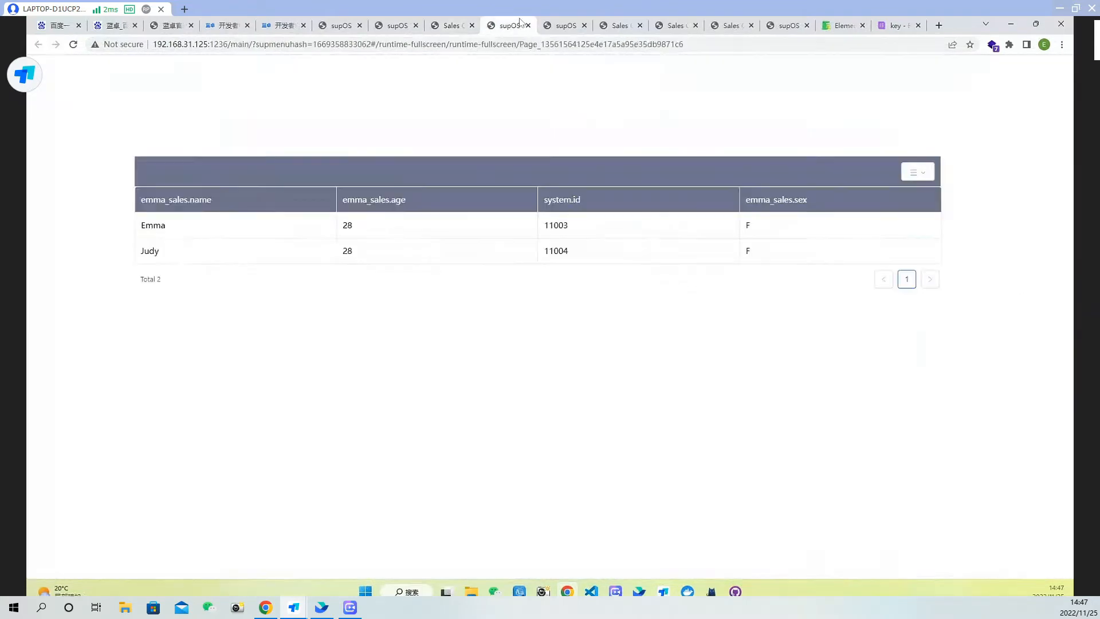
pyautogui.click(73, 44)
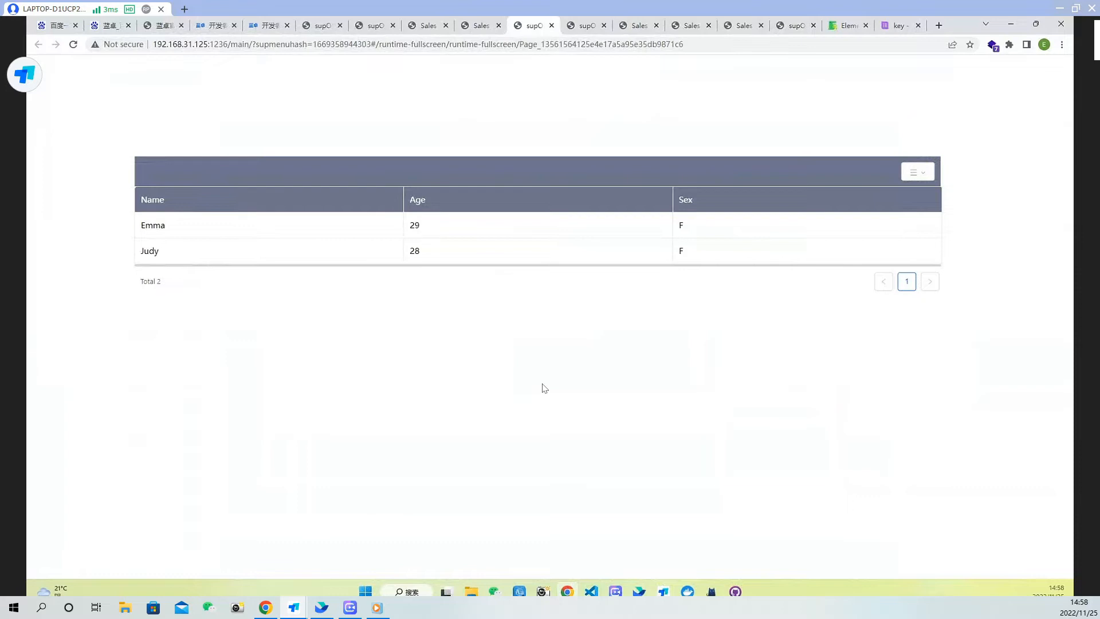
pyautogui.click(478, 27)
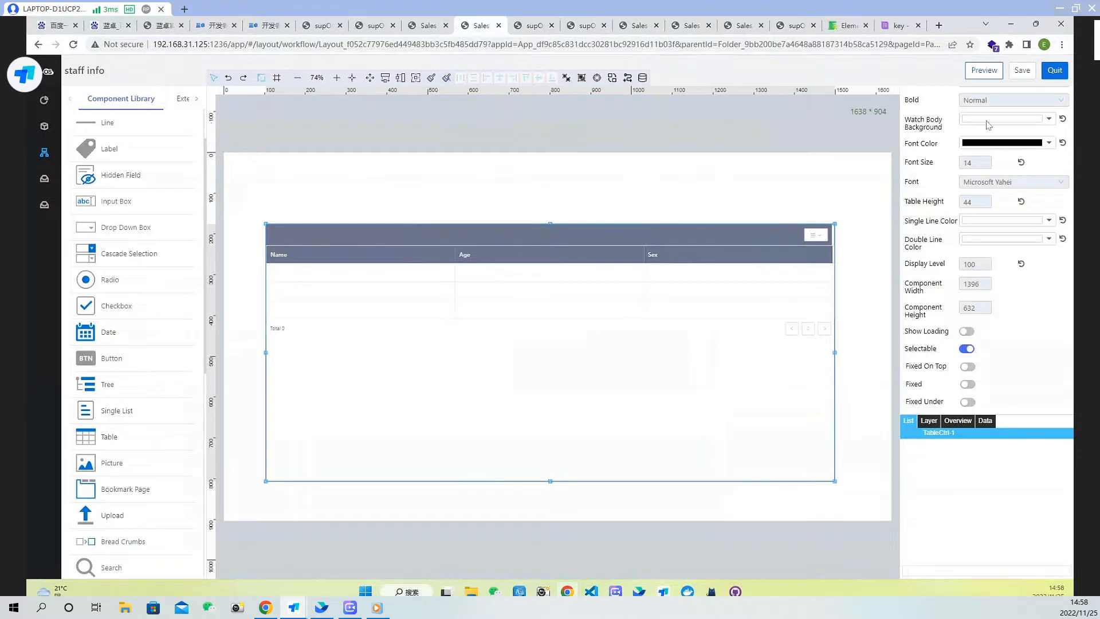
# Place a Button above the table's right end and set its title to Add Staff
pyautogui.click(104, 365)
pyautogui.click(738, 198)
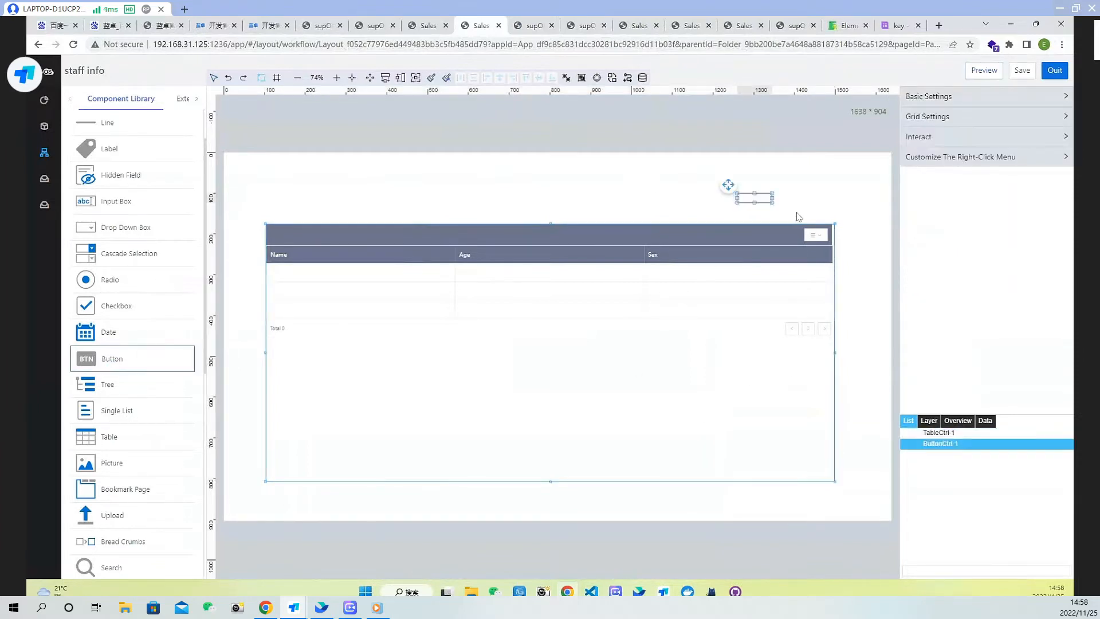
pyautogui.moveTo(999, 163); pyautogui.dragTo(908, 163)
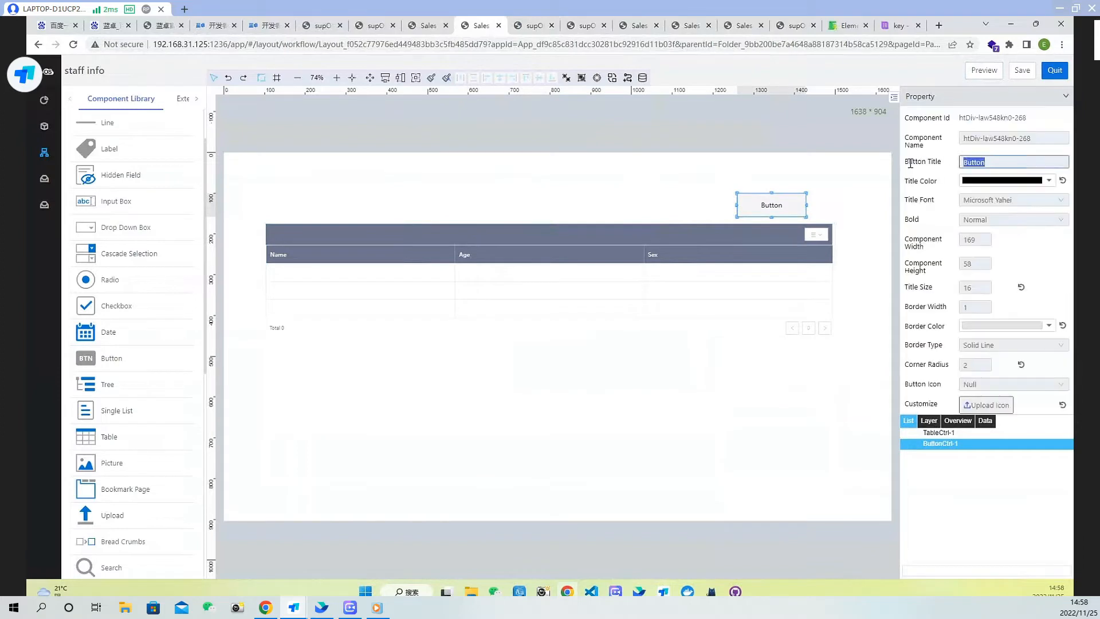
pyautogui.write('Add')
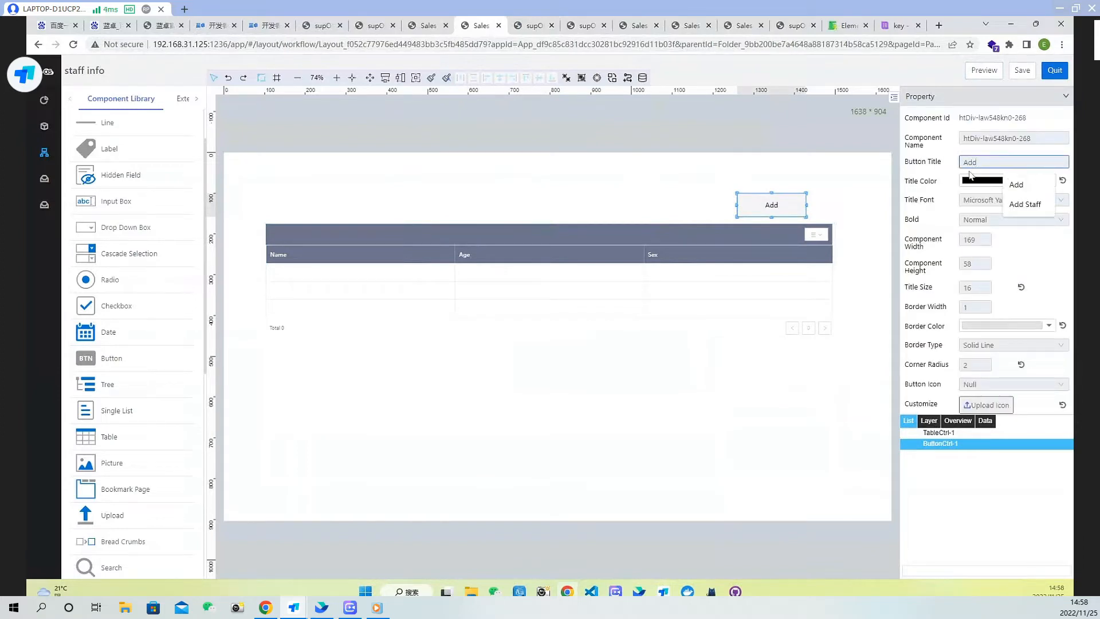
pyautogui.write('Staff')
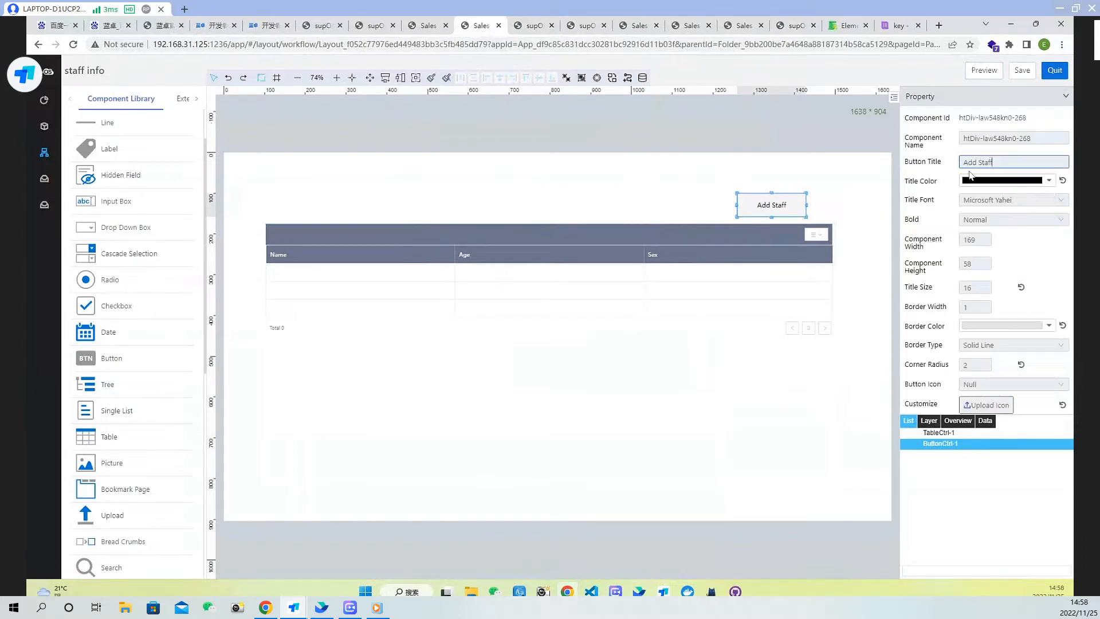
# Save the staff info page and exit the page designer
pyautogui.rightClick(969, 173)
pyautogui.click(716, 184)
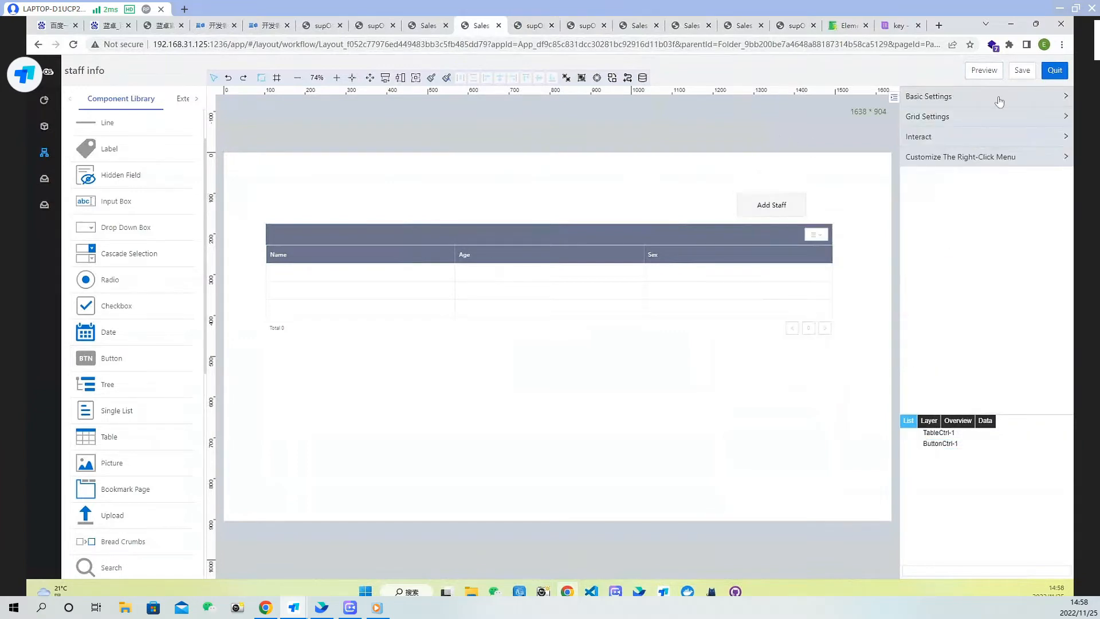
pyautogui.click(1023, 79)
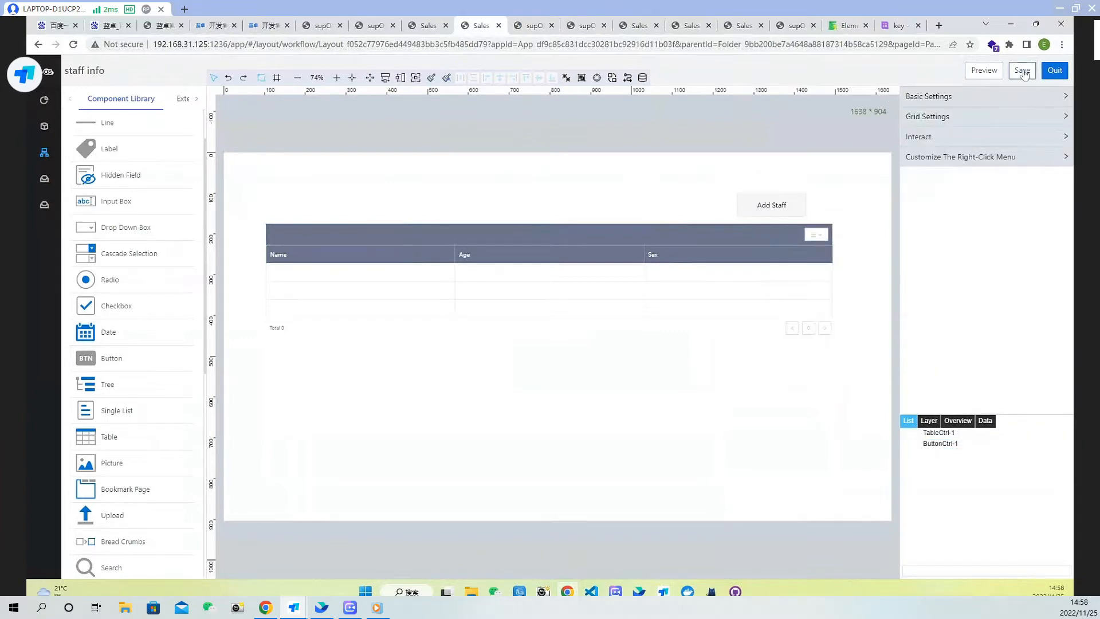
pyautogui.click(762, 212)
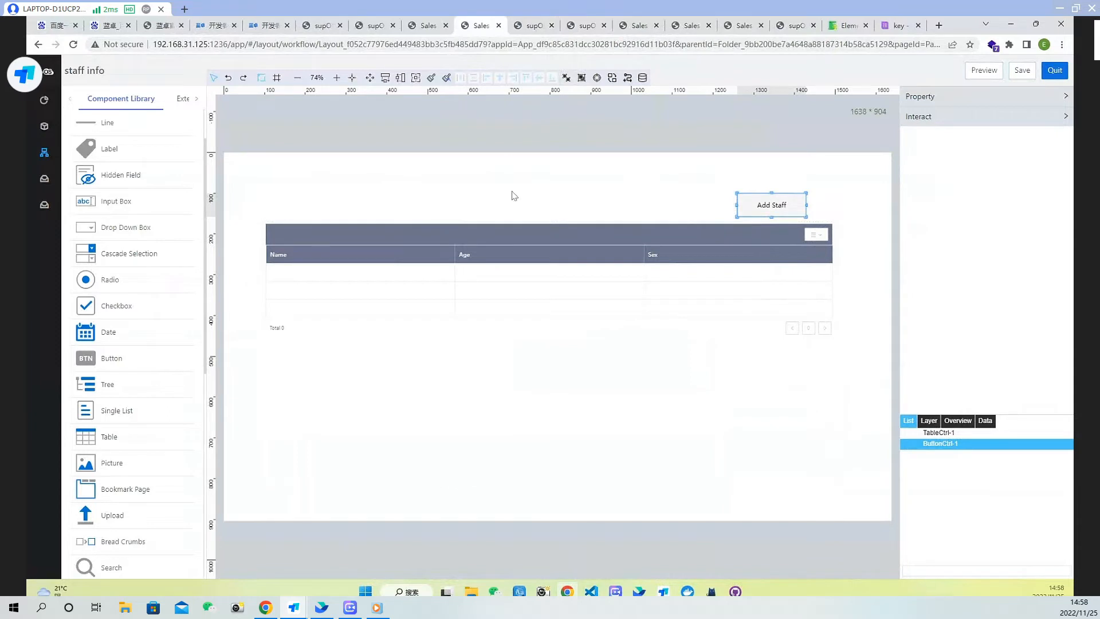
pyautogui.click(1055, 71)
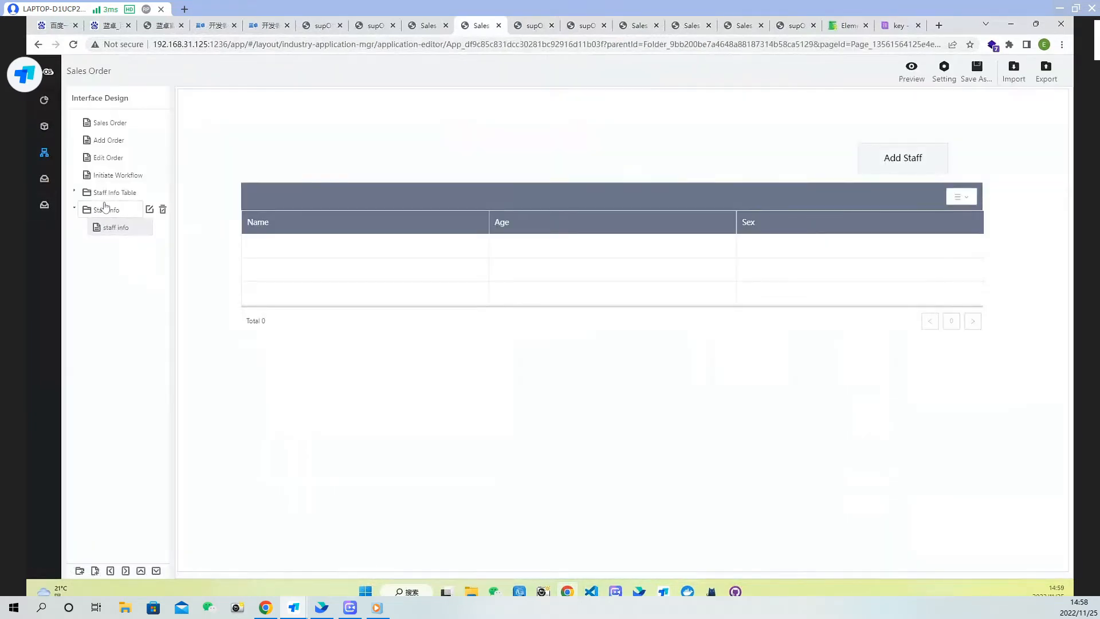
# Create a blank page named Add staff with Free Layout inside the Staff info folder
pyautogui.click(105, 208)
pyautogui.click(96, 571)
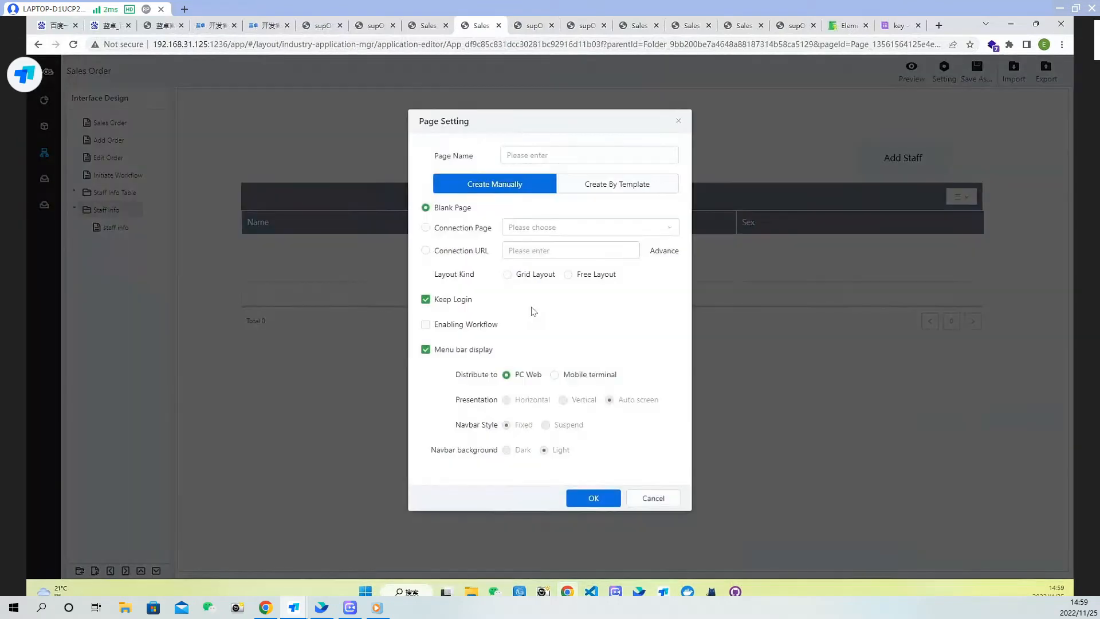
pyautogui.click(559, 154)
pyautogui.write('Add staff')
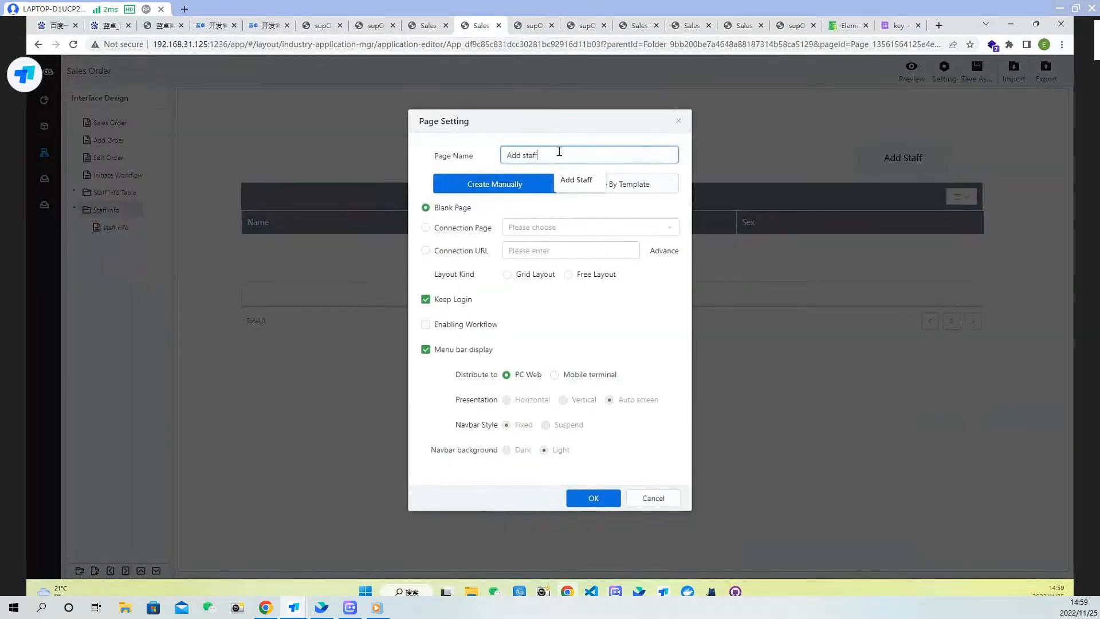
pyautogui.click(567, 274)
pyautogui.click(594, 501)
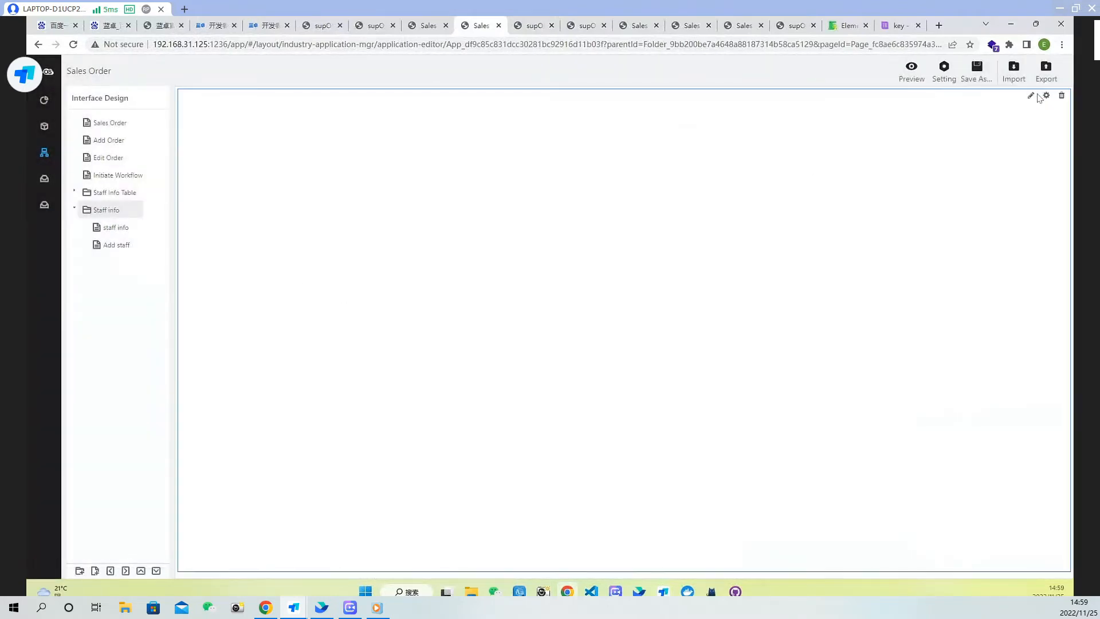
# Switch the Add staff page's layout type to Flow Layout
pyautogui.click(1047, 96)
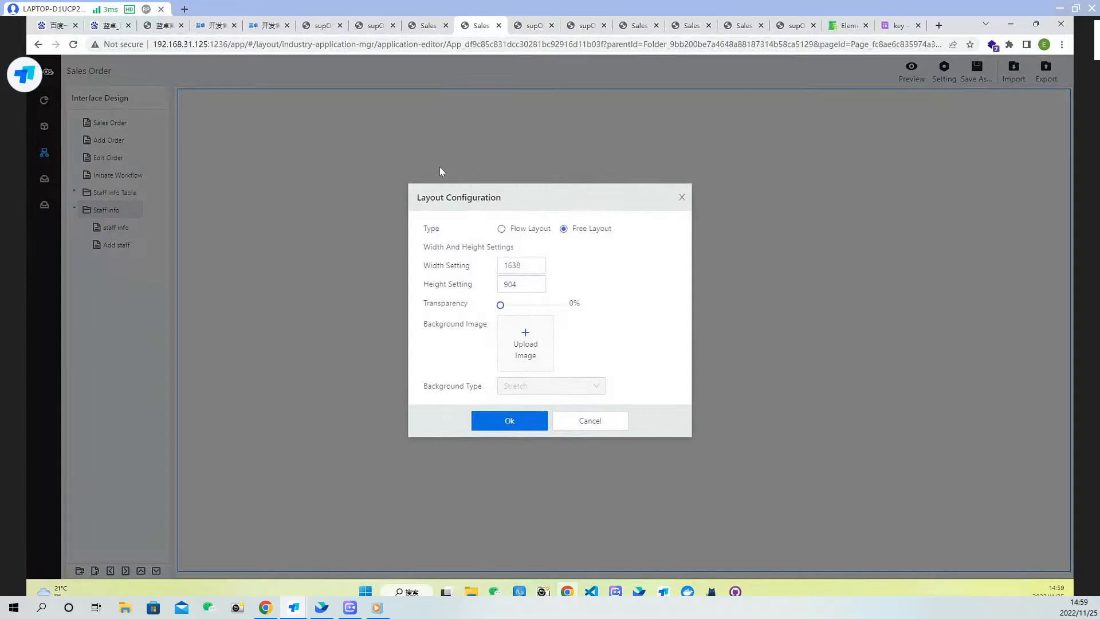
pyautogui.click(516, 230)
pyautogui.click(509, 421)
# Open the Add staff page in the designer and set the canvas size to 400 × 350
pyautogui.doubleClick(357, 229)
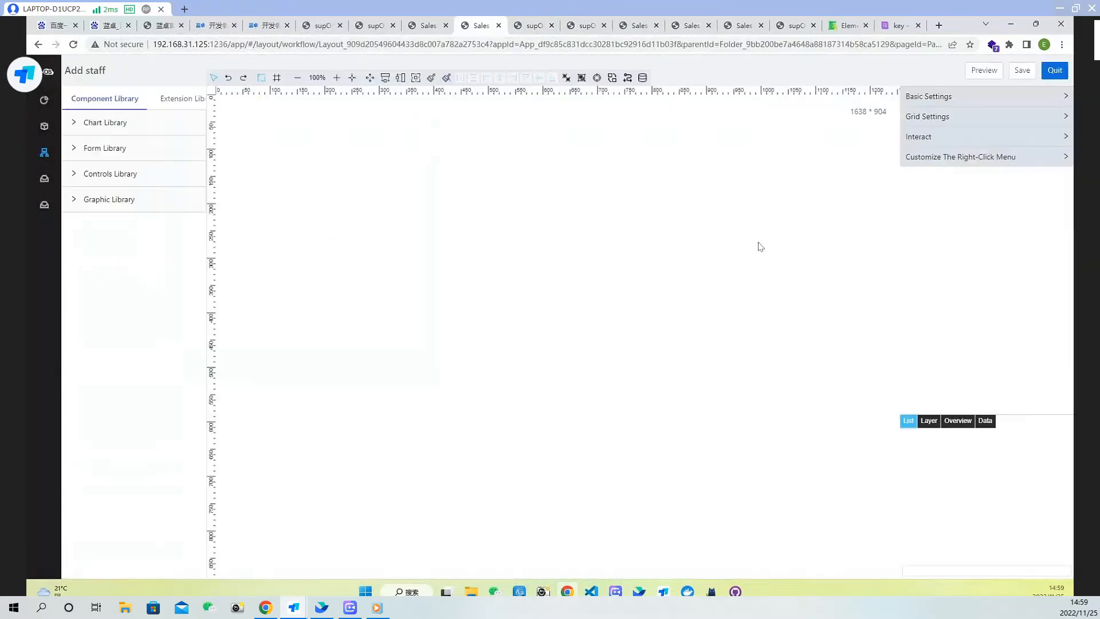
pyautogui.click(953, 103)
pyautogui.moveTo(981, 118); pyautogui.dragTo(911, 115)
pyautogui.write('400')
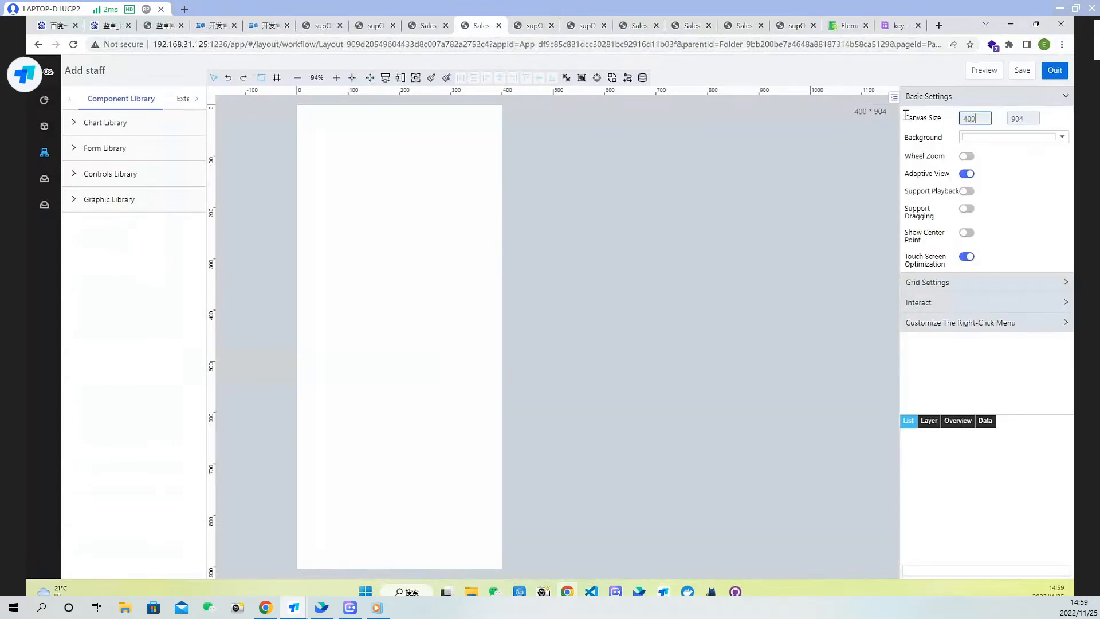
pyautogui.moveTo(1027, 118); pyautogui.dragTo(975, 118)
pyautogui.write('350')
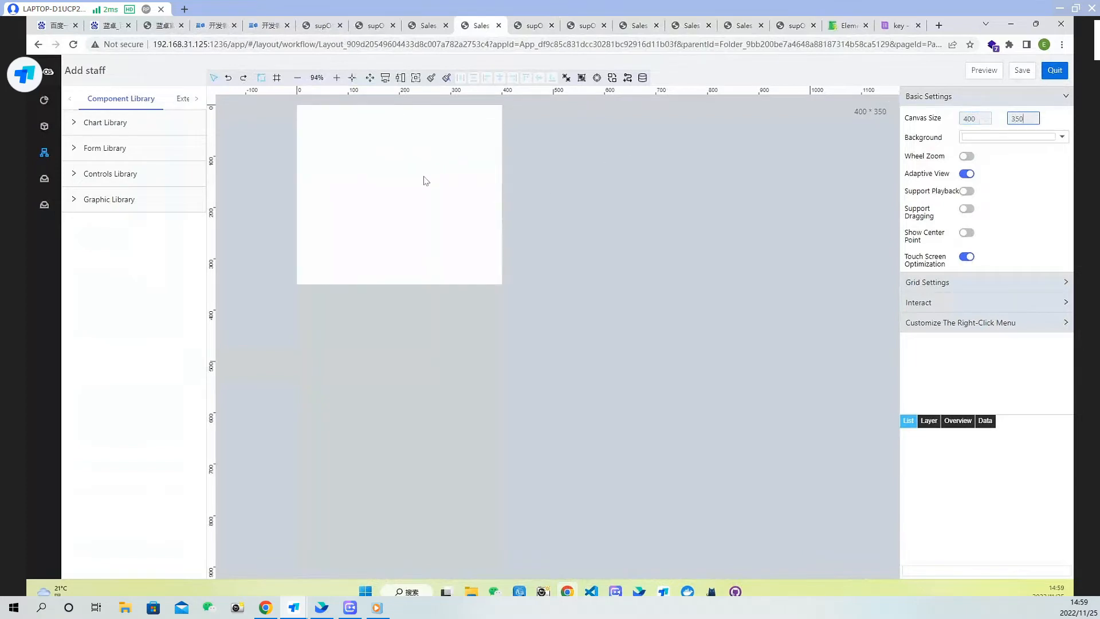
# Add an input box to the form and set its title to Name and its component name to name
pyautogui.scroll(4, 449, 202)
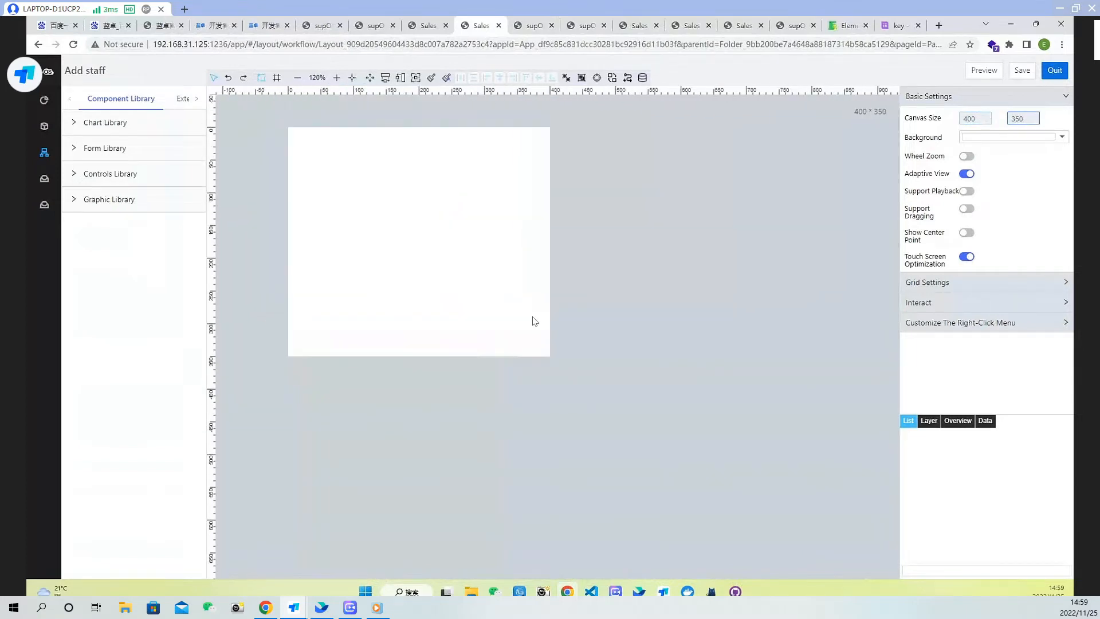
pyautogui.scroll(2, 564, 285)
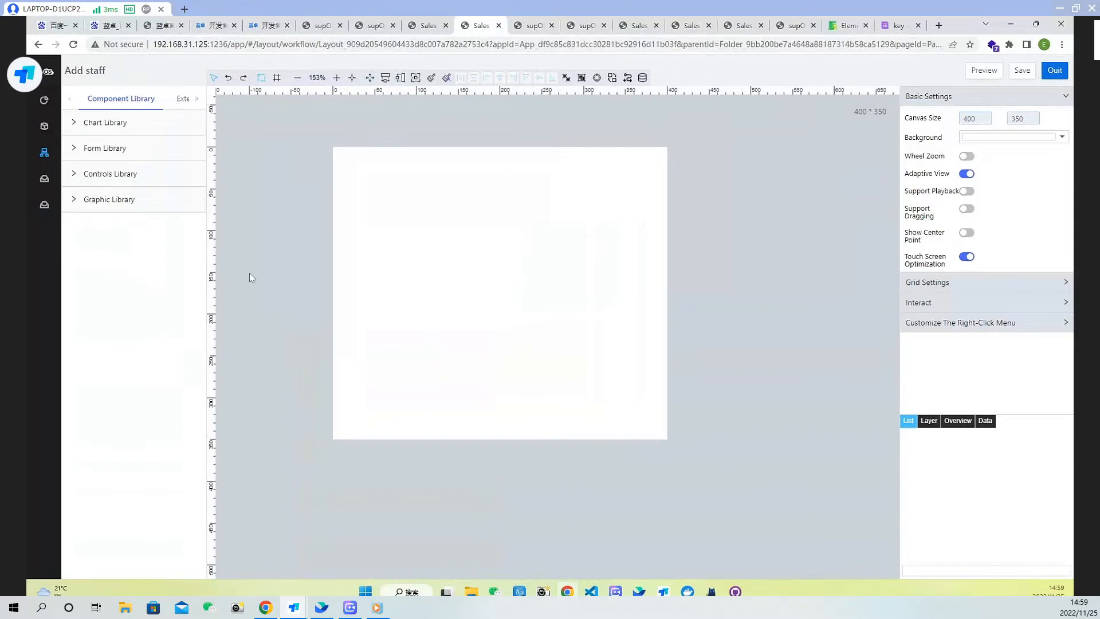
pyautogui.click(102, 147)
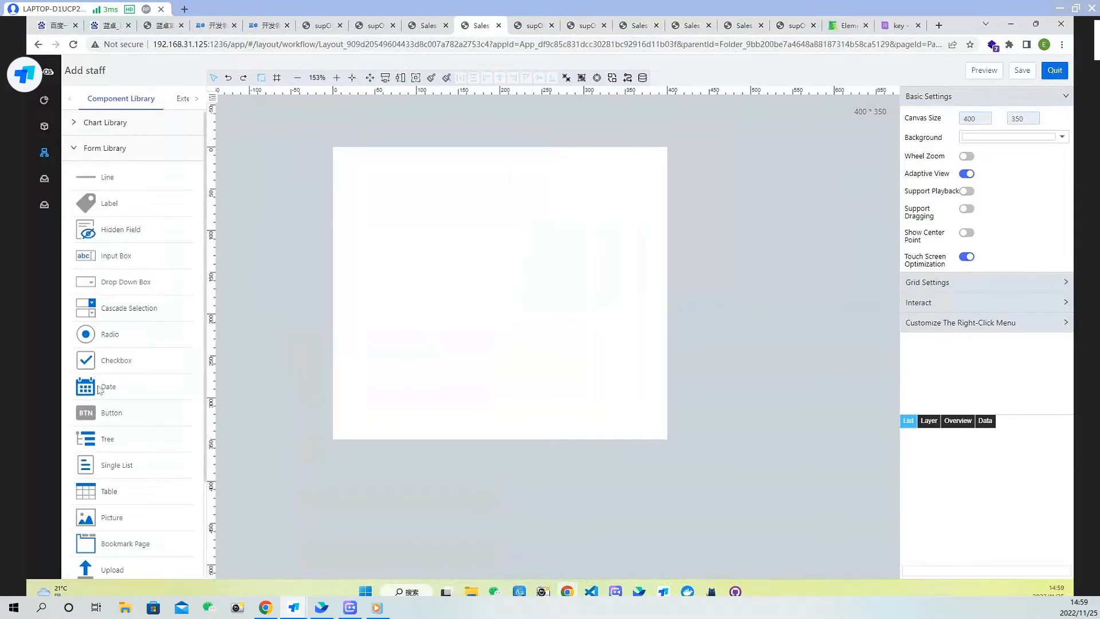
pyautogui.moveTo(97, 256); pyautogui.dragTo(404, 192)
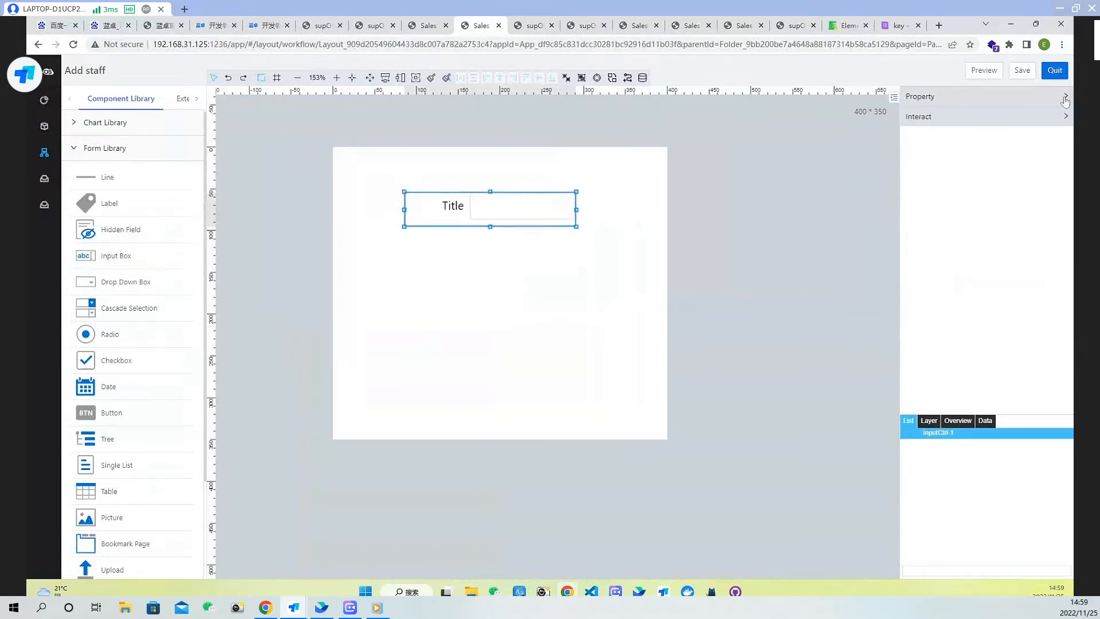
pyautogui.click(1027, 96)
pyautogui.moveTo(982, 162); pyautogui.dragTo(906, 162)
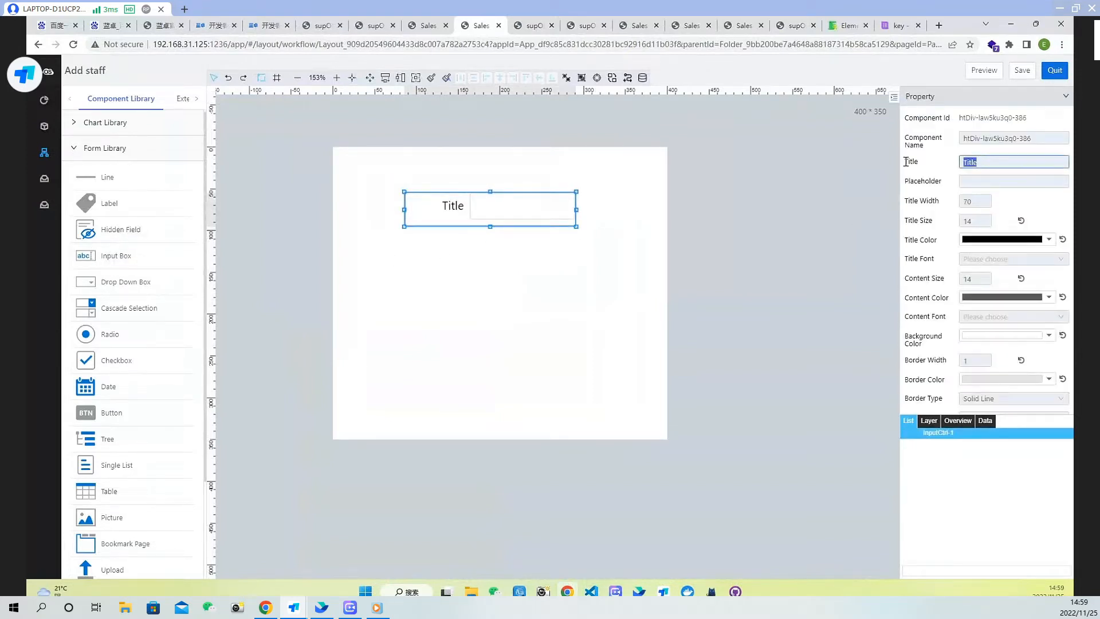
pyautogui.write('Name')
pyautogui.moveTo(1038, 139); pyautogui.dragTo(925, 132)
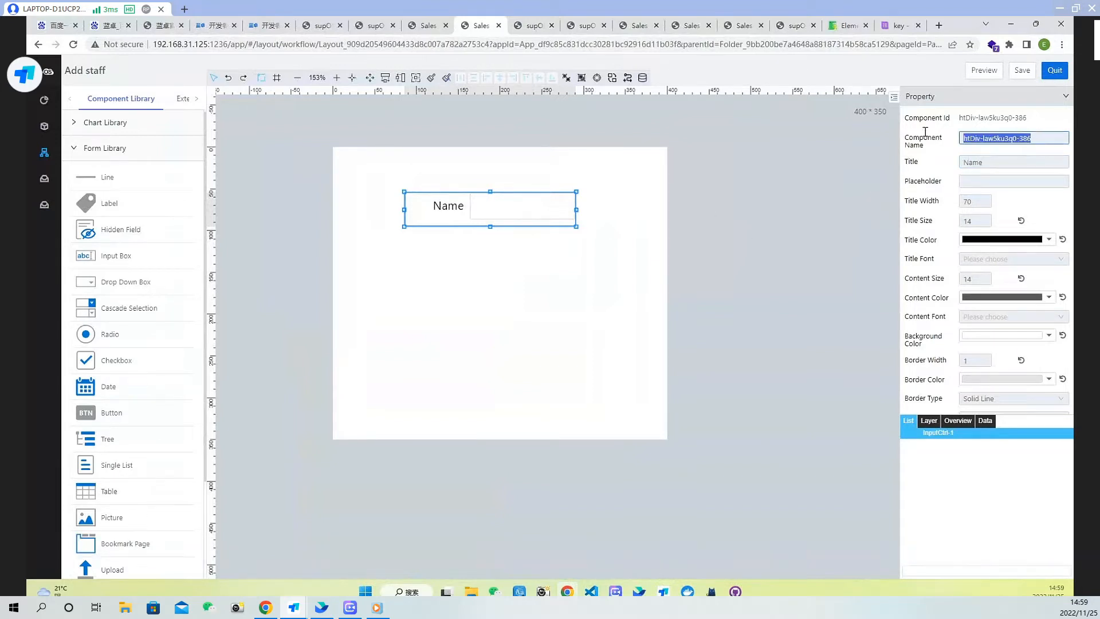
pyautogui.write('name')
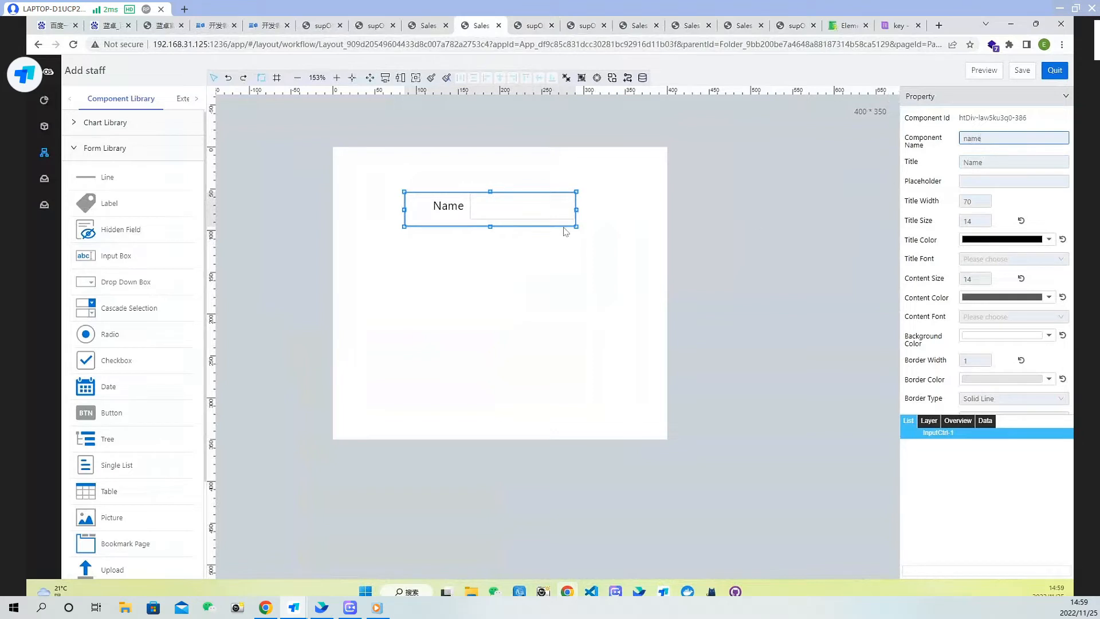
# Paste a copy of the input box below the first, with component name age and title Age
pyautogui.click(562, 258)
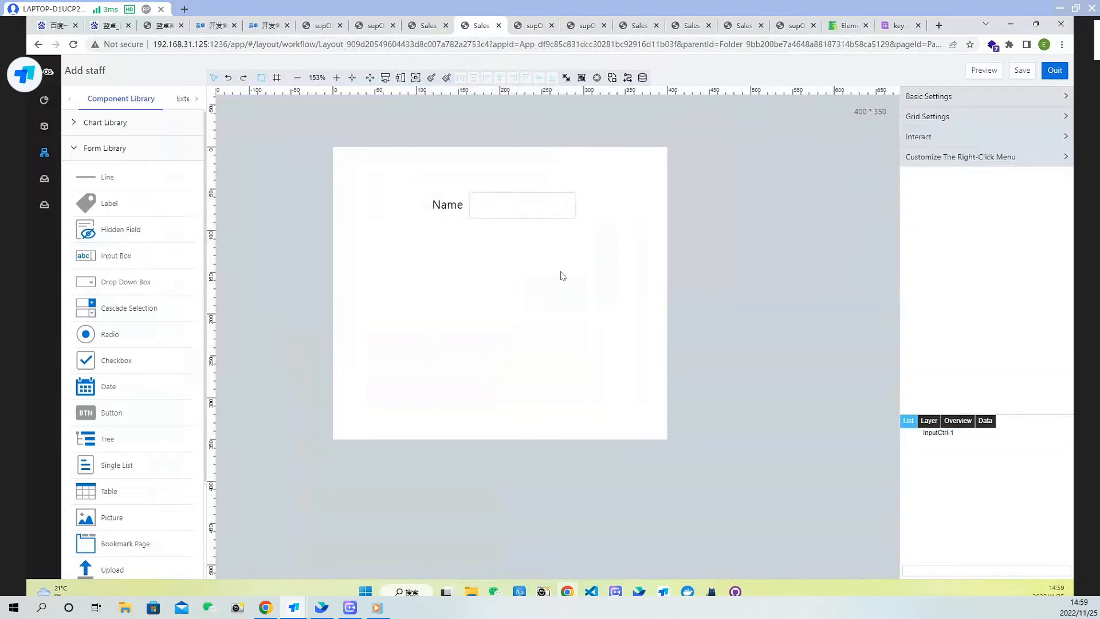
pyautogui.hotkey('ctrl', 'v')
pyautogui.moveTo(543, 228); pyautogui.dragTo(541, 264)
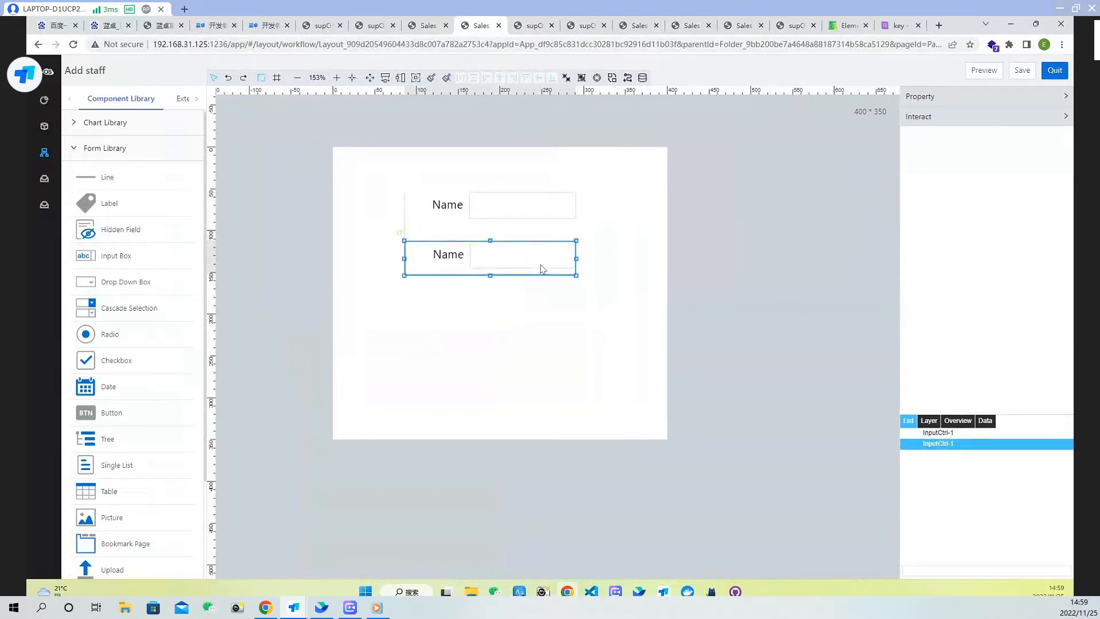
pyautogui.click(934, 97)
pyautogui.click(928, 133)
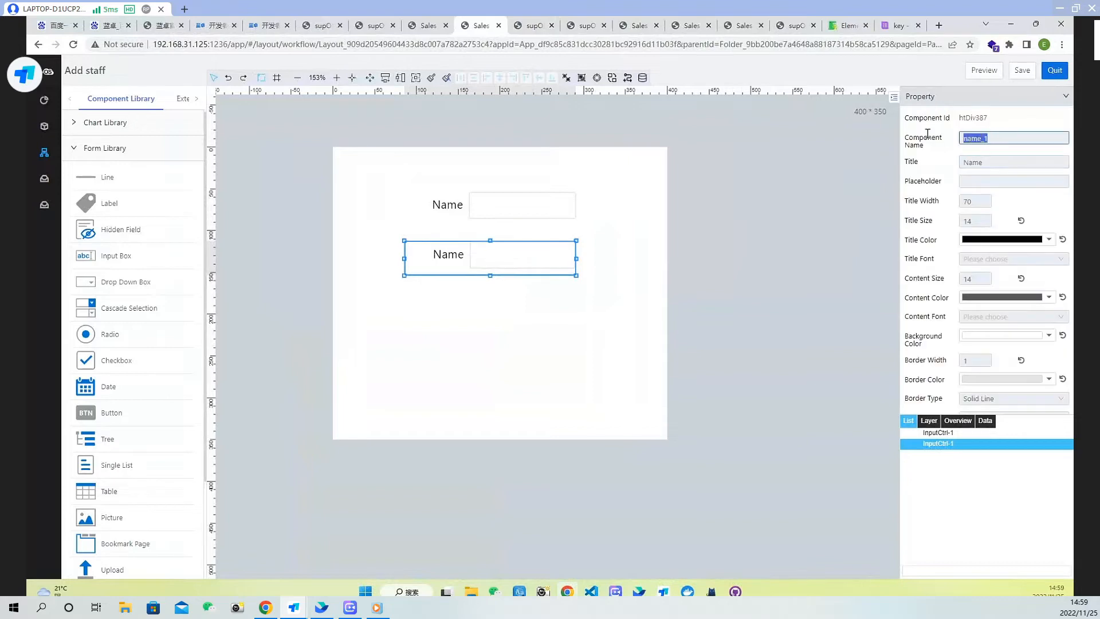
pyautogui.write('A')
pyautogui.press('Tab')
pyautogui.write('Age')
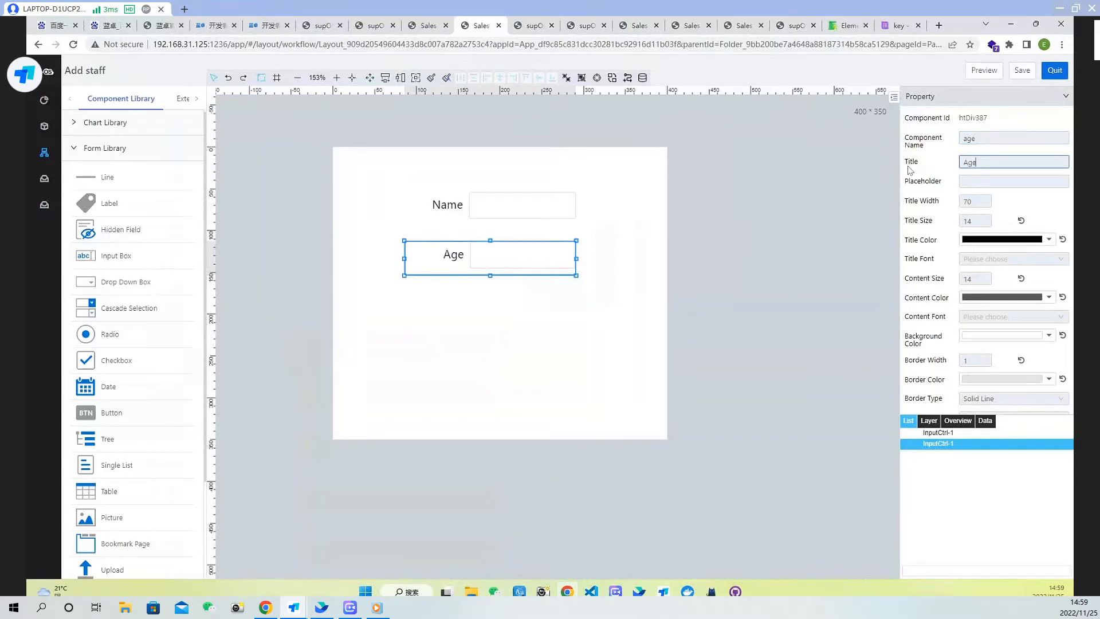
# Add a radio control below the Age field with component name sex and title Sex
pyautogui.click(537, 317)
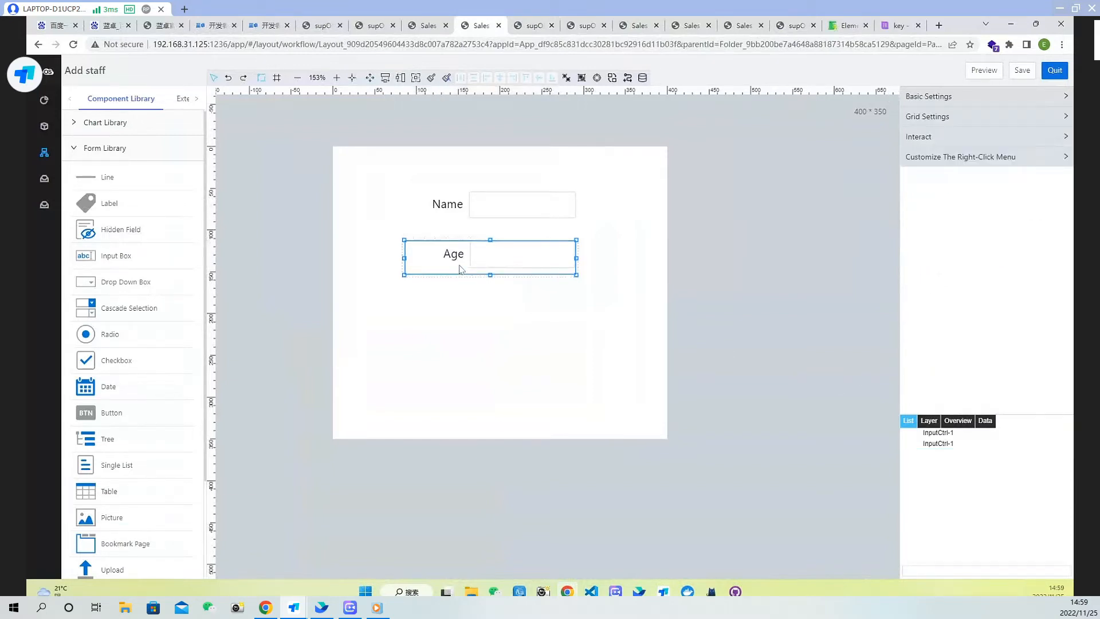
pyautogui.moveTo(91, 334); pyautogui.dragTo(528, 330)
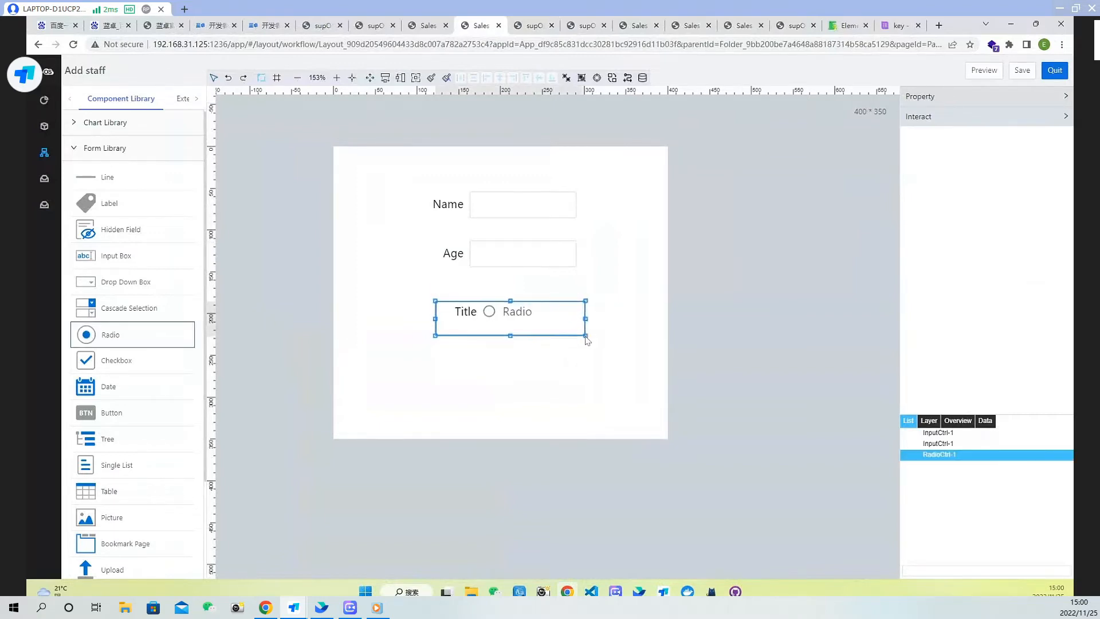
pyautogui.click(1007, 102)
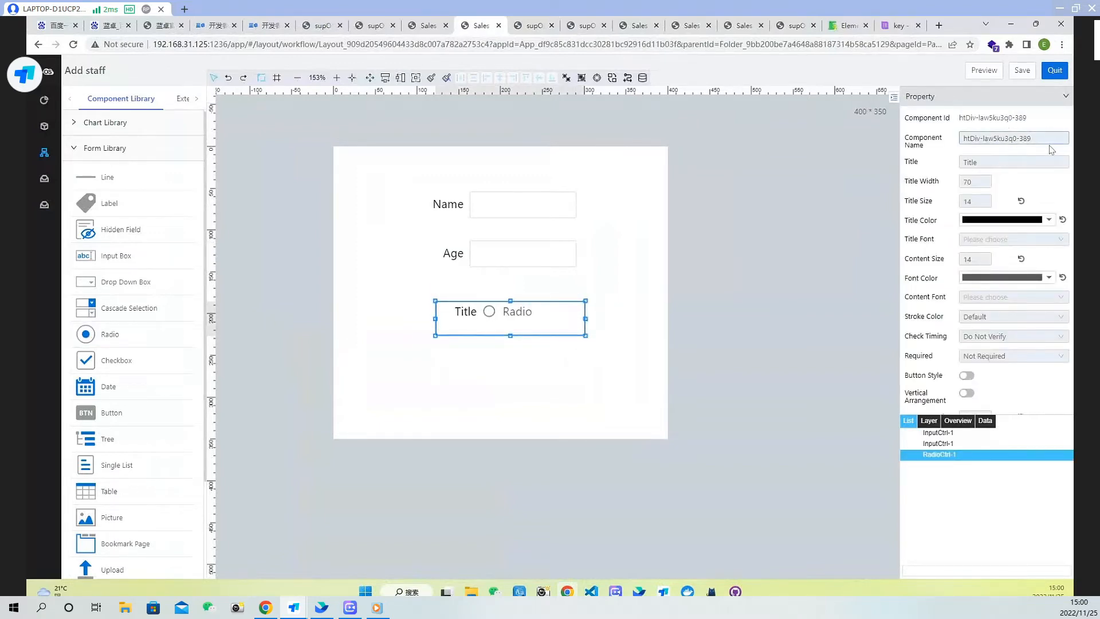
pyautogui.moveTo(1034, 138); pyautogui.dragTo(882, 126)
pyautogui.write('sex')
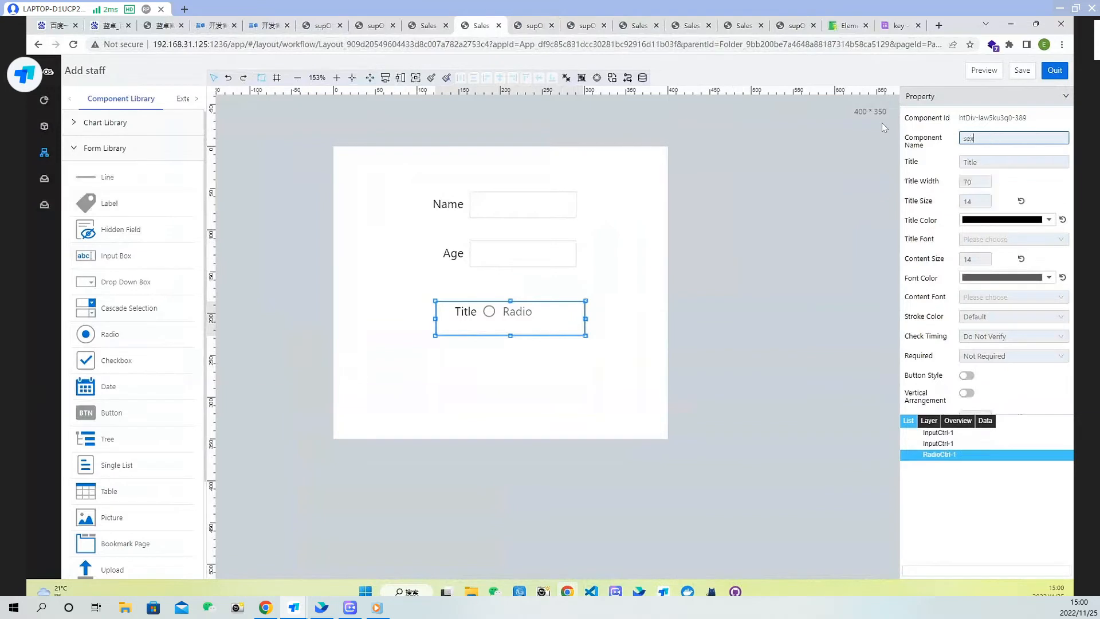
pyautogui.doubleClick(984, 163)
pyautogui.write('Sex')
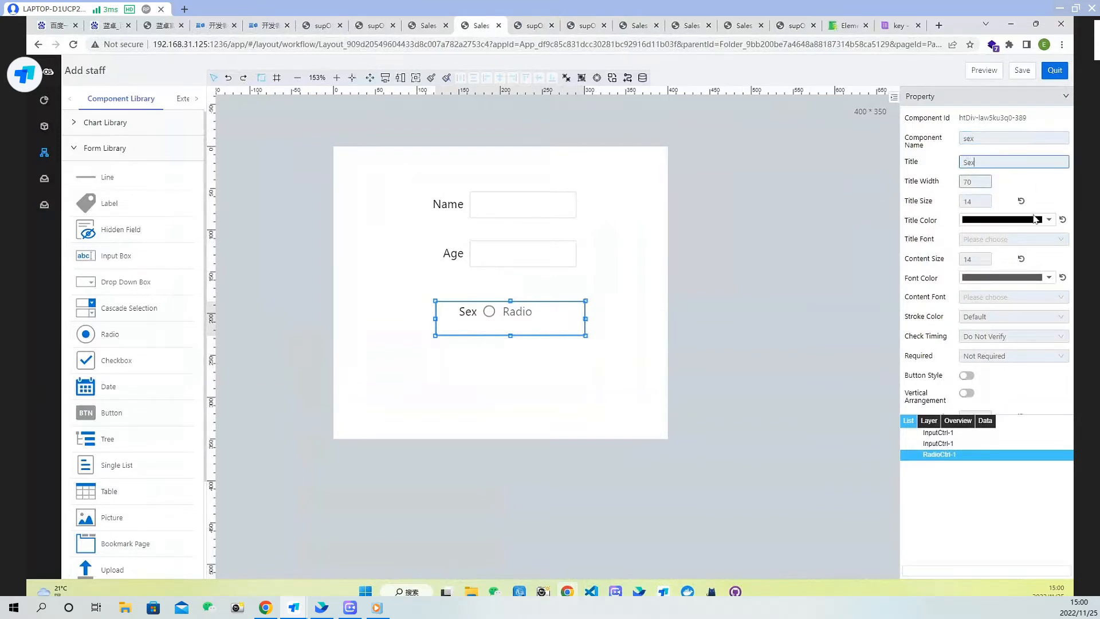
# Switch the radio's options to static and add an option with text F and value F
pyautogui.scroll(-2, 1017, 248)
pyautogui.scroll(-3, 1023, 281)
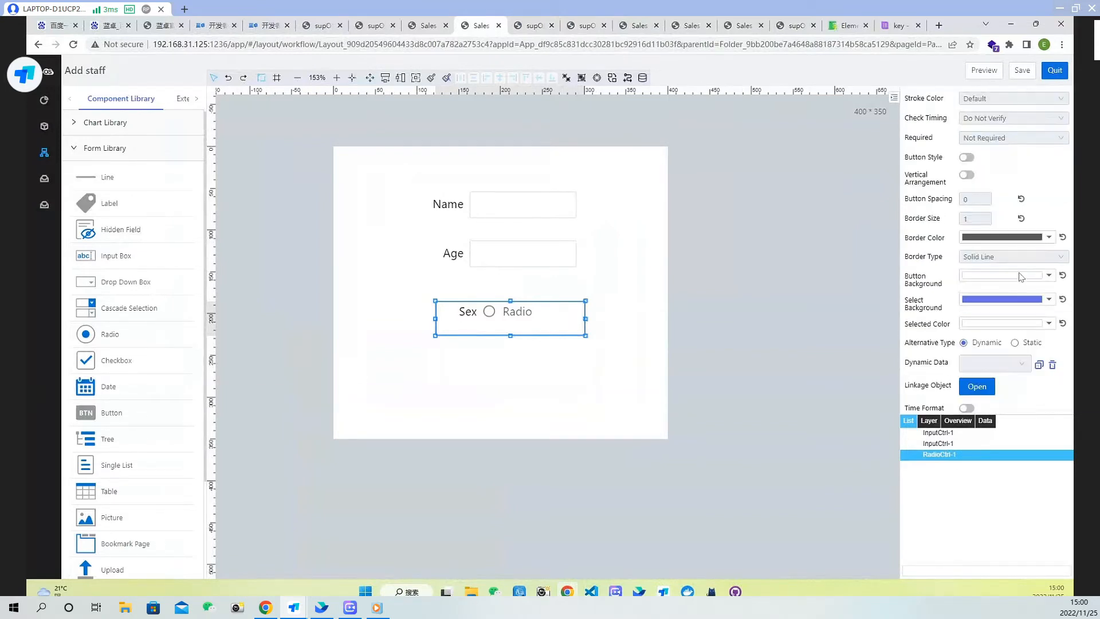
pyautogui.click(1015, 288)
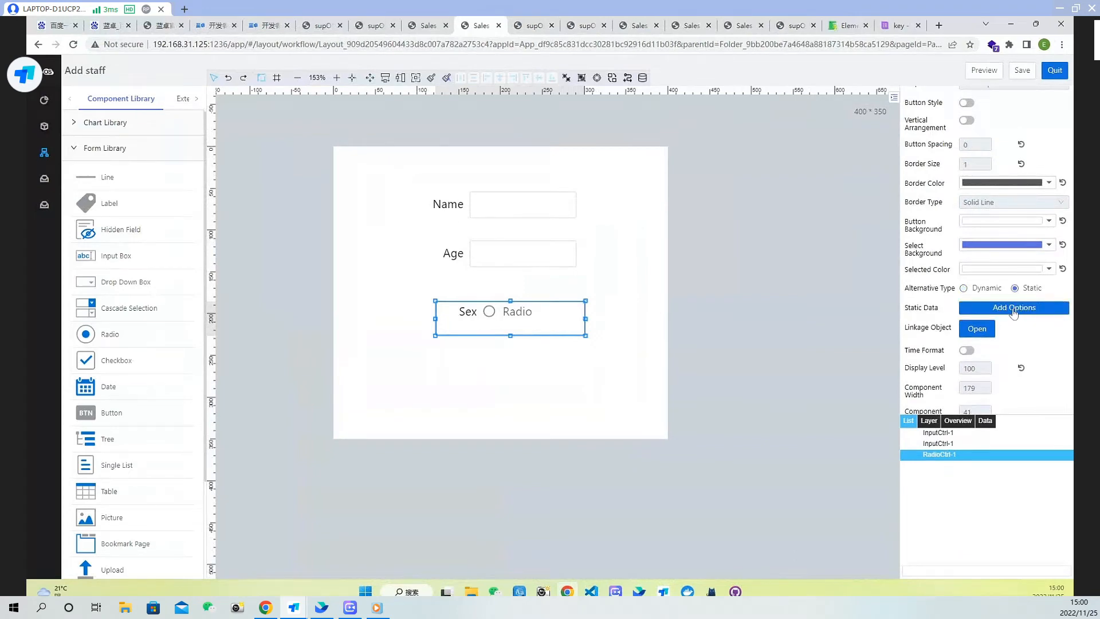
pyautogui.click(1014, 309)
pyautogui.click(592, 288)
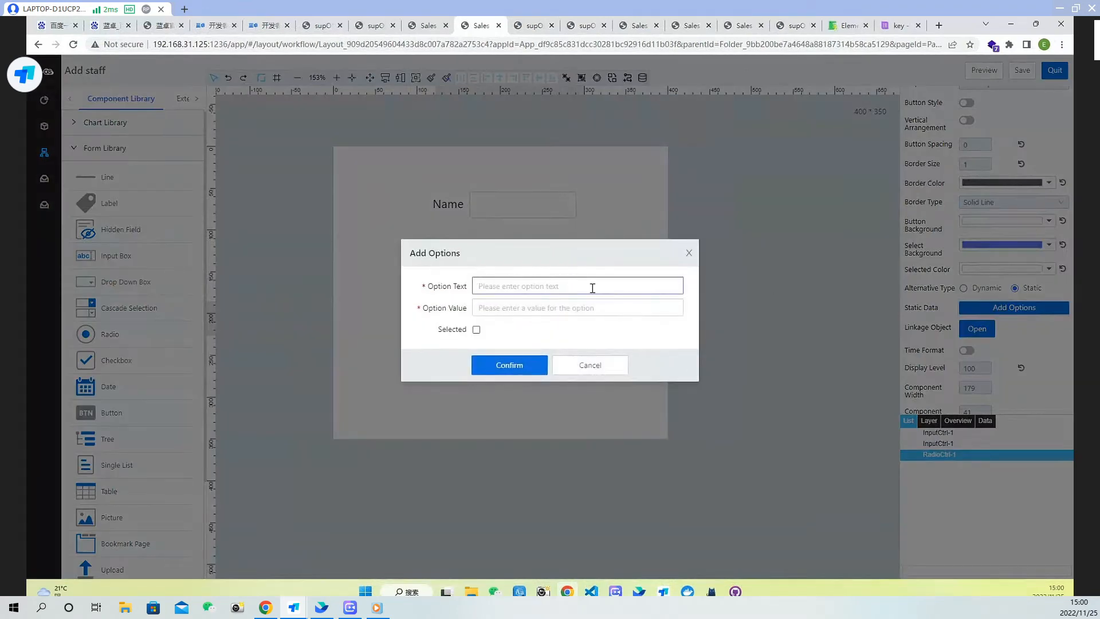
pyautogui.write('F')
pyautogui.click(580, 306)
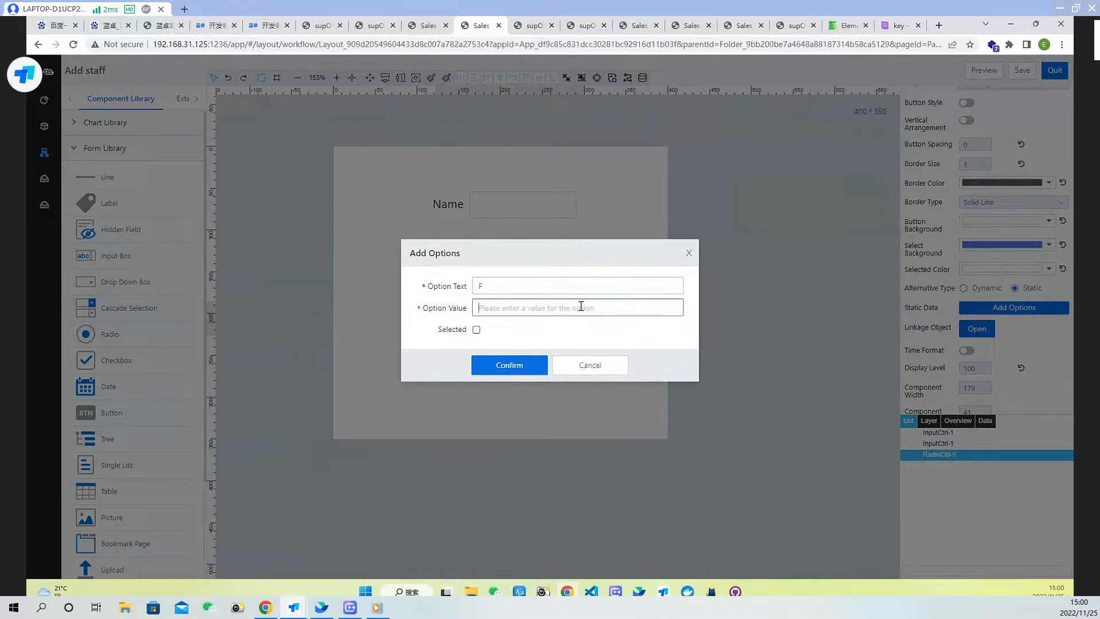
pyautogui.write('F')
pyautogui.click(528, 372)
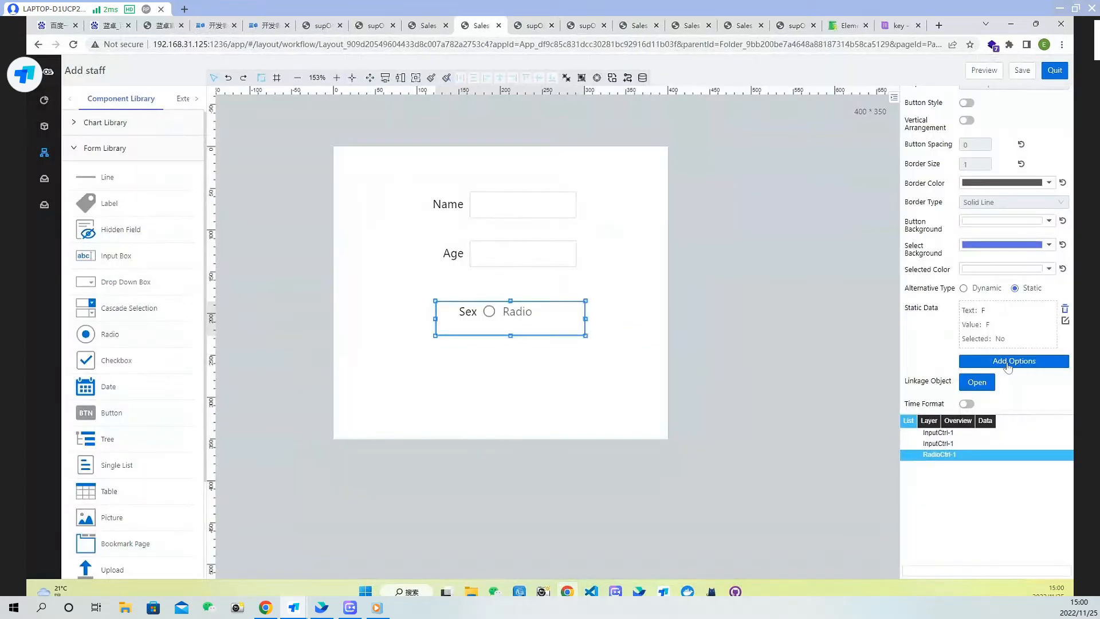
# Add a second radio option with text M and value M
pyautogui.click(1009, 363)
pyautogui.click(553, 288)
pyautogui.write('M')
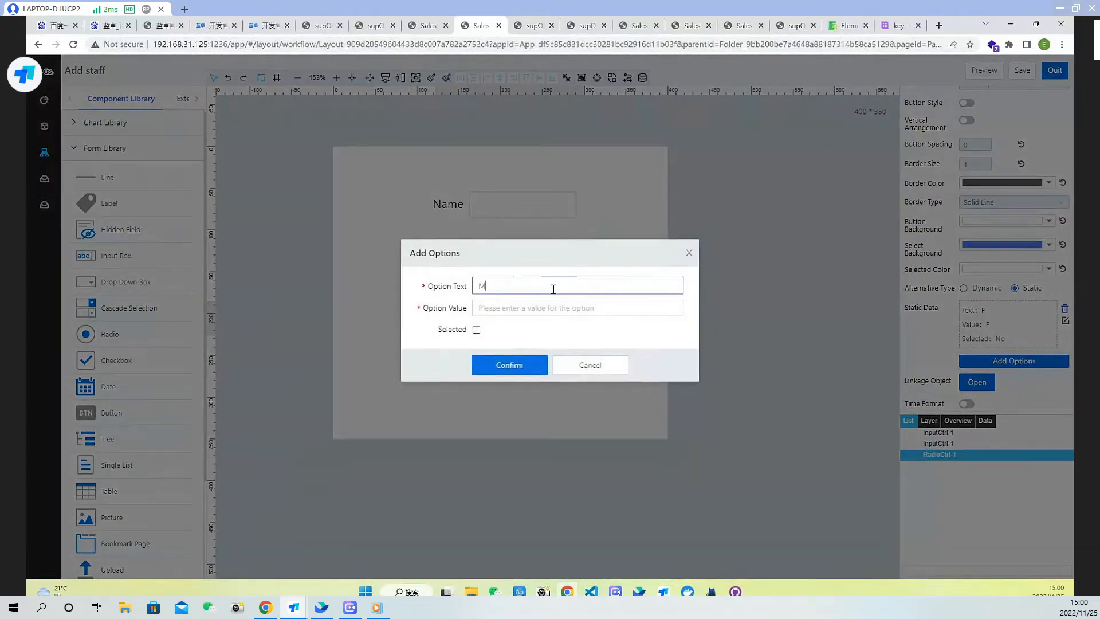
pyautogui.click(553, 308)
pyautogui.write('M')
pyautogui.click(509, 371)
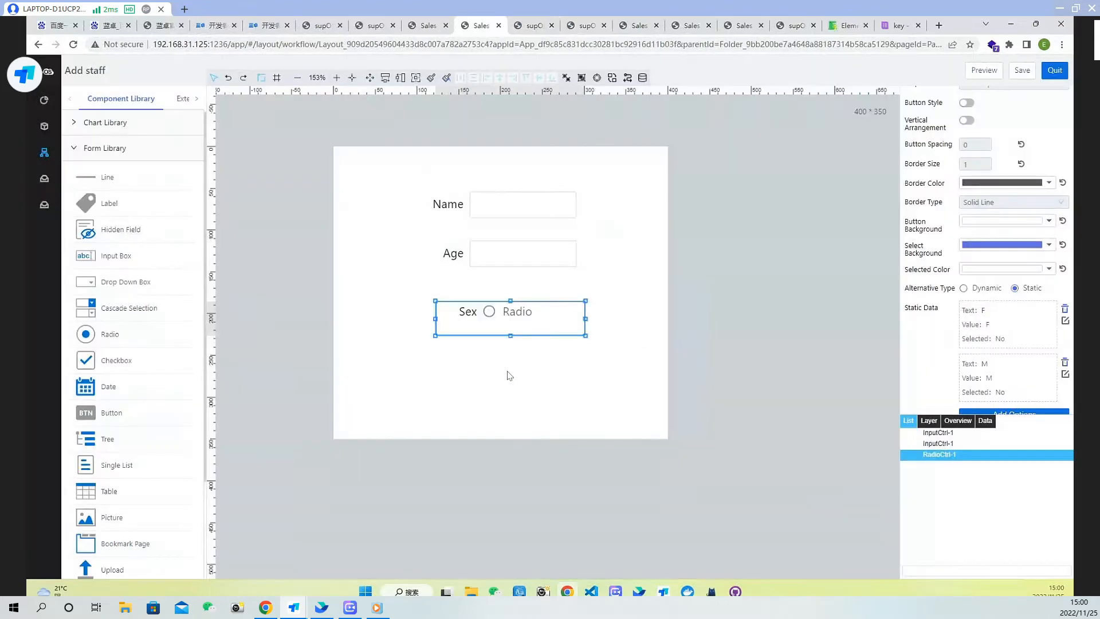
# Edit the M option and mark it as selected
pyautogui.scroll(-1, 1041, 331)
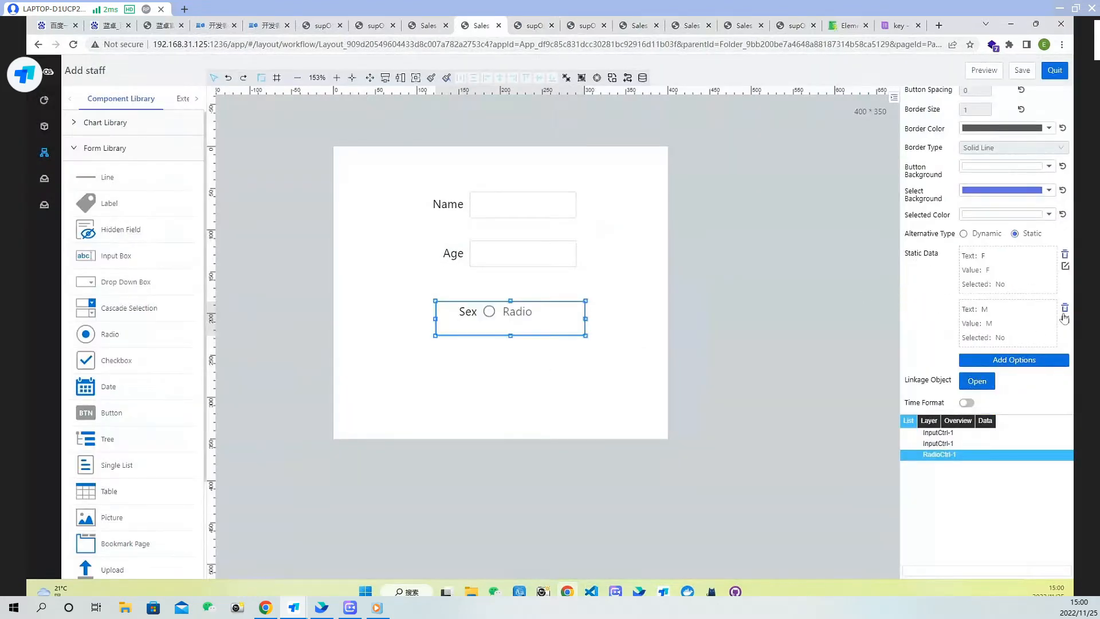
pyautogui.click(1065, 320)
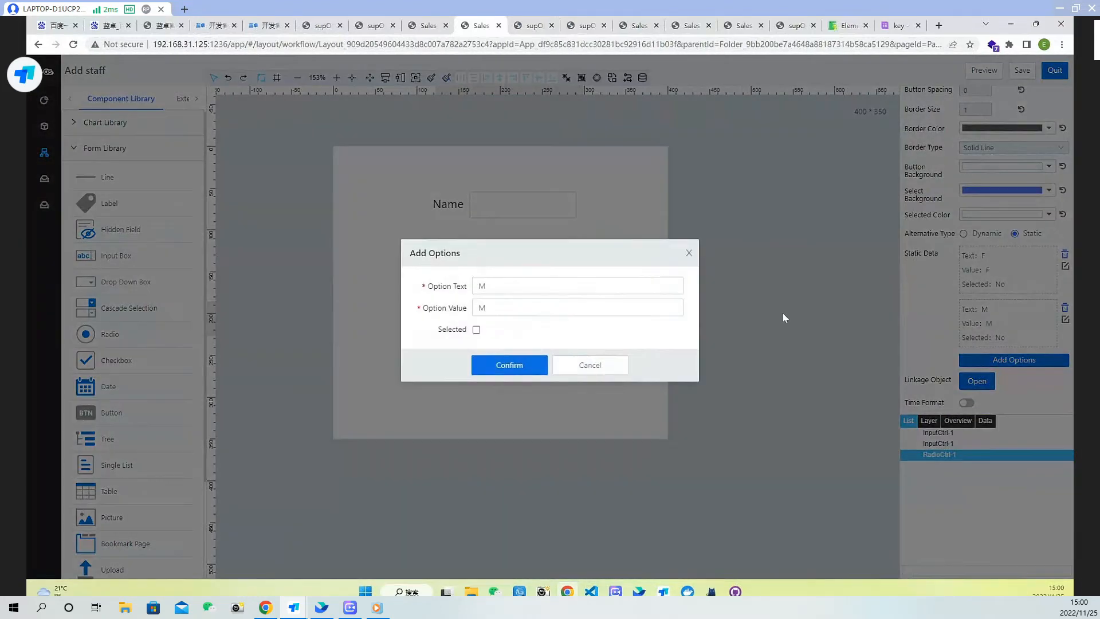
pyautogui.click(476, 329)
pyautogui.click(522, 371)
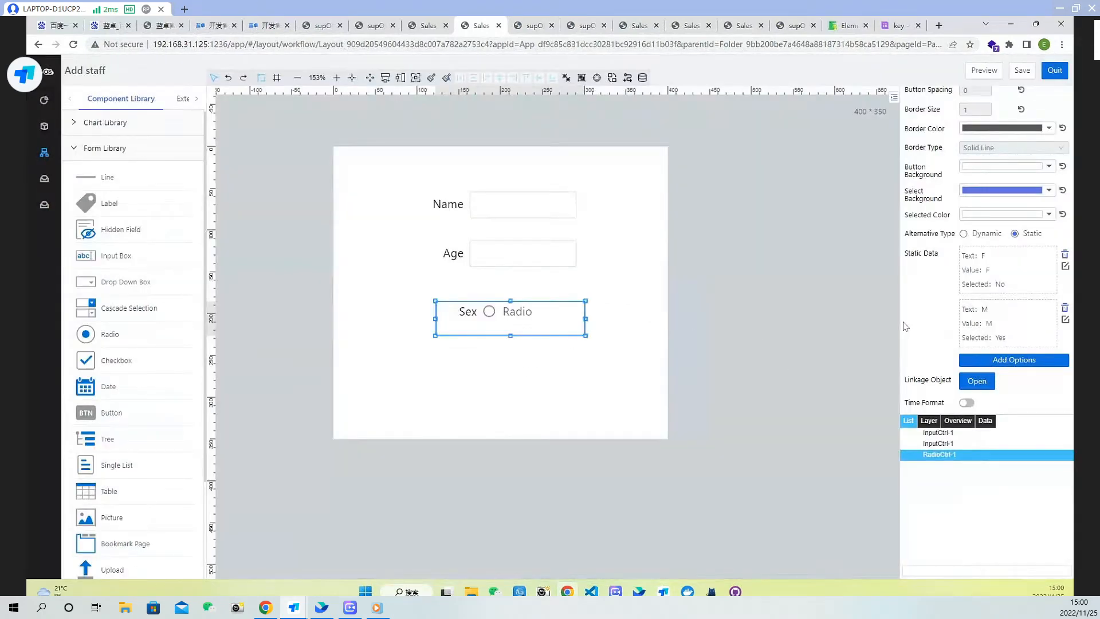
# Add a button below the Sex radio and set its title to OK
pyautogui.scroll(-1, 1010, 370)
pyautogui.click(363, 325)
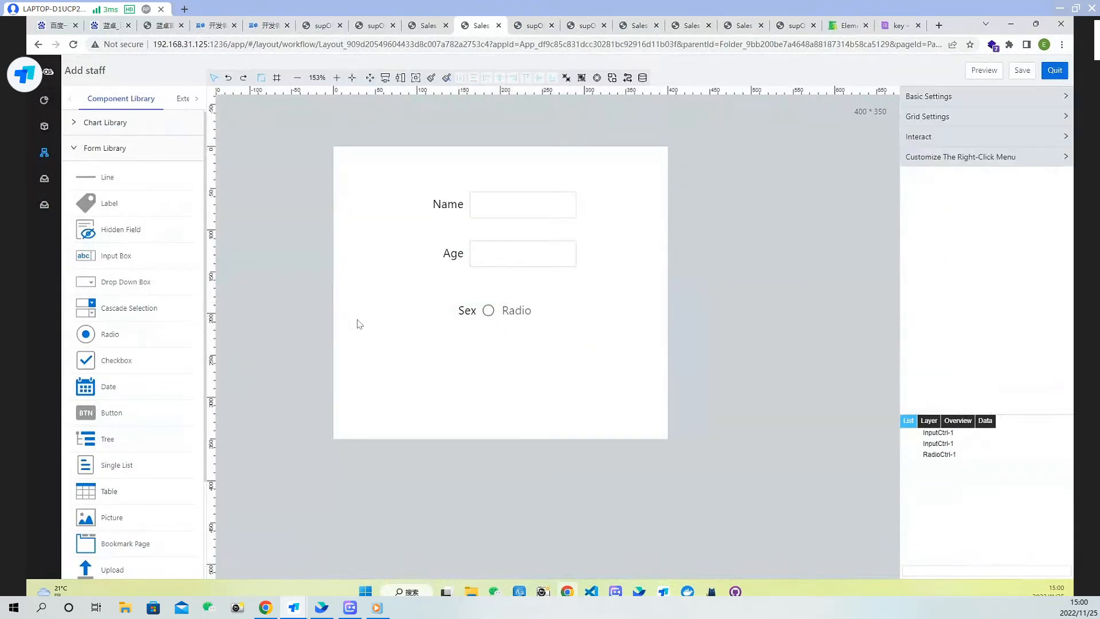
pyautogui.scroll(-1, 129, 354)
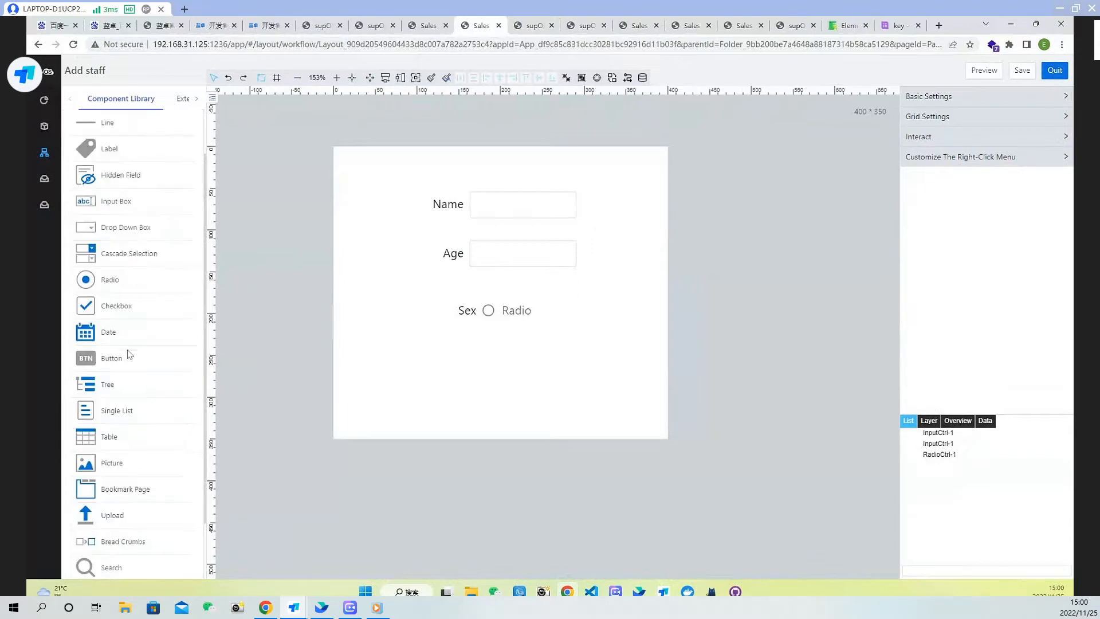
pyautogui.moveTo(88, 365); pyautogui.dragTo(401, 370)
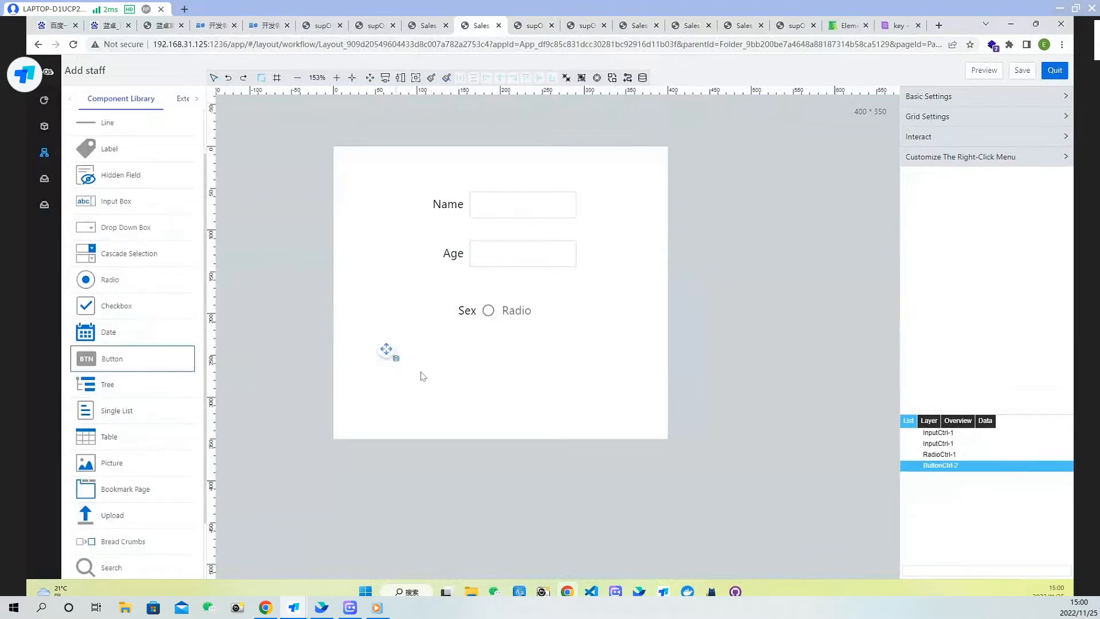
pyautogui.moveTo(468, 393); pyautogui.dragTo(474, 395)
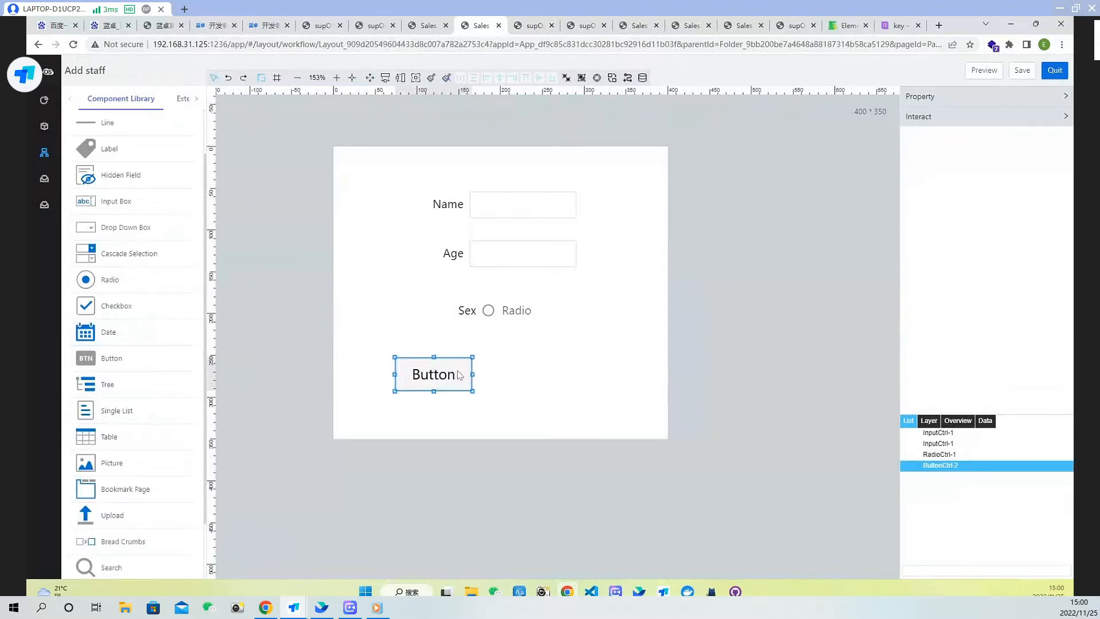
pyautogui.click(963, 97)
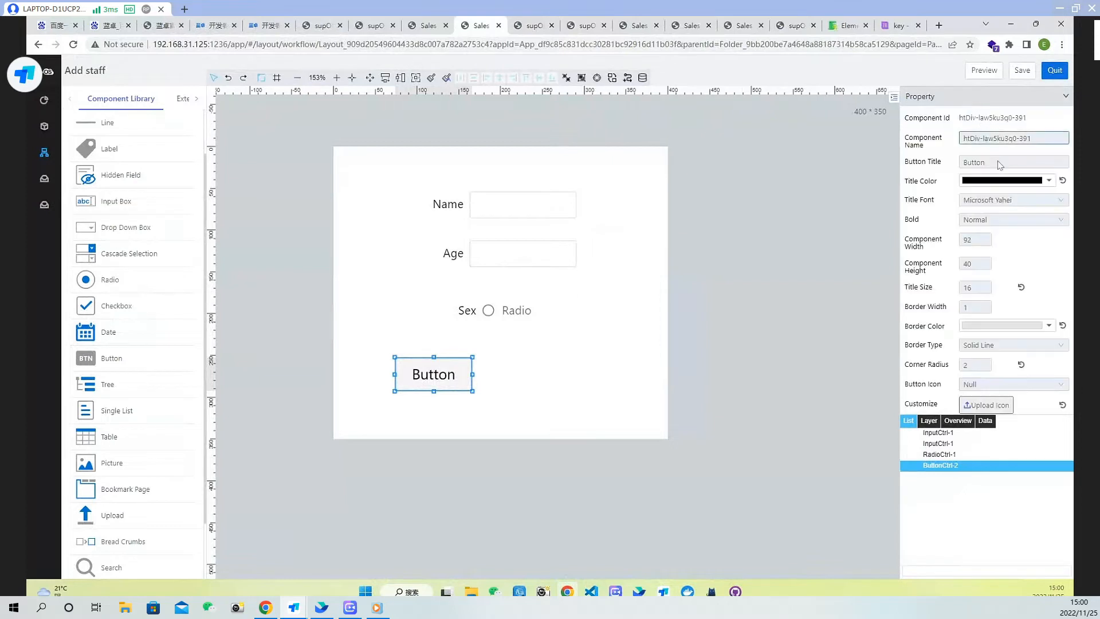
pyautogui.moveTo(1001, 163); pyautogui.dragTo(900, 163)
pyautogui.write('OK')
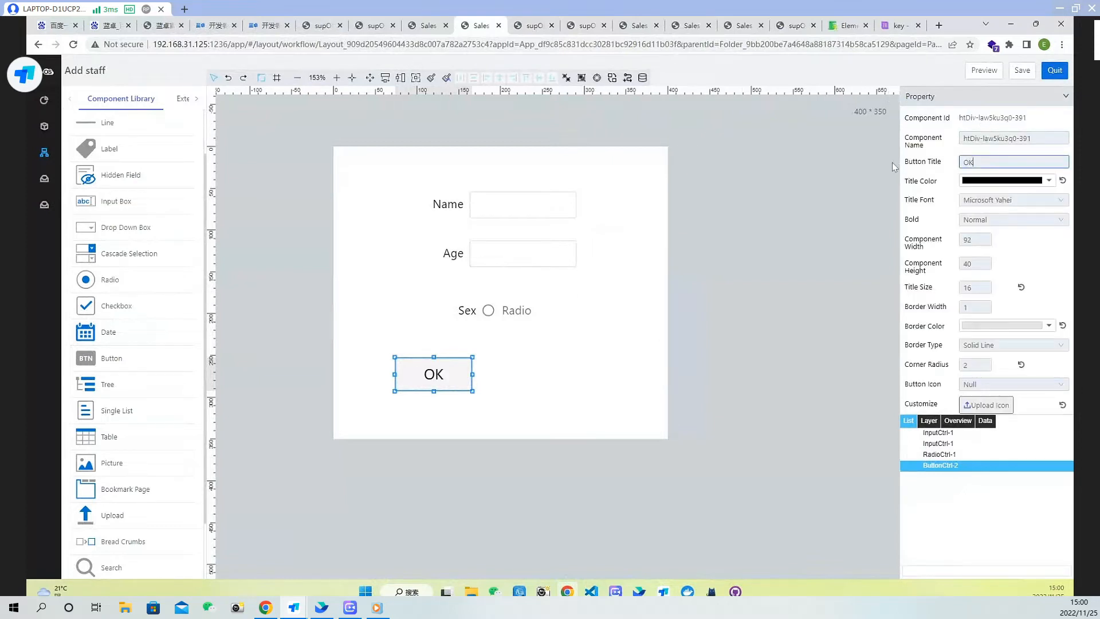
# Duplicate the OK button, place the copy to its right, and set its title to Cancel
pyautogui.click(444, 369)
pyautogui.hotkey('ctrl', 'c')
pyautogui.hotkey('ctrl', 'v')
pyautogui.moveTo(460, 374); pyautogui.dragTo(594, 374)
pyautogui.click(959, 96)
pyautogui.click(1042, 138)
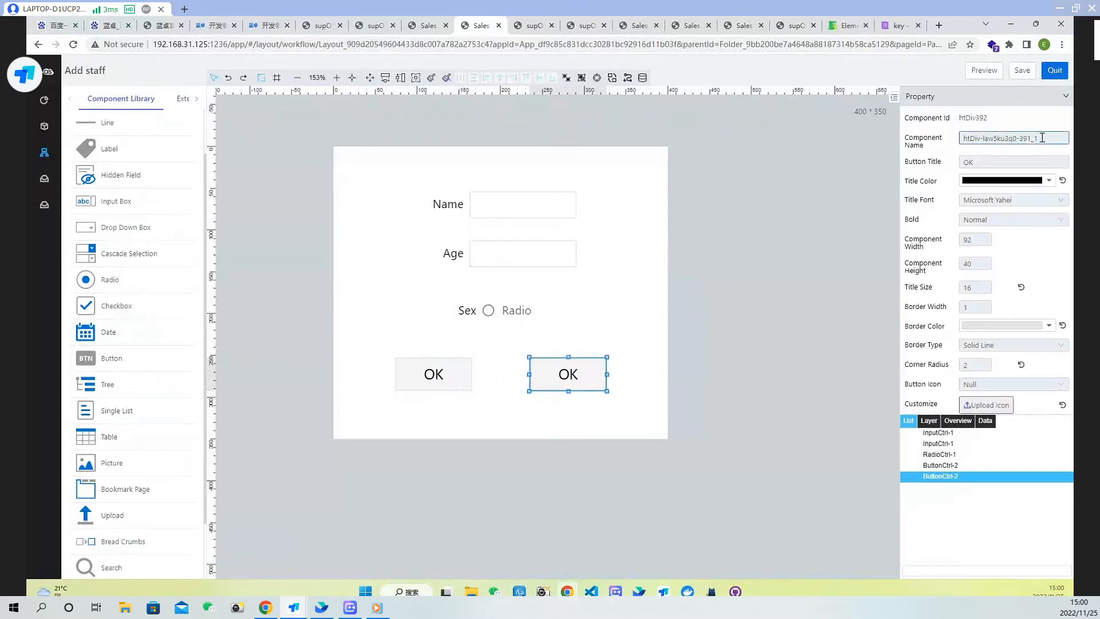
pyautogui.moveTo(990, 162); pyautogui.dragTo(910, 162)
pyautogui.write('Can')
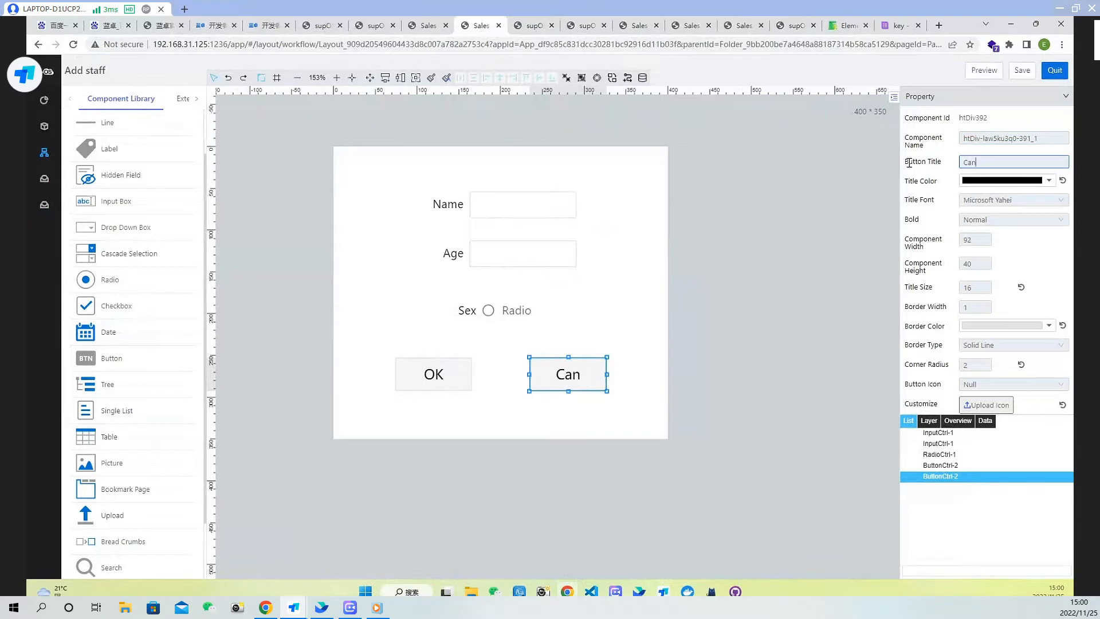
pyautogui.write('cel')
pyautogui.click(624, 327)
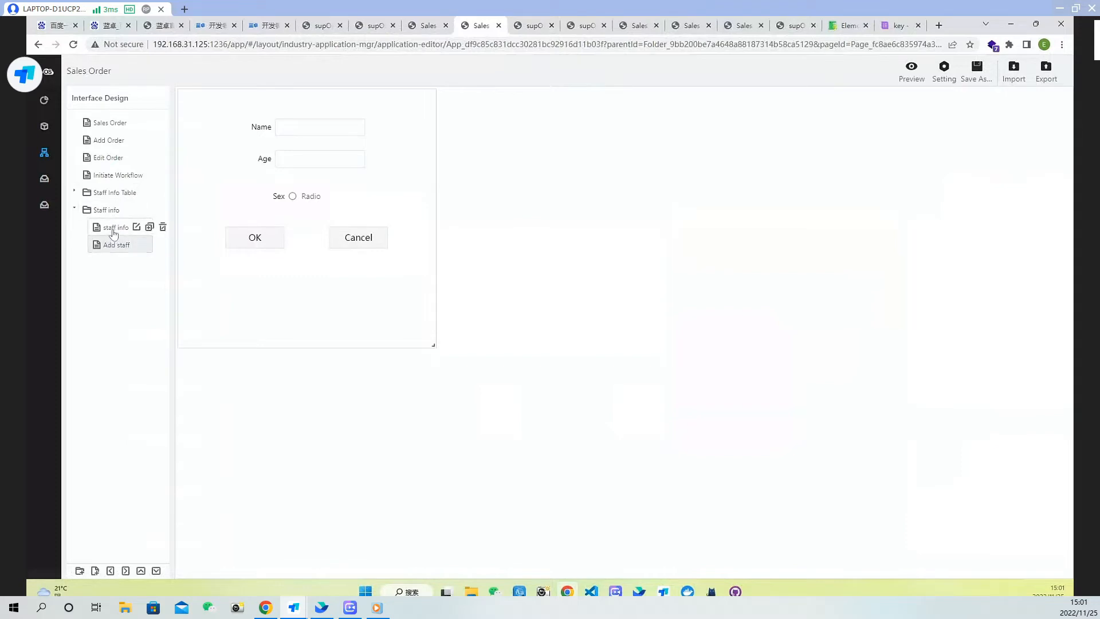
# Open the staff info page in the layout editor, select the Add Staff button, and add a Click event to it
pyautogui.click(114, 227)
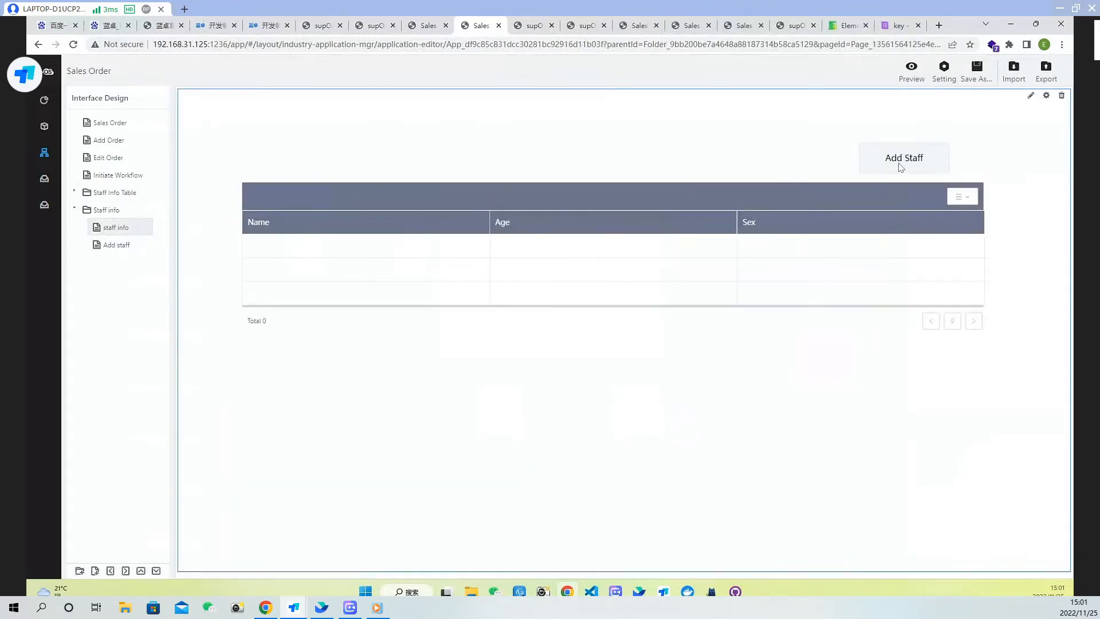
pyautogui.doubleClick(1025, 185)
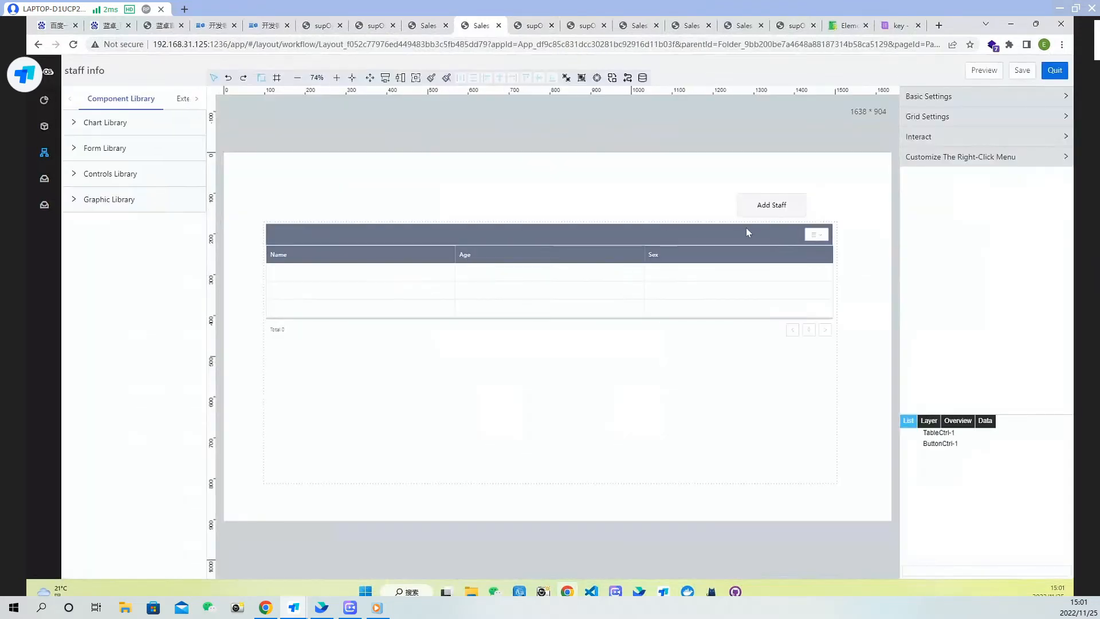
pyautogui.click(769, 212)
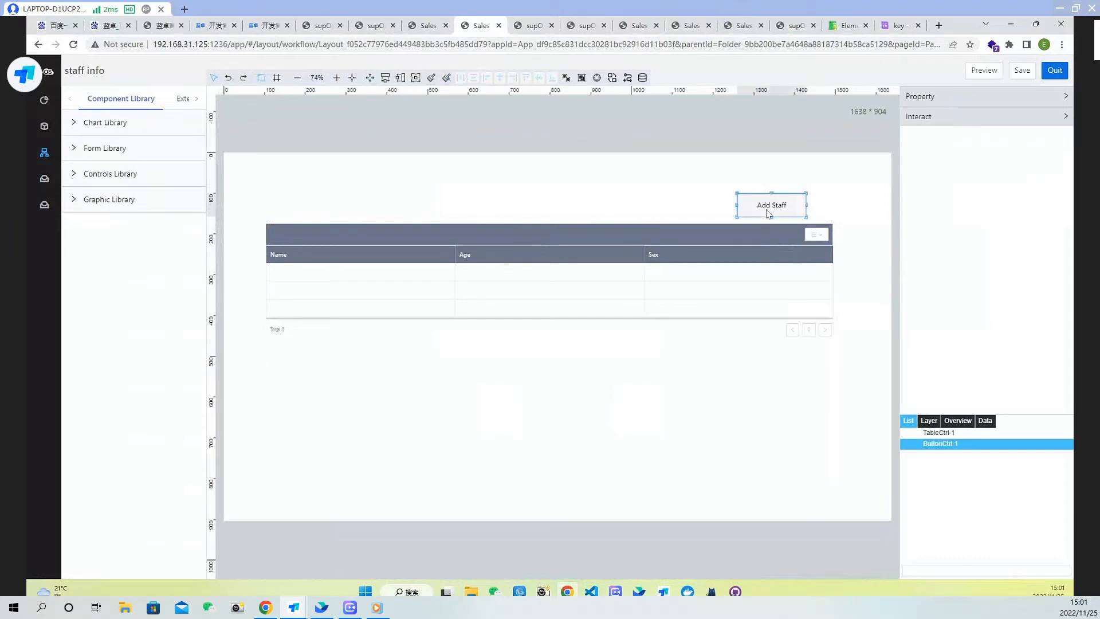
pyautogui.click(979, 122)
pyautogui.click(1008, 179)
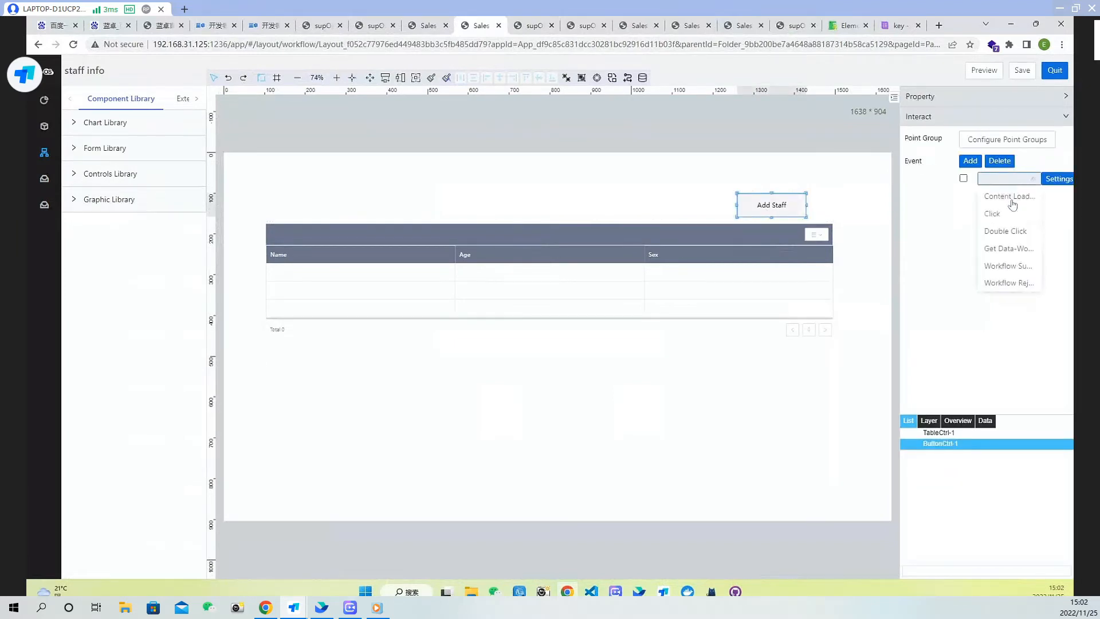
pyautogui.click(992, 213)
pyautogui.click(1059, 179)
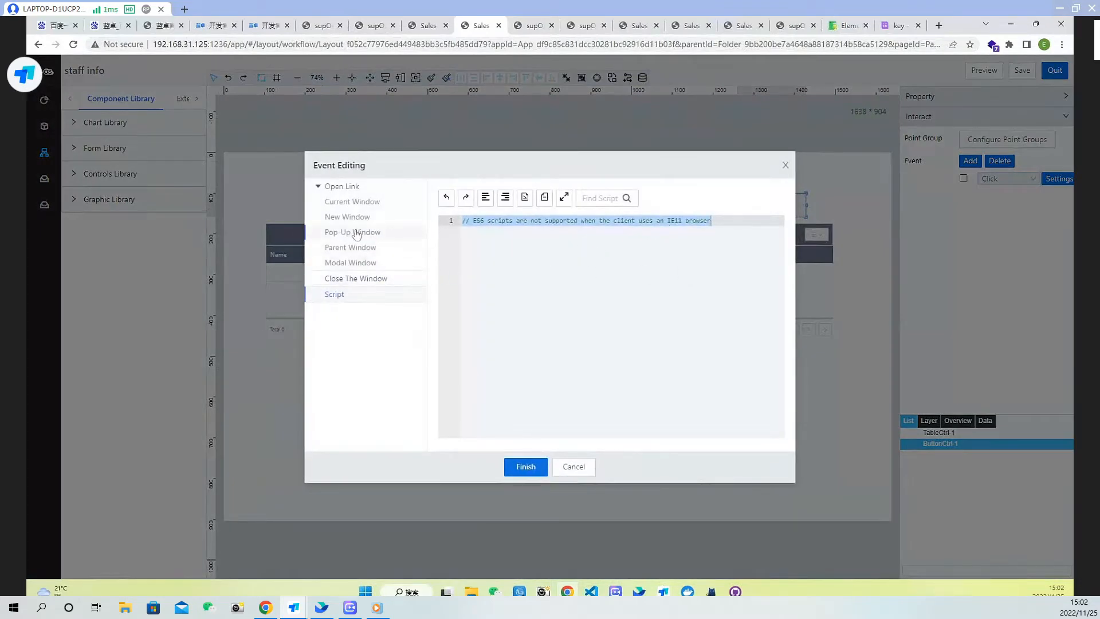
# Set the Click event to open the Add staff page from the Staff info folder in a modal window
pyautogui.click(350, 264)
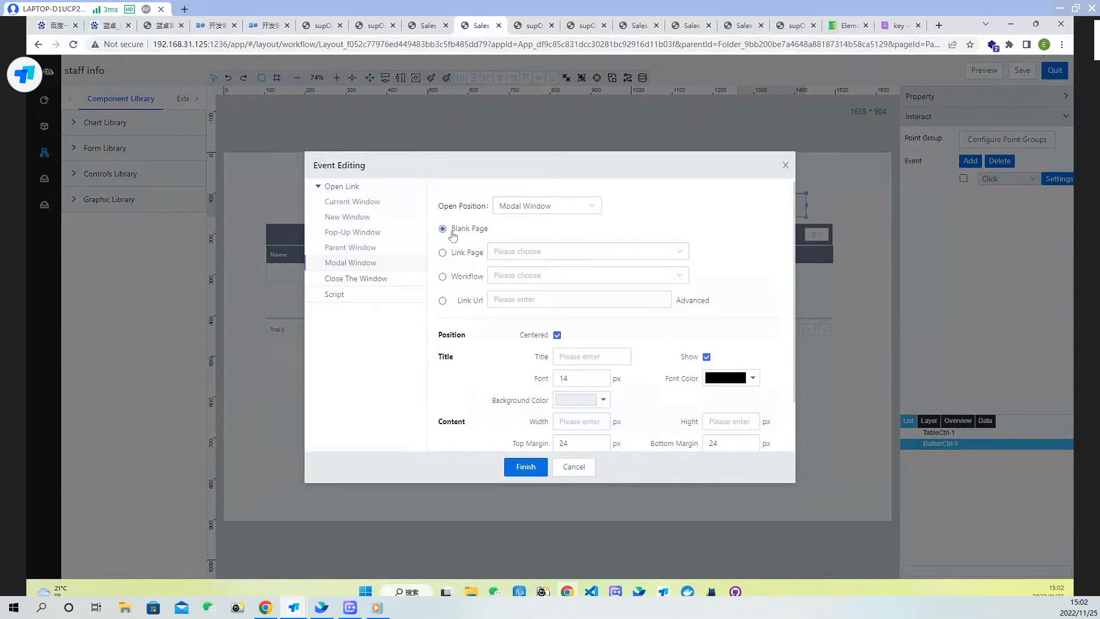
pyautogui.click(443, 253)
pyautogui.click(554, 253)
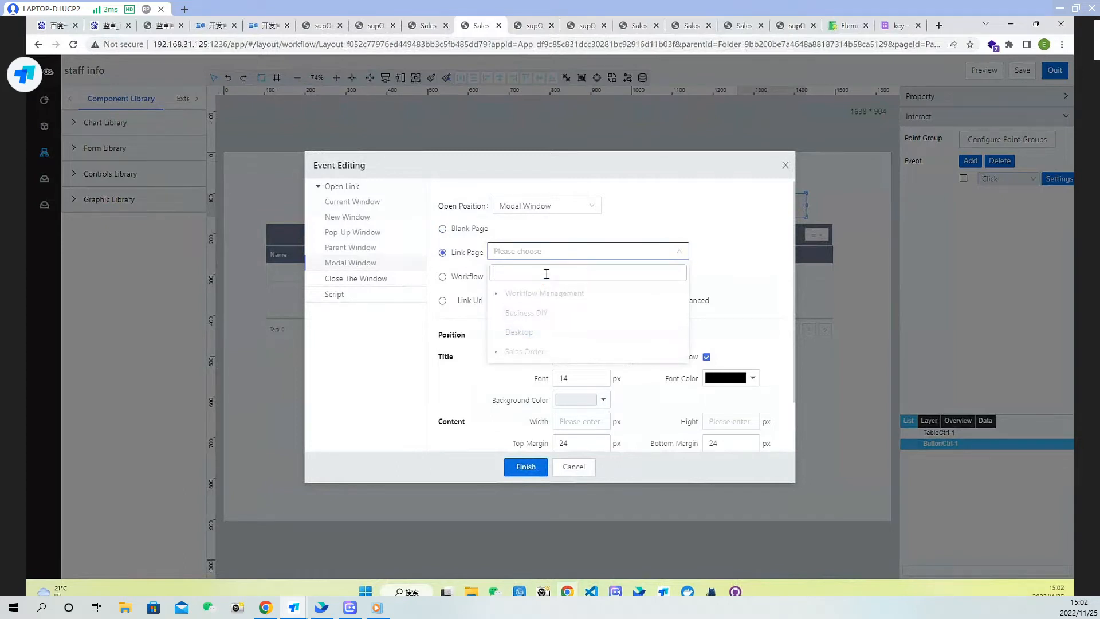
pyautogui.write('add')
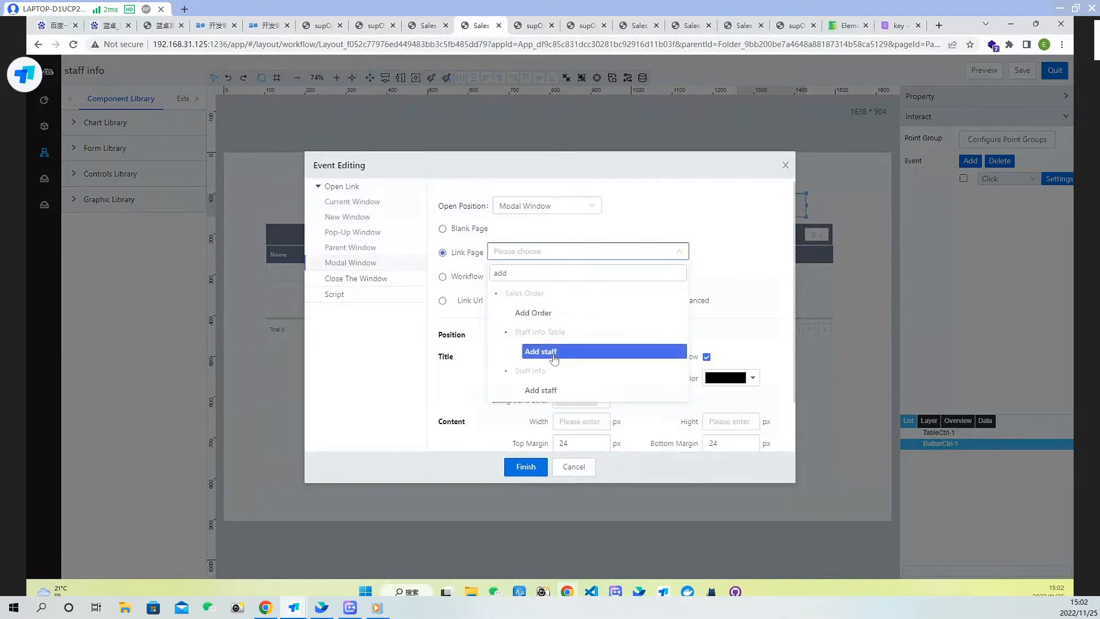
pyautogui.click(543, 391)
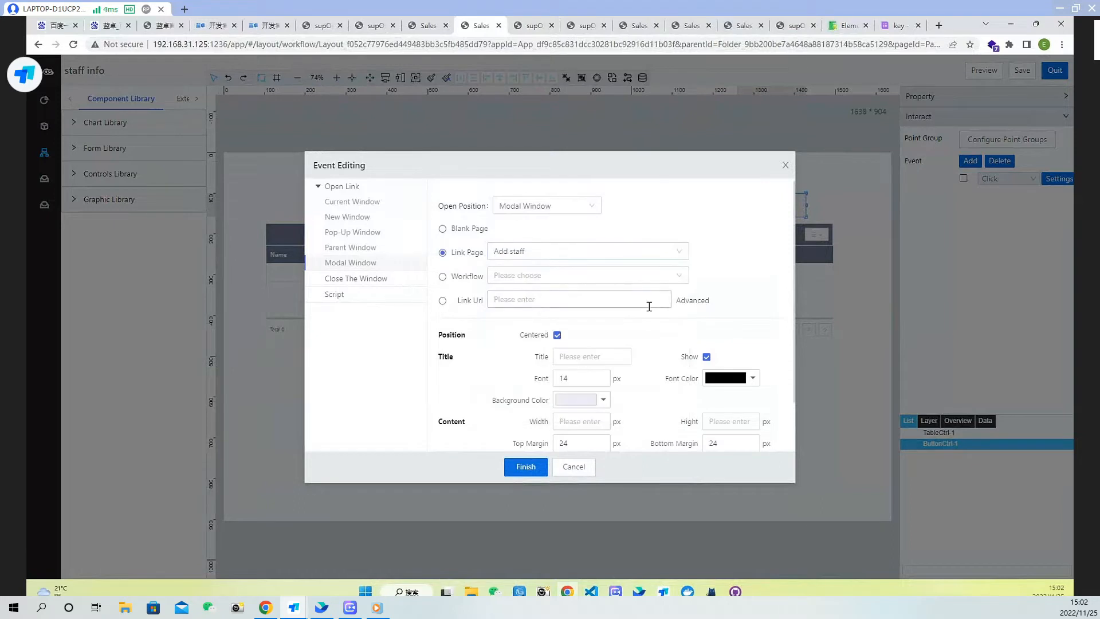
pyautogui.scroll(-1, 600, 375)
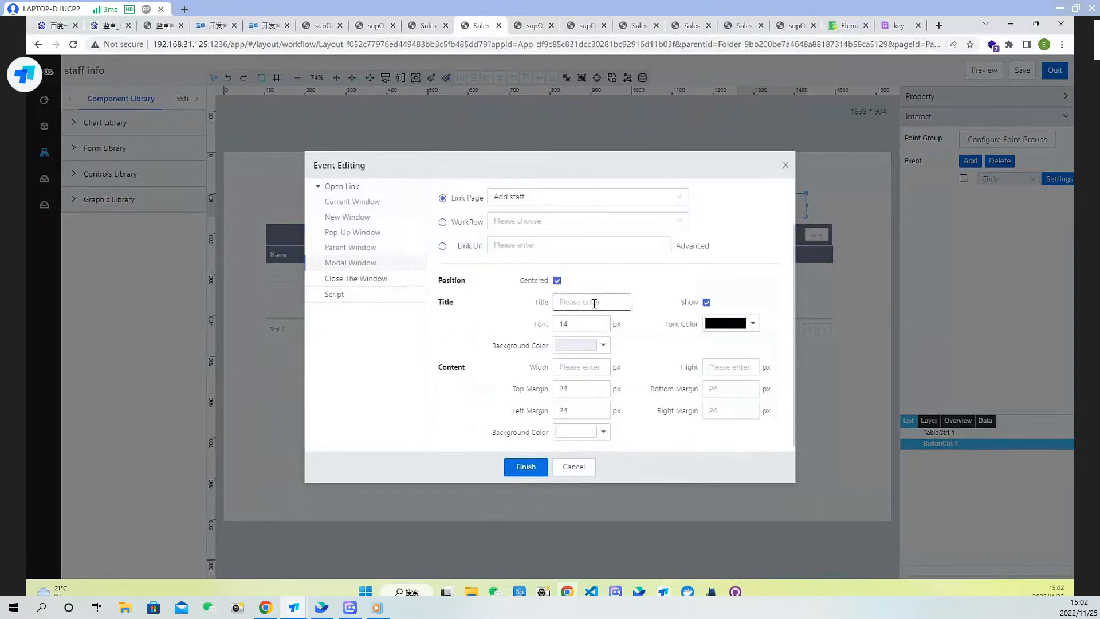
# Set the modal title to Add Staff, width 400 px and height 350 px, finish the event, and save the page
pyautogui.write('Add Staff')
pyautogui.scroll(-1, 591, 386)
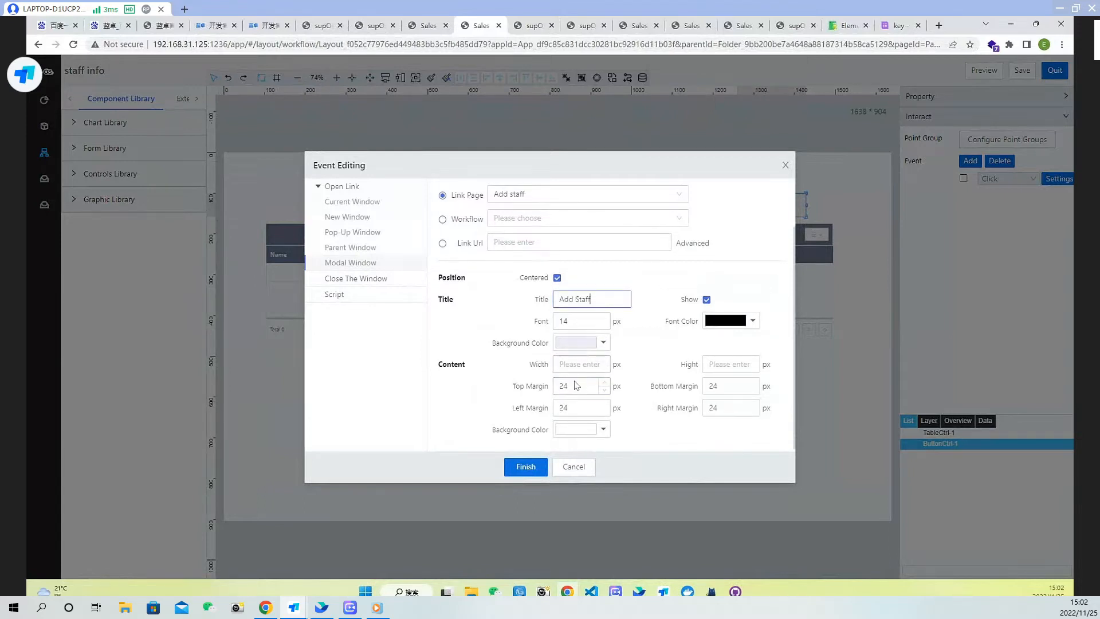
pyautogui.click(583, 364)
pyautogui.write('400')
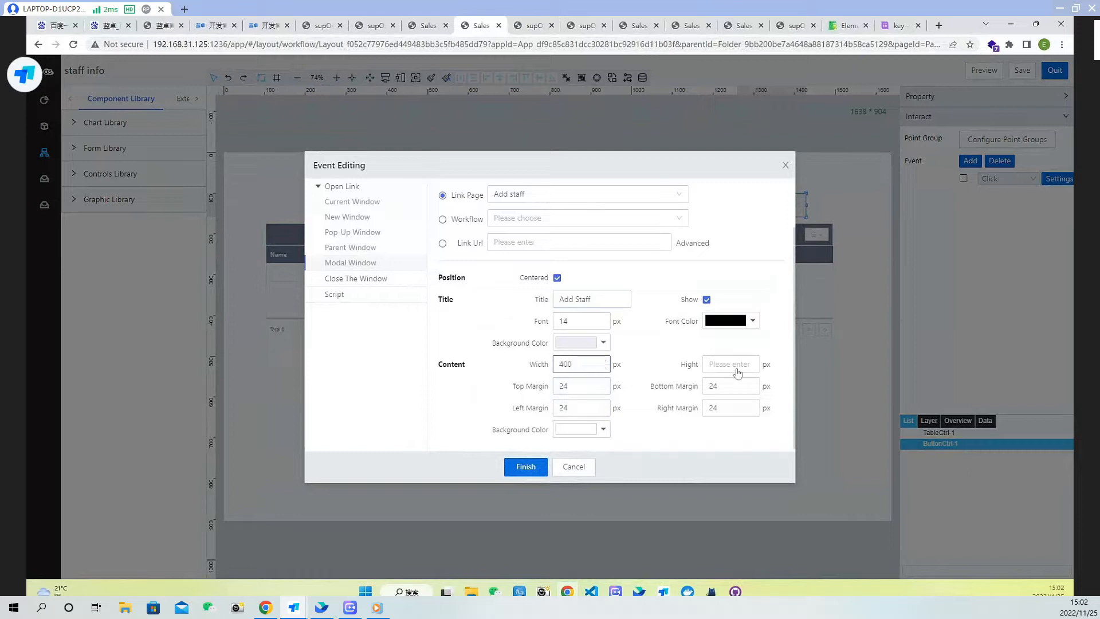
pyautogui.click(735, 363)
pyautogui.write('350')
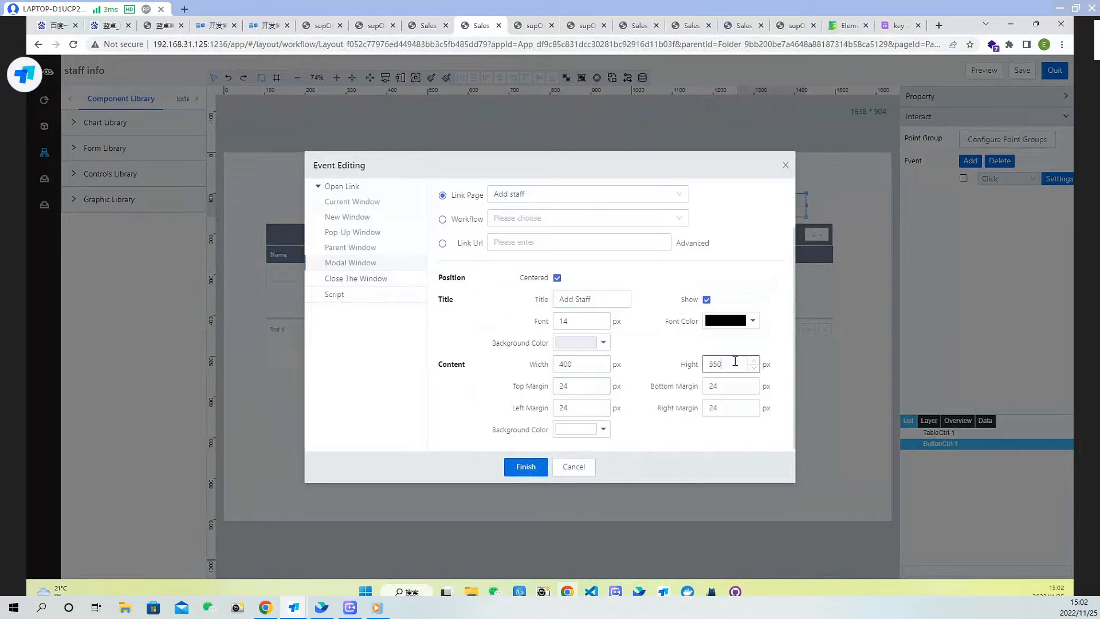
pyautogui.click(522, 468)
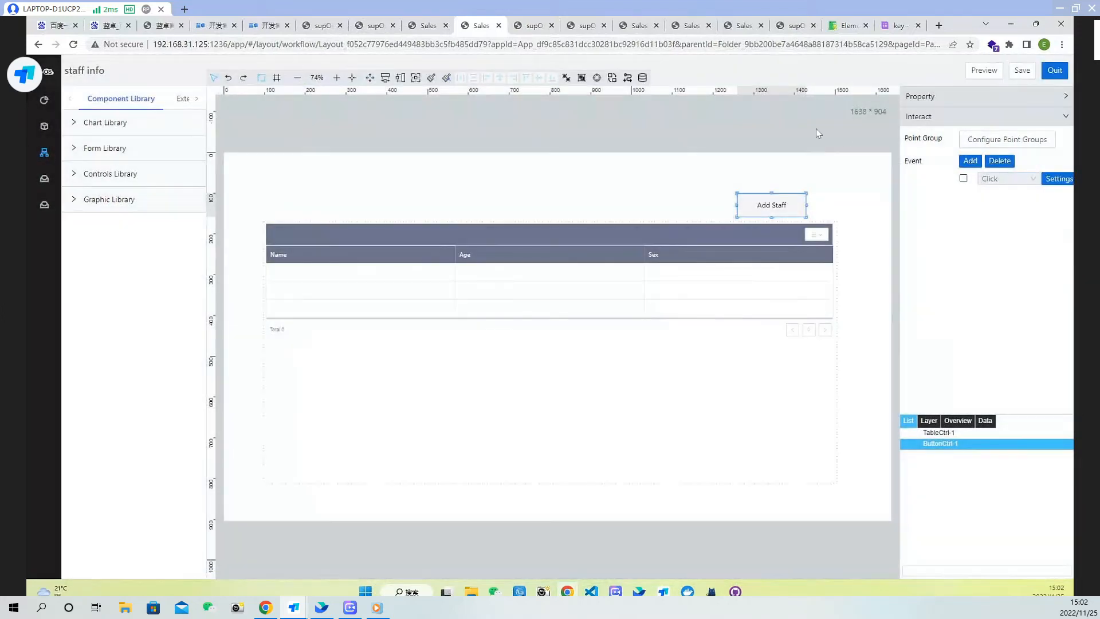
pyautogui.click(1023, 71)
# Reload the running staff info page and test the Add Staff button's modal window, then close it
pyautogui.click(528, 26)
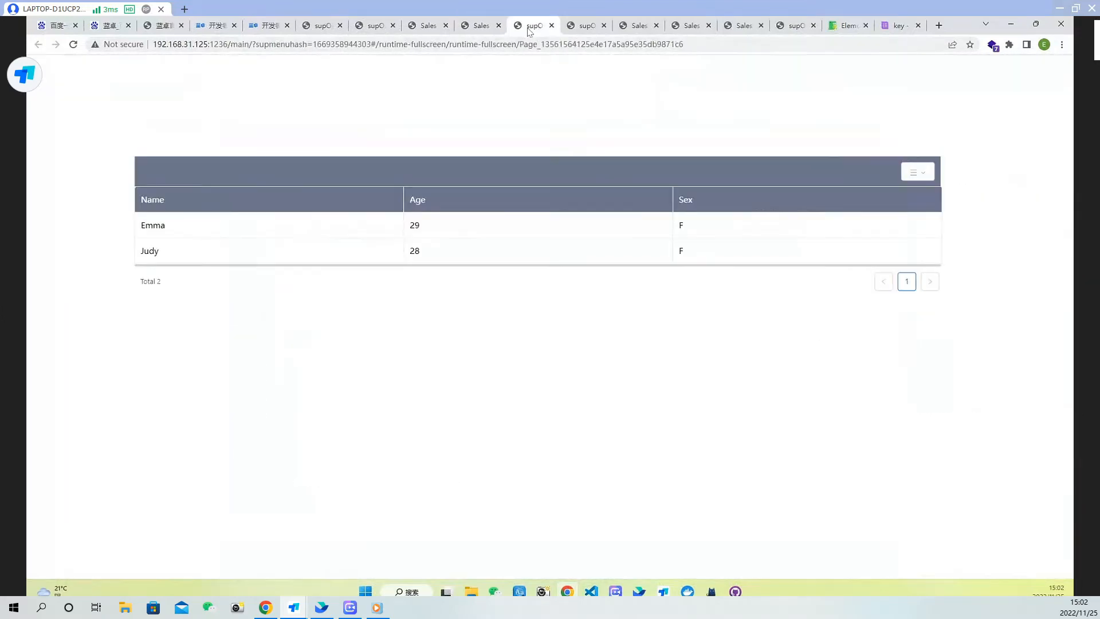
pyautogui.click(74, 44)
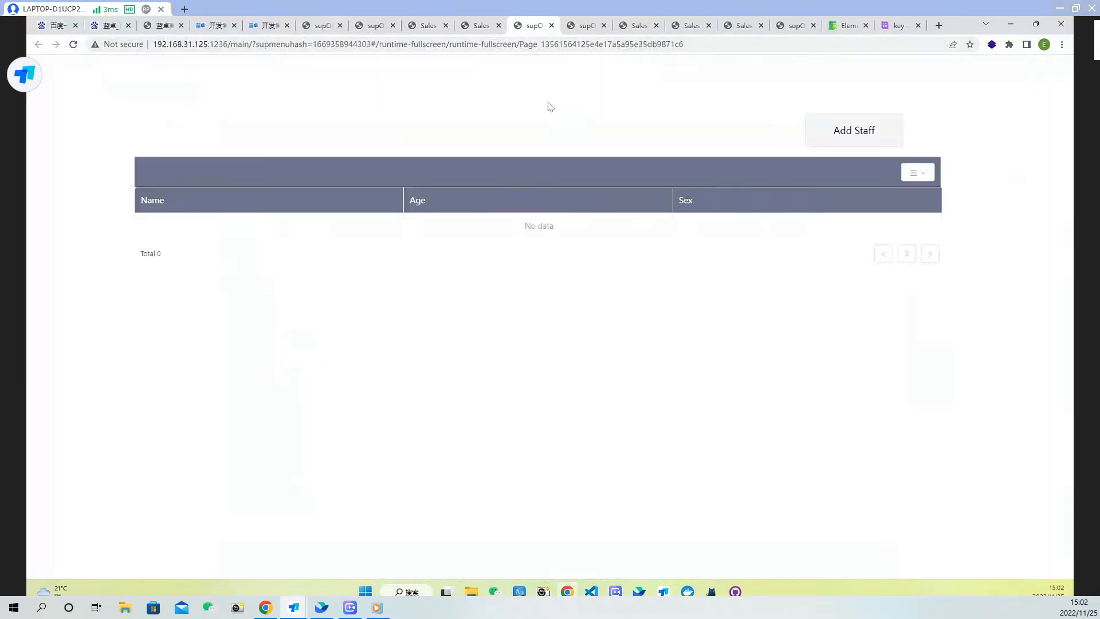
pyautogui.click(836, 131)
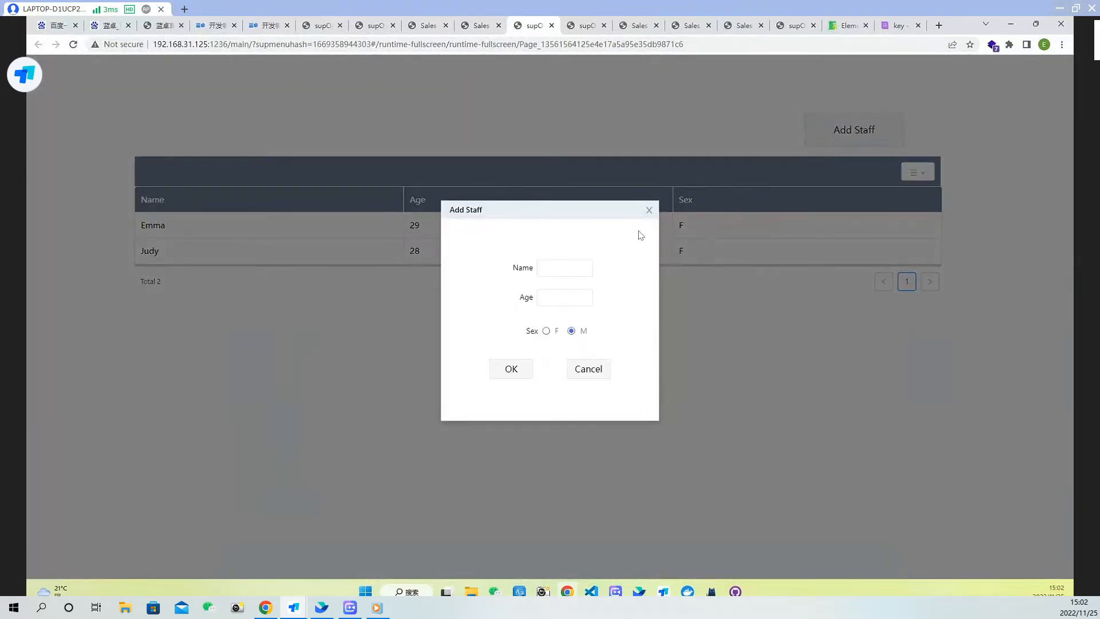
pyautogui.click(559, 266)
pyautogui.click(650, 213)
# Save and quit the staff info editor, then open the Add staff page in the layout editor
pyautogui.click(489, 28)
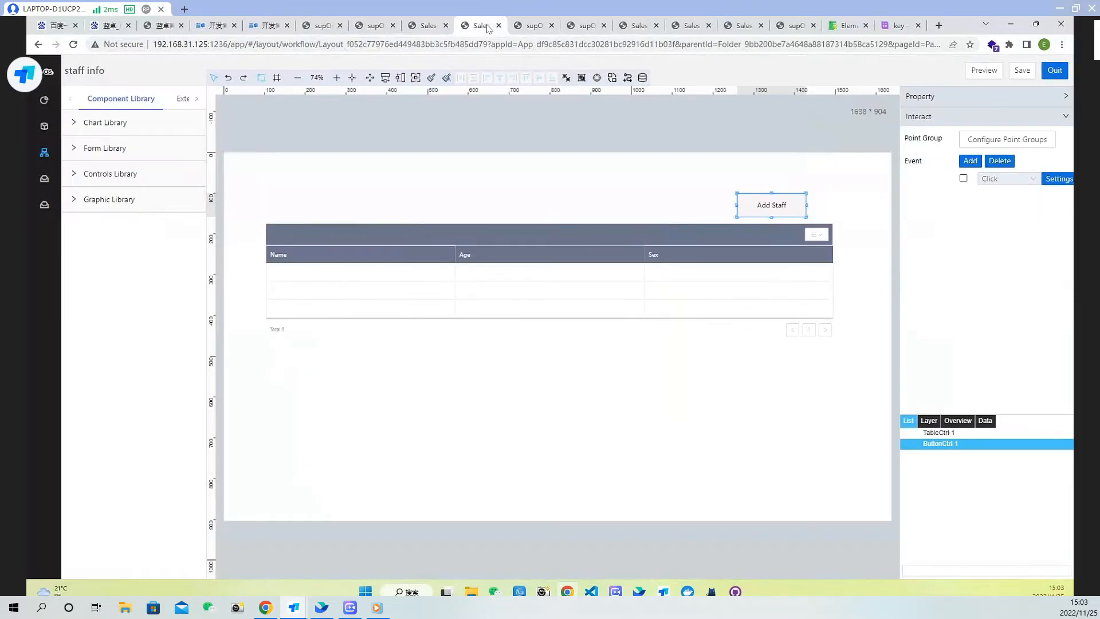
pyautogui.click(1023, 71)
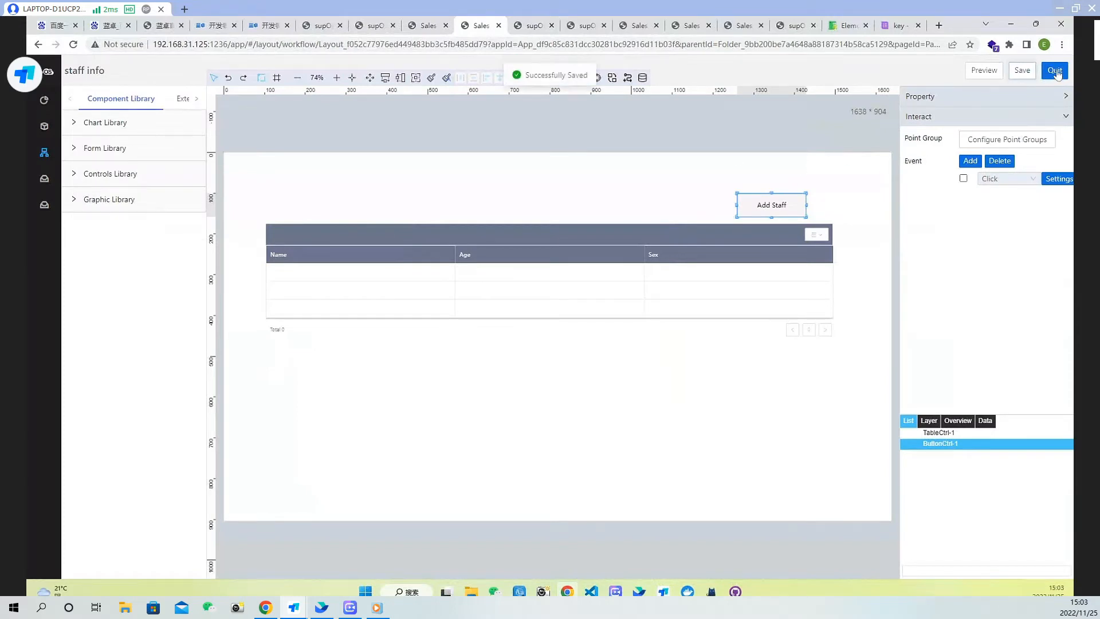
pyautogui.click(1056, 71)
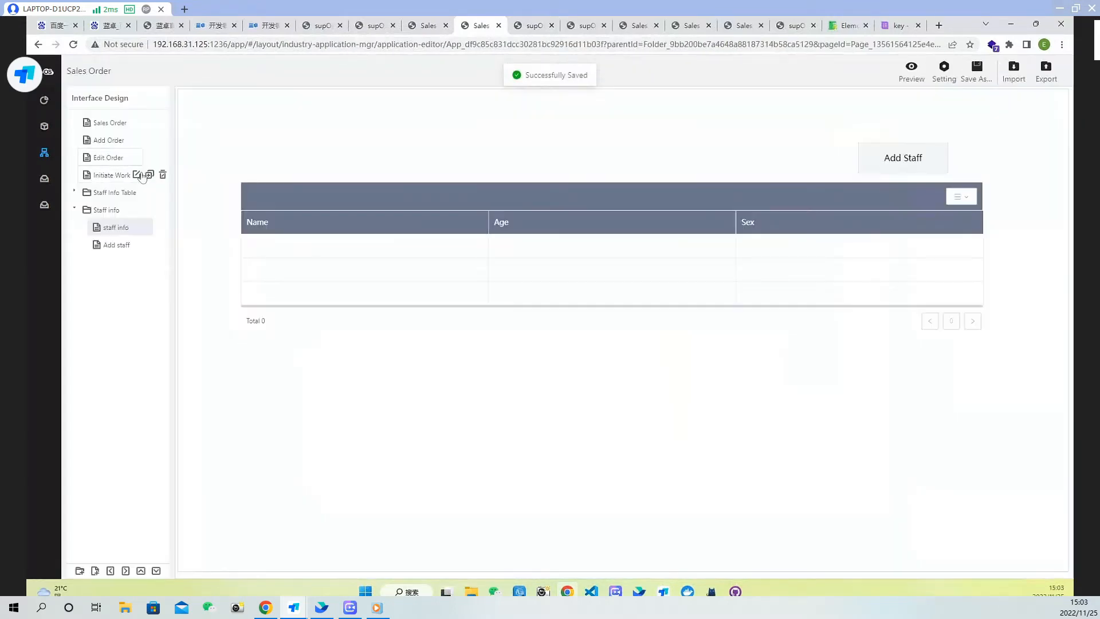
pyautogui.click(112, 247)
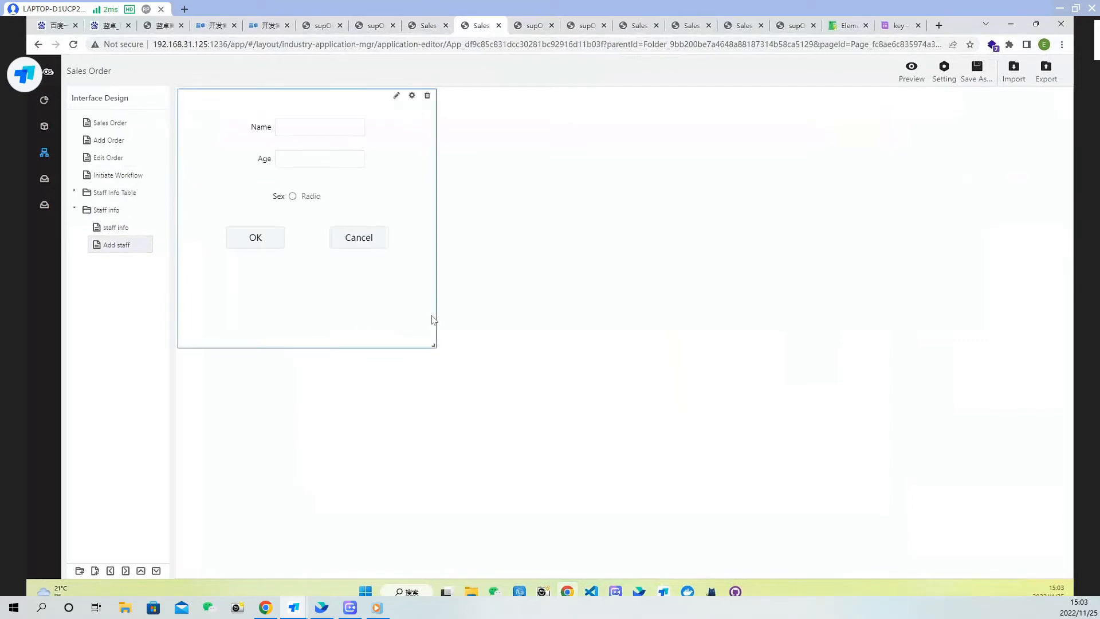
pyautogui.doubleClick(386, 187)
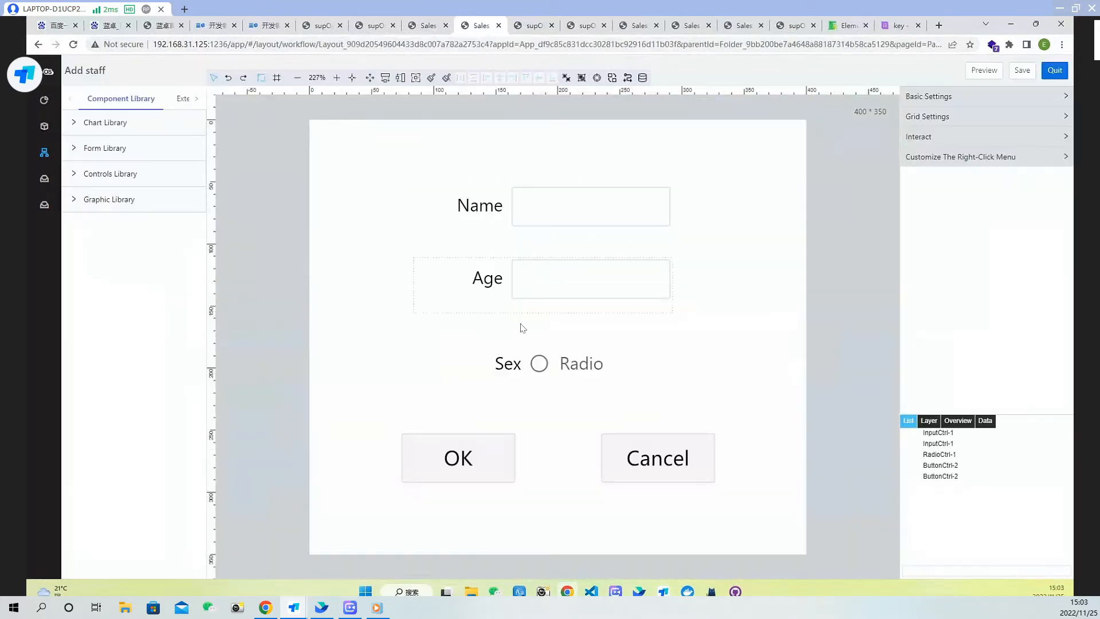
# Give the Cancel button a Click event that closes the window
pyautogui.click(675, 465)
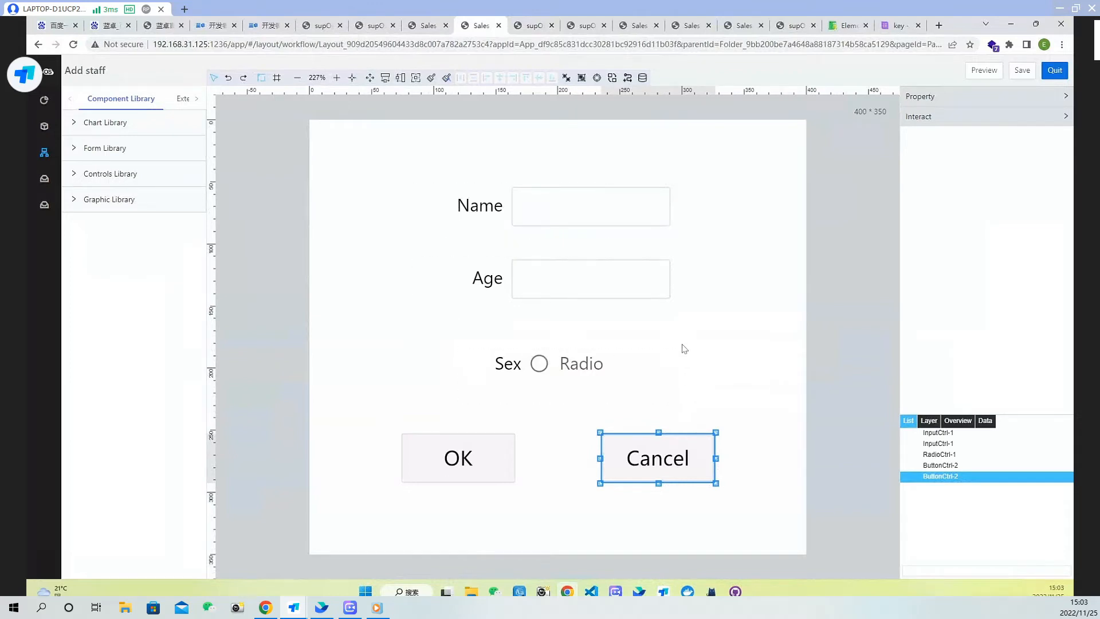
pyautogui.click(1000, 117)
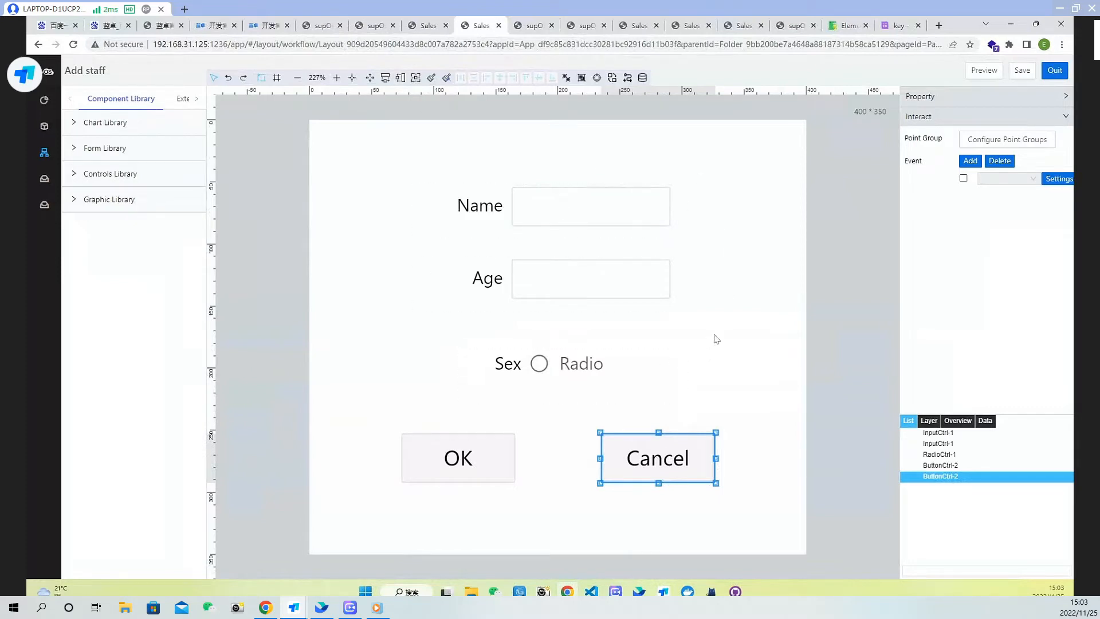
pyautogui.click(1007, 179)
pyautogui.click(1007, 221)
pyautogui.click(1059, 179)
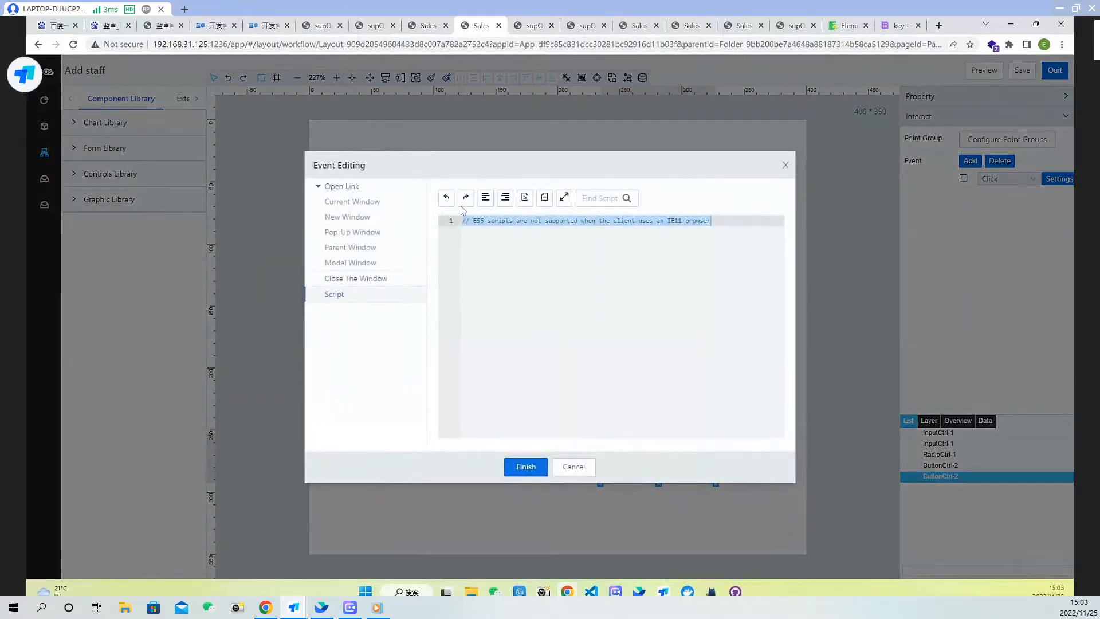
pyautogui.click(352, 278)
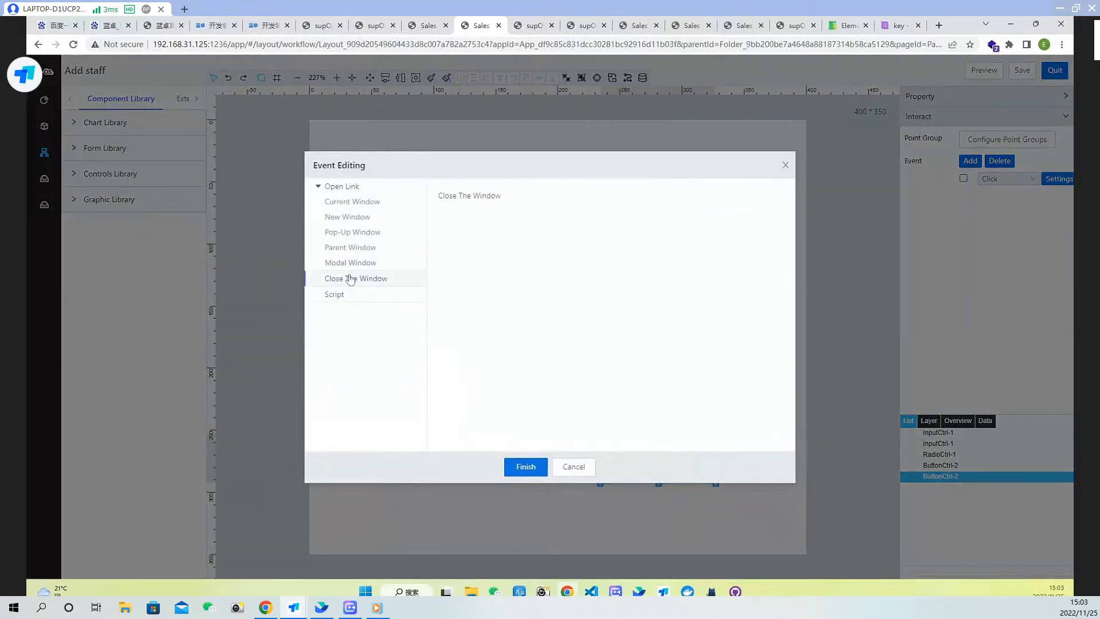
pyautogui.click(525, 466)
pyautogui.click(704, 544)
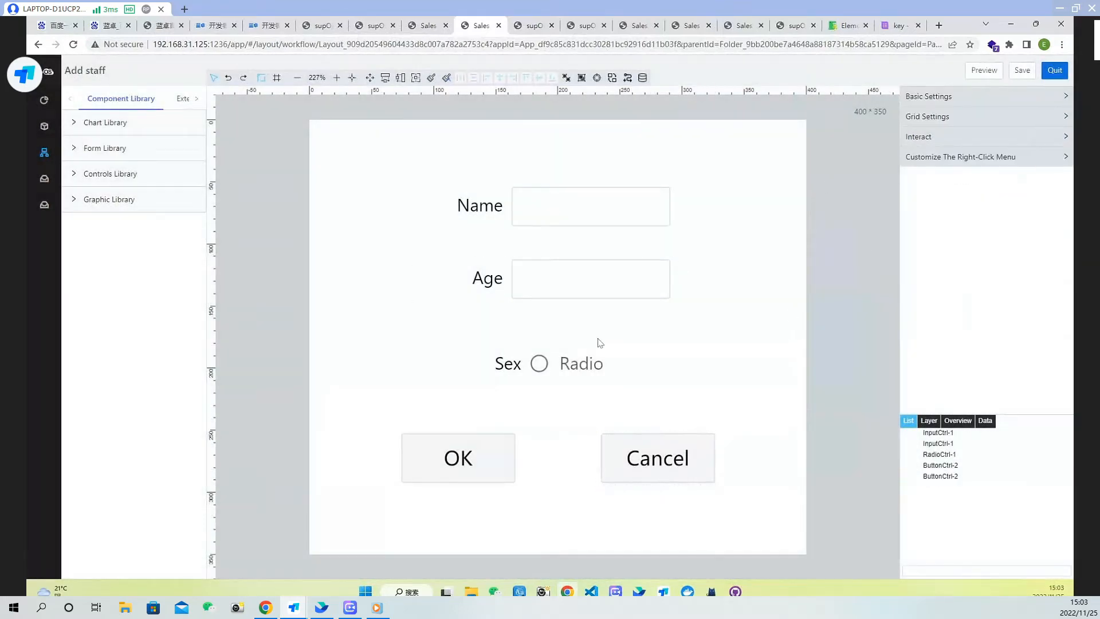
# Add a Click event to the OK button and start a new line in its event script
pyautogui.click(453, 450)
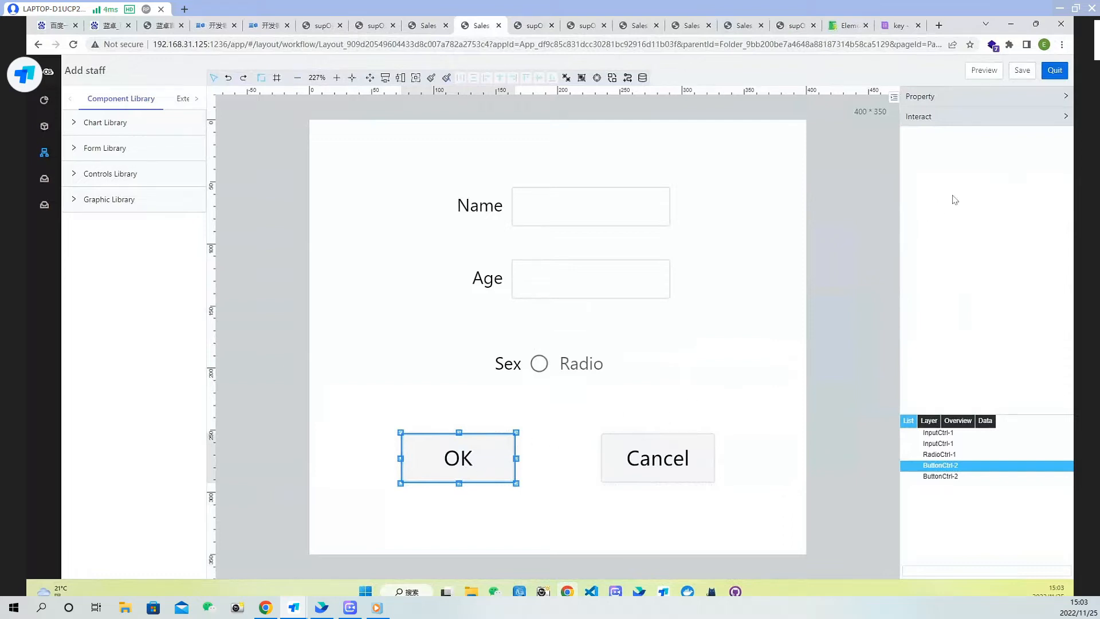
pyautogui.click(1019, 123)
pyautogui.click(1007, 179)
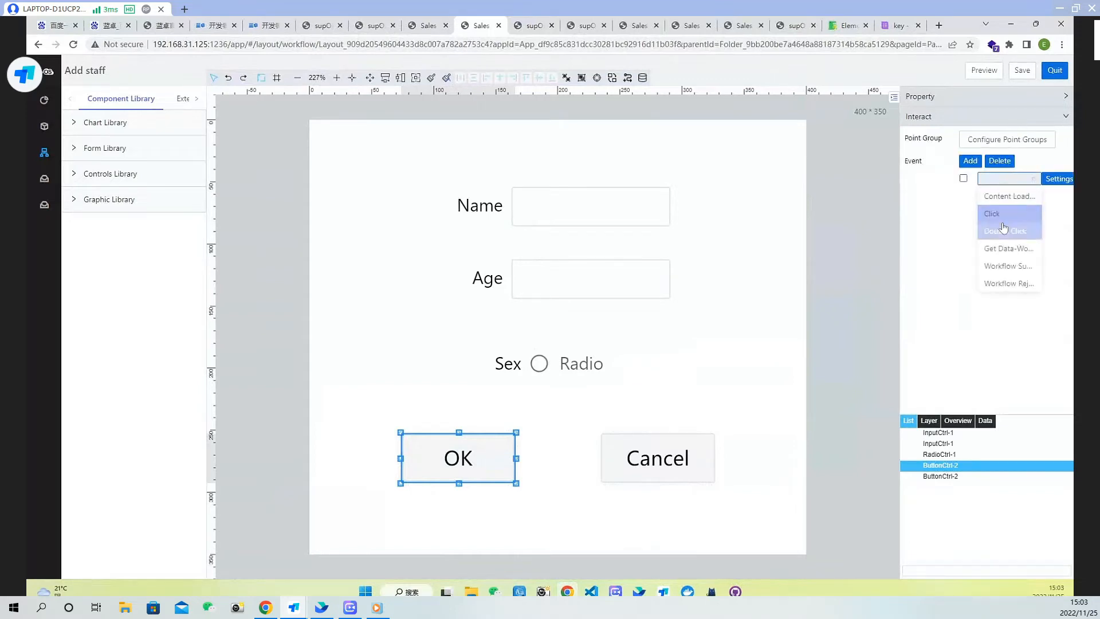
pyautogui.click(1007, 225)
pyautogui.click(1005, 179)
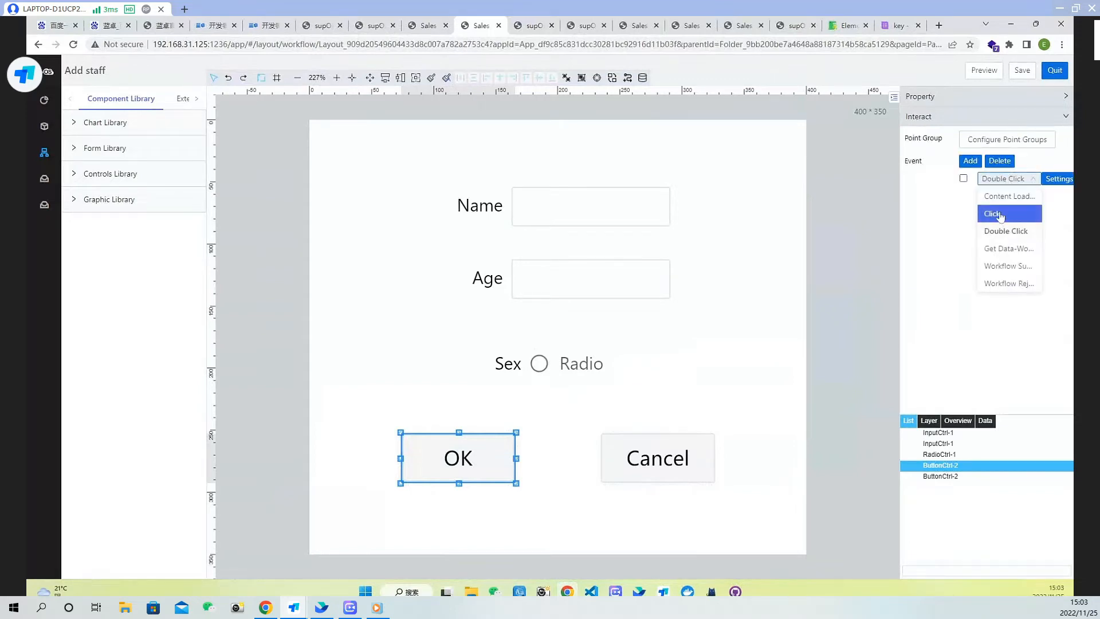
pyautogui.click(1001, 214)
pyautogui.click(1060, 179)
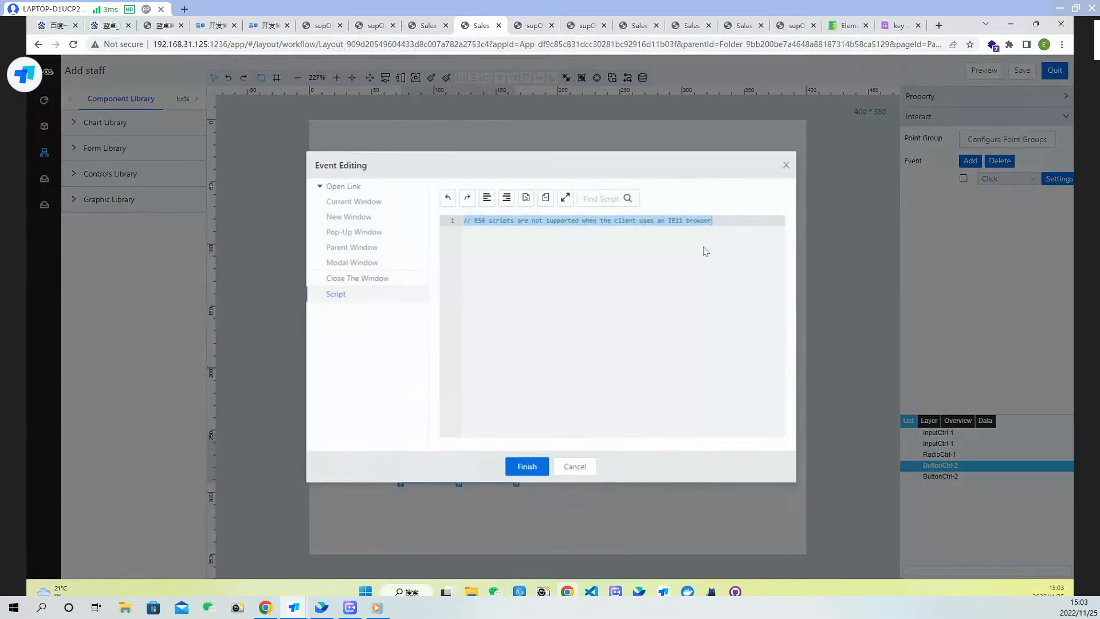
pyautogui.click(725, 225)
pyautogui.press('Return')
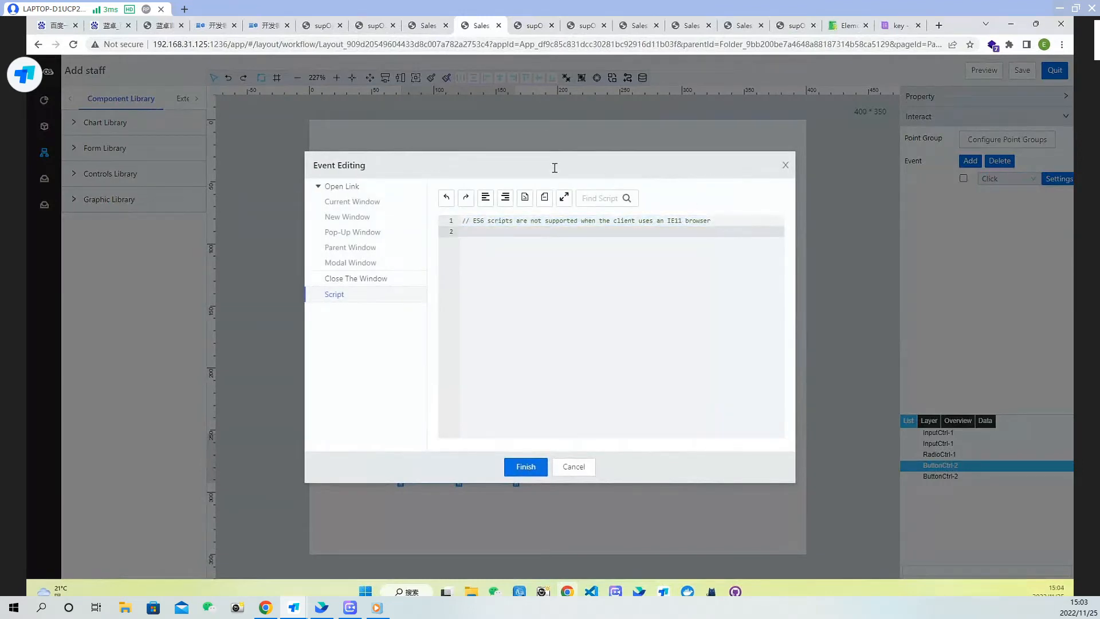
# Look up the getFormData example in the Global APIs documentation and copy its code line
pyautogui.click(851, 28)
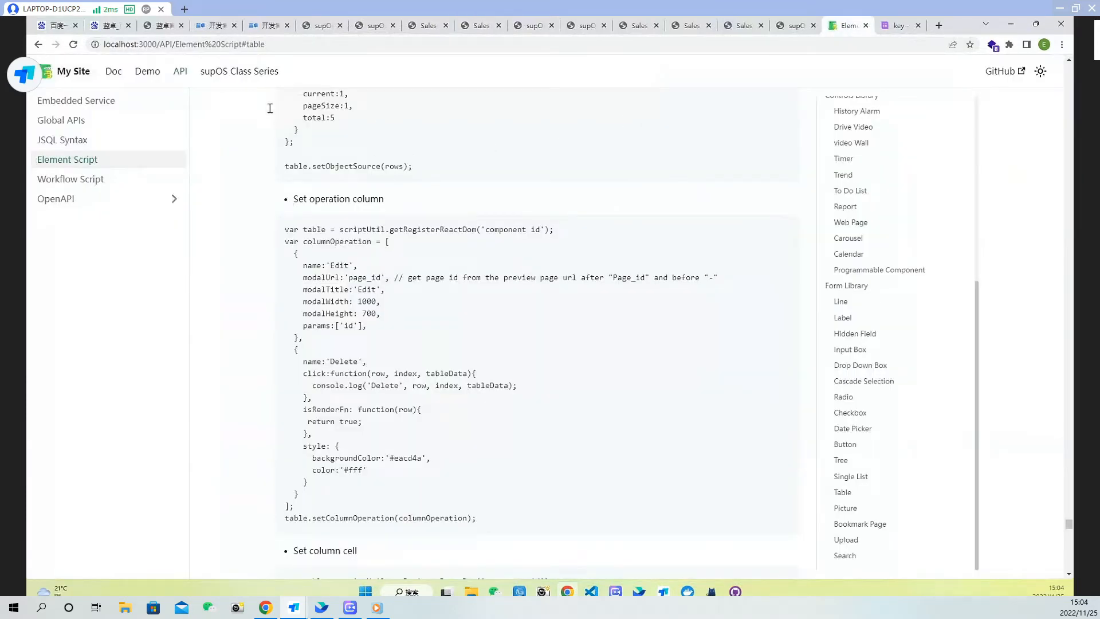
pyautogui.click(180, 76)
pyautogui.click(70, 120)
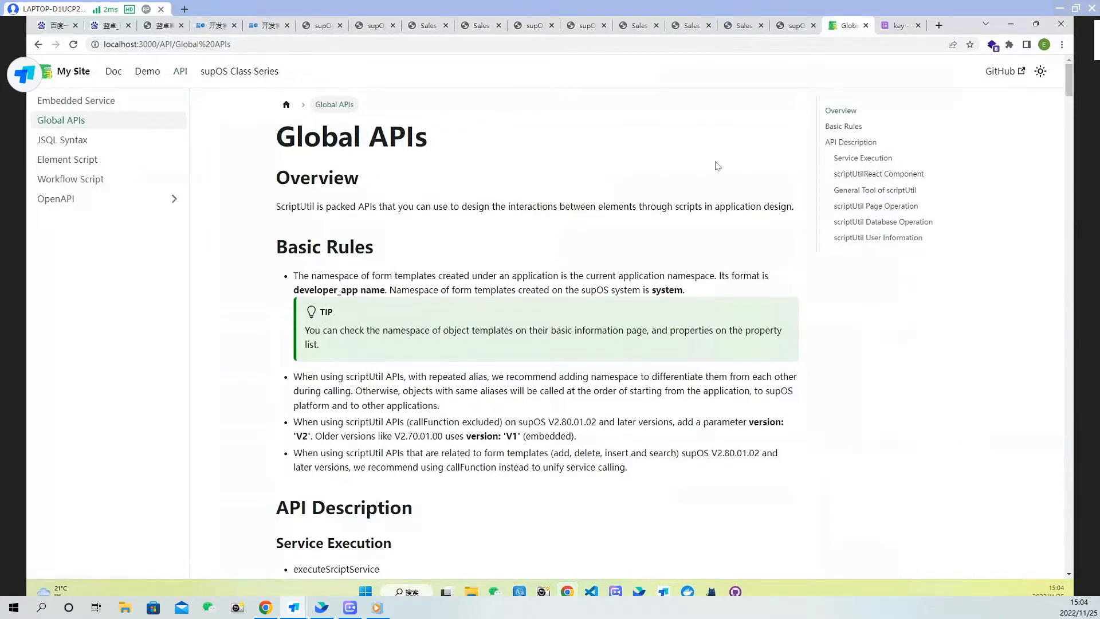
pyautogui.hotkey('ctrl', 'f')
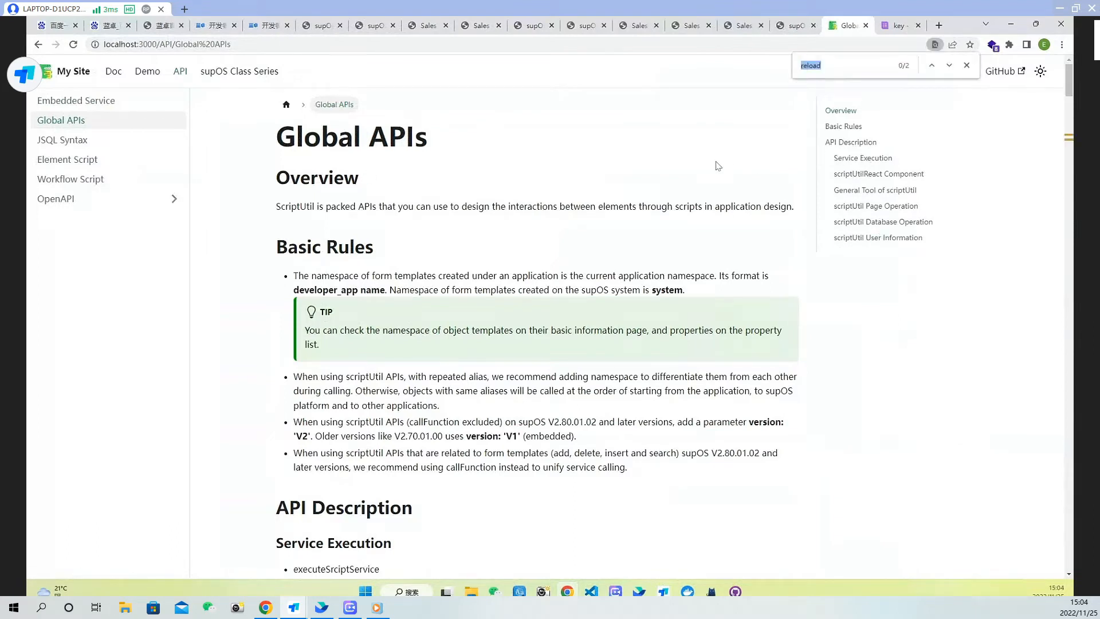
pyautogui.write('get')
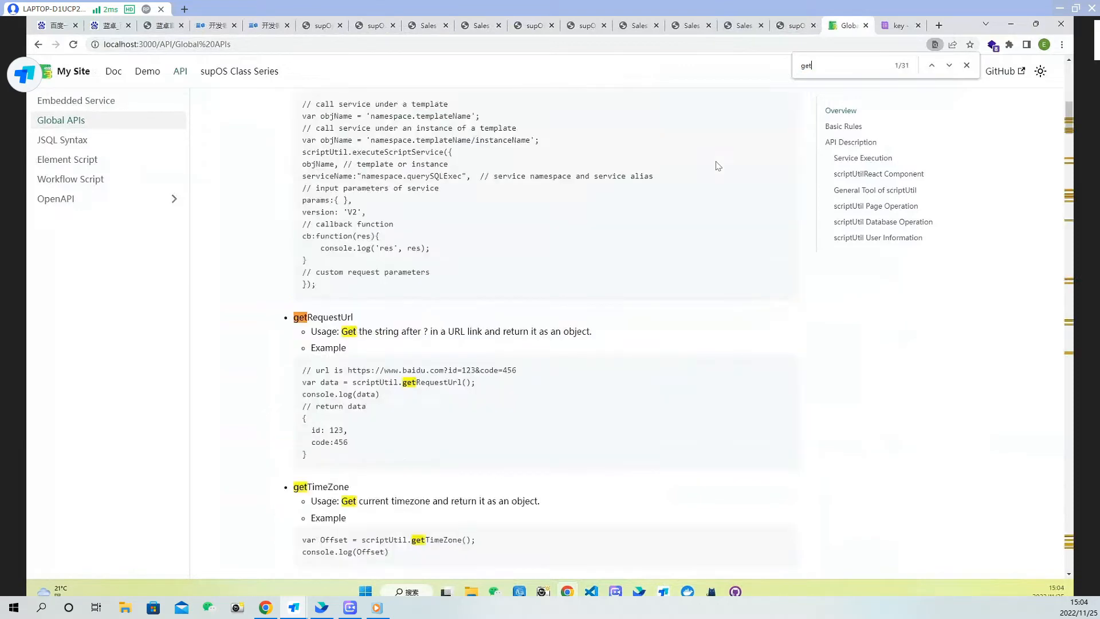
pyautogui.write('Form')
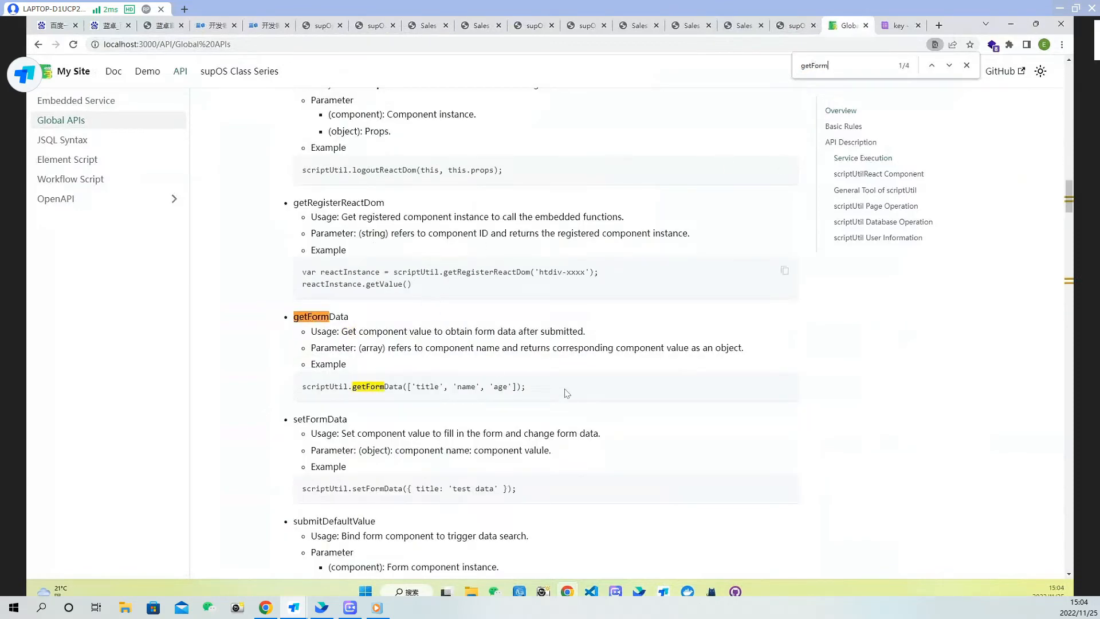
pyautogui.moveTo(526, 388); pyautogui.dragTo(294, 387)
pyautogui.hotkey('ctrl', 'c')
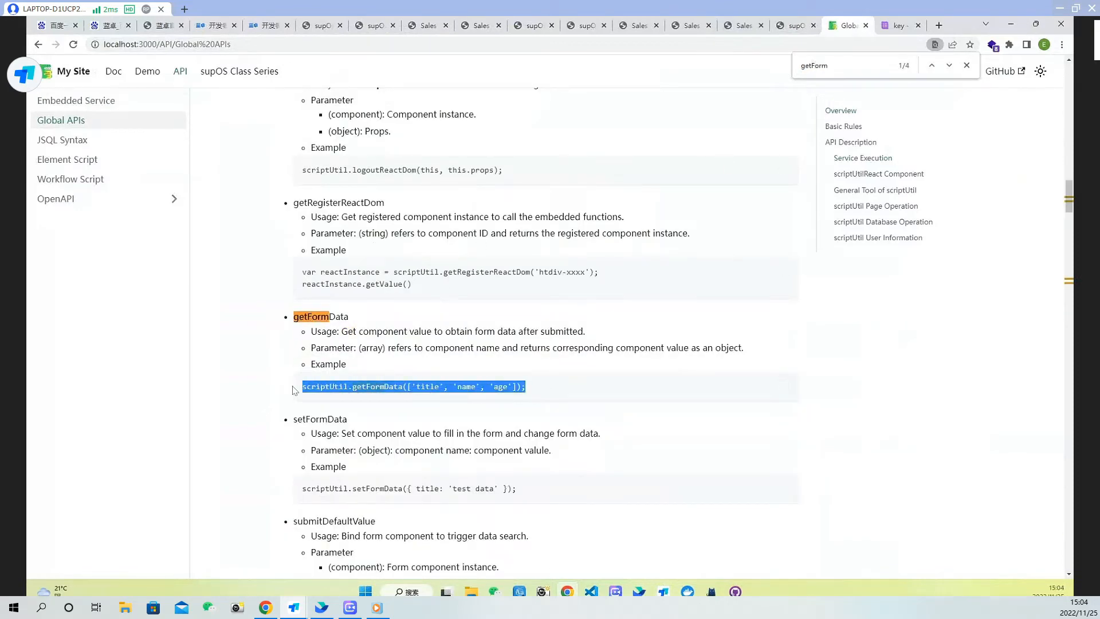
# Paste the getFormData call into the OK button's script and change its fields to 'name', 'age' and 'sex'
pyautogui.click(586, 27)
pyautogui.click(529, 29)
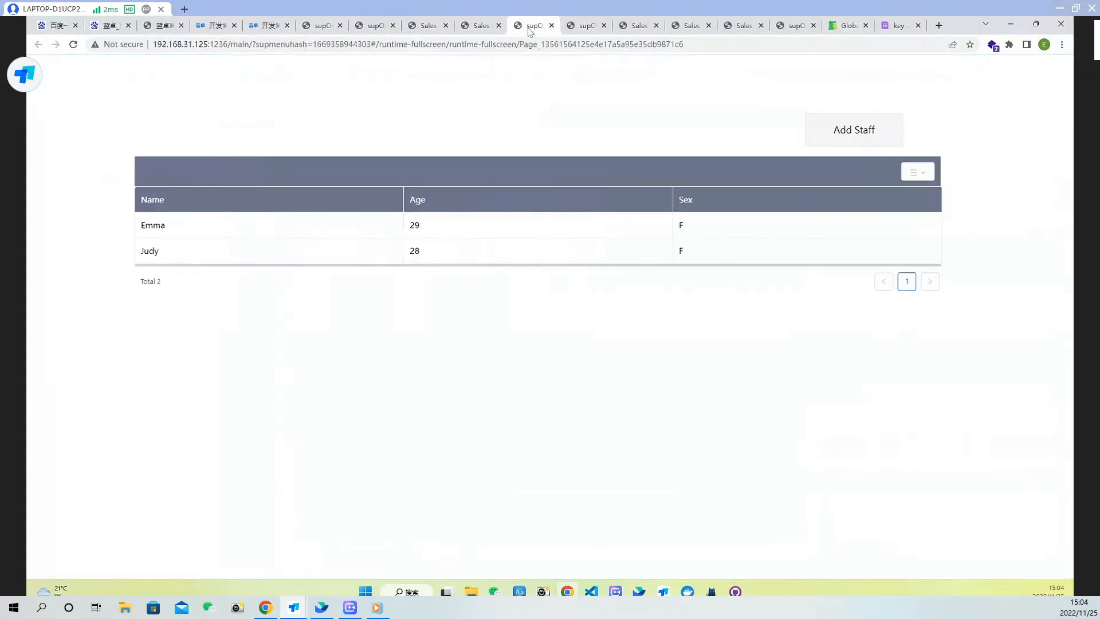
pyautogui.click(482, 28)
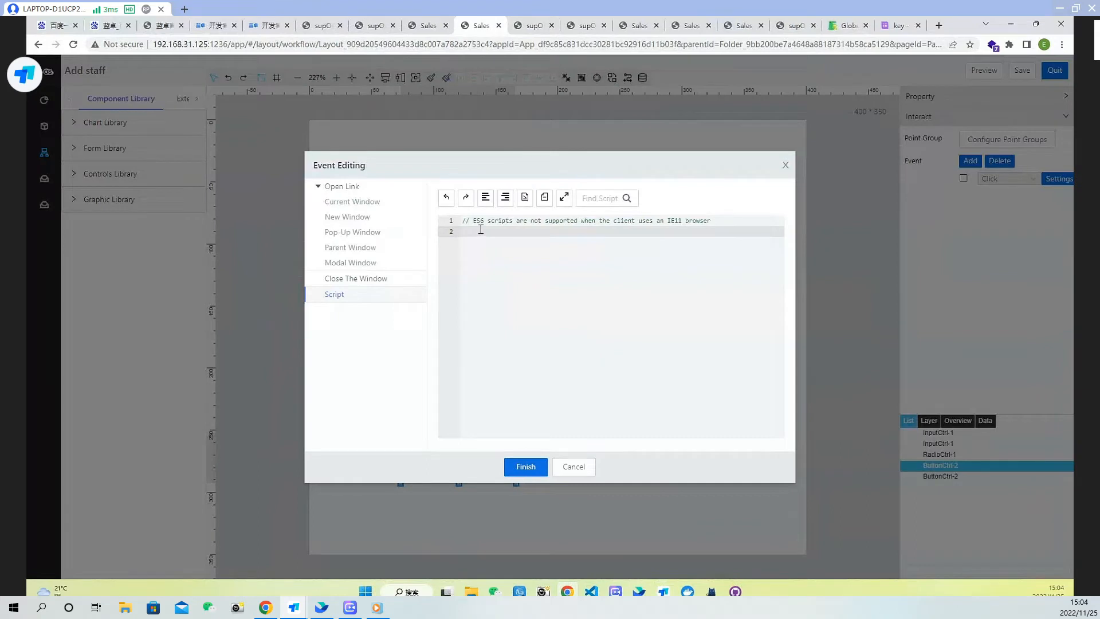
pyautogui.hotkey('ctrl', 'v')
pyautogui.doubleClick(563, 232)
pyautogui.moveTo(598, 163); pyautogui.dragTo(899, 247)
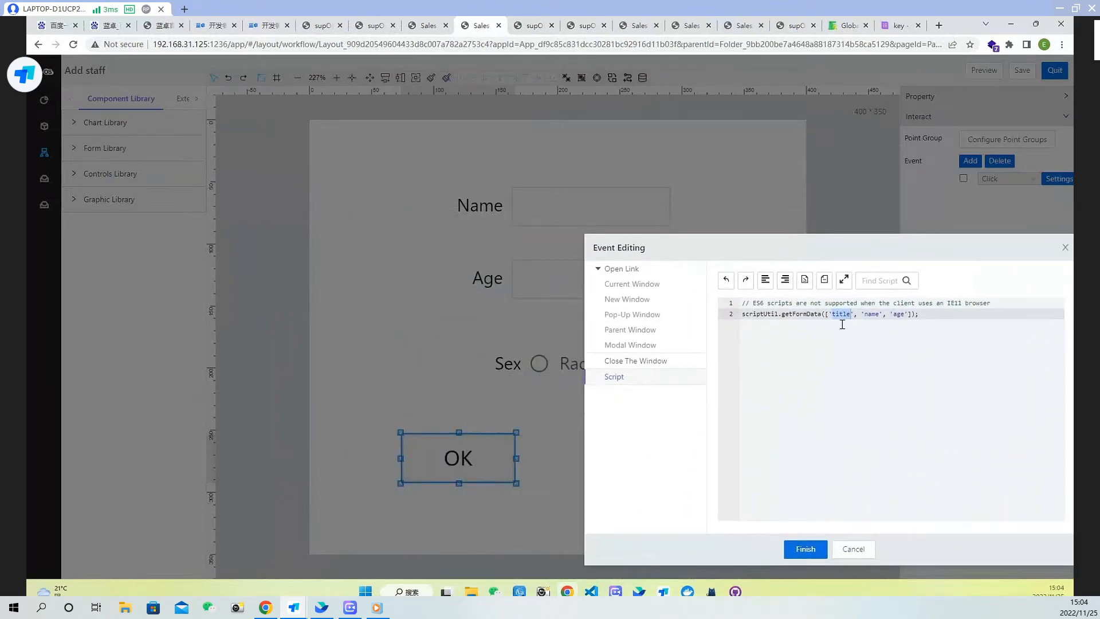
pyautogui.write('name')
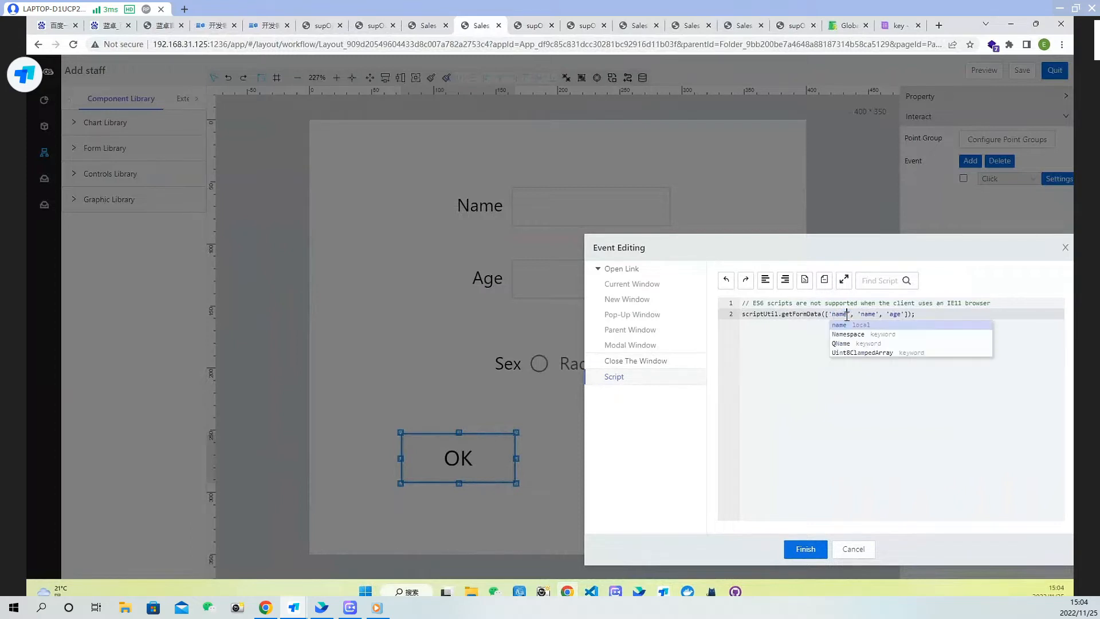
pyautogui.doubleClick(869, 314)
pyautogui.write('age')
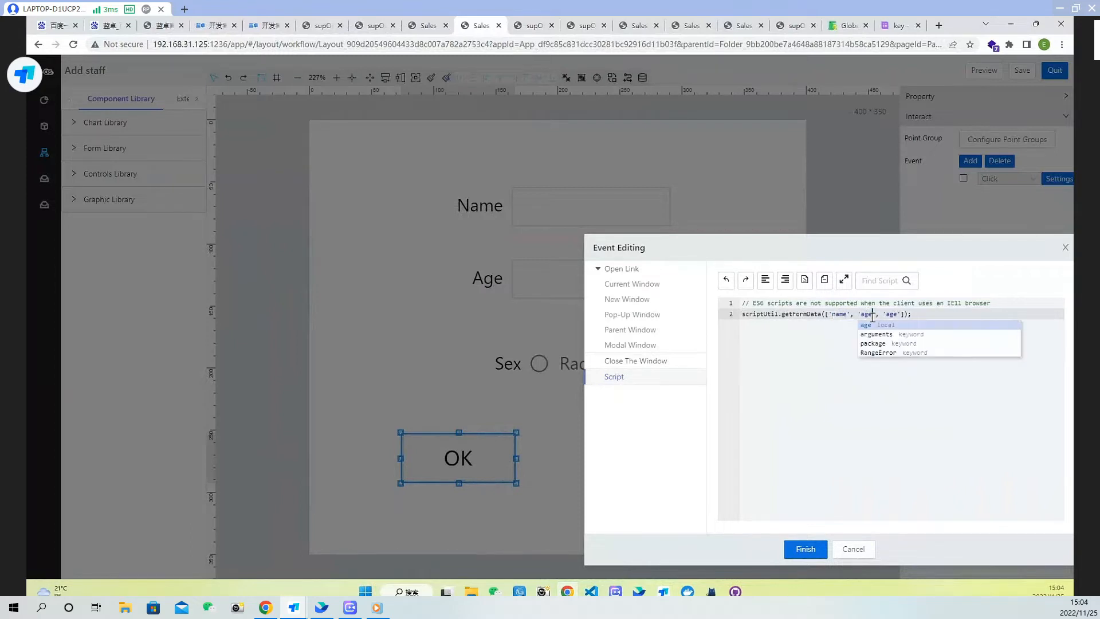
pyautogui.doubleClick(894, 313)
pyautogui.write('sex')
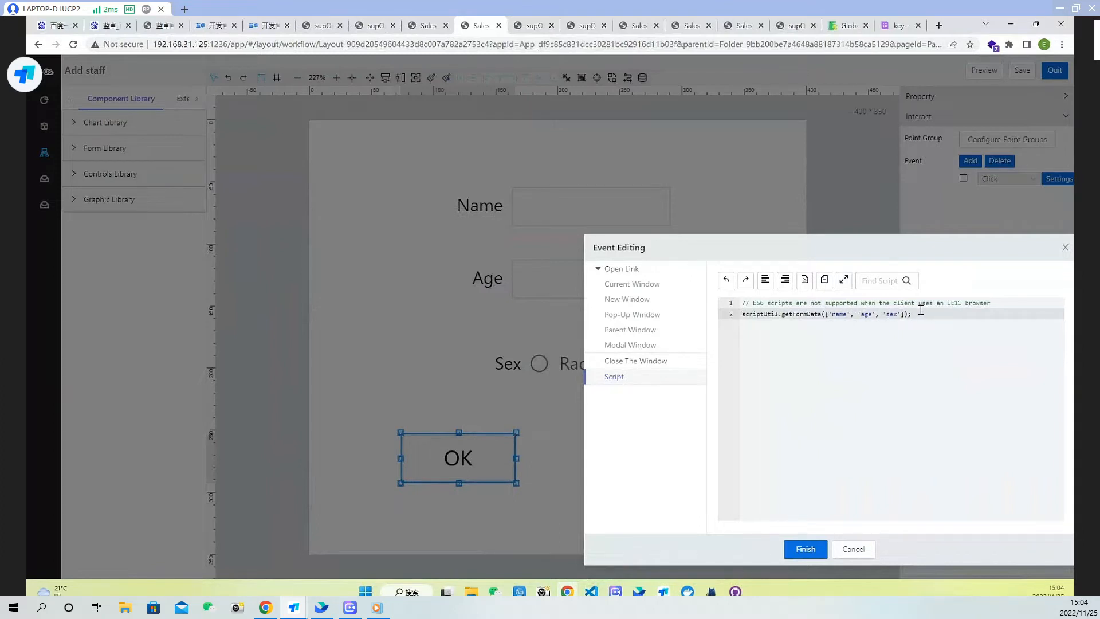
# Assign the form data to a variable named data, log it with console.log(data), and finish the script
pyautogui.press('Return')
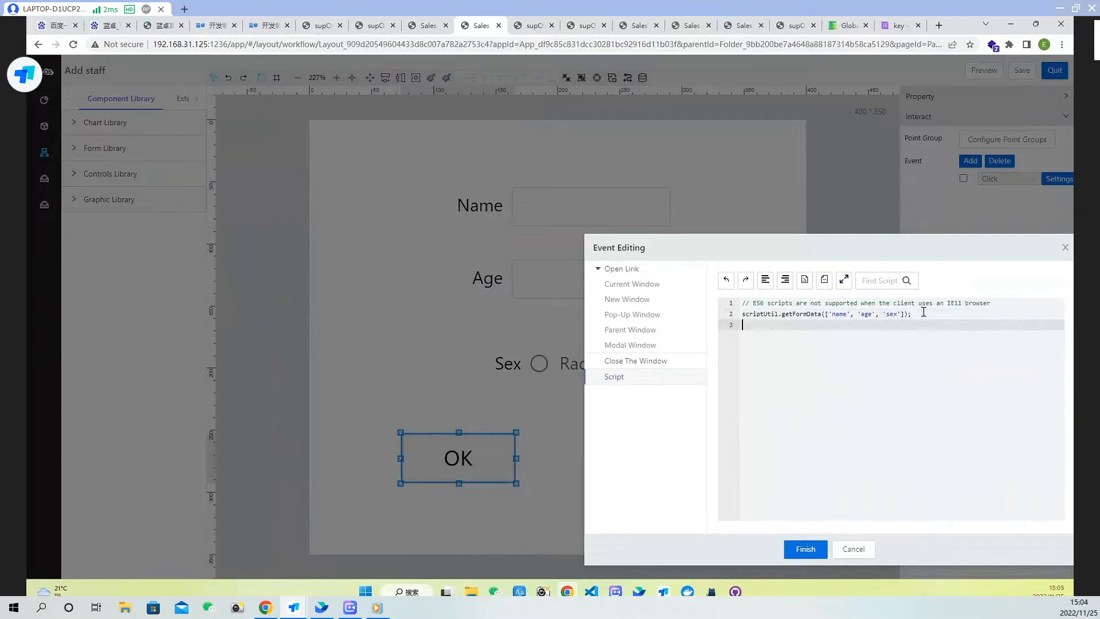
pyautogui.write('console.log(')
pyautogui.click(742, 314)
pyautogui.write('var d')
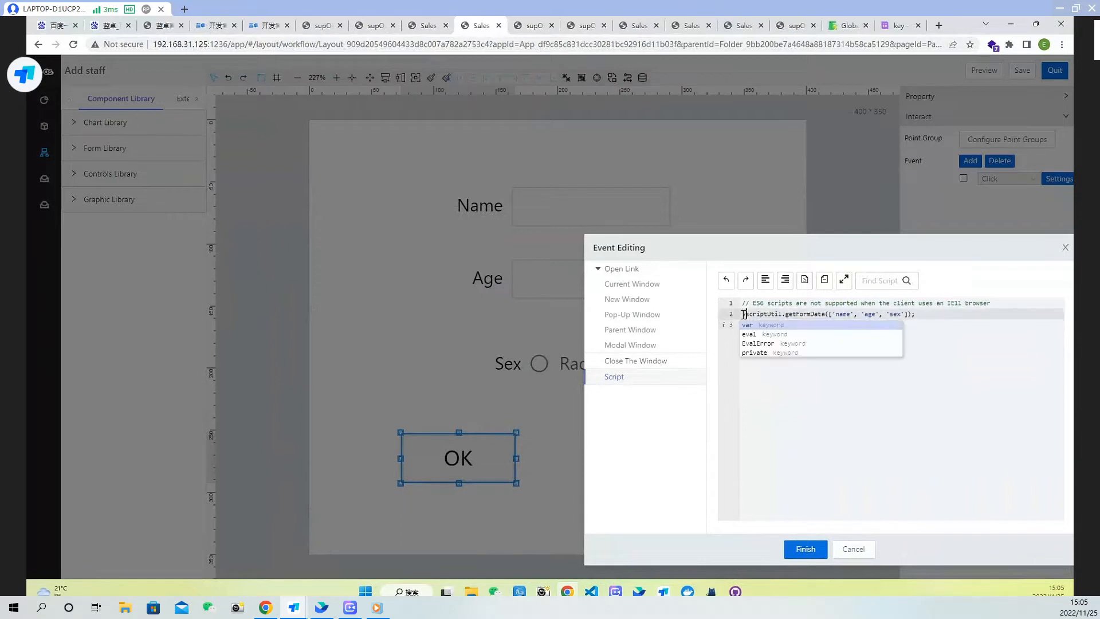
pyautogui.write('ata =')
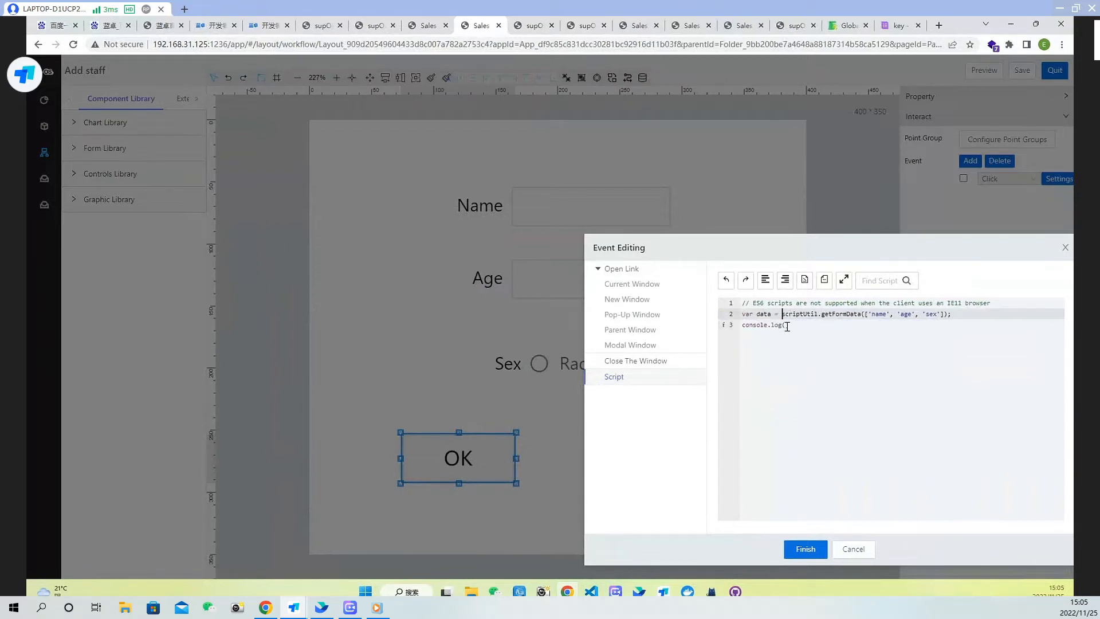
pyautogui.click(787, 327)
pyautogui.write('data')
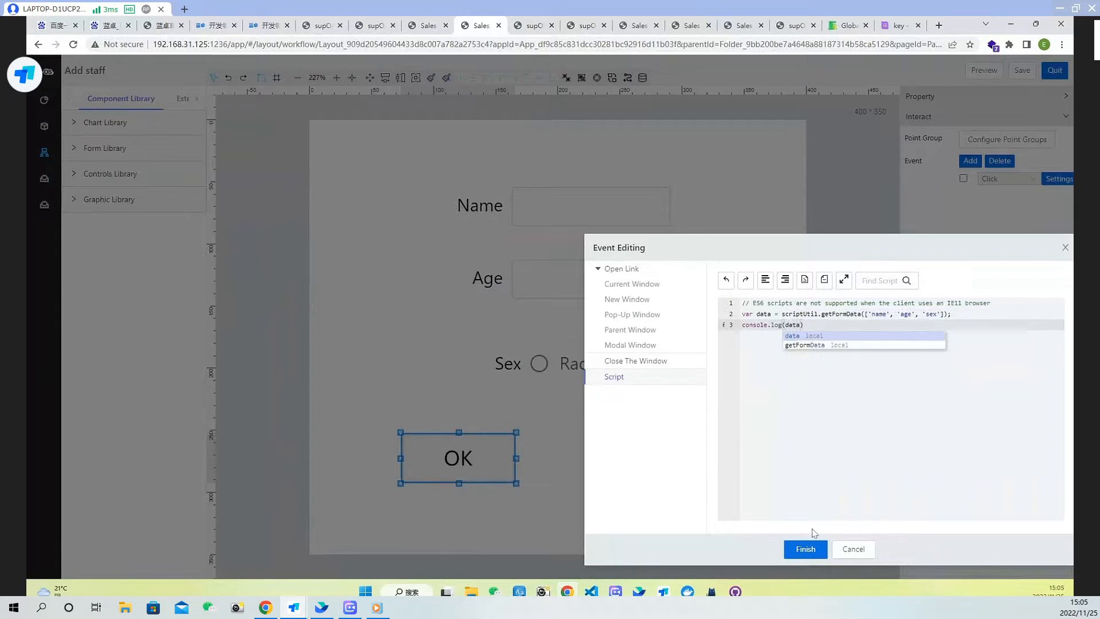
pyautogui.click(806, 549)
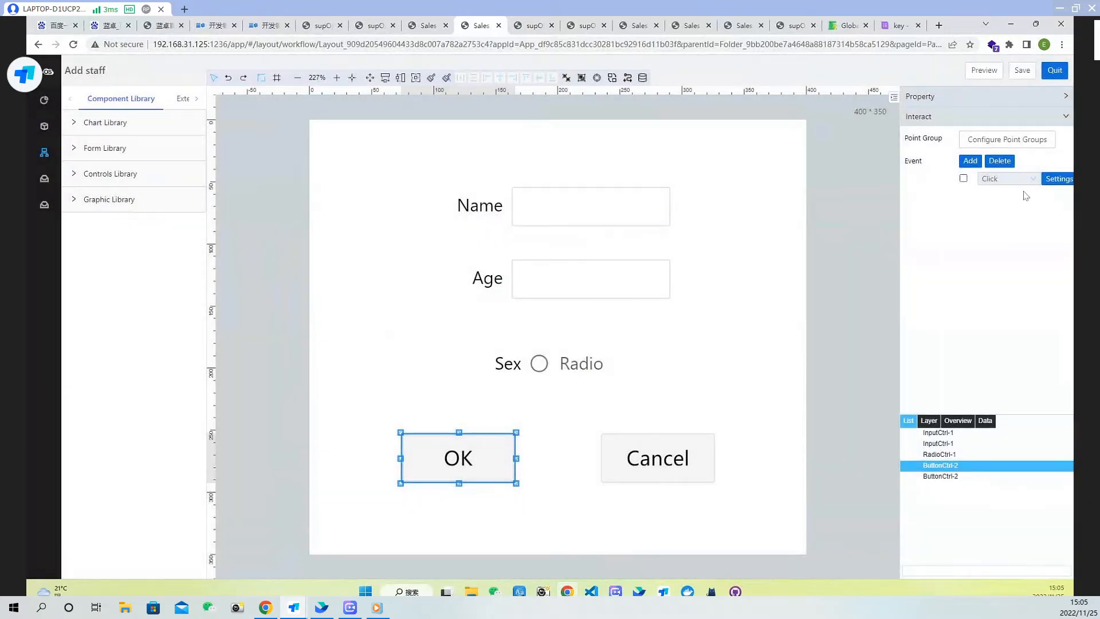
# Save and preview the Add staff page, open developer tools, enter name emma and age 29, and submit with OK
pyautogui.click(1023, 73)
pyautogui.click(984, 70)
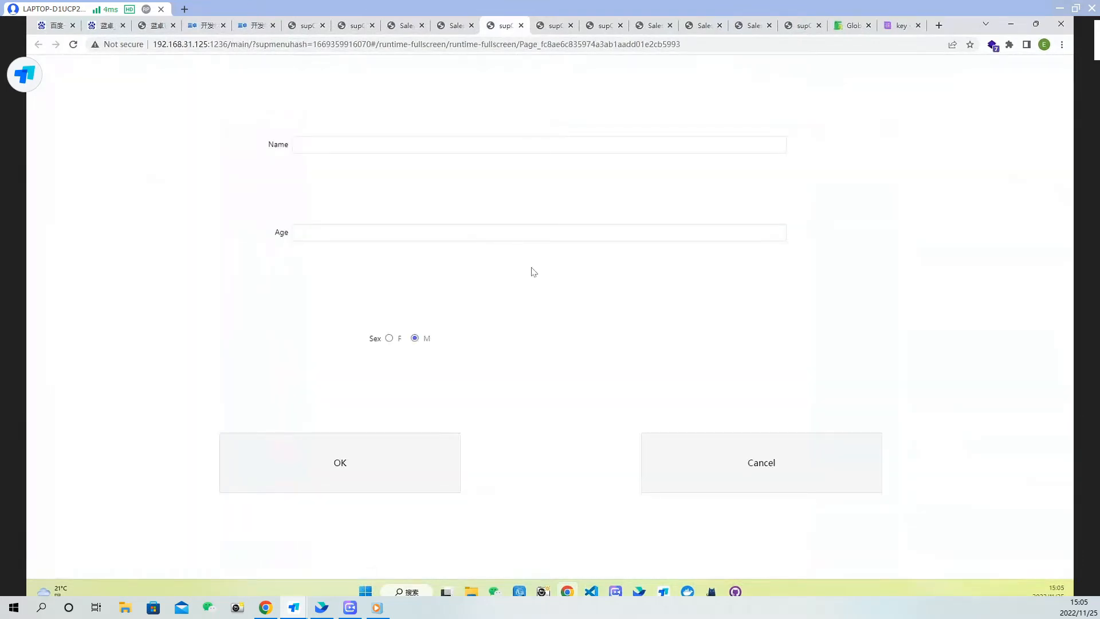
pyautogui.press('F12')
pyautogui.click(381, 146)
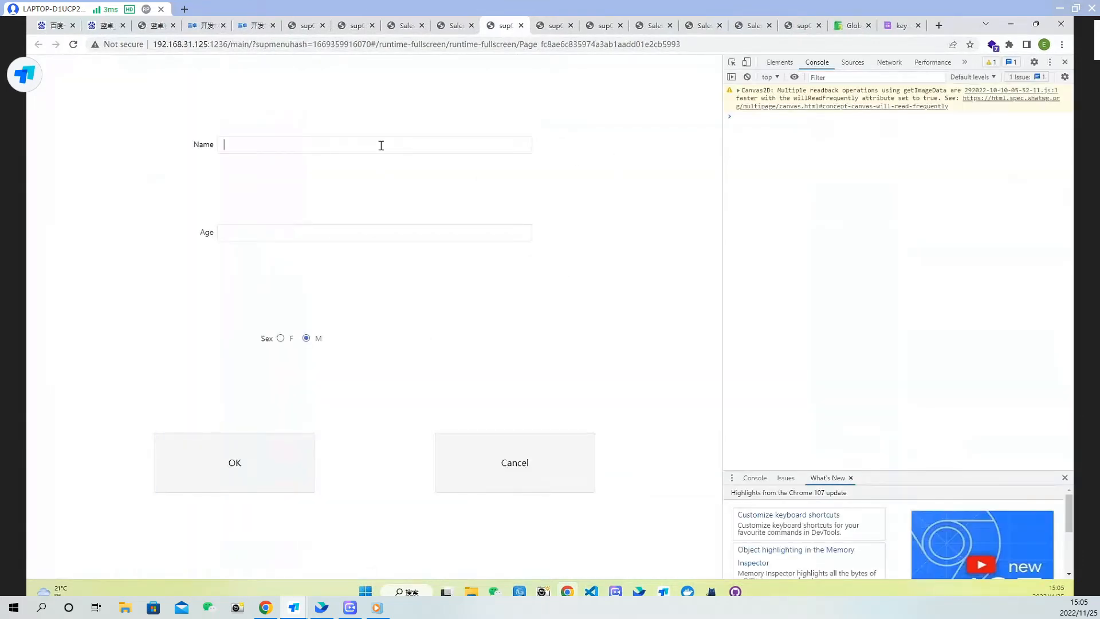
pyautogui.write('emma')
pyautogui.click(259, 469)
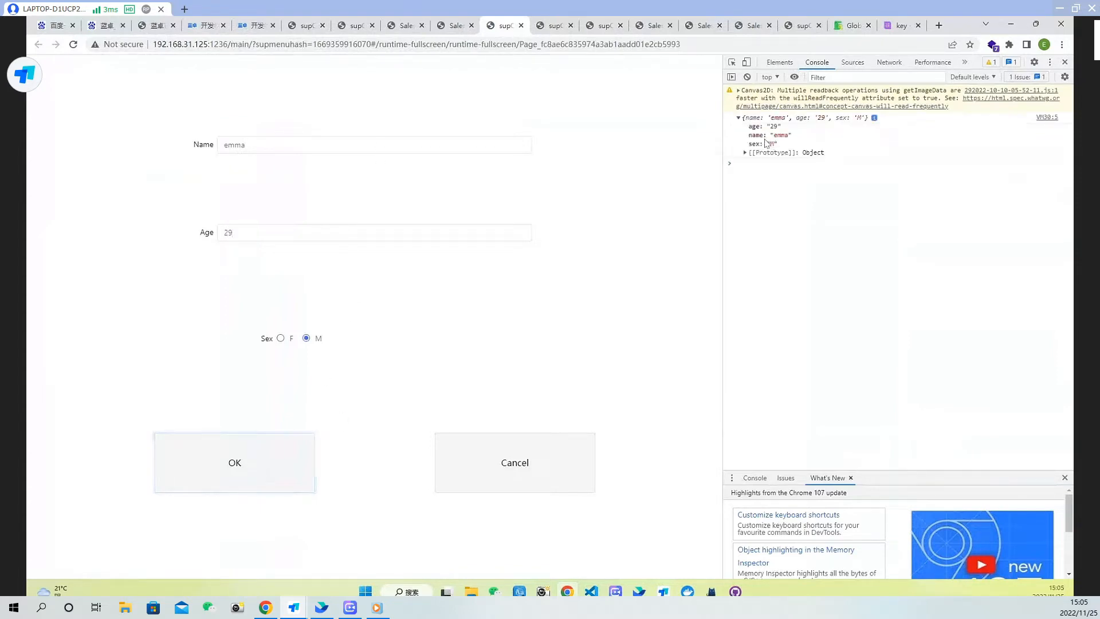
pyautogui.click(521, 26)
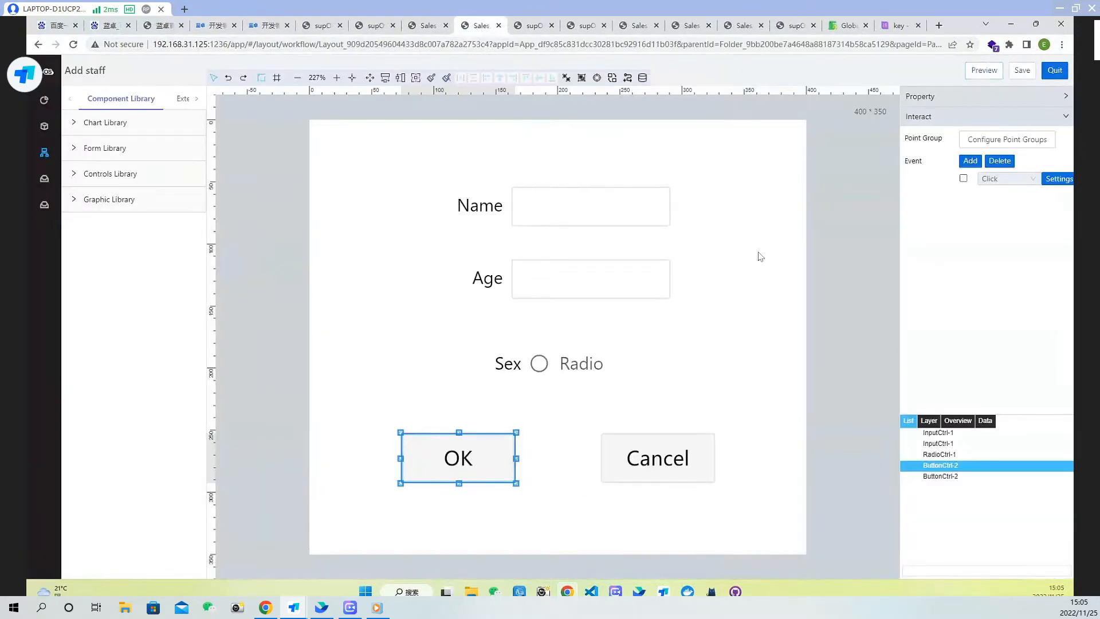
# Reopen the OK button's script, then examine the Staff Info form template's services for the AddDataTableEntry service
pyautogui.click(1056, 179)
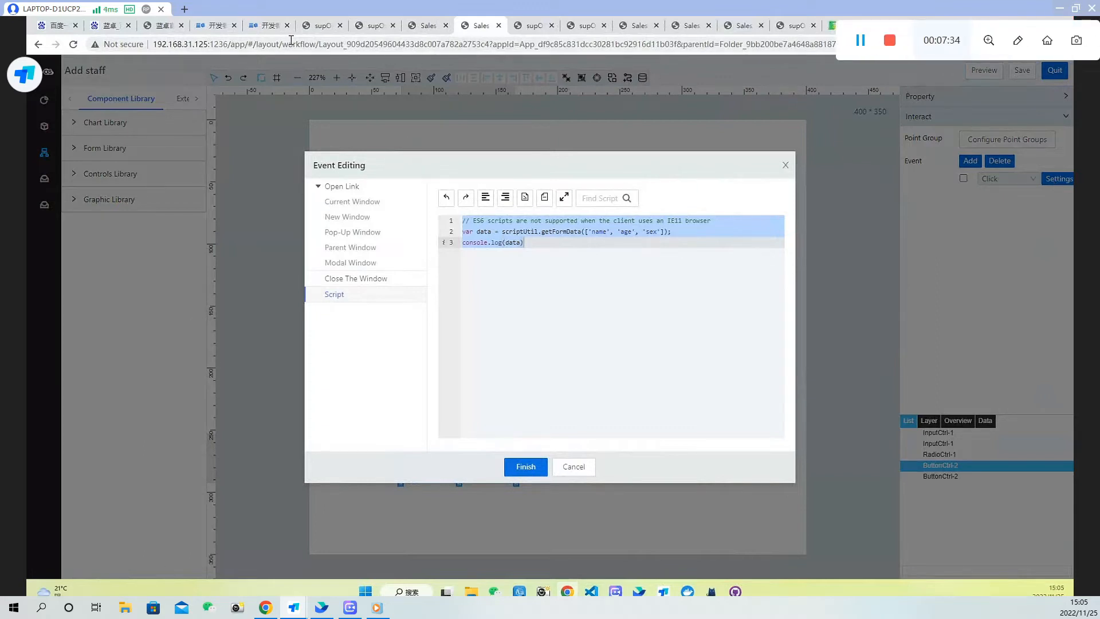
pyautogui.click(417, 30)
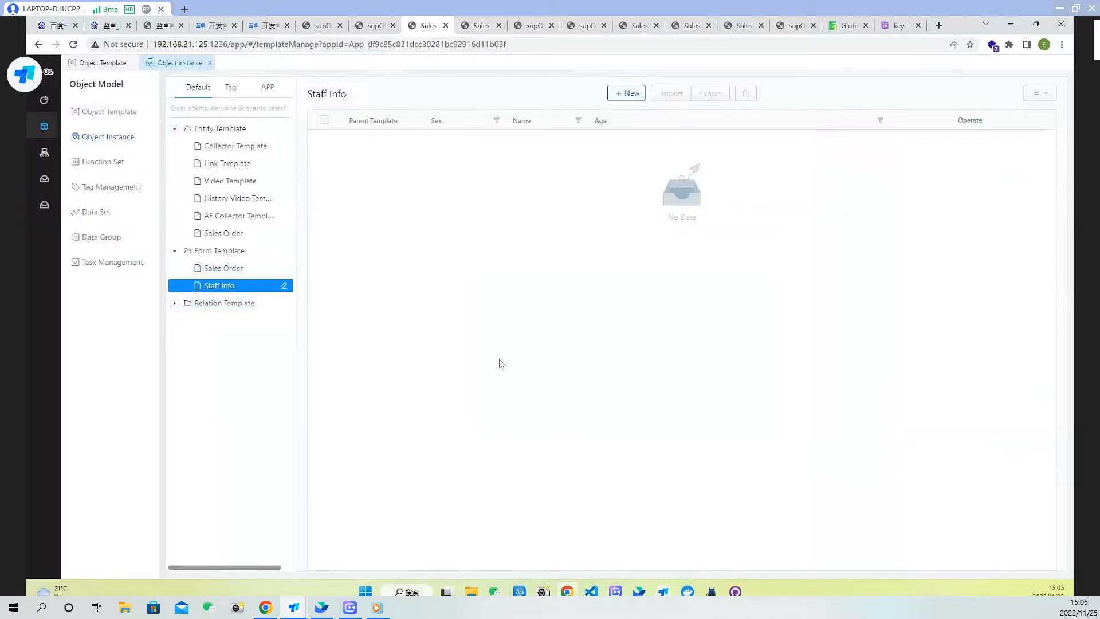
pyautogui.click(108, 111)
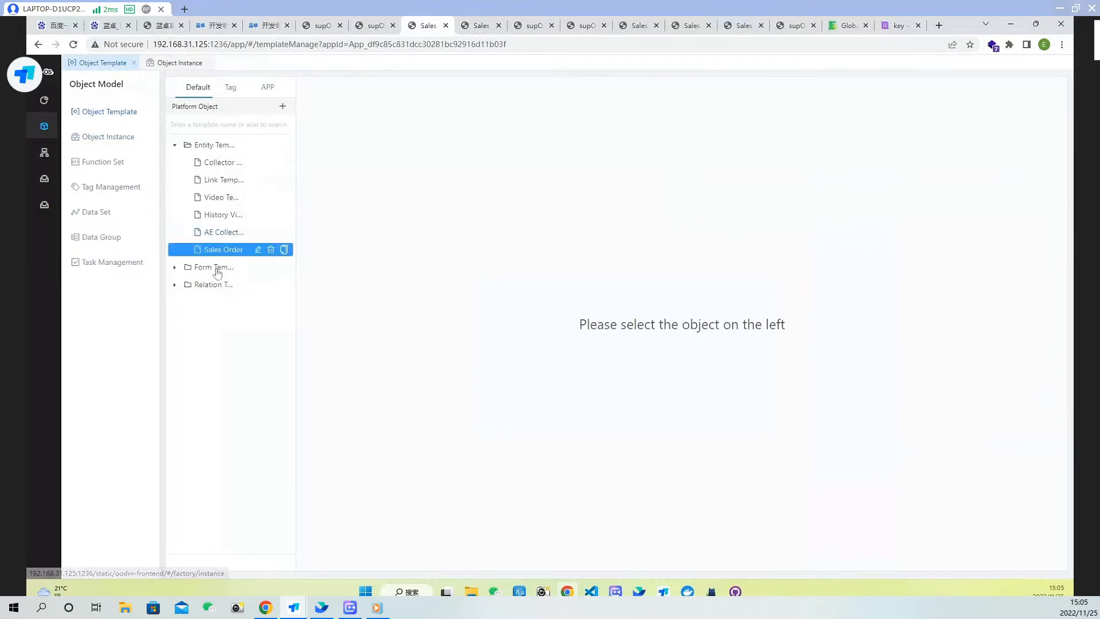
pyautogui.click(218, 273)
pyautogui.click(236, 302)
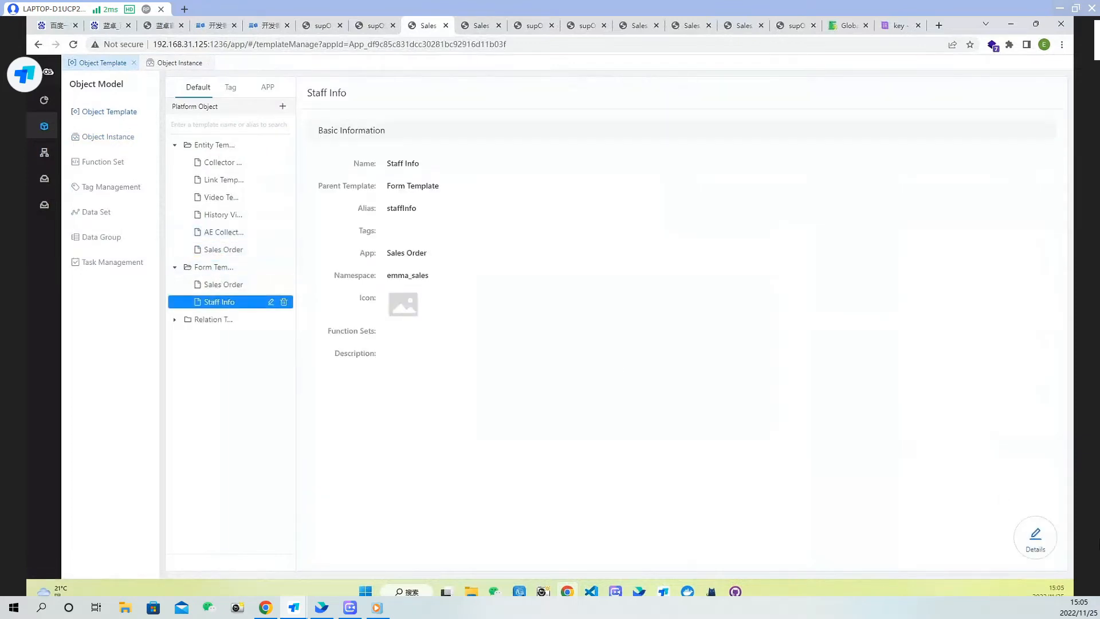
pyautogui.click(1035, 538)
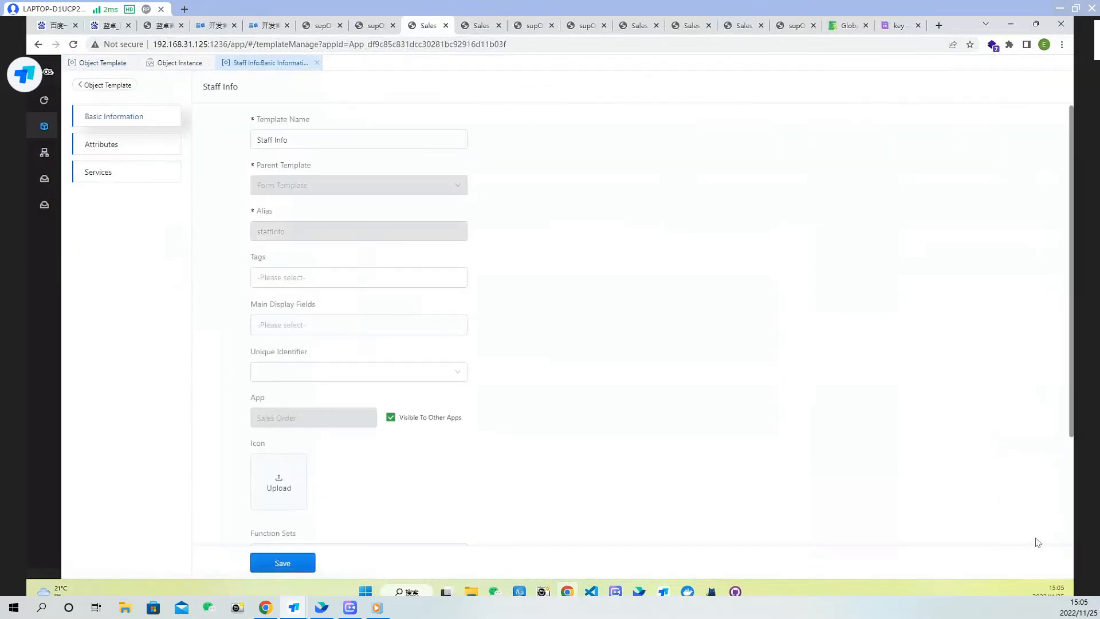
pyautogui.click(122, 172)
pyautogui.scroll(-2, 481, 361)
pyautogui.scroll(-3, 287, 487)
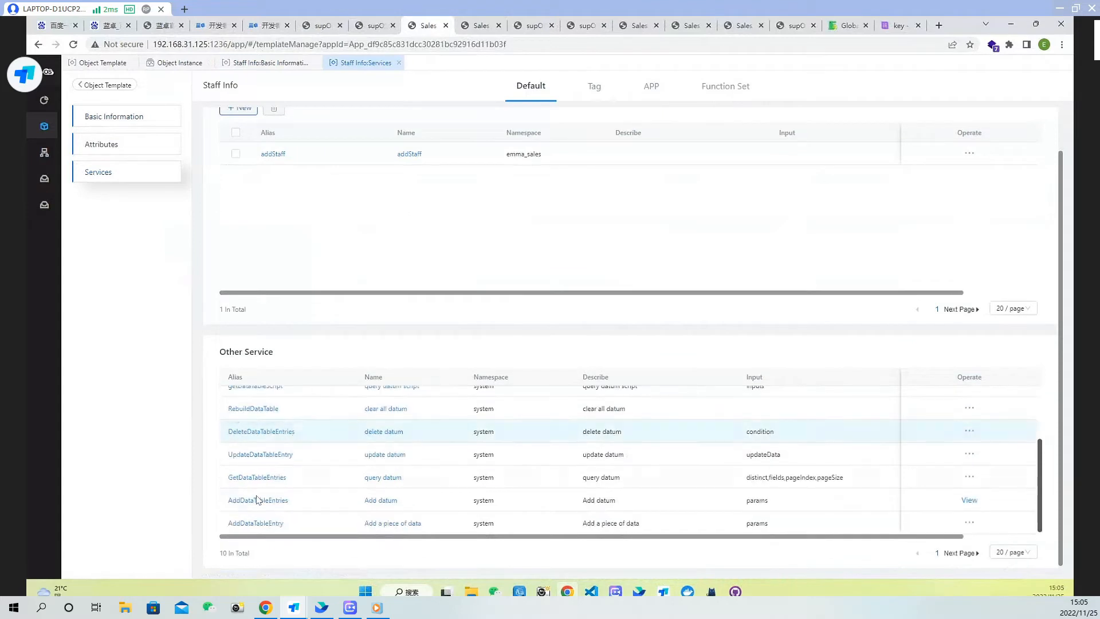
pyautogui.moveTo(289, 524); pyautogui.dragTo(218, 524)
pyautogui.click(296, 525)
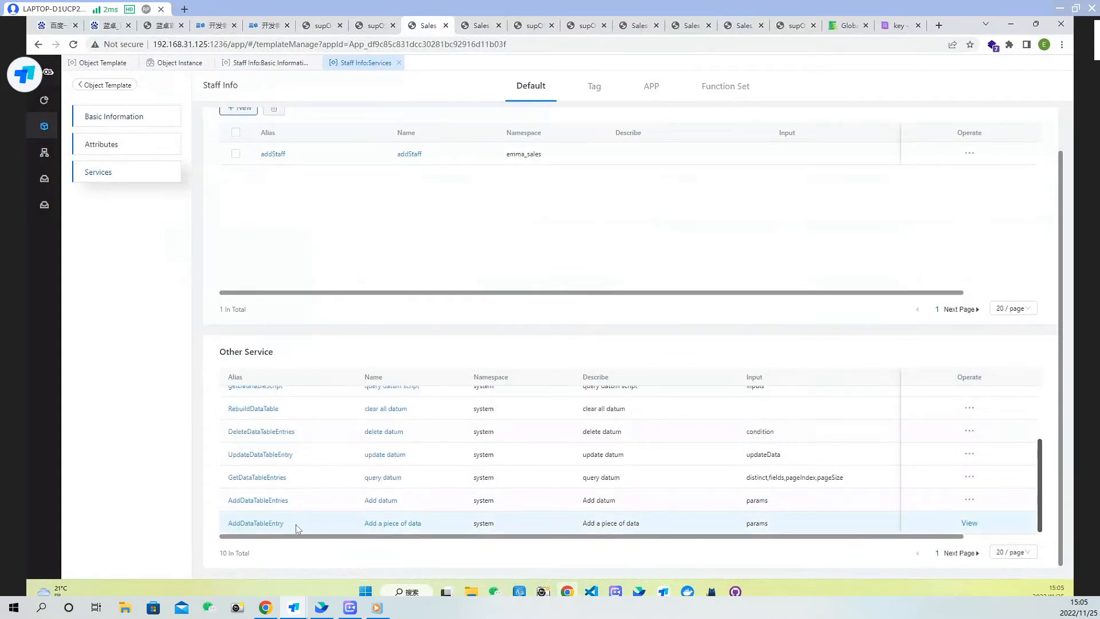
pyautogui.moveTo(295, 524); pyautogui.dragTo(225, 526)
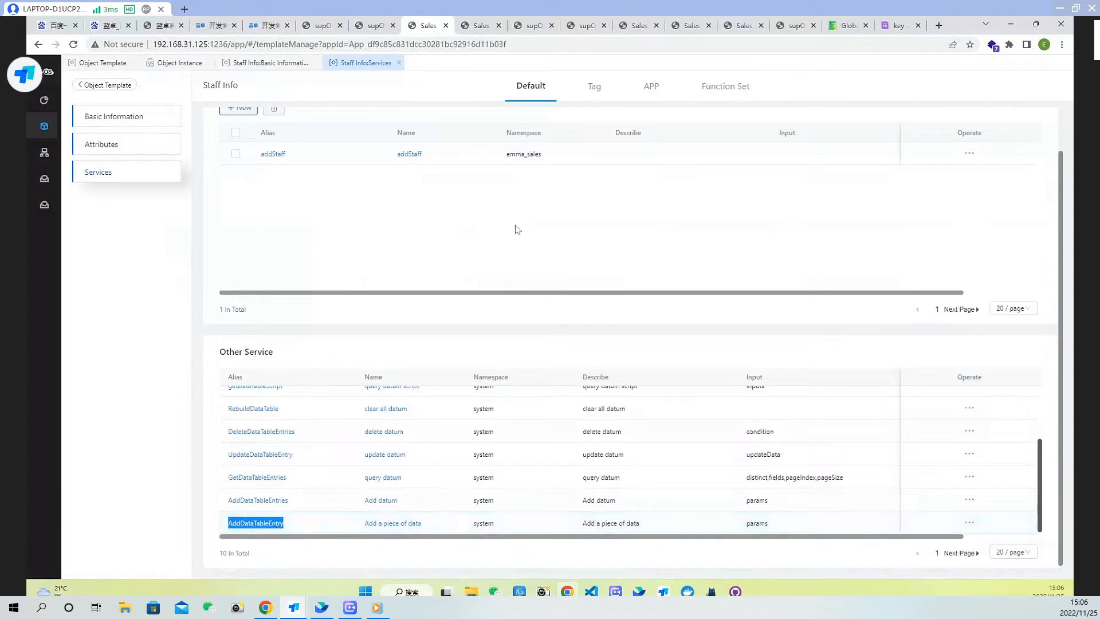
# Copy the executeScriptService example from the documentation and paste it below the console.log line in the OK script
pyautogui.click(851, 25)
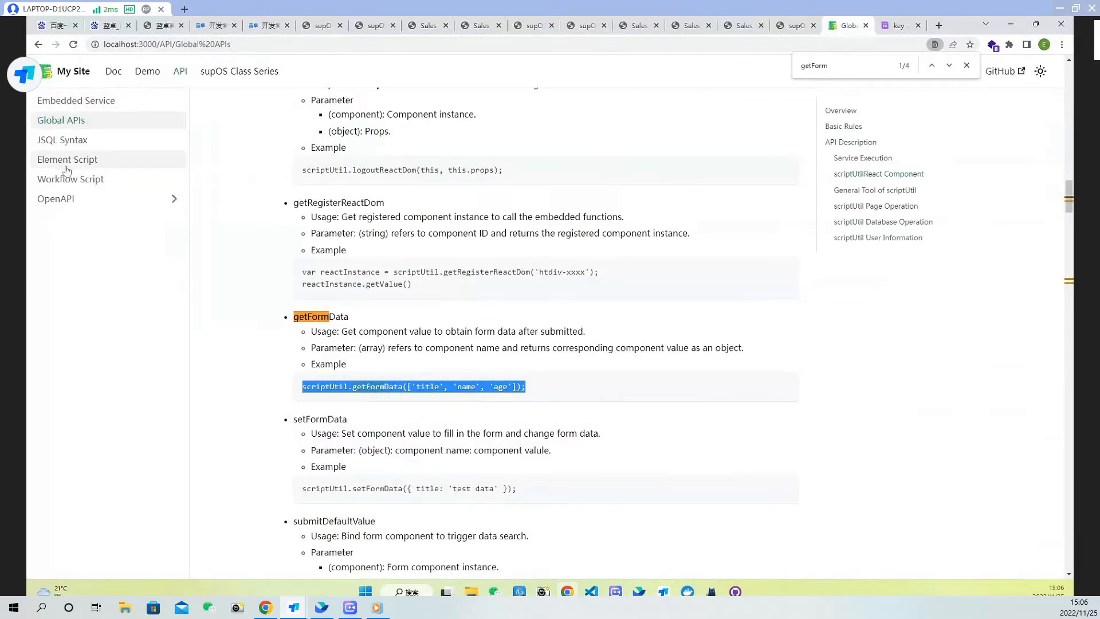
pyautogui.click(709, 223)
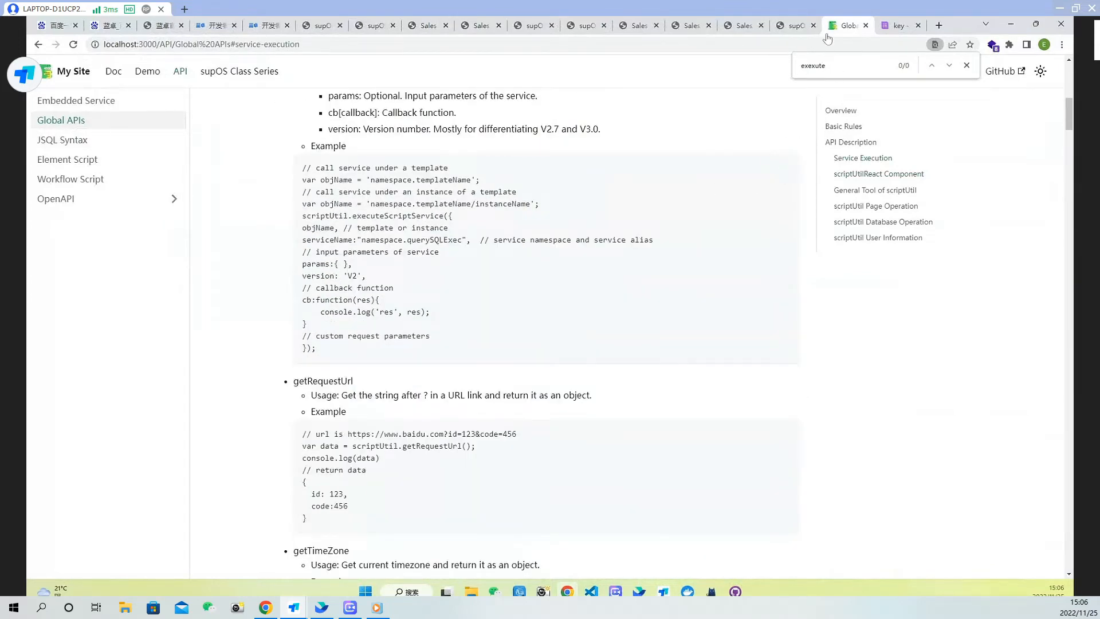
pyautogui.click(534, 27)
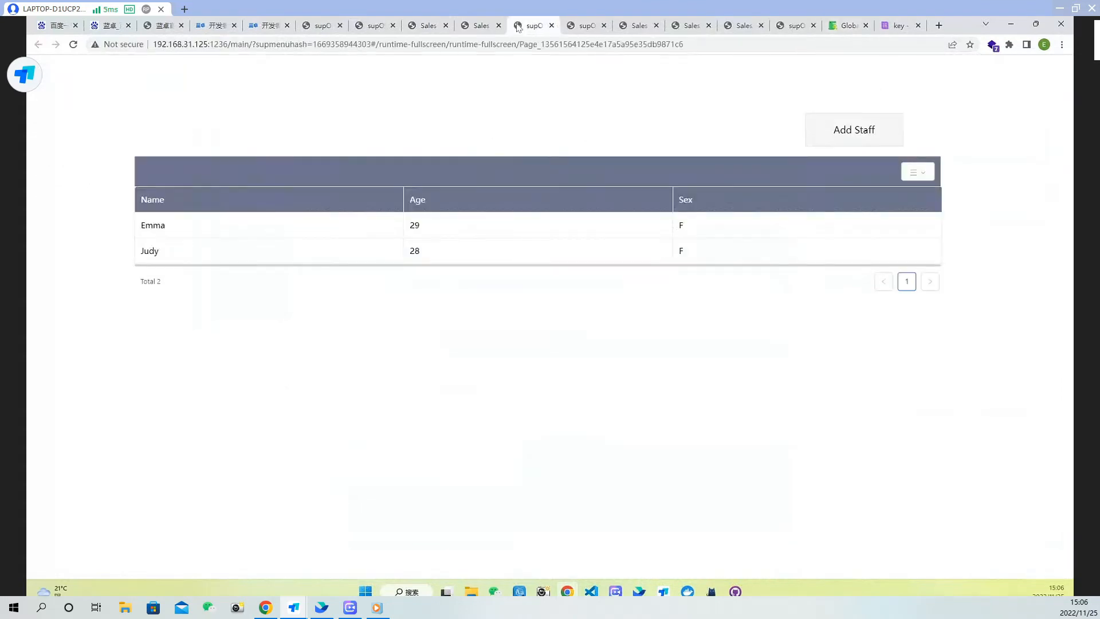
pyautogui.click(479, 27)
pyautogui.click(538, 244)
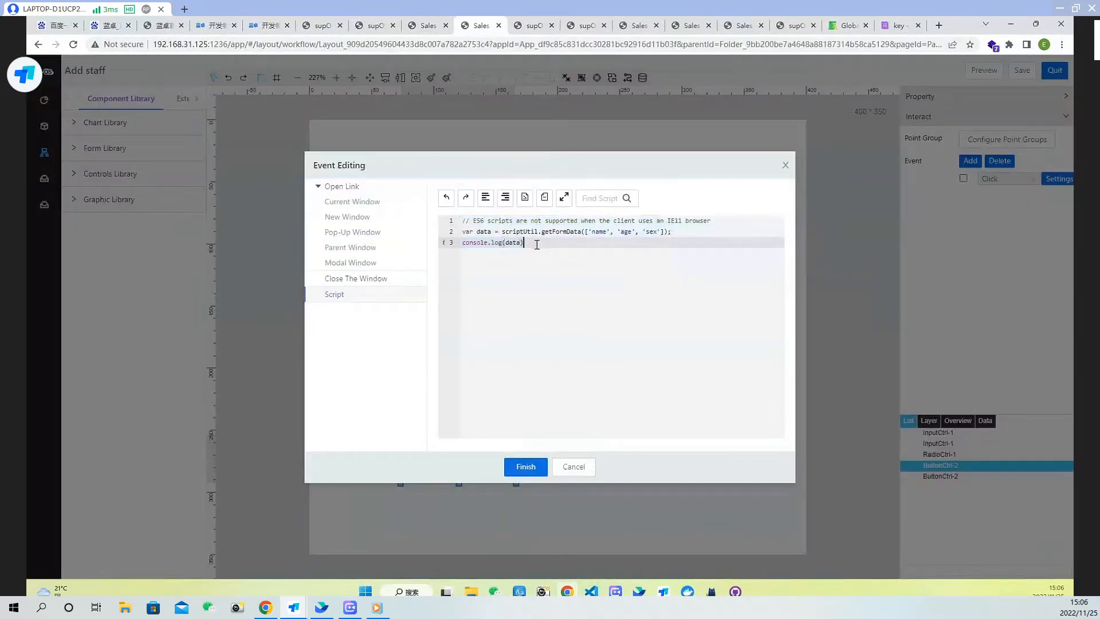
pyautogui.press('Return')
pyautogui.write('// call service under a template var objName = \'namespace.templateName\'; // call service under an instance of a template var objName = \'namespace.templateName/instanceName\'; scriptUtil.executeScriptService({ objName, // template or instance serviceName:"namespace.querySQLExec",  // service namespace and service alias // input parameters of service params:{ }, version: \'V2\', // callback function cb:function(res){     console.log(\'res\', res); } // custom request parameters });')
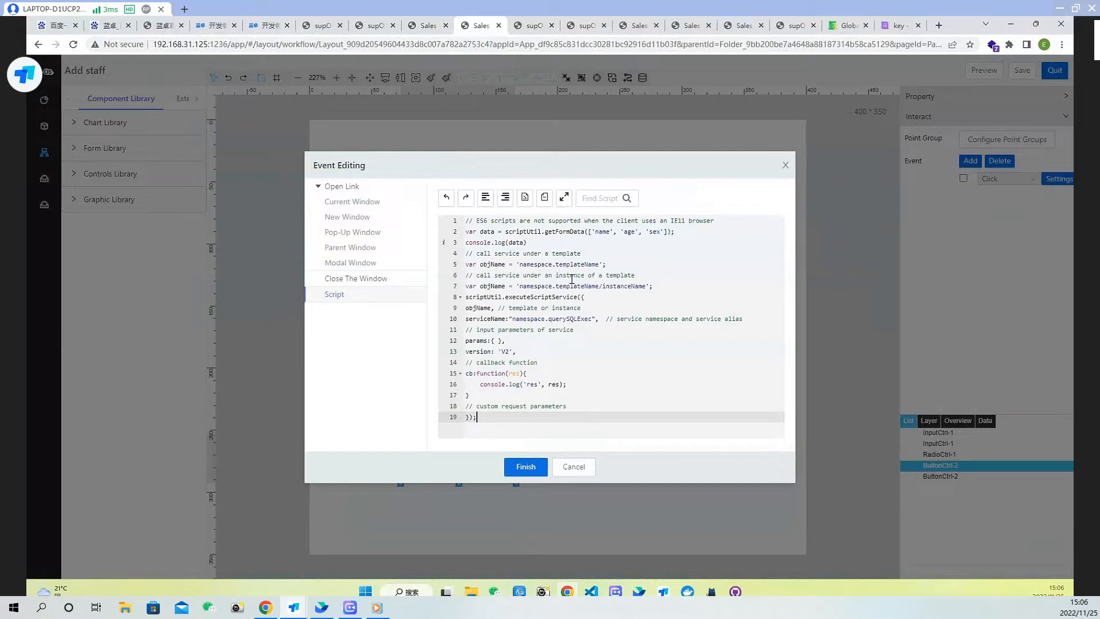
# Delete the instance-based objName line and its comment from the pasted example, keeping the template version
pyautogui.moveTo(663, 287); pyautogui.dragTo(454, 287)
pyautogui.press('BackSpace')
pyautogui.press('BackSpace')
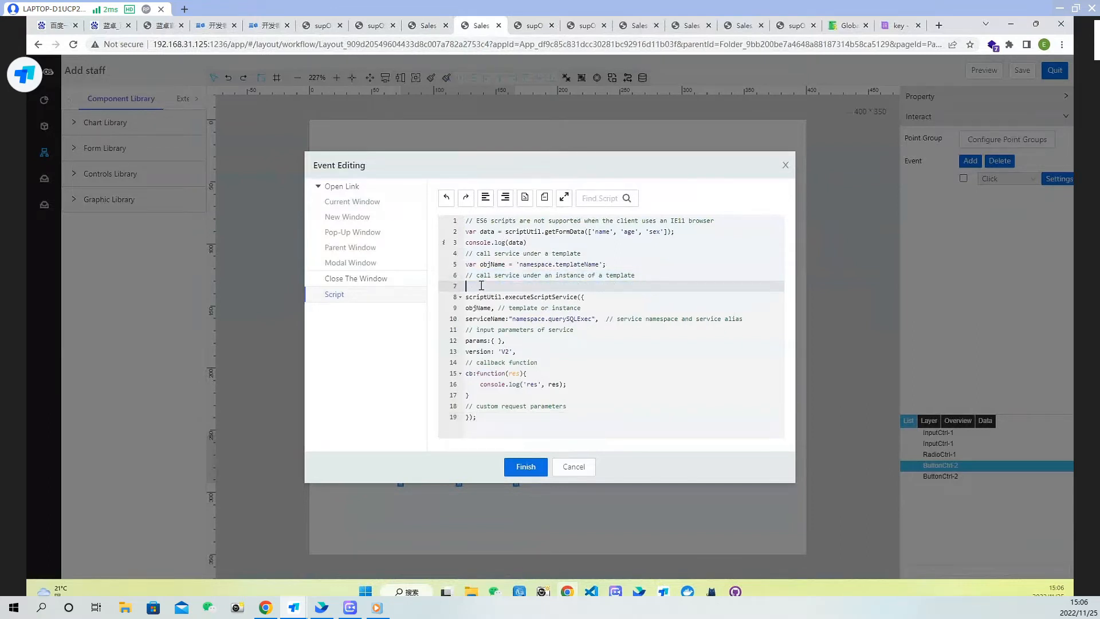
pyautogui.moveTo(637, 275); pyautogui.dragTo(462, 274)
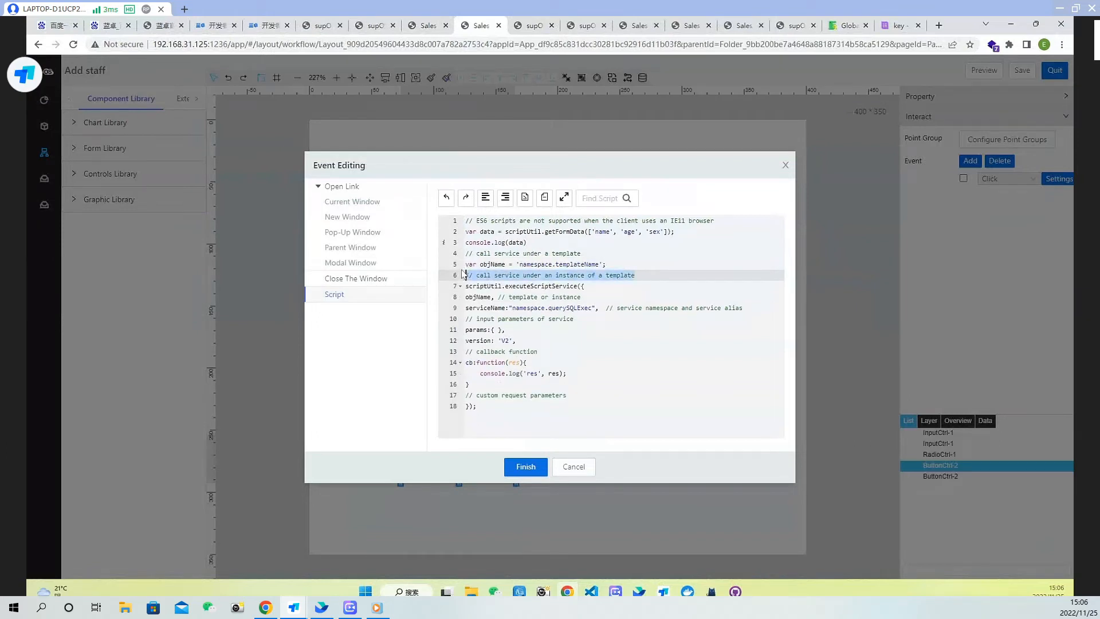
pyautogui.press('BackSpace')
pyautogui.press('BackSpace')
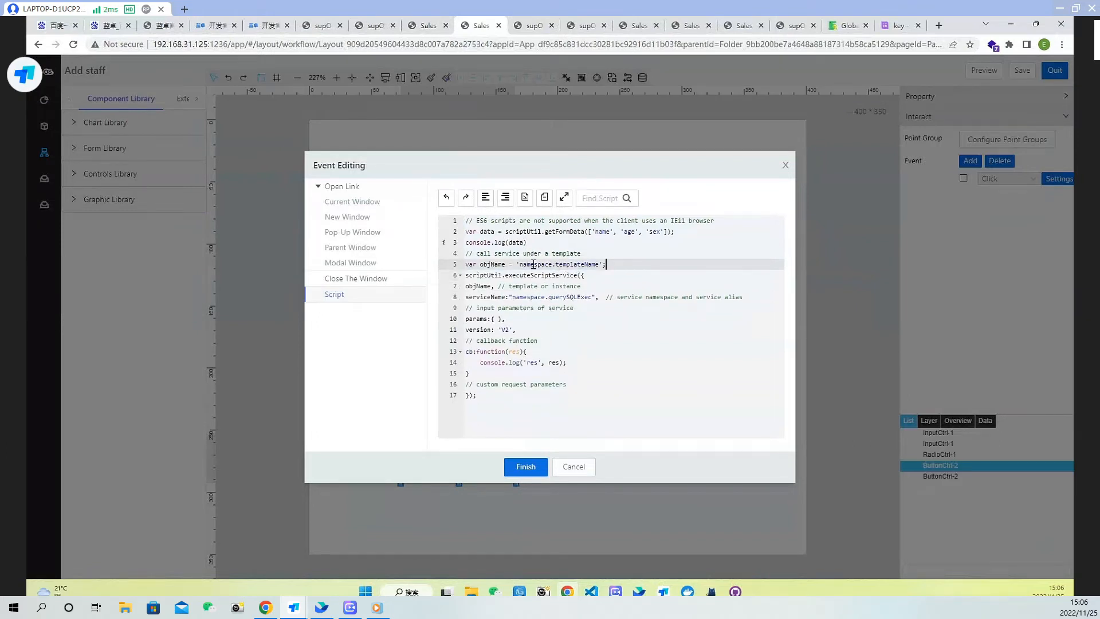
# Set objName to 'emma_sales.staffInfo' using the Staff Info template's namespace and alias
pyautogui.doubleClick(533, 264)
pyautogui.click(434, 27)
pyautogui.click(103, 63)
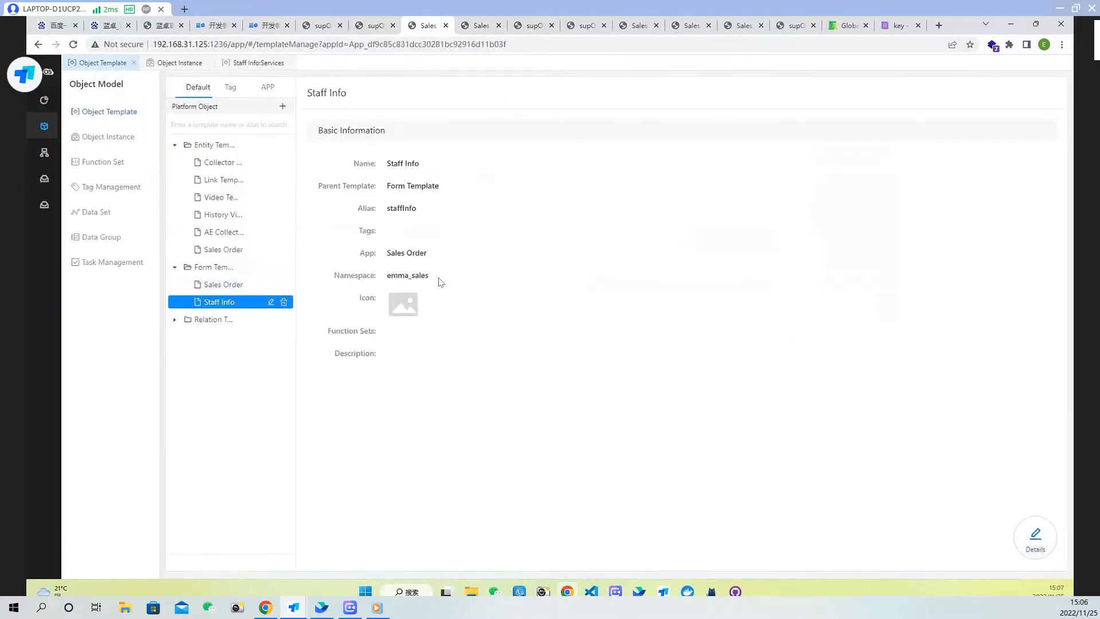
pyautogui.moveTo(439, 280); pyautogui.dragTo(384, 277)
pyautogui.click(391, 209)
pyautogui.click(473, 26)
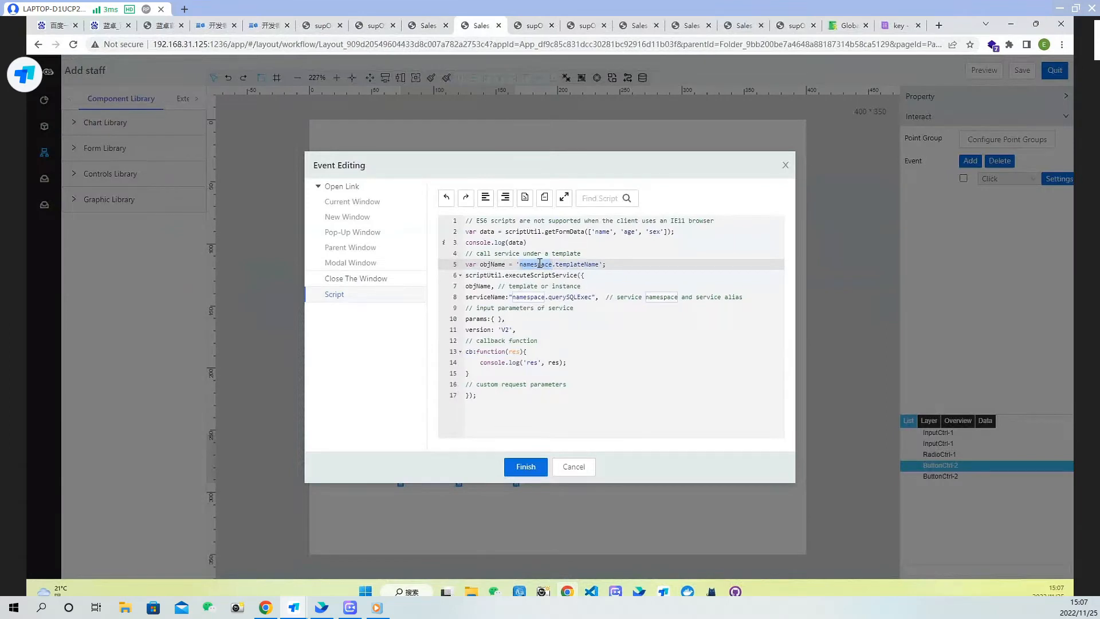
pyautogui.write('emma_sales')
pyautogui.doubleClick(569, 263)
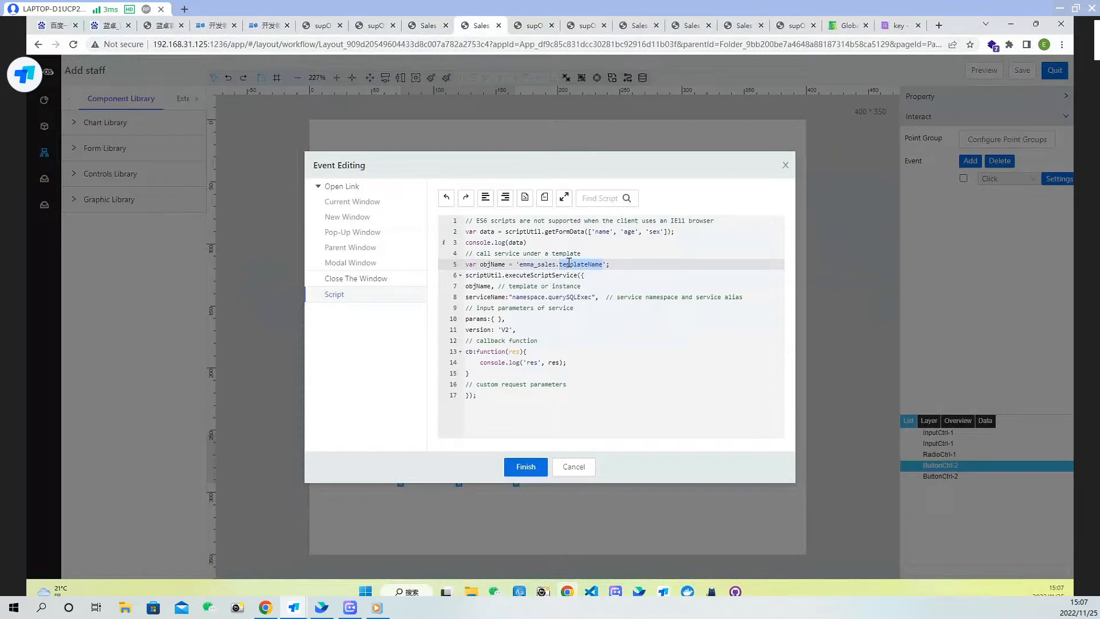
pyautogui.write('staffIno')
pyautogui.write('o')
# Set serviceName to "system.AddDataTableEntry", copying the service alias from the Staff Info template's services list
pyautogui.doubleClick(524, 297)
pyautogui.click(427, 25)
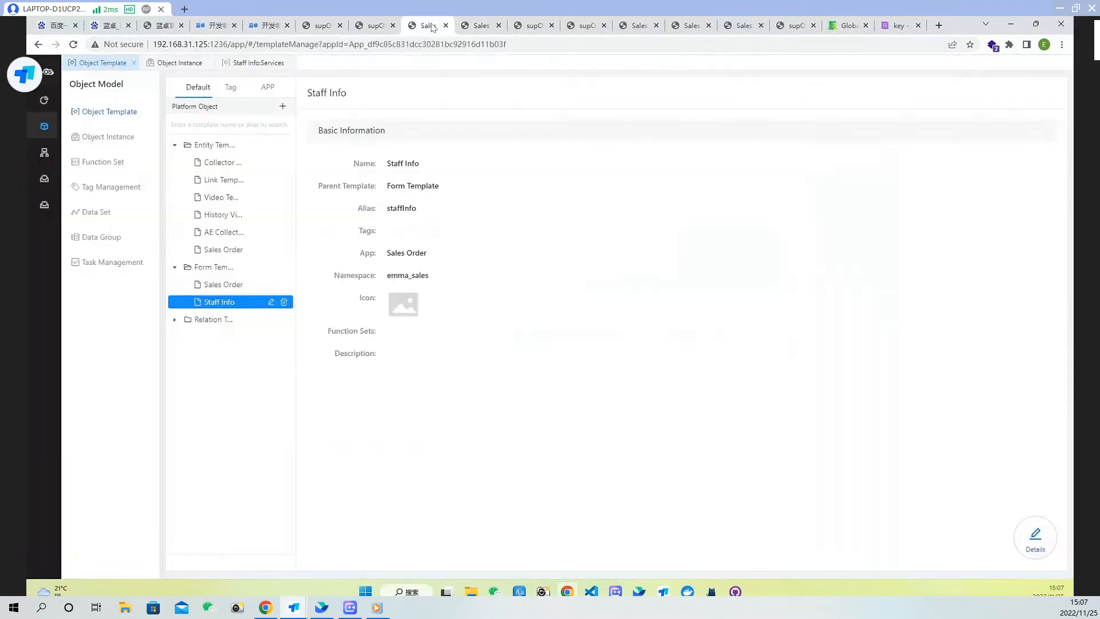
pyautogui.click(1036, 536)
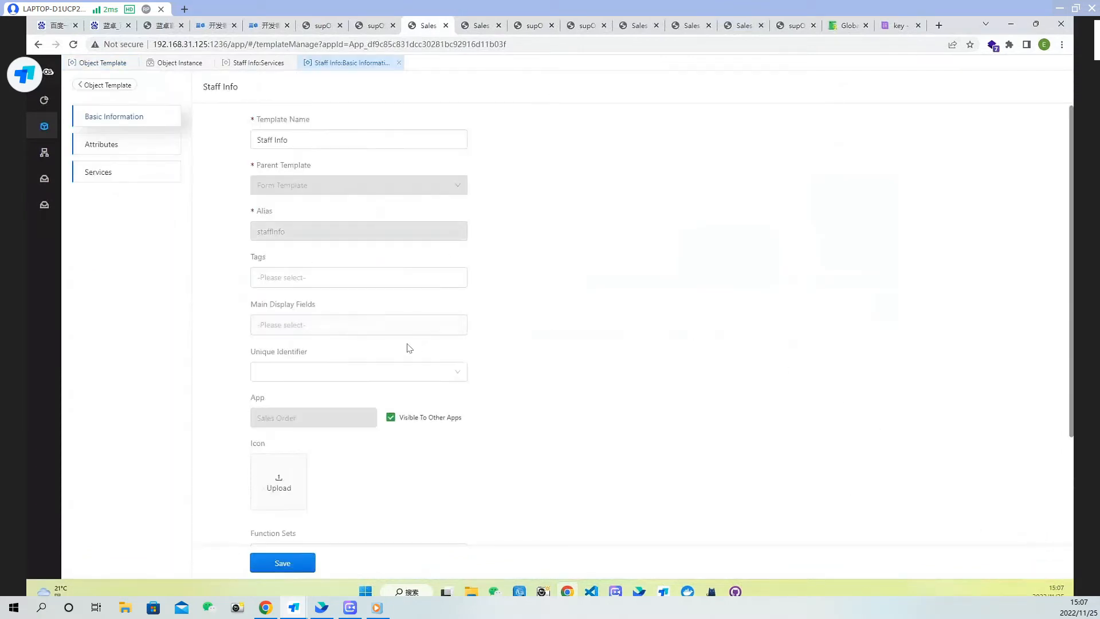
pyautogui.click(150, 182)
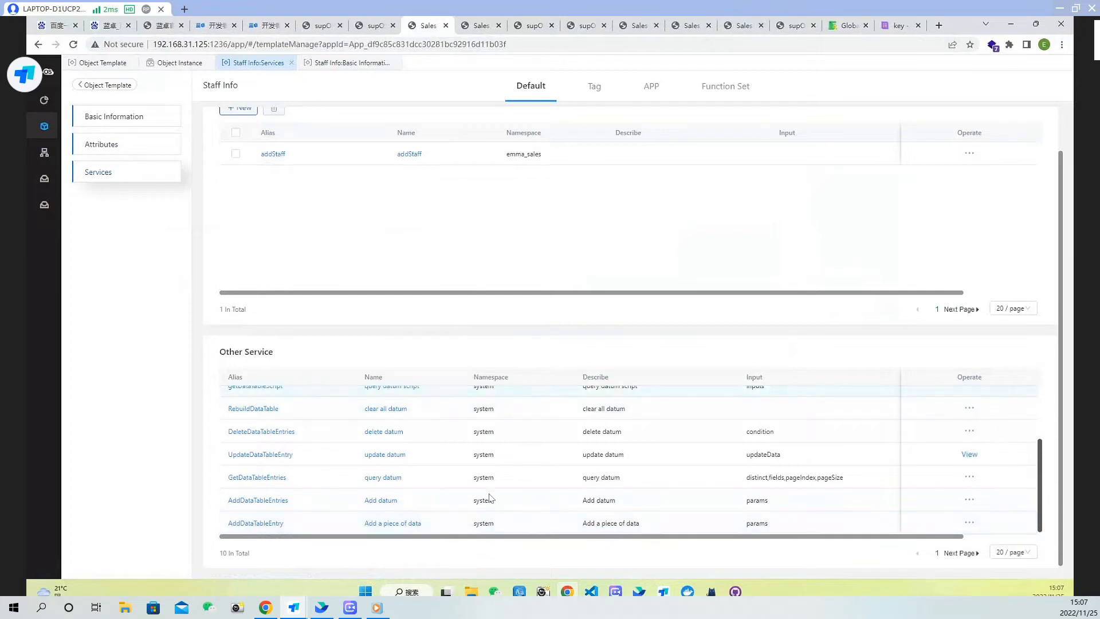
pyautogui.moveTo(285, 527); pyautogui.dragTo(227, 523)
pyautogui.hotkey('ctrl', 'c')
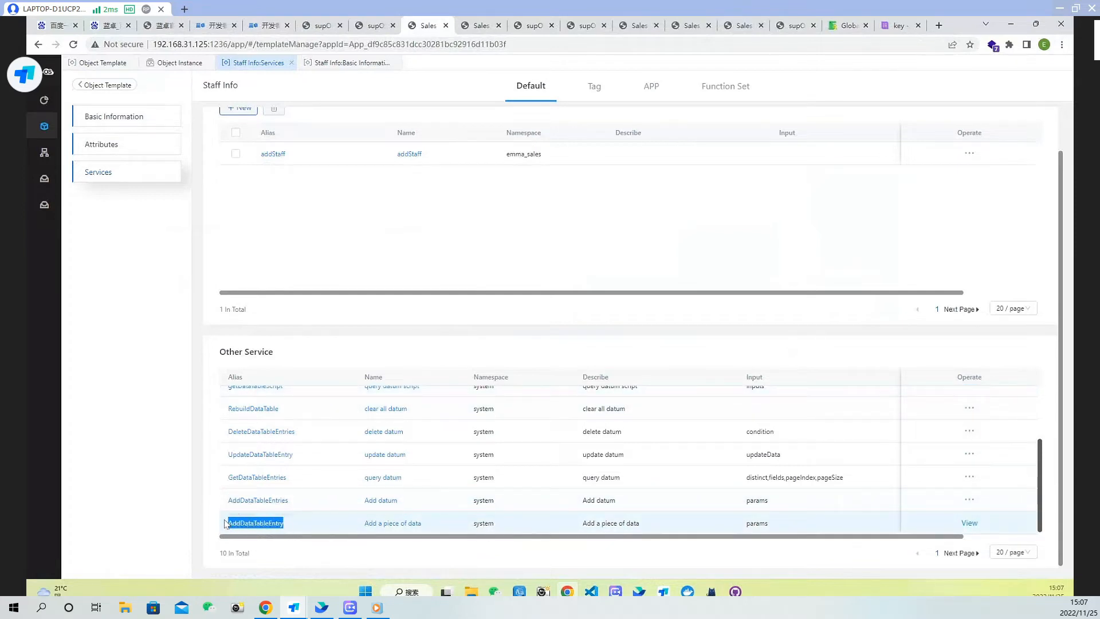
pyautogui.click(476, 28)
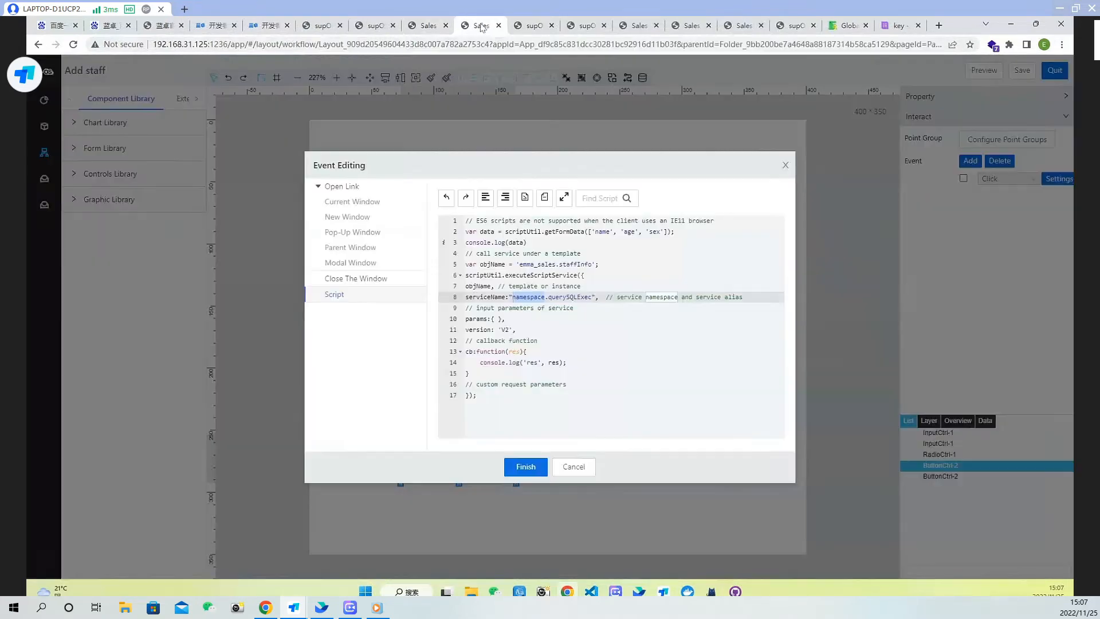
pyautogui.write('system')
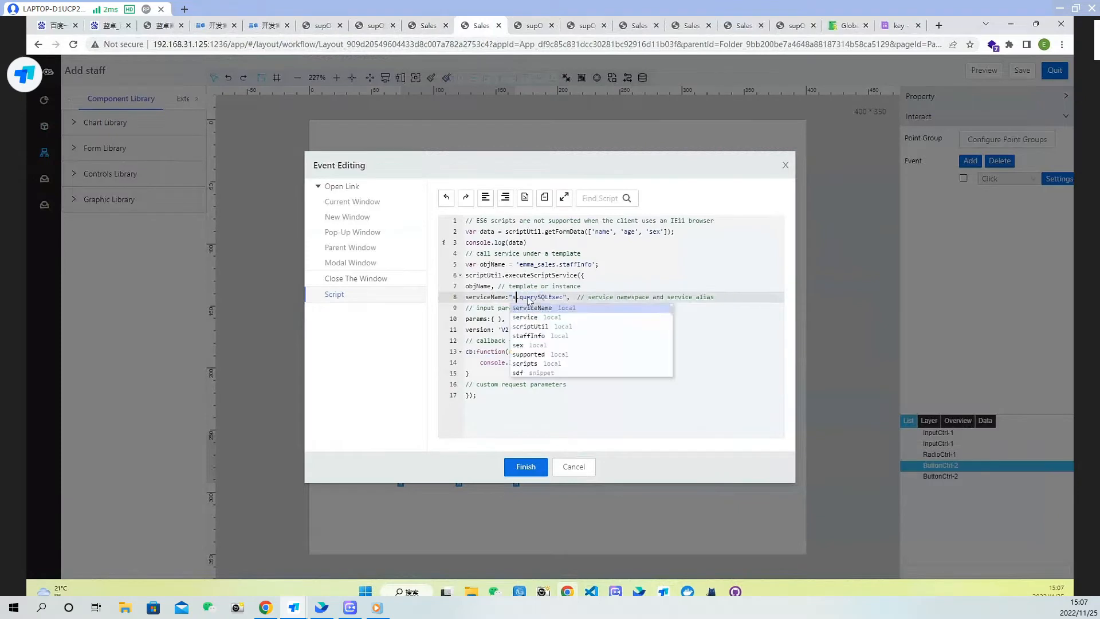
pyautogui.doubleClick(569, 296)
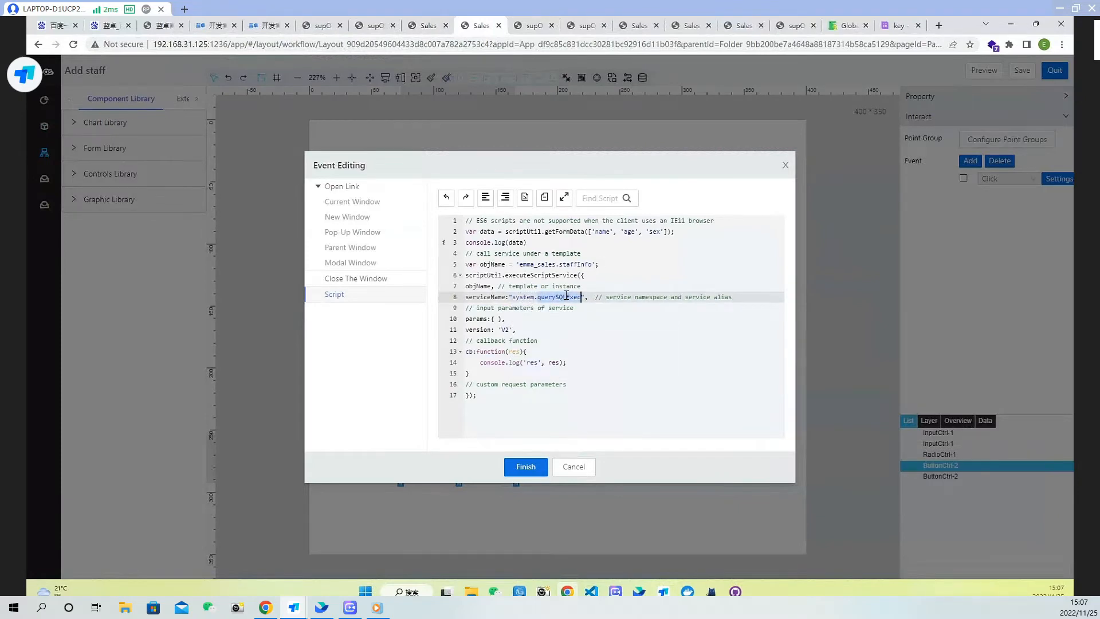
pyautogui.hotkey('ctrl', 'v')
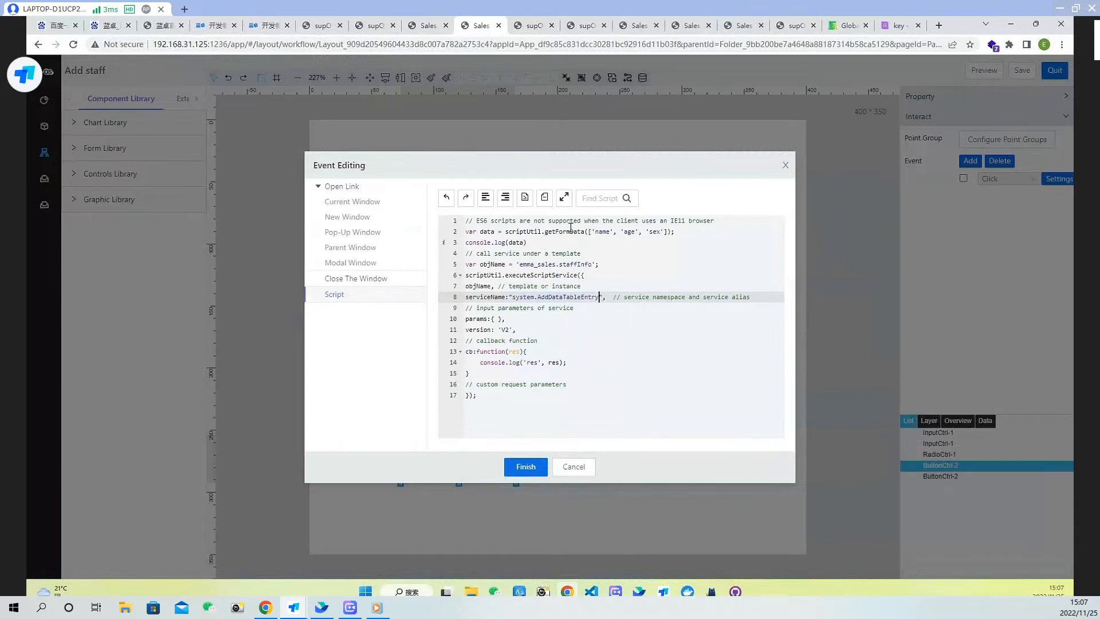
# Replace the empty params object with the data variable
pyautogui.click(511, 320)
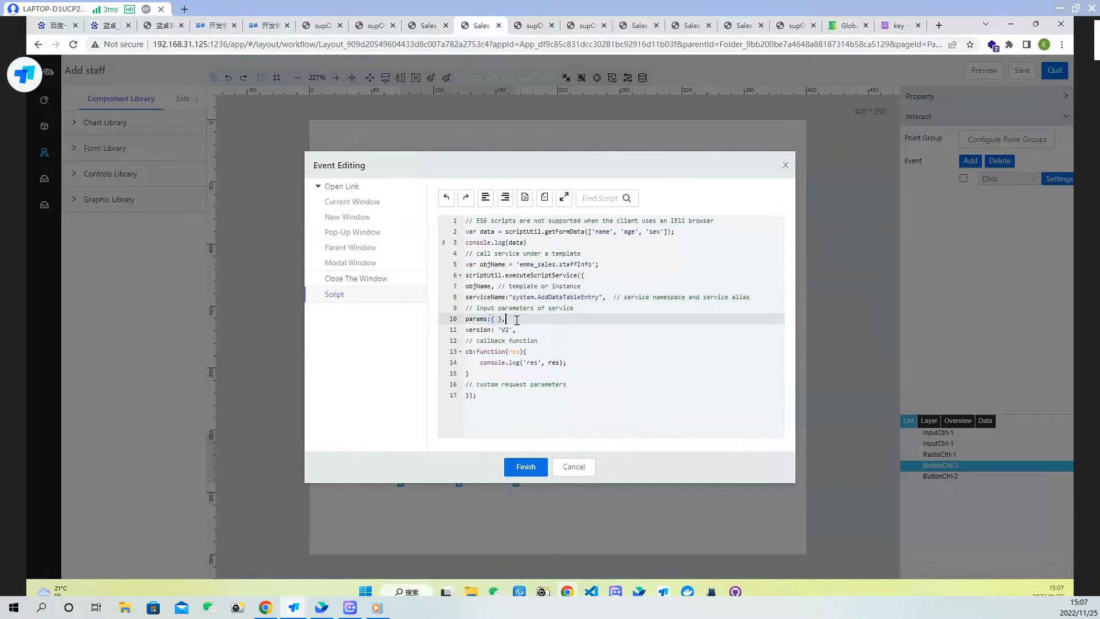
pyautogui.press('Left')
pyautogui.press('BackSpace')
pyautogui.press('BackSpace')
pyautogui.press('BackSpace')
pyautogui.write('dat')
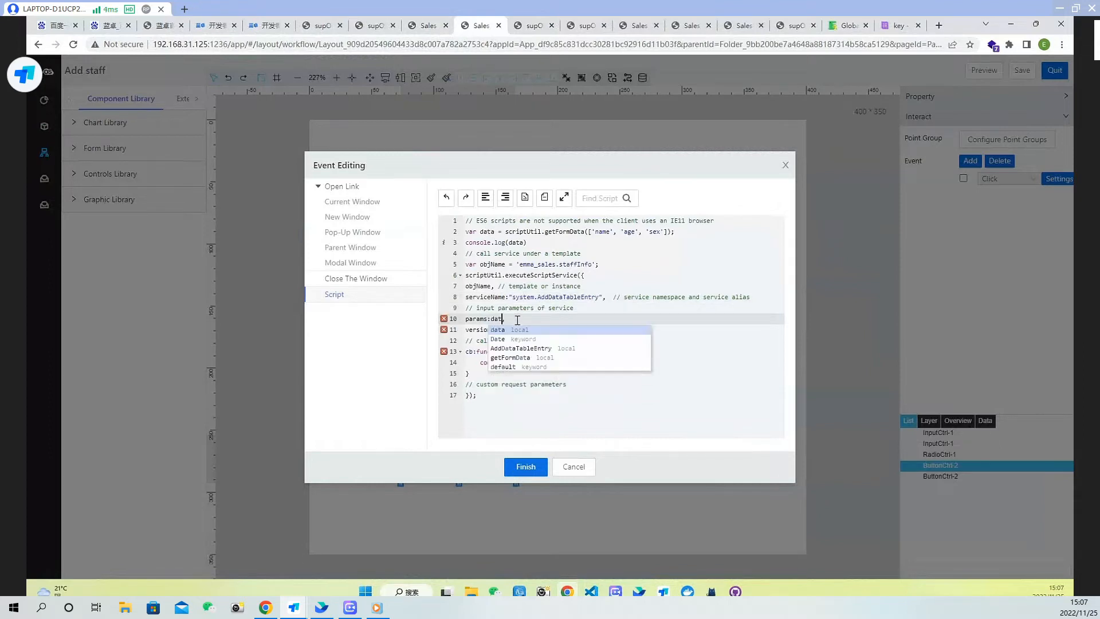
pyautogui.write('a')
pyautogui.click(642, 358)
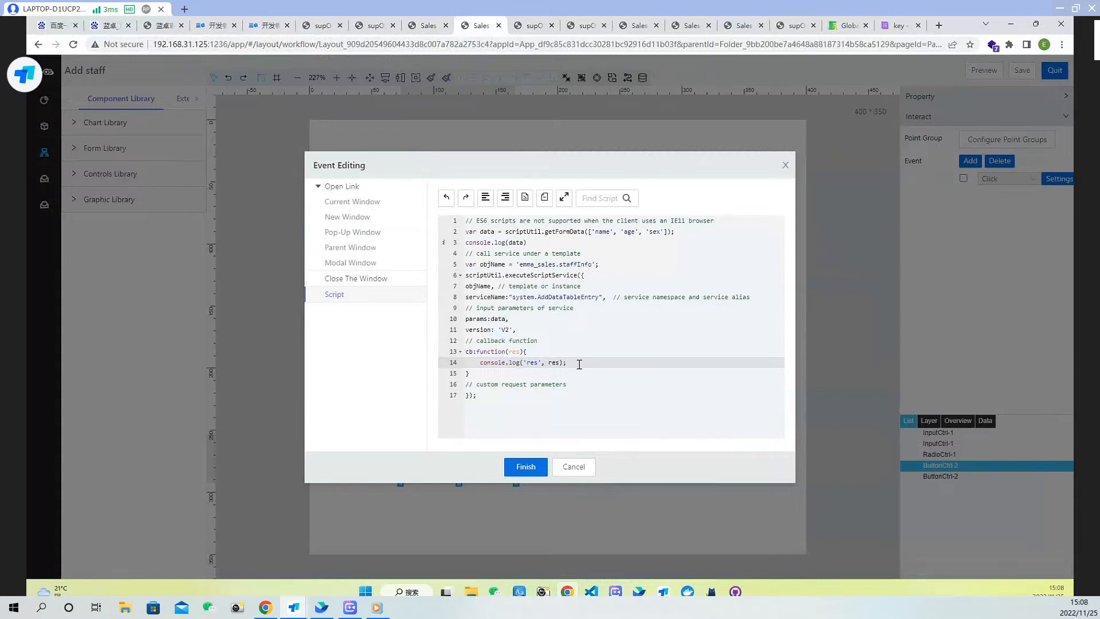
# Search the documentation for the showMessage example, copy it, and paste it into the callback after console.log
pyautogui.click(844, 25)
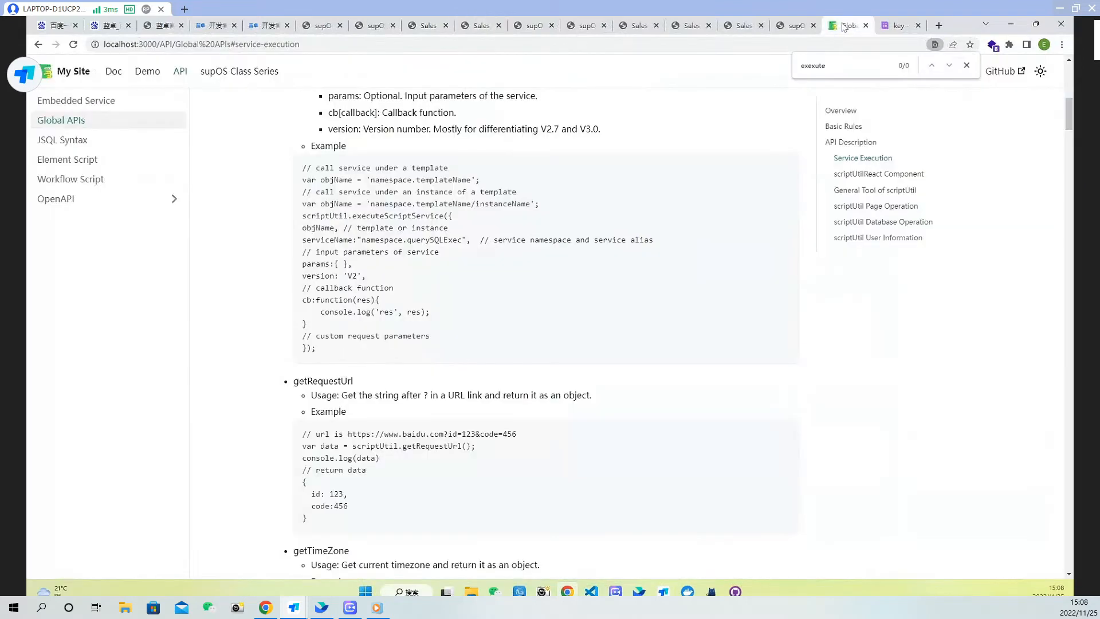
pyautogui.hotkey('ctrl', 'f')
pyautogui.write('messager')
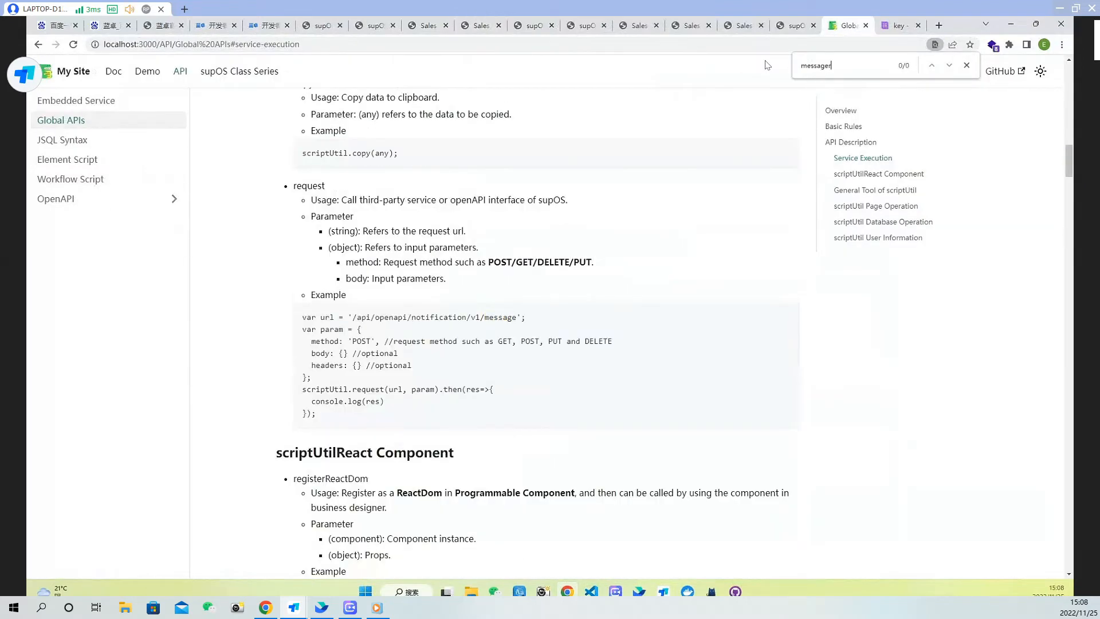
pyautogui.press('BackSpace')
pyautogui.click(949, 66)
pyautogui.click(949, 66)
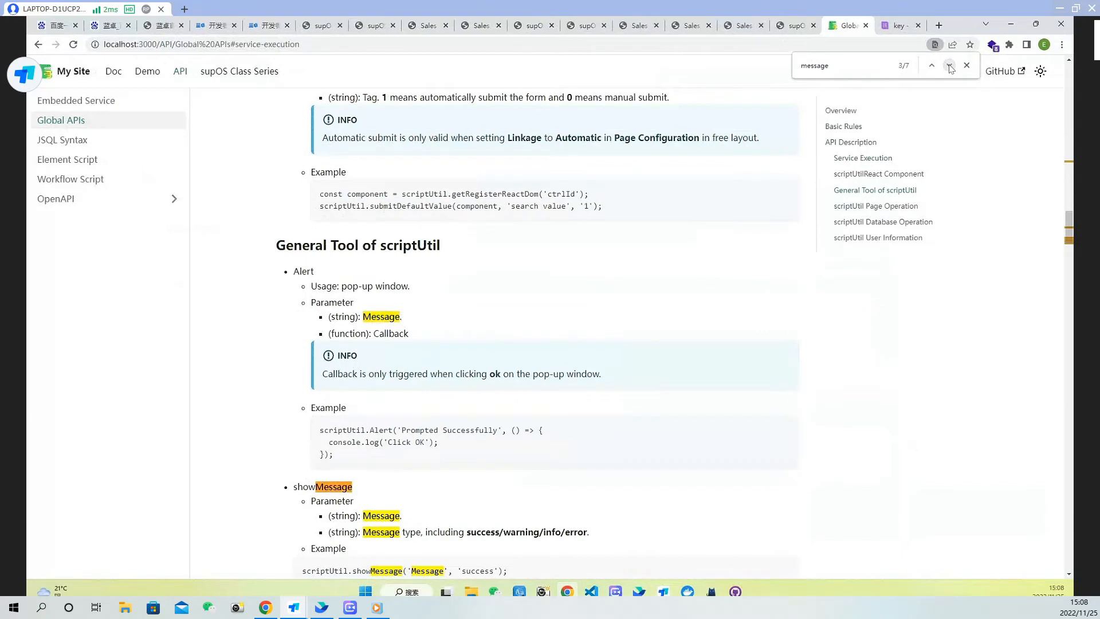
pyautogui.click(950, 66)
pyautogui.scroll(-5, 572, 406)
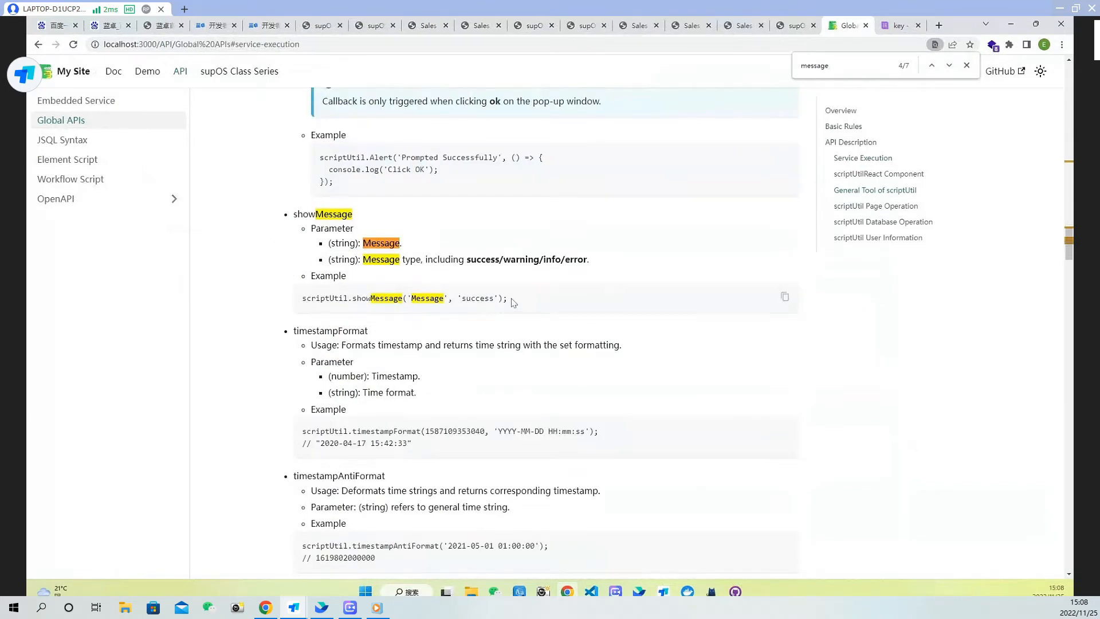
pyautogui.moveTo(510, 300); pyautogui.dragTo(293, 299)
pyautogui.hotkey('ctrl', 'c')
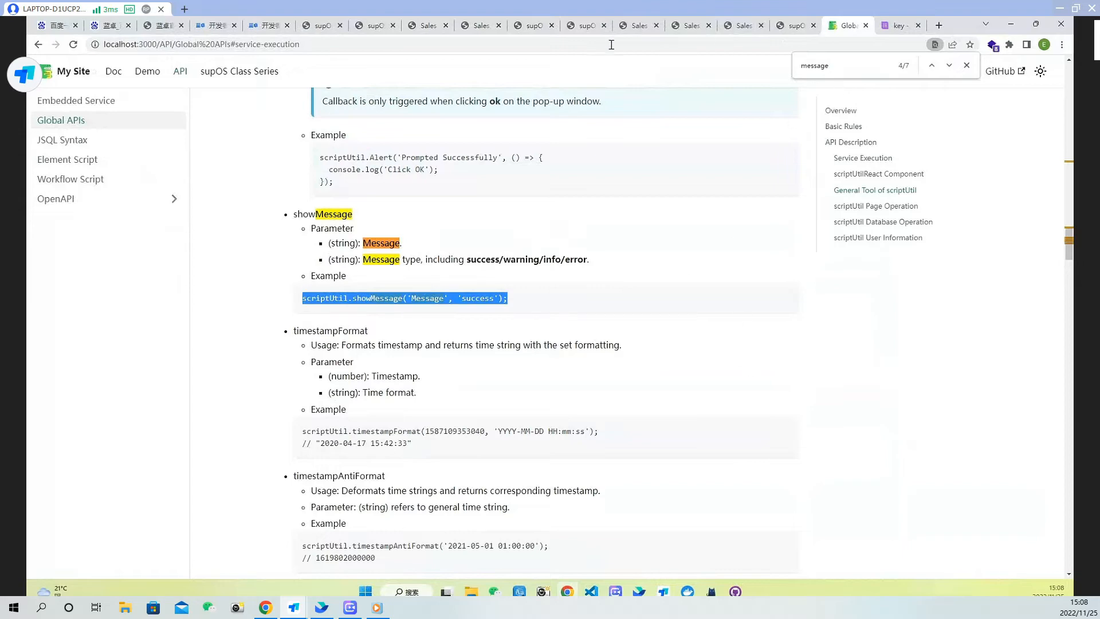
pyautogui.click(475, 26)
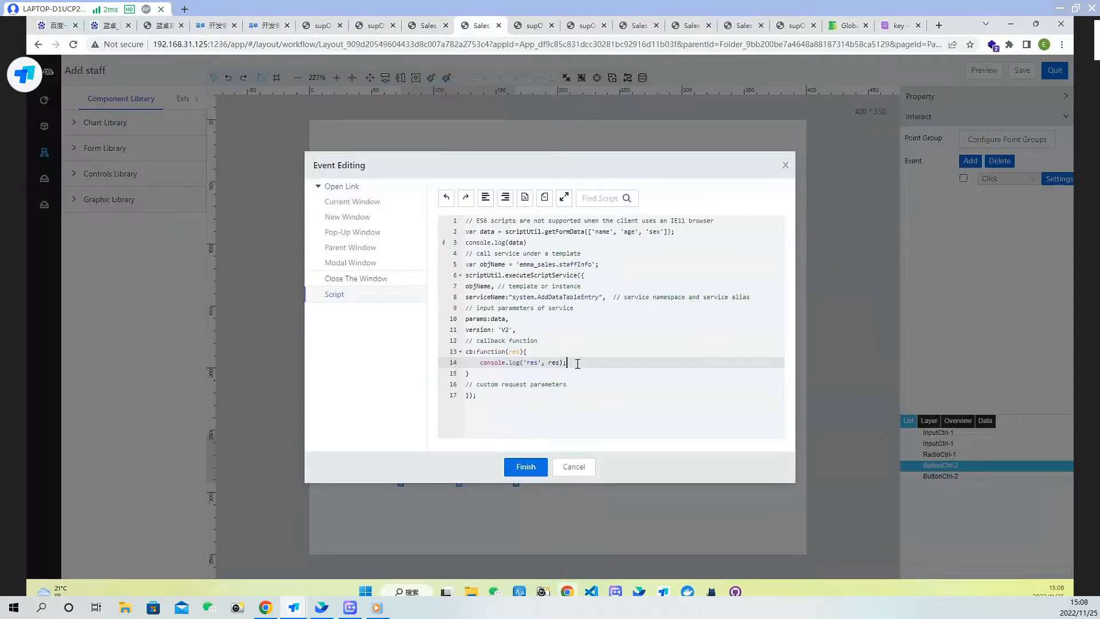
pyautogui.press('Return')
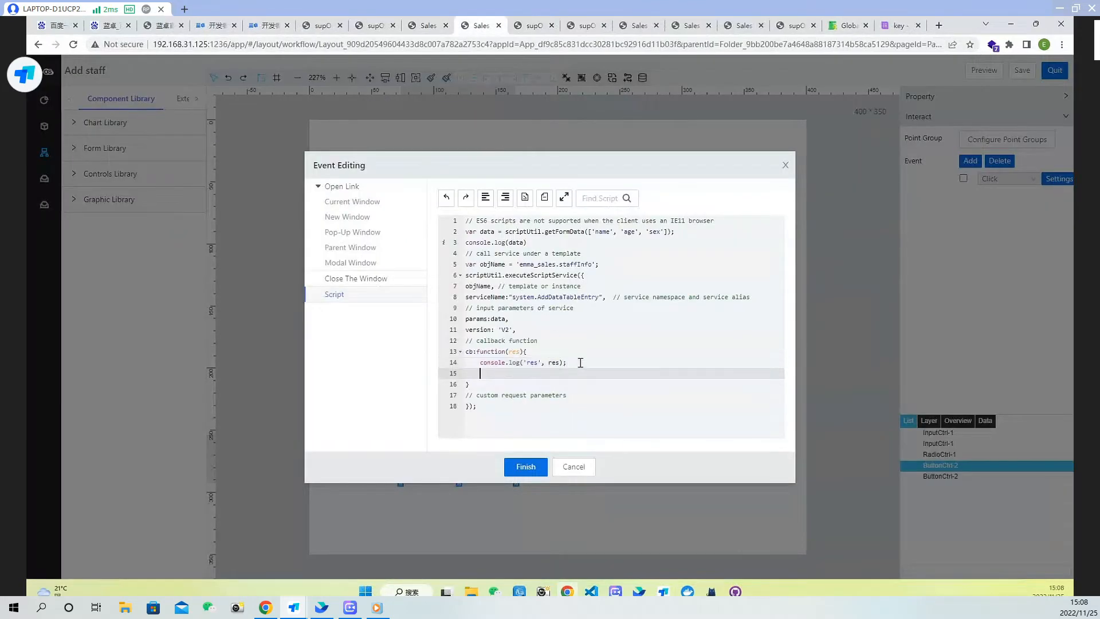
pyautogui.hotkey('ctrl', 'v')
# Change the showMessage text to 'Successfully added' and add a new line below it
pyautogui.doubleClick(574, 373)
pyautogui.write('Su')
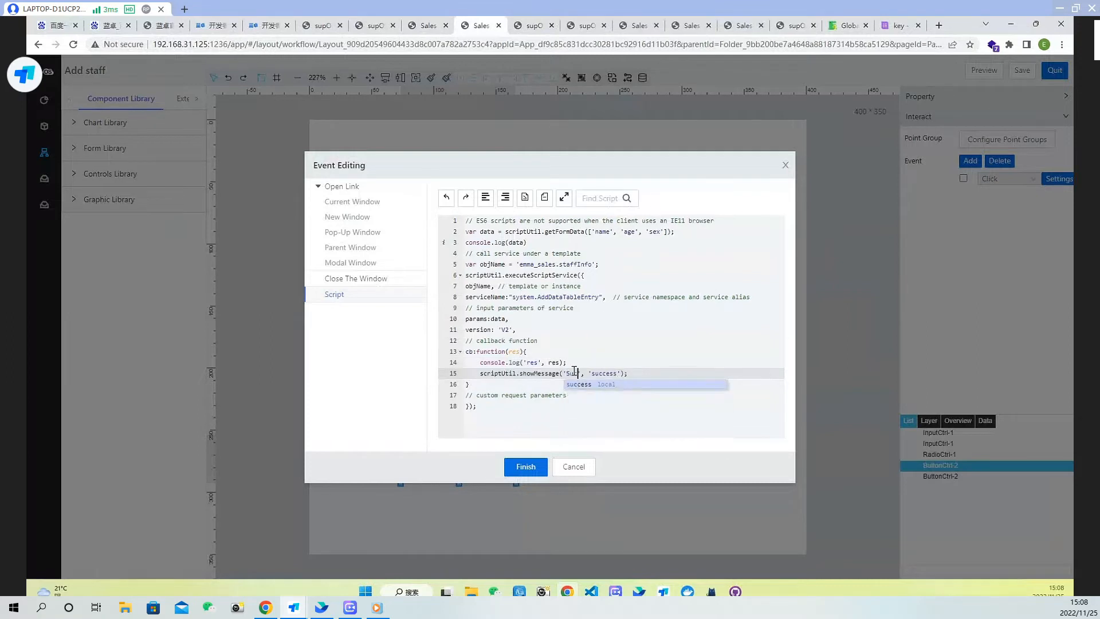
pyautogui.write('ccessfull')
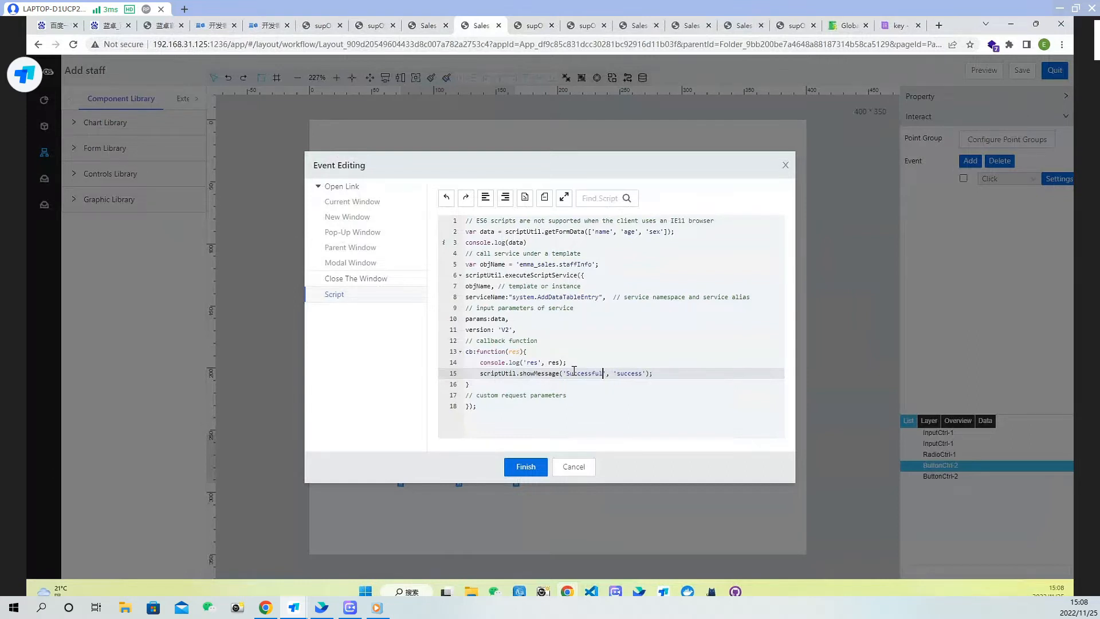
pyautogui.write('y added')
pyautogui.press('Return')
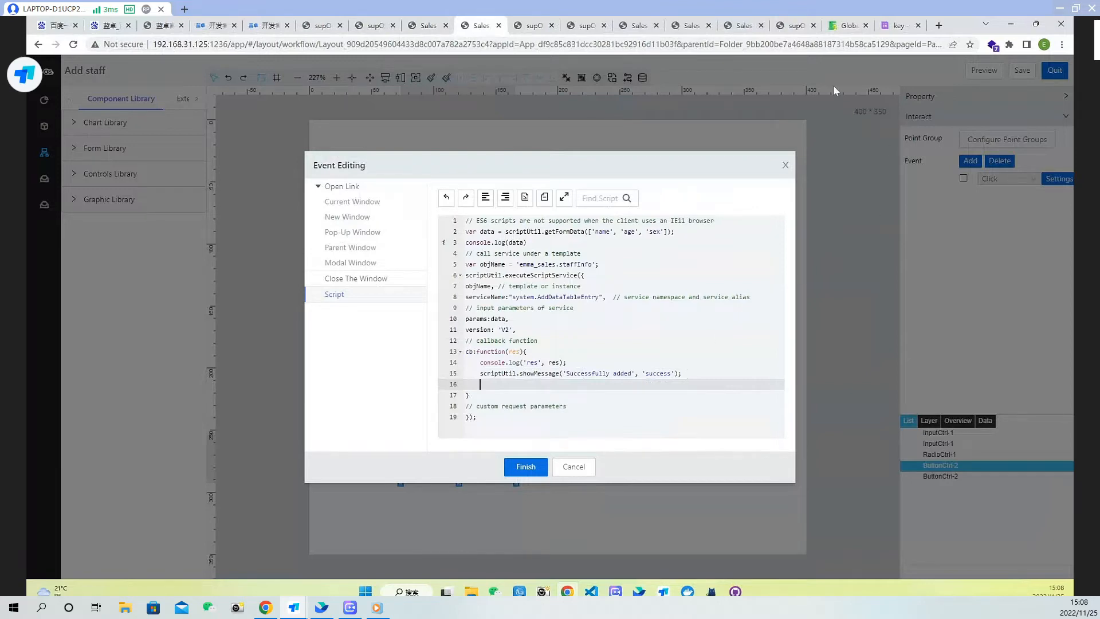
# Search the documentation for the closeModal example, copy it, and paste it into the callback below the showMessage line
pyautogui.click(844, 26)
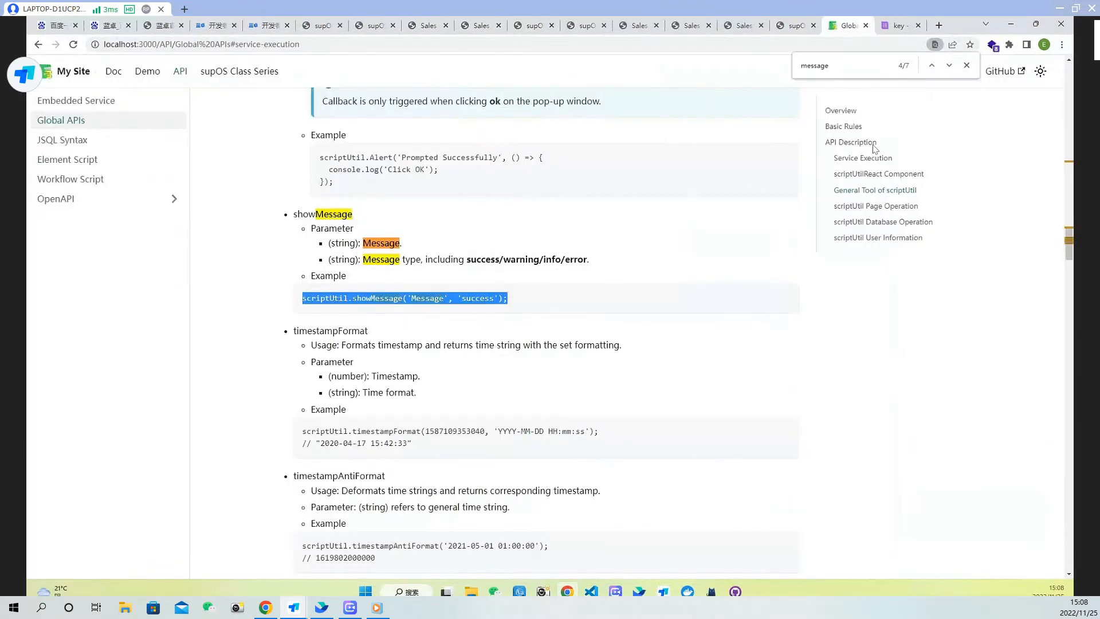
pyautogui.hotkey('ctrl', 'f')
pyautogui.write('close')
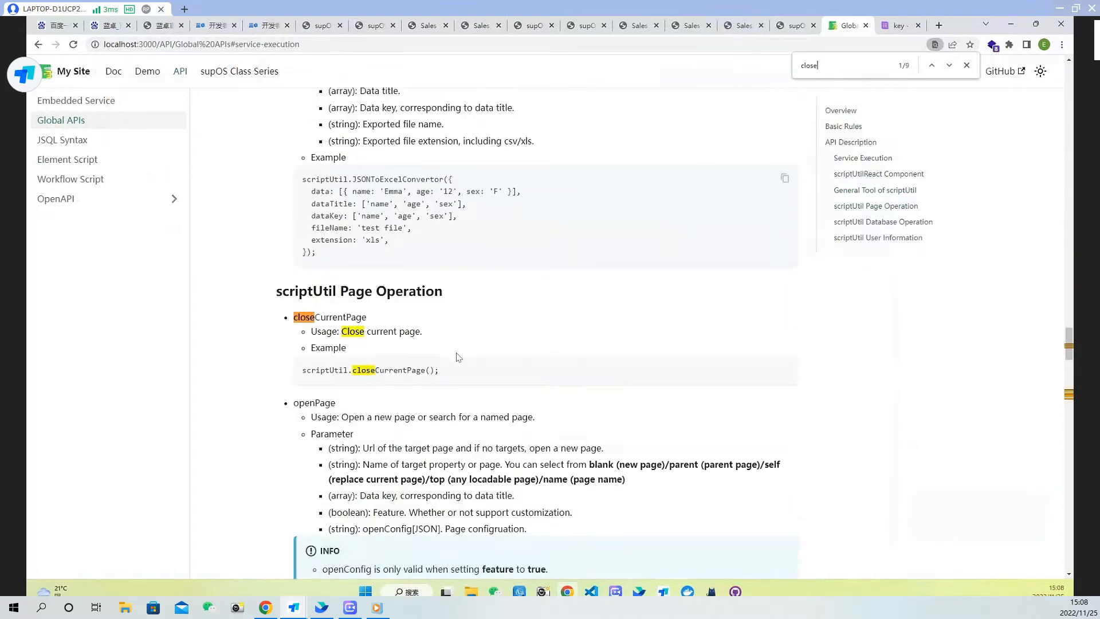
pyautogui.scroll(-3, 460, 357)
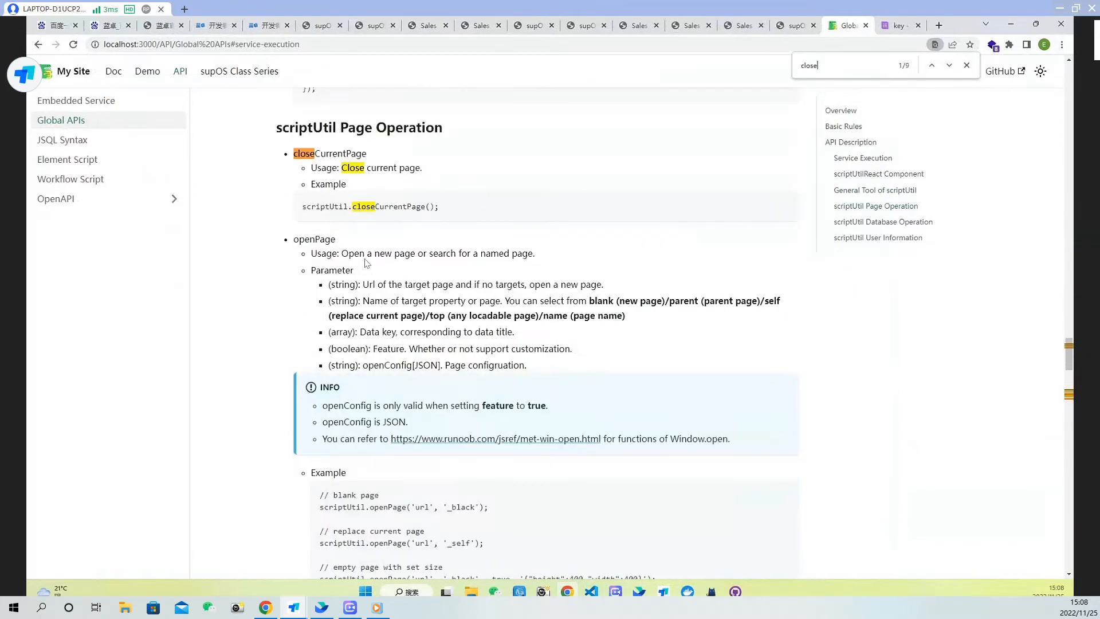
pyautogui.scroll(-8, 401, 345)
pyautogui.scroll(-2, 376, 376)
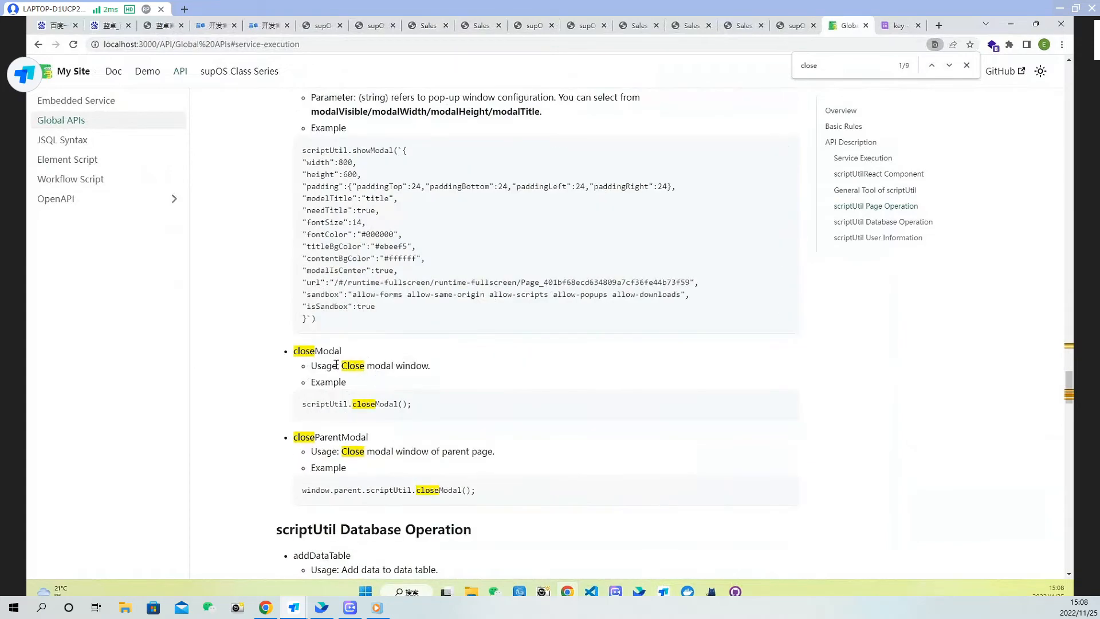
pyautogui.moveTo(414, 405); pyautogui.dragTo(297, 405)
pyautogui.hotkey('ctrl', 'c')
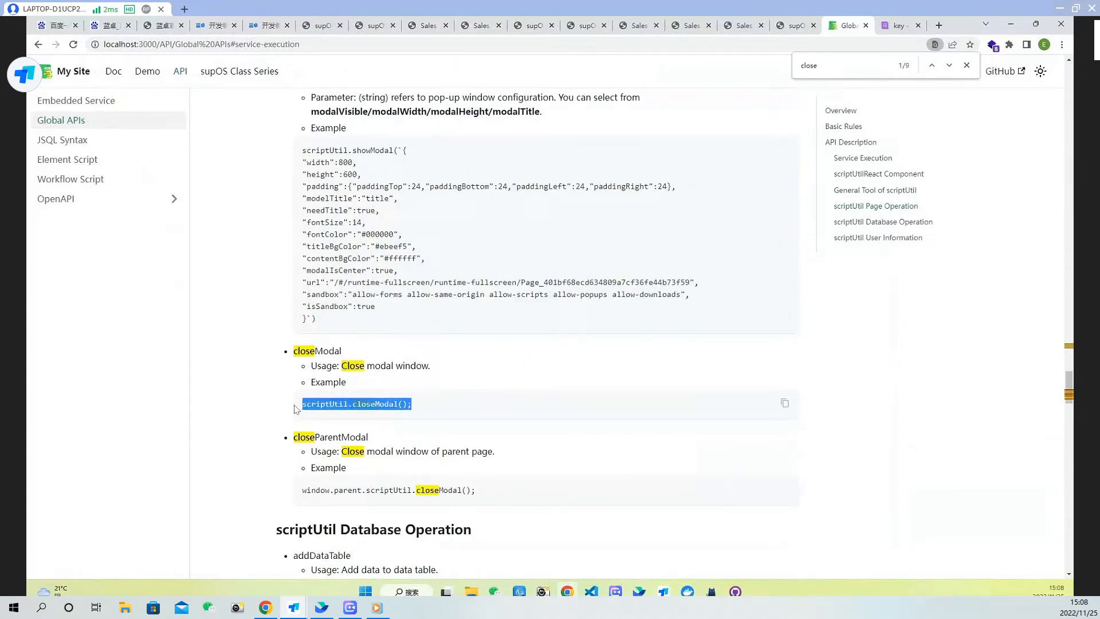
pyautogui.click(485, 26)
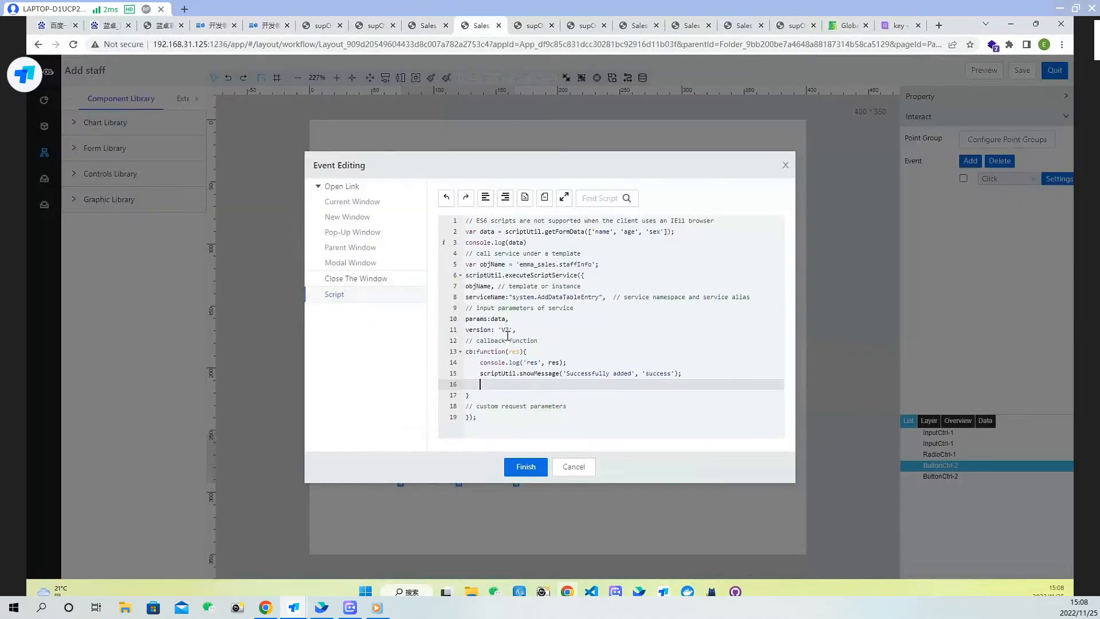
pyautogui.hotkey('ctrl', 'v')
# Prefix both the showMessage and closeModal calls with window.parent
pyautogui.click(480, 373)
pyautogui.write('window')
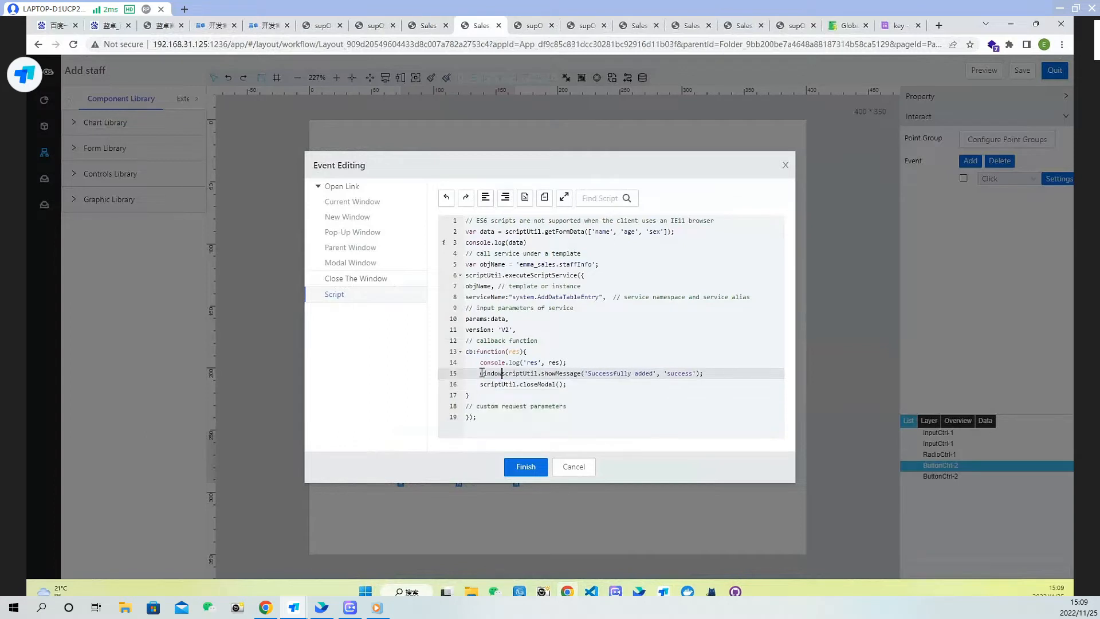
pyautogui.write('.parent.')
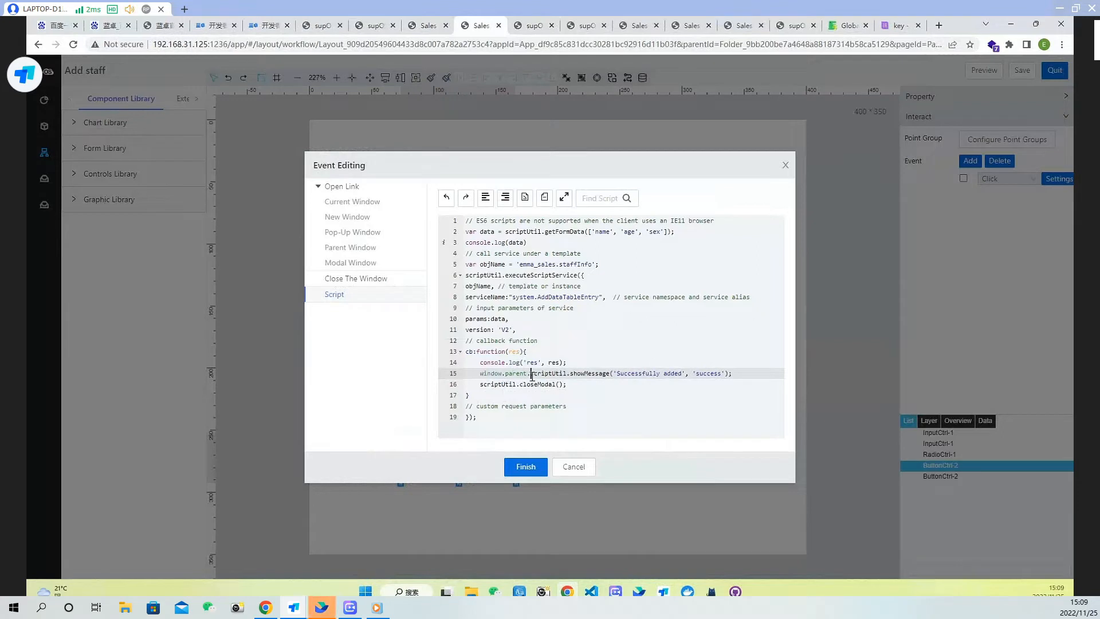
pyautogui.moveTo(526, 373); pyautogui.dragTo(480, 373)
pyautogui.hotkey('ctrl', 'c')
pyautogui.click(481, 384)
pyautogui.hotkey('ctrl', 'v')
pyautogui.write('.')
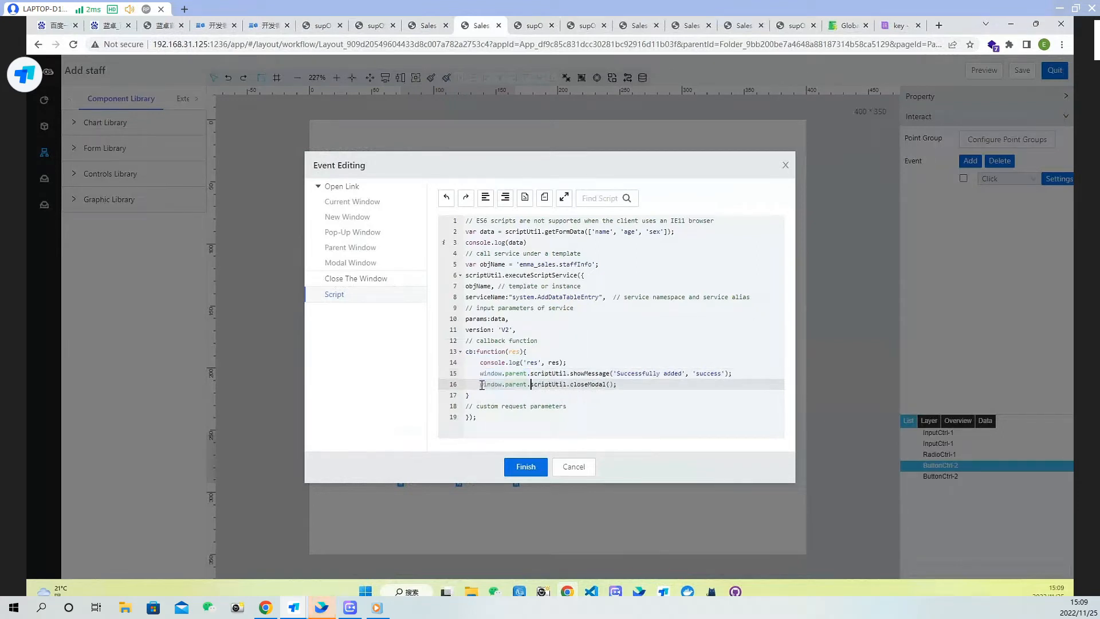
# Finish the script editing and save the Add staff page
pyautogui.click(629, 388)
pyautogui.click(525, 467)
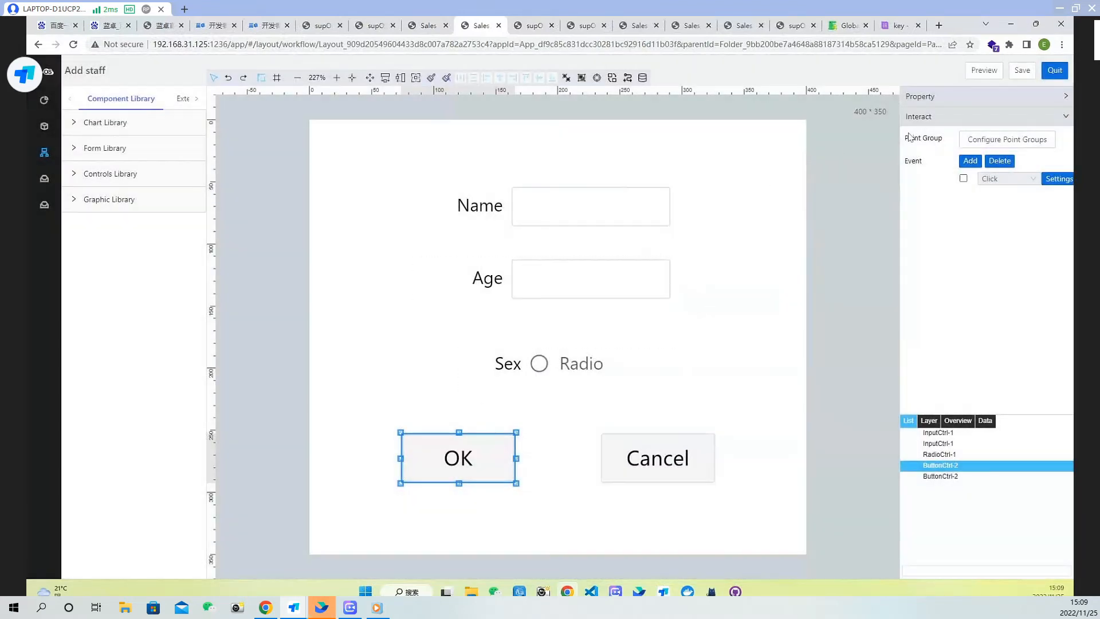
pyautogui.click(1023, 71)
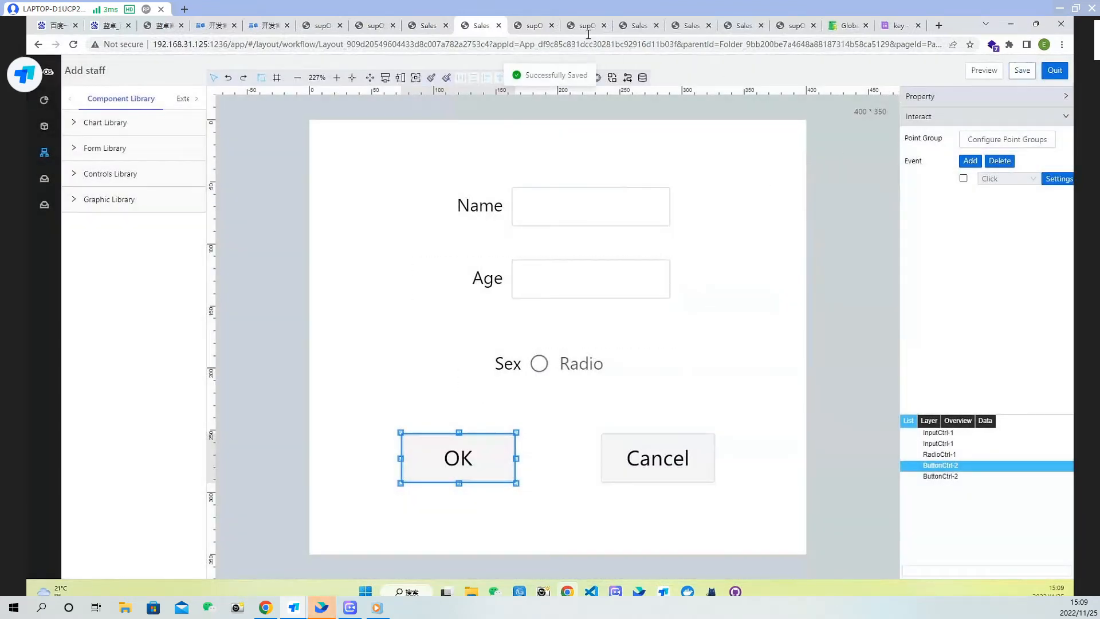
# Refresh the staff info runtime page, submit a new staff entry through Add Staff, and refresh to check the table
pyautogui.click(541, 24)
pyautogui.click(72, 44)
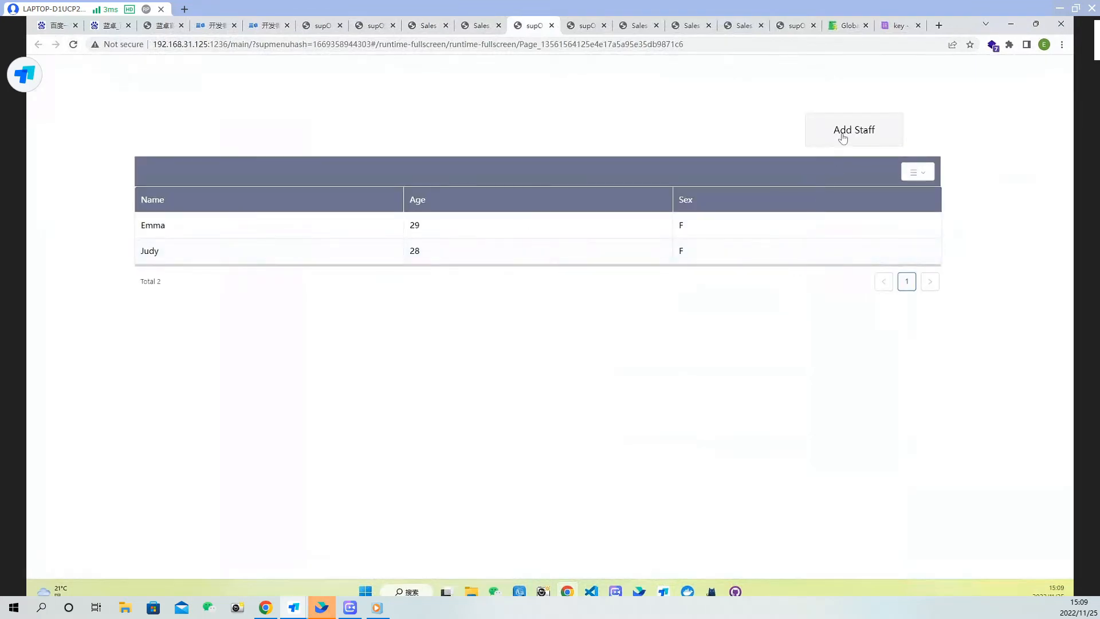
pyautogui.click(842, 138)
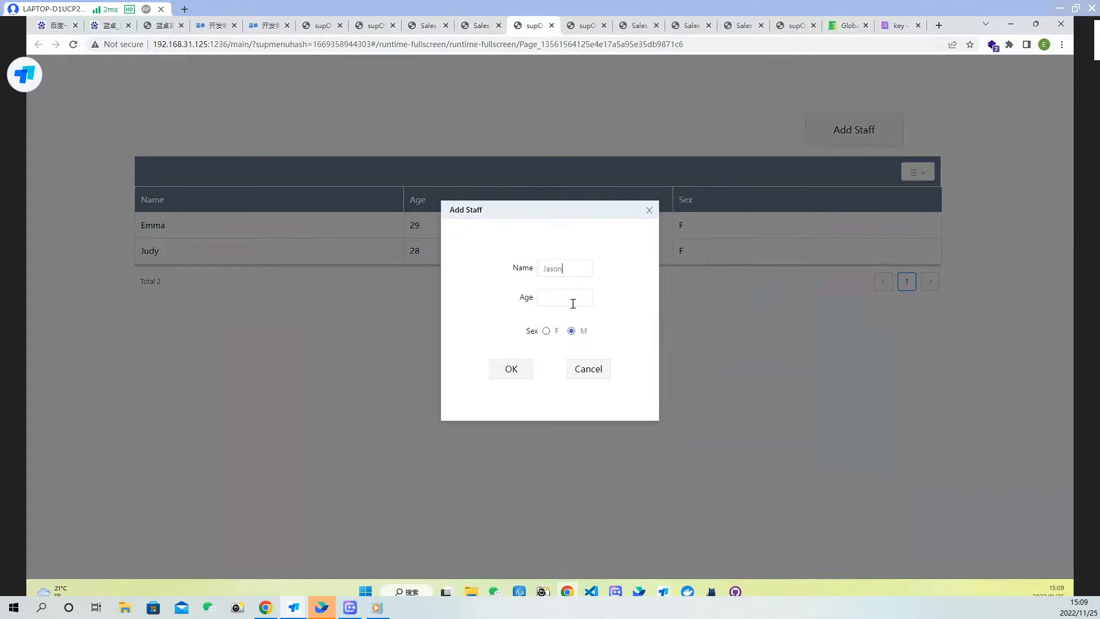
pyautogui.click(511, 370)
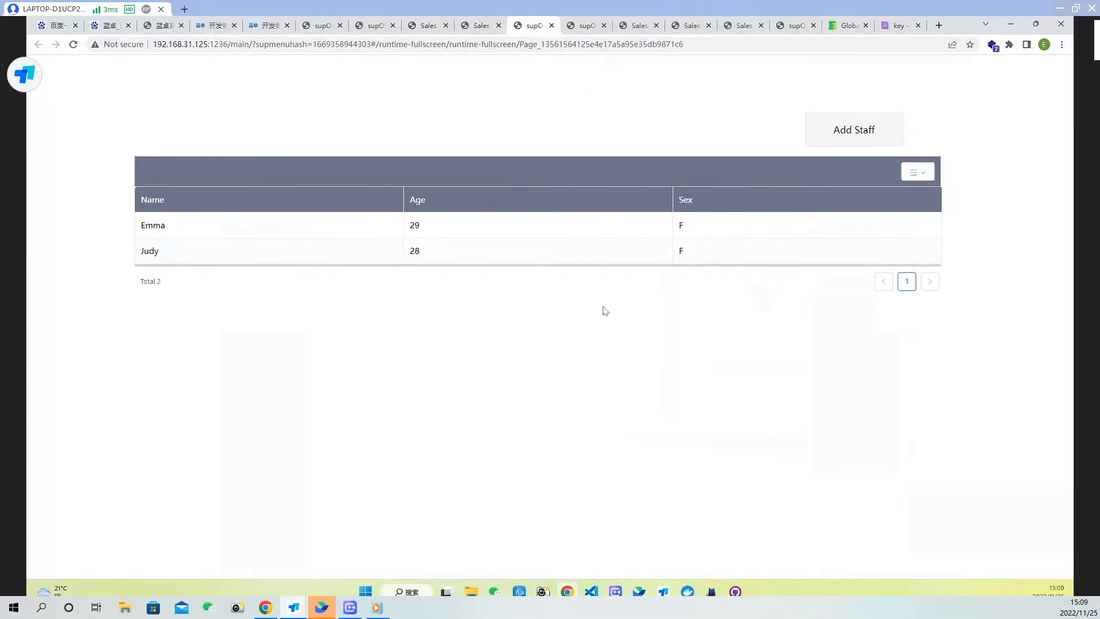
pyautogui.click(73, 46)
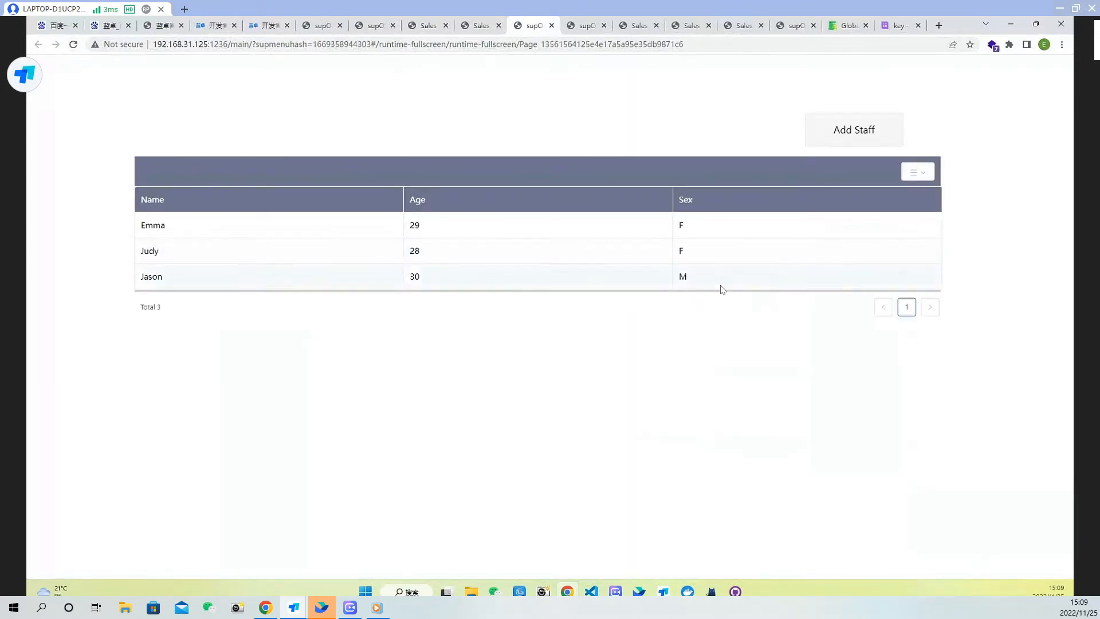
# Reopen the OK button's script and insert a blank line after the console.log in the callback
pyautogui.click(485, 26)
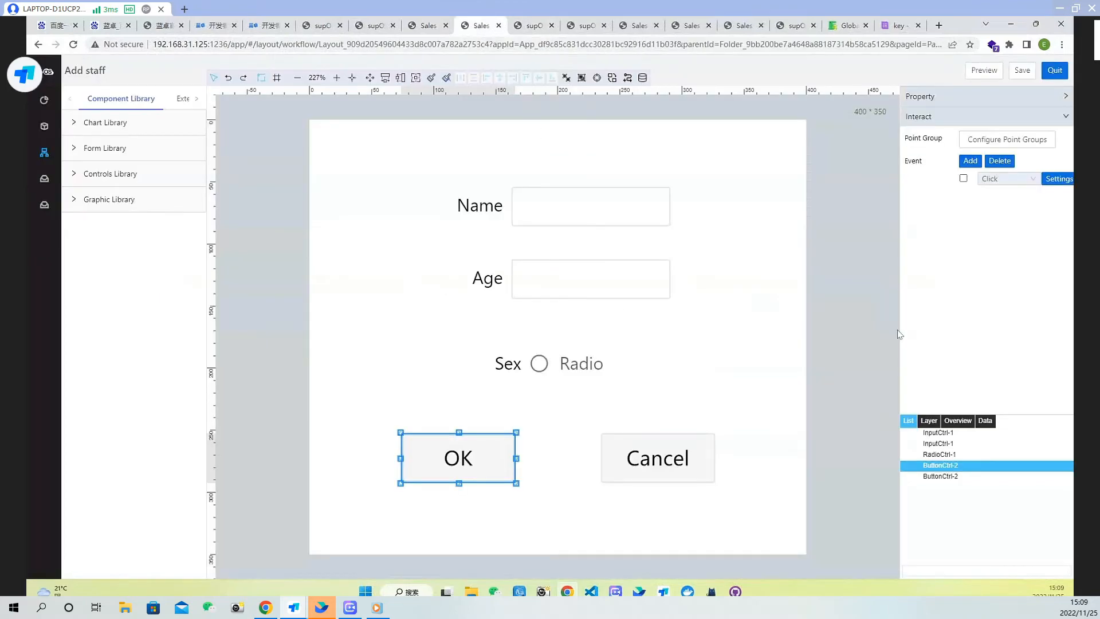
pyautogui.click(1058, 179)
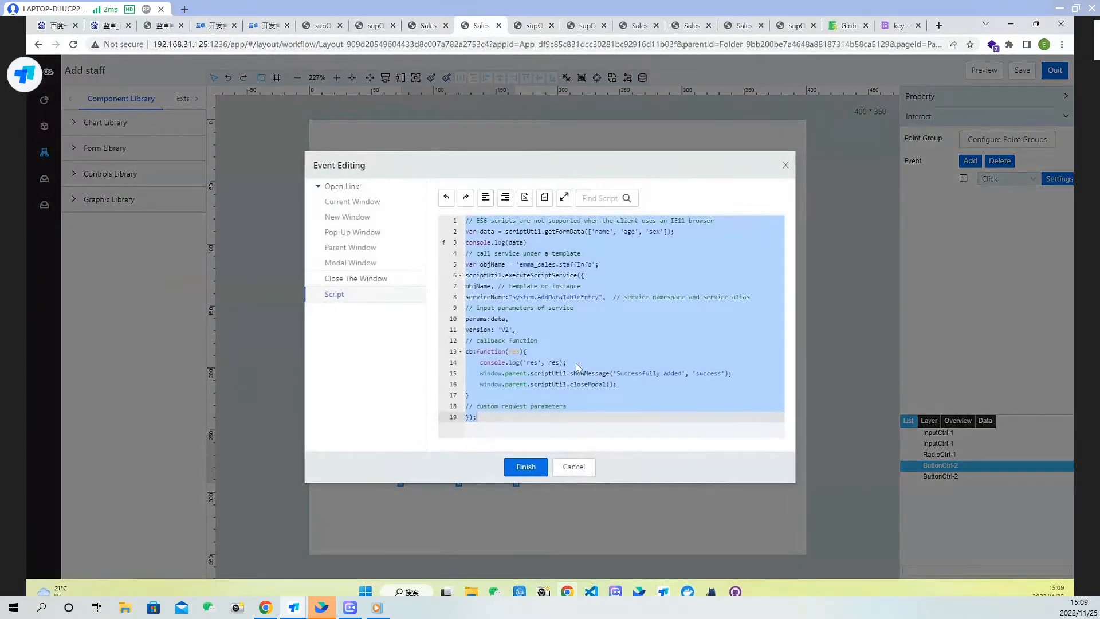
pyautogui.click(576, 362)
pyautogui.press('Return')
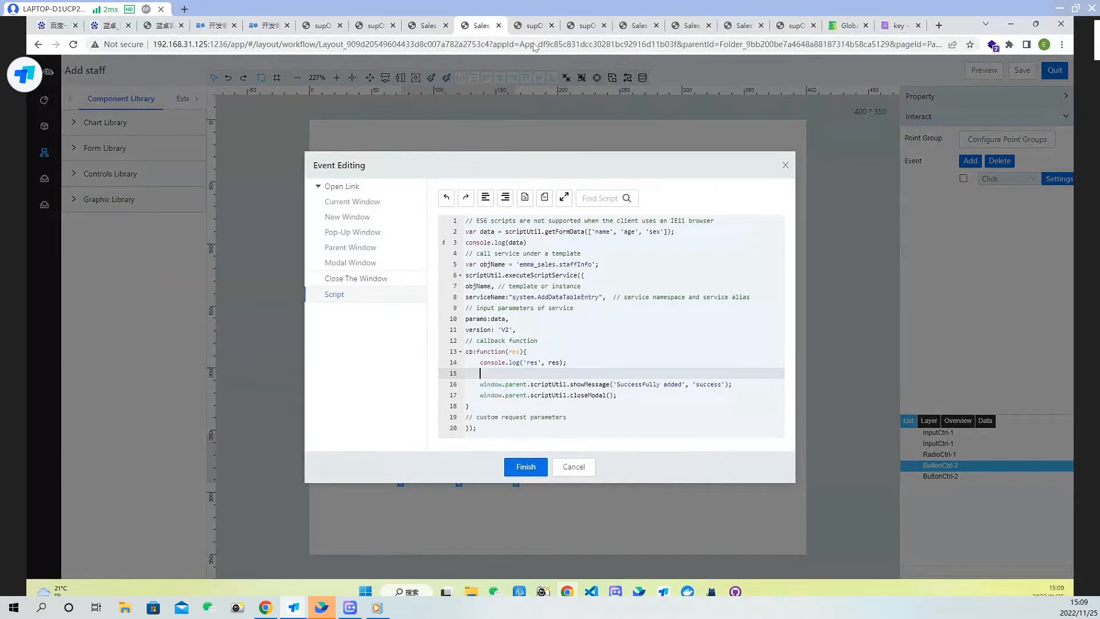
# Copy the table 'Get data again' reload example from the Element Script documentation and paste it into the callback
pyautogui.click(849, 25)
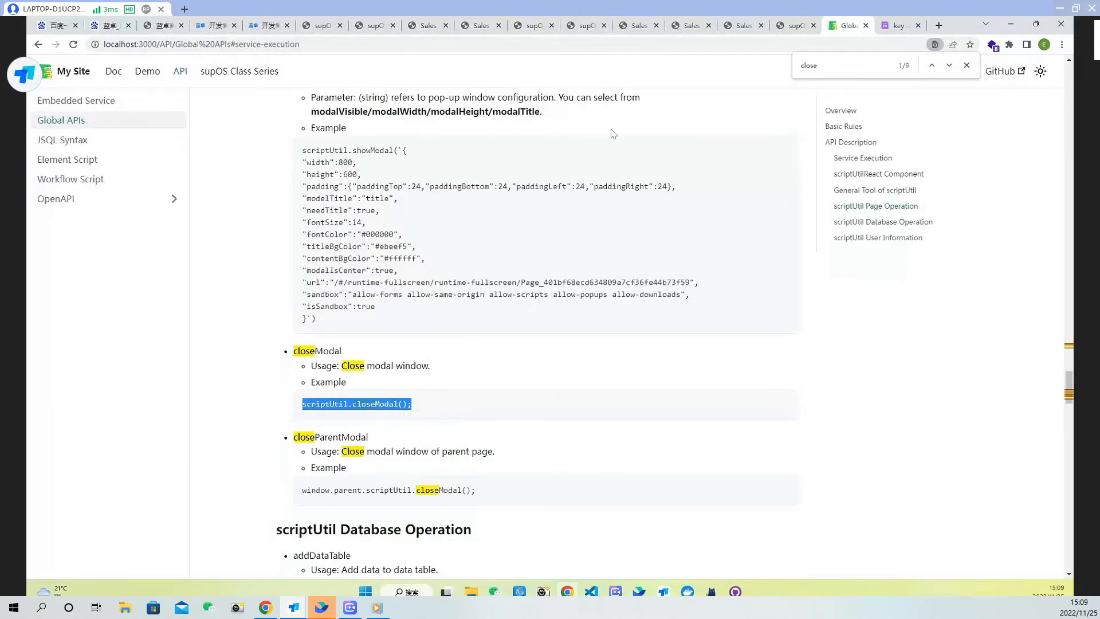
pyautogui.click(83, 165)
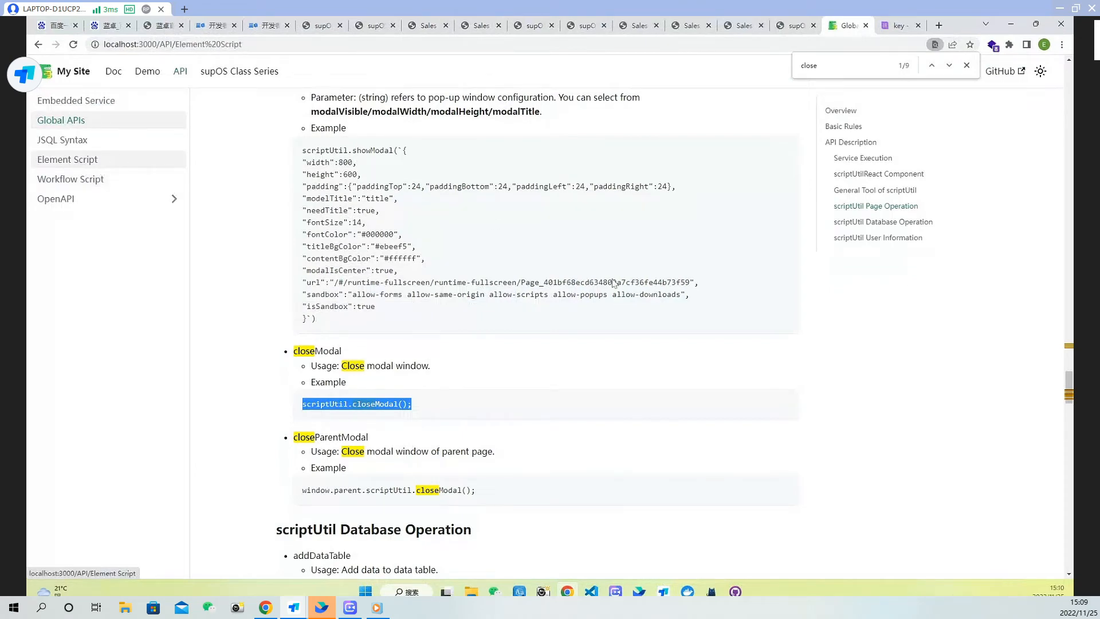
pyautogui.scroll(-5, 919, 371)
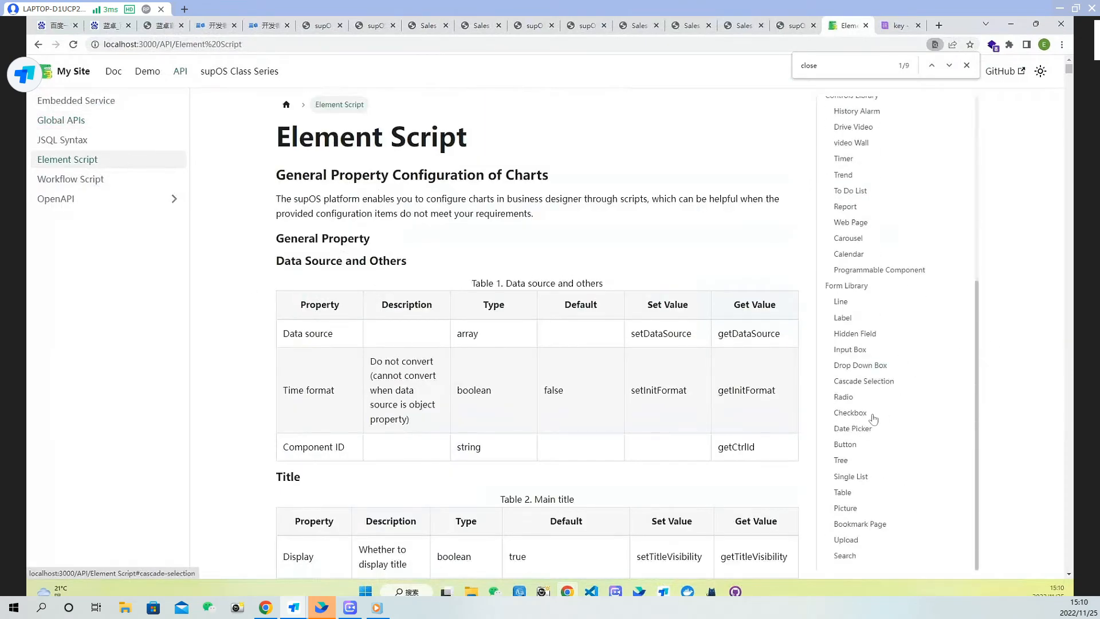
pyautogui.click(853, 496)
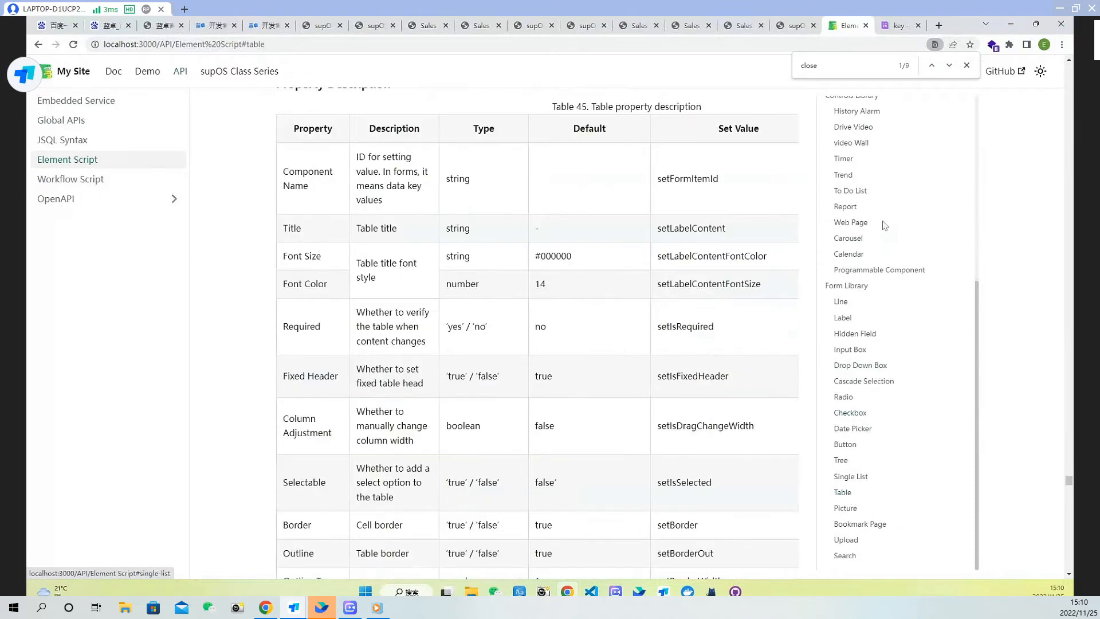
pyautogui.scroll(-5, 1019, 231)
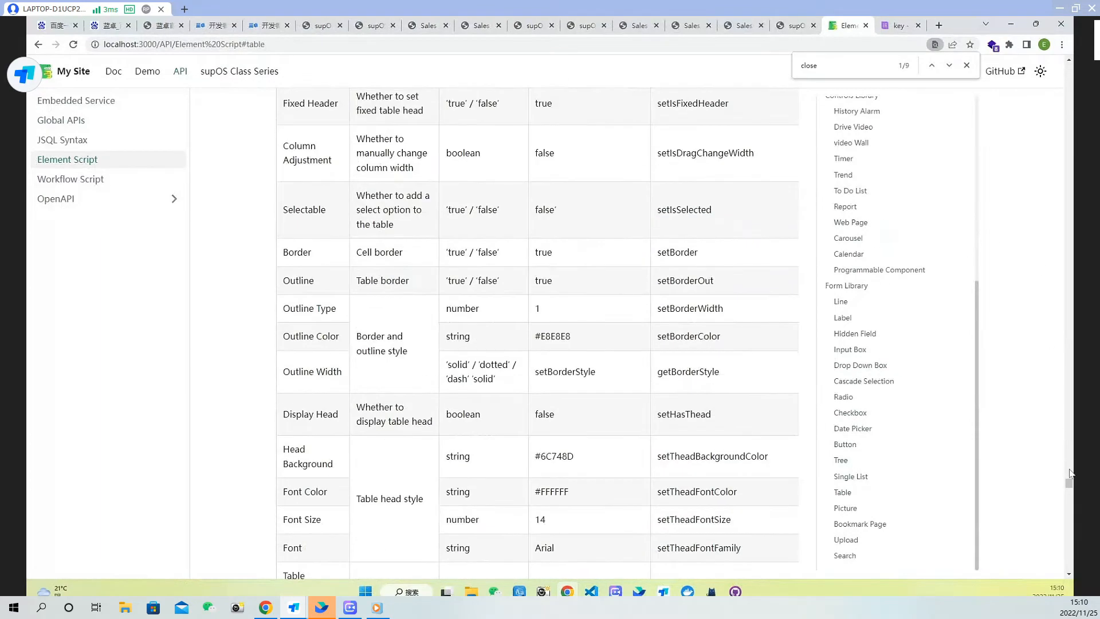
pyautogui.scroll(-20, 595, 367)
pyautogui.scroll(-15, 597, 363)
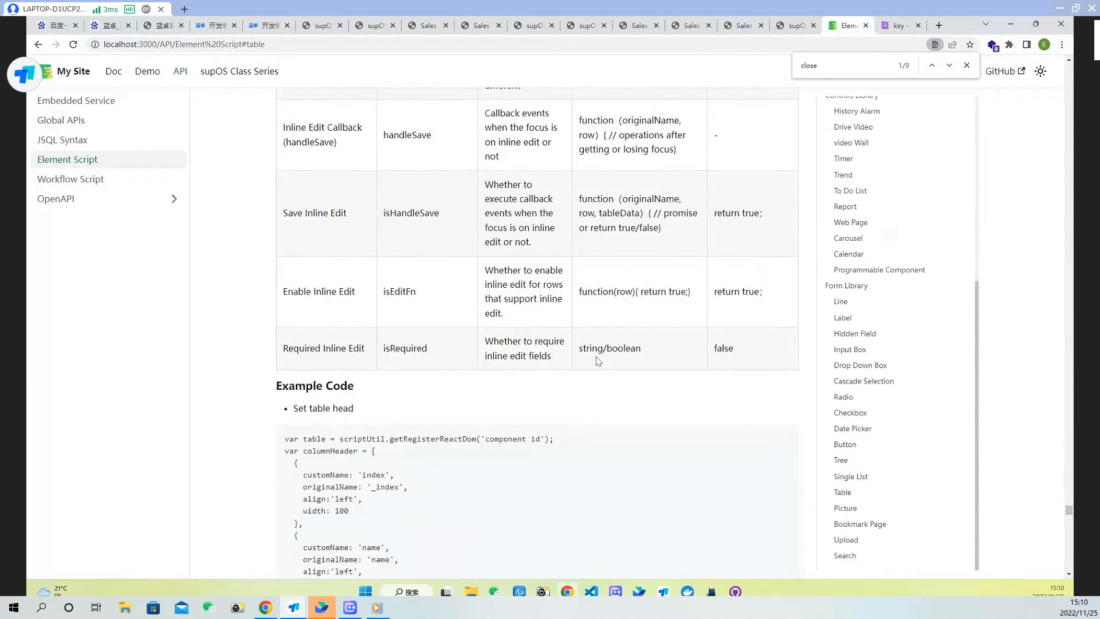
pyautogui.scroll(4, 451, 305)
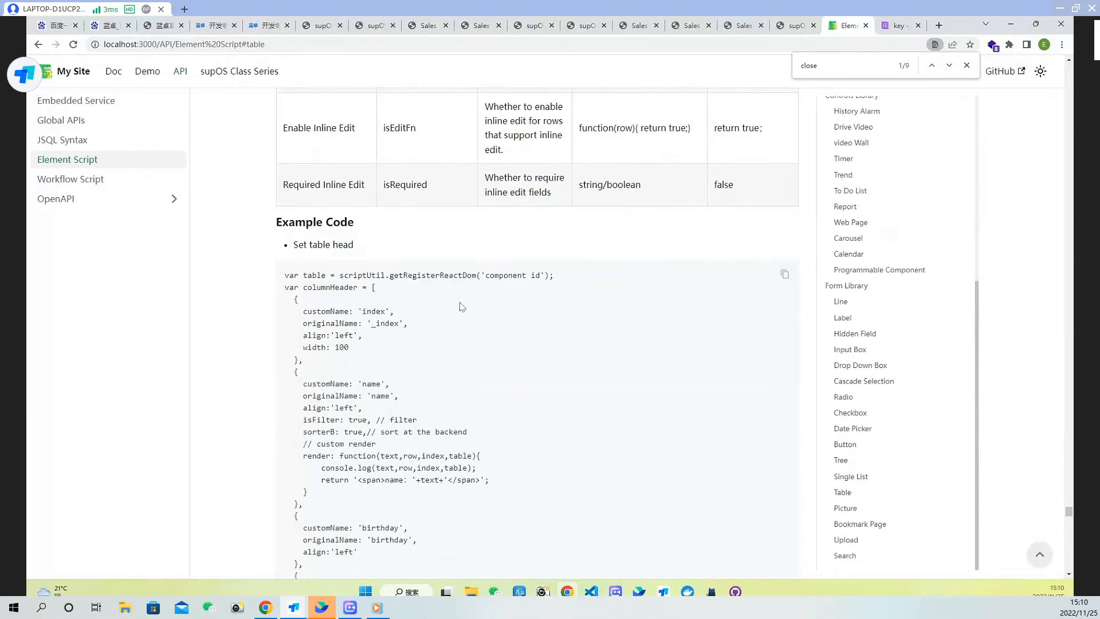
pyautogui.scroll(-8, 545, 364)
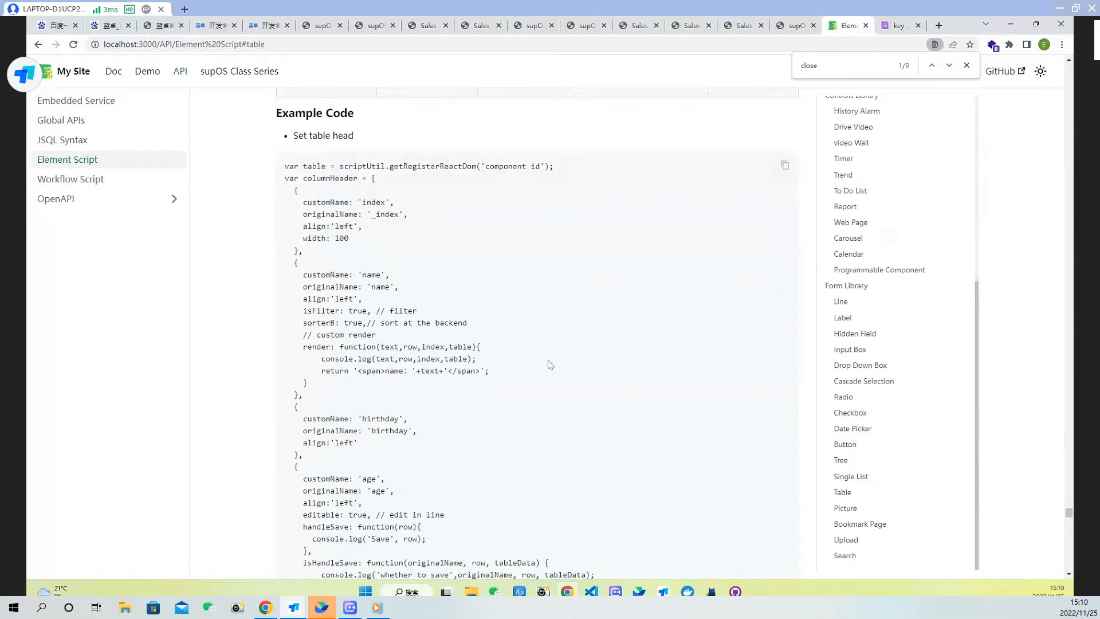
pyautogui.scroll(-15, 549, 364)
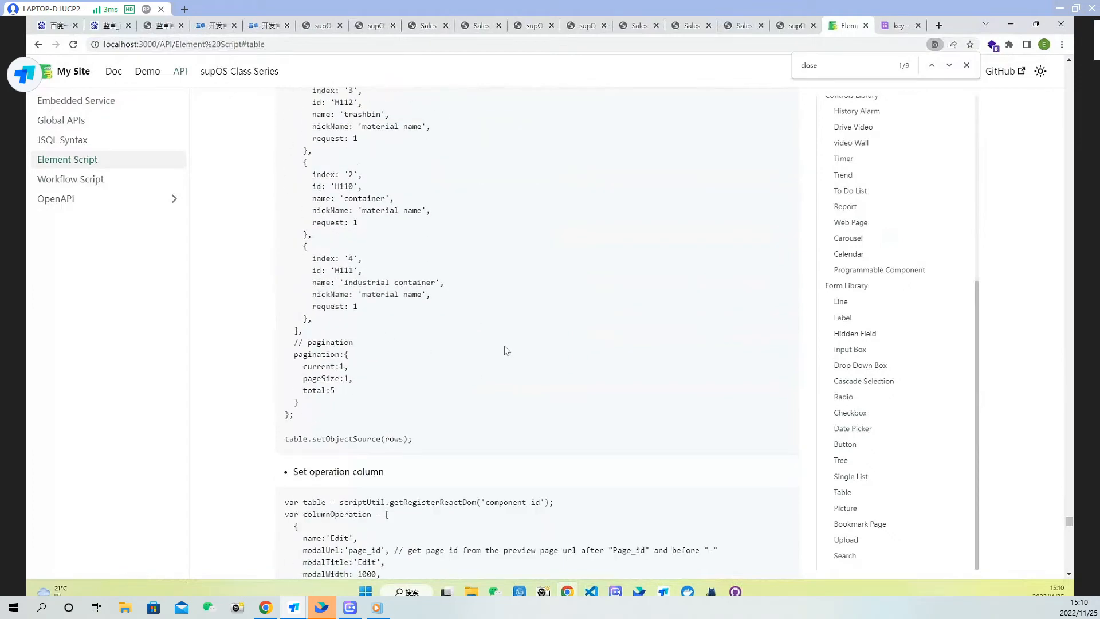
pyautogui.scroll(-18, 507, 350)
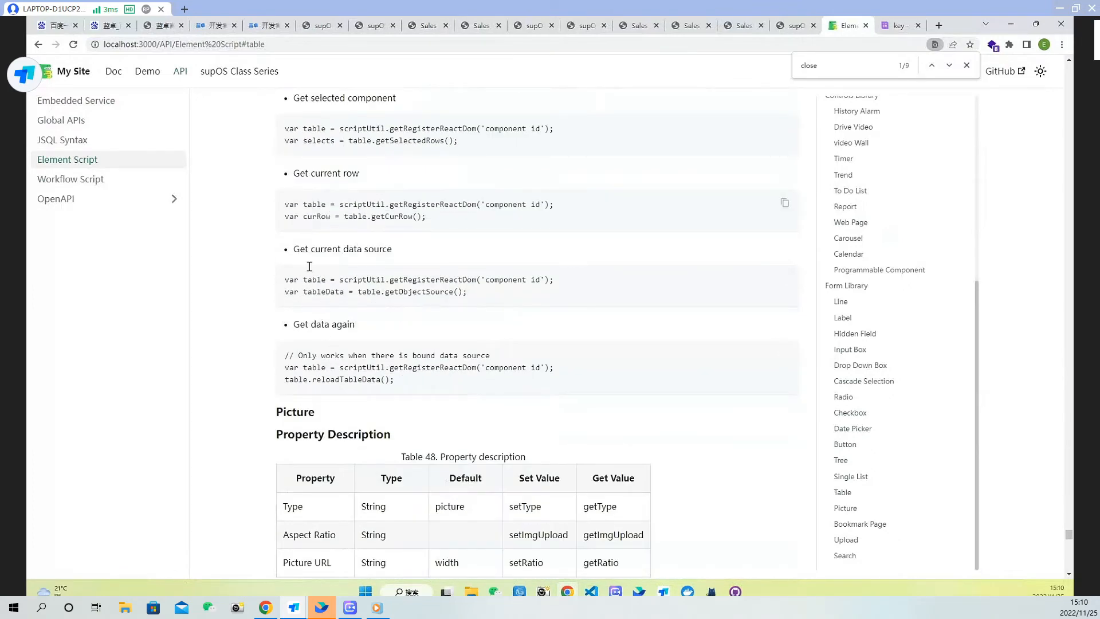
pyautogui.moveTo(405, 383); pyautogui.dragTo(282, 367)
pyautogui.hotkey('ctrl', 'c')
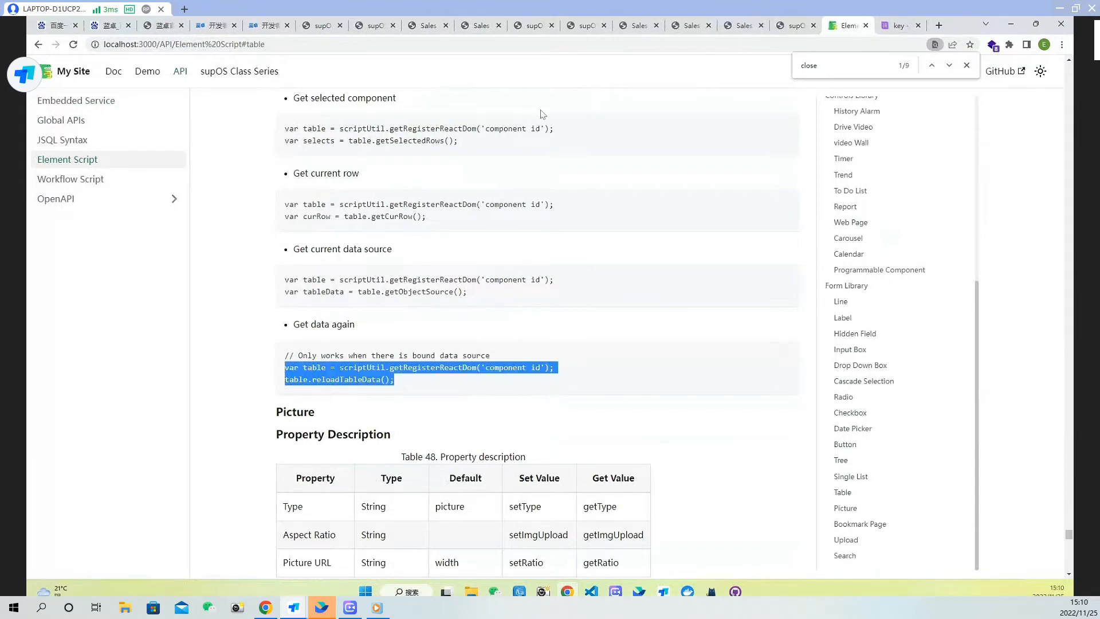
pyautogui.click(427, 27)
pyautogui.click(478, 25)
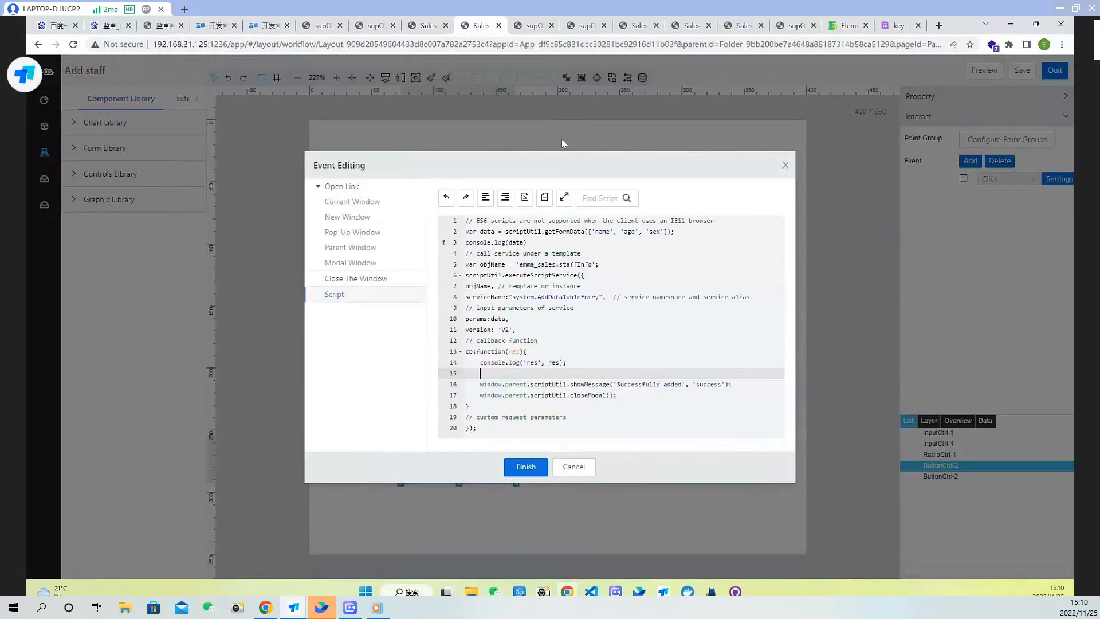
pyautogui.hotkey('ctrl', 'v')
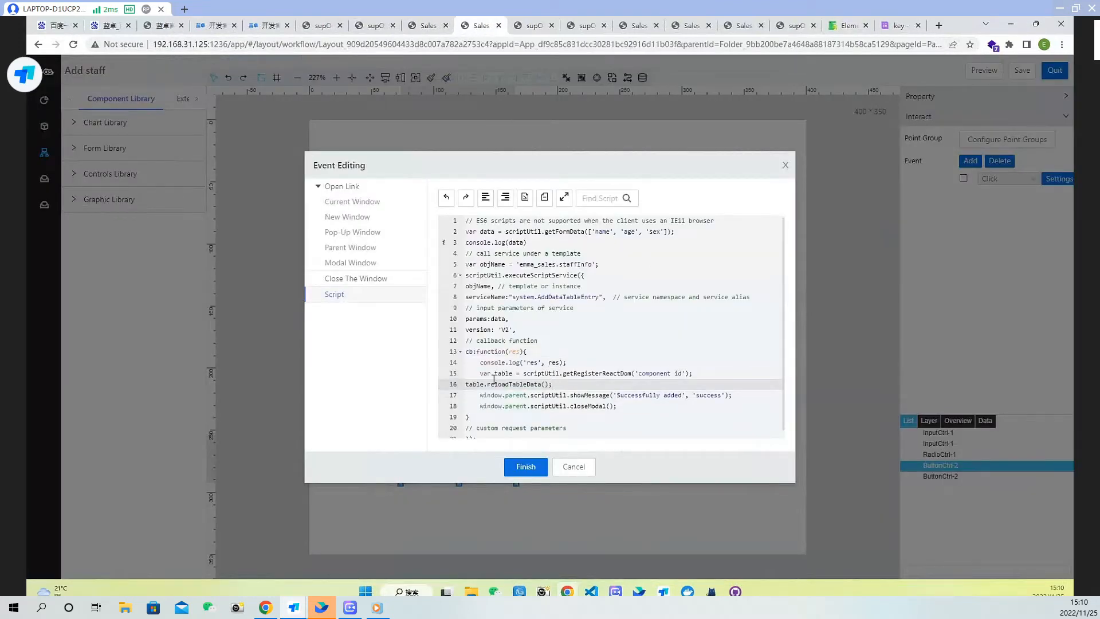
# Indent the pasted table reload code and finish the script editing
pyautogui.press('Tab')
pyautogui.doubleClick(660, 376)
pyautogui.click(683, 376)
pyautogui.moveTo(683, 374); pyautogui.dragTo(641, 374)
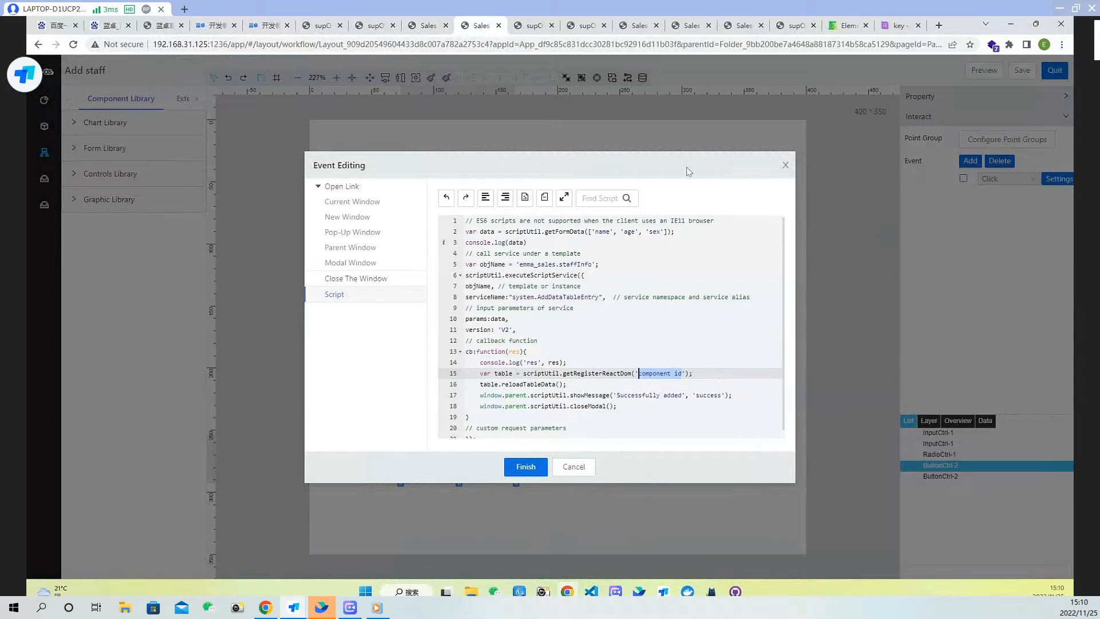
pyautogui.click(526, 468)
# Quit the Add staff editor and open the staff info page for editing
pyautogui.click(1054, 71)
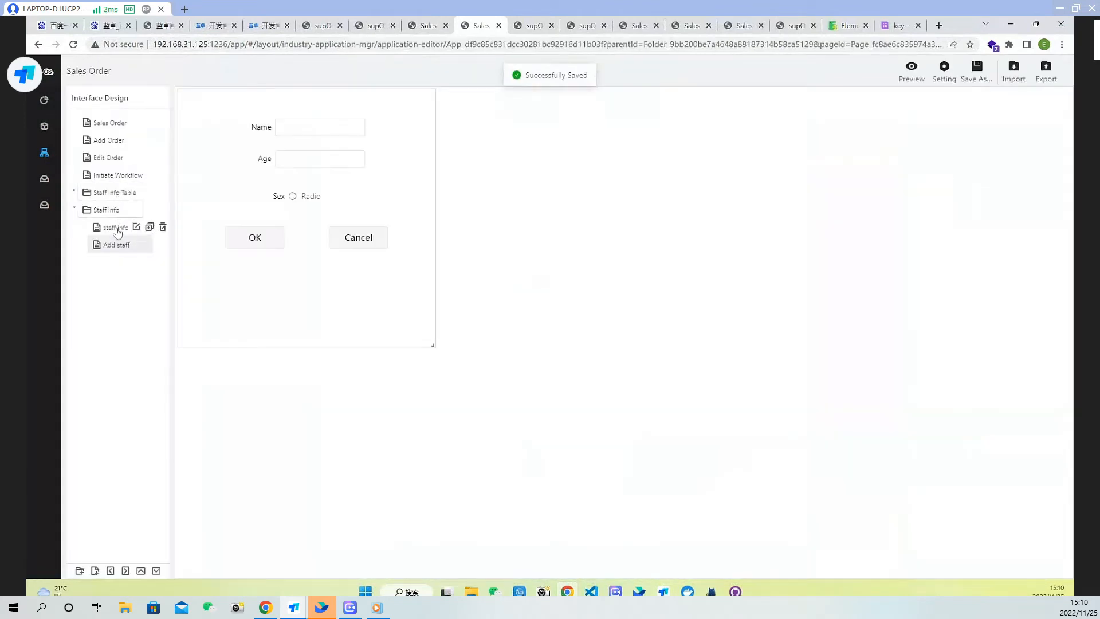
pyautogui.click(117, 228)
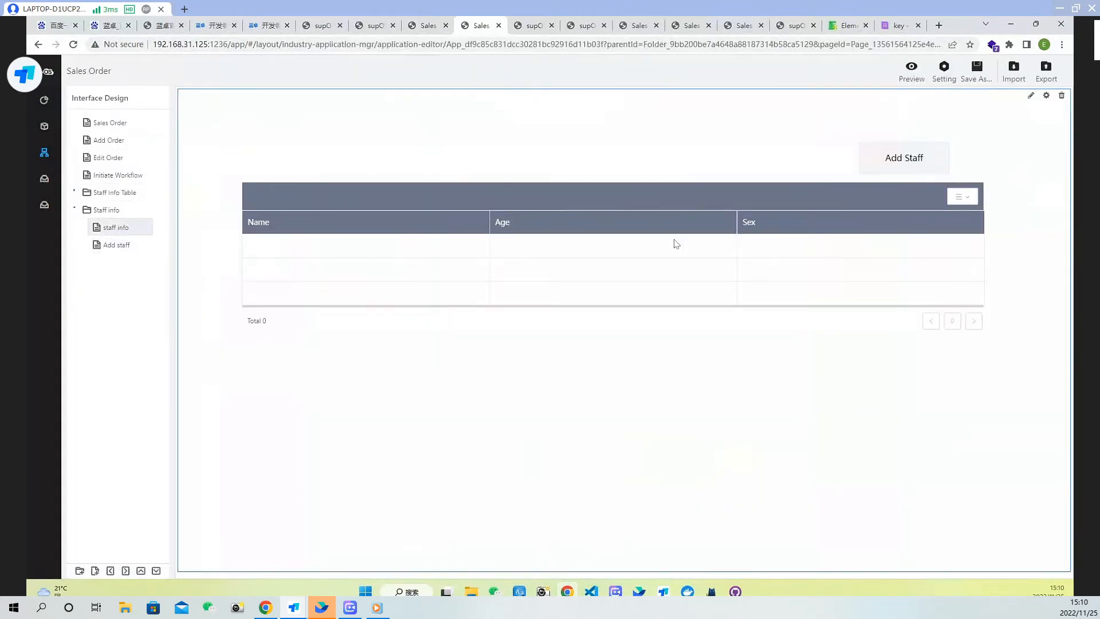
pyautogui.doubleClick(667, 241)
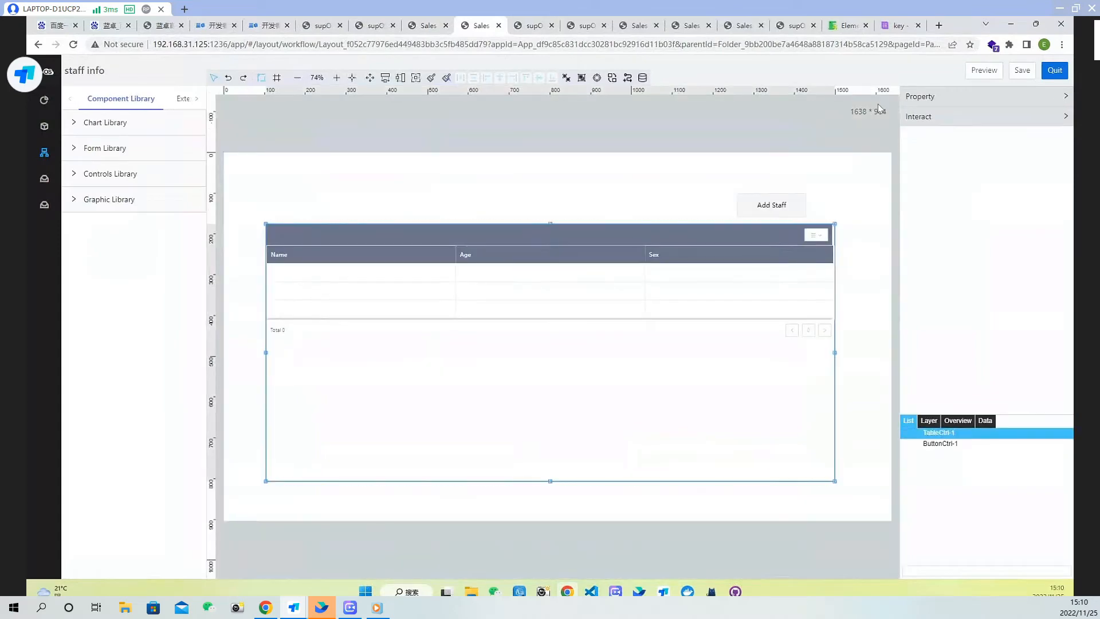
# Copy the staff table's component name from its properties, then quit the staff info editor and confirm exiting without saving
pyautogui.click(949, 98)
pyautogui.moveTo(1027, 137); pyautogui.dragTo(943, 137)
pyautogui.hotkey('ctrl', 'c')
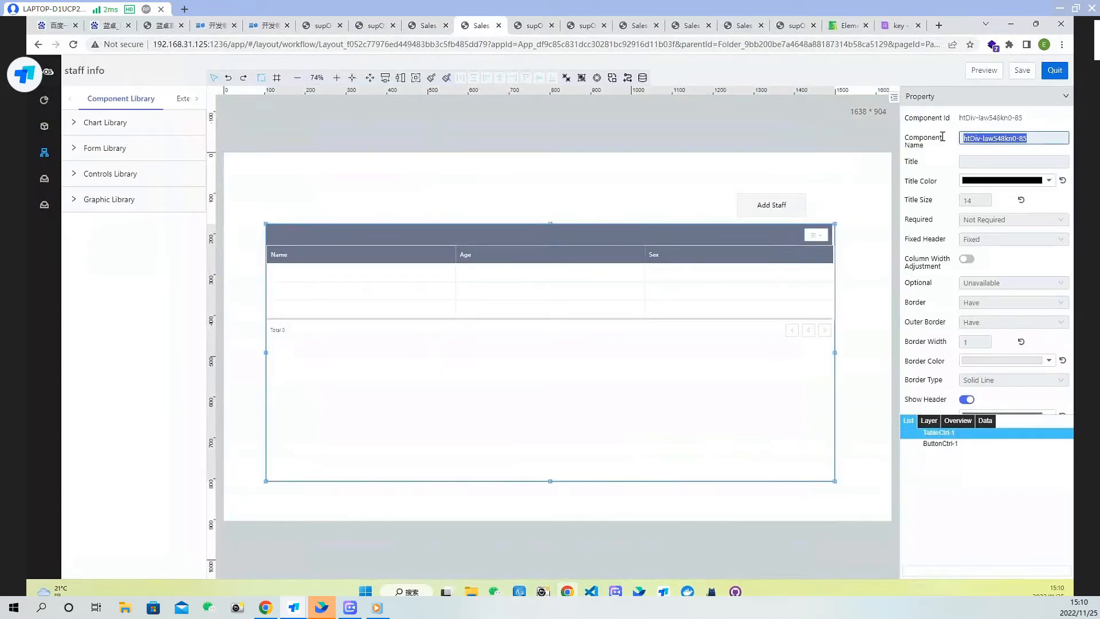
pyautogui.click(1055, 70)
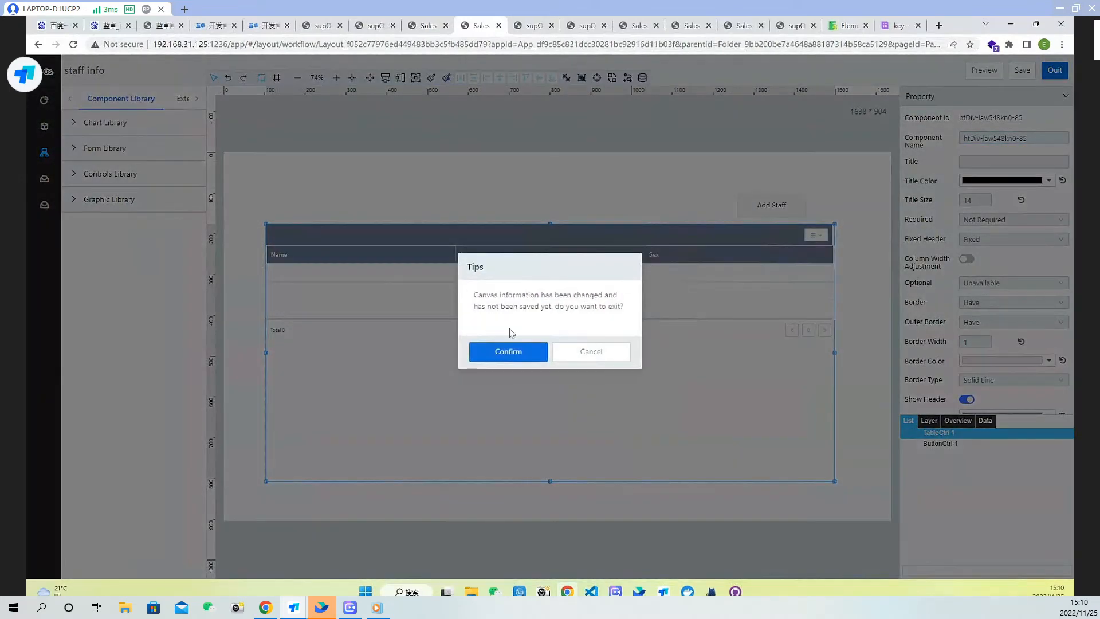
pyautogui.click(515, 348)
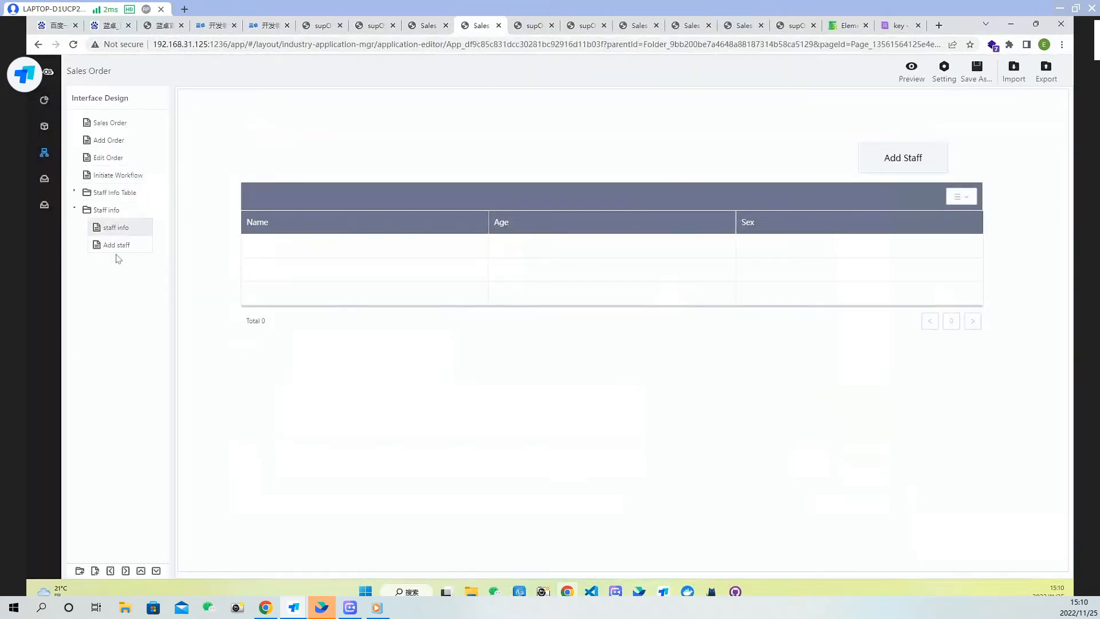
# Open the Add staff page for editing and open the OK button's click event script
pyautogui.click(116, 248)
pyautogui.doubleClick(398, 278)
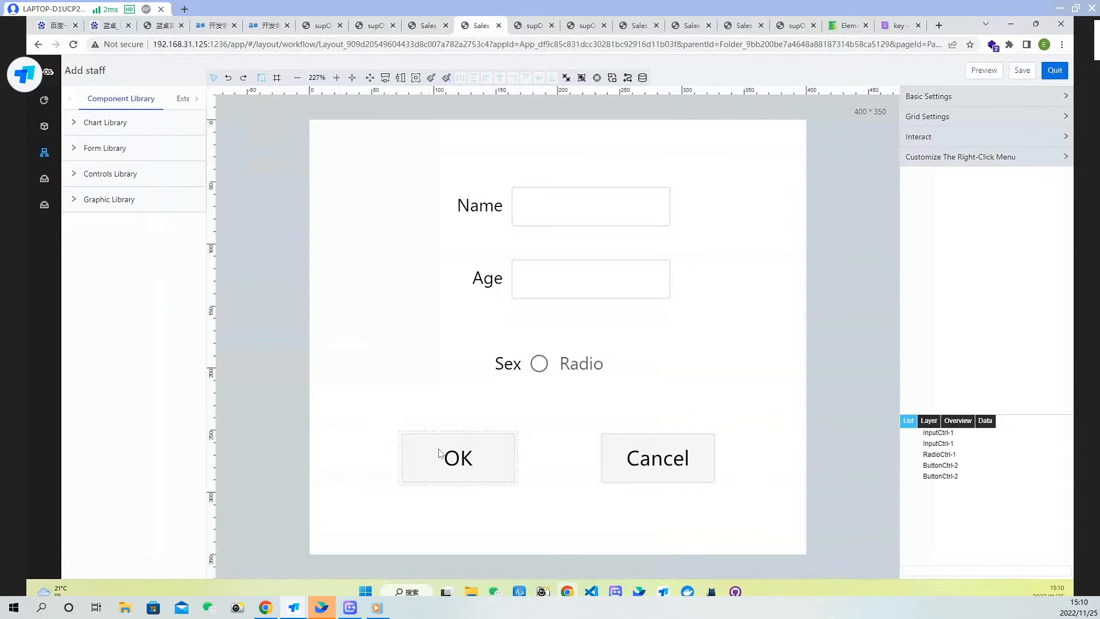
pyautogui.click(439, 453)
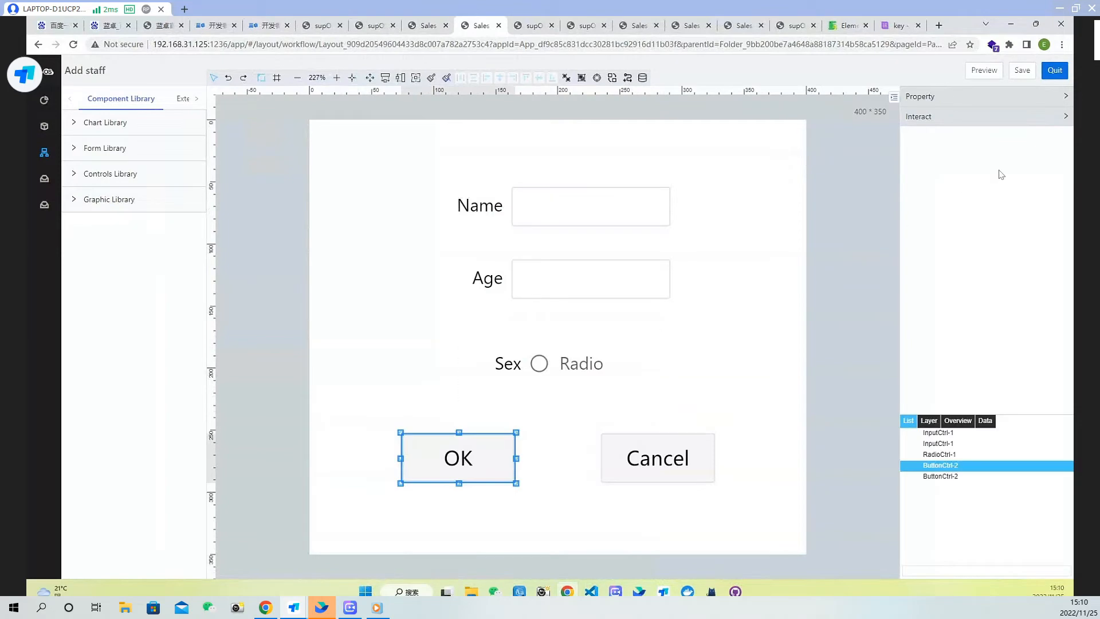
pyautogui.click(1003, 123)
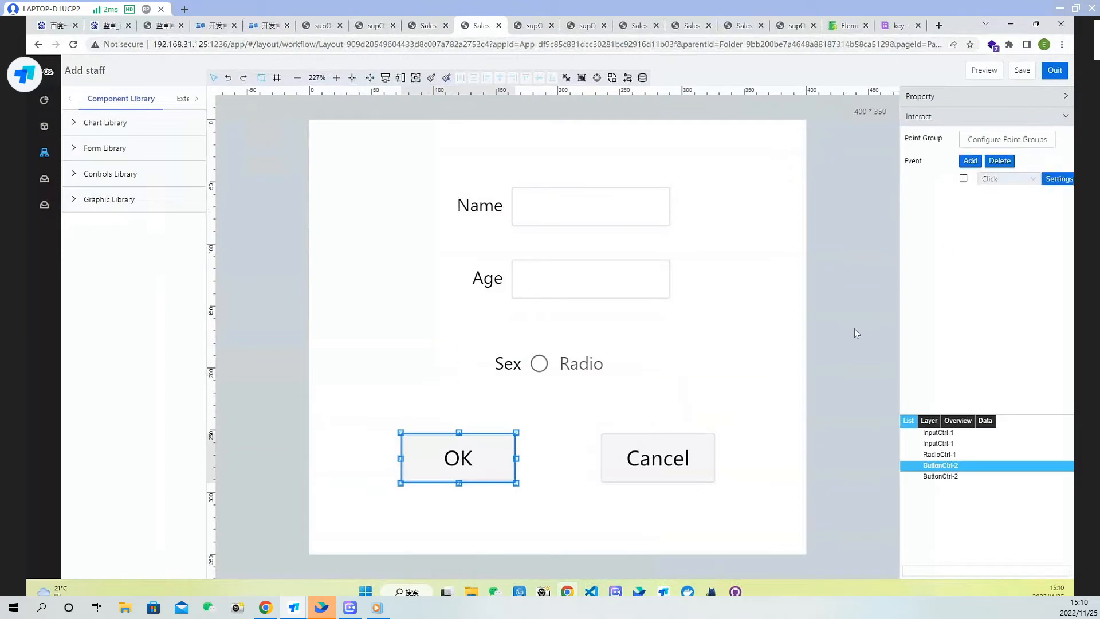
pyautogui.click(1058, 179)
pyautogui.click(657, 374)
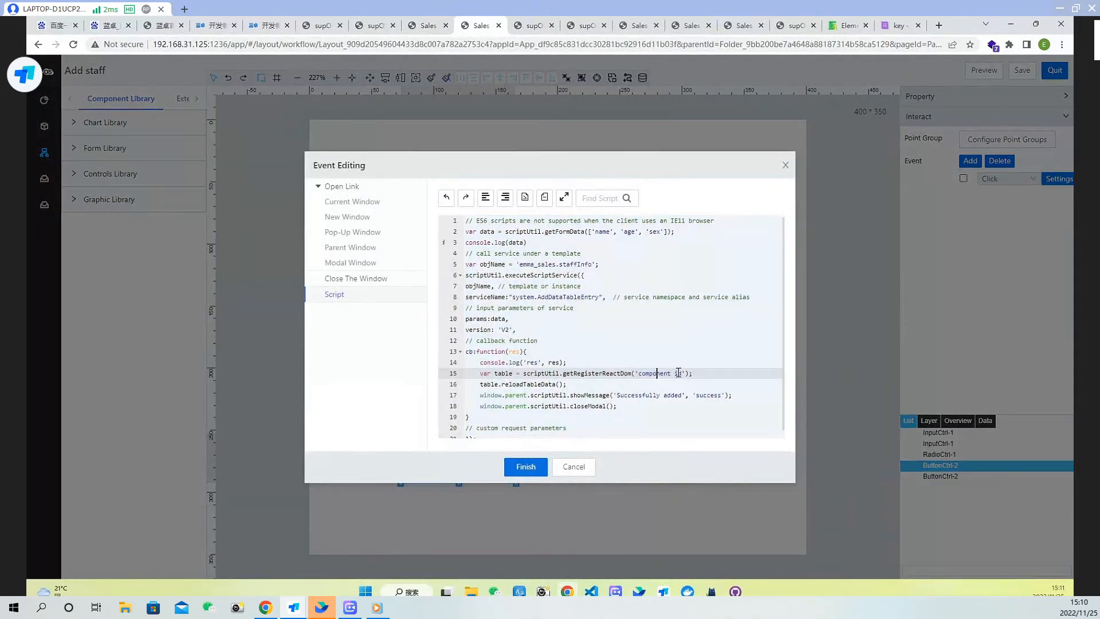
# Replace the 'component id' placeholder in the table lookup with the copied table component name htDiv-law548kn0-85
pyautogui.moveTo(681, 373); pyautogui.dragTo(640, 374)
pyautogui.hotkey('ctrl', 'v')
pyautogui.scroll(-1, 567, 370)
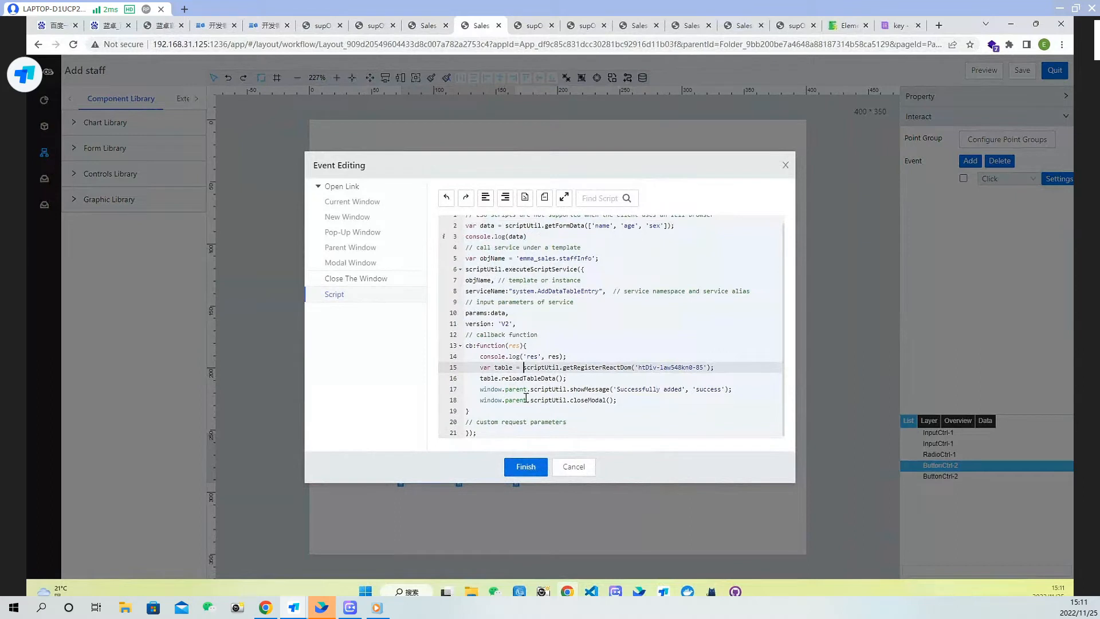
# Prefix the table's getRegisterReactDom call with window.parent. copied from the showMessage line
pyautogui.moveTo(529, 389); pyautogui.dragTo(478, 390)
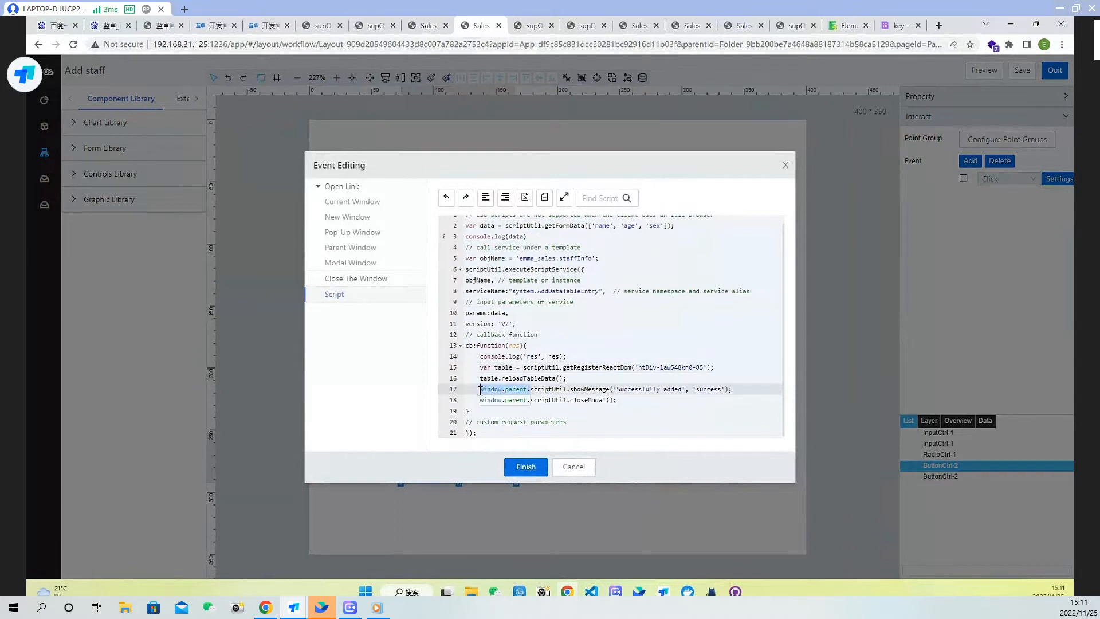
pyautogui.hotkey('ctrl', 'c')
pyautogui.click(524, 370)
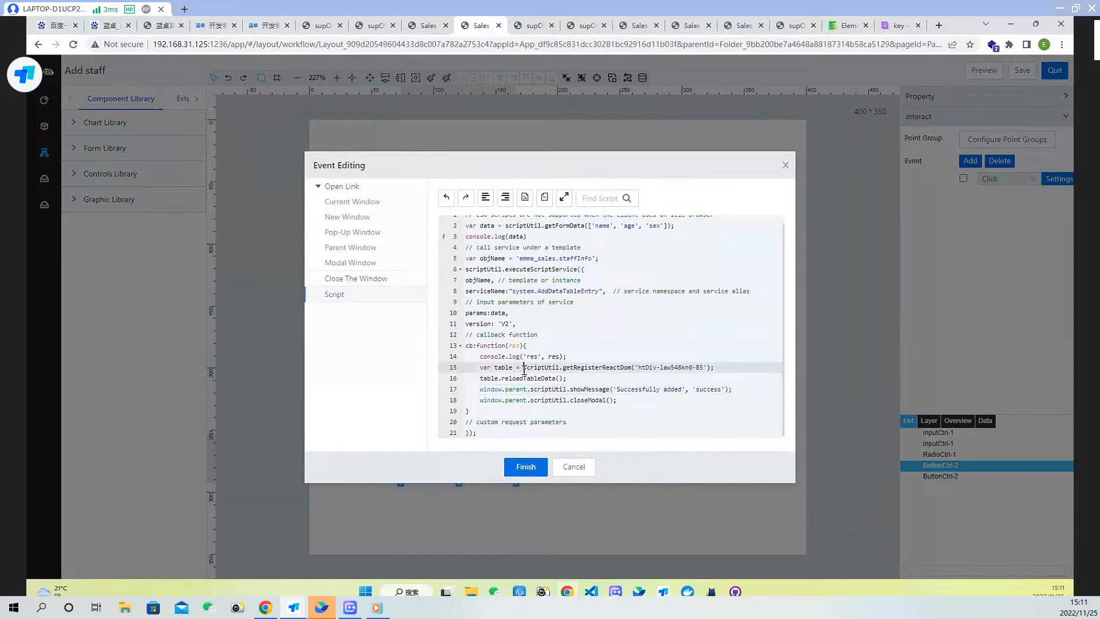
pyautogui.hotkey('ctrl', 'v')
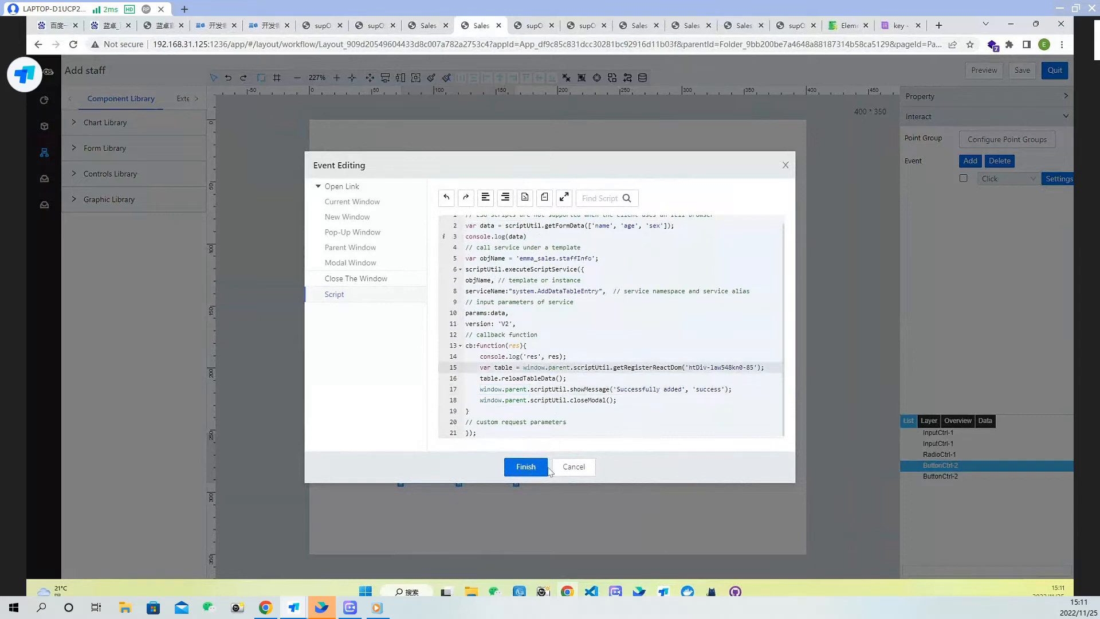
# Finish editing the script and save the Add staff page
pyautogui.click(526, 466)
pyautogui.click(1023, 70)
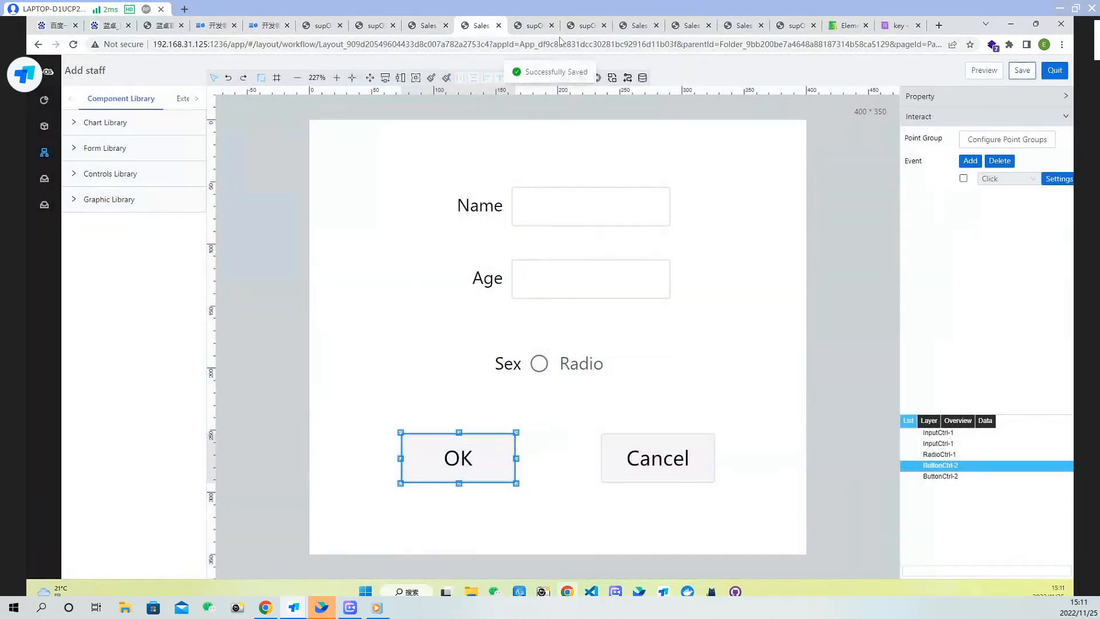
# Switch to the running staff info page tab and reload it
pyautogui.click(533, 25)
pyautogui.click(74, 45)
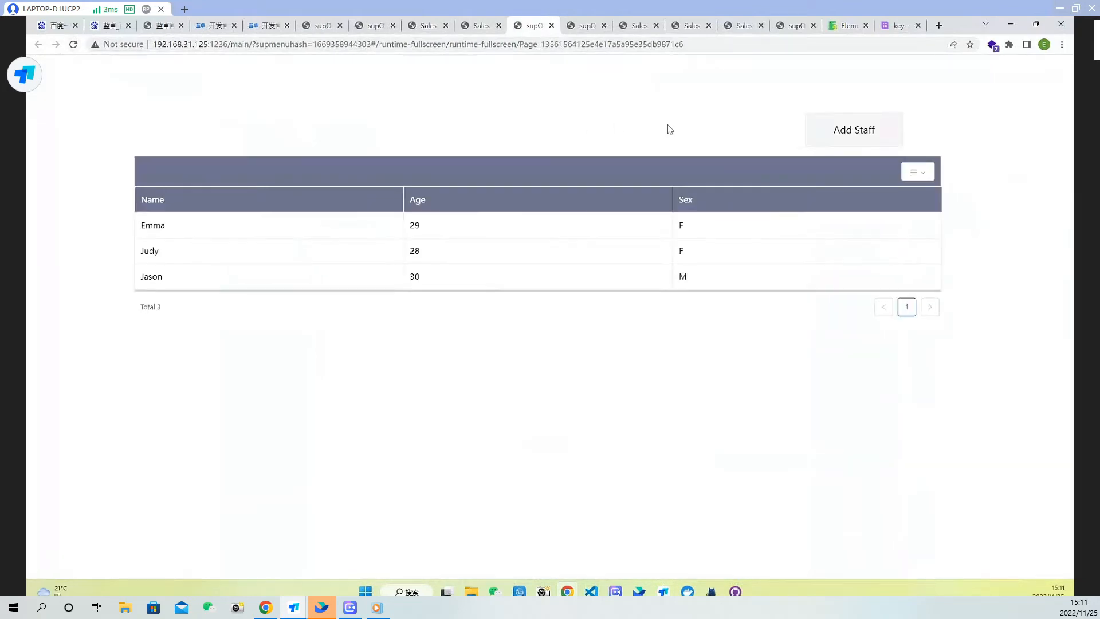
# Test the form by adding a male staff member aged 35 through the Add Staff dialog and confirming with OK
pyautogui.click(854, 140)
pyautogui.click(556, 266)
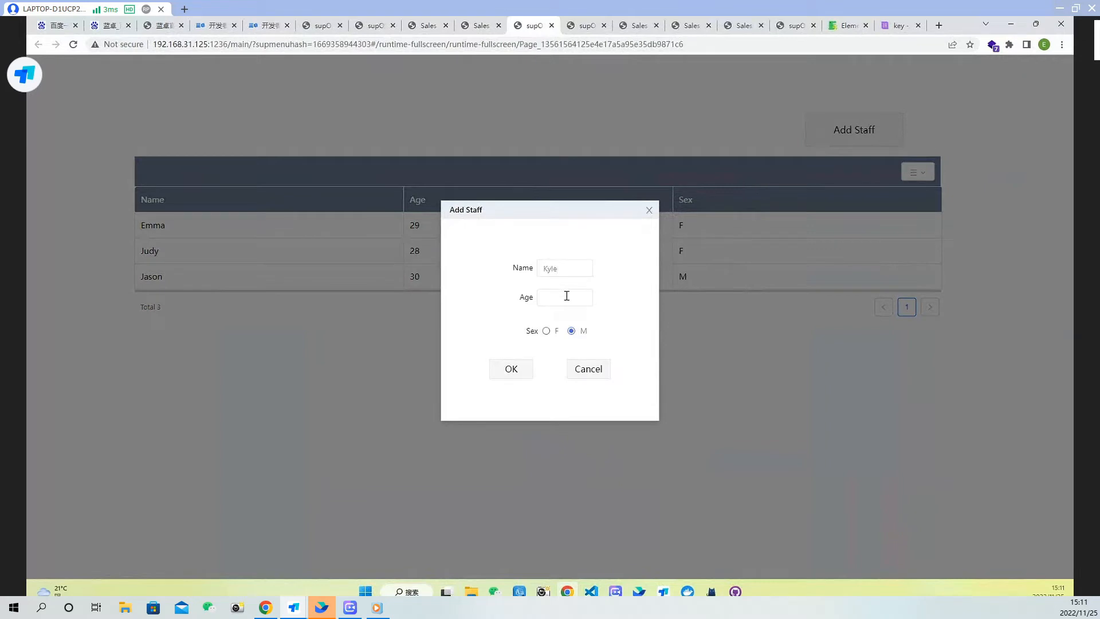
pyautogui.click(510, 371)
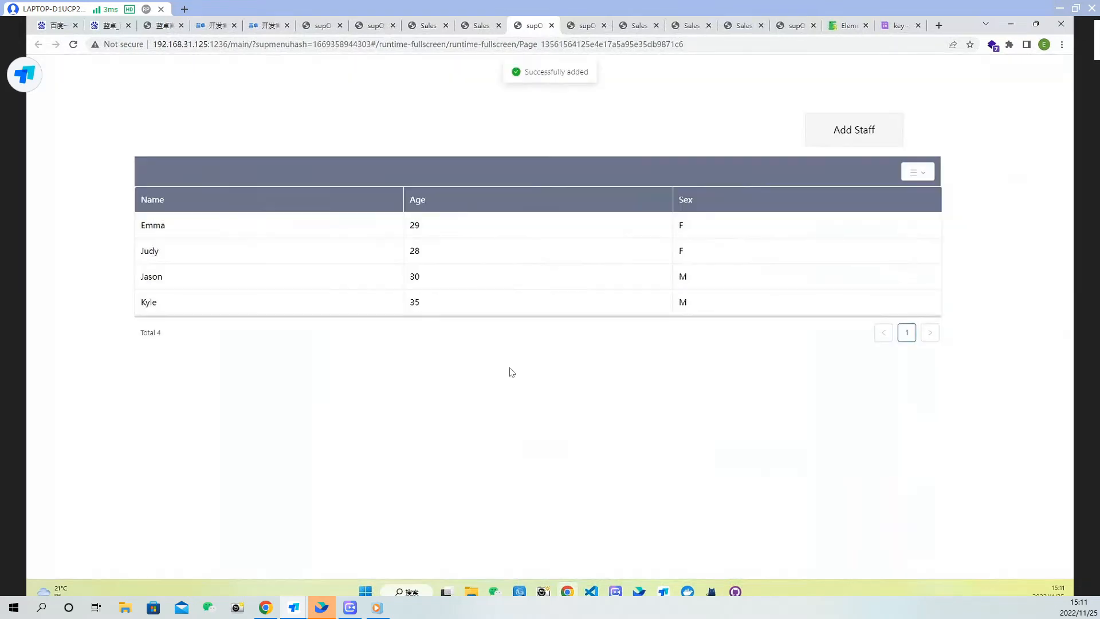
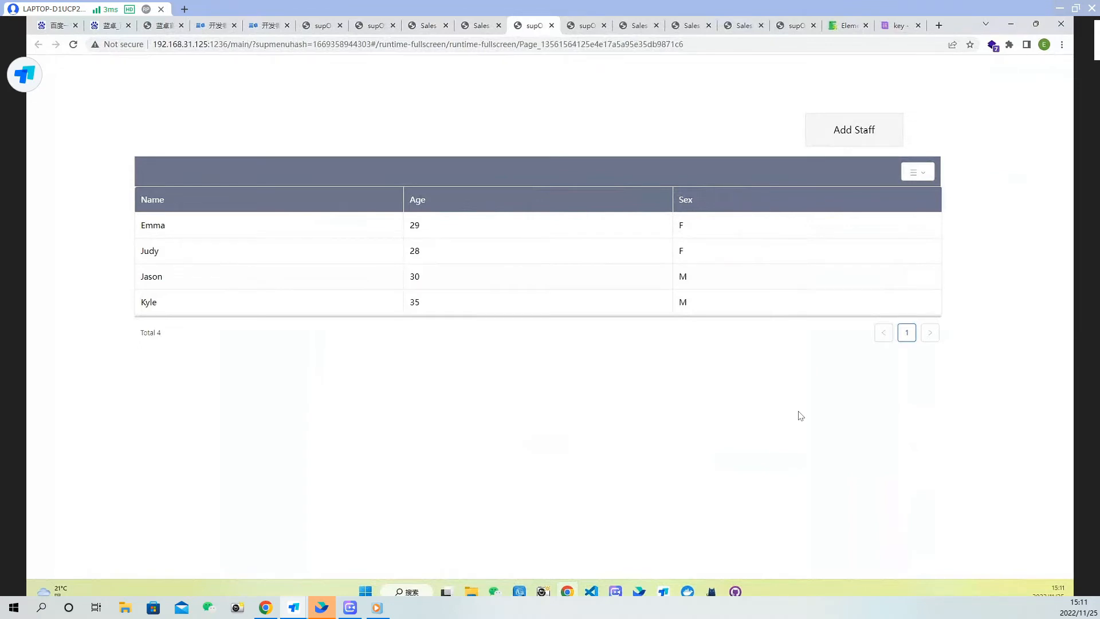
# Save the Add staff page and quit its editor
pyautogui.click(483, 27)
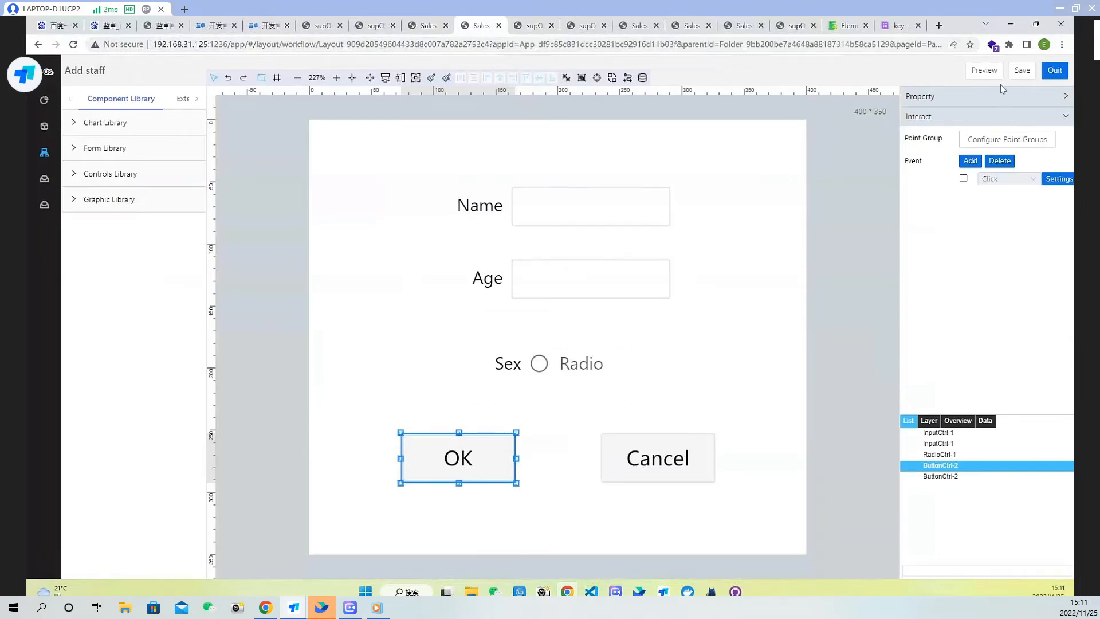
pyautogui.click(1022, 70)
pyautogui.click(1060, 72)
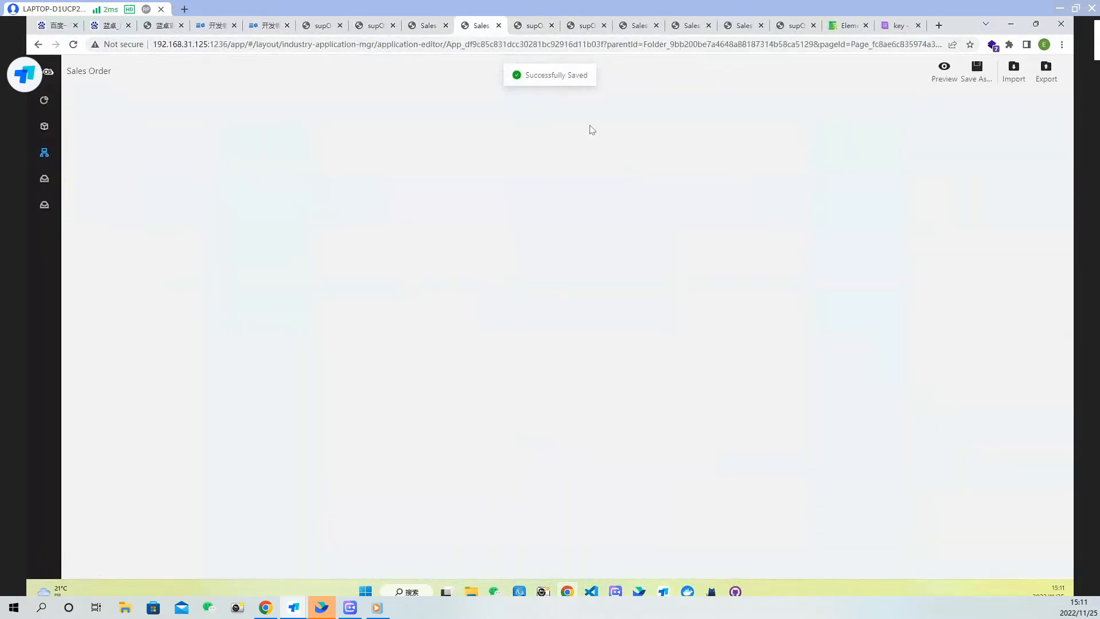
# Open the staff info page in the designer and select its table
pyautogui.click(116, 228)
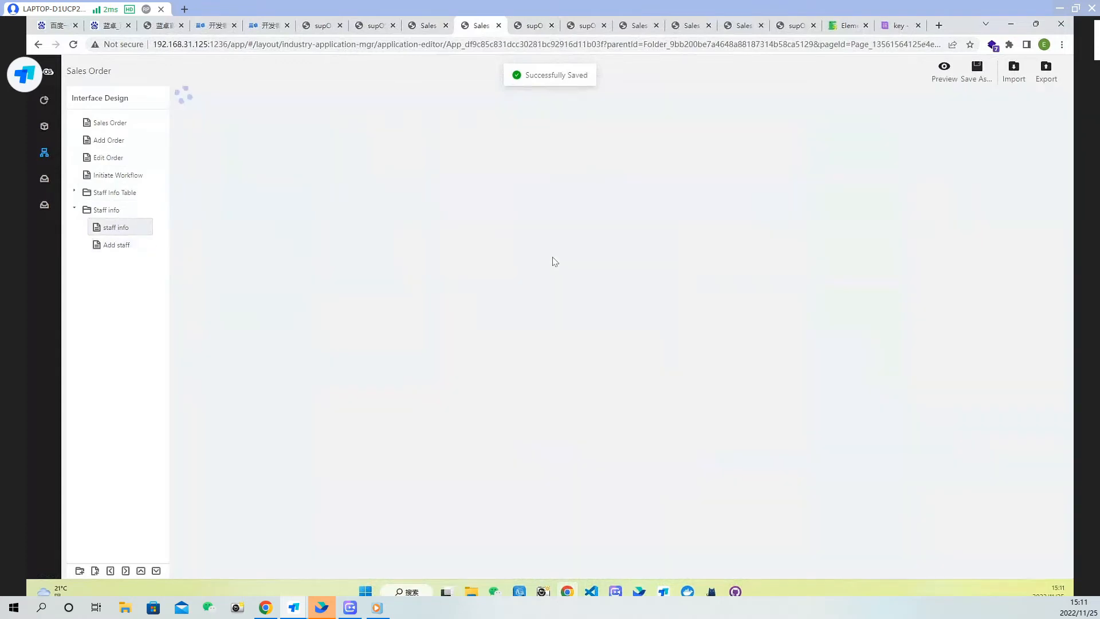
pyautogui.doubleClick(679, 270)
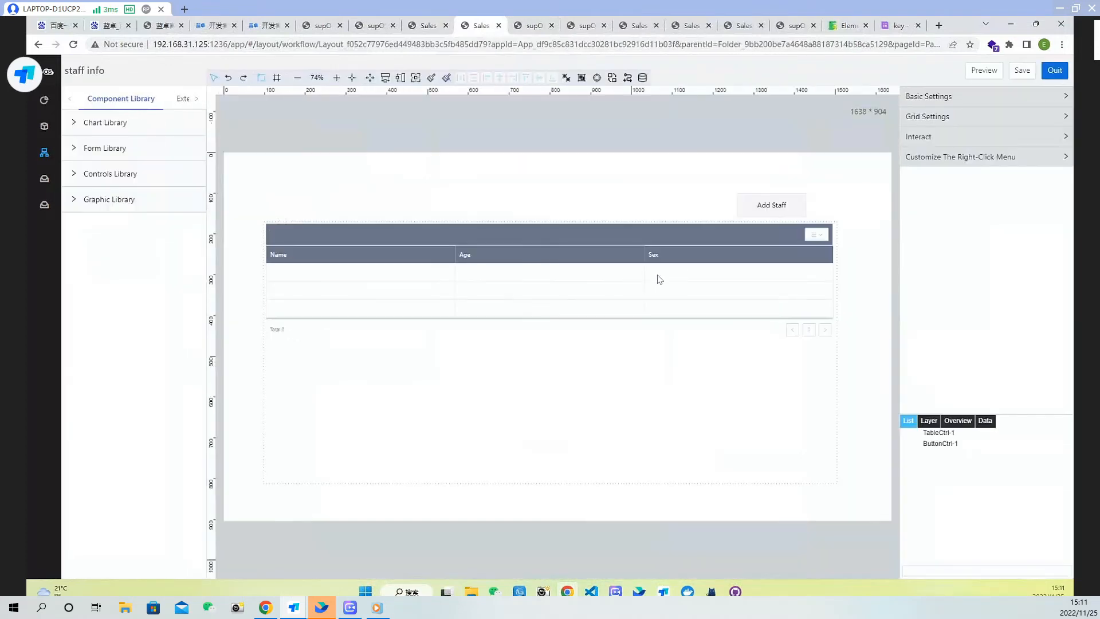
pyautogui.click(635, 281)
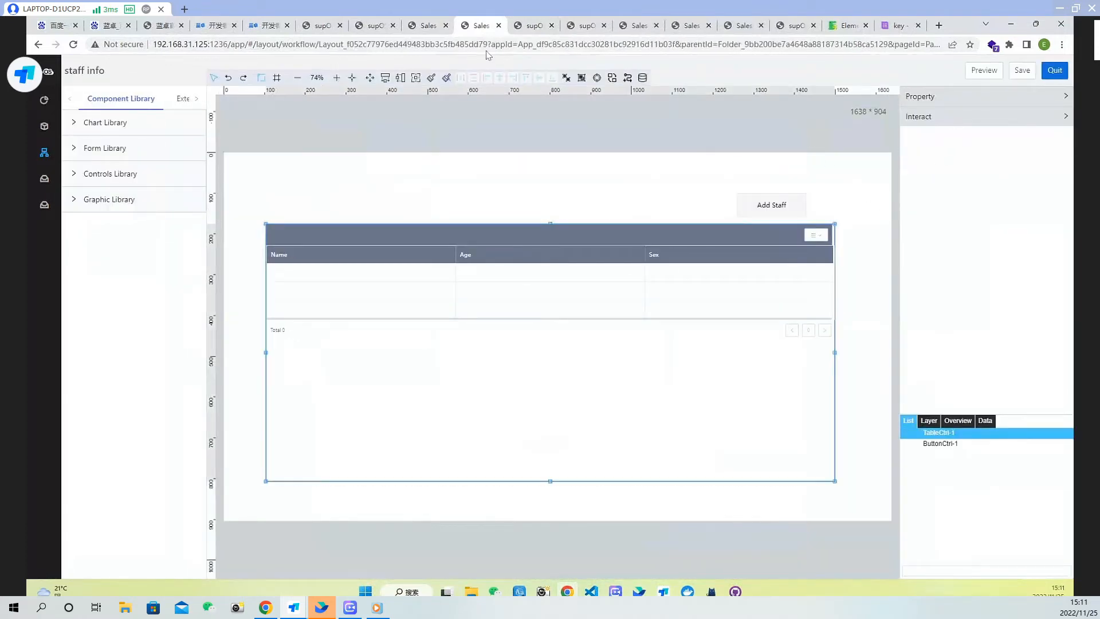
# Copy the 'Set operation column' sample code from the Element Script documentation for tables
pyautogui.click(844, 30)
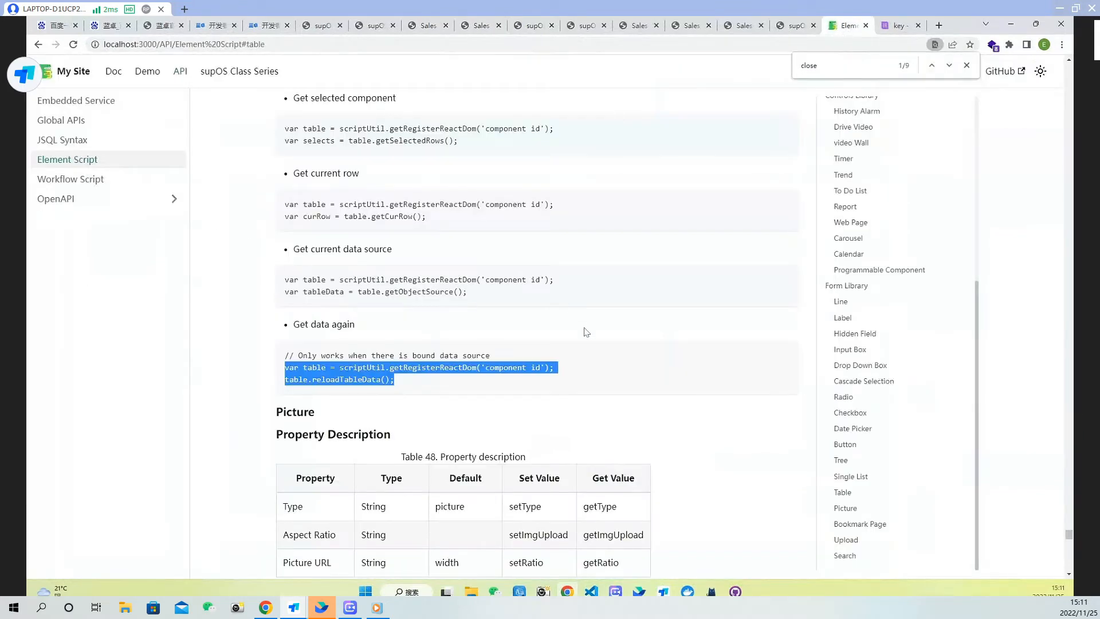
pyautogui.scroll(5, 628, 346)
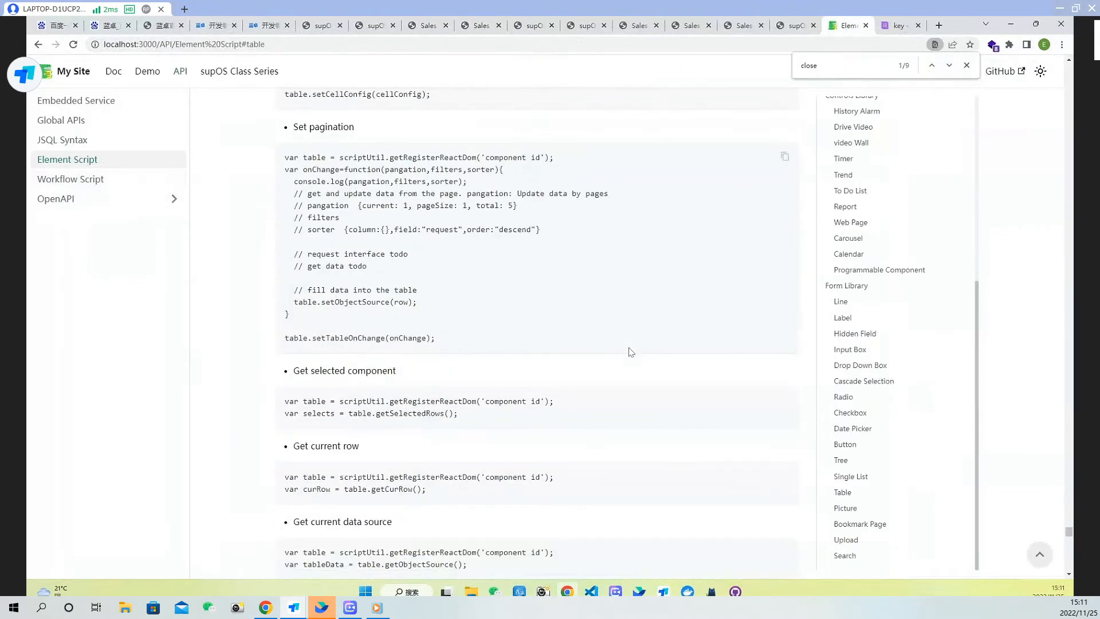
pyautogui.scroll(4, 628, 351)
pyautogui.scroll(15, 630, 356)
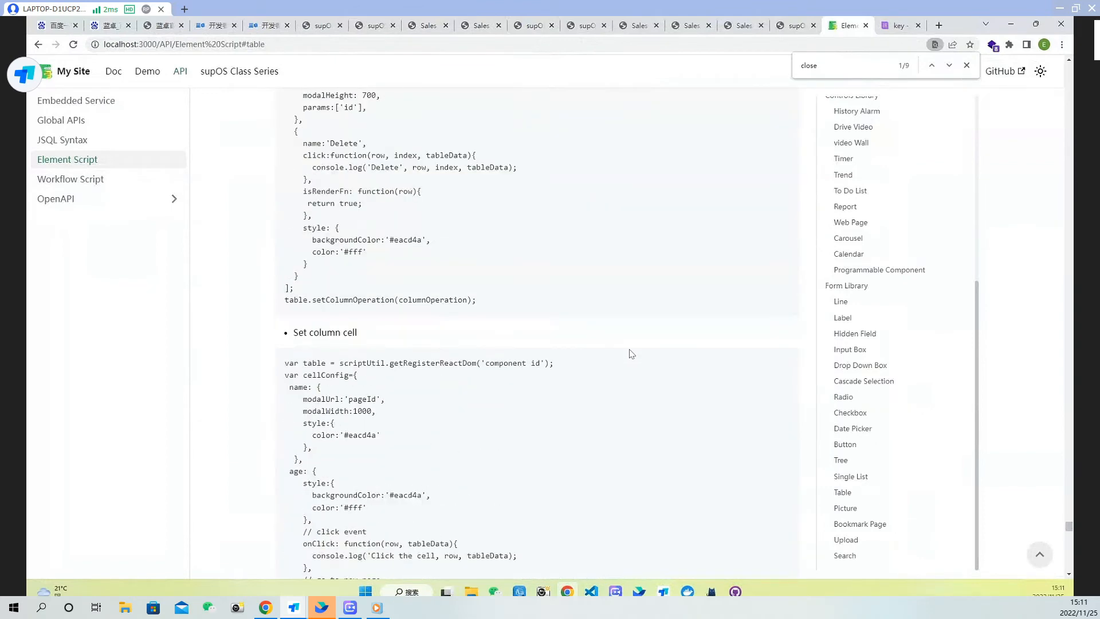
pyautogui.scroll(4, 631, 360)
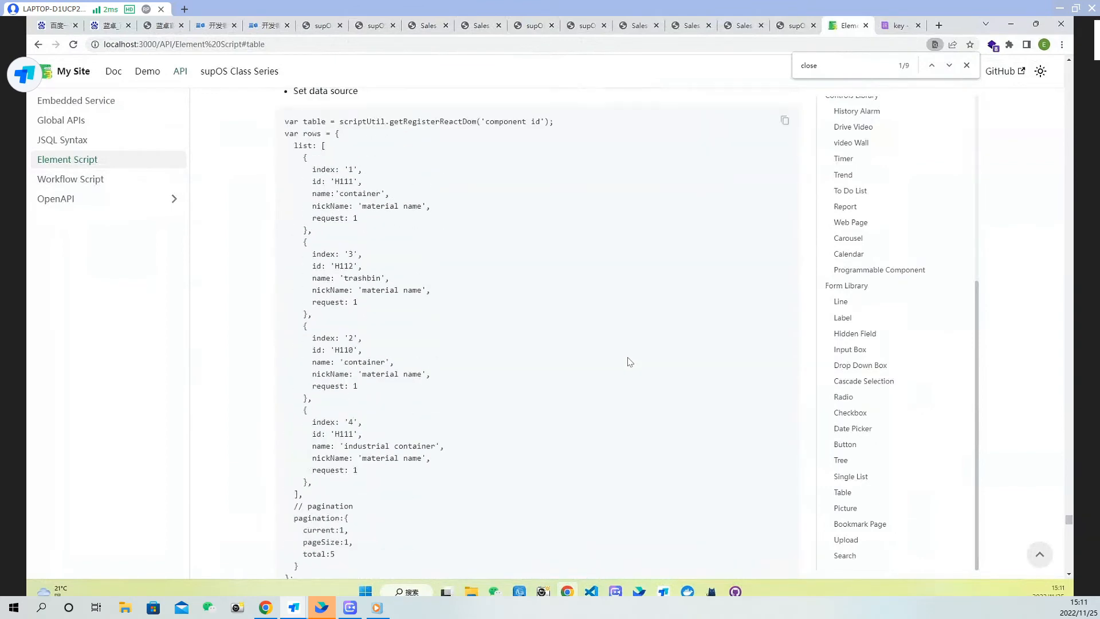
pyautogui.scroll(-7, 630, 360)
pyautogui.scroll(-1, 409, 353)
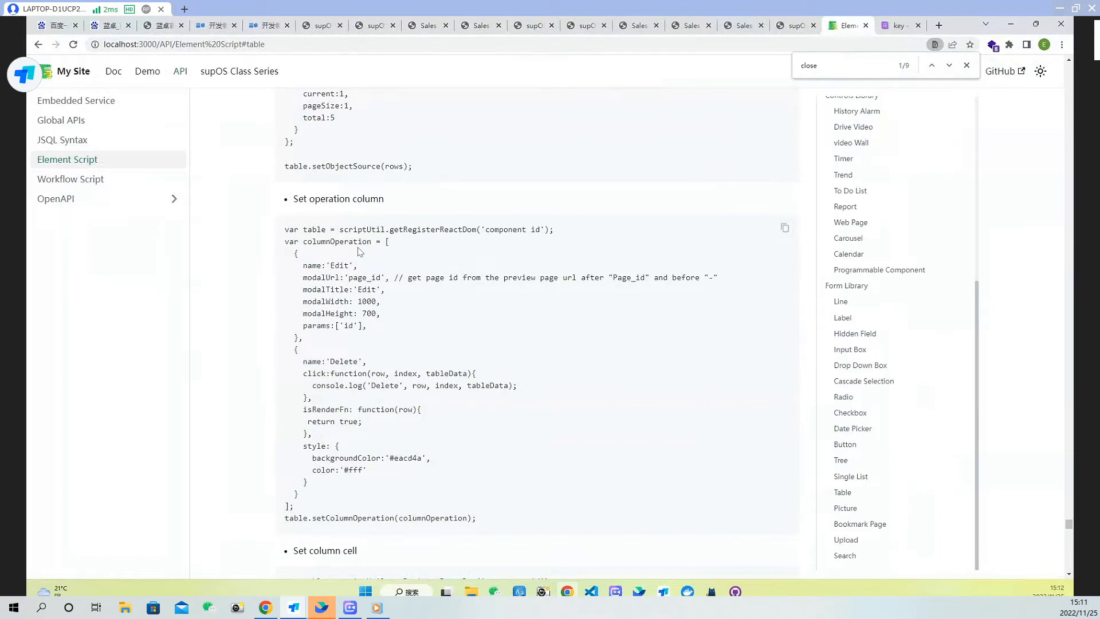
pyautogui.scroll(-2, 343, 247)
pyautogui.moveTo(285, 120); pyautogui.dragTo(481, 410)
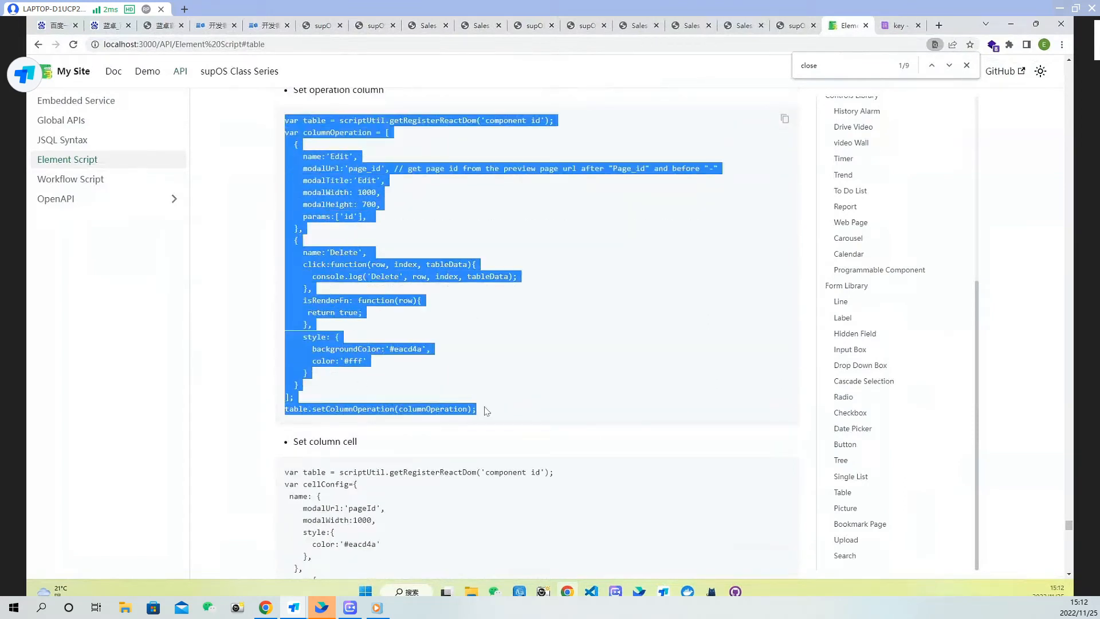
pyautogui.click(345, 154)
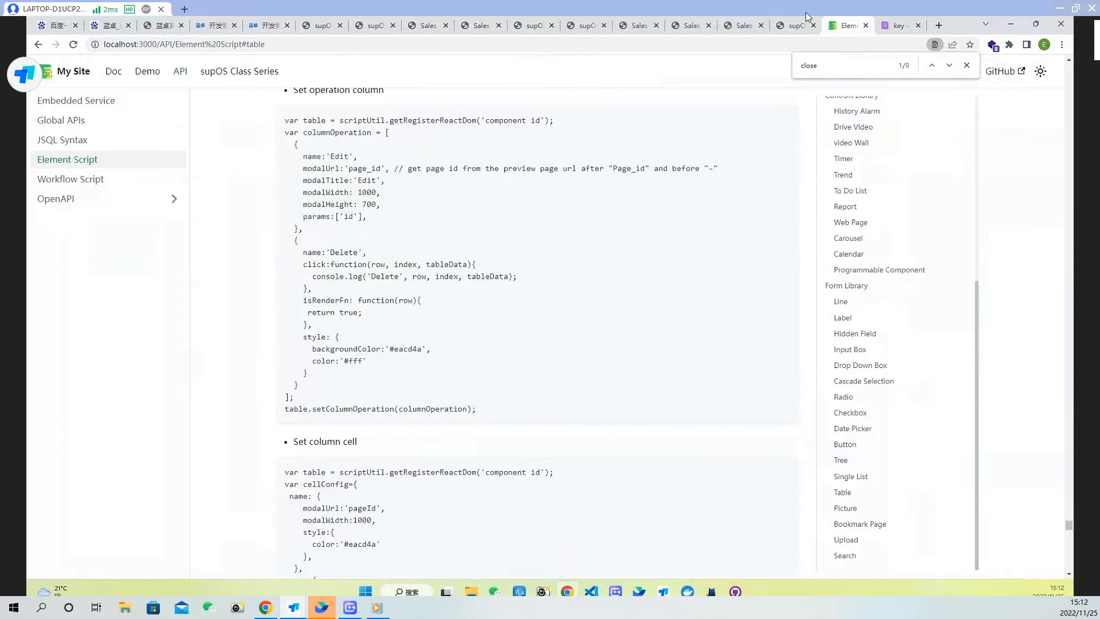
# Add a Content Loading event to the table and paste the operation column code into its script
pyautogui.click(481, 26)
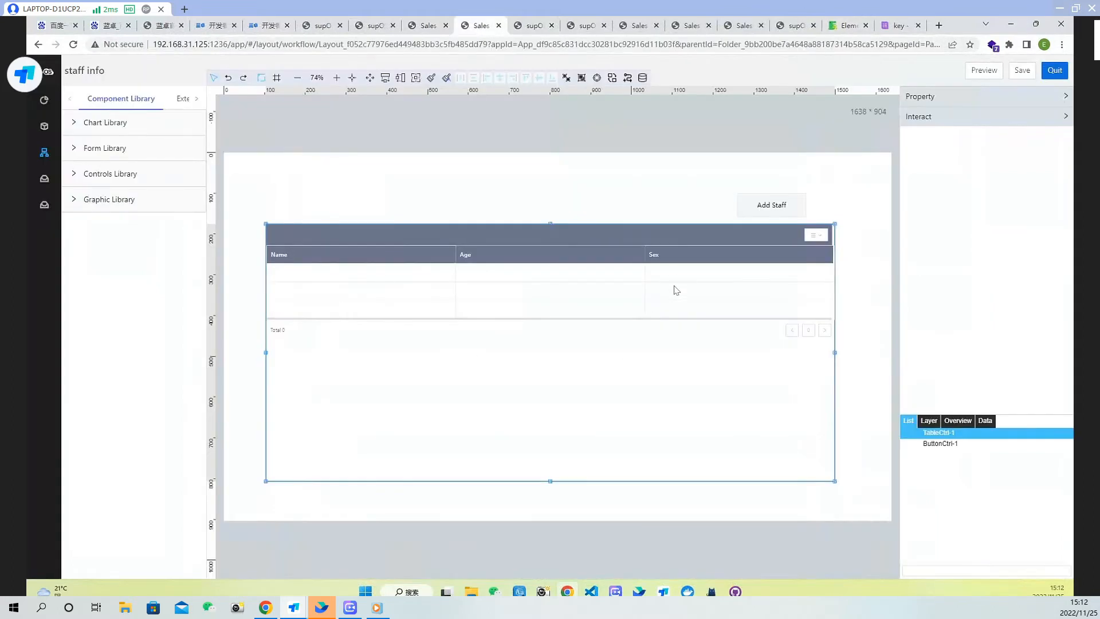
pyautogui.click(984, 118)
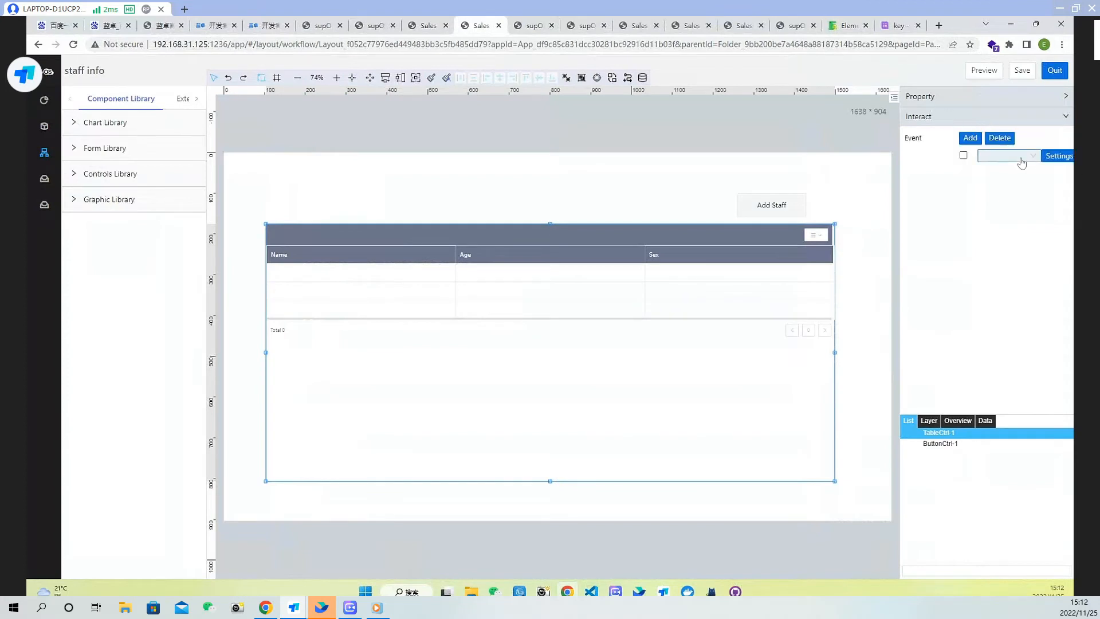
pyautogui.click(1021, 160)
pyautogui.click(1021, 174)
pyautogui.click(1059, 156)
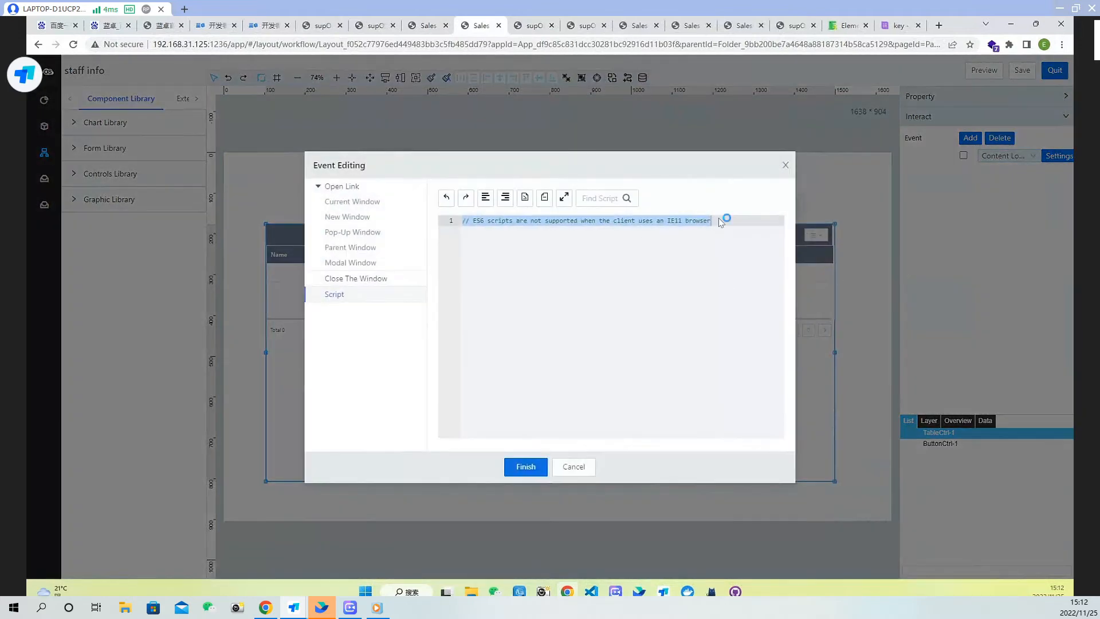
pyautogui.click(720, 223)
pyautogui.press('Return')
pyautogui.hotkey('ctrl', 'v')
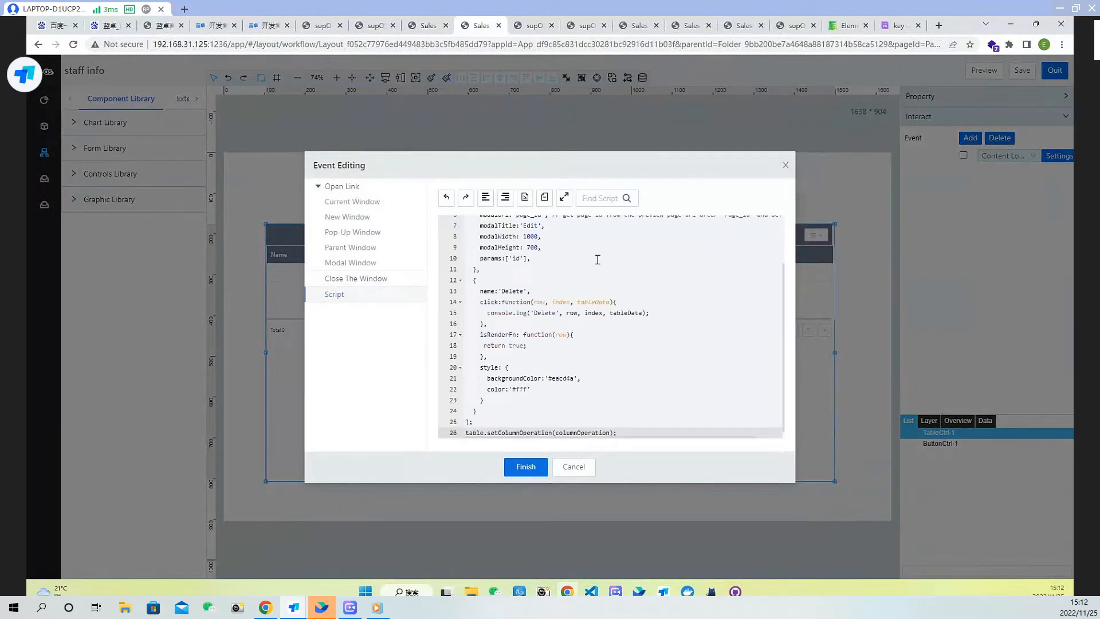
# Comment out the Edit operation block in the script and finish the event editing
pyautogui.scroll(5, 598, 260)
pyautogui.moveTo(480, 331); pyautogui.dragTo(458, 255)
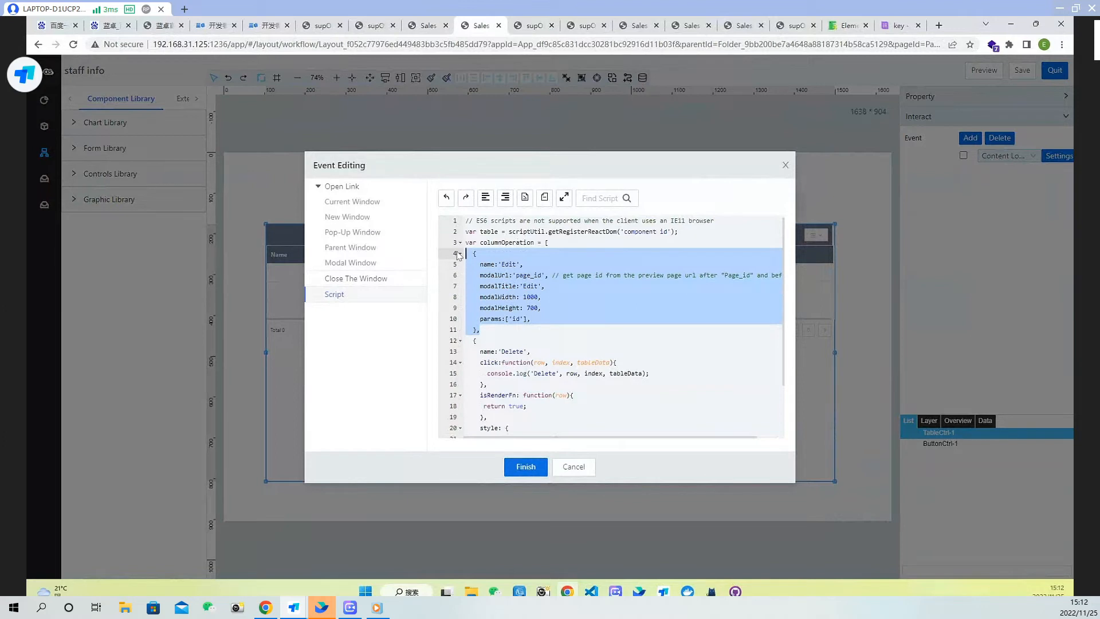
pyautogui.hotkey('ctrl', '/')
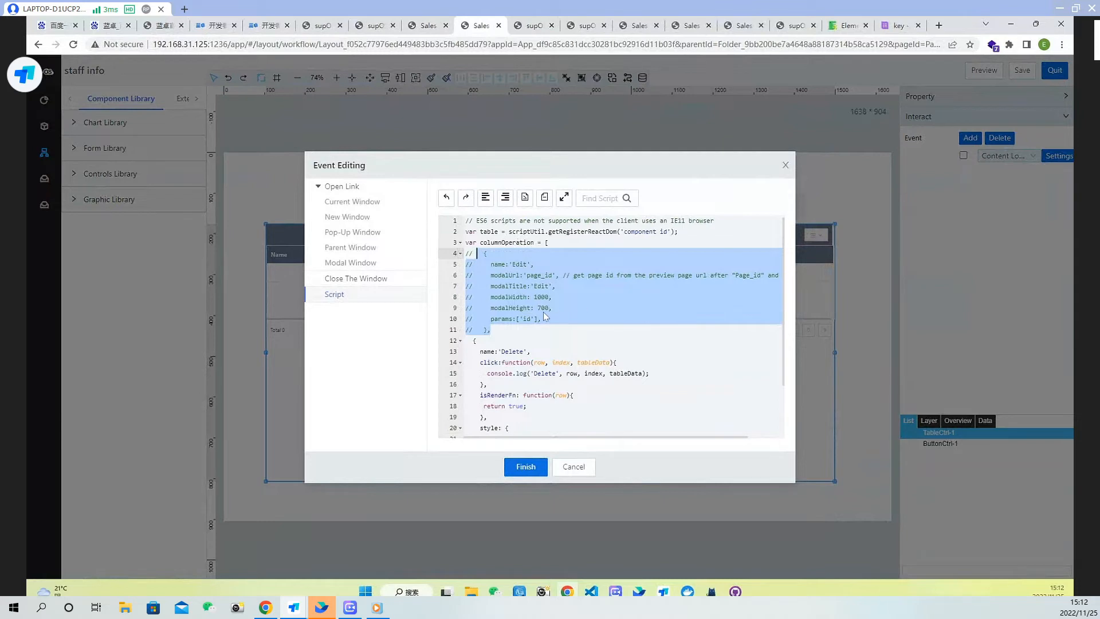
pyautogui.scroll(-1, 547, 316)
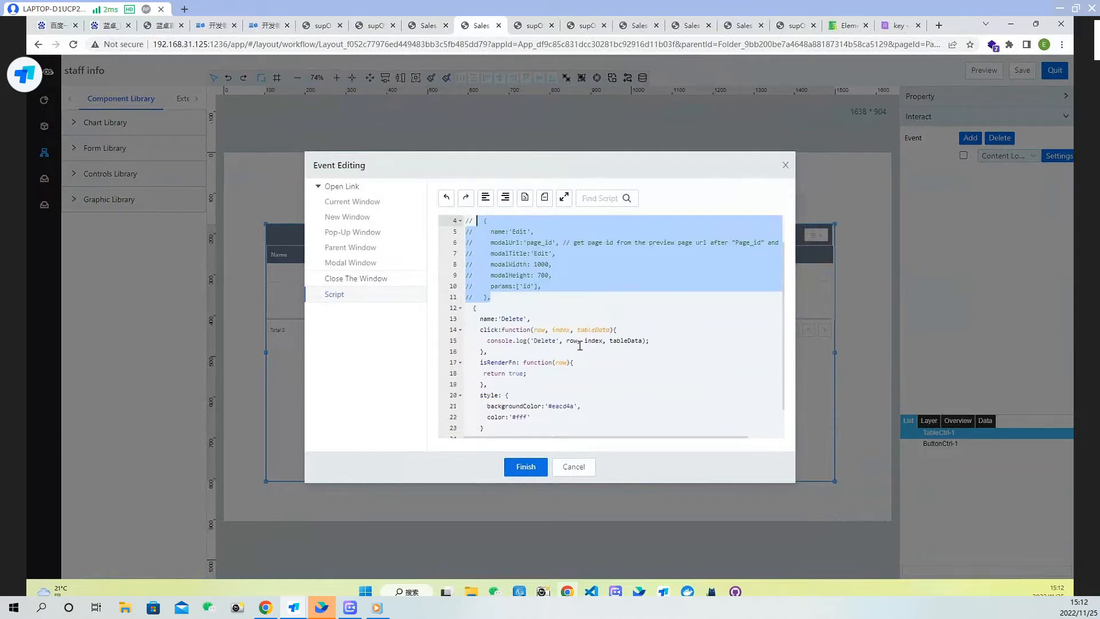
pyautogui.scroll(-1, 580, 347)
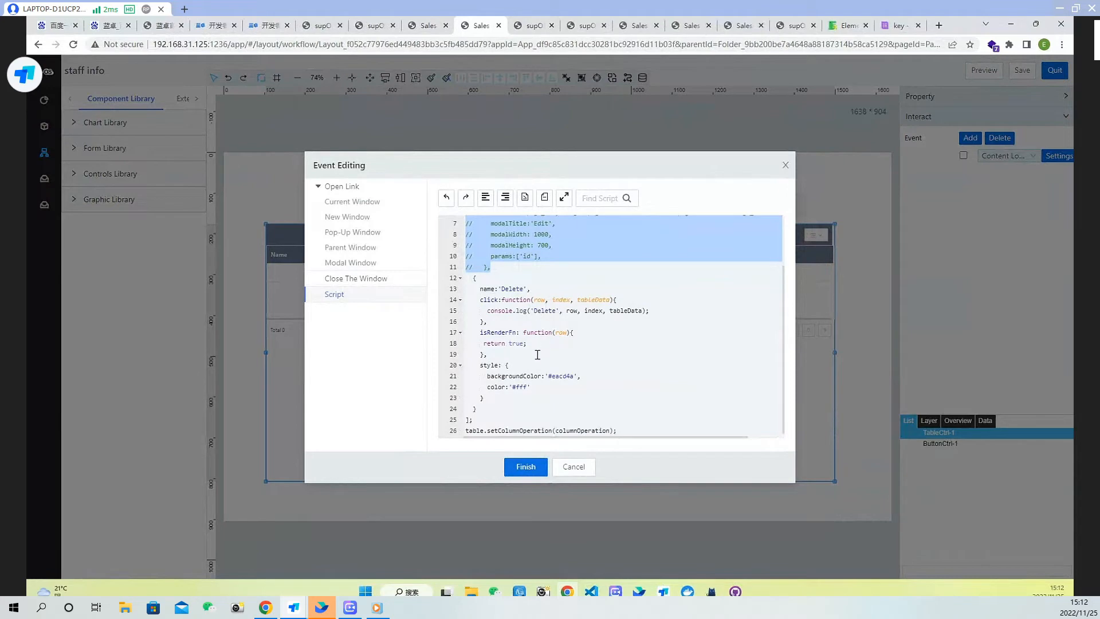
pyautogui.click(540, 466)
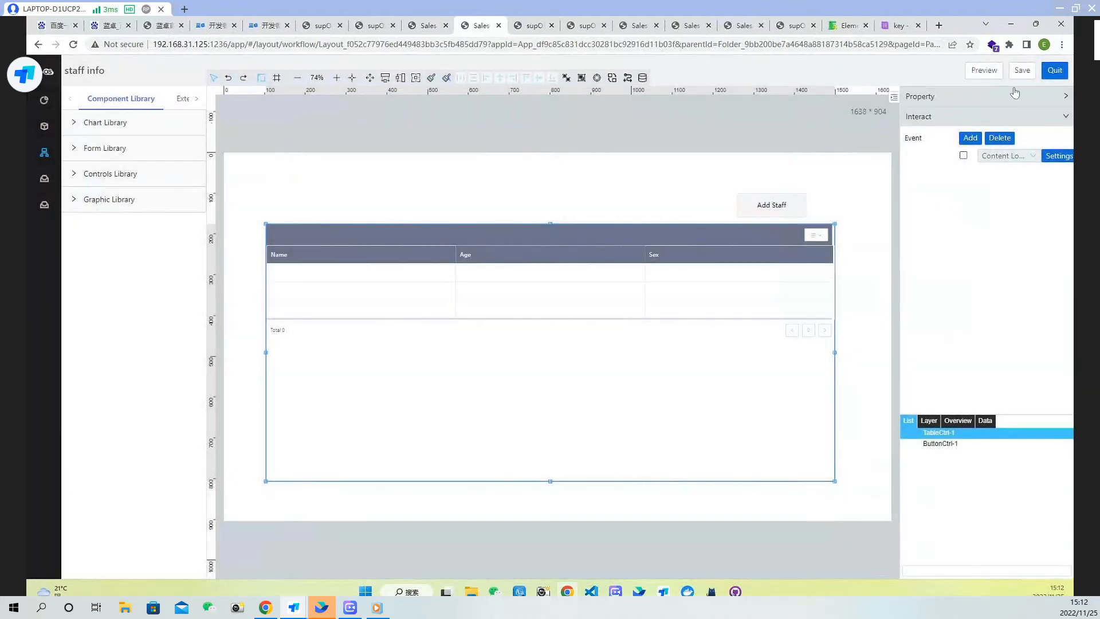
# Save the staff info page and reload the running staff info page
pyautogui.click(1022, 69)
pyautogui.click(532, 26)
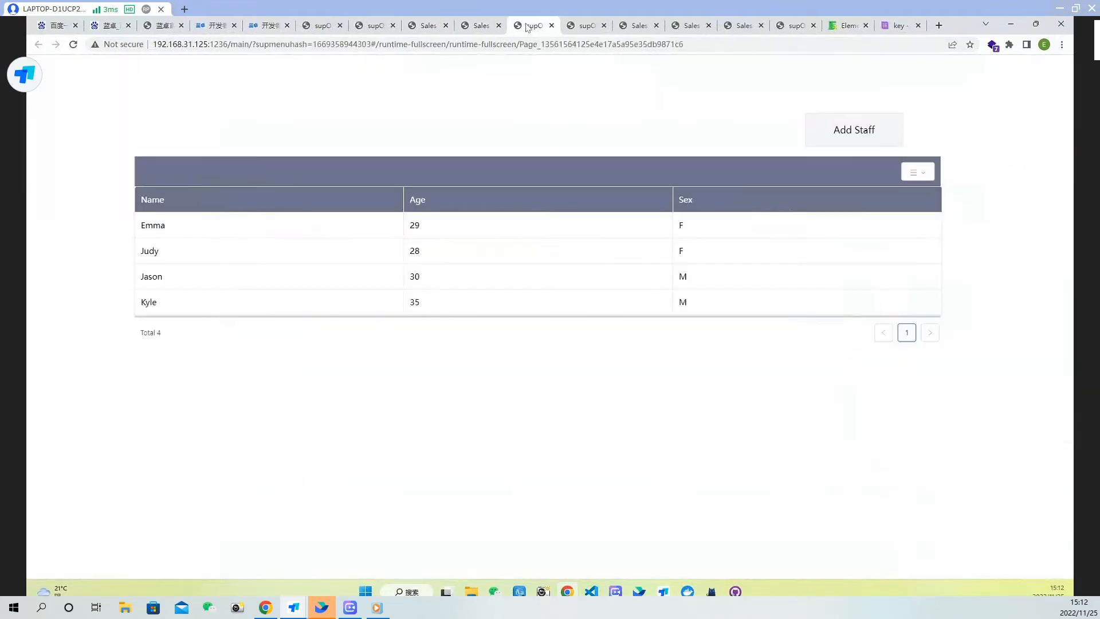
pyautogui.click(73, 45)
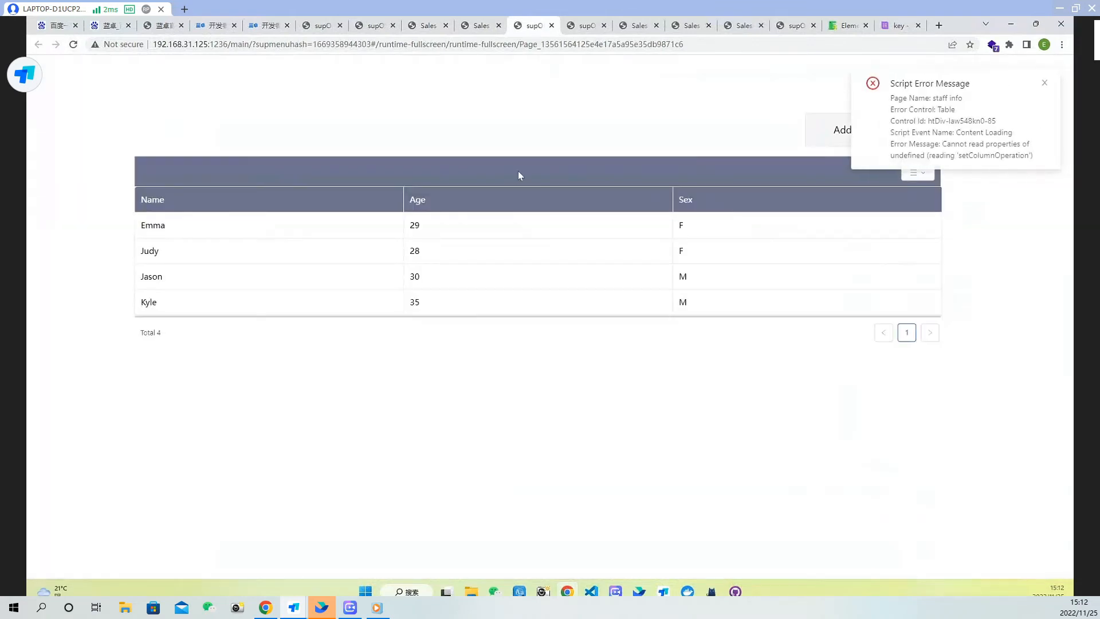
pyautogui.click(1045, 84)
pyautogui.click(480, 26)
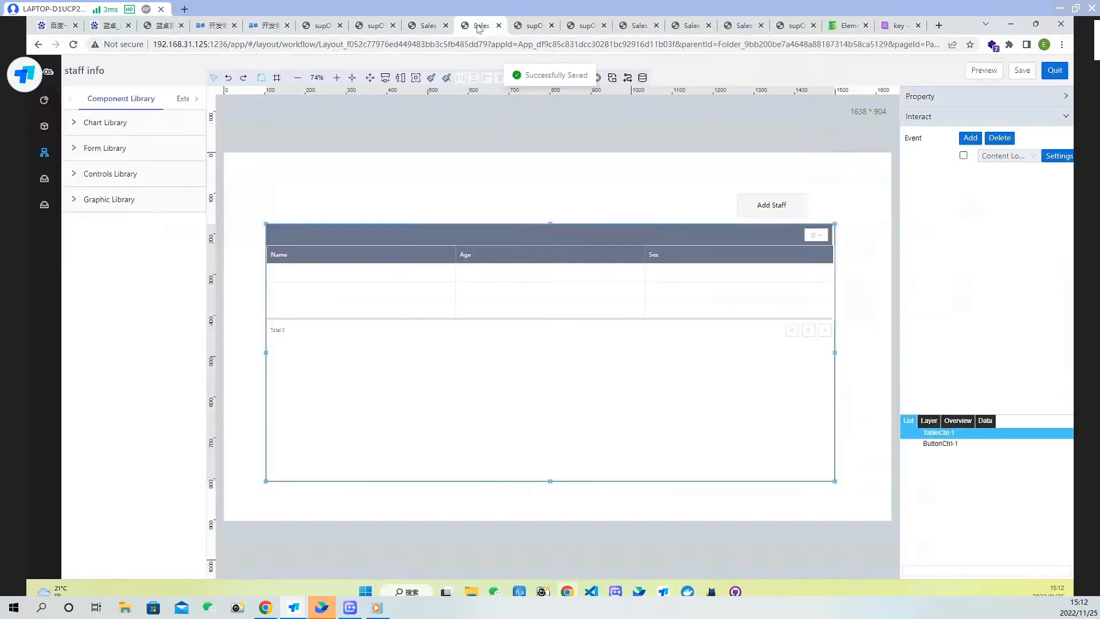
pyautogui.click(1060, 156)
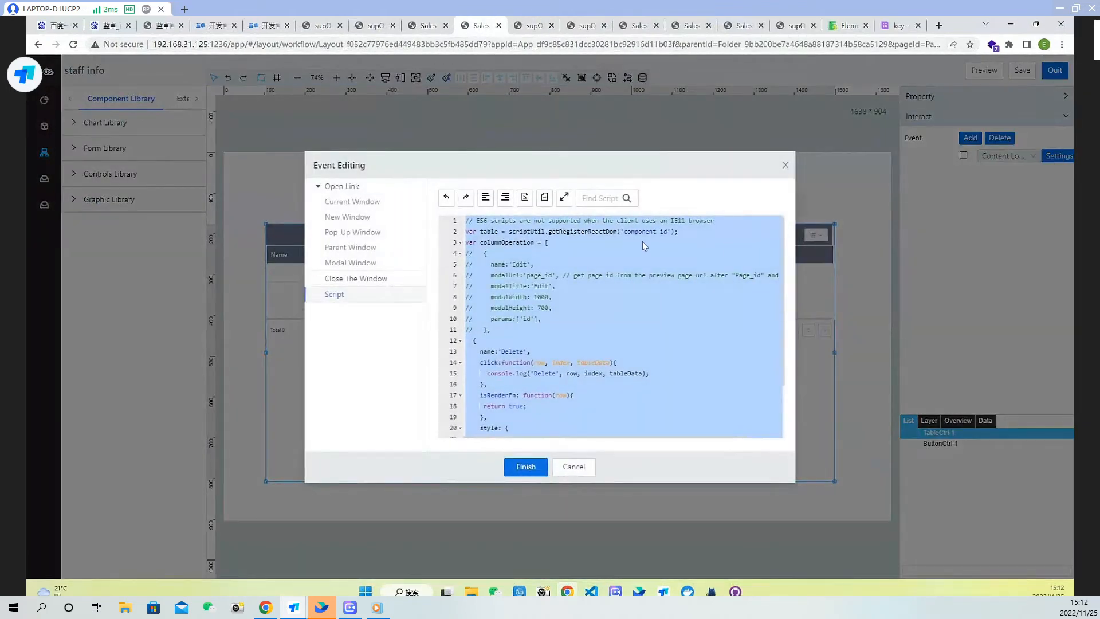
pyautogui.click(629, 231)
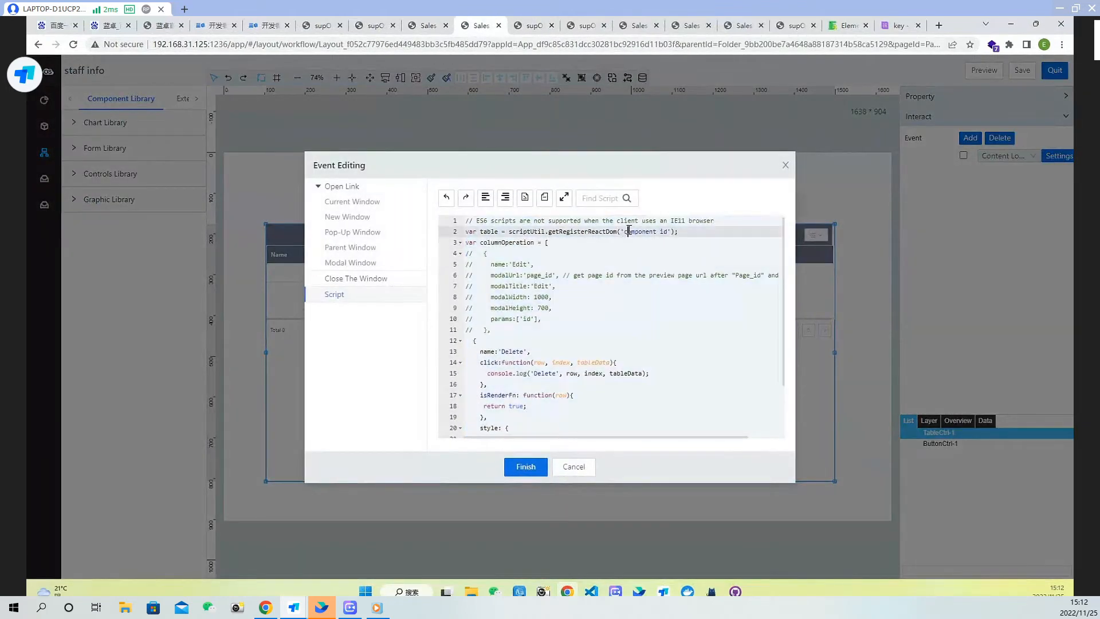
pyautogui.click(786, 165)
pyautogui.click(995, 103)
pyautogui.moveTo(1021, 135); pyautogui.dragTo(912, 136)
pyautogui.click(1032, 108)
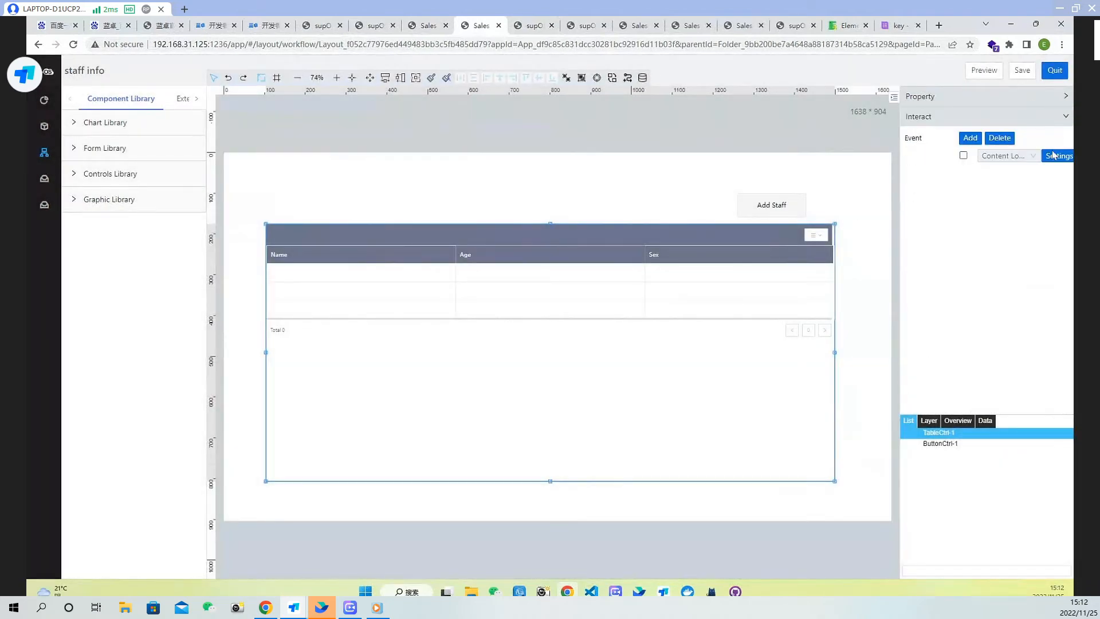
# Reopen the table's Content Loading script, select the 'component id' argument on line 2, and finish editing
pyautogui.click(1059, 156)
pyautogui.click(706, 252)
pyautogui.moveTo(669, 230); pyautogui.dragTo(625, 232)
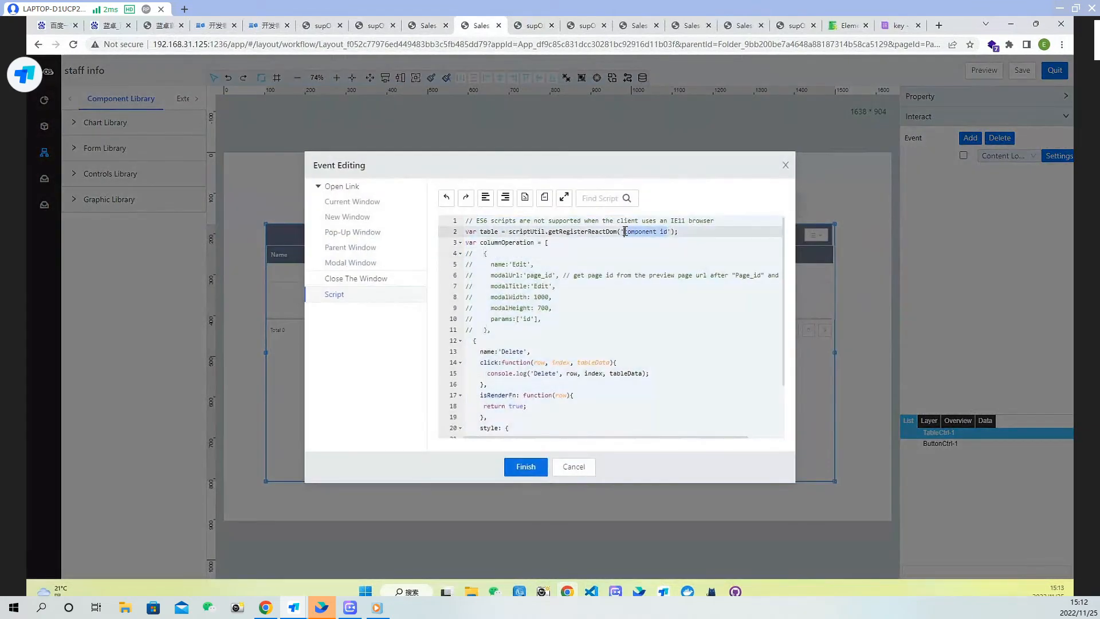
pyautogui.click(508, 468)
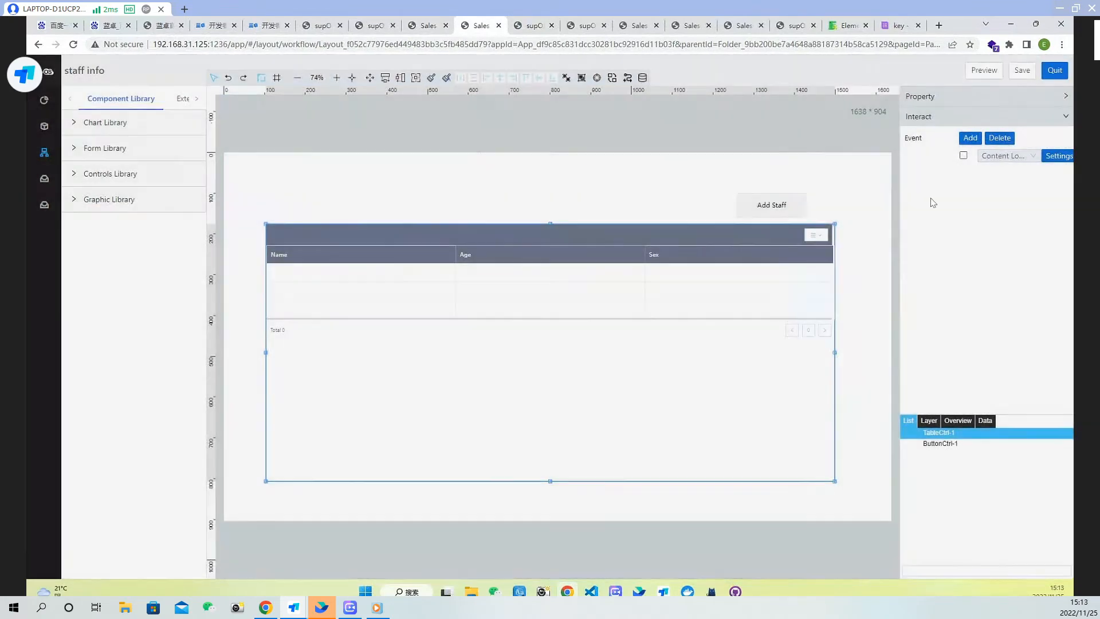
# Save the staff info page again and refresh the running staff info tab
pyautogui.click(1019, 72)
pyautogui.click(536, 26)
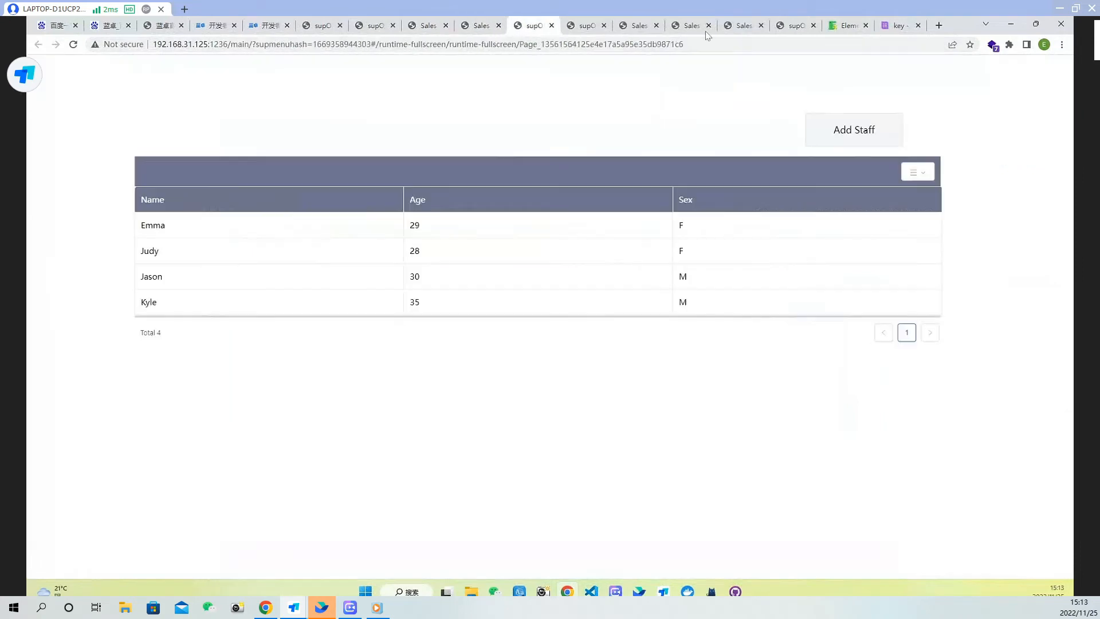
pyautogui.click(73, 44)
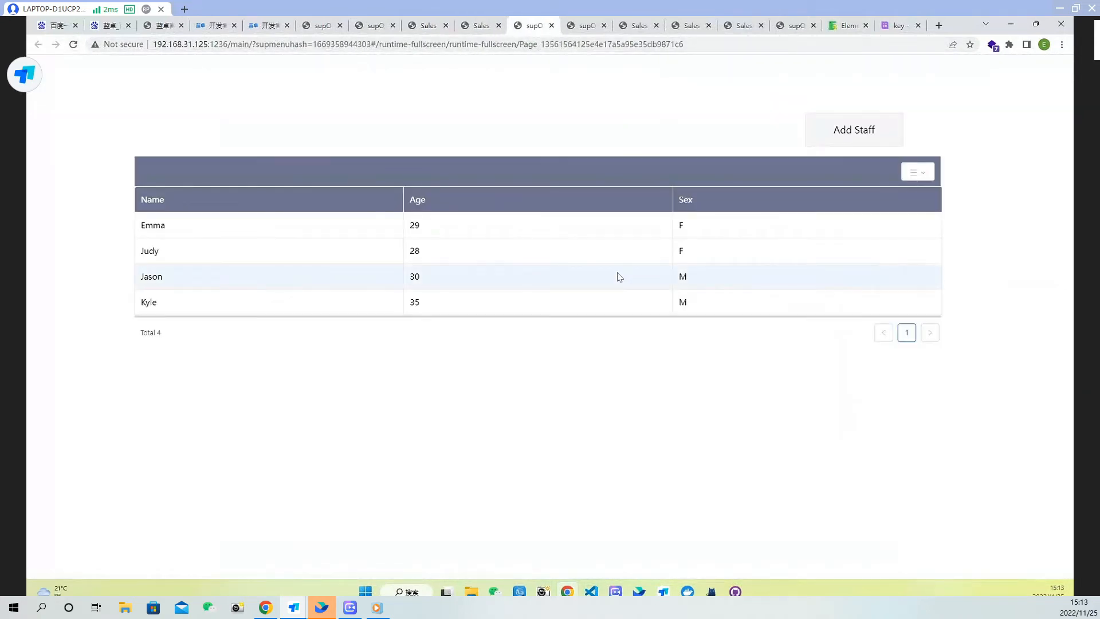
# Add a staff table header bound to the 'operation' field with display name 'Operation', and save it
pyautogui.click(481, 26)
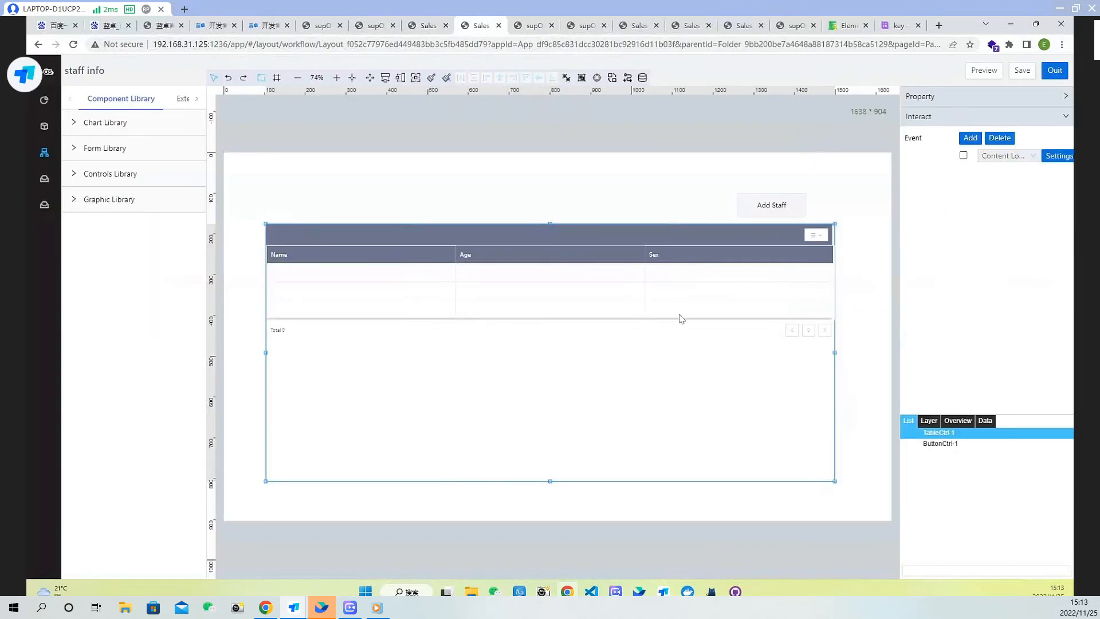
pyautogui.click(982, 98)
pyautogui.scroll(-5, 1030, 334)
pyautogui.scroll(-5, 1030, 334)
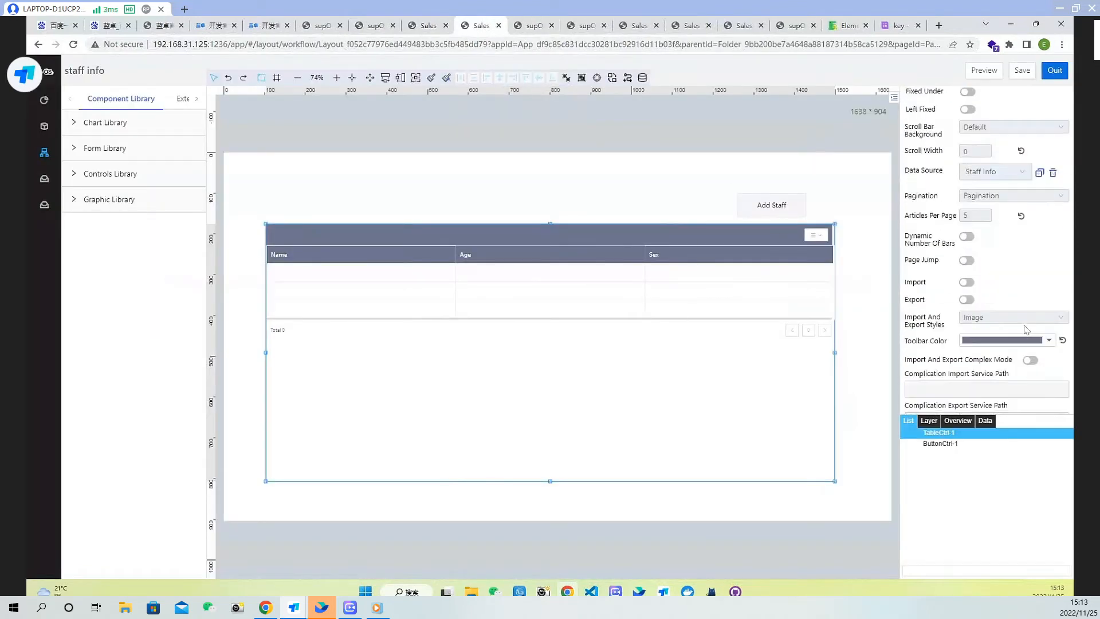
pyautogui.scroll(-8, 1024, 310)
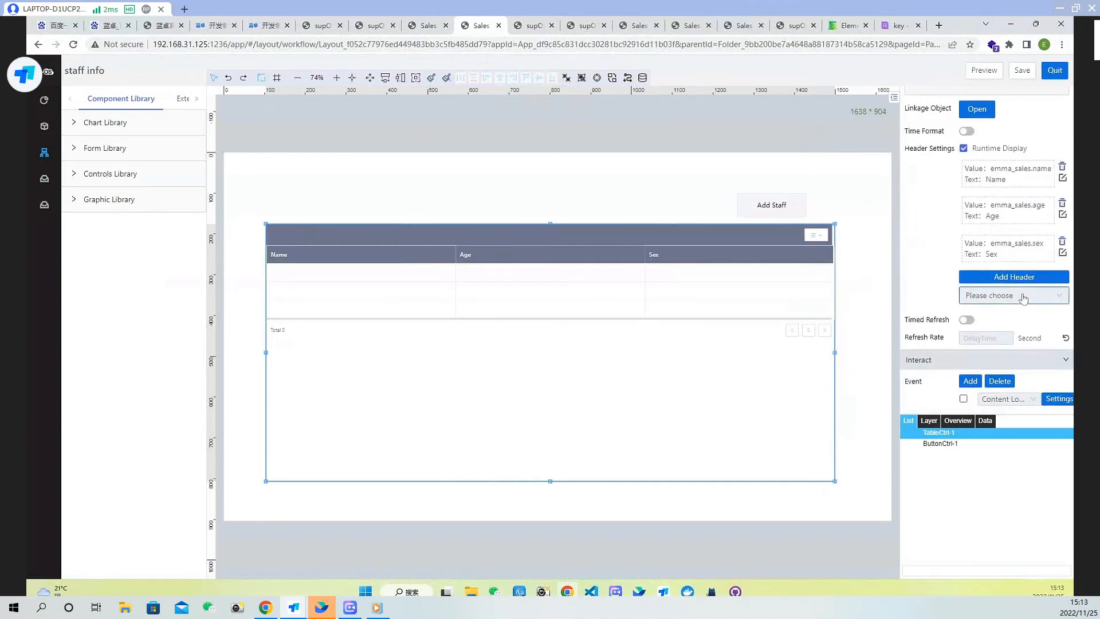
pyautogui.click(1029, 279)
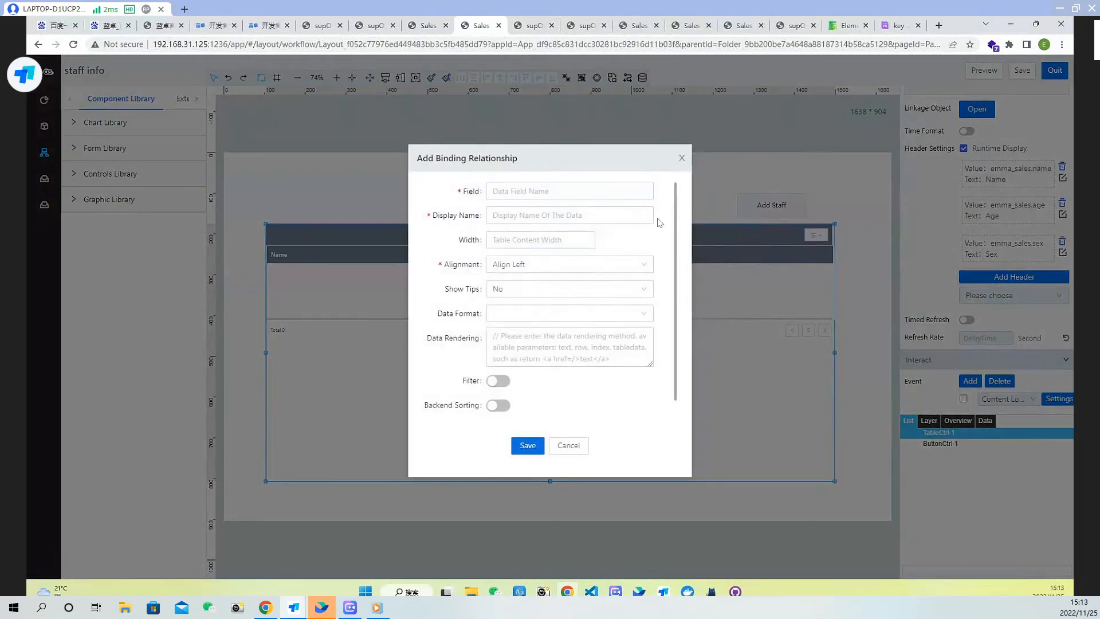
pyautogui.click(608, 191)
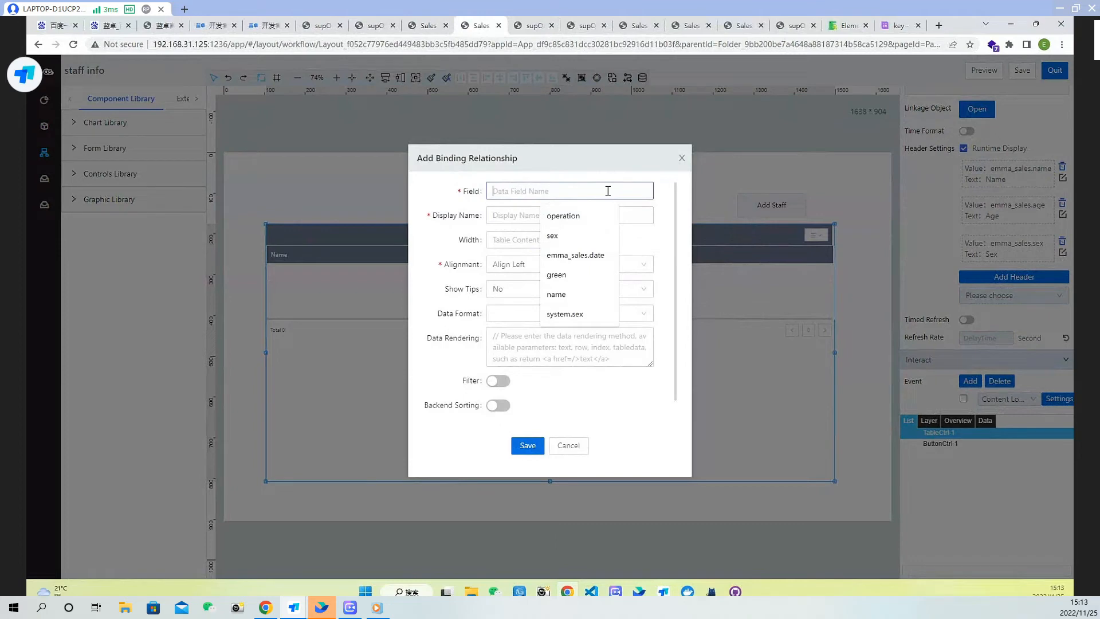
pyautogui.write('oper')
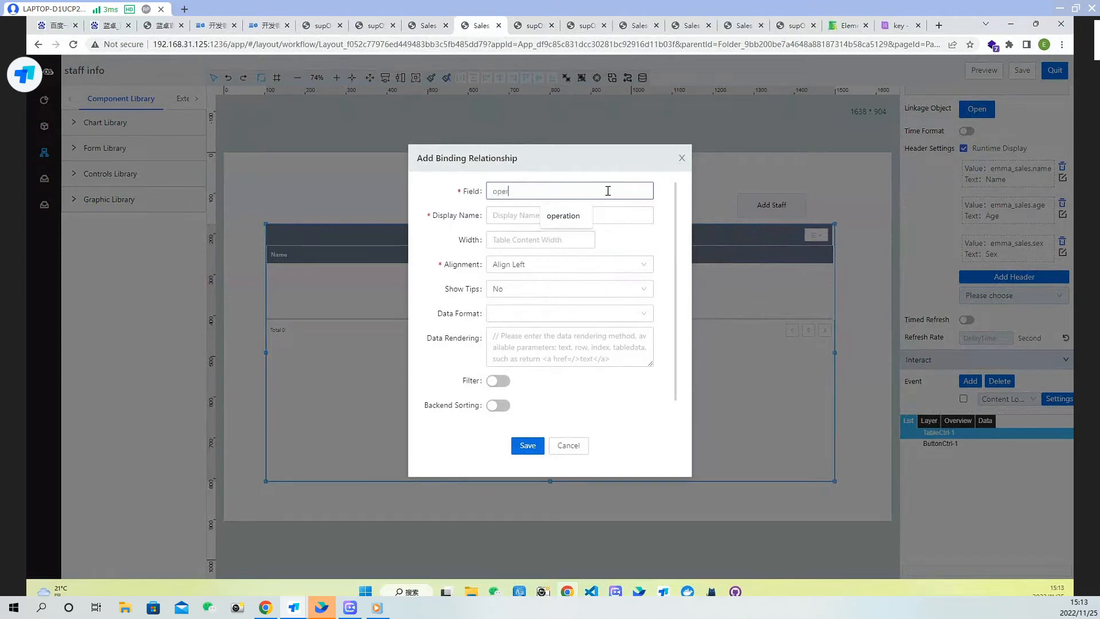
pyautogui.write('ation')
pyautogui.click(560, 216)
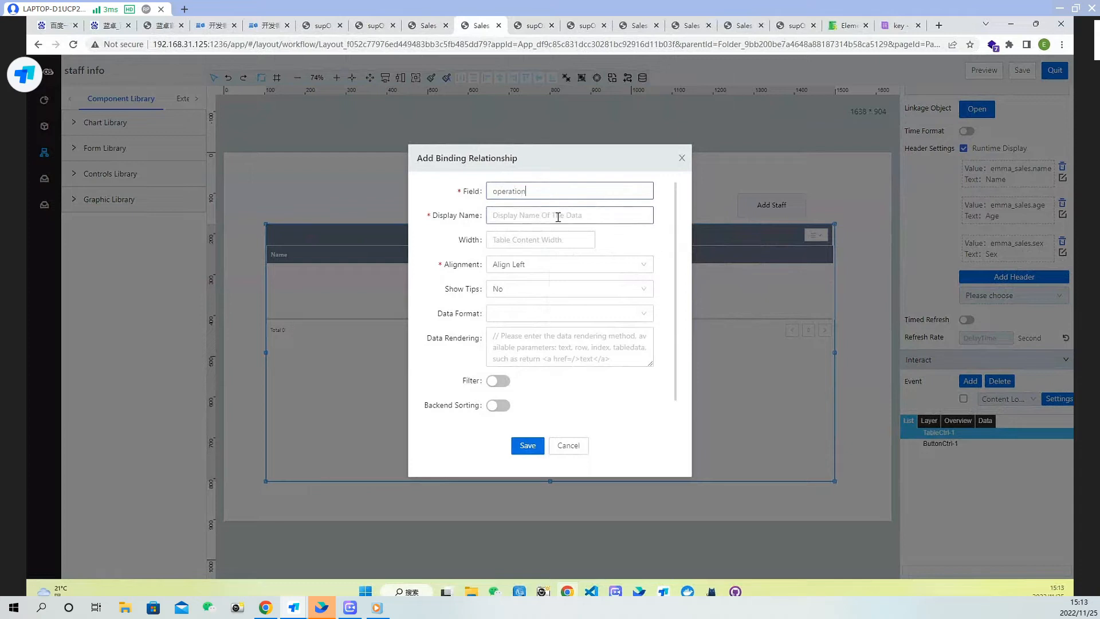
pyautogui.write('Operation')
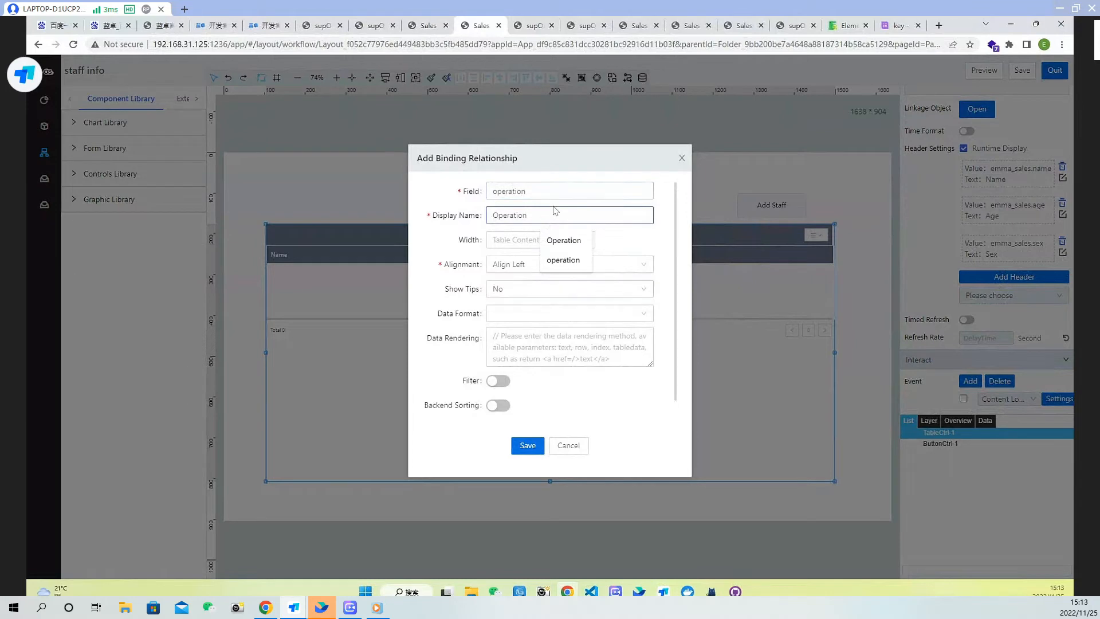
pyautogui.click(530, 450)
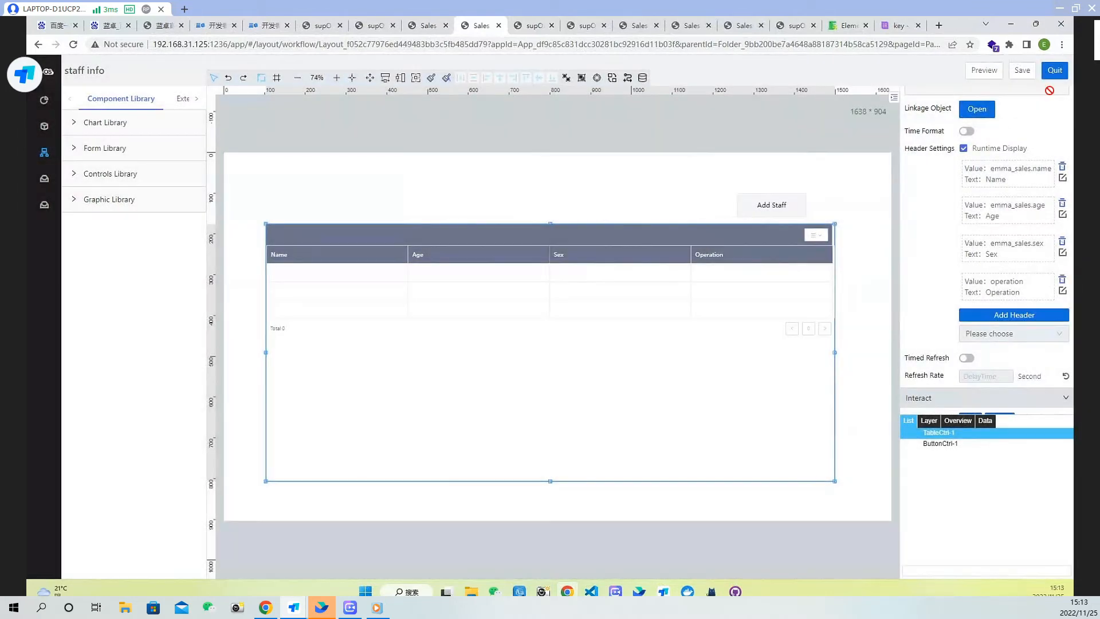
# Save the staff info page and refresh the running staff info page
pyautogui.click(1019, 75)
pyautogui.click(536, 26)
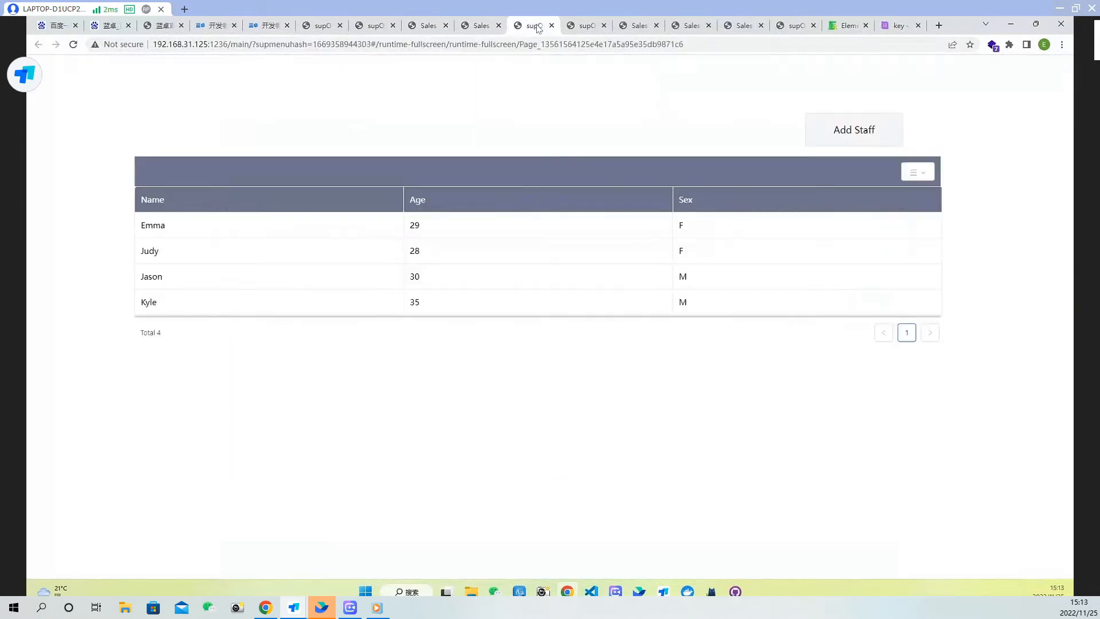
pyautogui.click(73, 47)
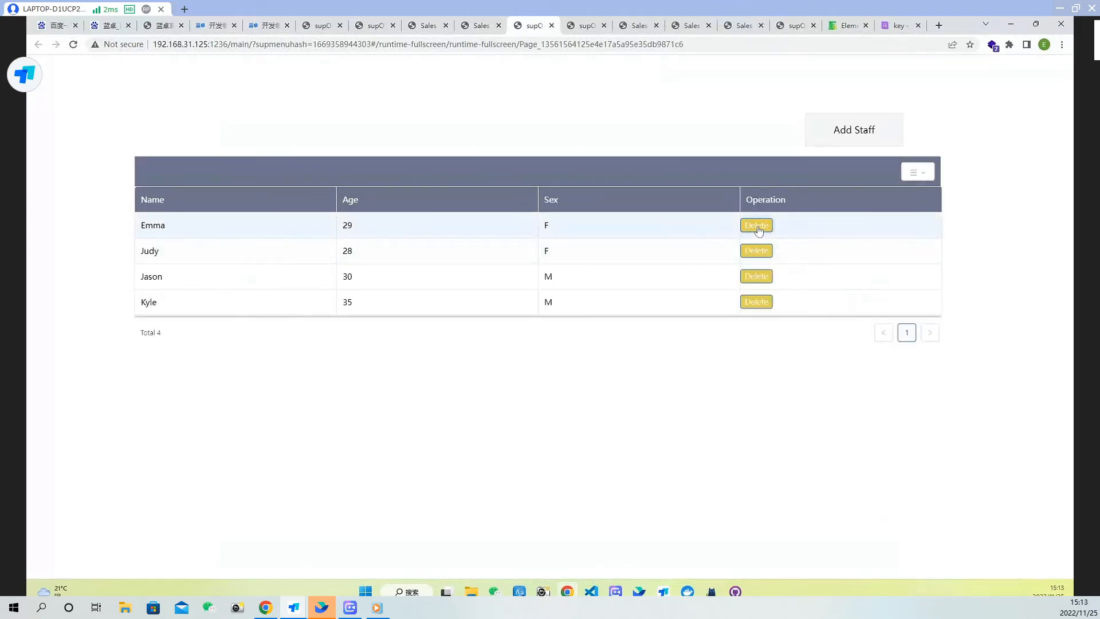
# Reopen the table's Content Loading script and insert a blank line after the Delete console.log call
pyautogui.click(481, 26)
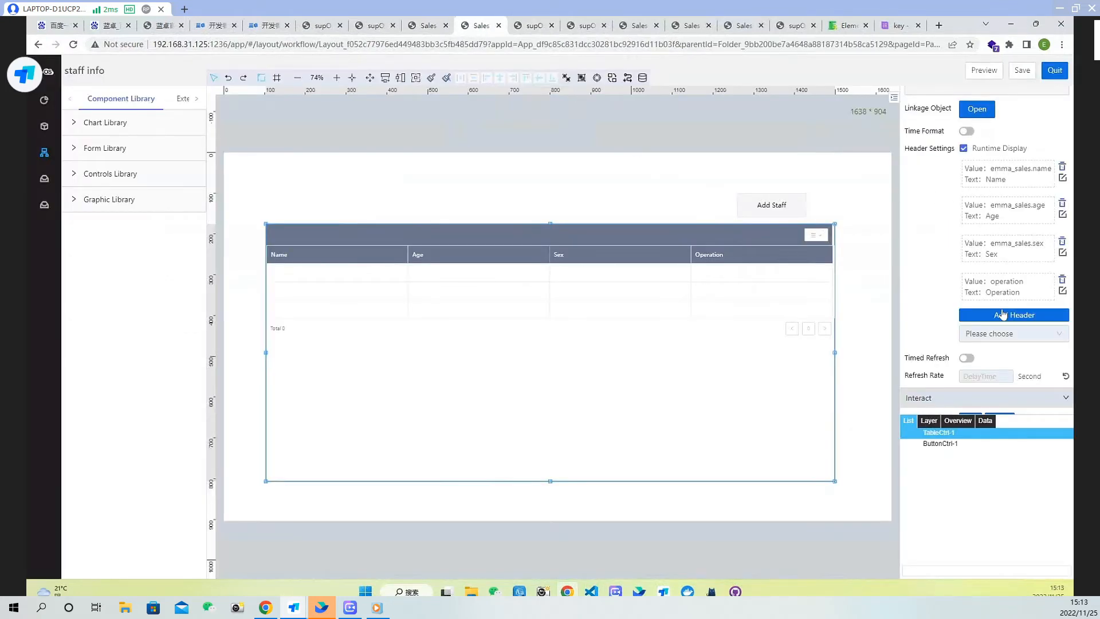
pyautogui.scroll(-1, 1003, 321)
pyautogui.click(1059, 399)
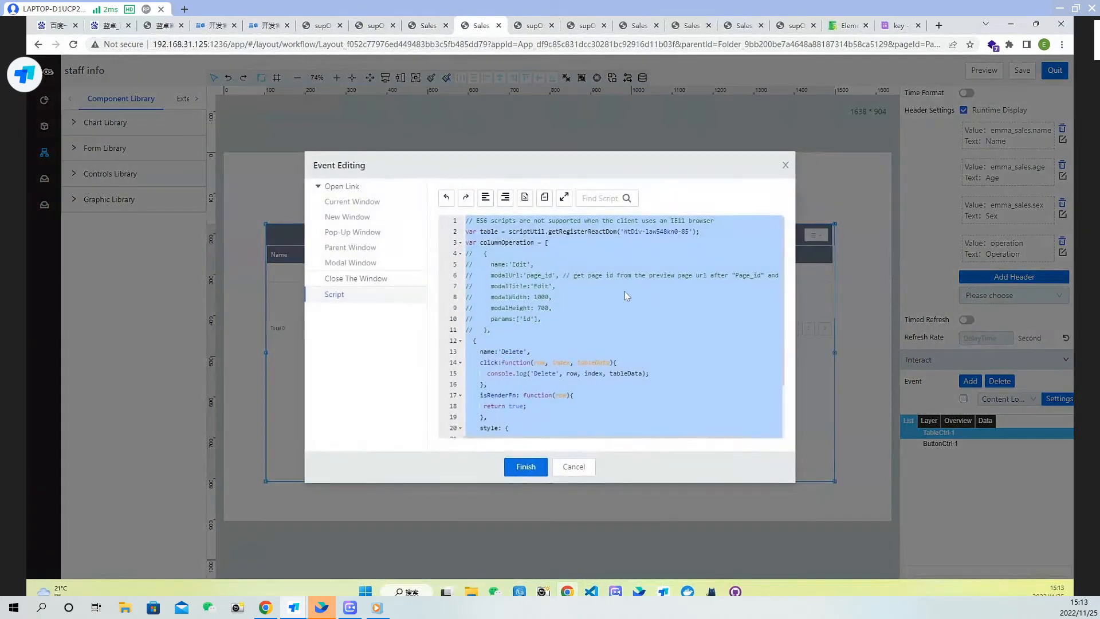
pyautogui.click(613, 308)
pyautogui.scroll(-2, 594, 312)
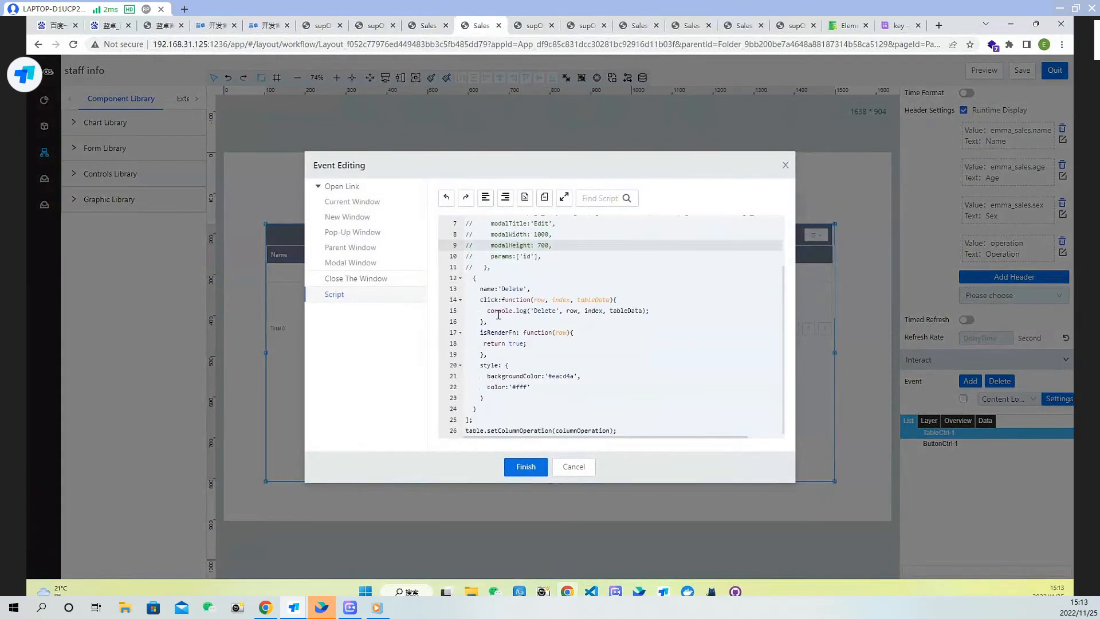
pyautogui.click(660, 312)
pyautogui.press('Return')
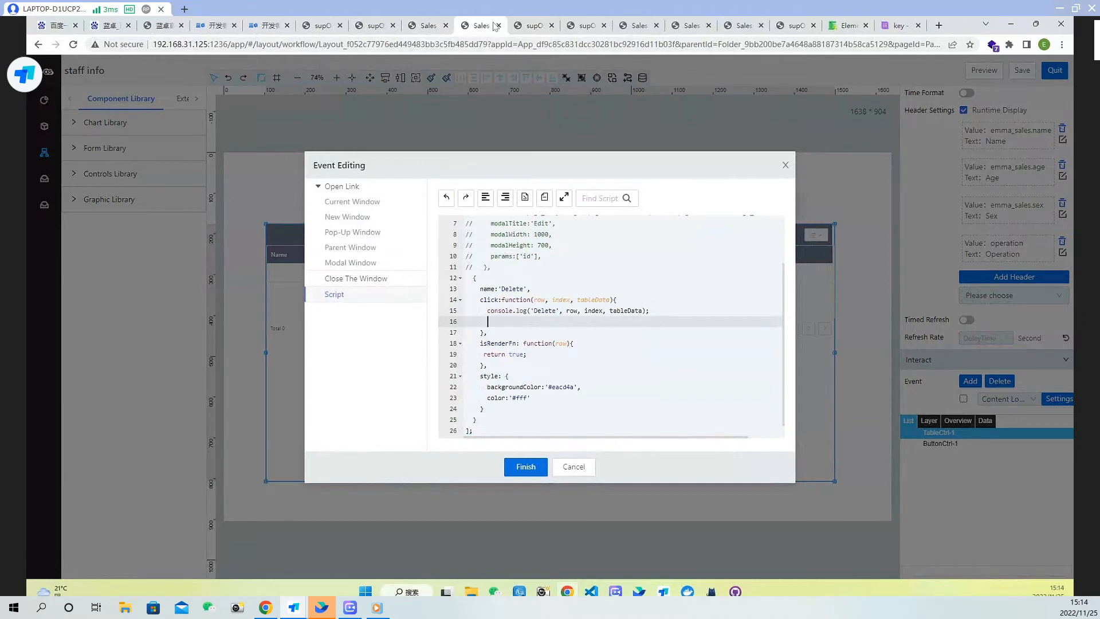
# Select the DeleteDataTableEntries service alias in the Staff Info template's Other Service list
pyautogui.click(422, 26)
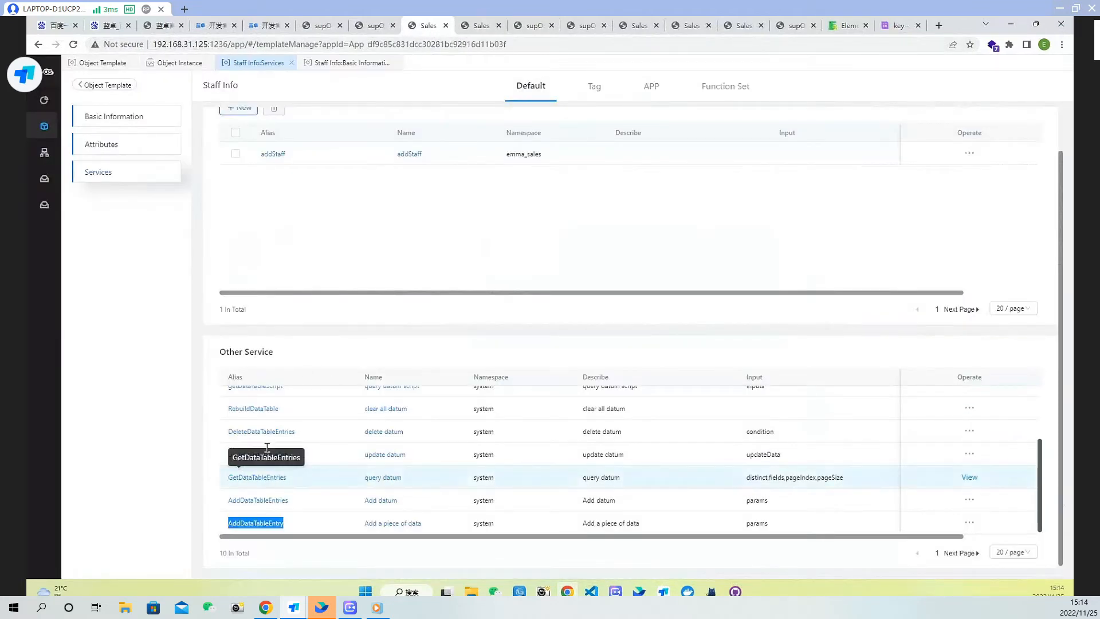
pyautogui.moveTo(304, 436); pyautogui.dragTo(223, 433)
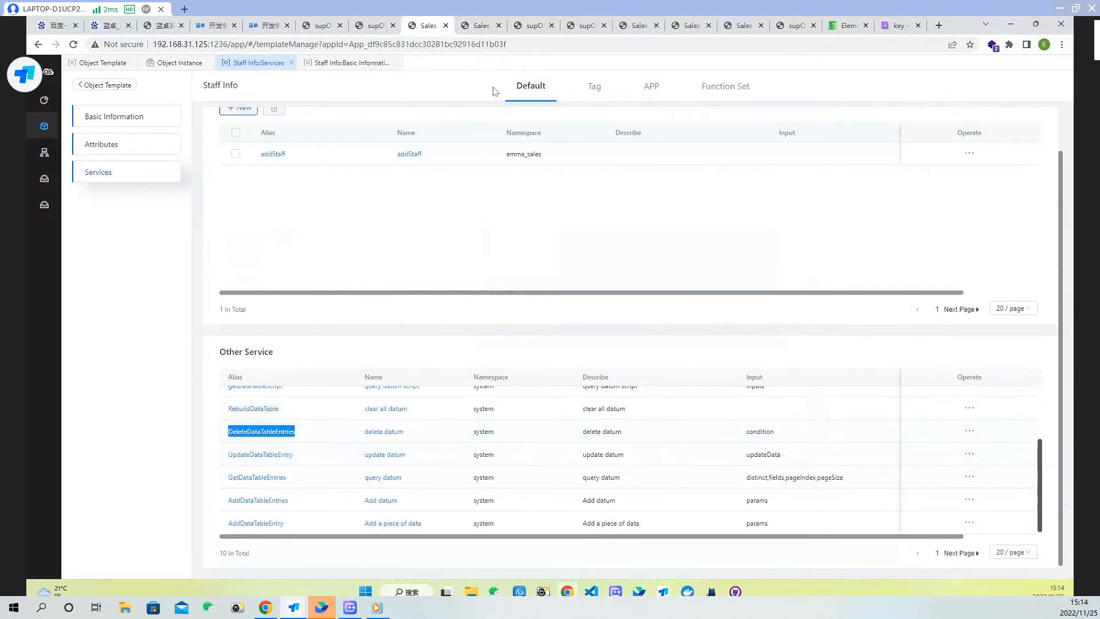
pyautogui.click(479, 27)
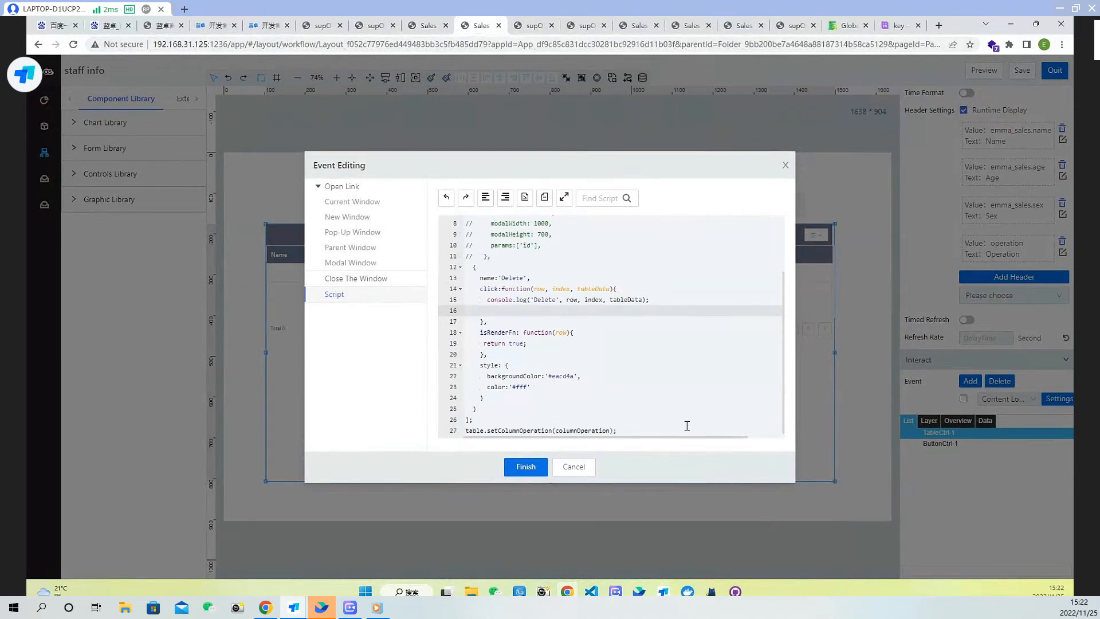
# Finish the script editing, save the staff info page and quit the page editor
pyautogui.click(524, 466)
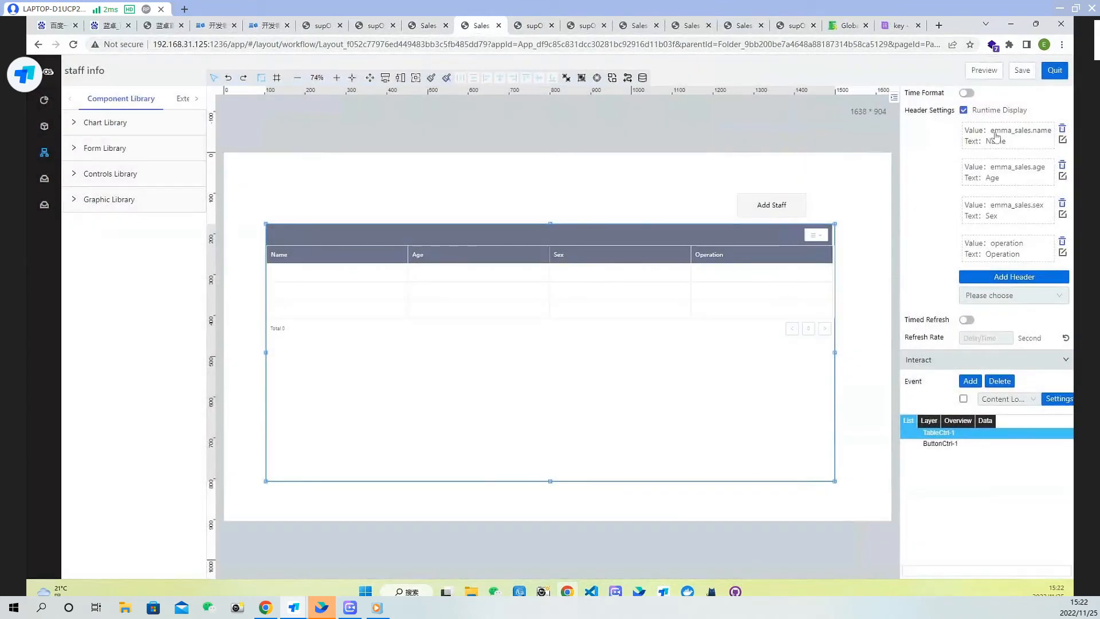
pyautogui.click(1022, 70)
pyautogui.click(1055, 70)
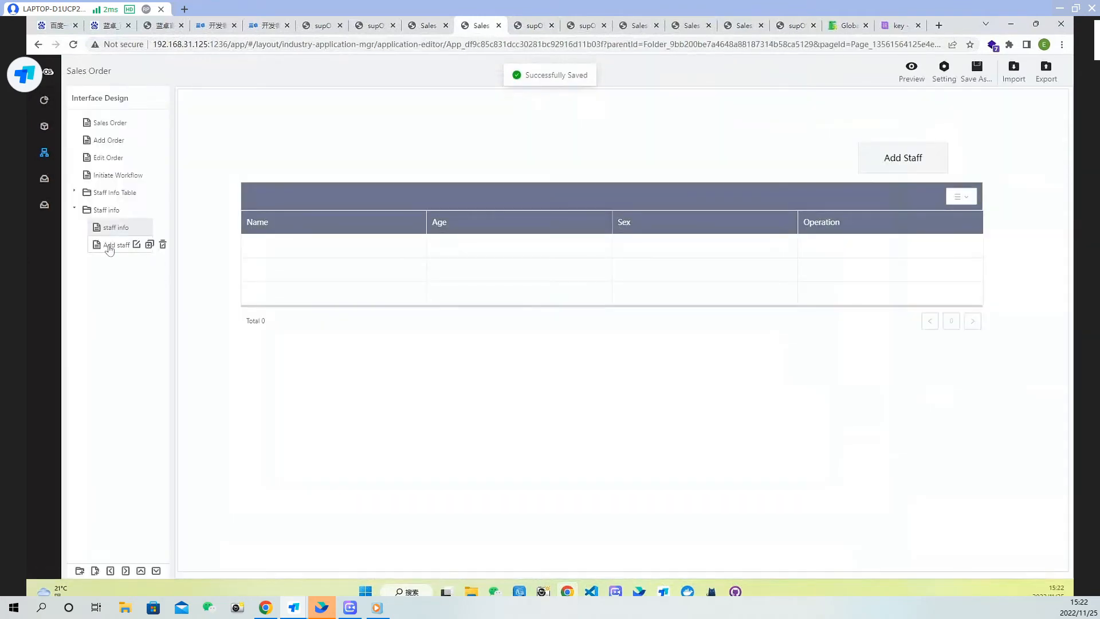
# Open the Add staff page's OK button click script, copy the service call code from lines 4 to 21, and quit
pyautogui.click(108, 246)
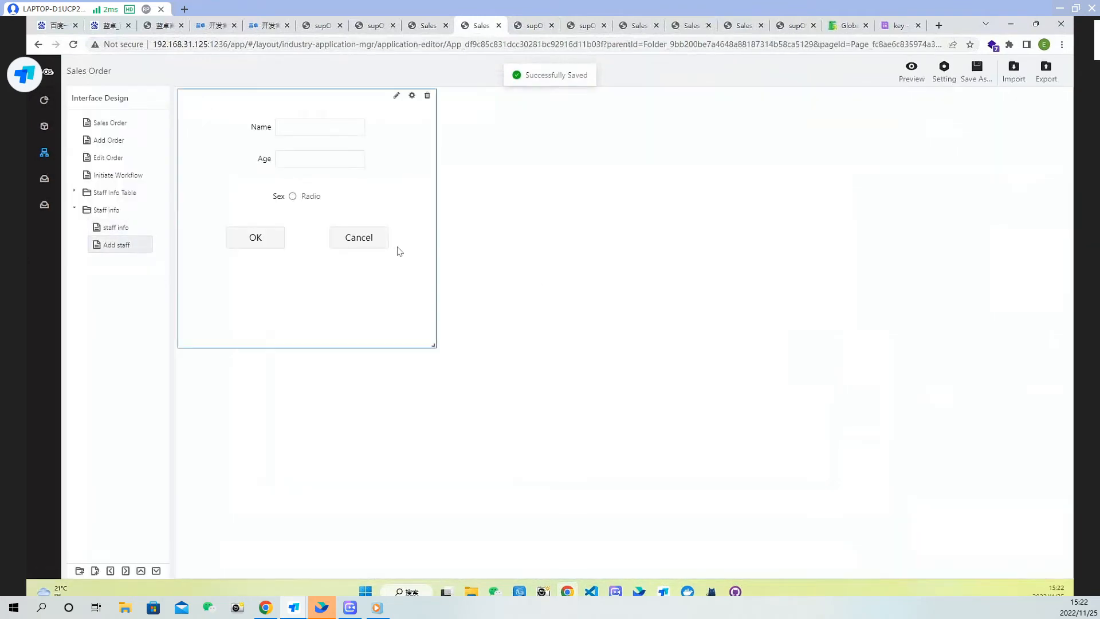
pyautogui.doubleClick(363, 266)
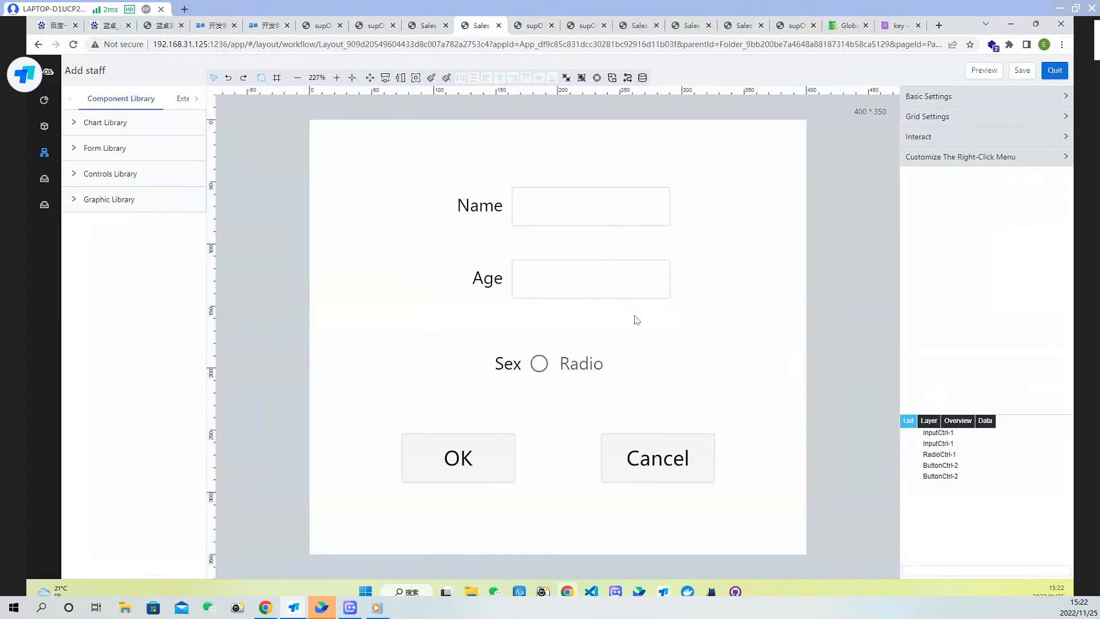
pyautogui.click(494, 469)
pyautogui.click(997, 118)
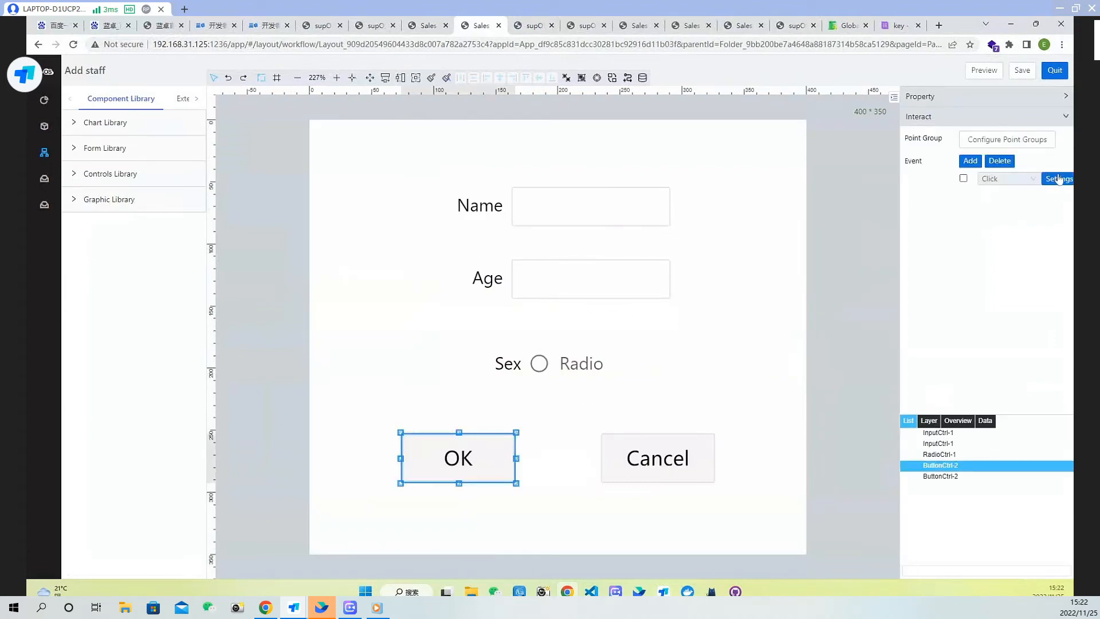
pyautogui.click(1058, 179)
pyautogui.click(524, 310)
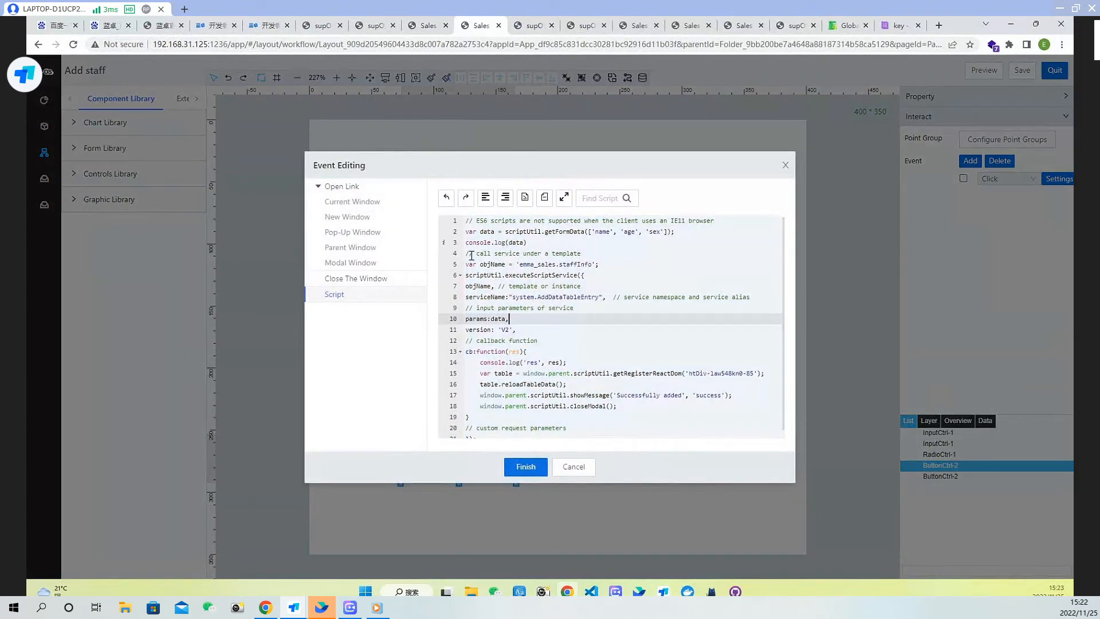
pyautogui.moveTo(465, 254); pyautogui.dragTo(575, 444)
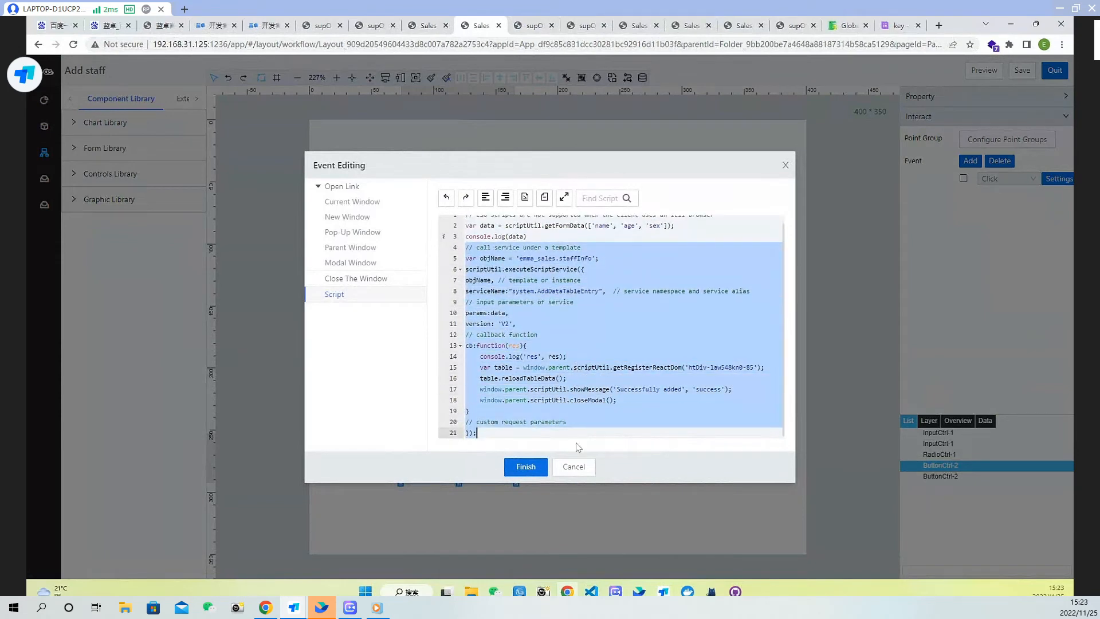
pyautogui.click(531, 469)
pyautogui.click(1056, 71)
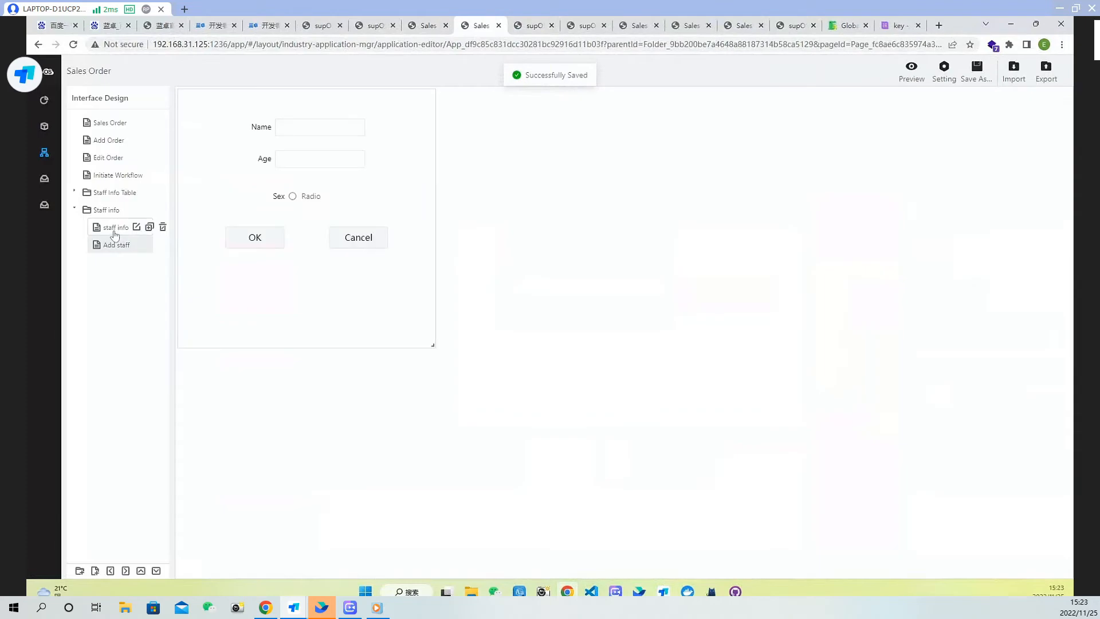
# Open the staff info table's Content Loading script and paste the copied service call into the Delete click function
pyautogui.click(129, 226)
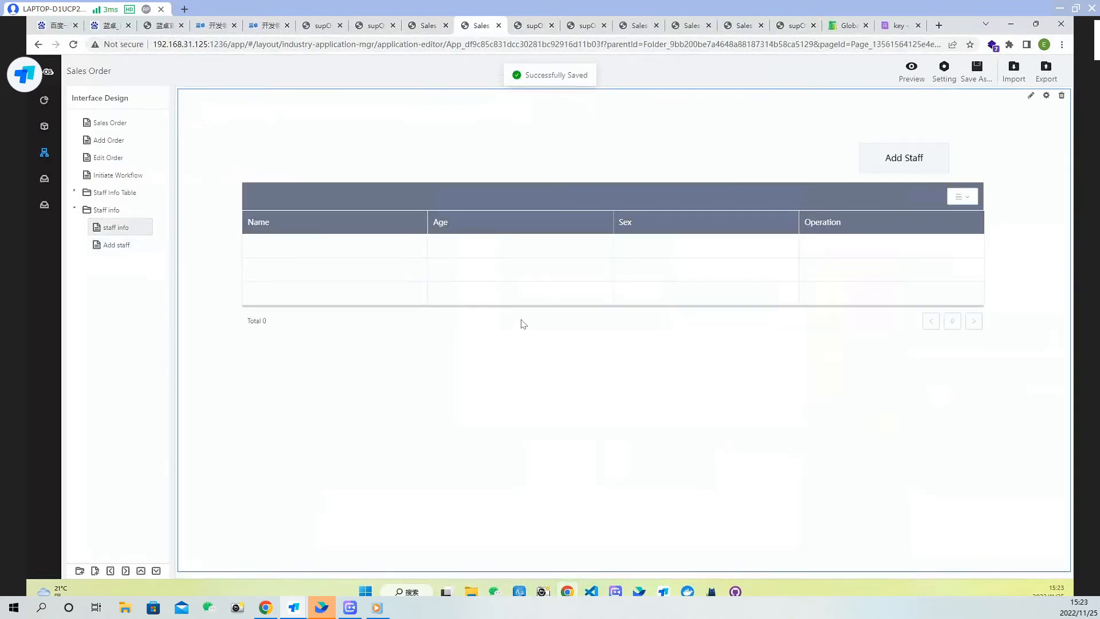
pyautogui.doubleClick(522, 321)
pyautogui.click(829, 264)
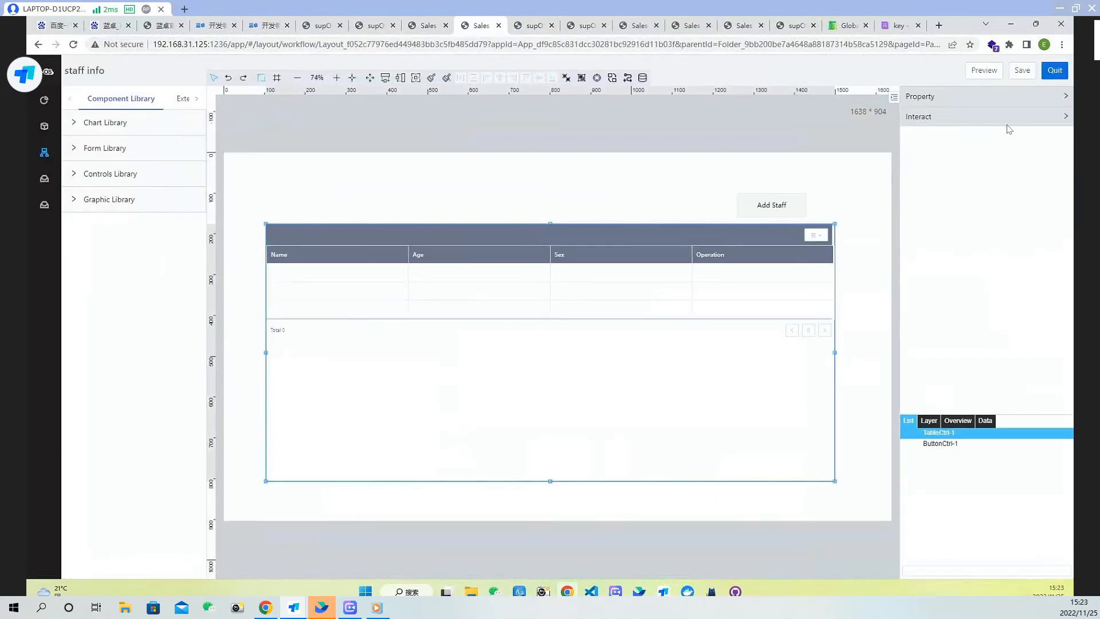
pyautogui.click(1010, 117)
pyautogui.click(1065, 159)
pyautogui.click(560, 355)
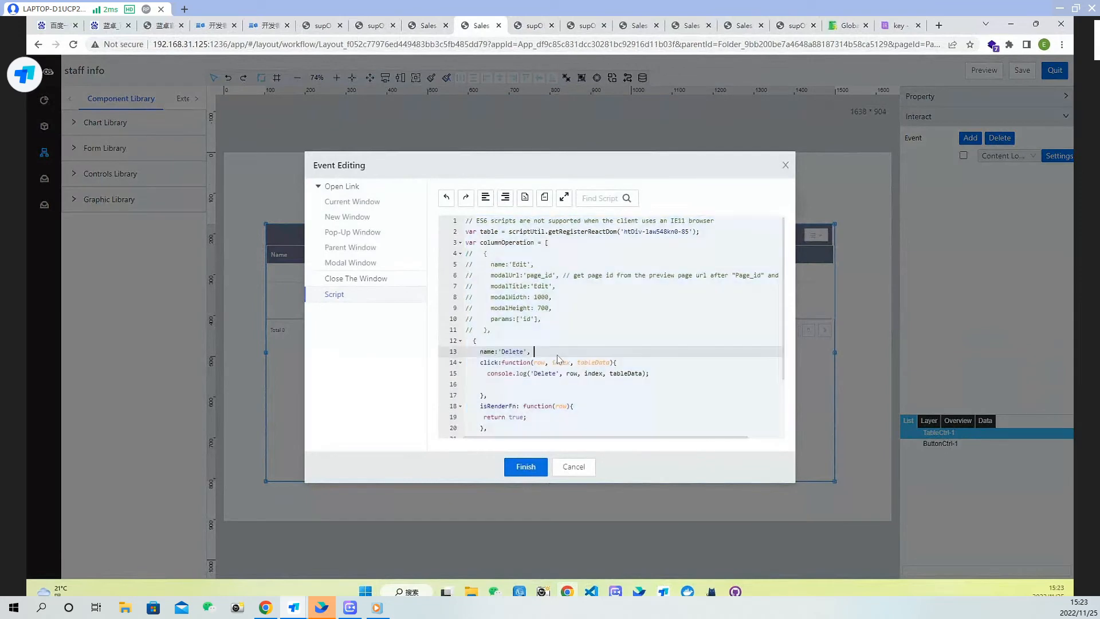
pyautogui.scroll(-1, 523, 388)
pyautogui.click(509, 352)
pyautogui.hotkey('ctrl', 'v')
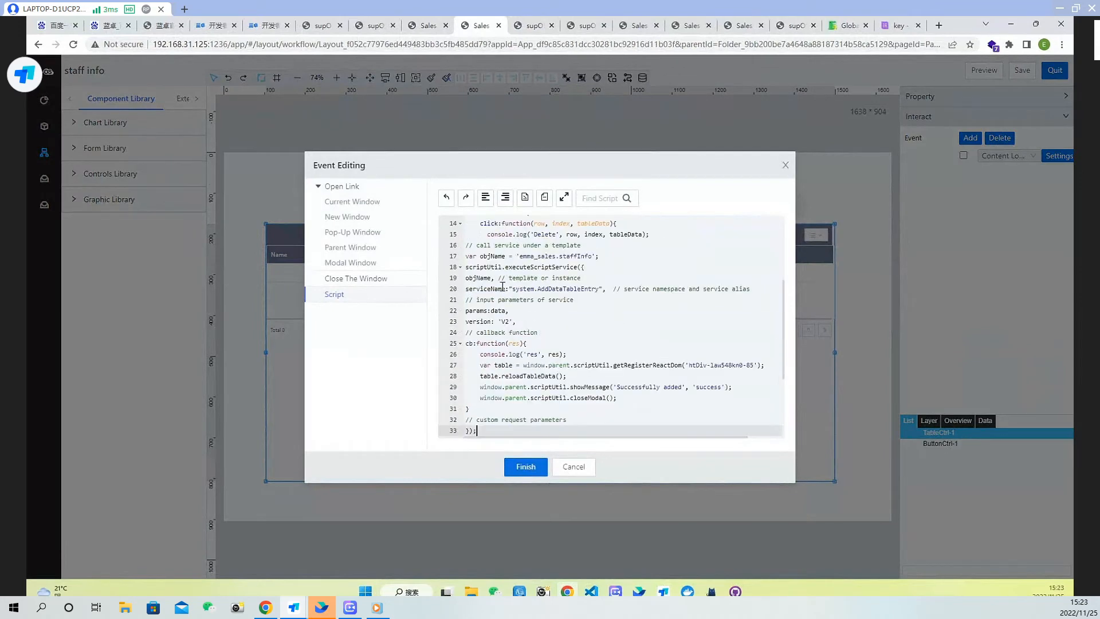
# Indent the pasted service call block by two levels inside the Delete click function
pyautogui.scroll(2, 499, 278)
pyautogui.moveTo(467, 310); pyautogui.dragTo(523, 396)
pyautogui.press('Tab')
pyautogui.press('Tab')
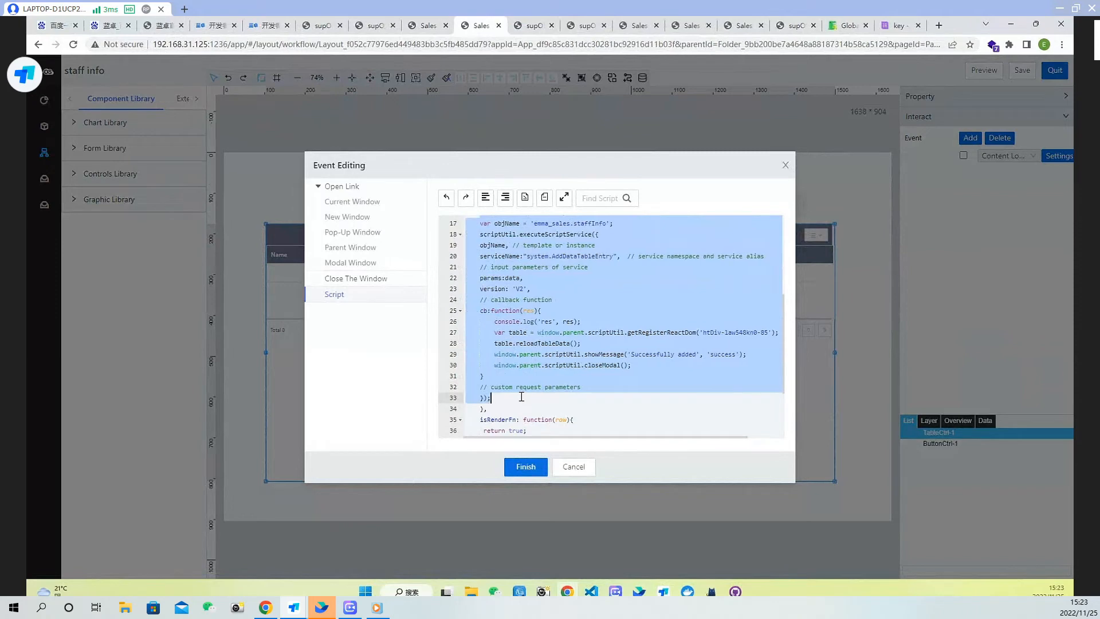
# Change the Delete function's service call to use system.DeleteDataTableEntries, copying the alias from the staff template's Other Service list
pyautogui.scroll(3, 612, 393)
pyautogui.click(654, 354)
pyautogui.scroll(-1, 607, 343)
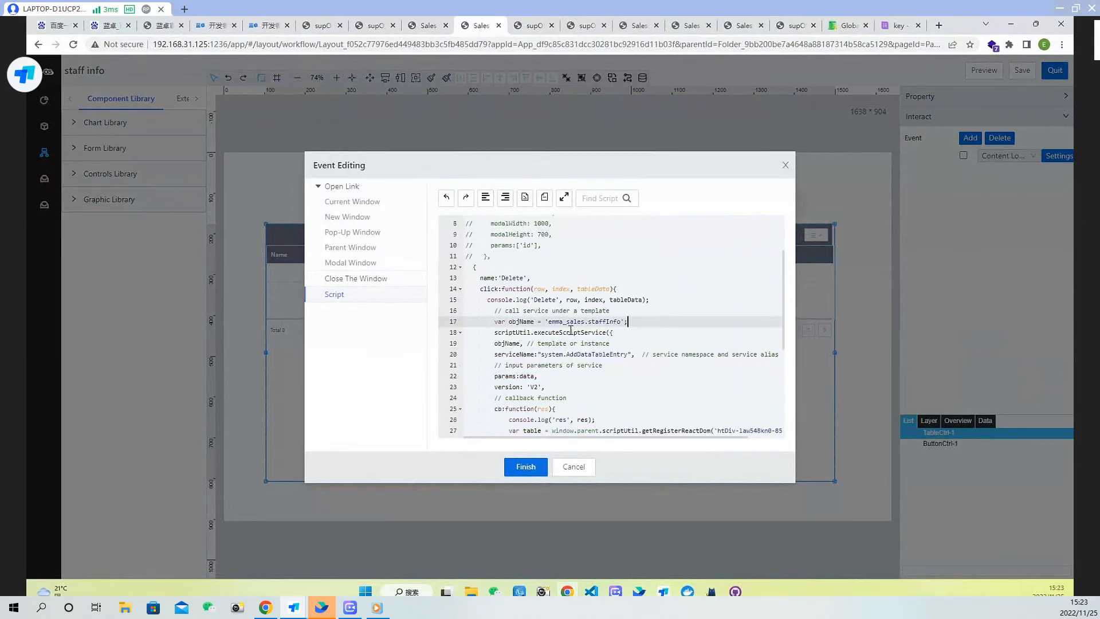
pyautogui.click(557, 352)
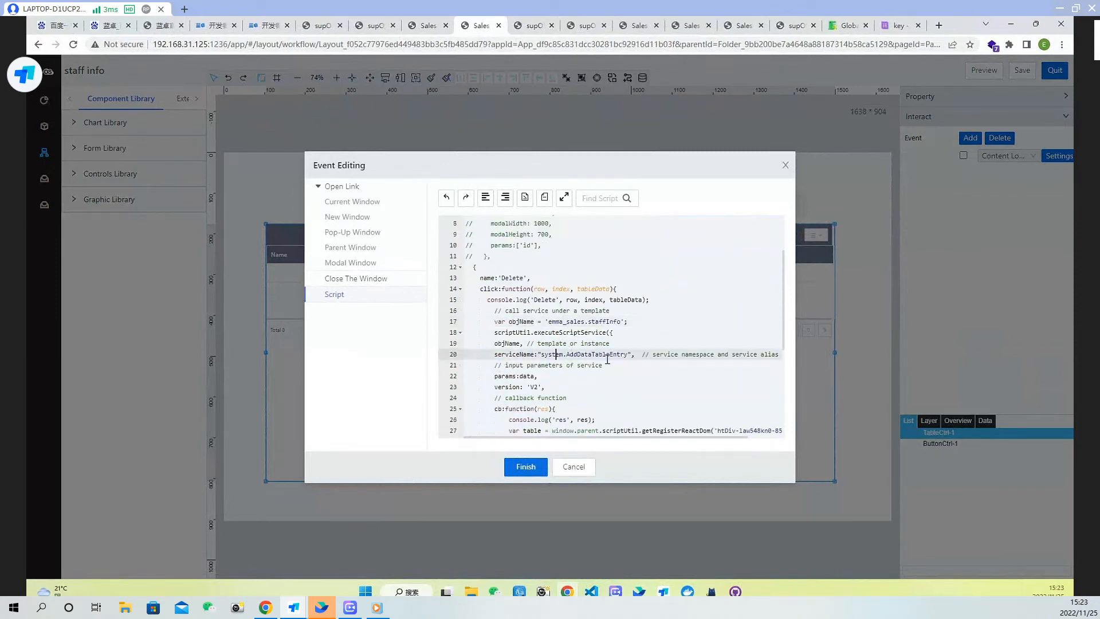
pyautogui.scroll(-3, 599, 355)
pyautogui.doubleClick(588, 323)
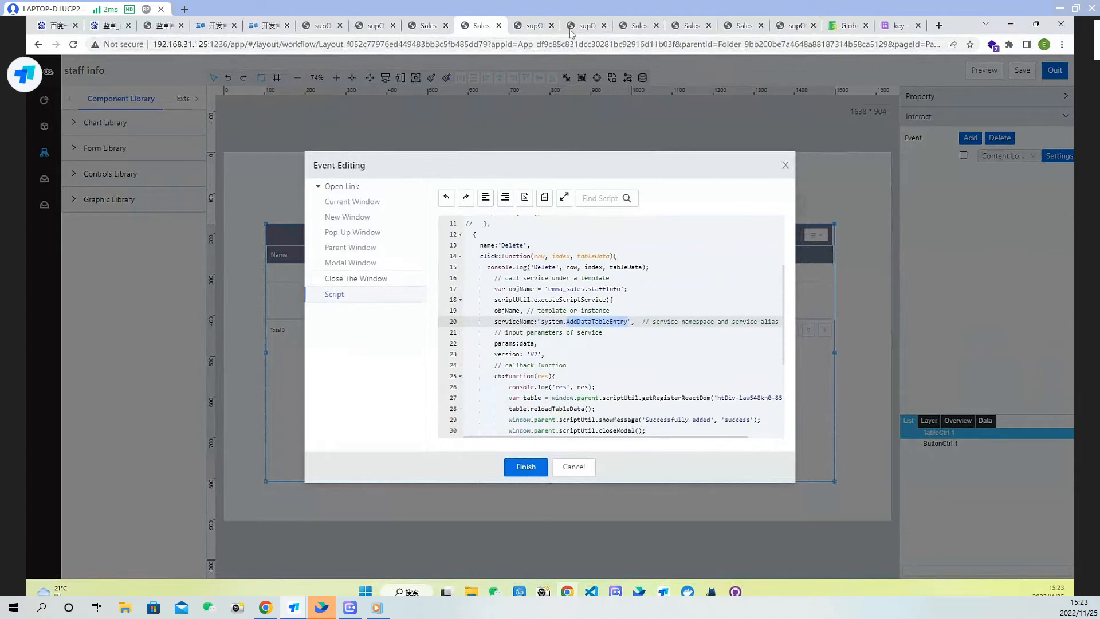
pyautogui.click(430, 25)
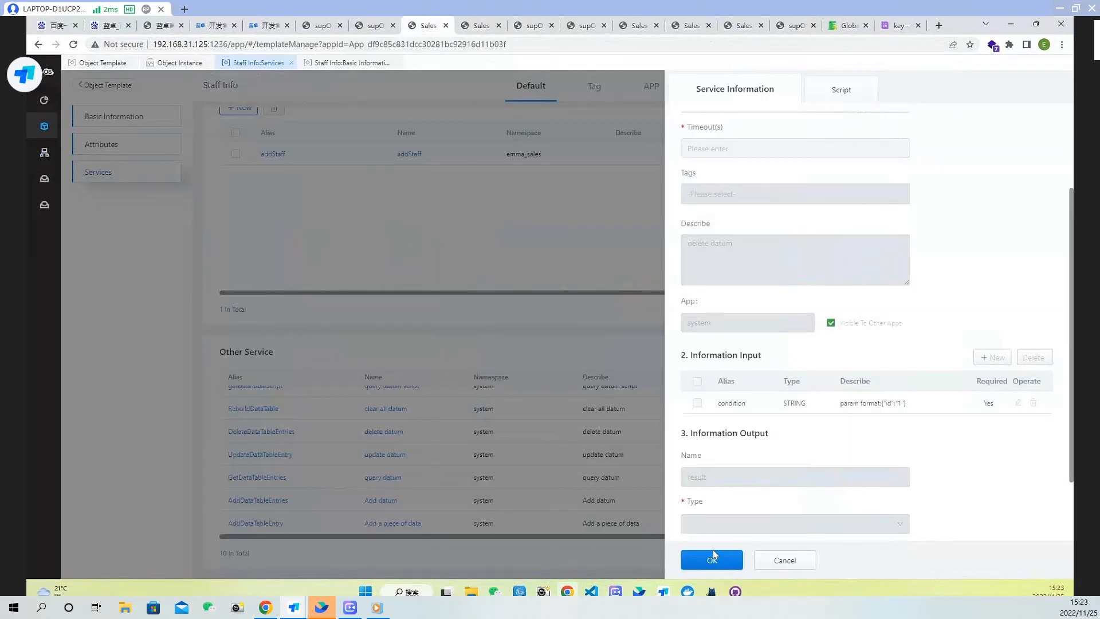
pyautogui.click(785, 560)
pyautogui.moveTo(304, 436); pyautogui.dragTo(229, 433)
pyautogui.hotkey('ctrl', 'c')
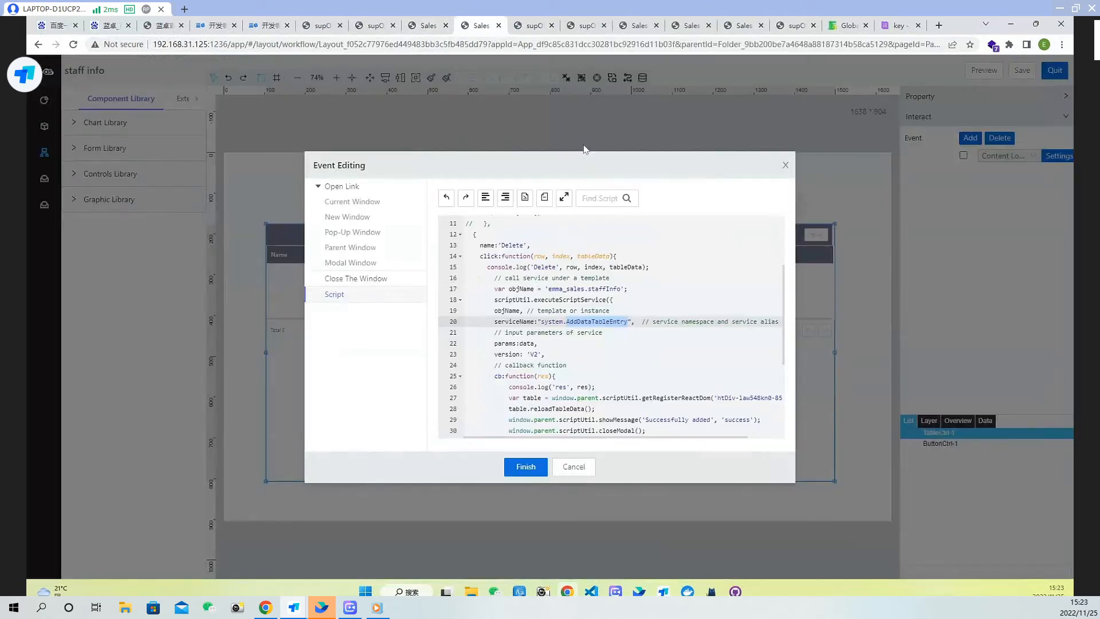
pyautogui.click(478, 25)
pyautogui.hotkey('ctrl', 'v')
pyautogui.click(547, 355)
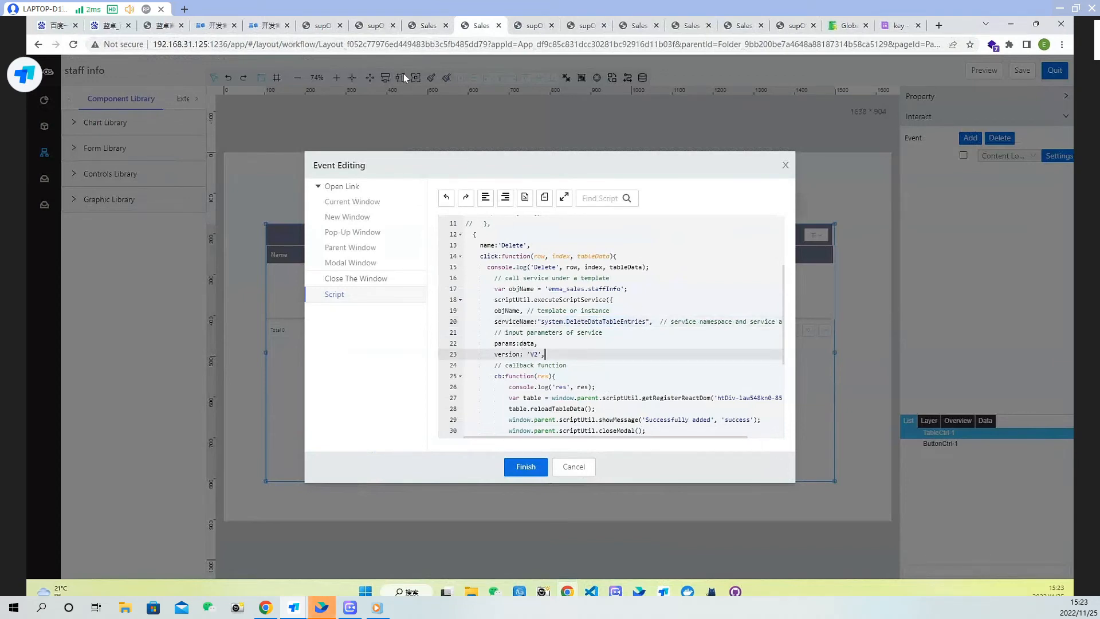
# Examine the DeleteDataTableEntries service's information input parameters in the staff template
pyautogui.click(421, 26)
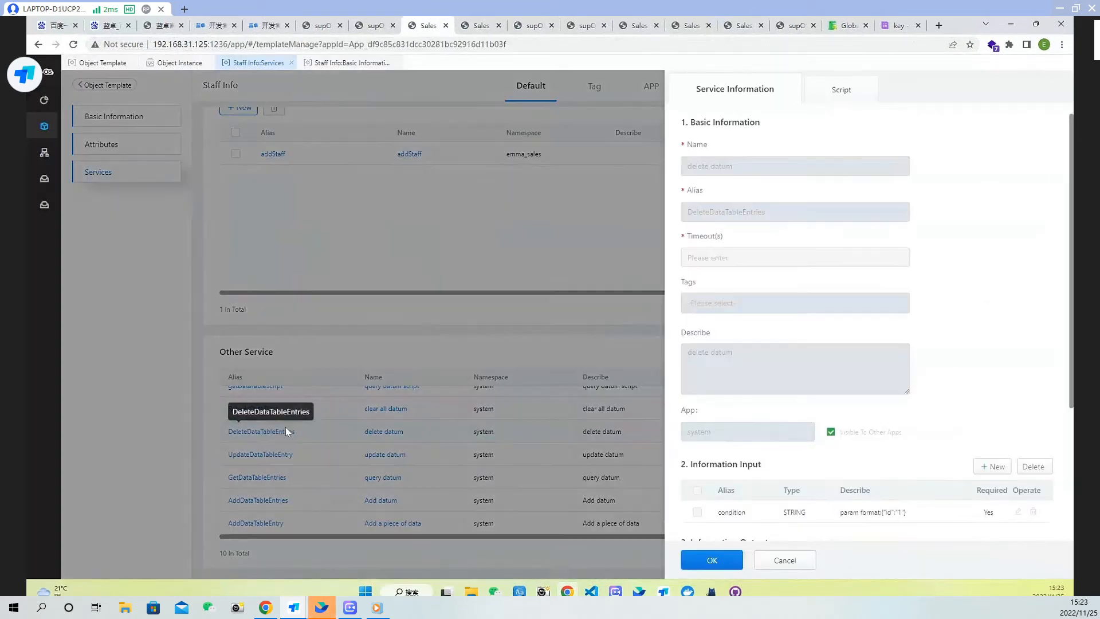
pyautogui.scroll(-2, 891, 510)
pyautogui.click(787, 561)
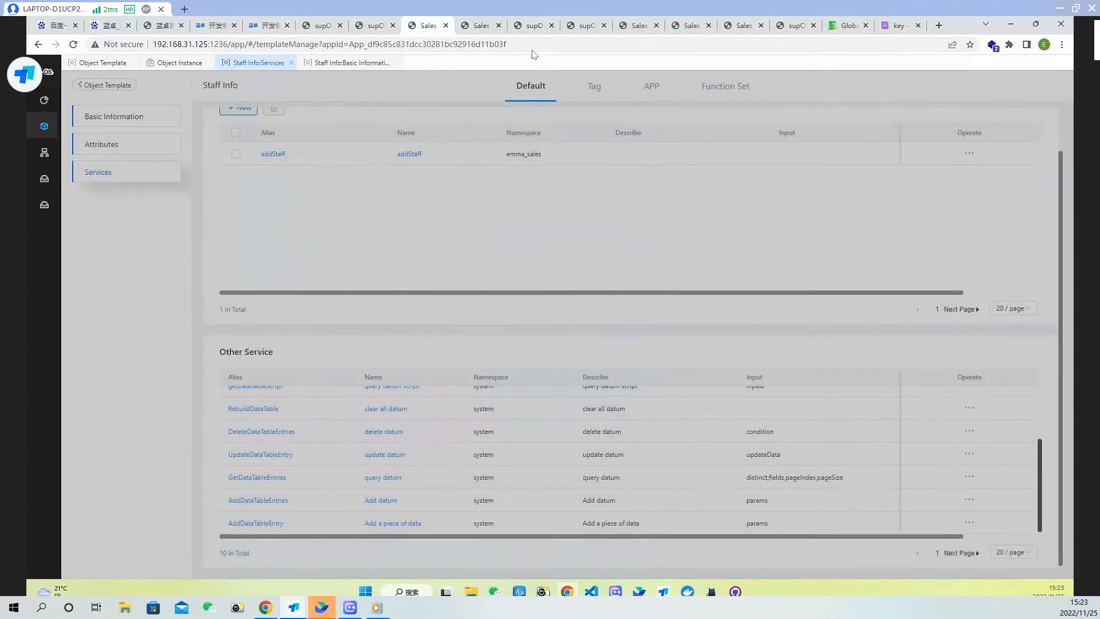
# Comment out the pasted service call block in the Delete function, finish editing and save the page
pyautogui.click(482, 26)
pyautogui.press('Down')
pyautogui.press('Down')
pyautogui.press('Down')
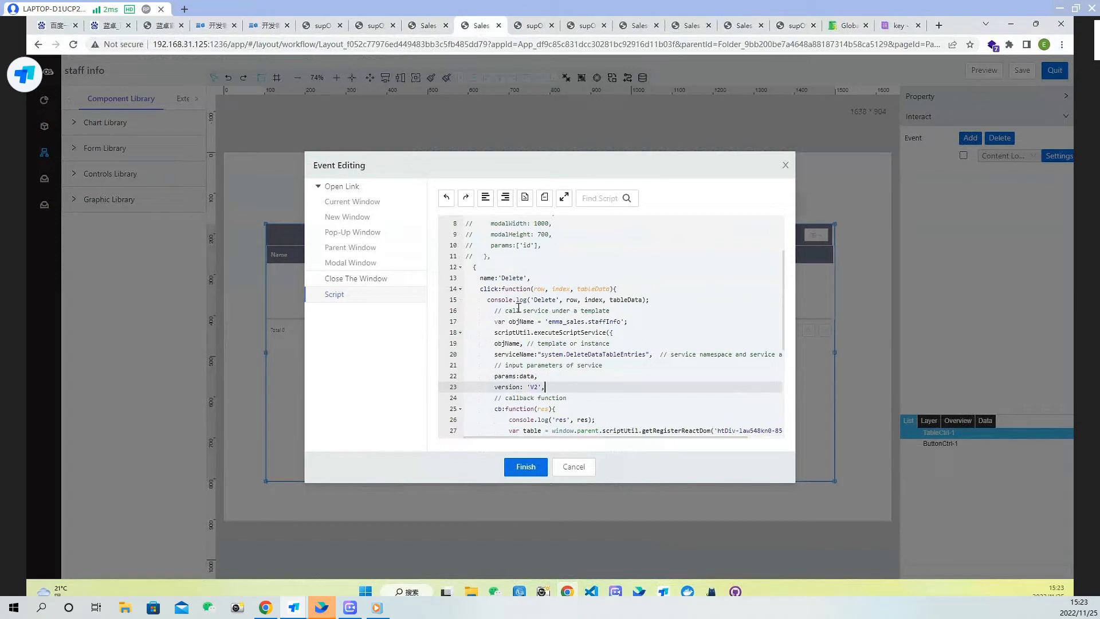
pyautogui.moveTo(495, 310); pyautogui.dragTo(571, 399)
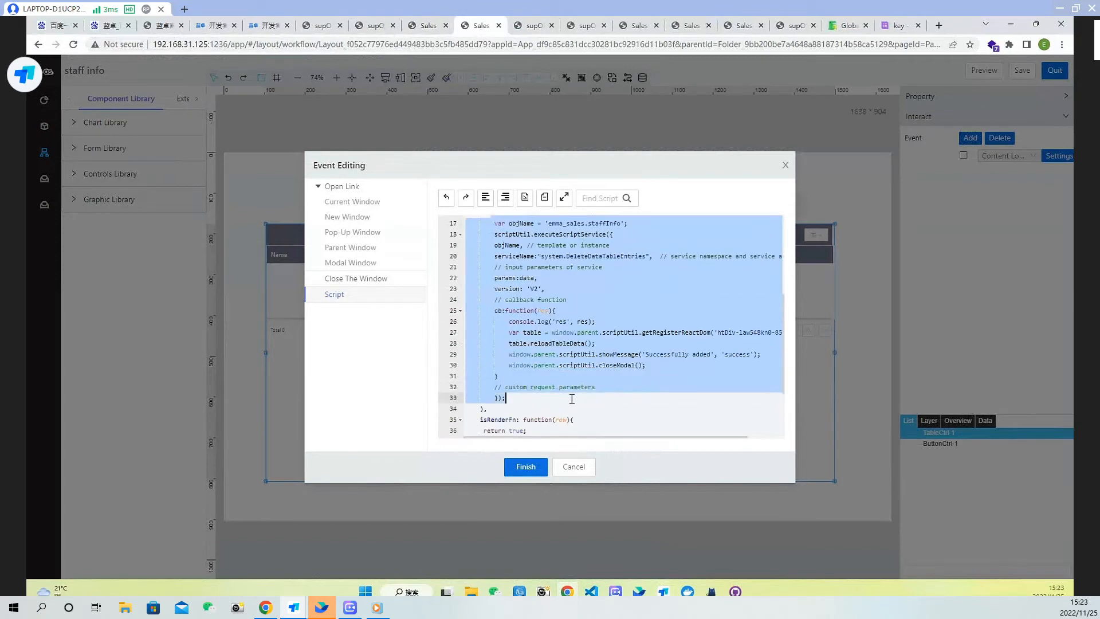
pyautogui.hotkey('ctrl', '/')
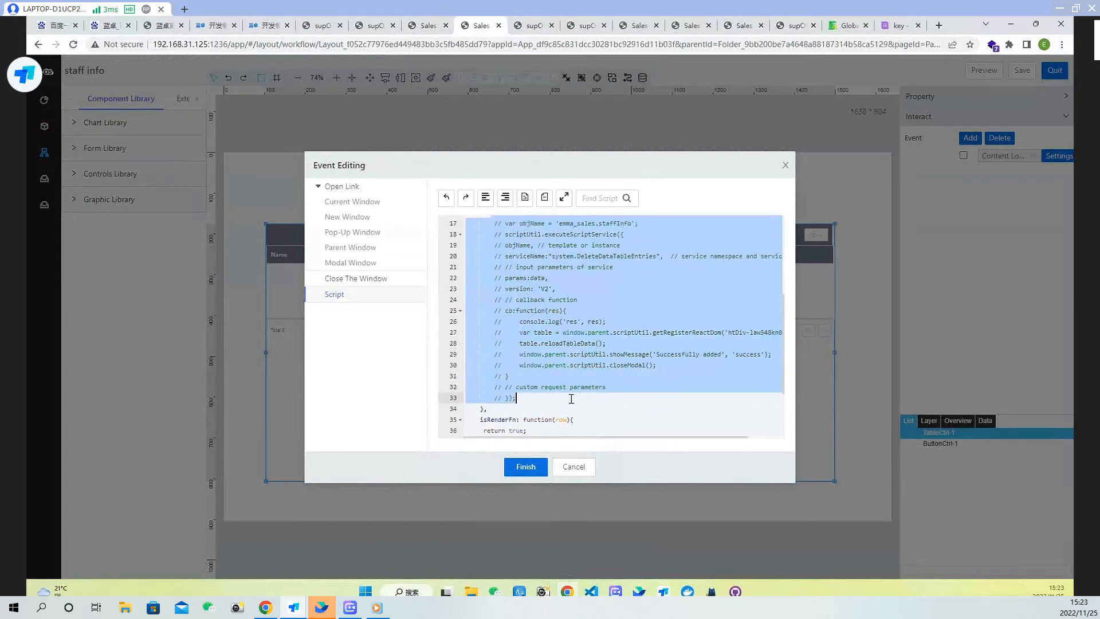
pyautogui.click(533, 467)
pyautogui.click(997, 71)
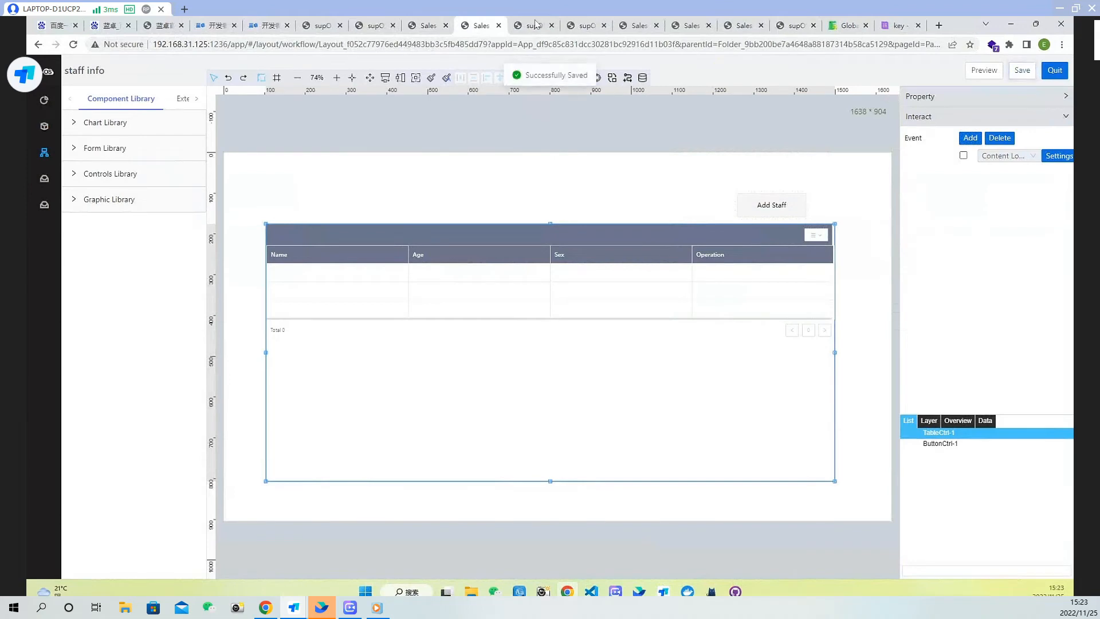
# Reload the preview, press Delete on the first staff row and expand the logged row object in the console
pyautogui.click(73, 44)
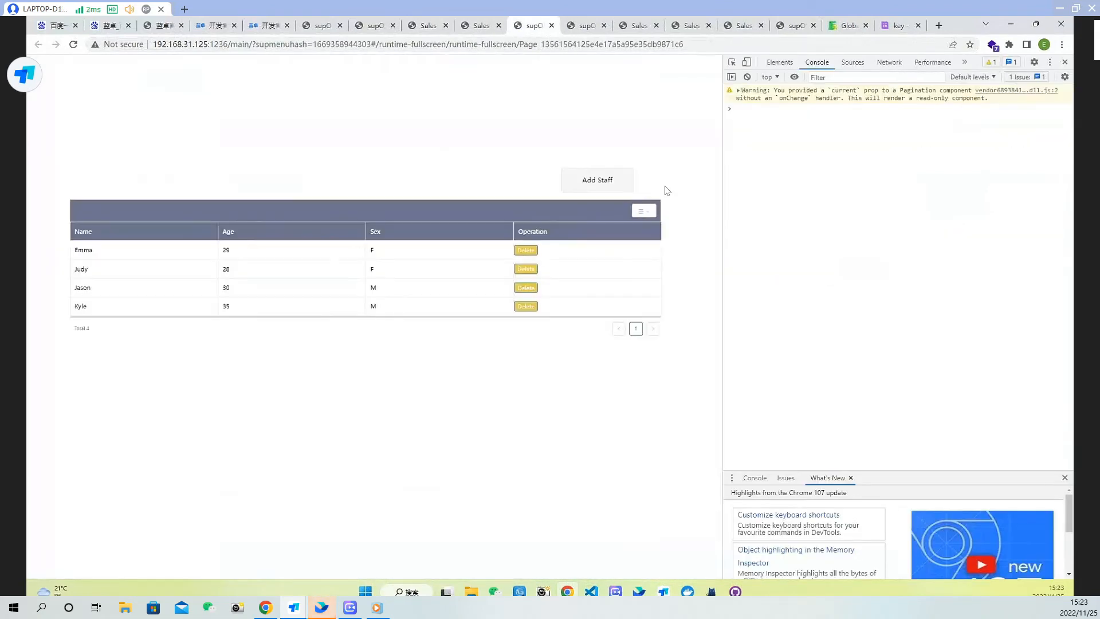
pyautogui.click(531, 250)
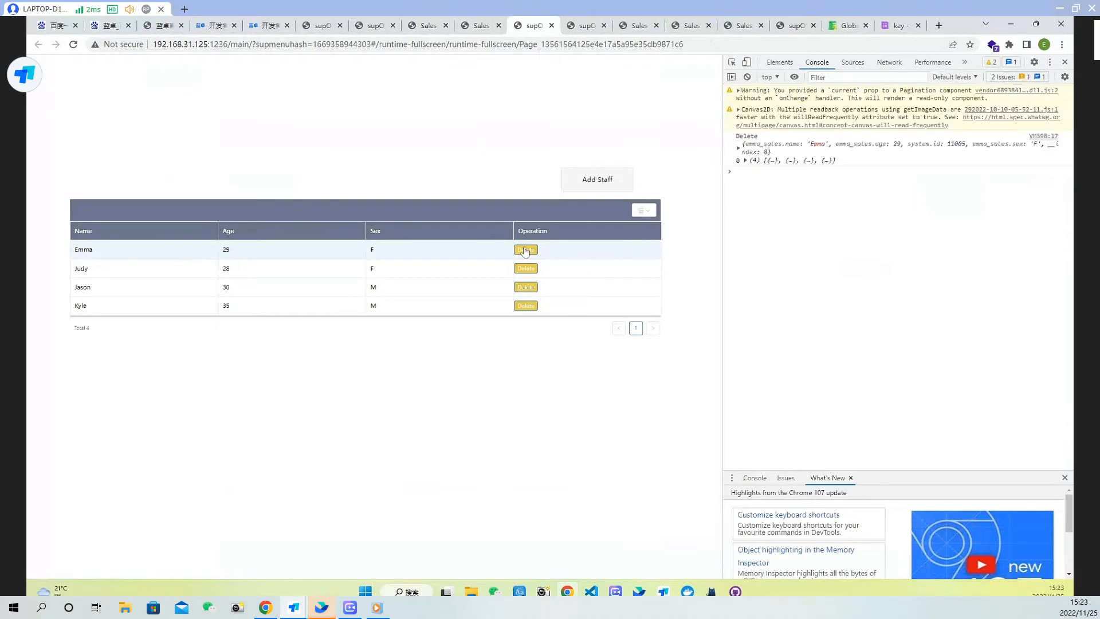
pyautogui.click(739, 148)
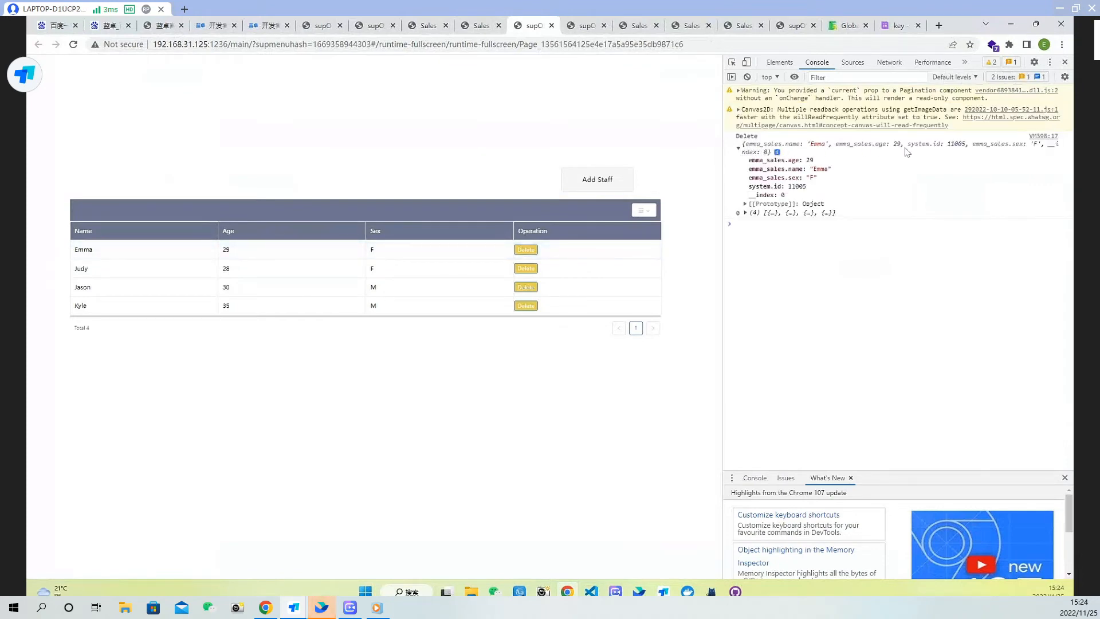
# Reopen the table's Content Loading script and uncomment the service call block in the Delete function
pyautogui.click(475, 26)
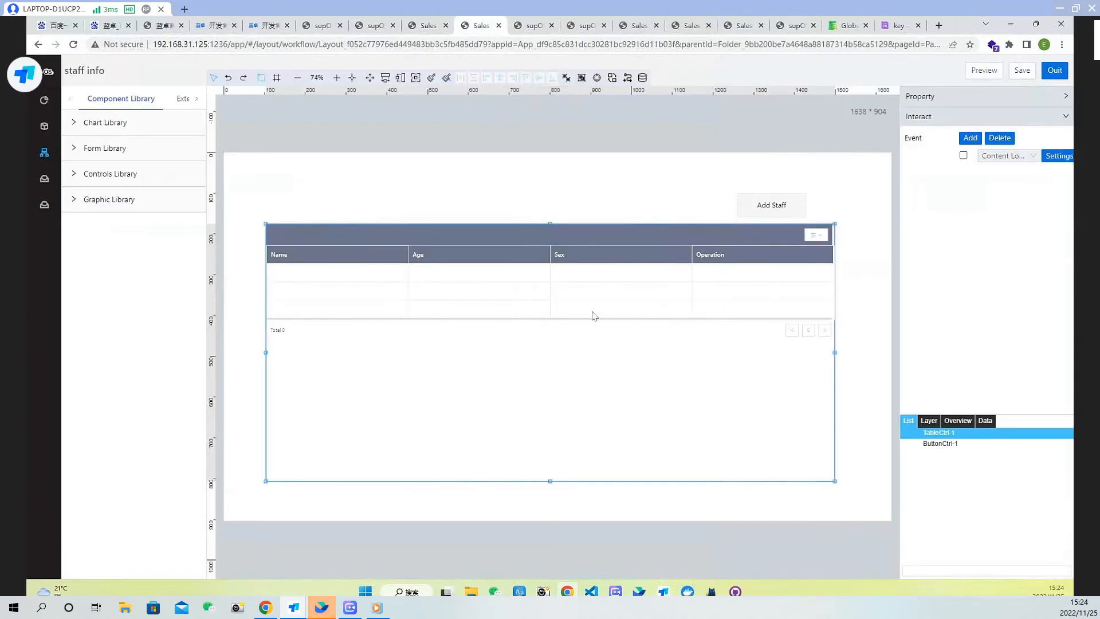
pyautogui.click(1059, 156)
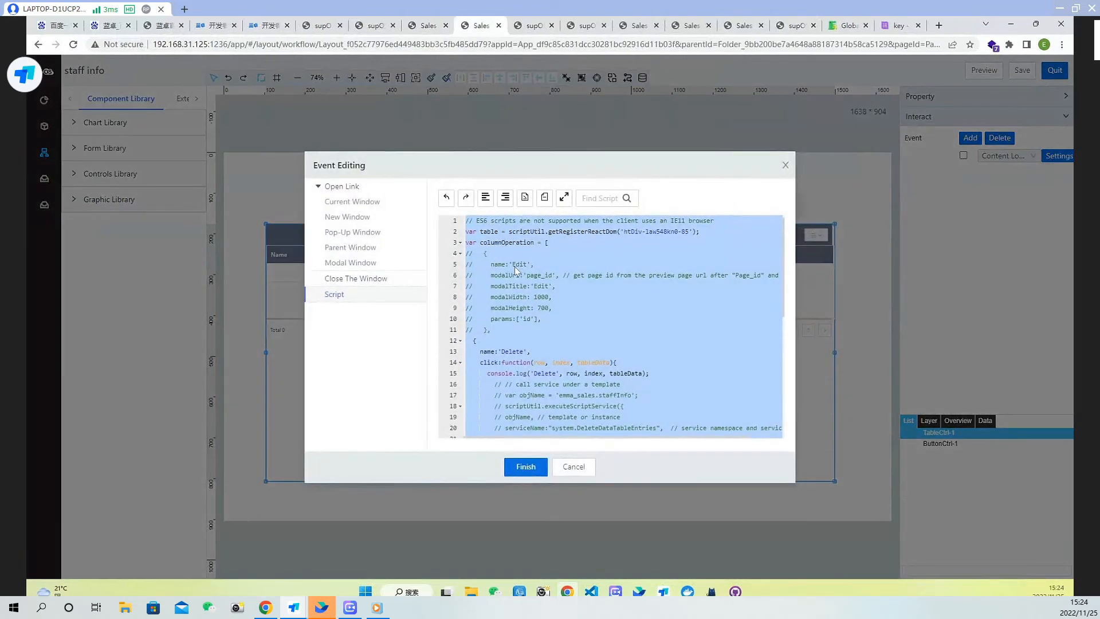
pyautogui.click(550, 368)
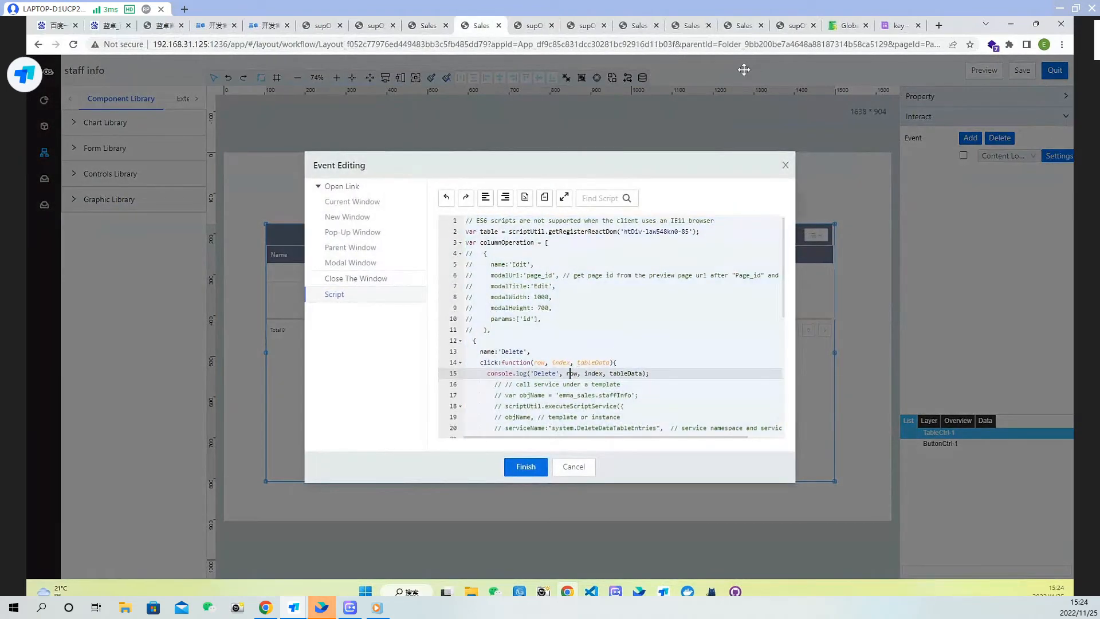
pyautogui.click(532, 26)
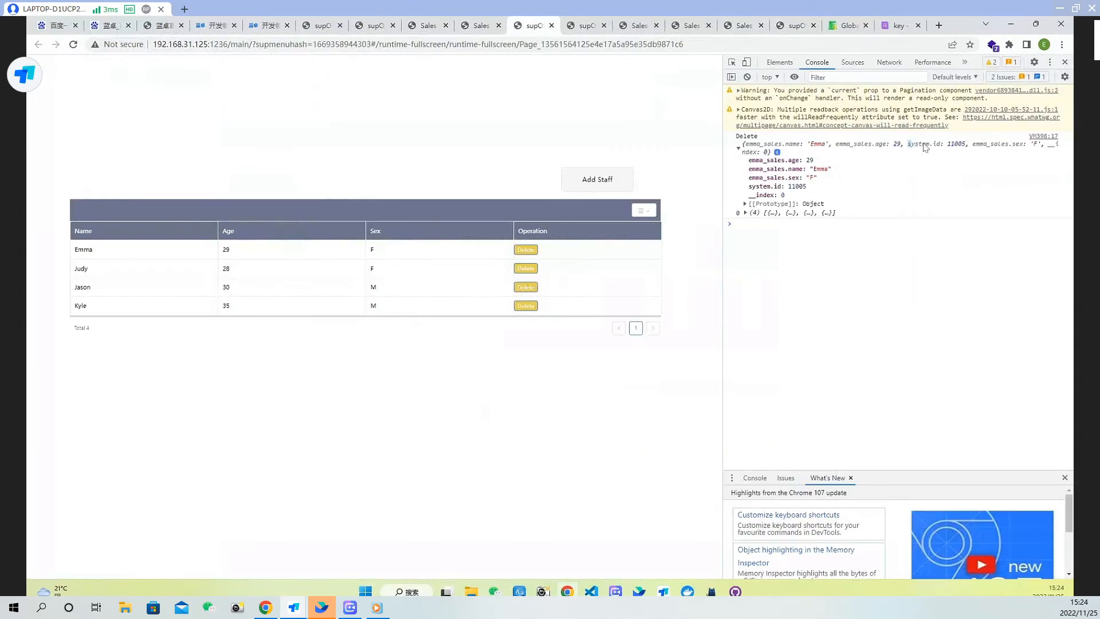
pyautogui.click(483, 28)
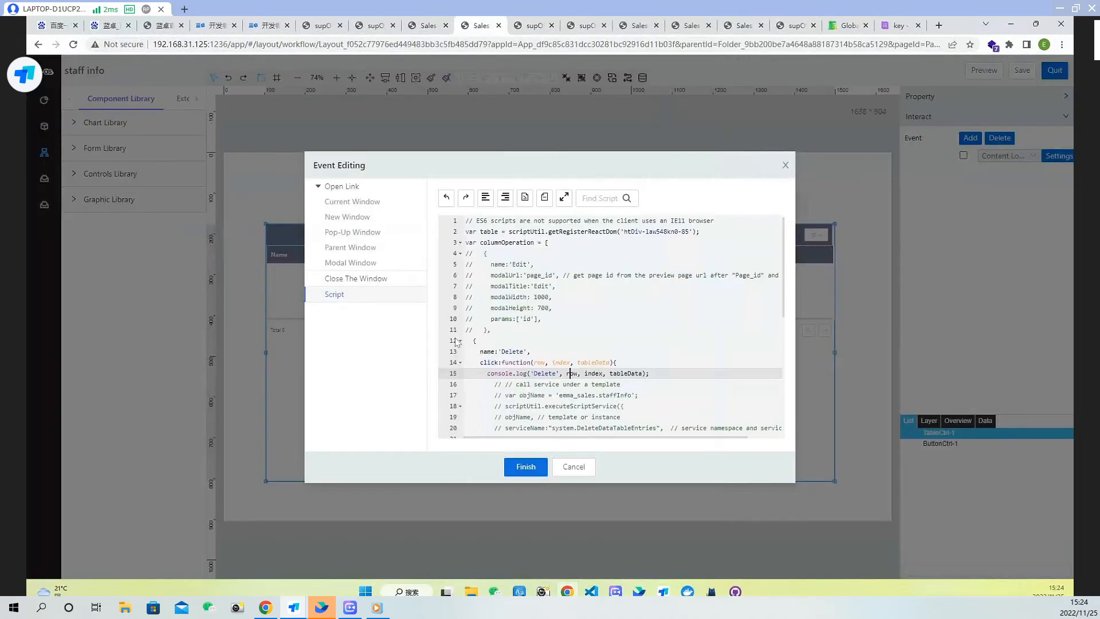
pyautogui.click(646, 383)
pyautogui.scroll(-2, 490, 329)
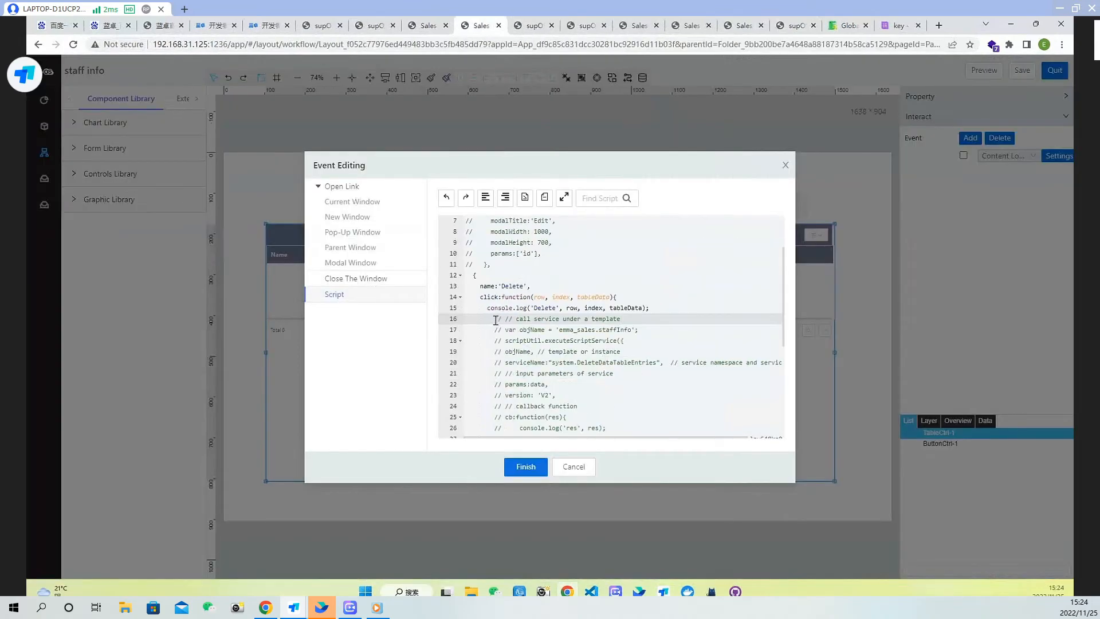
pyautogui.moveTo(495, 320); pyautogui.dragTo(528, 373)
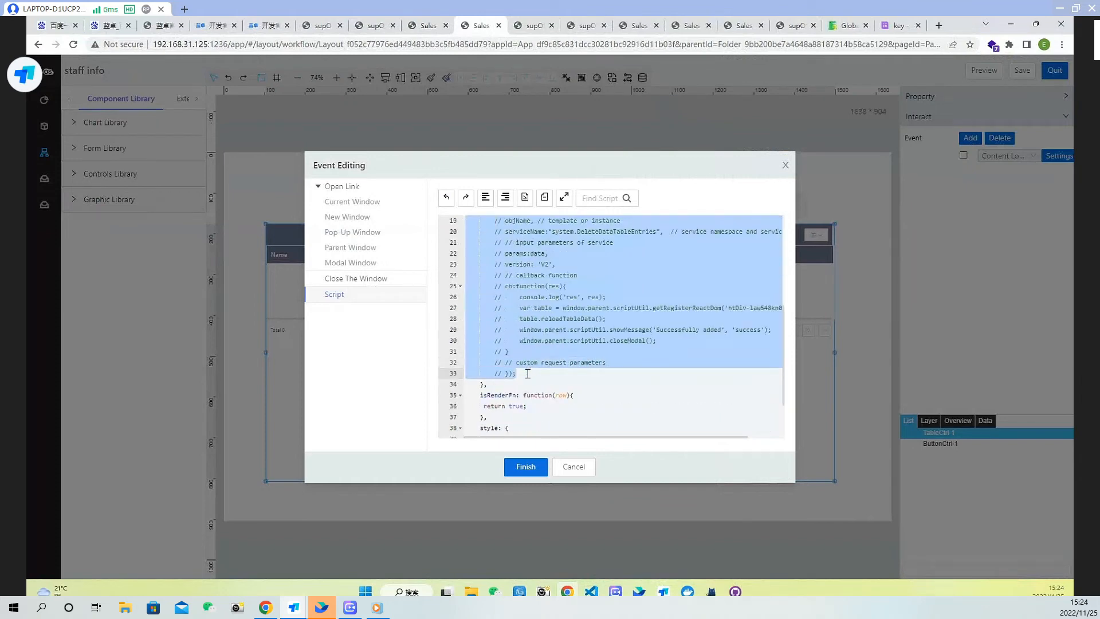
pyautogui.hotkey('ctrl', '/')
# Set the service call's params to an object whose id is row["system.id"]
pyautogui.scroll(2, 553, 359)
pyautogui.click(588, 351)
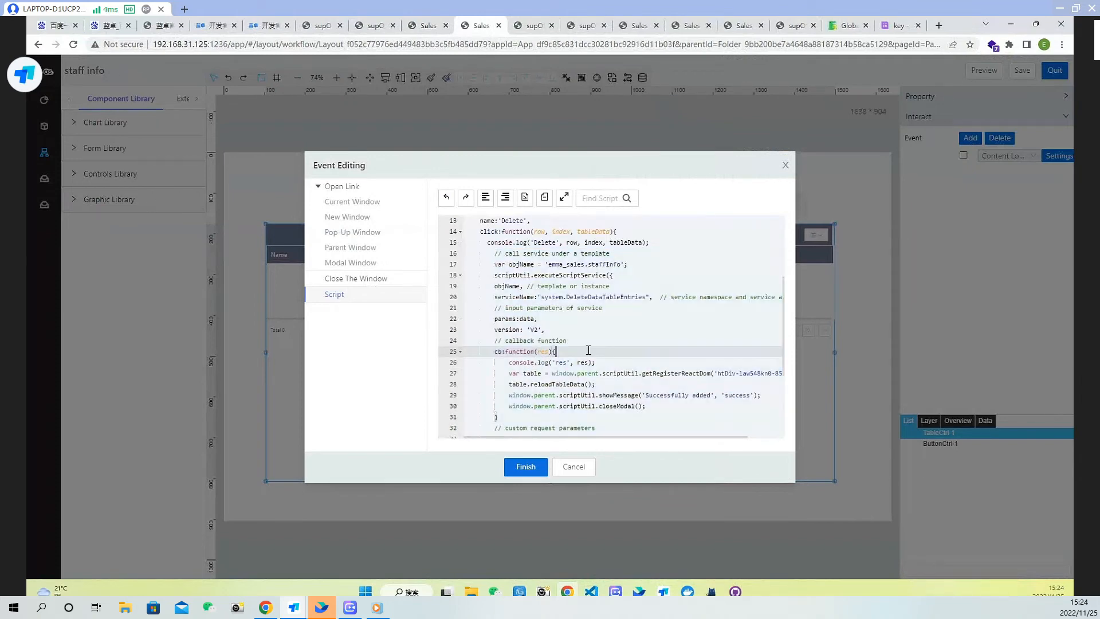
pyautogui.click(534, 319)
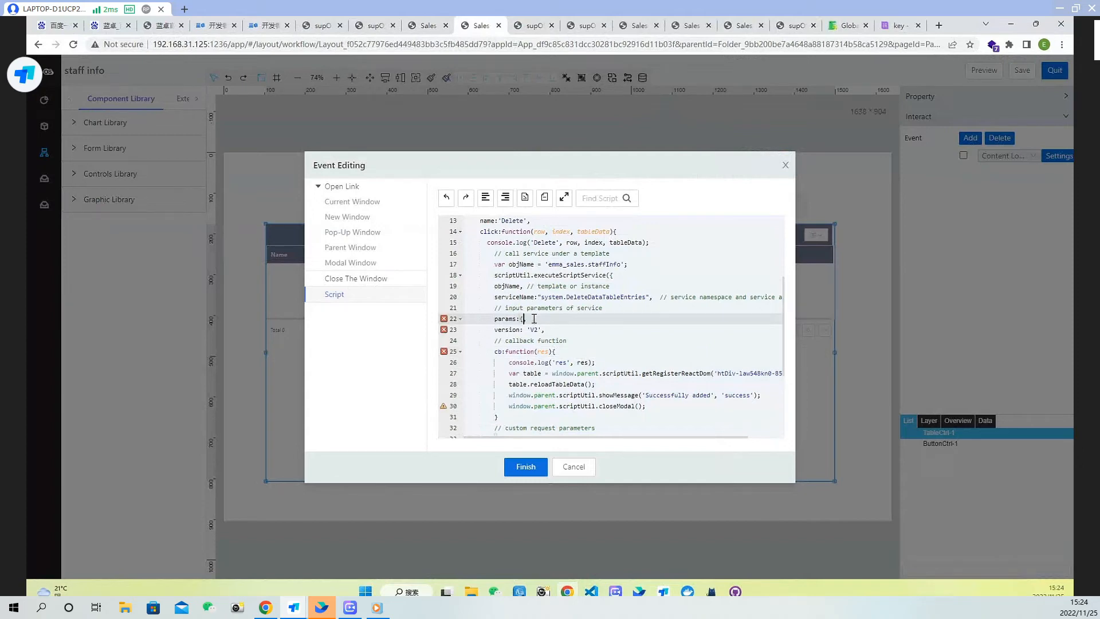
pyautogui.write('{')
pyautogui.press('Return')
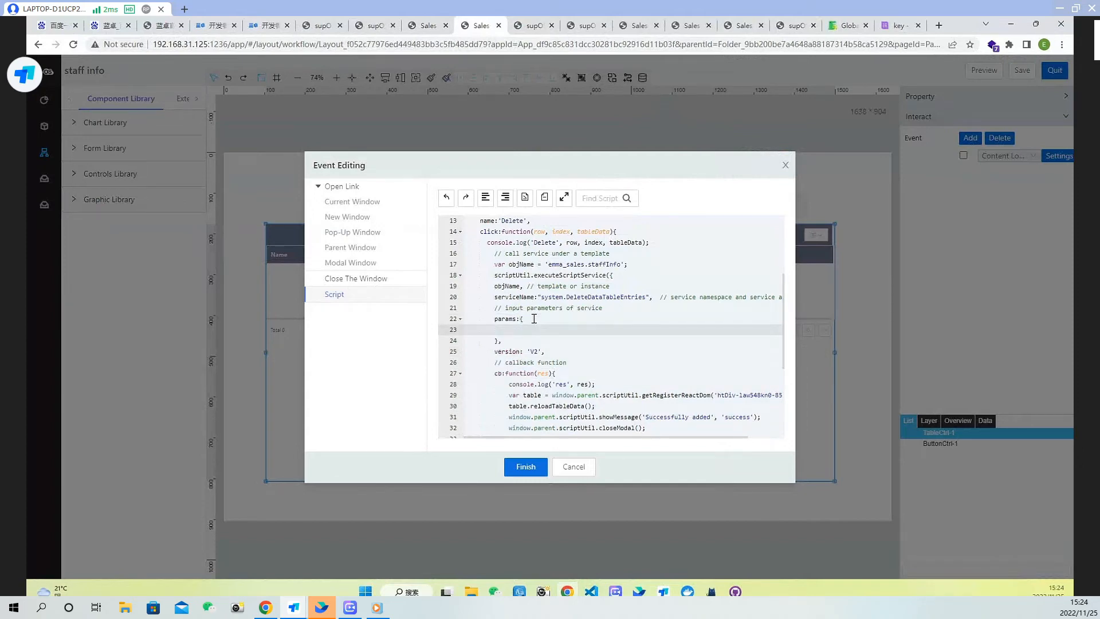
pyautogui.write('id:row')
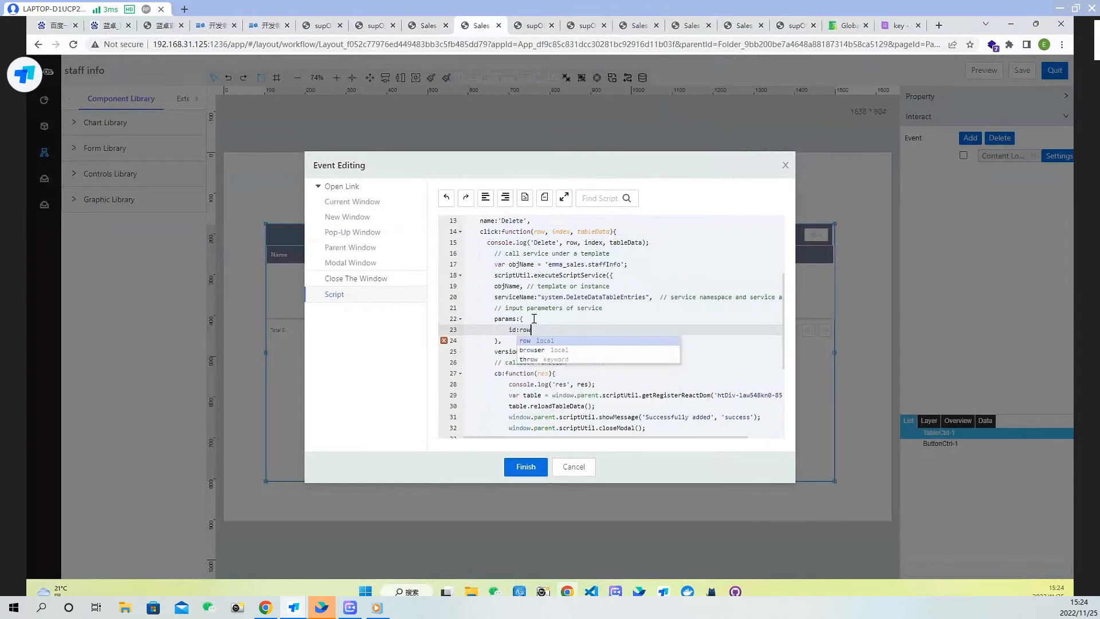
pyautogui.write('[')
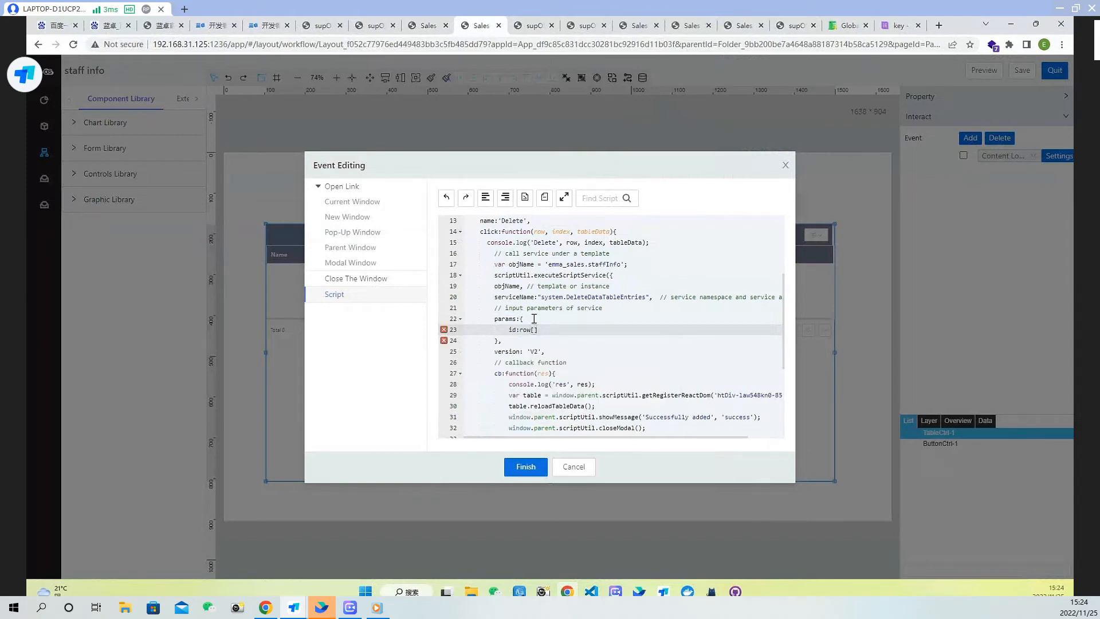
pyautogui.write('"system.id')
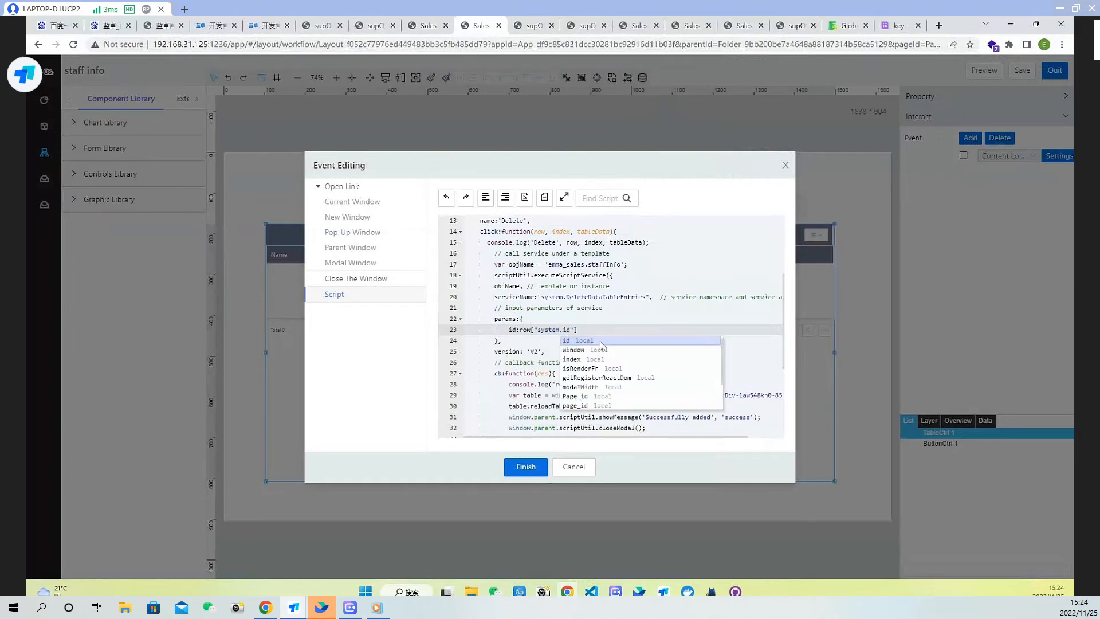
pyautogui.click(601, 325)
pyautogui.scroll(-1, 615, 376)
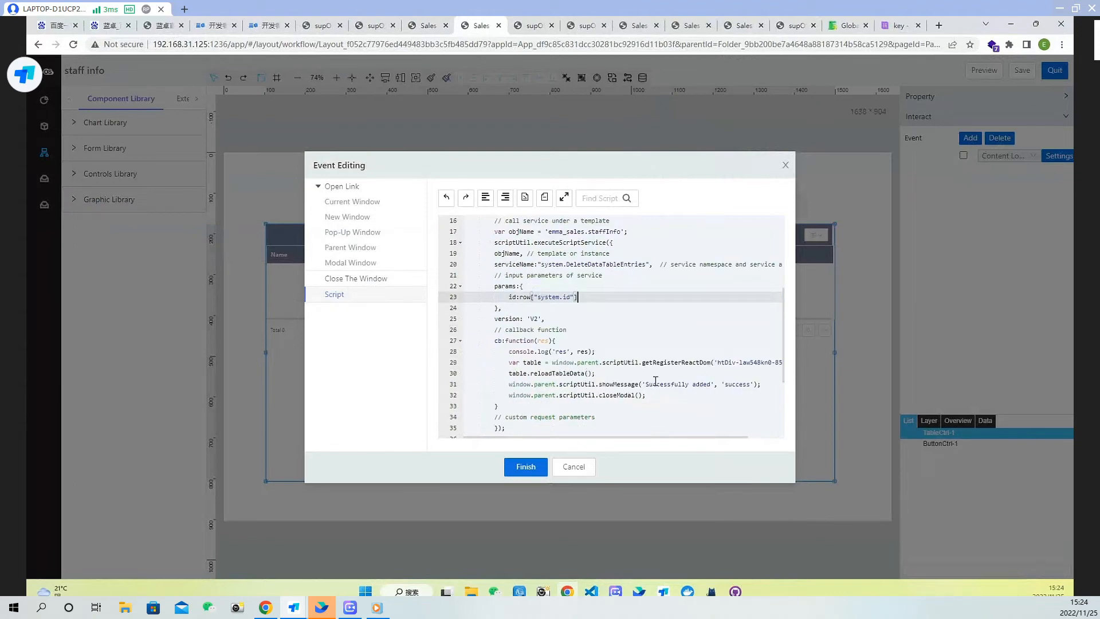
# Remove the window.parent. prefix from the table lookup and showMessage calls, and change the message to 'Successfully delete'
pyautogui.click(560, 373)
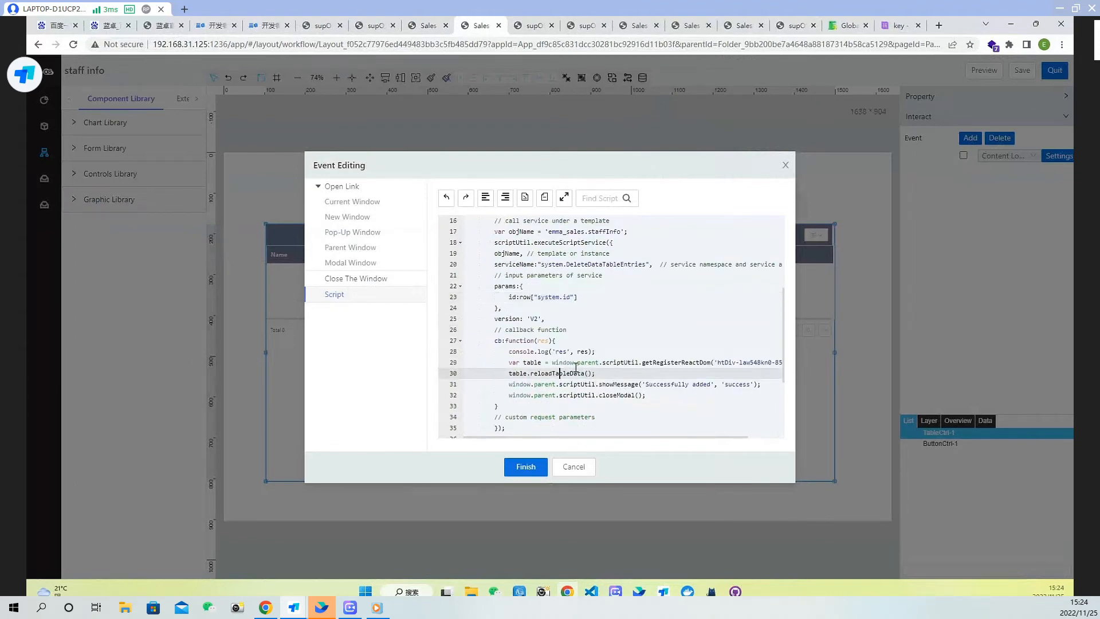
pyautogui.moveTo(552, 362); pyautogui.dragTo(604, 362)
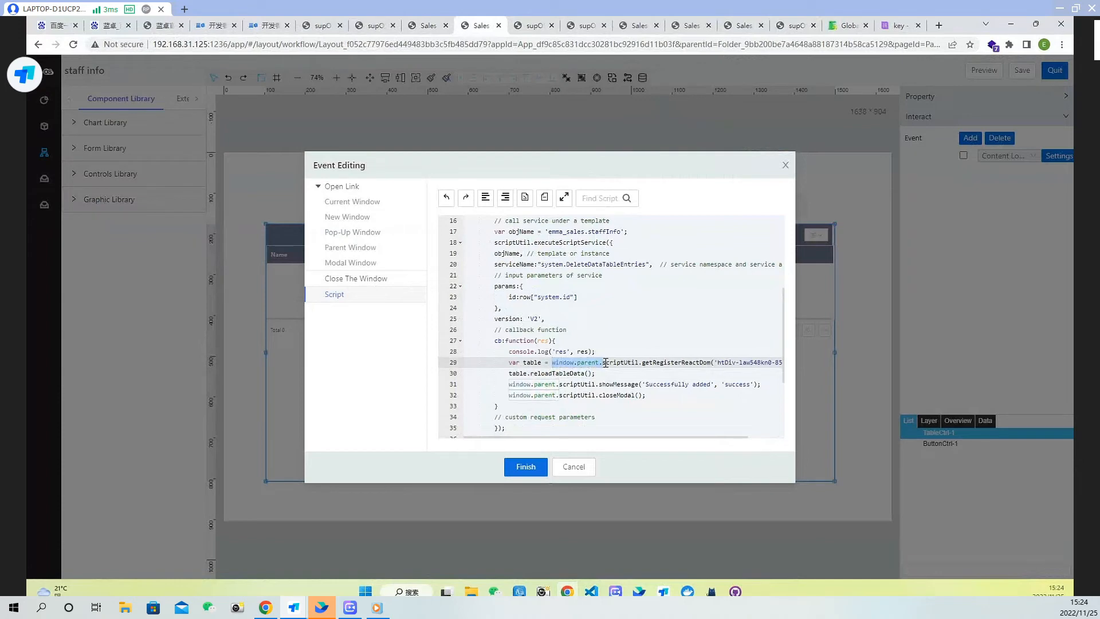
pyautogui.press('BackSpace')
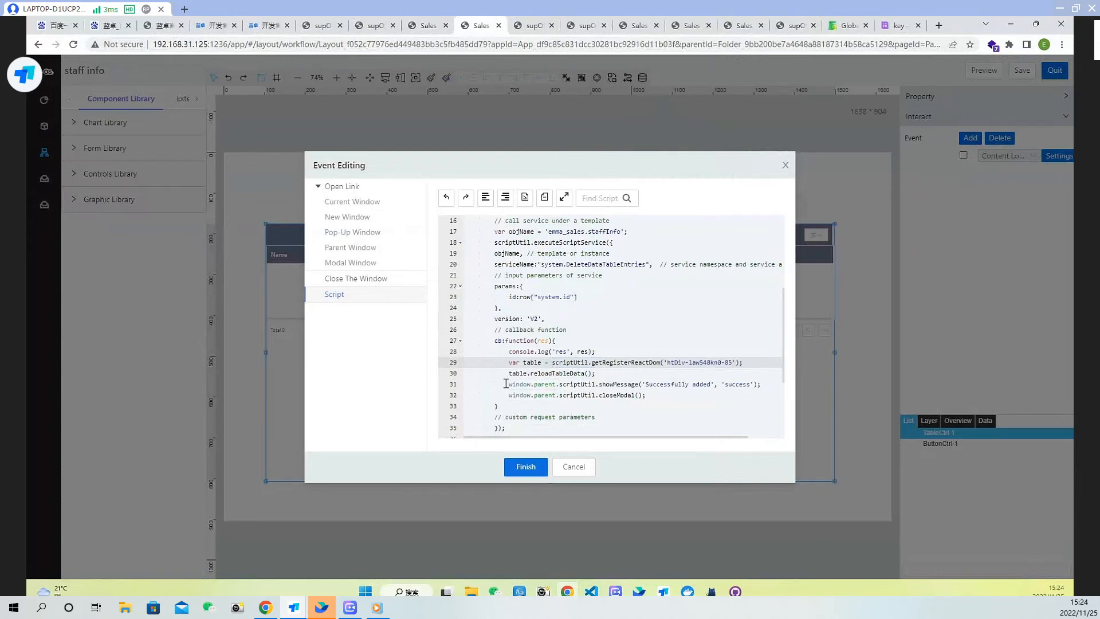
pyautogui.moveTo(560, 385); pyautogui.dragTo(510, 385)
pyautogui.press('BackSpace')
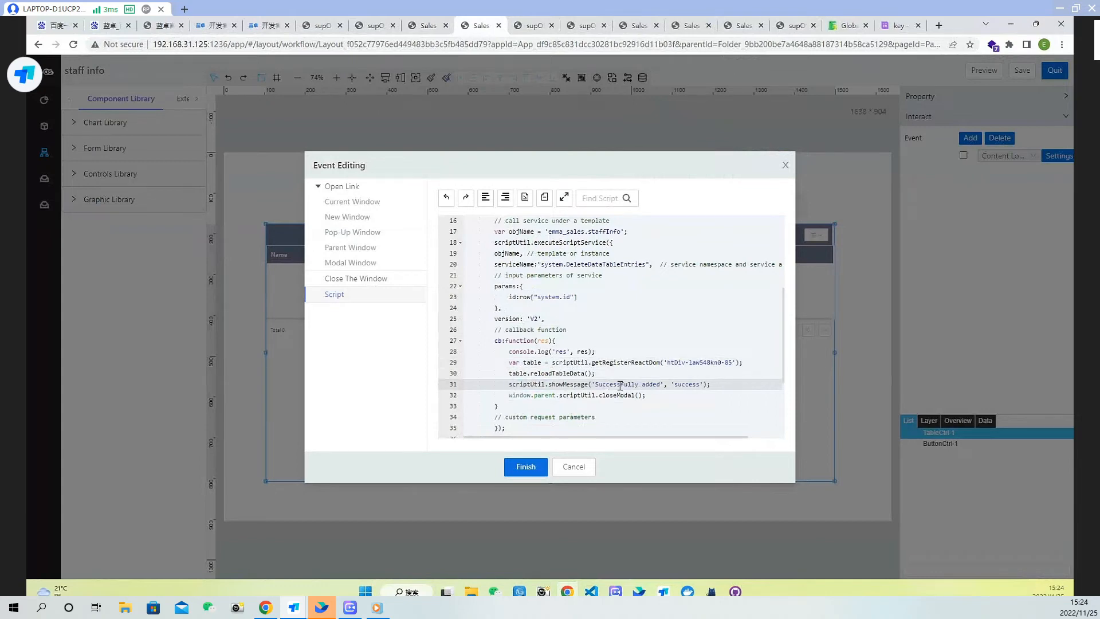
pyautogui.doubleClick(650, 383)
pyautogui.write('delete')
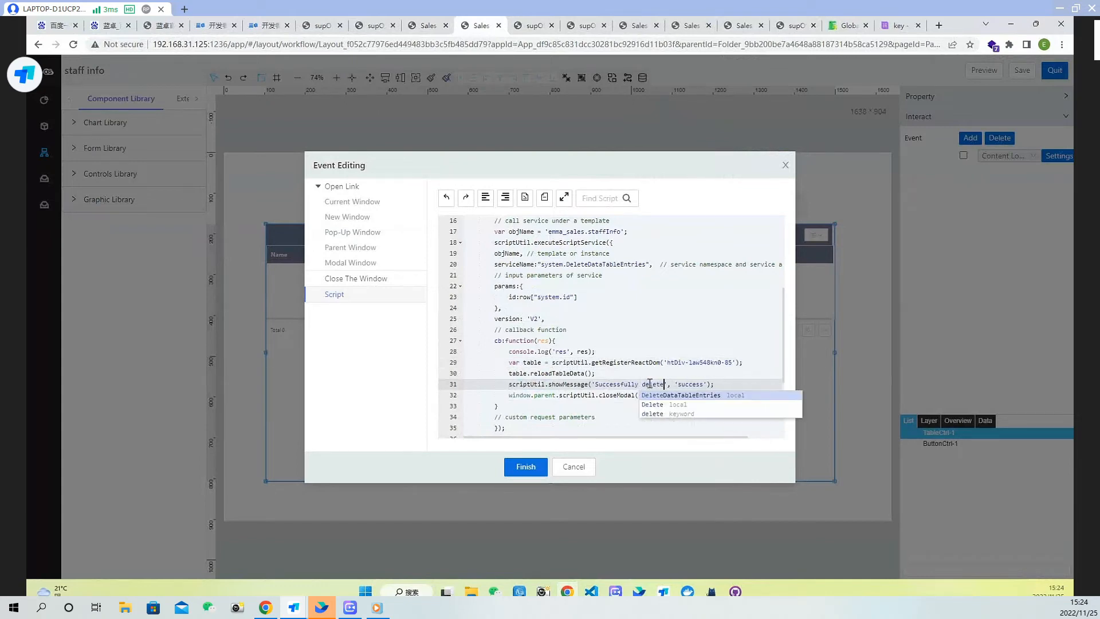
pyautogui.write('d')
# Complete the message as 'Successfully deleted' and remove the closeModal line from the Delete callback
pyautogui.click(598, 400)
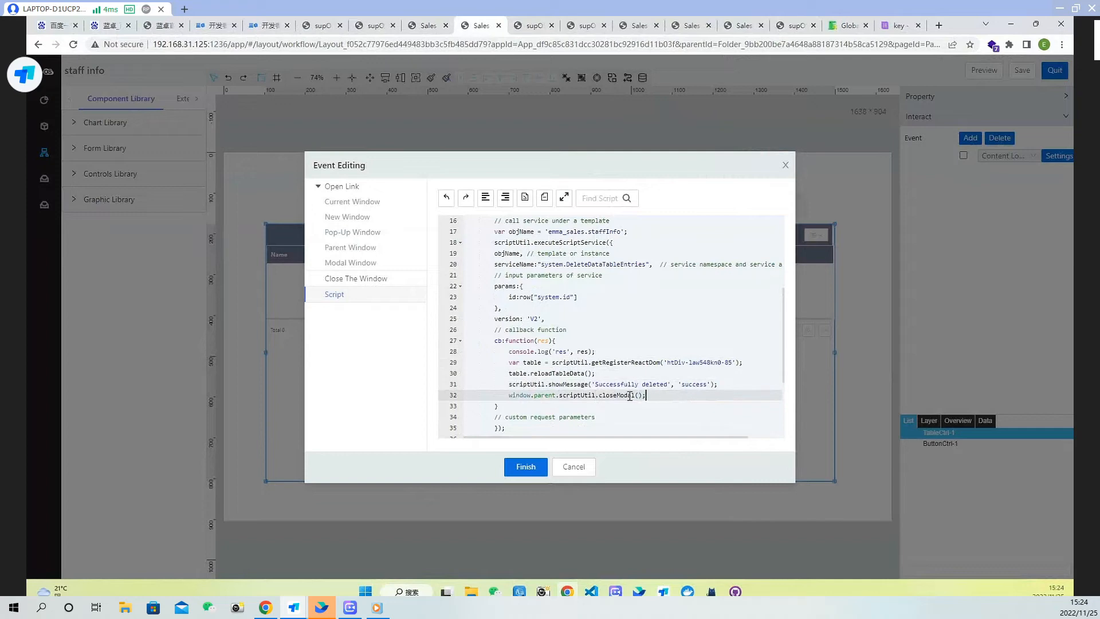
pyautogui.moveTo(646, 395); pyautogui.dragTo(465, 398)
pyautogui.moveTo(693, 394); pyautogui.dragTo(721, 384)
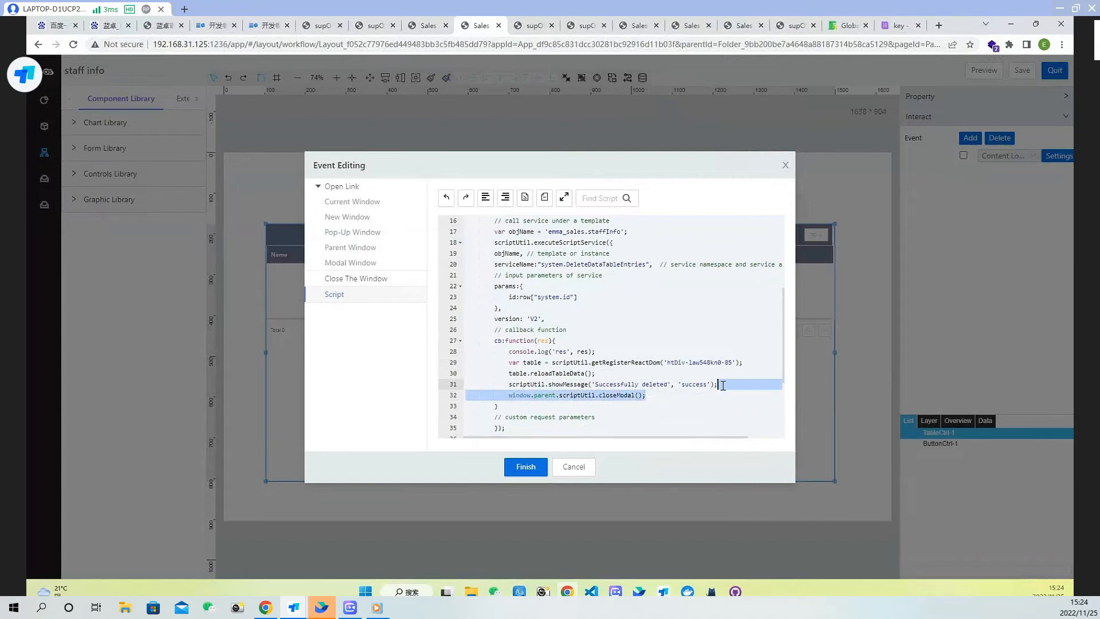
pyautogui.press('BackSpace')
# Remove the redundant table lookup line inside the callback so reloadTableData uses the outer table, and finish the script
pyautogui.scroll(3, 730, 370)
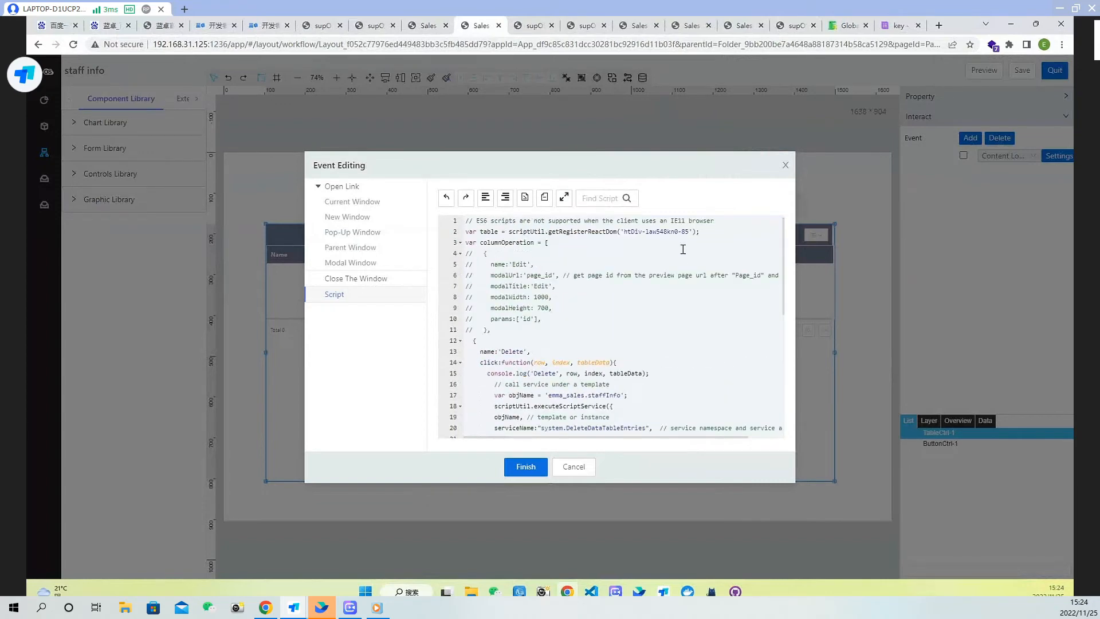
pyautogui.scroll(-3, 694, 260)
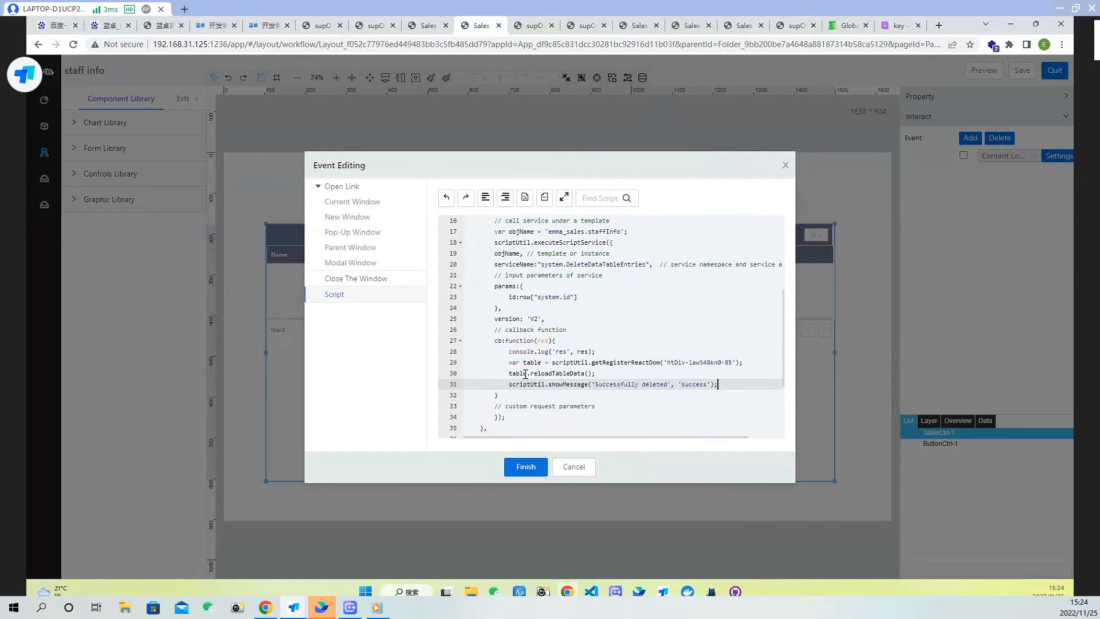
pyautogui.moveTo(508, 375); pyautogui.dragTo(610, 351)
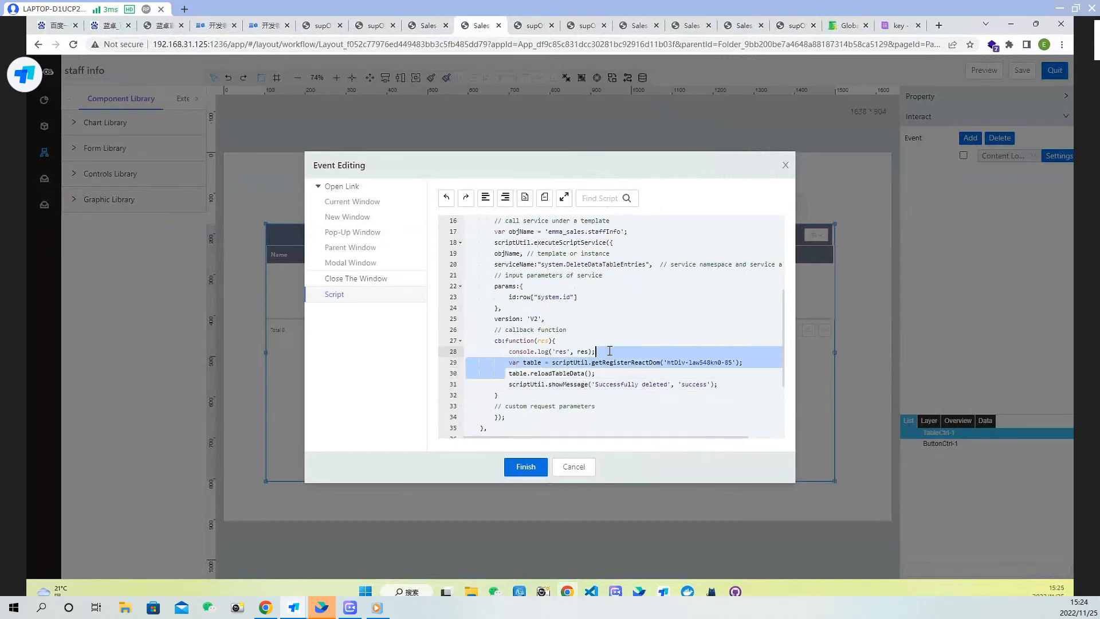
pyautogui.press('BackSpace')
pyautogui.press('Return')
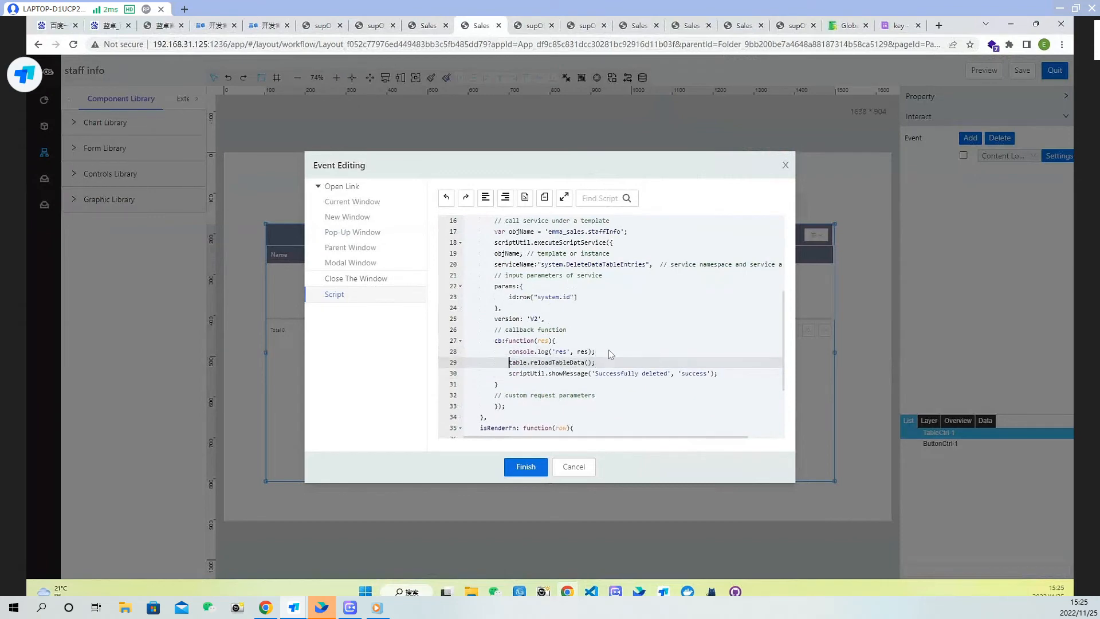
pyautogui.scroll(5, 591, 341)
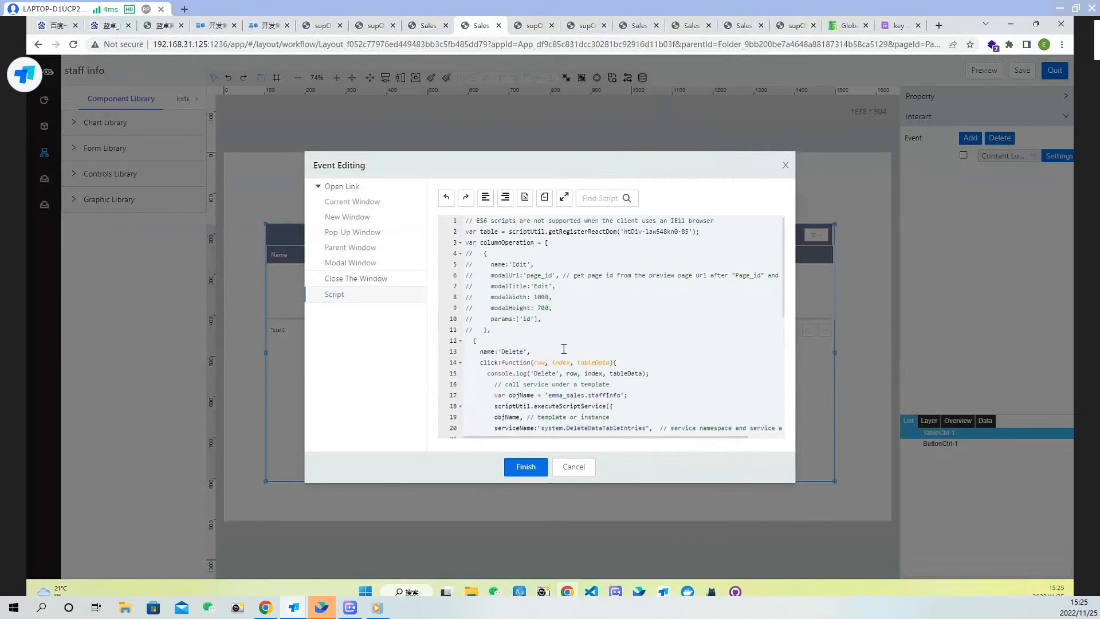
pyautogui.scroll(-5, 564, 349)
pyautogui.click(525, 466)
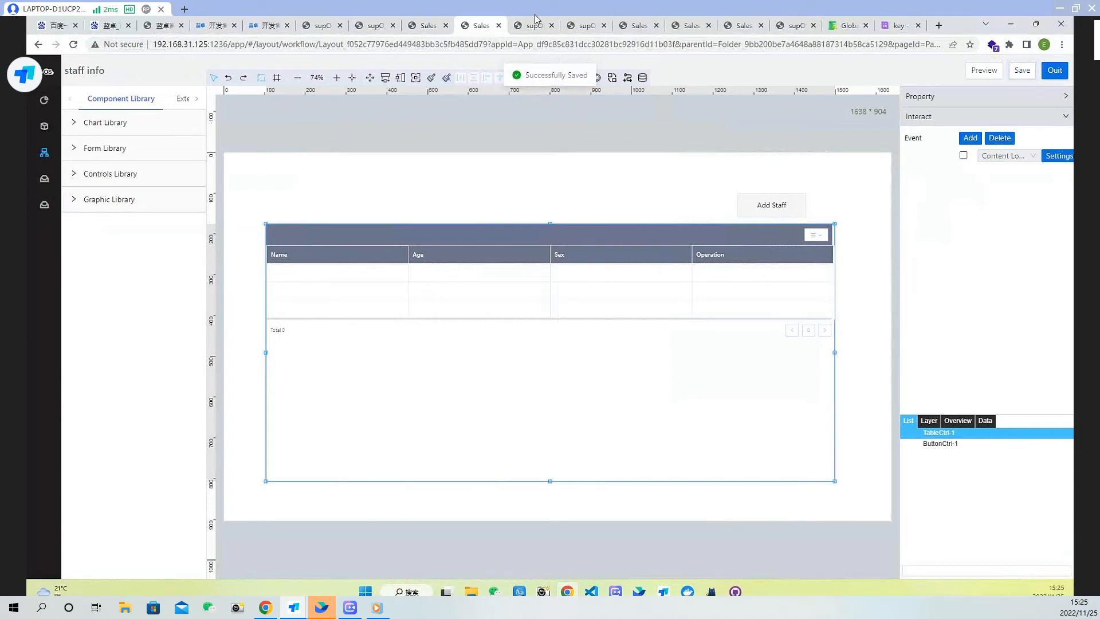
# Reload the preview and delete the first staff row with its Delete button
pyautogui.click(541, 33)
pyautogui.click(74, 44)
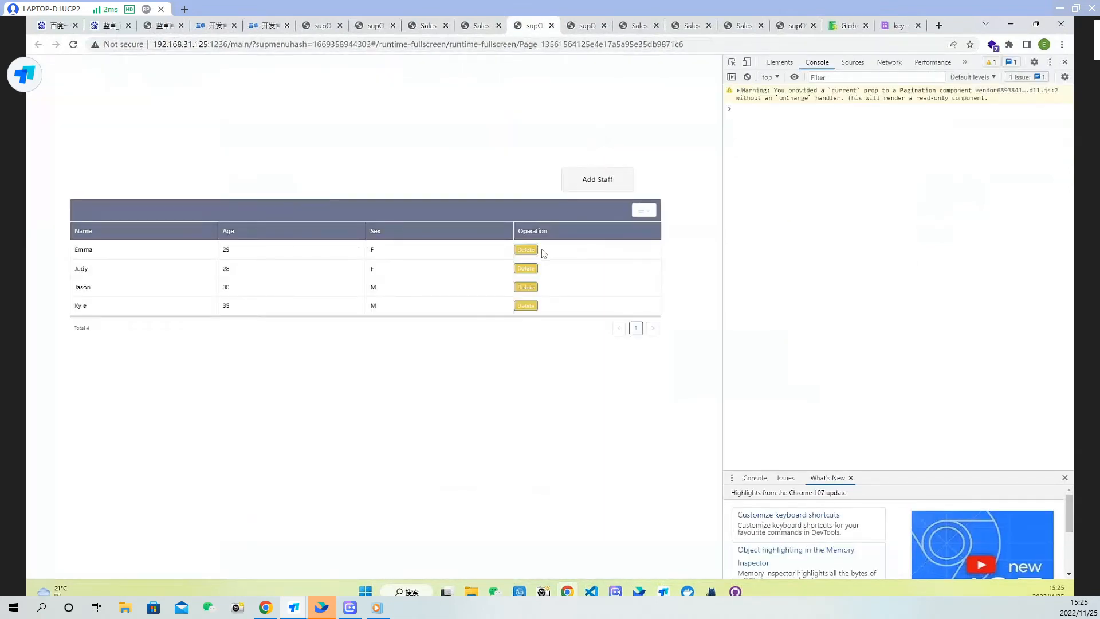
pyautogui.click(525, 250)
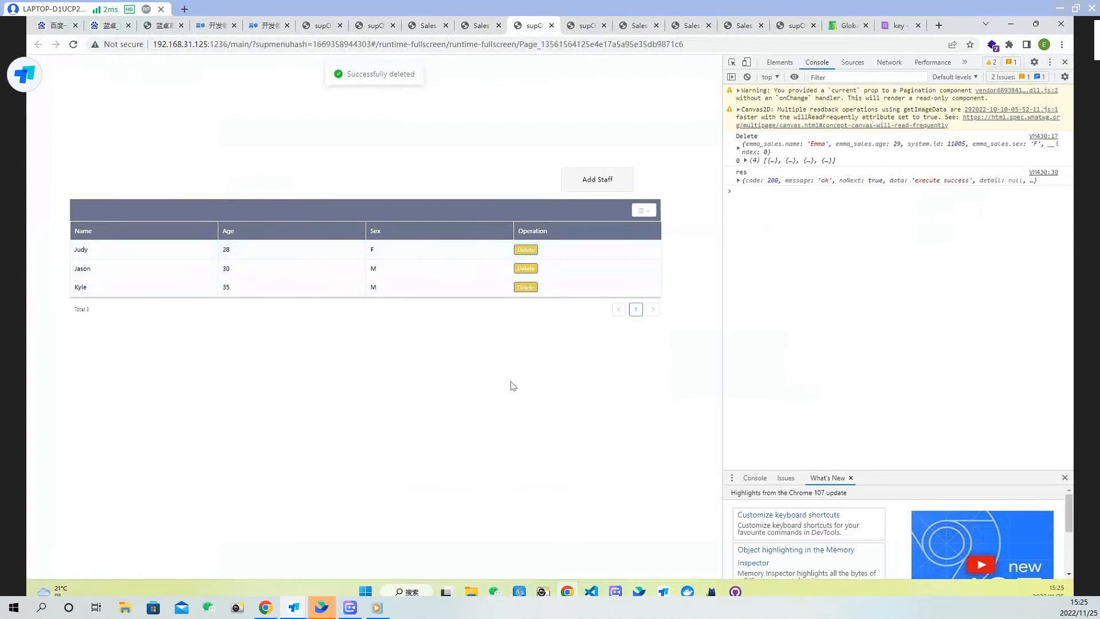
# Reopen the table's Content Loading script, uncomment the Edit column entry, finish, and quit the page editor
pyautogui.click(481, 28)
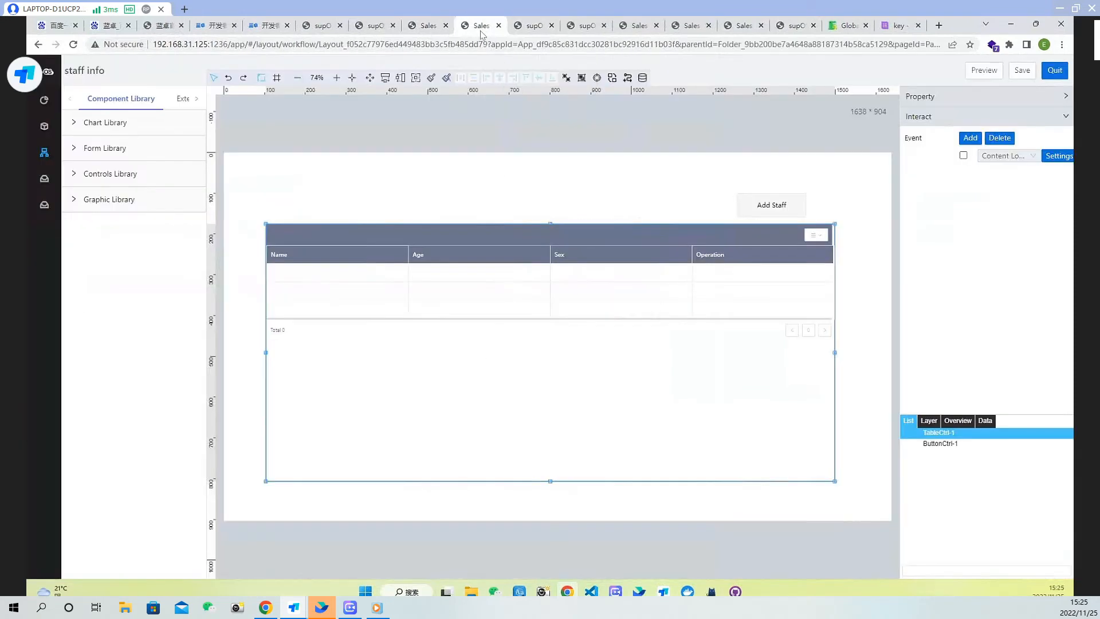
pyautogui.click(1056, 157)
pyautogui.moveTo(490, 330); pyautogui.dragTo(459, 254)
pyautogui.hotkey('ctrl', '/')
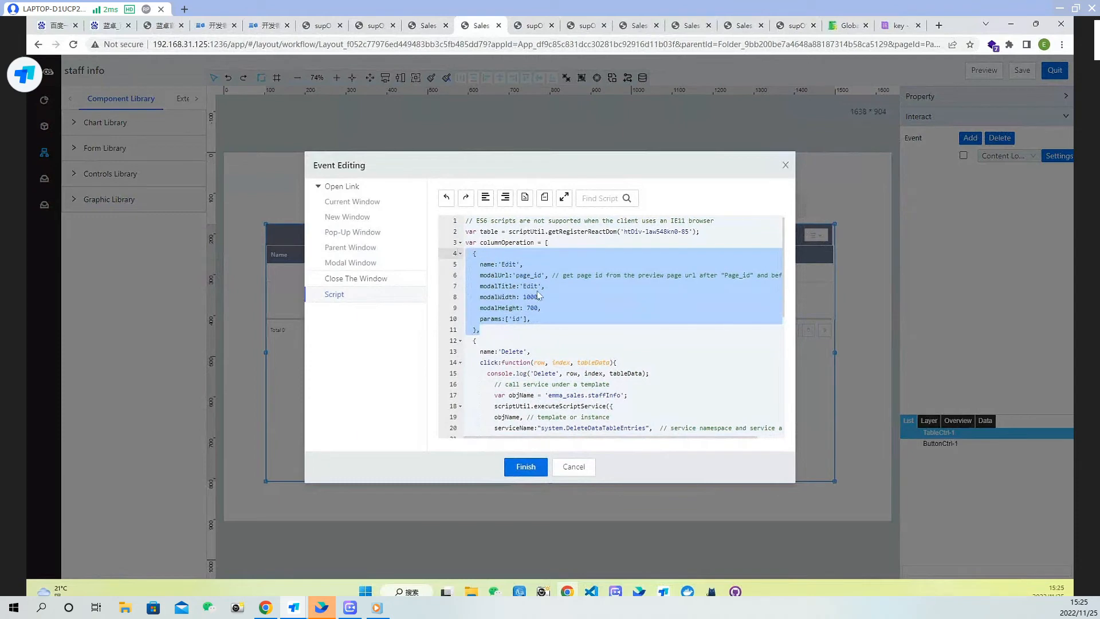
pyautogui.click(559, 298)
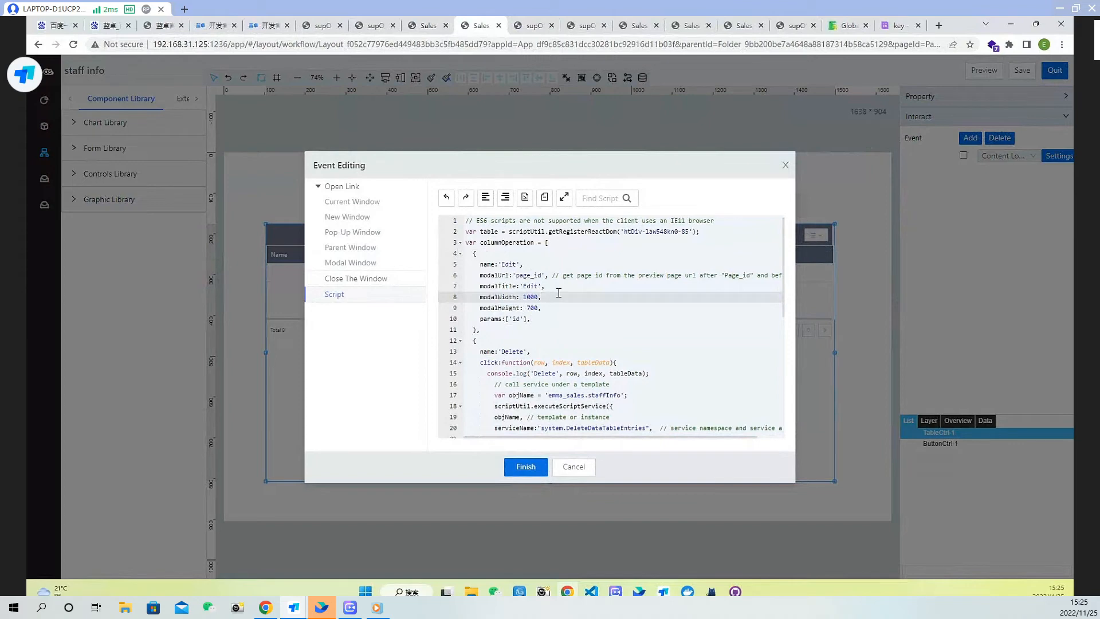
pyautogui.click(525, 467)
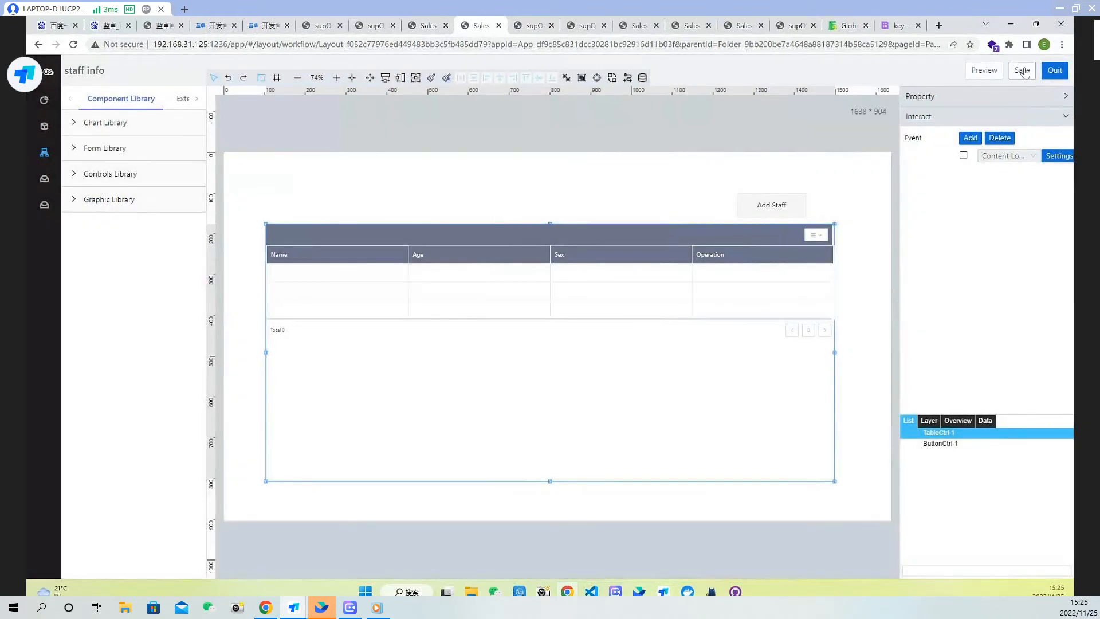
pyautogui.click(1055, 70)
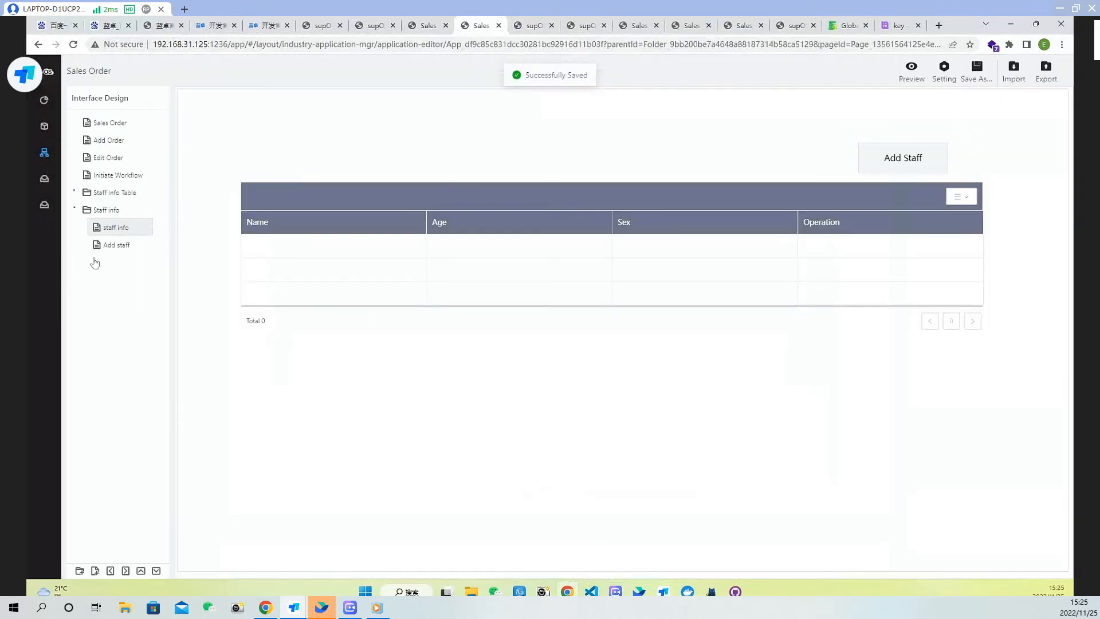
# Duplicate the Add staff page and open the copy's page settings
pyautogui.click(125, 247)
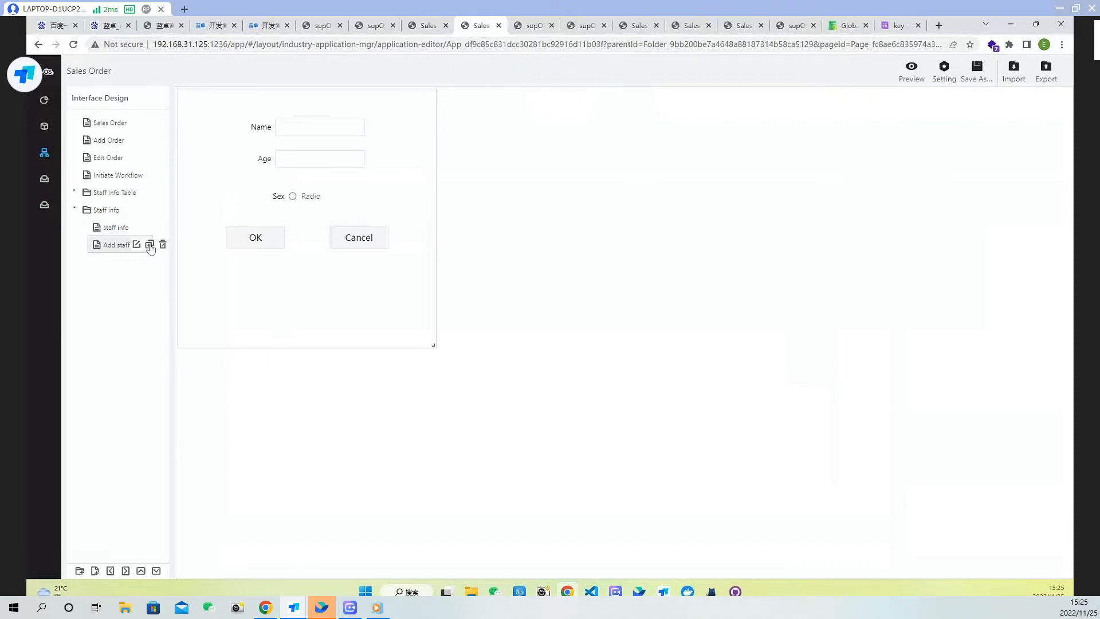
pyautogui.click(150, 248)
pyautogui.click(137, 262)
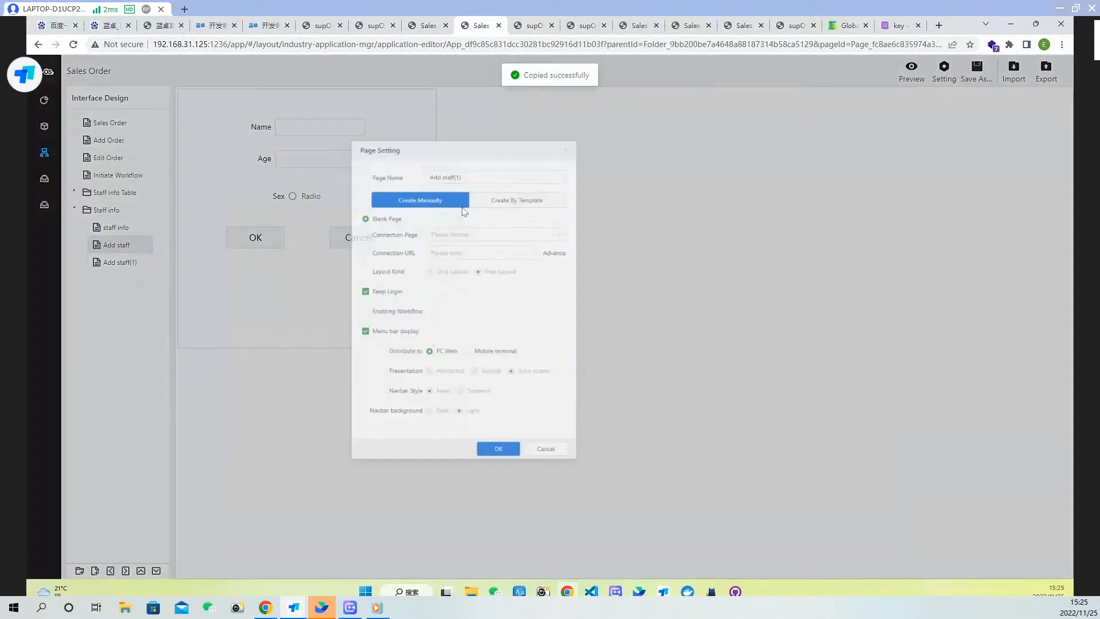
# Rename the copied page to Editstaff and confirm the page settings
pyautogui.click(549, 154)
pyautogui.press('BackSpace')
pyautogui.press('BackSpace')
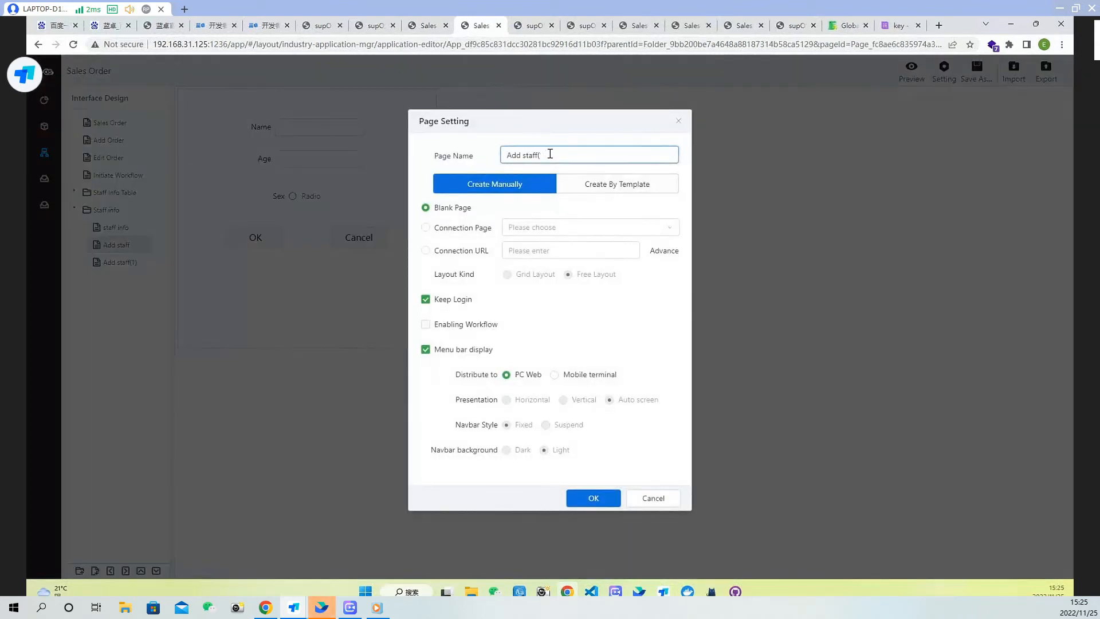
pyautogui.press('BackSpace')
pyautogui.doubleClick(514, 155)
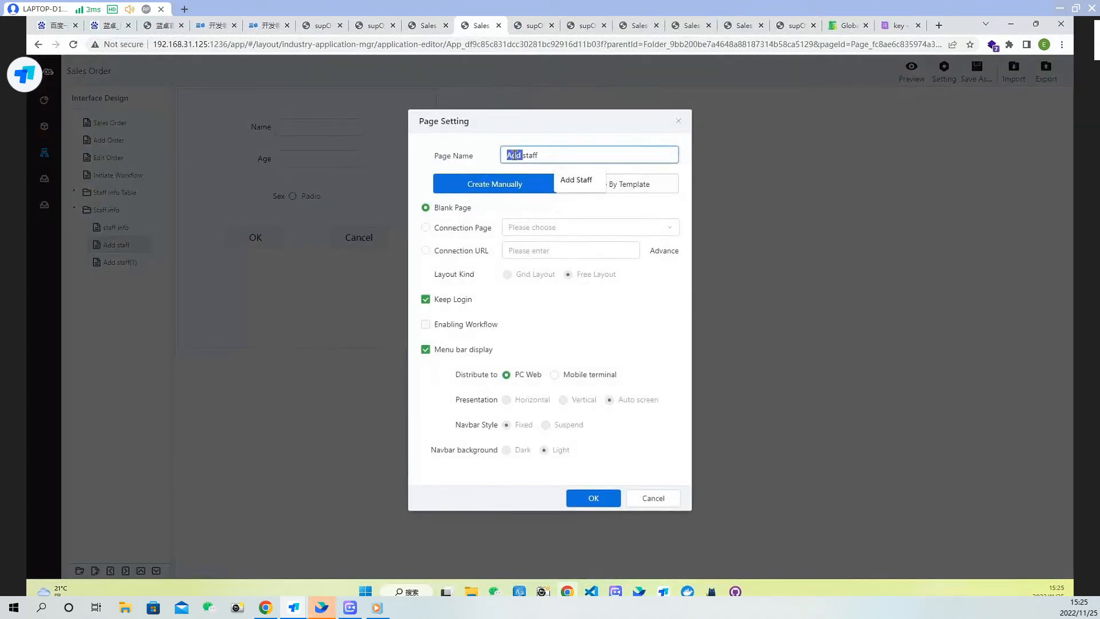
pyautogui.write('Edit')
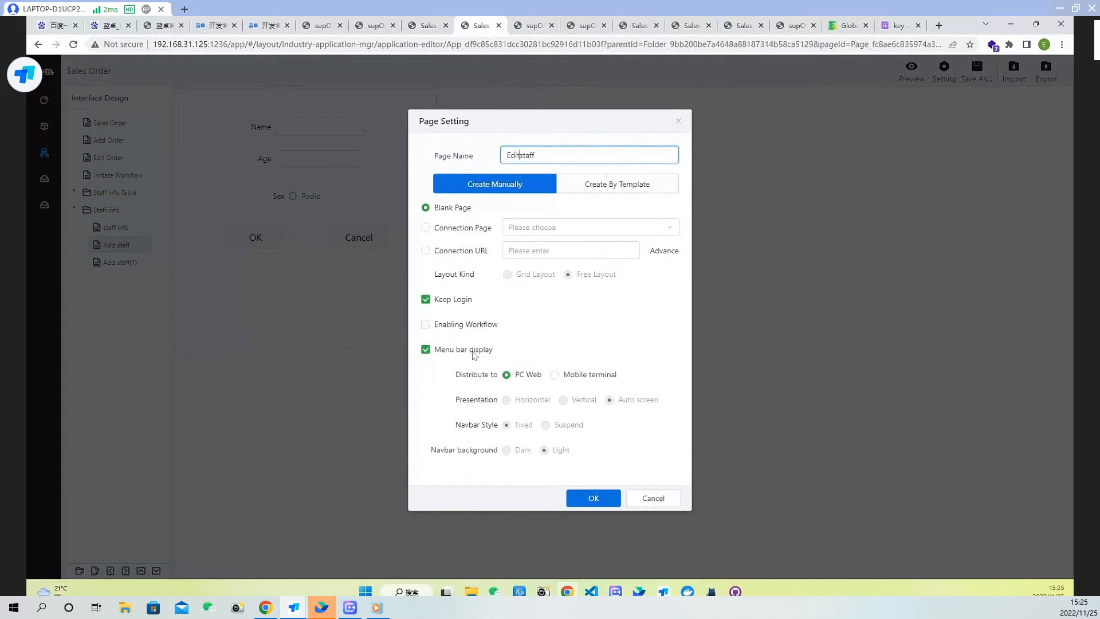
pyautogui.click(591, 498)
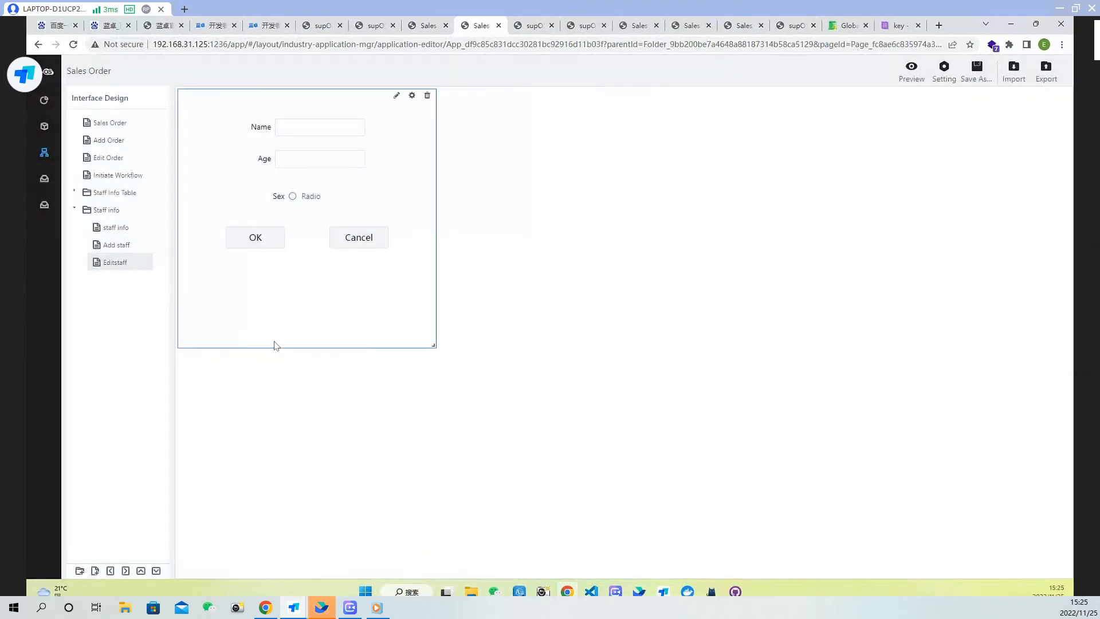
# Open the Editstaff page editor and inspect the OK button's click event settings
pyautogui.doubleClick(321, 292)
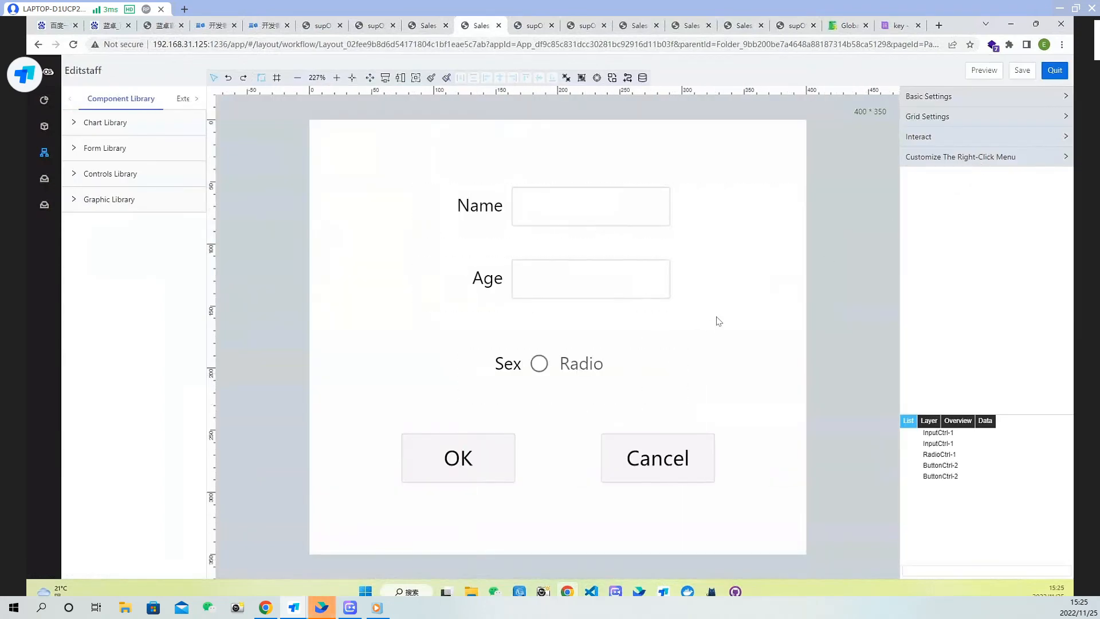
pyautogui.click(467, 456)
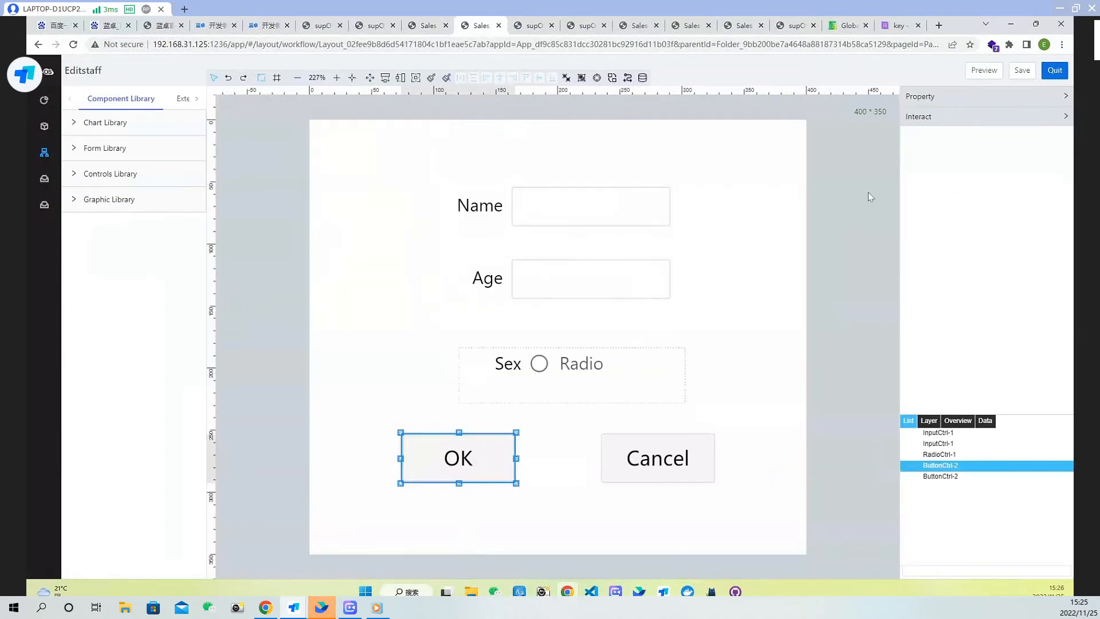
pyautogui.click(976, 117)
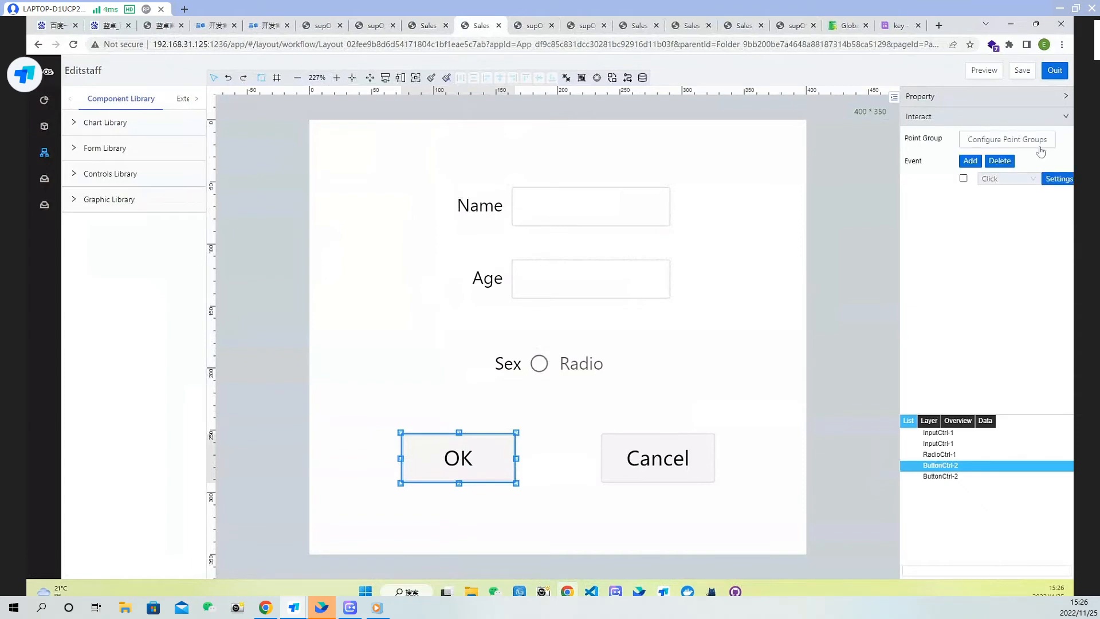
pyautogui.click(1058, 179)
pyautogui.click(638, 250)
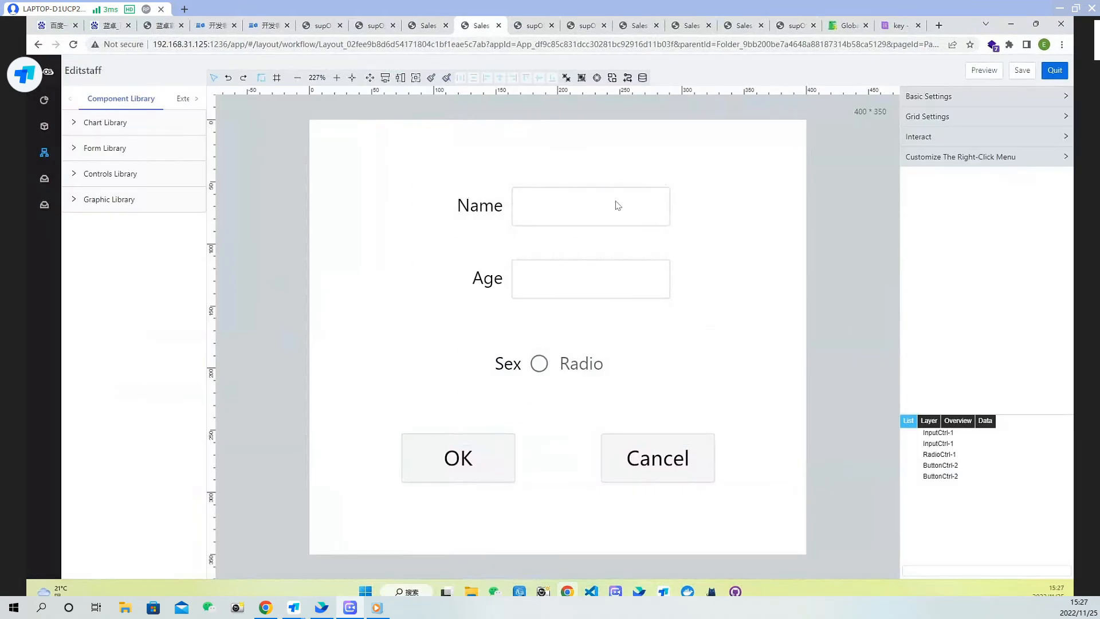
# Preview the Editstaff page and copy its page id from the address bar
pyautogui.click(984, 70)
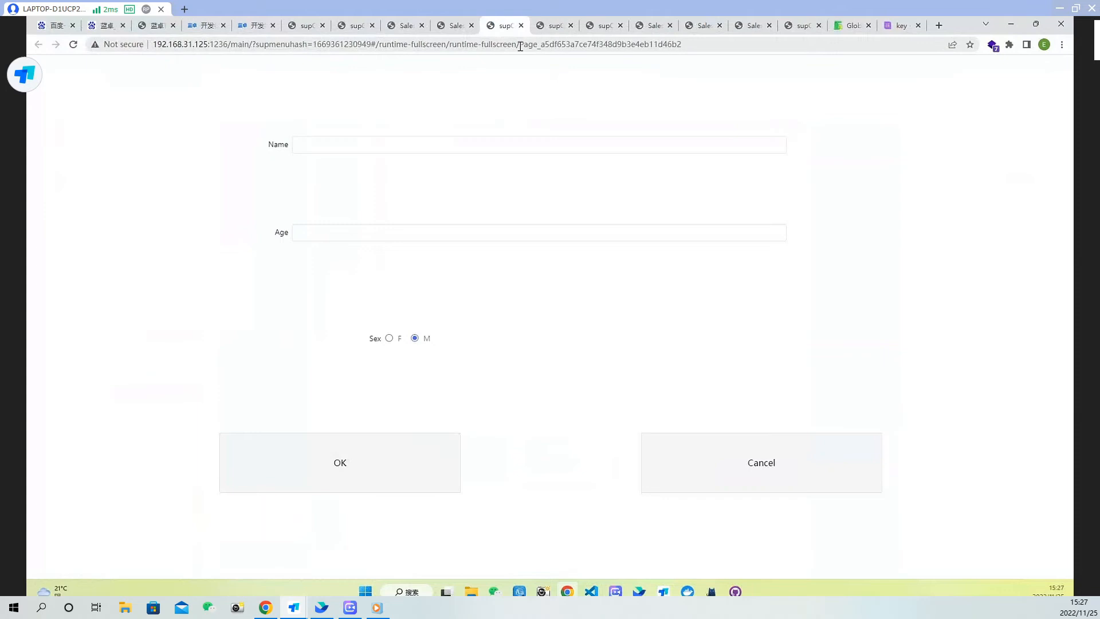
pyautogui.moveTo(521, 45); pyautogui.dragTo(687, 49)
pyautogui.hotkey('ctrl', 'c')
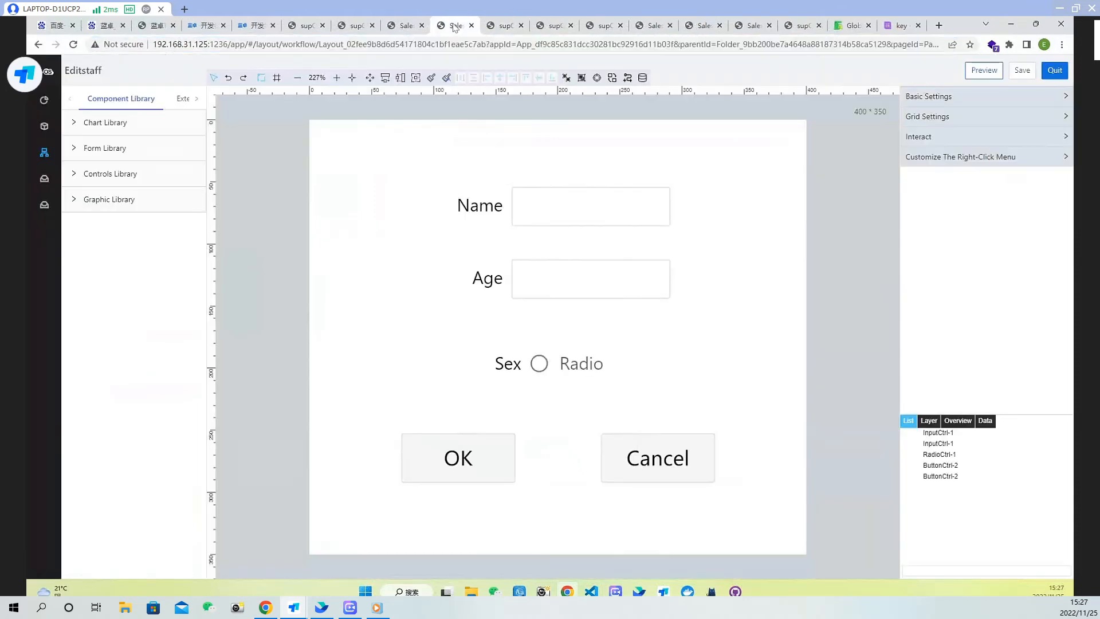
# Save the Editstaff page and quit its editor
pyautogui.click(456, 27)
pyautogui.click(1019, 76)
pyautogui.click(1056, 77)
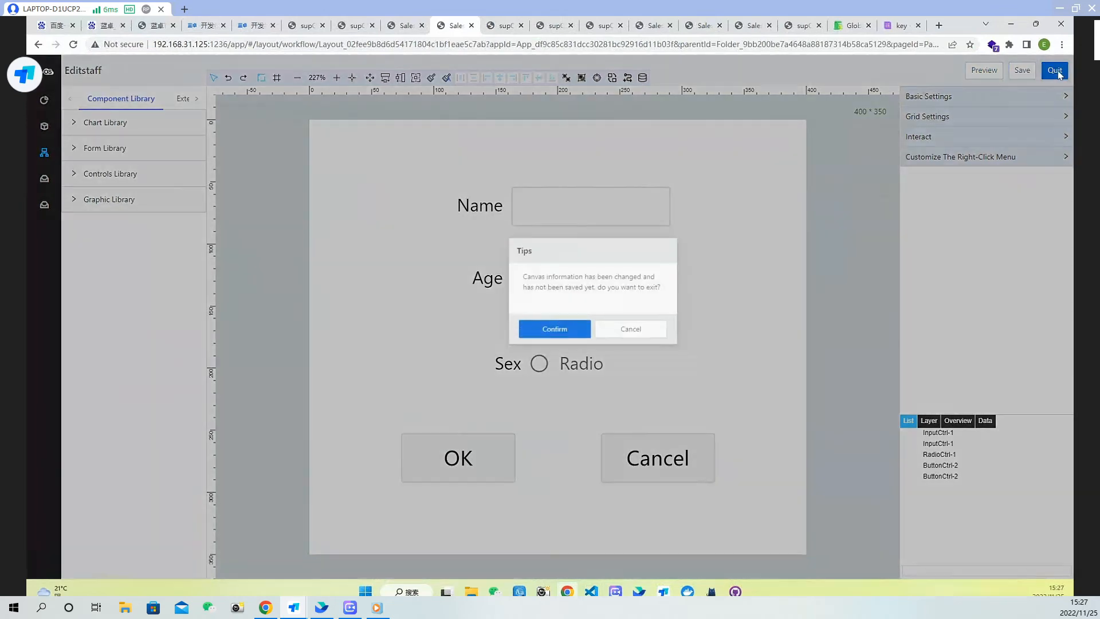
pyautogui.click(596, 352)
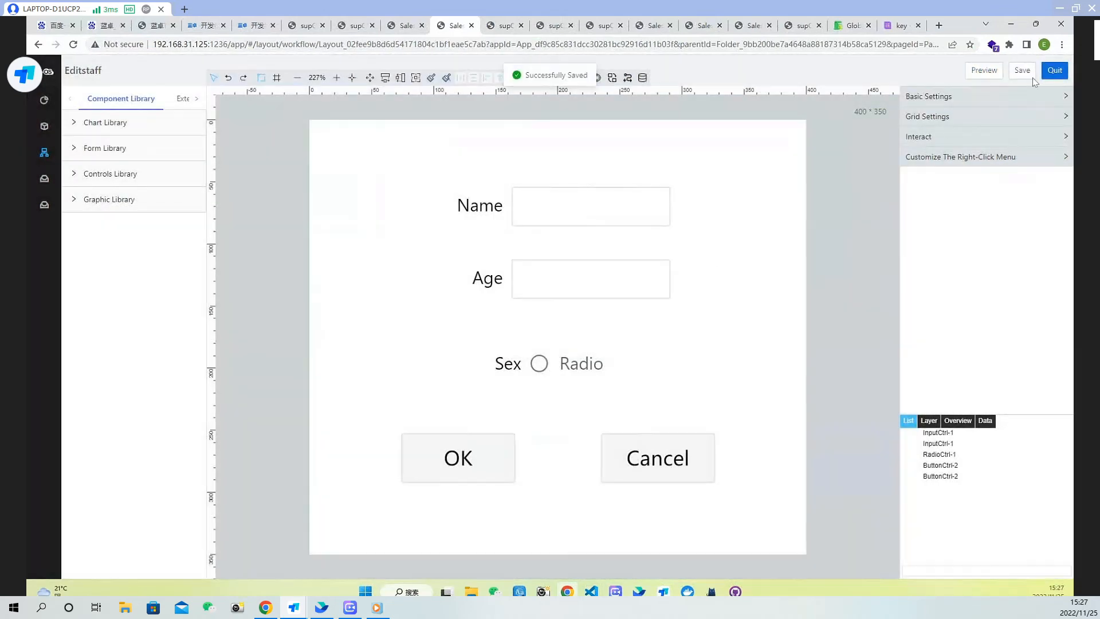
pyautogui.click(1053, 72)
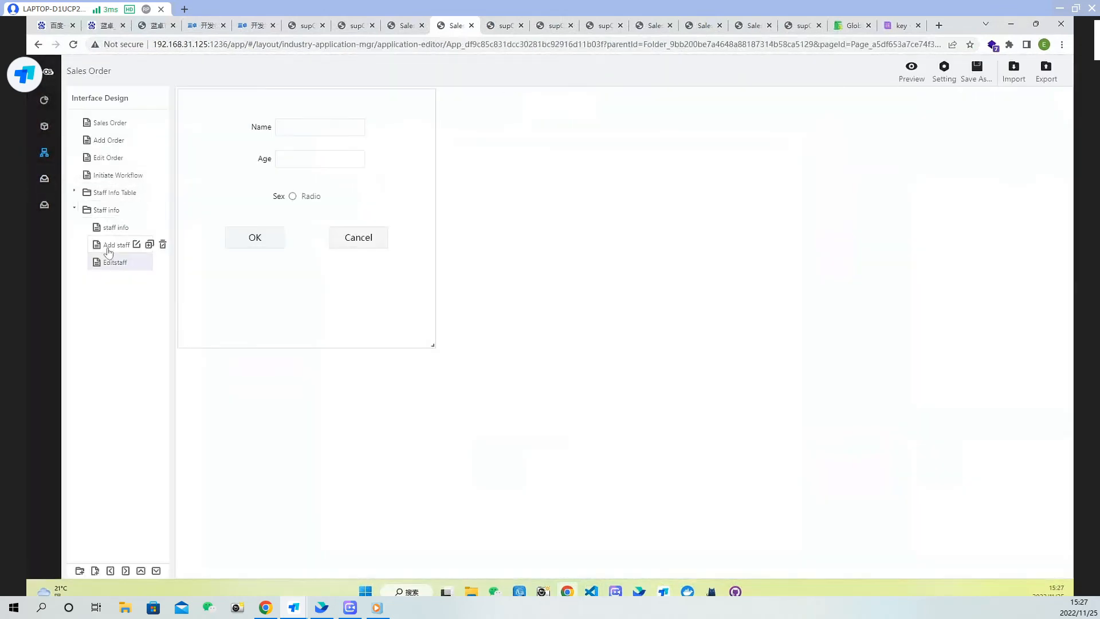
# Open the staff info table's Content Loading script and paste the Editstaff page id as the Edit entry's modalUrl
pyautogui.click(114, 227)
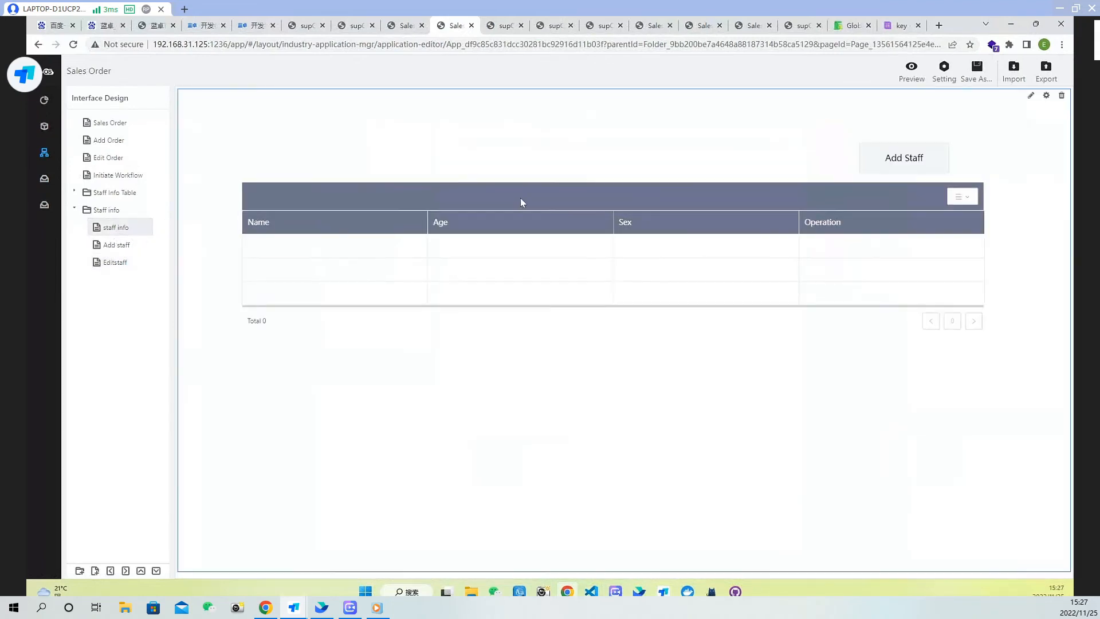
pyautogui.doubleClick(835, 235)
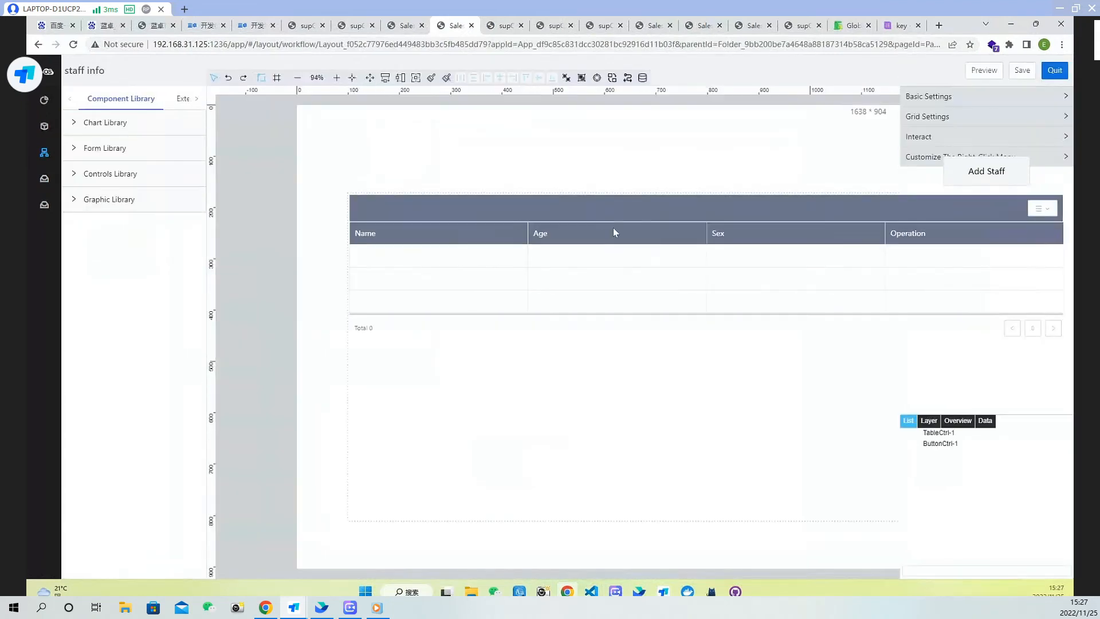
pyautogui.click(991, 118)
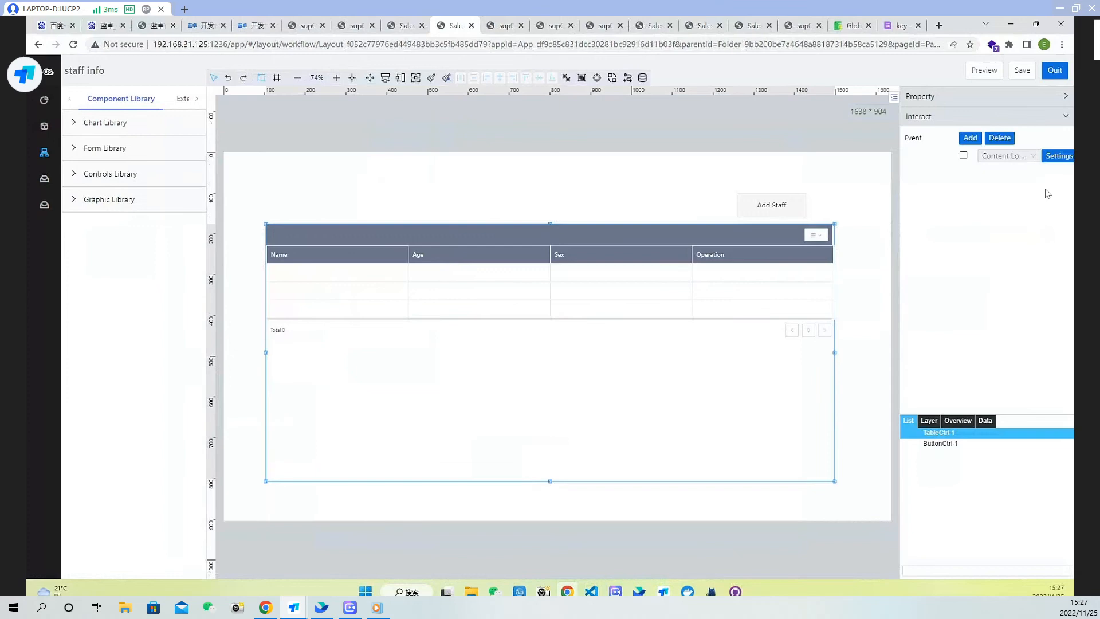
pyautogui.click(1058, 156)
pyautogui.moveTo(543, 277); pyautogui.dragTo(517, 275)
pyautogui.hotkey('ctrl', 'v')
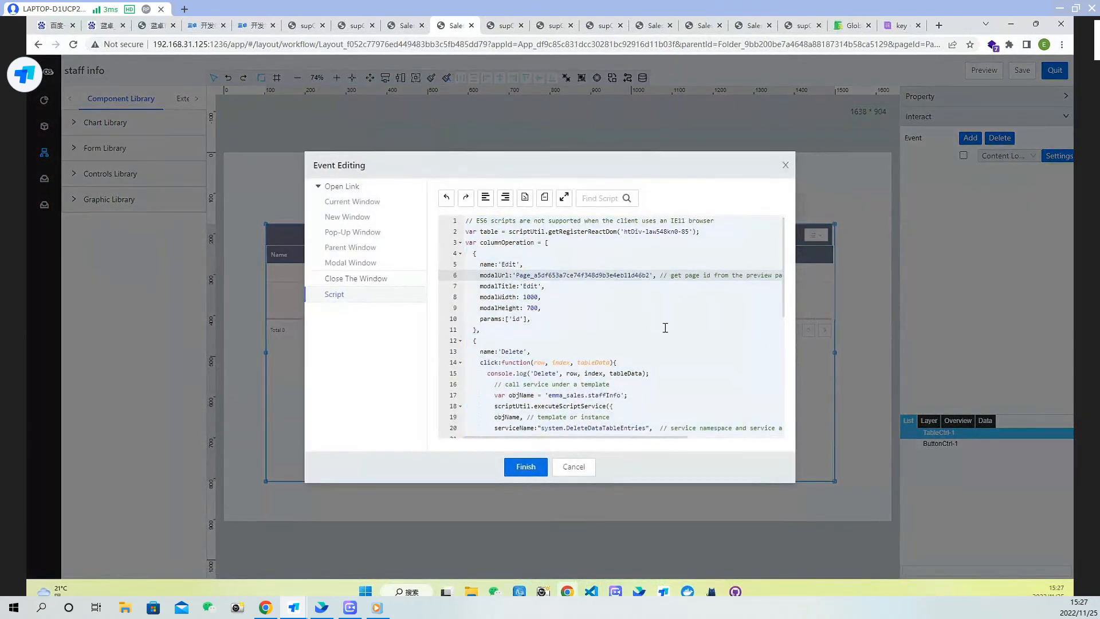
# Set the Edit entry's modalWidth to 400 and modalHeight to 350 in the Content Loading script and finish editing
pyautogui.doubleClick(531, 298)
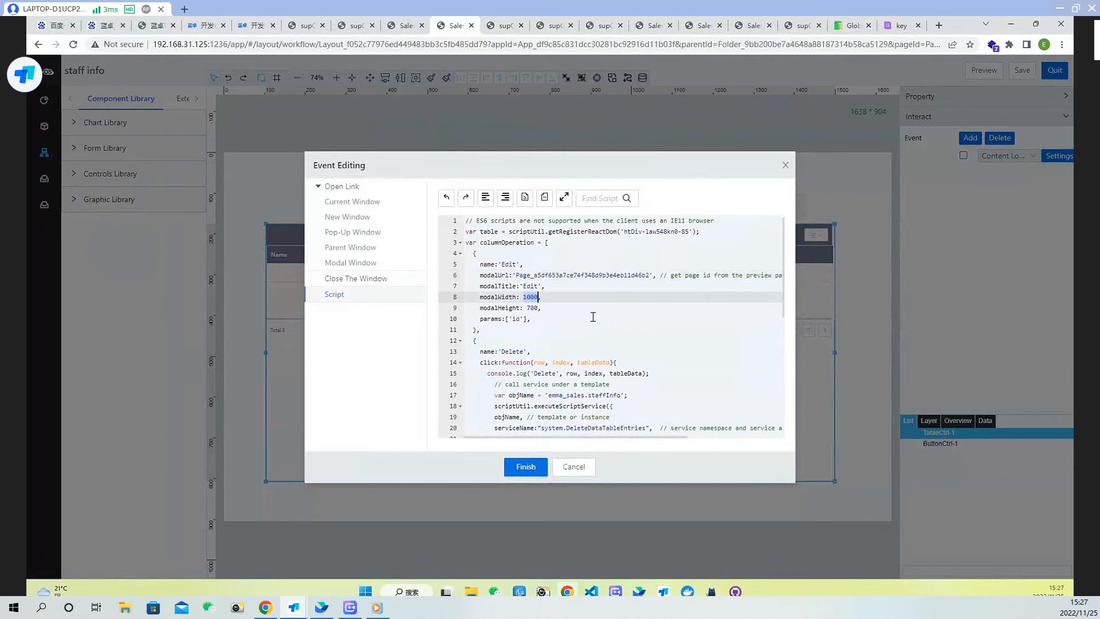
pyautogui.write('400')
pyautogui.doubleClick(532, 309)
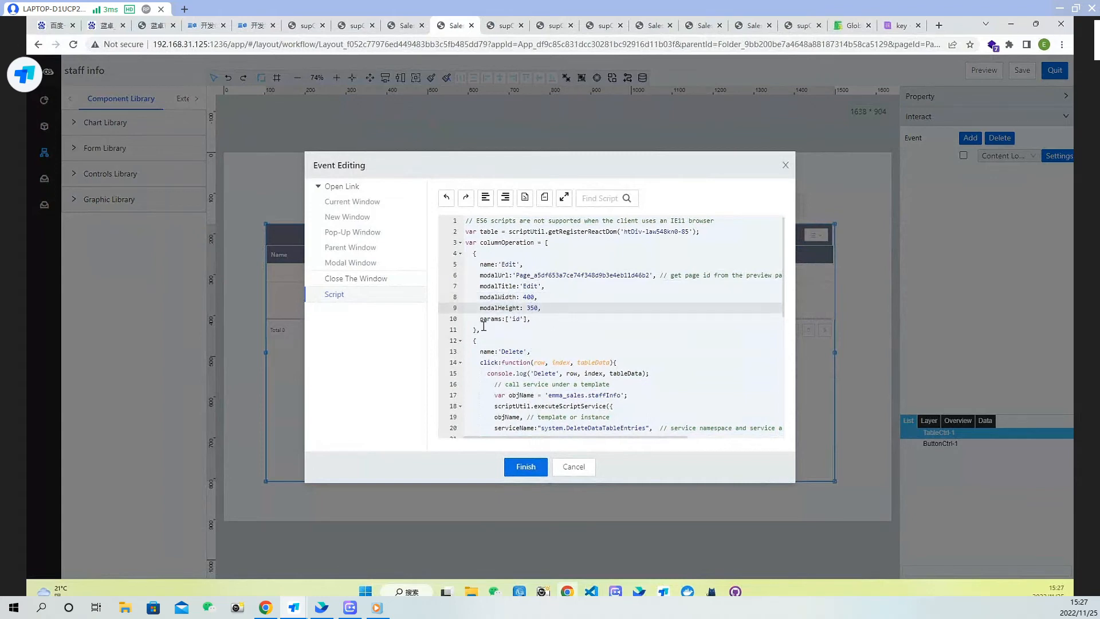
pyautogui.click(539, 320)
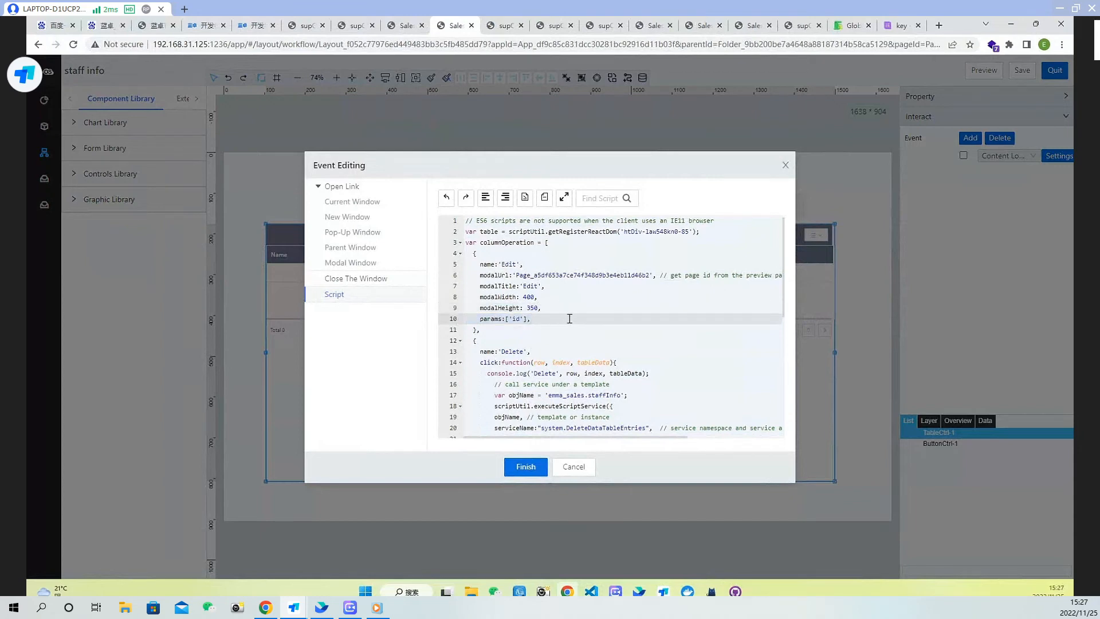
pyautogui.click(525, 467)
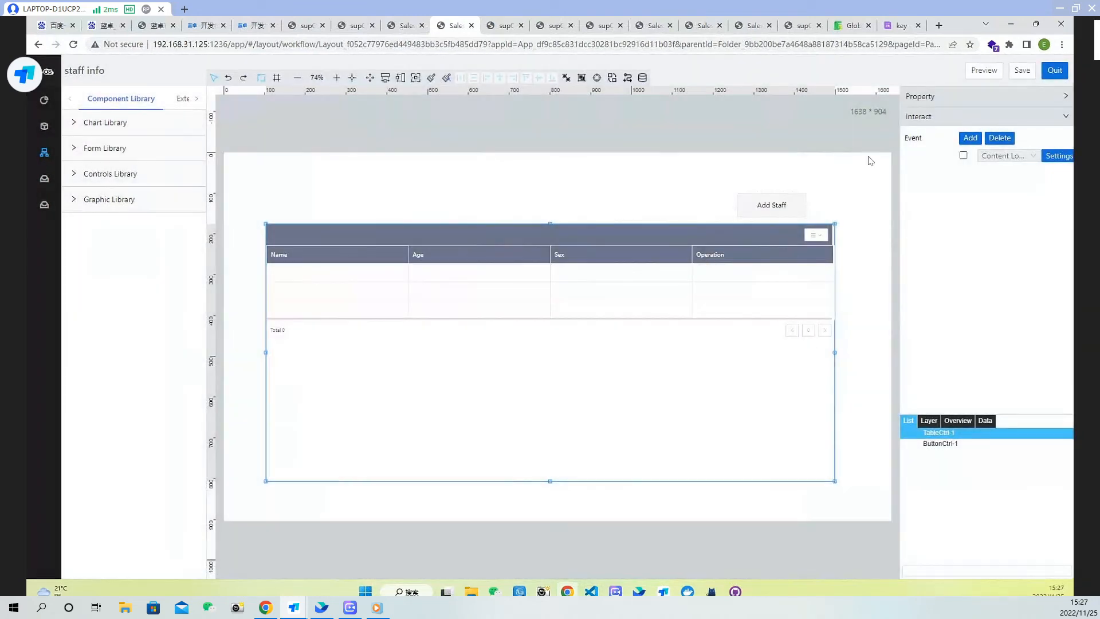
# Save the staff info page, reload its preview and try the Edit button on the first staff row, closing the dialog
pyautogui.click(1022, 73)
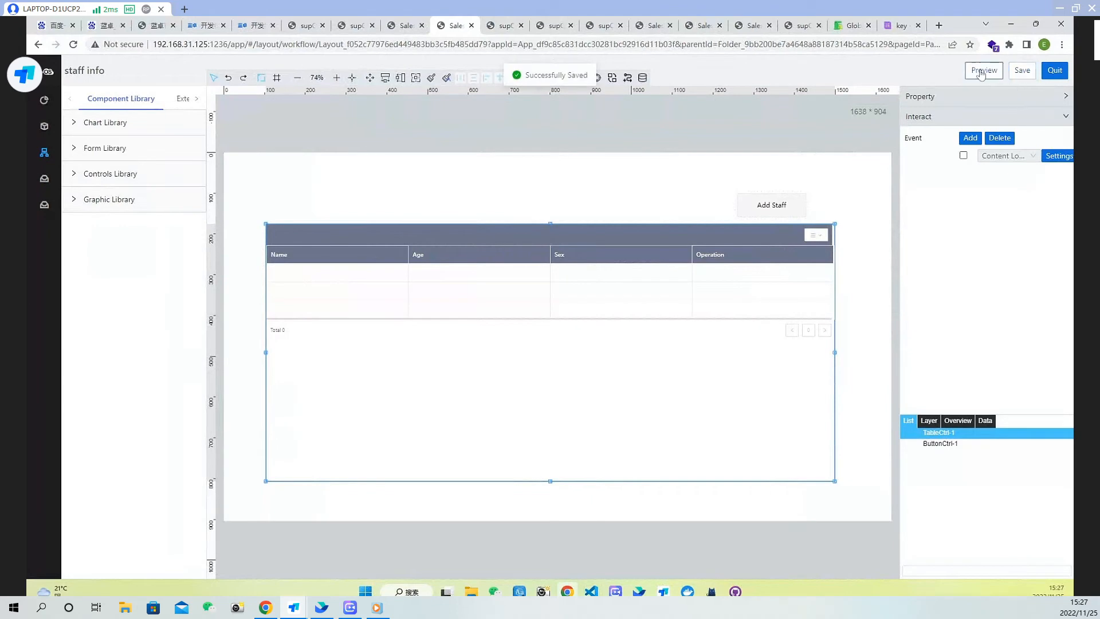
pyautogui.click(982, 73)
pyautogui.click(496, 25)
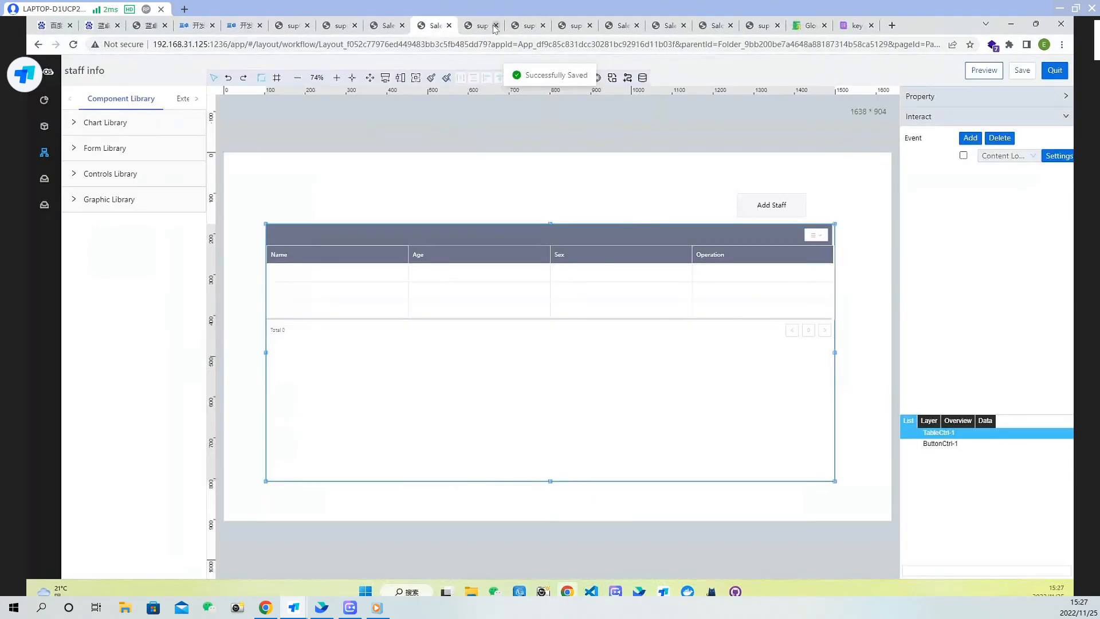
pyautogui.click(477, 26)
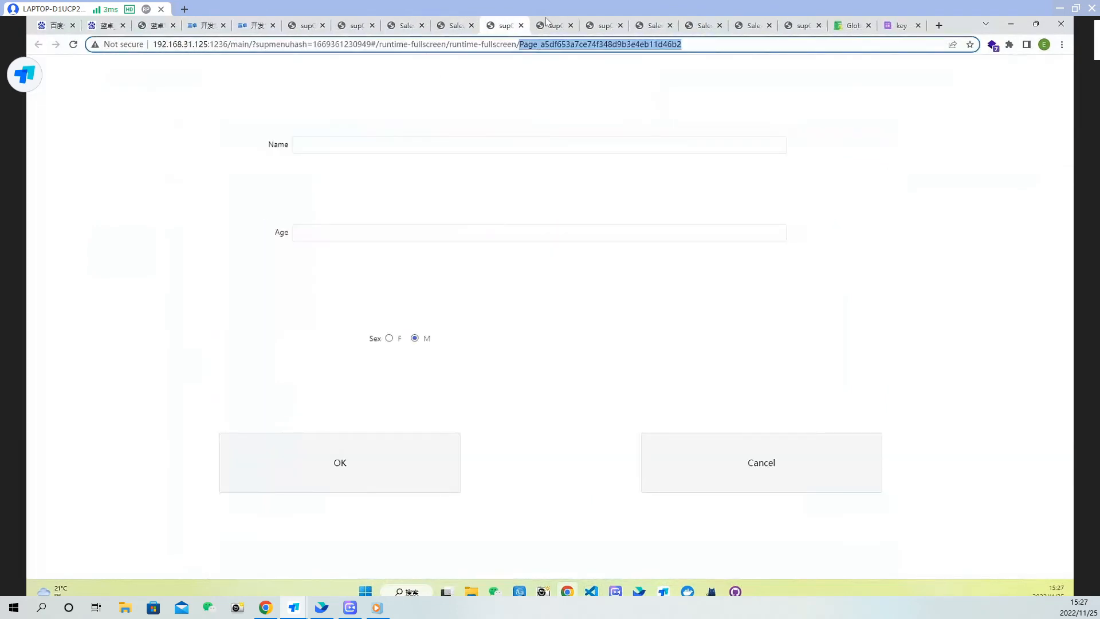
pyautogui.click(521, 25)
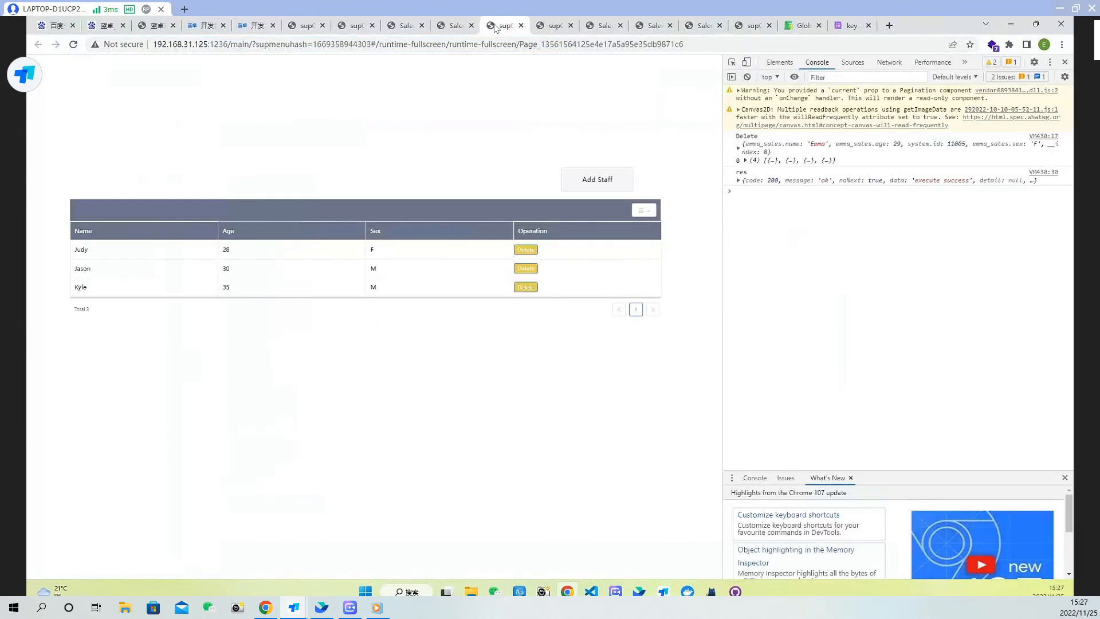
pyautogui.click(72, 44)
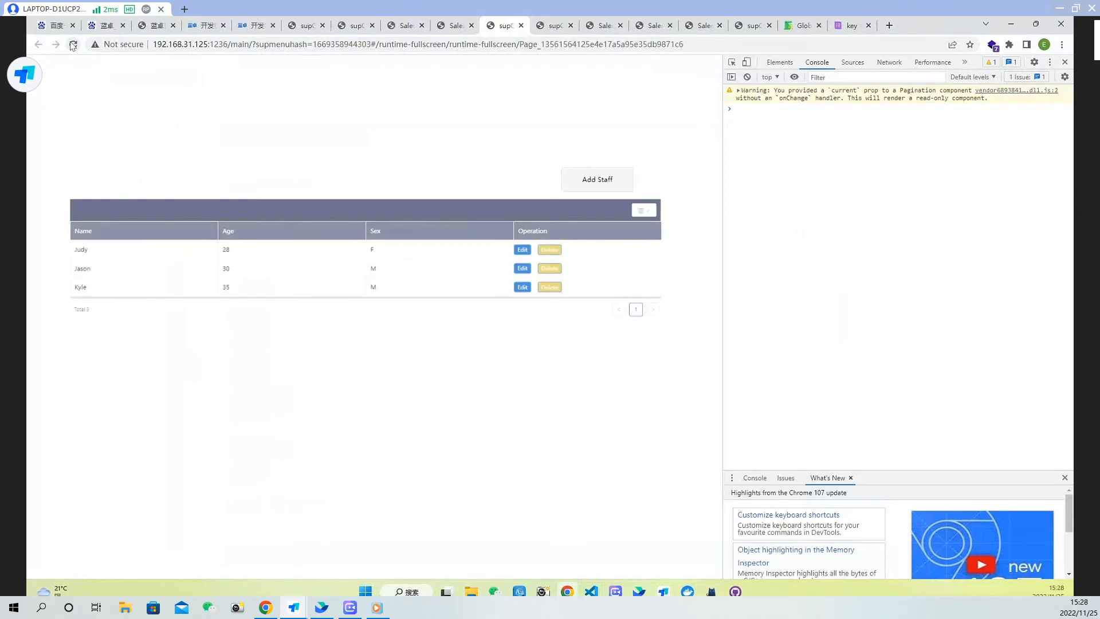
pyautogui.click(524, 250)
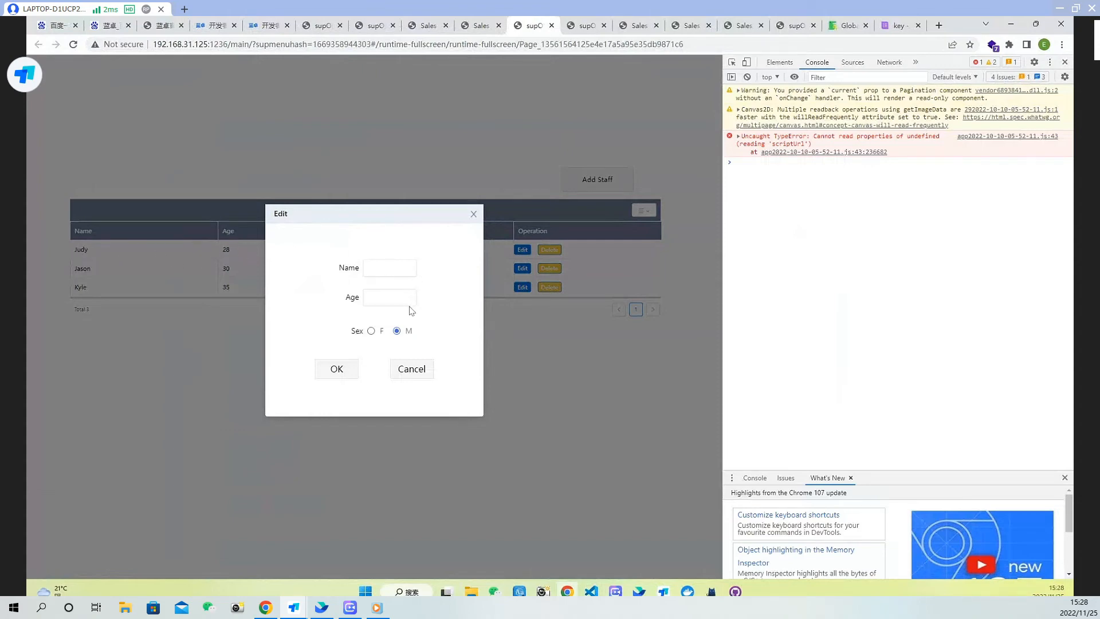
pyautogui.click(473, 214)
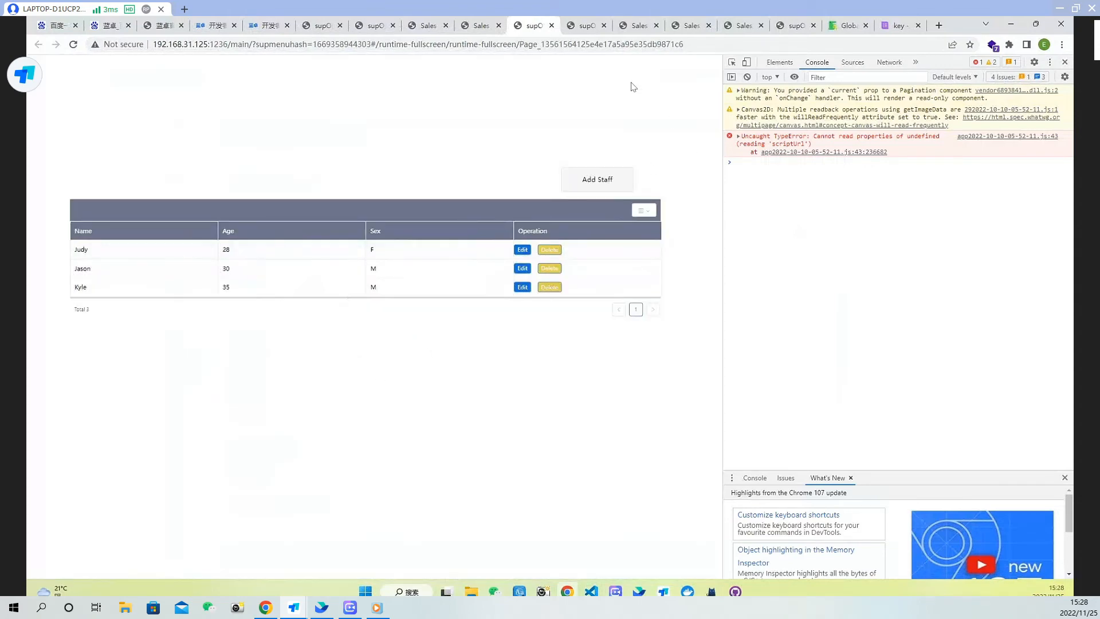
# Quit the staff info editor and rename the Editstaff page to "Edit staff" in its page settings
pyautogui.click(480, 29)
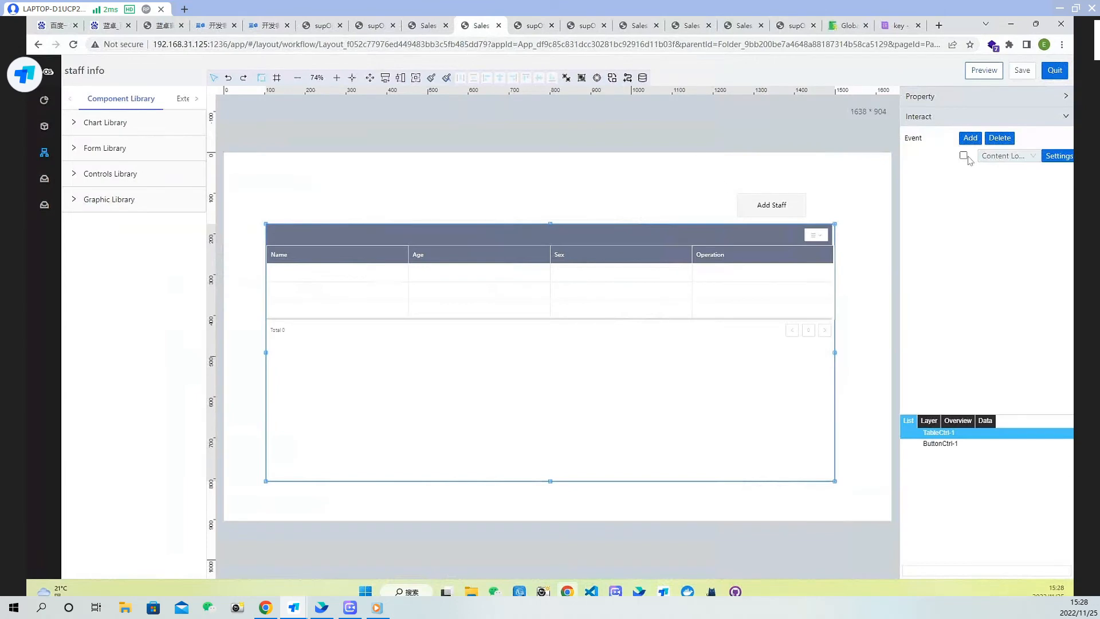
pyautogui.click(1055, 70)
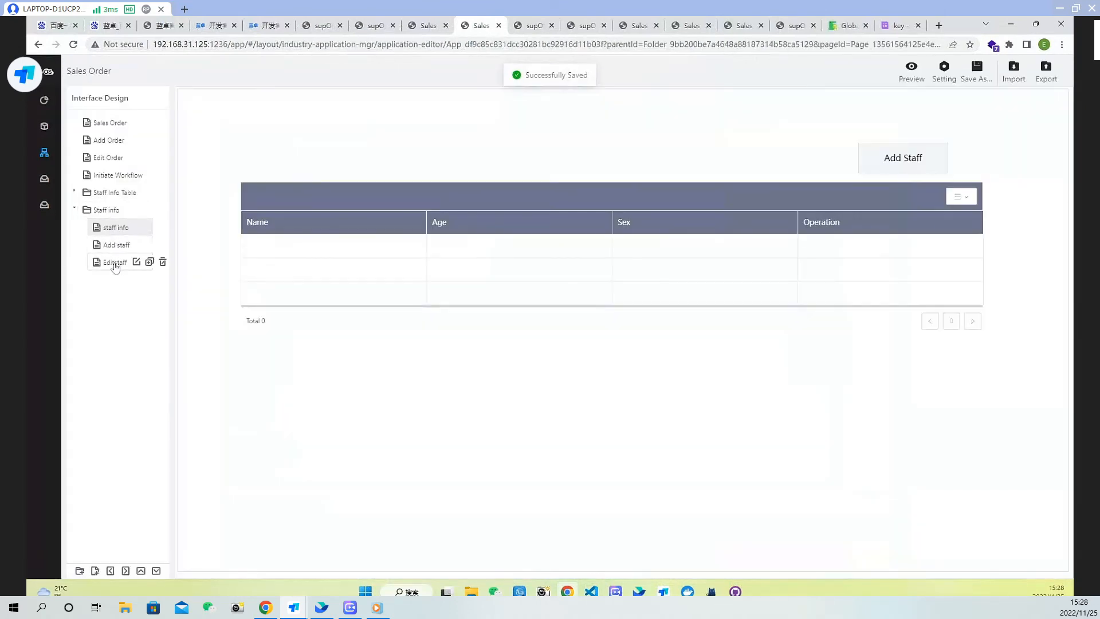
pyautogui.click(114, 262)
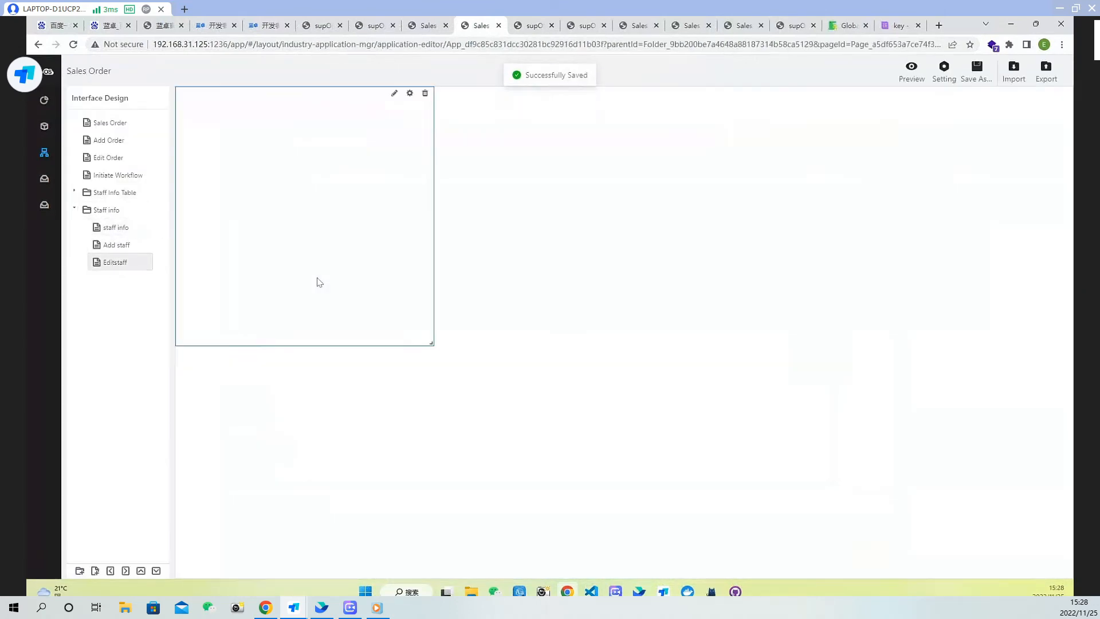
pyautogui.click(141, 262)
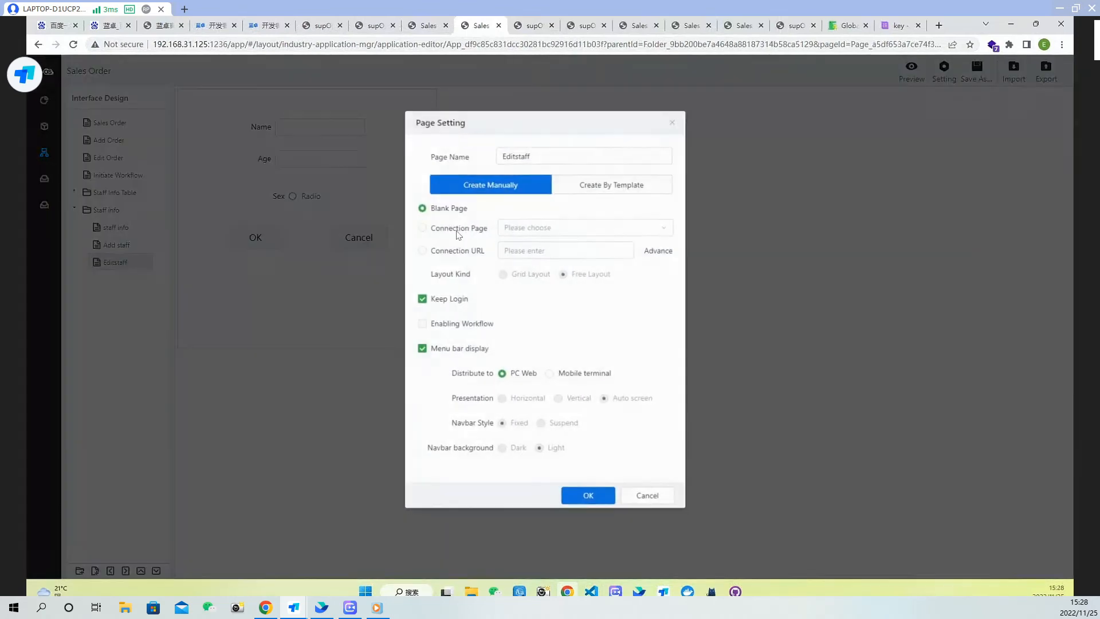
pyautogui.click(520, 155)
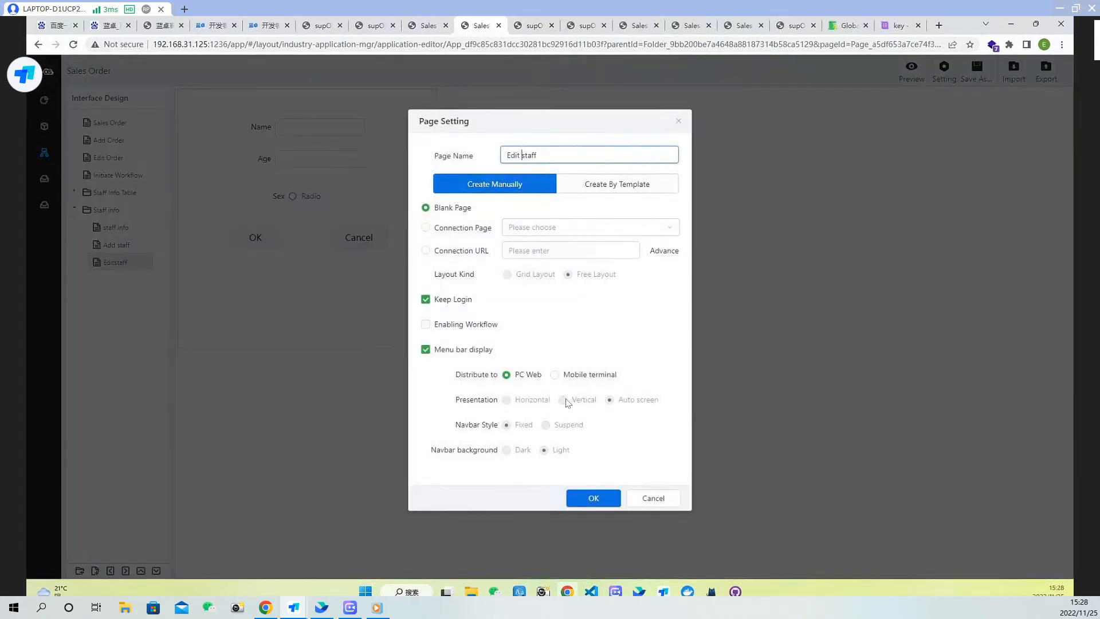
pyautogui.click(594, 498)
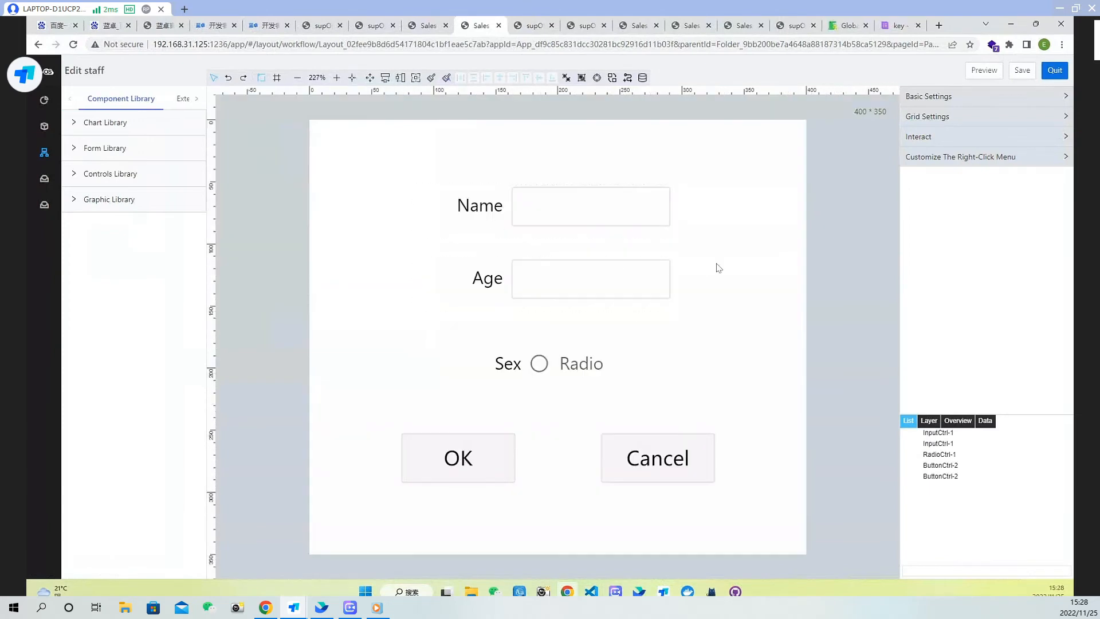
# Add a Content Loading event to the Edit staff page and open its script editor on a new line
pyautogui.click(997, 140)
pyautogui.click(1017, 179)
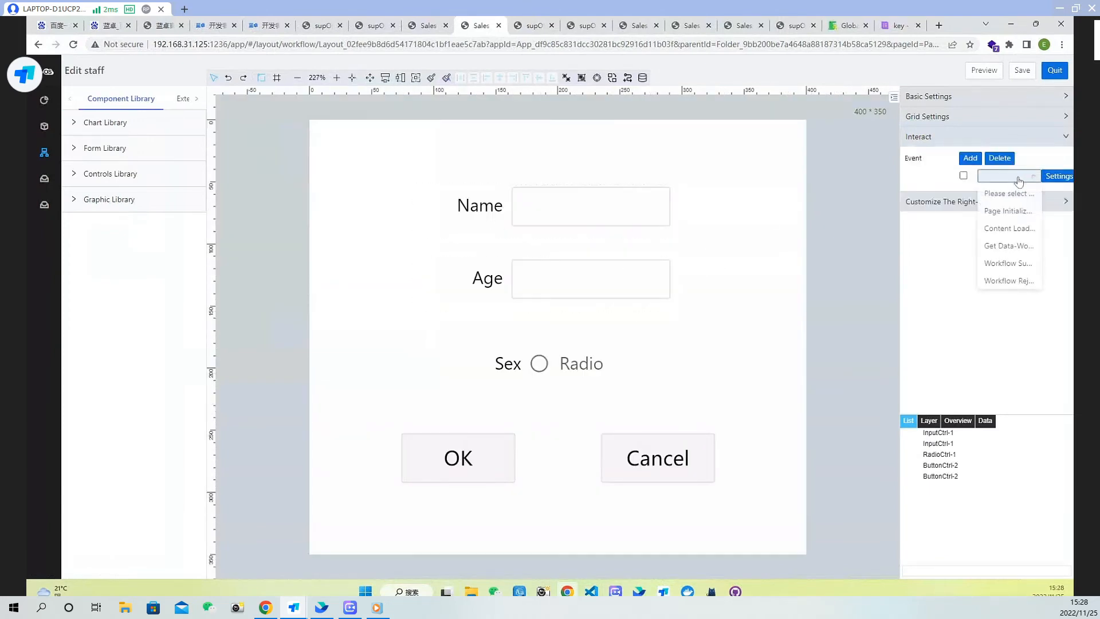
pyautogui.click(1009, 229)
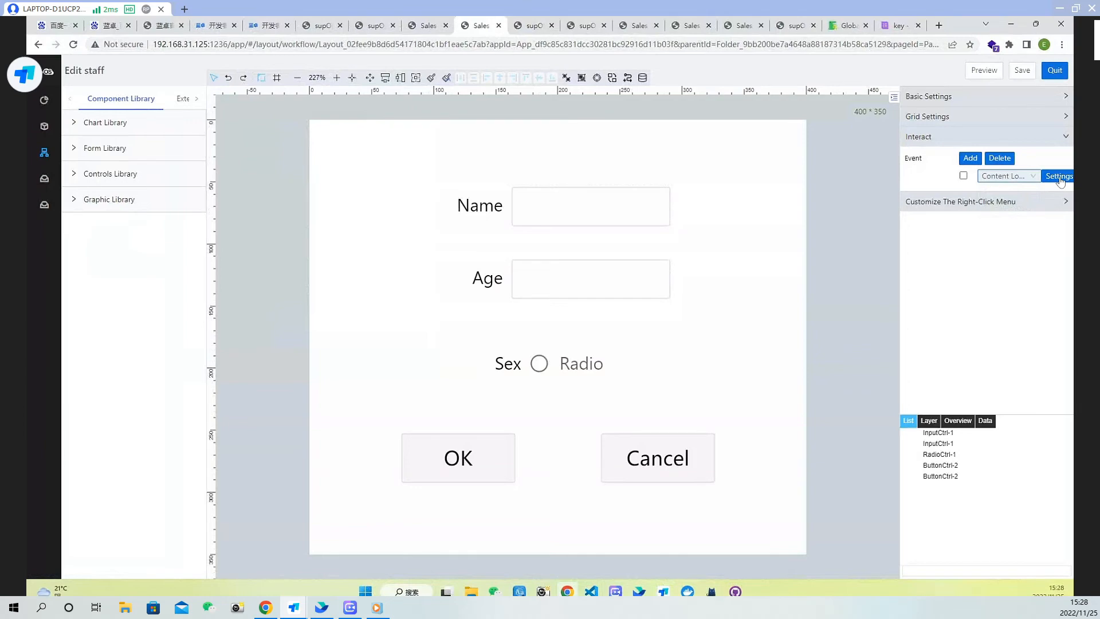
pyautogui.click(1059, 177)
pyautogui.click(733, 221)
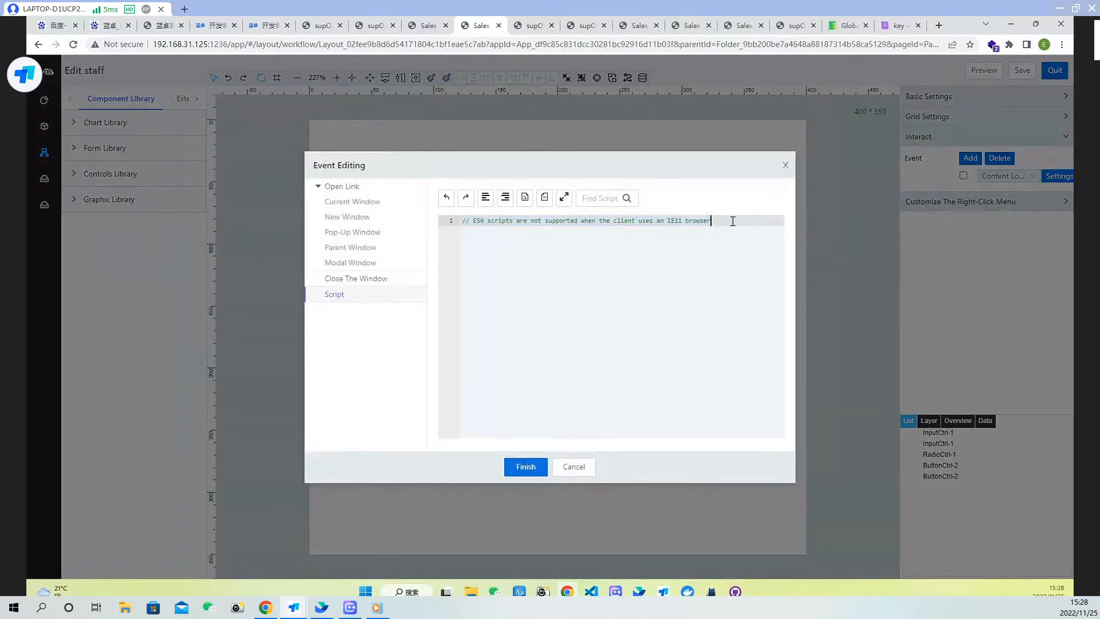
pyautogui.press('Return')
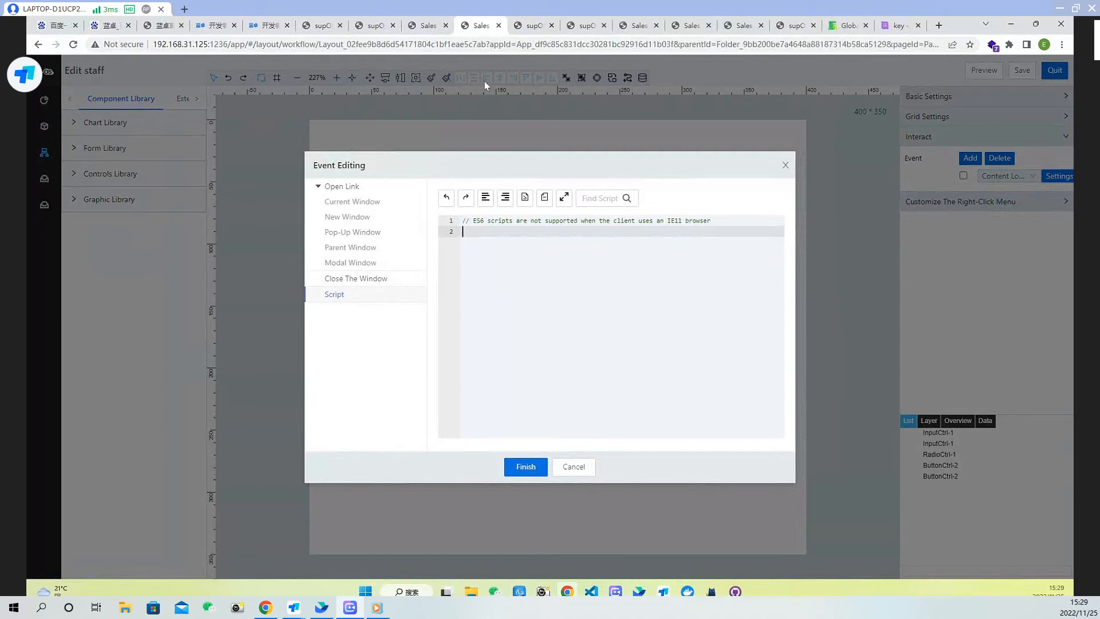
# Find the Table section of the Element Script documentation and copy the "Get current row" example code
pyautogui.click(846, 25)
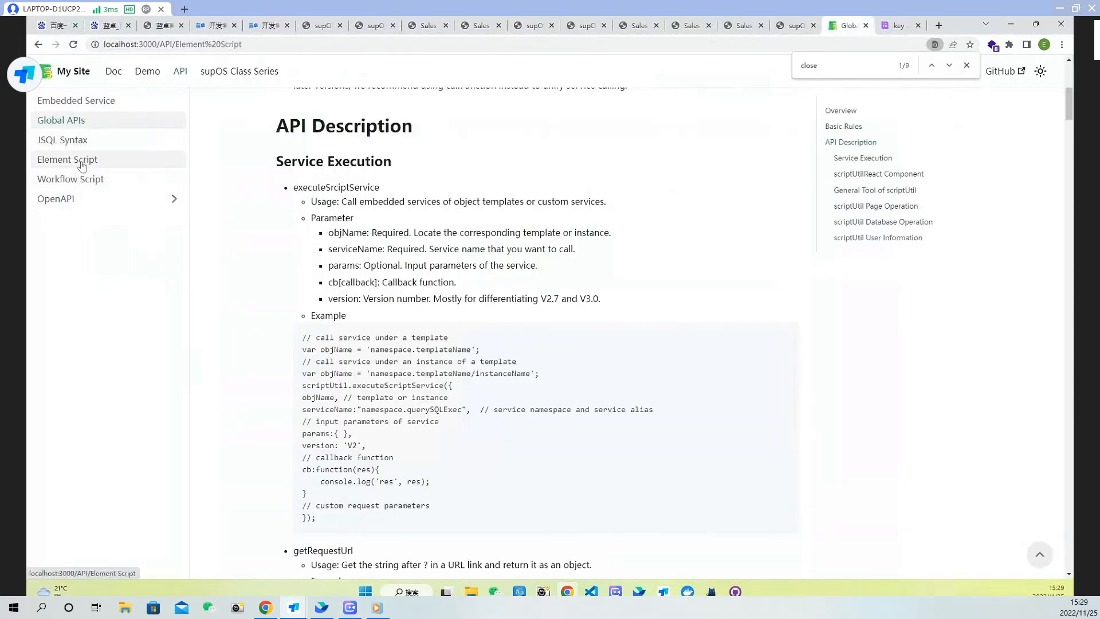
pyautogui.click(83, 161)
pyautogui.scroll(-5, 908, 402)
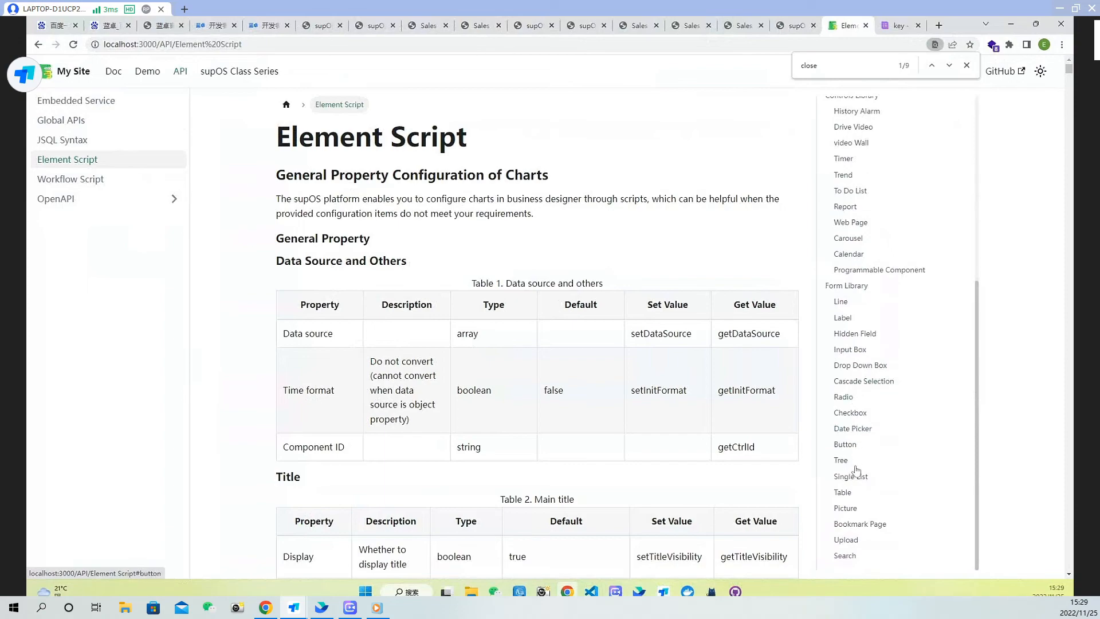
pyautogui.click(844, 493)
pyautogui.scroll(-20, 643, 328)
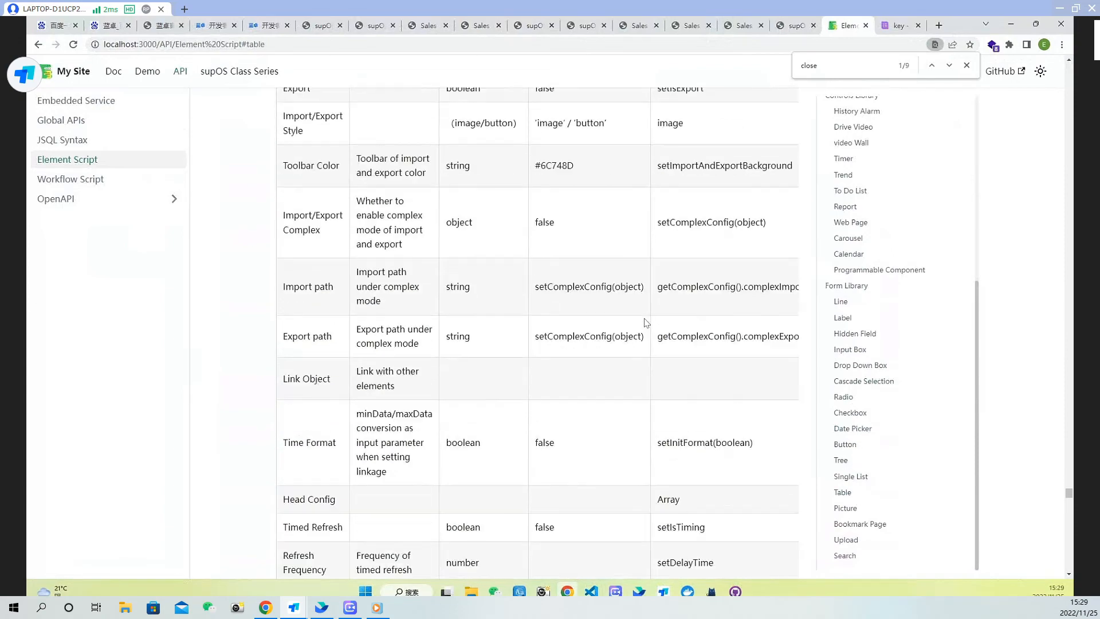
pyautogui.scroll(-20, 647, 323)
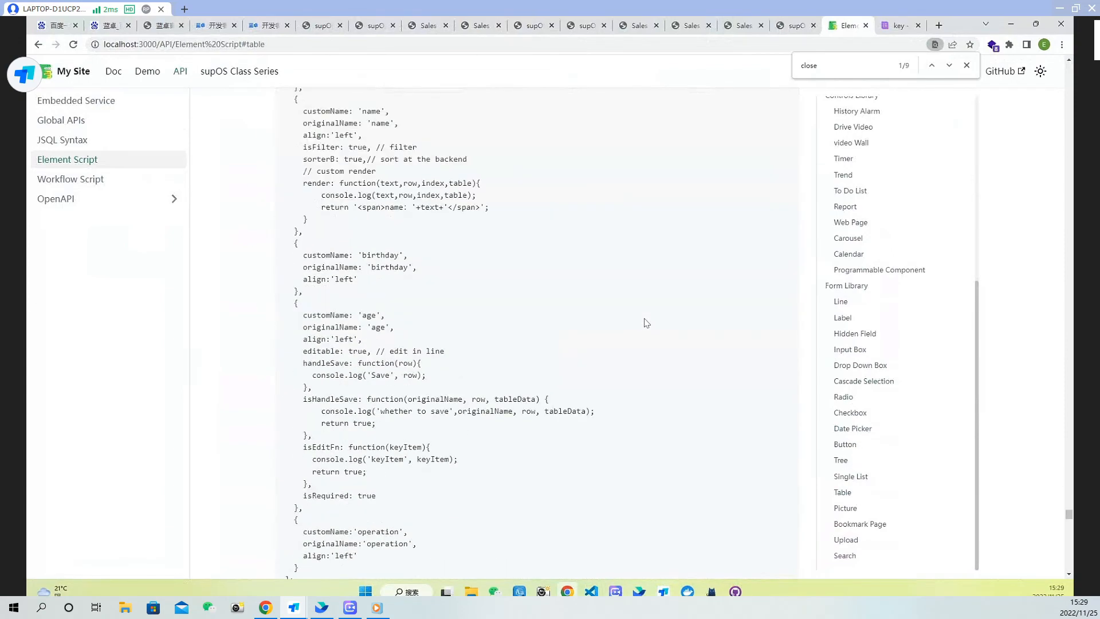
pyautogui.scroll(-15, 646, 323)
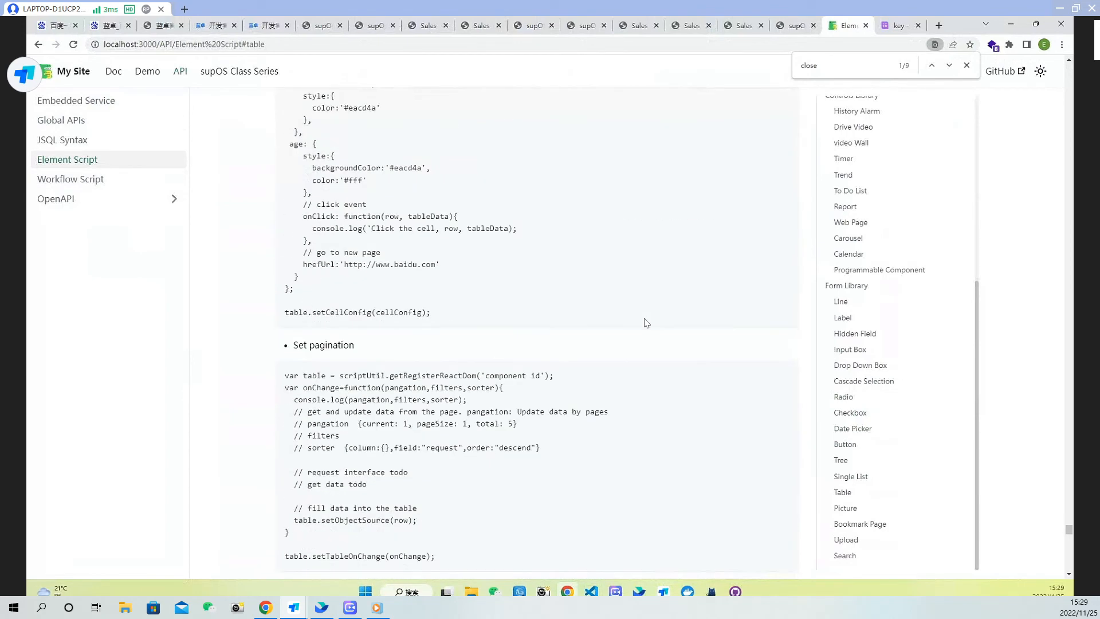
pyautogui.scroll(-7, 481, 379)
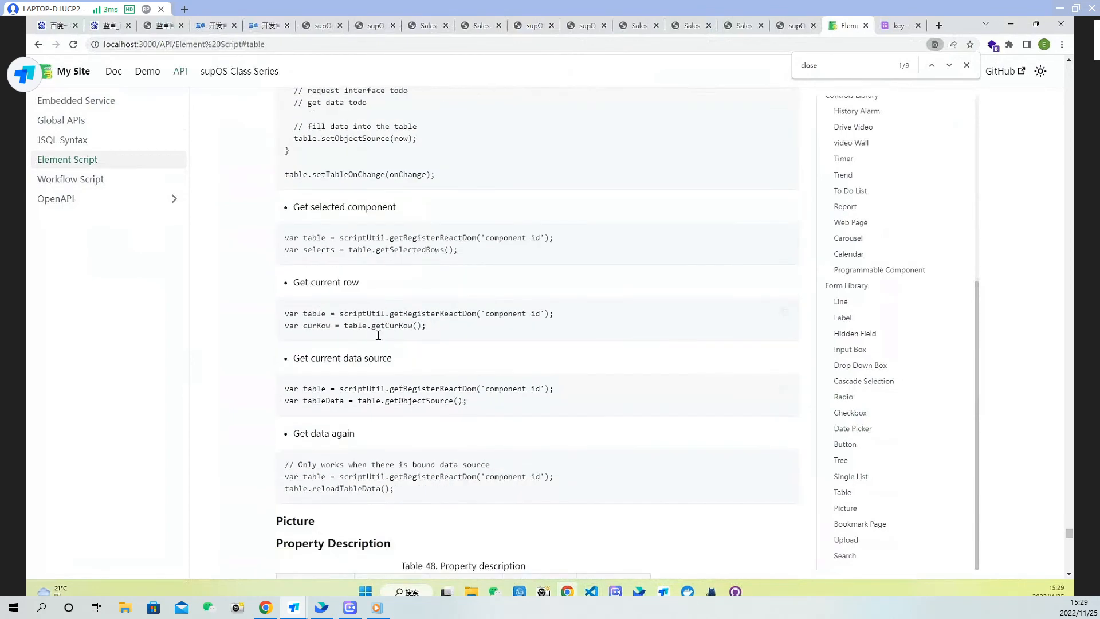
pyautogui.moveTo(429, 327); pyautogui.dragTo(279, 319)
pyautogui.hotkey('ctrl', 'c')
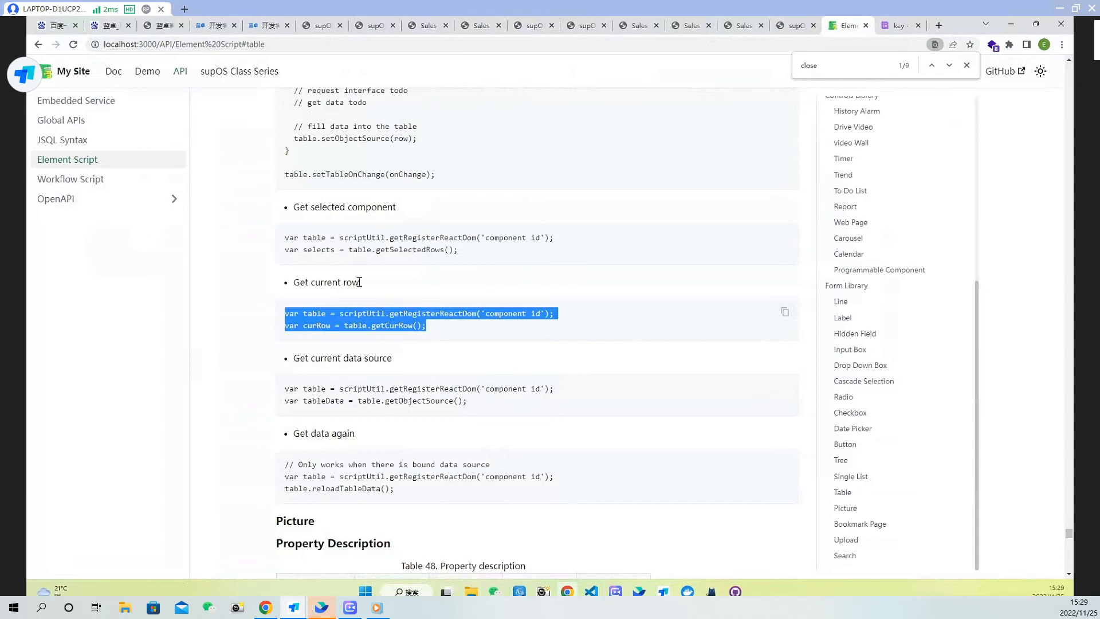
# Paste the current-row code into the Edit staff page's Content Loading script and finish editing
pyautogui.click(744, 26)
pyautogui.click(526, 25)
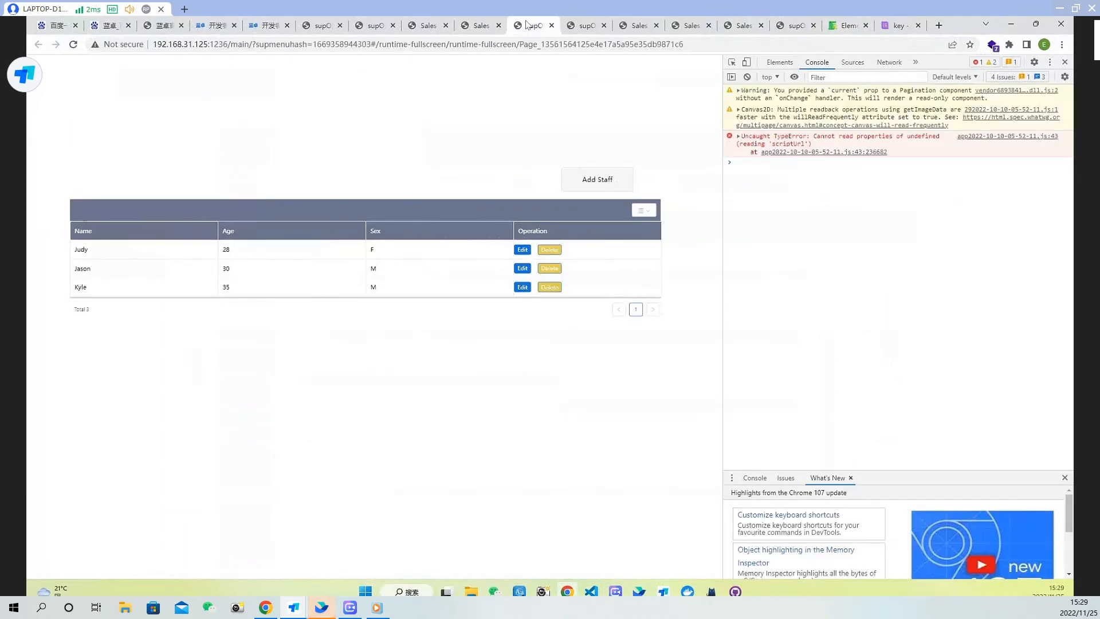
pyautogui.click(484, 26)
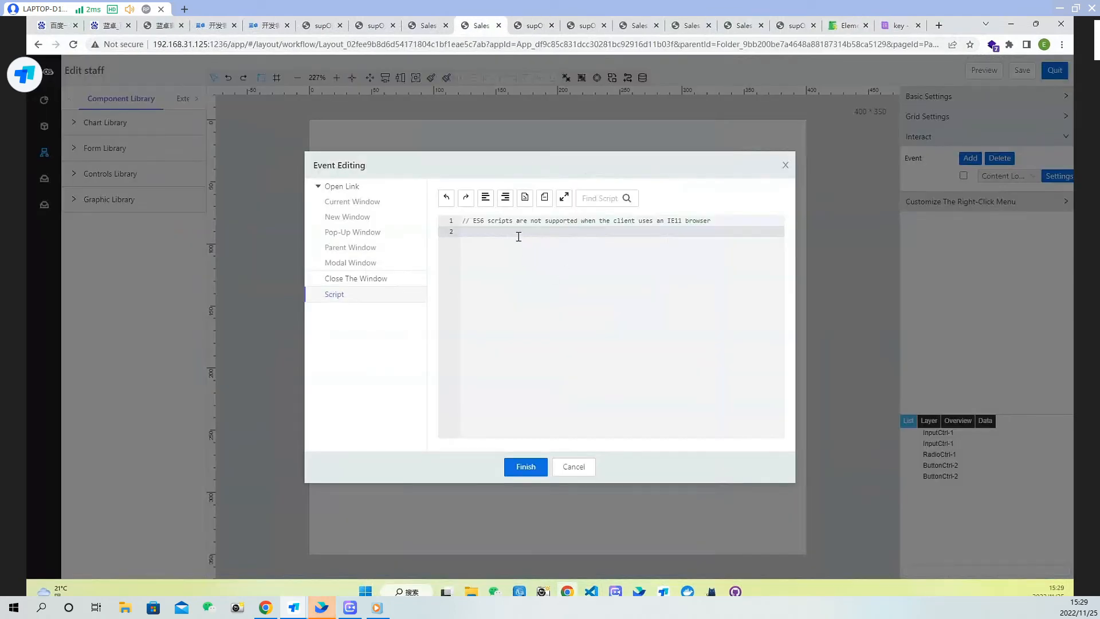
pyautogui.hotkey('ctrl', 'v')
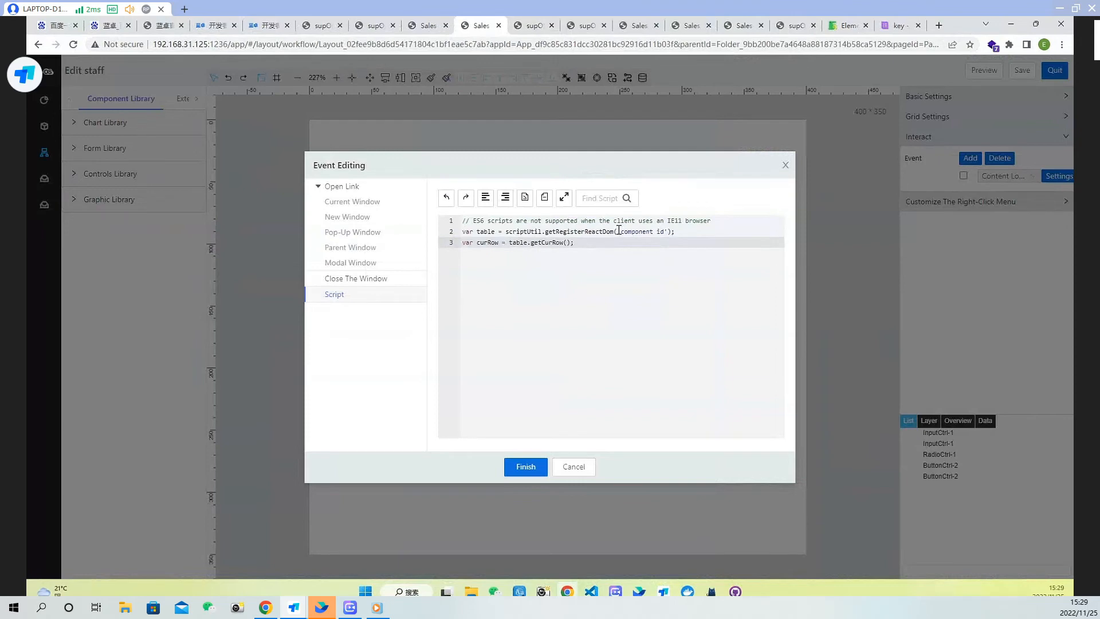
pyautogui.click(526, 466)
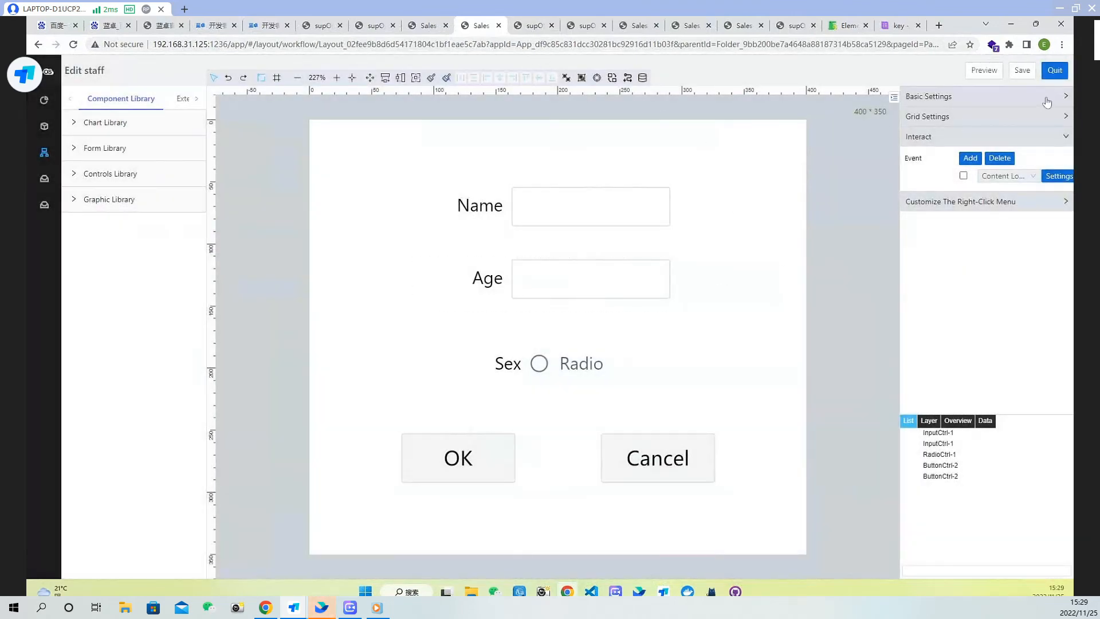
# Save and leave the Edit staff page, then open the staff info page editor
pyautogui.click(1023, 71)
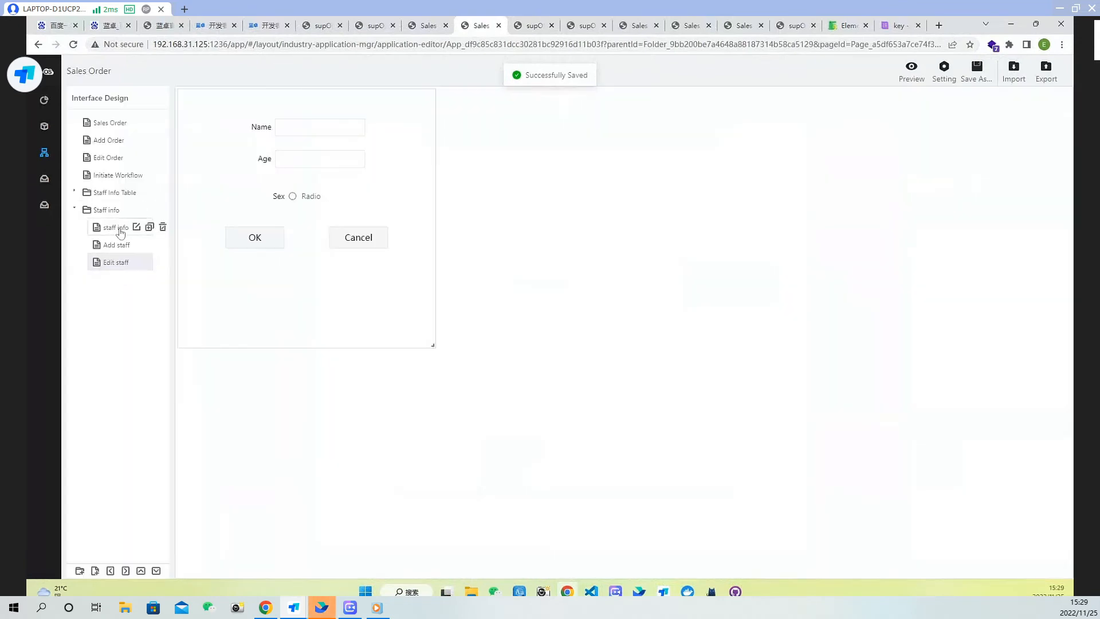
pyautogui.click(118, 228)
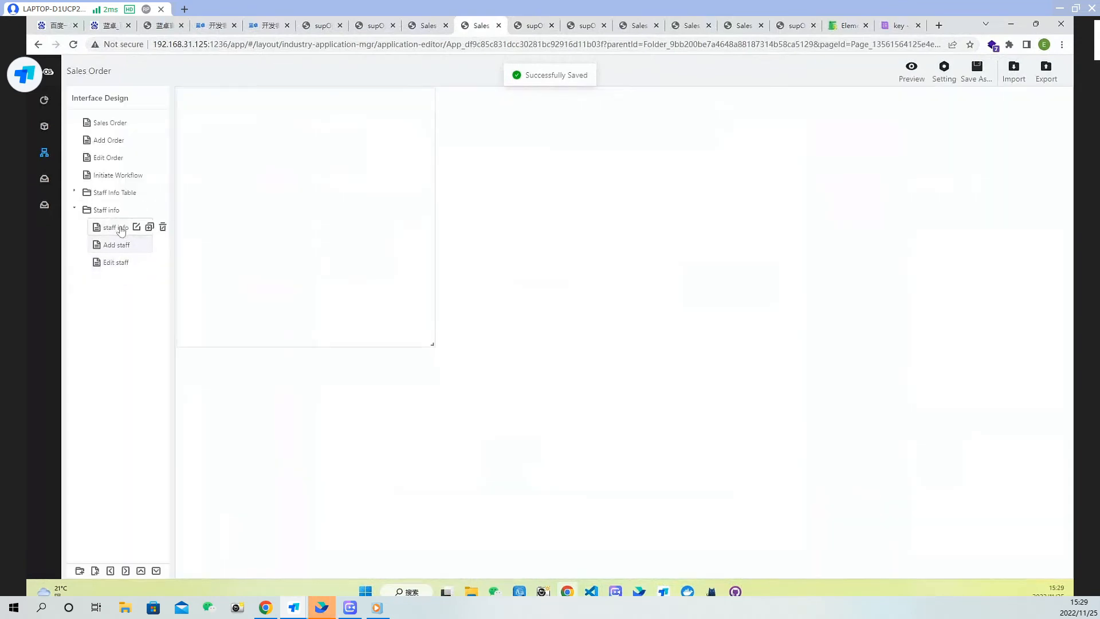
pyautogui.doubleClick(487, 210)
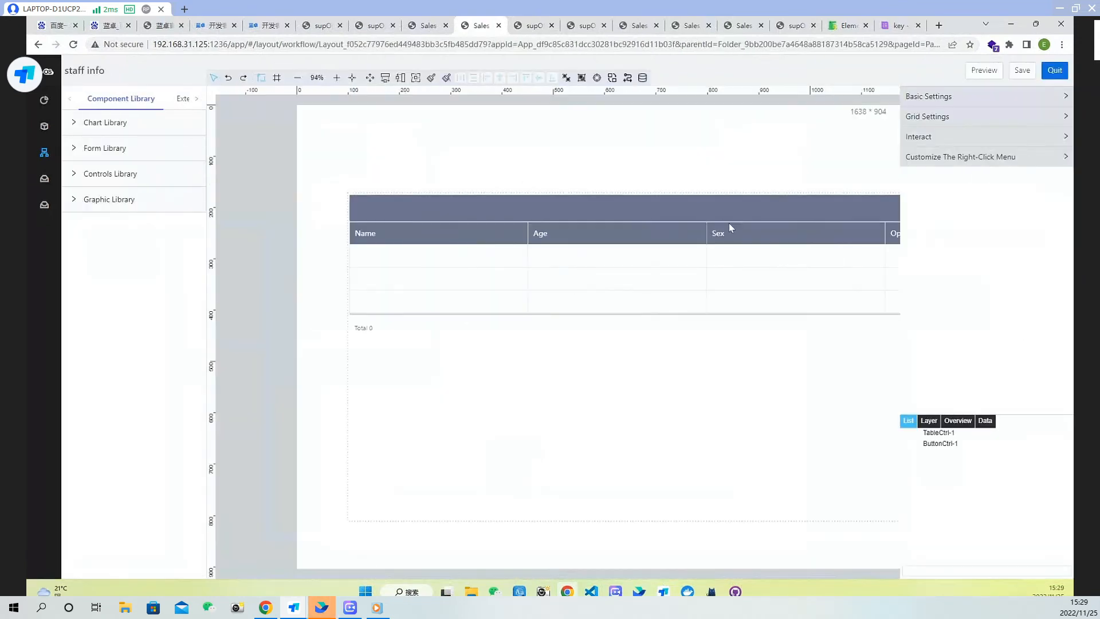
# Copy the staff table's component name from its basic settings and save the staff info page
pyautogui.click(729, 223)
pyautogui.click(971, 120)
pyautogui.click(972, 97)
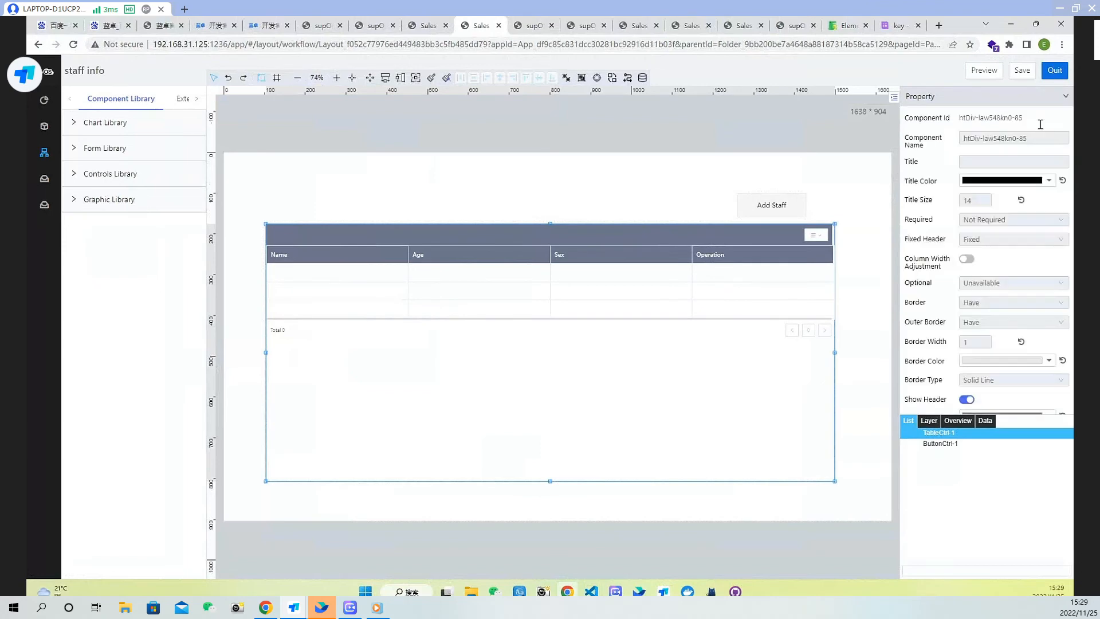
pyautogui.moveTo(1043, 138); pyautogui.dragTo(911, 136)
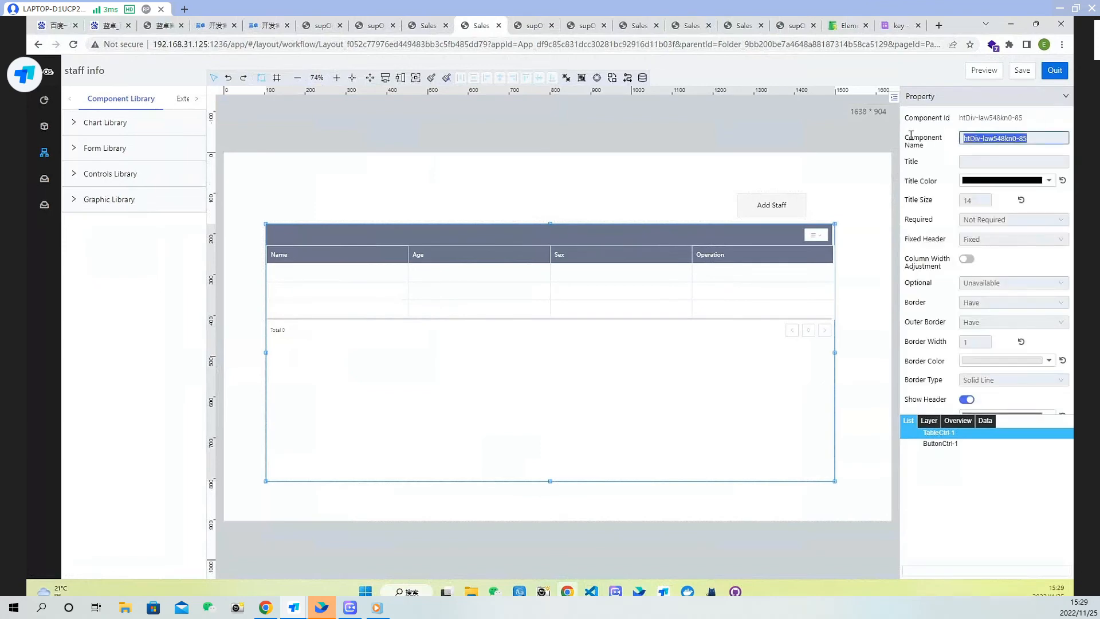
pyautogui.click(1023, 70)
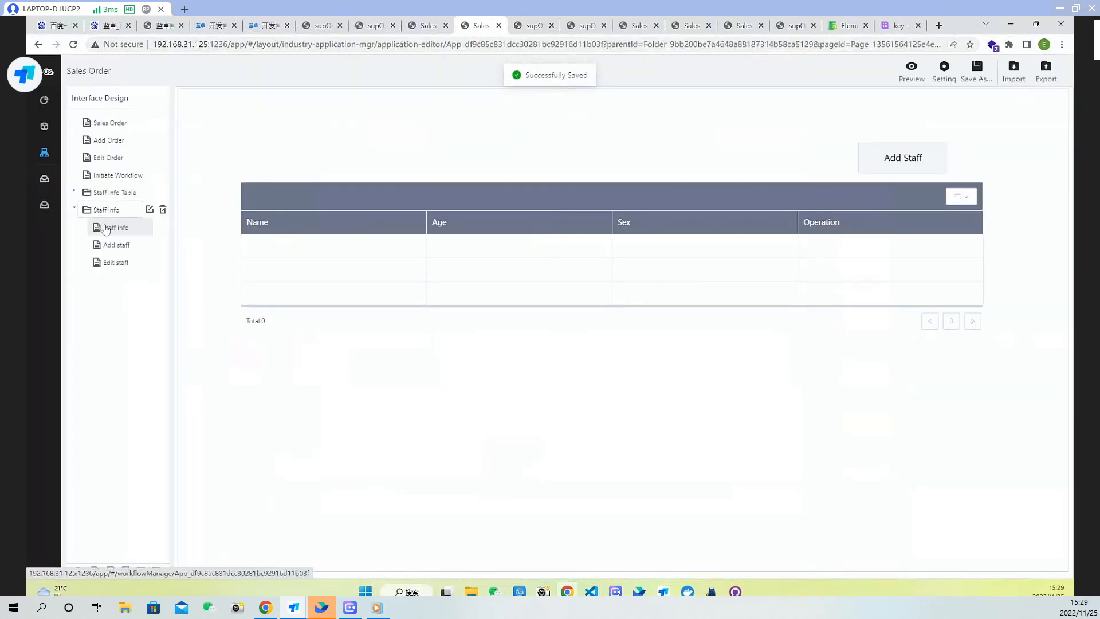
# Open the Edit staff page's Content Loading script and replace 'component id' with the table's ID htDiv-law548kn0-85
pyautogui.click(115, 263)
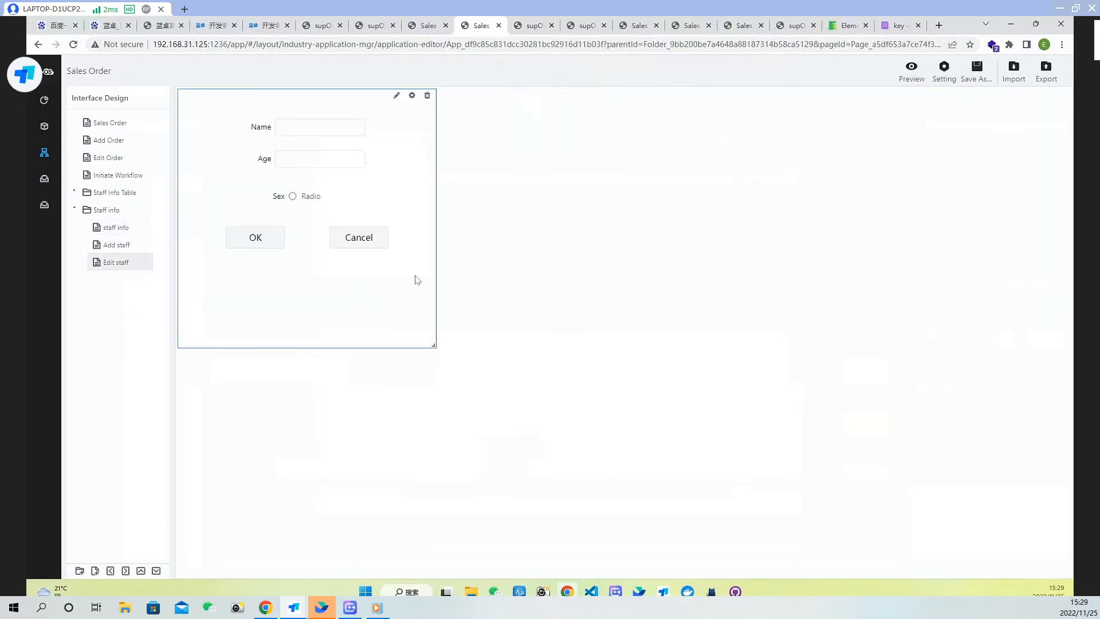
pyautogui.doubleClick(427, 268)
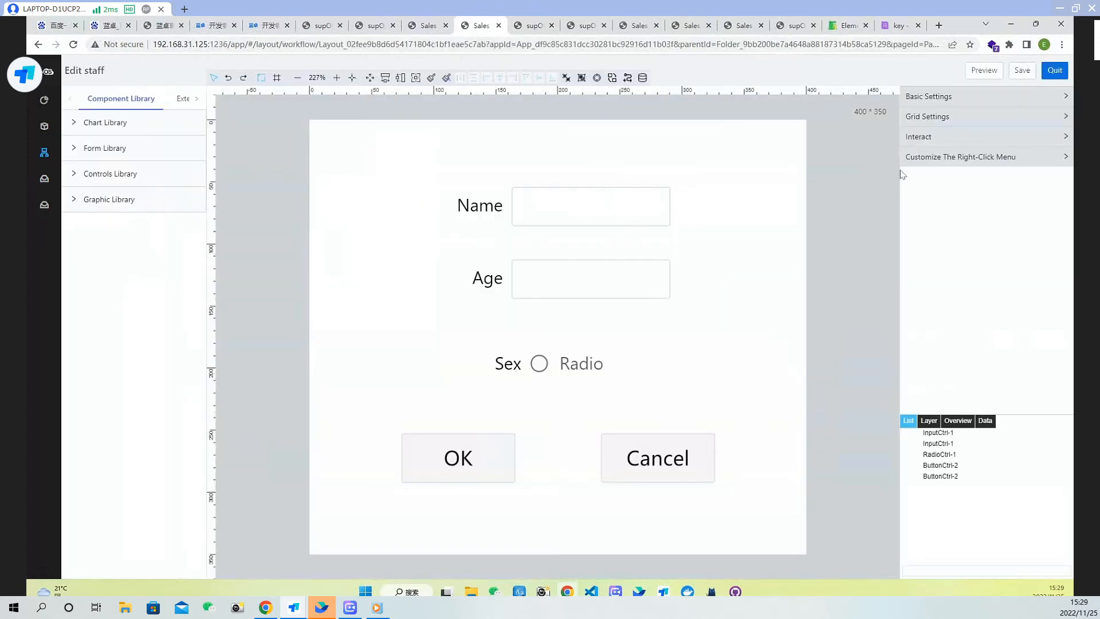
pyautogui.click(954, 138)
pyautogui.click(1060, 176)
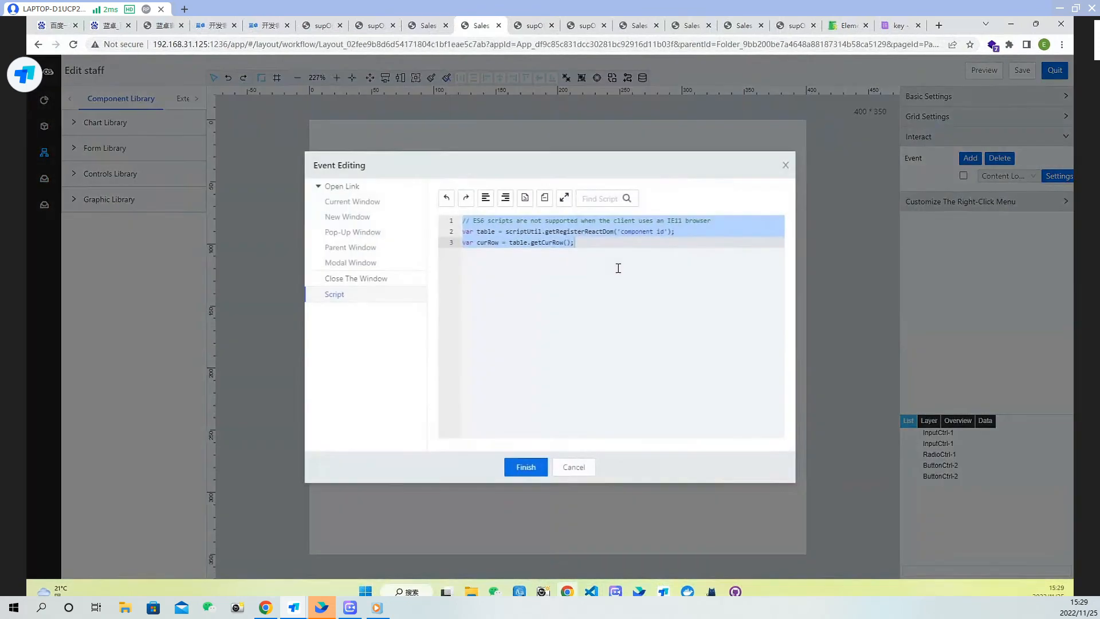
pyautogui.click(686, 221)
pyautogui.moveTo(665, 231); pyautogui.dragTo(622, 232)
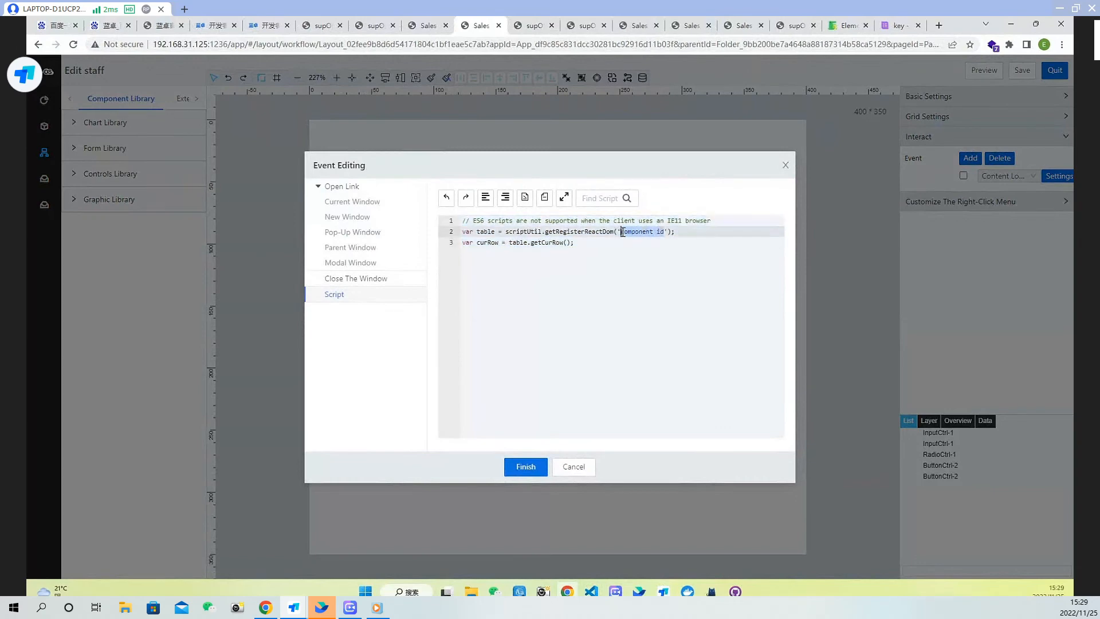
pyautogui.write('htDiv-1aw548kn0-85')
pyautogui.click(604, 246)
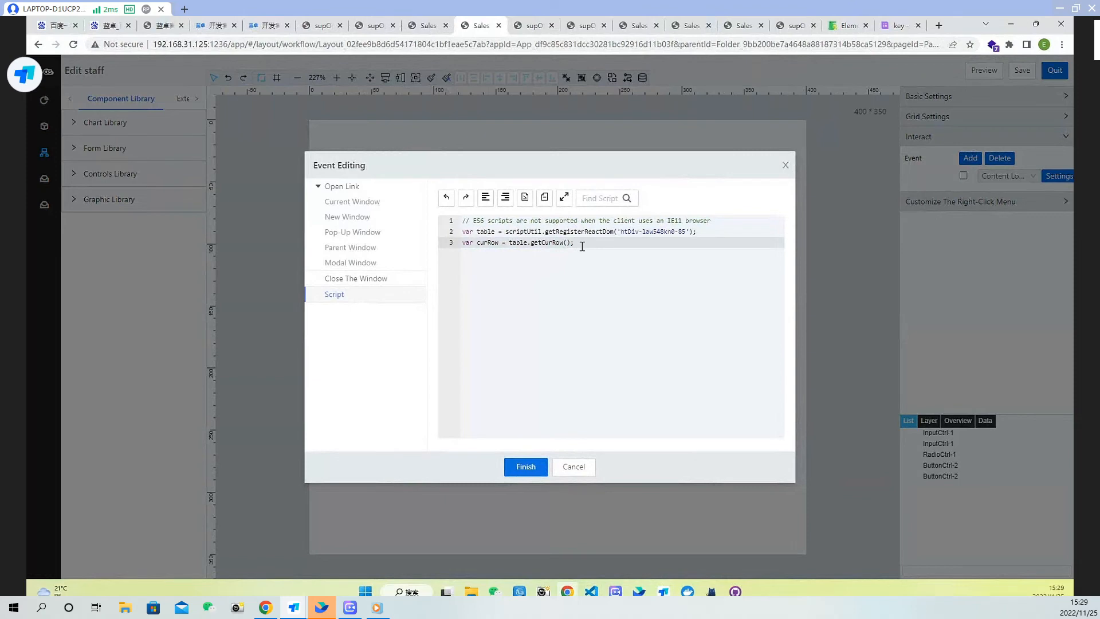
# Add a console.log(curRow) line to the script, finish editing and save the Edit staff page
pyautogui.press('Return')
pyautogui.write('console')
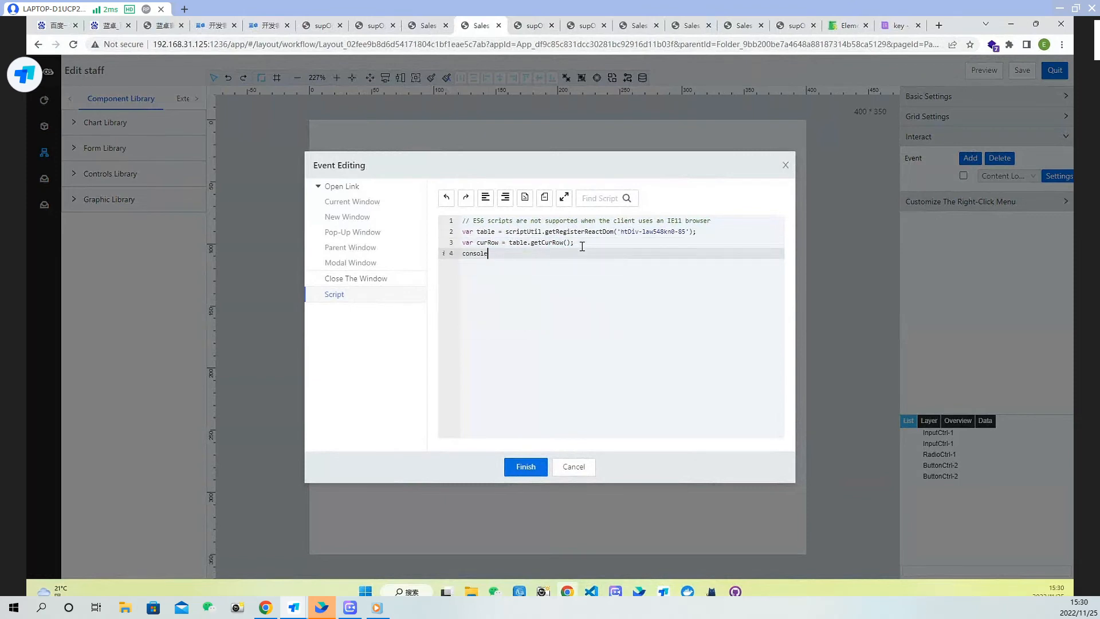
pyautogui.write('.log(curRo')
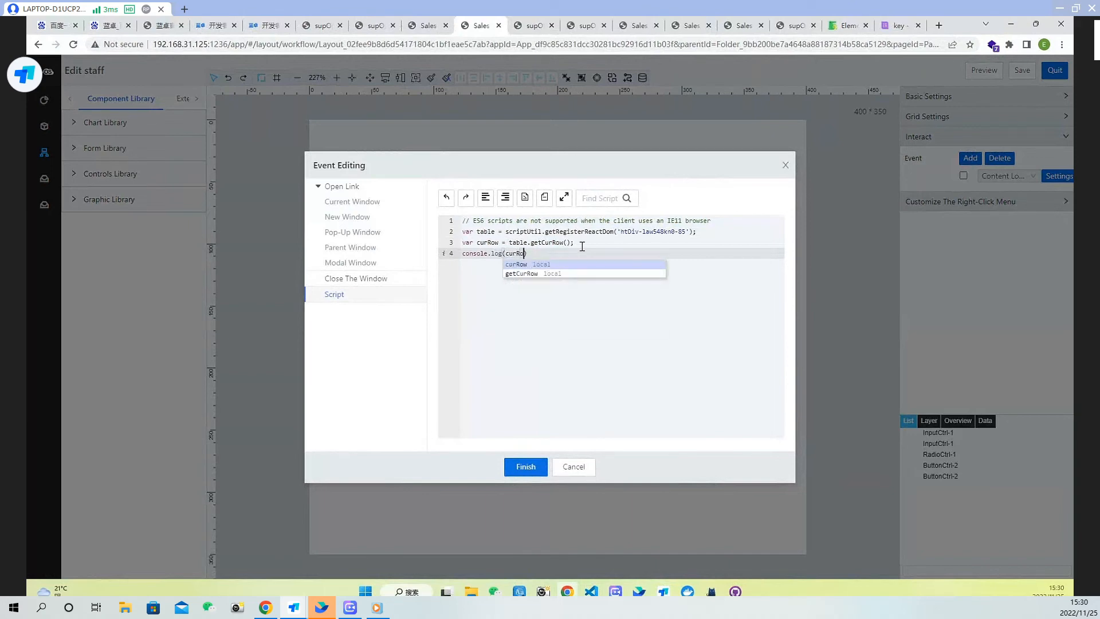
pyautogui.write('w')
pyautogui.click(526, 467)
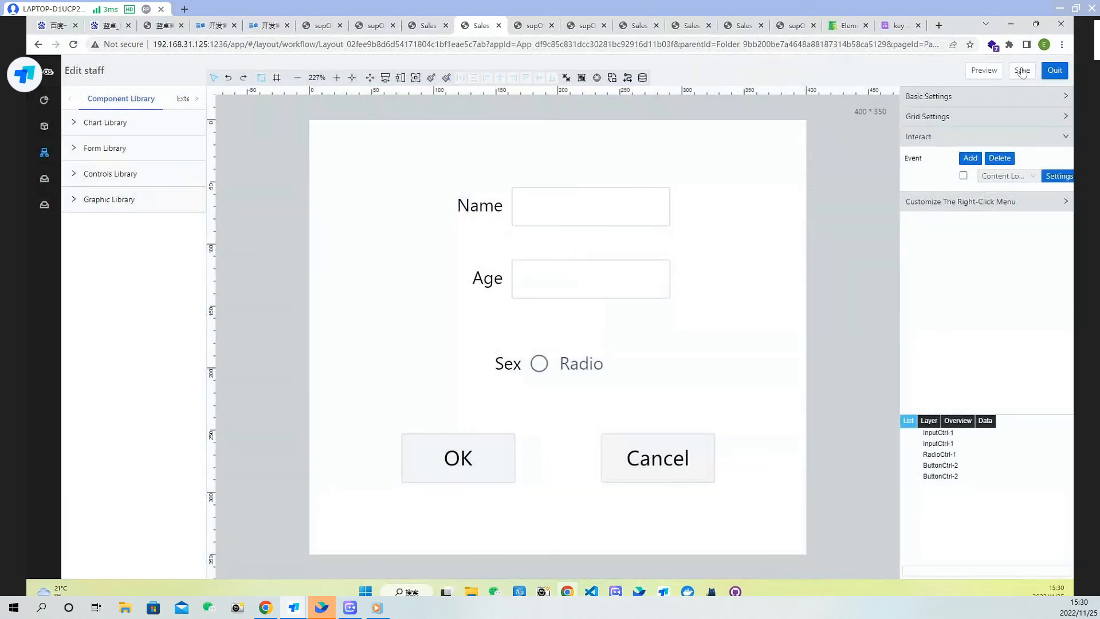
pyautogui.click(1023, 70)
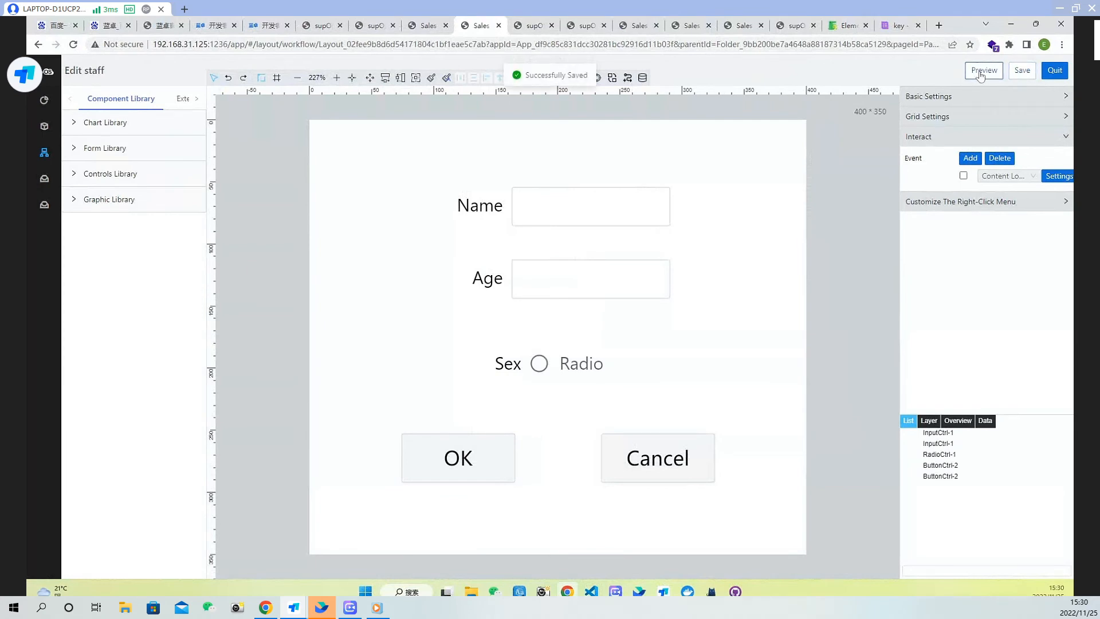
# Preview the staff info page, reload it and test the Edit button on the first staff row
pyautogui.click(982, 71)
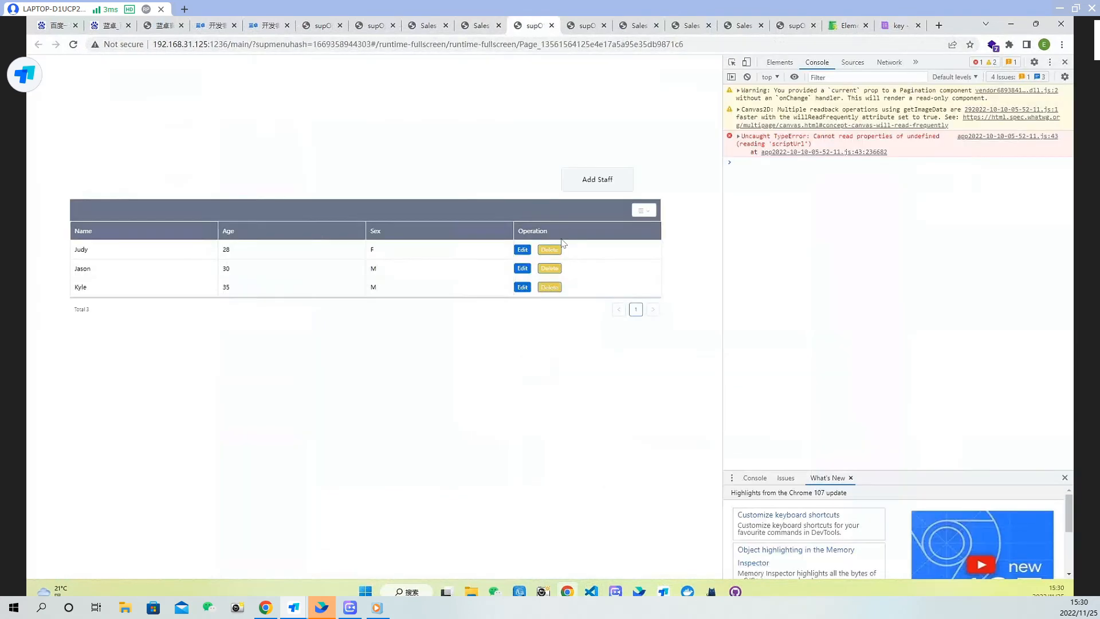
pyautogui.click(73, 44)
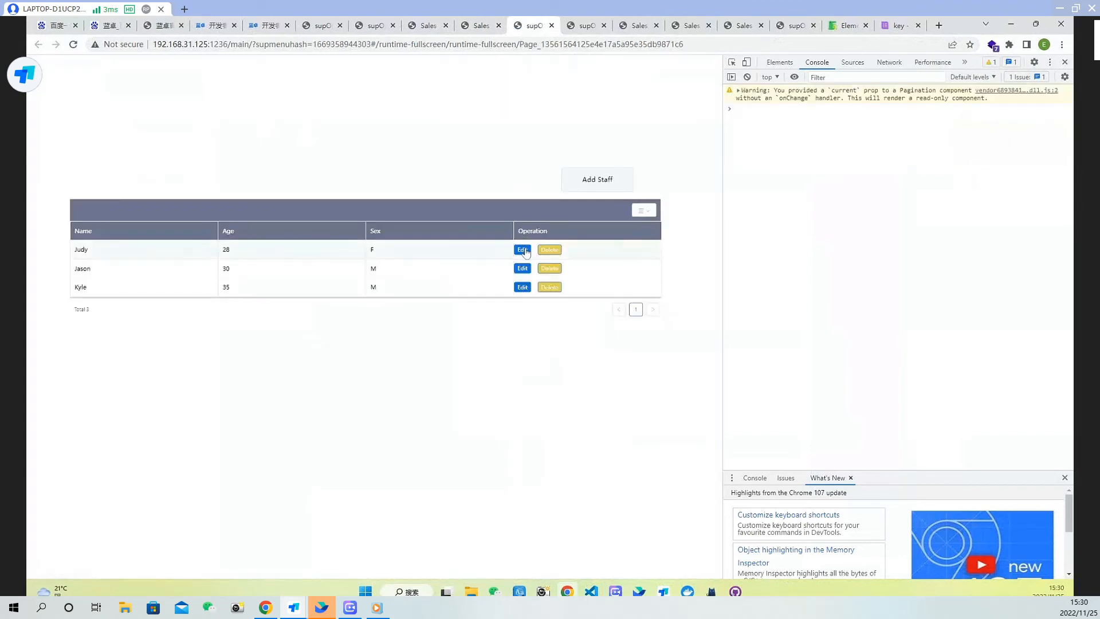
pyautogui.click(524, 250)
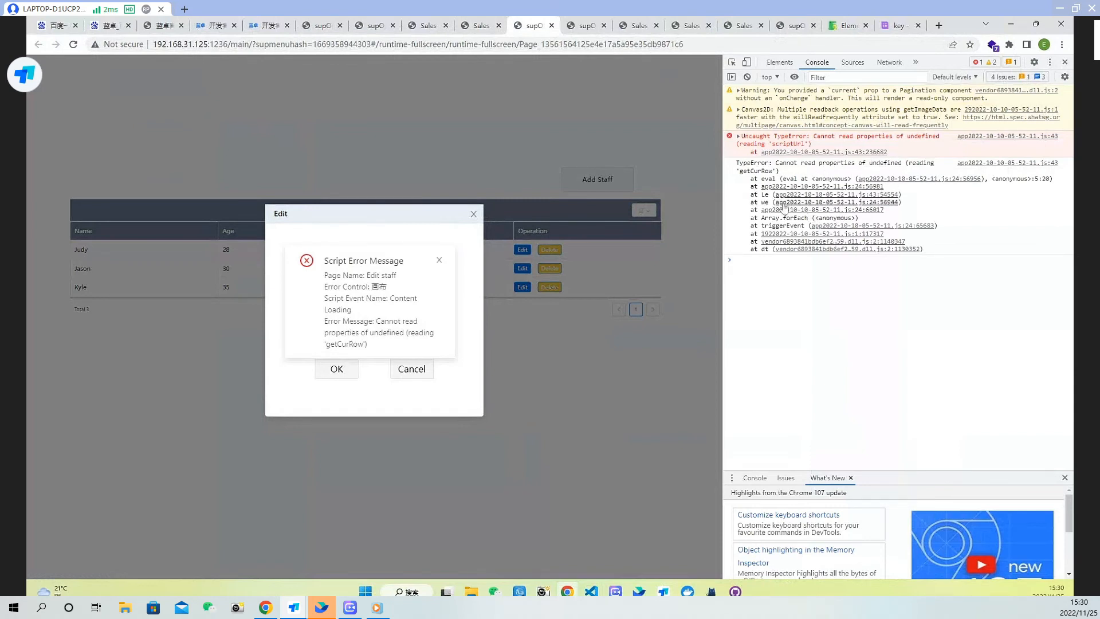
pyautogui.click(473, 28)
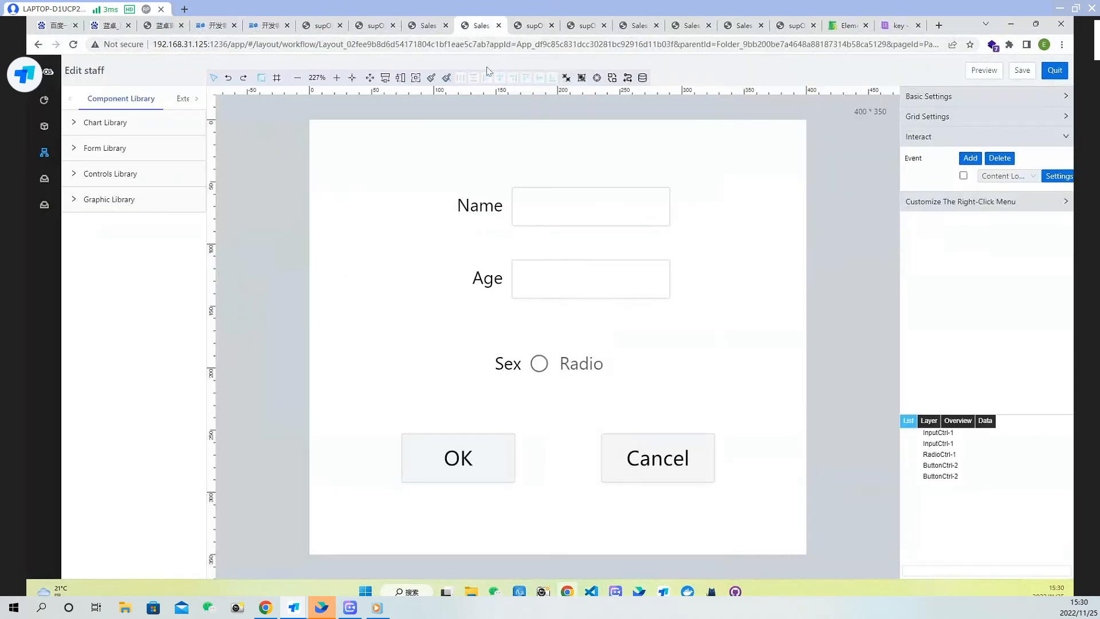
# Prefix the table lookup in the Content Loading script with window.parent. and finish editing
pyautogui.click(1057, 179)
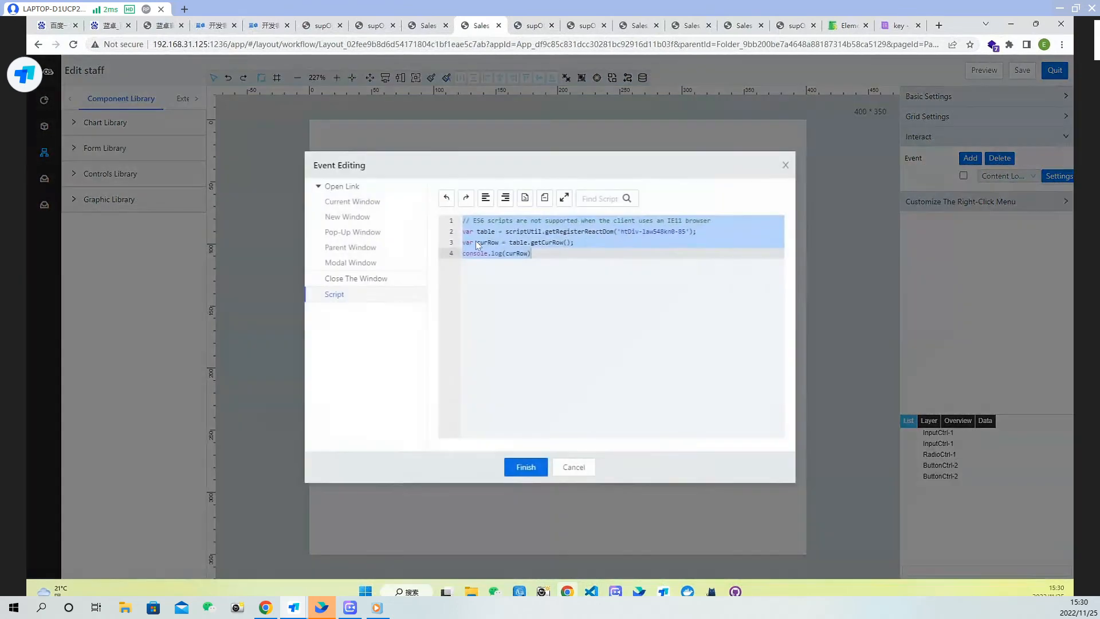
pyautogui.click(544, 255)
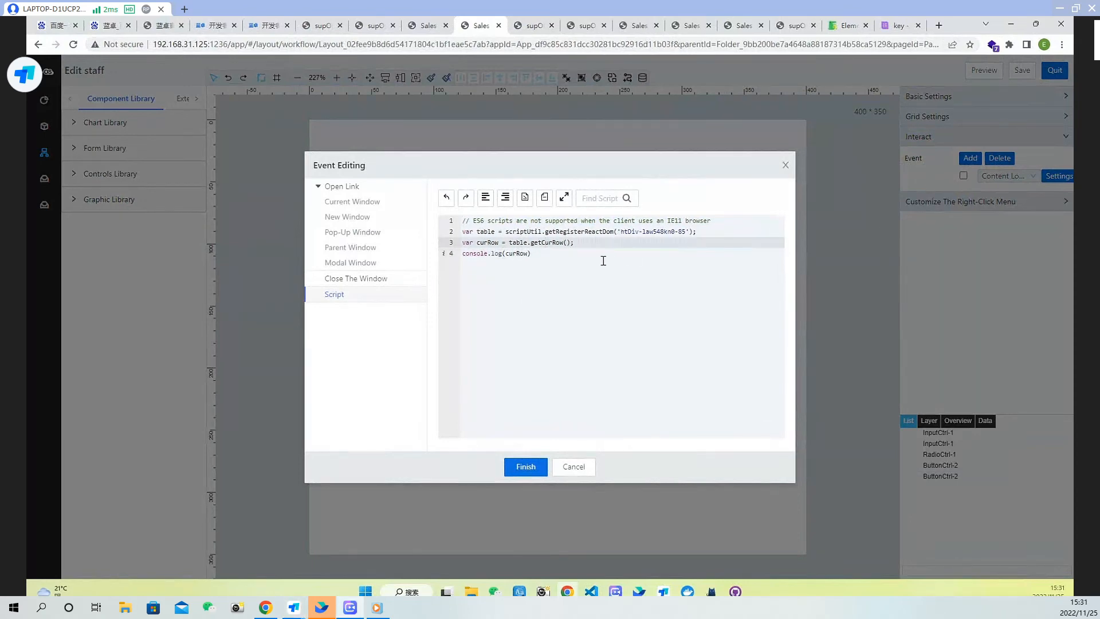
pyautogui.click(507, 233)
pyautogui.write('window')
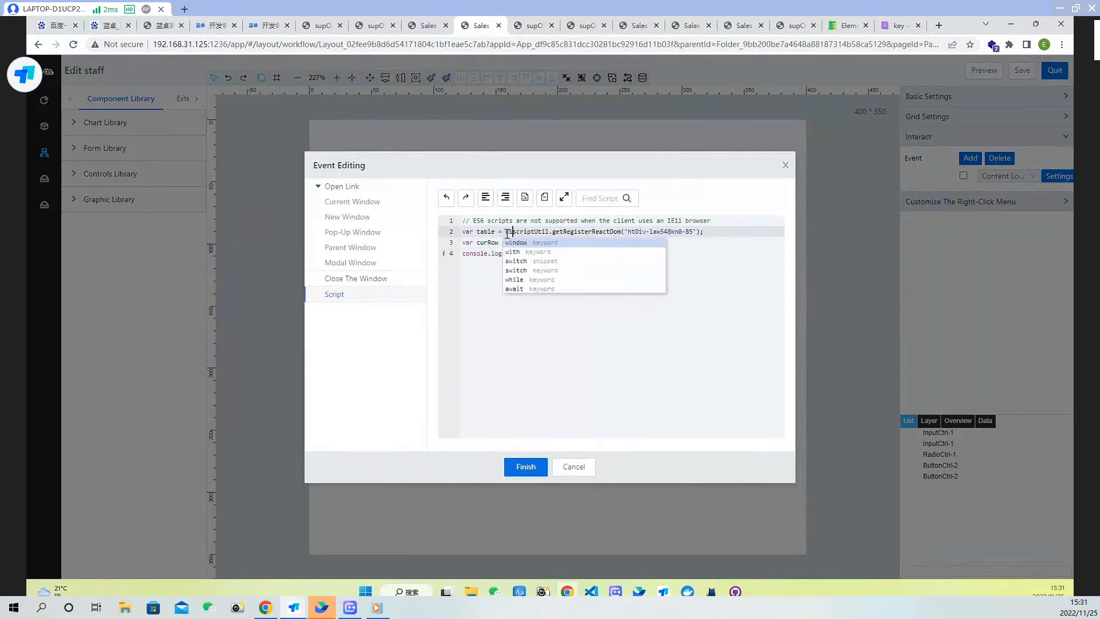
pyautogui.write('.parent')
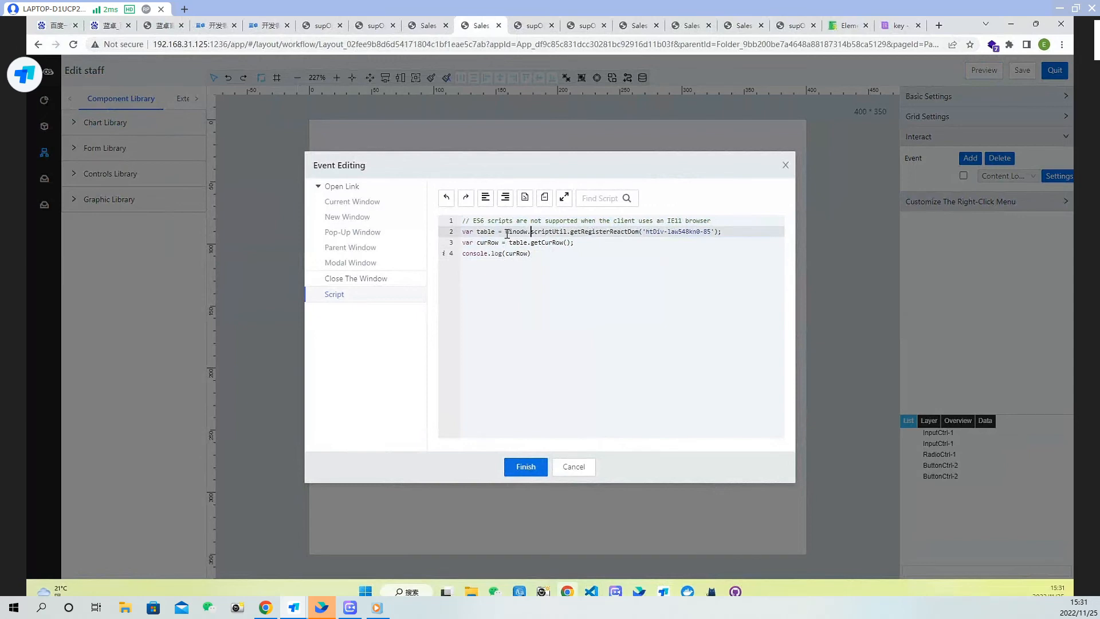
pyautogui.write('.')
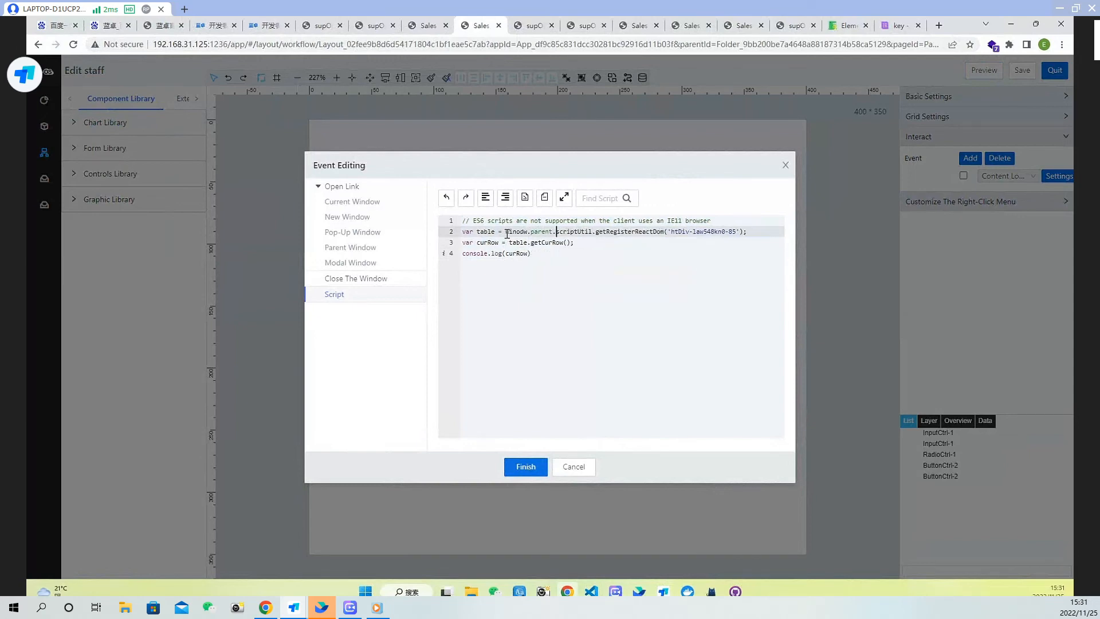
pyautogui.click(528, 469)
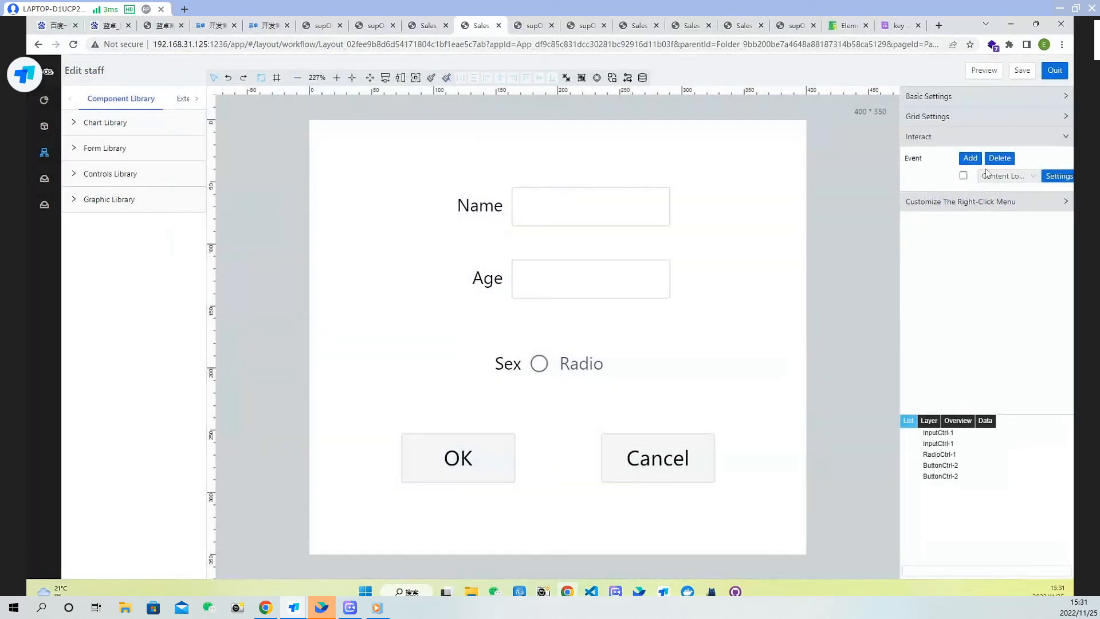
# Correct the spelling of window in the table lookup line, finish editing and save the page
pyautogui.click(1060, 176)
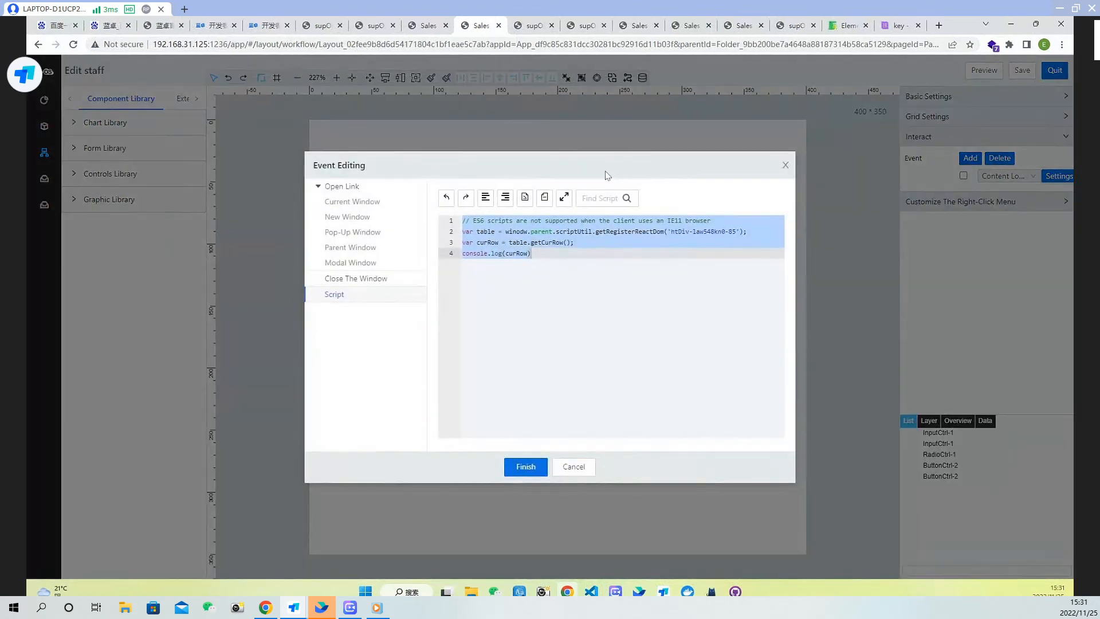
pyautogui.click(527, 233)
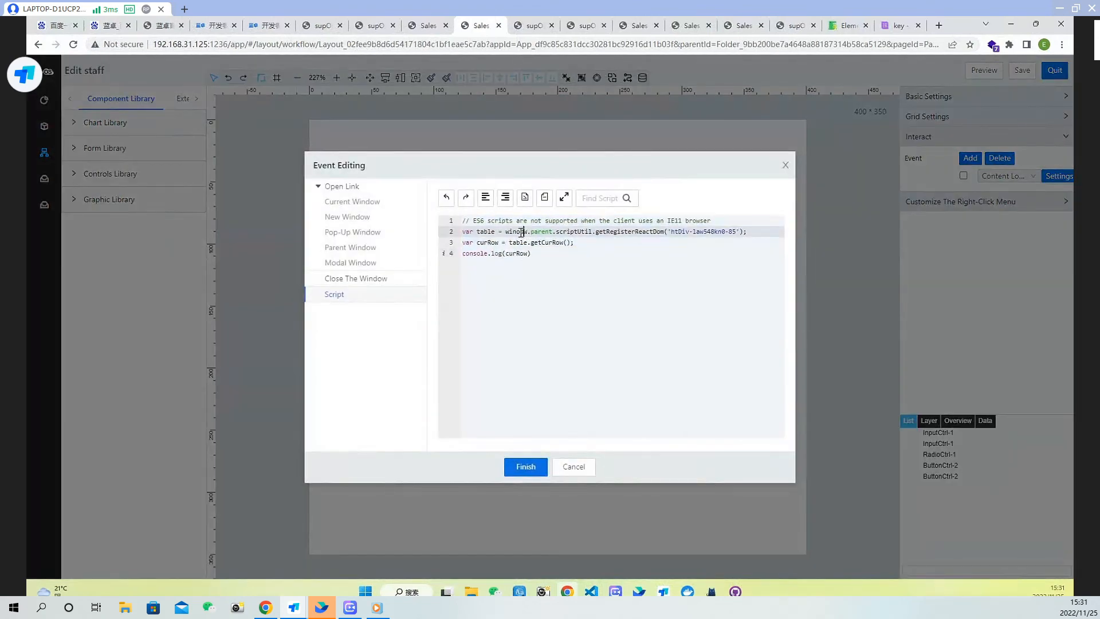
pyautogui.press('BackSpace')
pyautogui.press('BackSpace')
pyautogui.write('do')
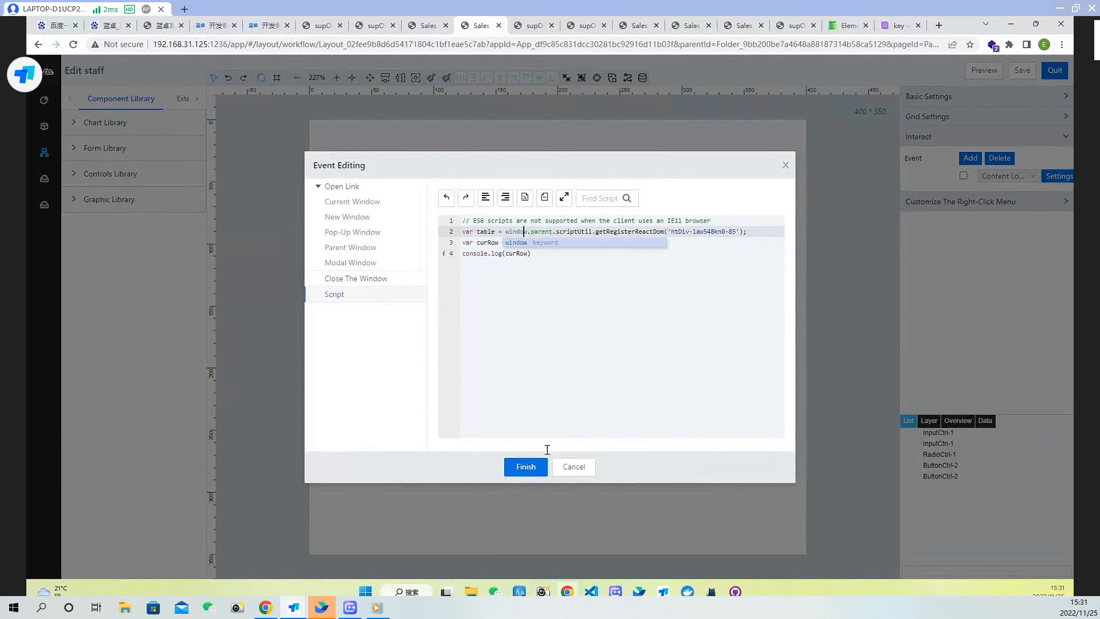
pyautogui.click(526, 466)
pyautogui.click(1023, 70)
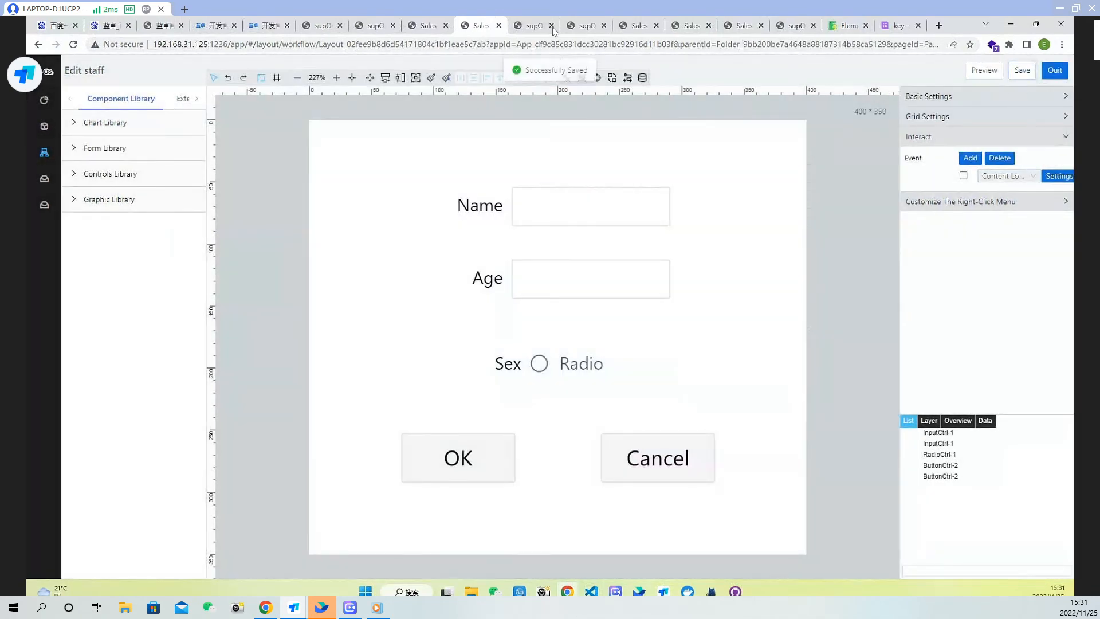
# Reload the preview, open Edit on the first row, and inspect the logged current-row object in the console
pyautogui.click(529, 25)
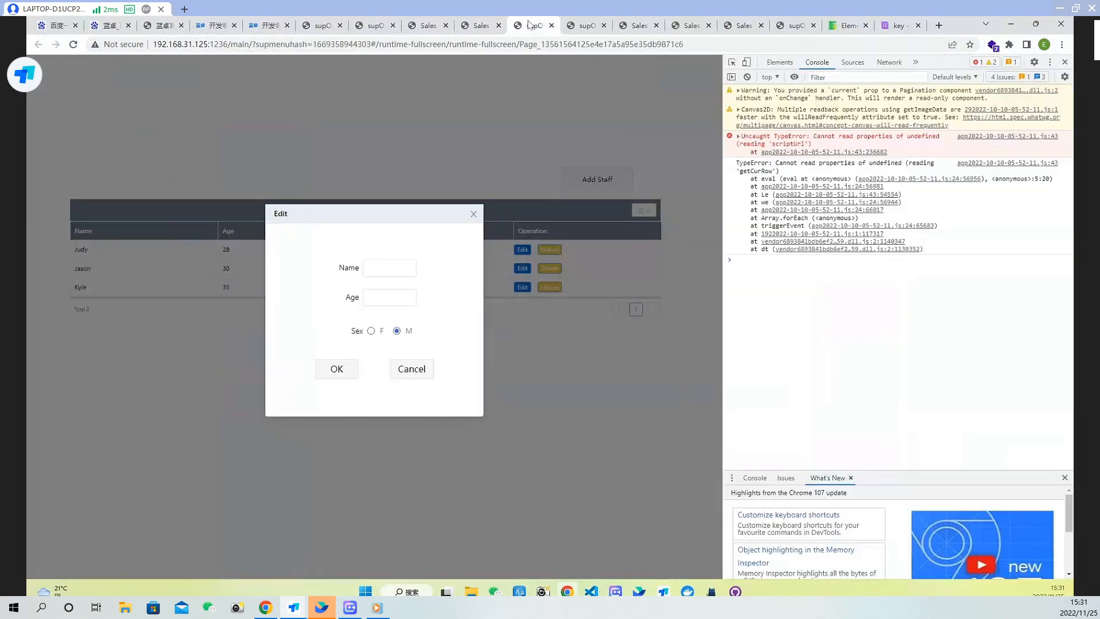
pyautogui.click(73, 46)
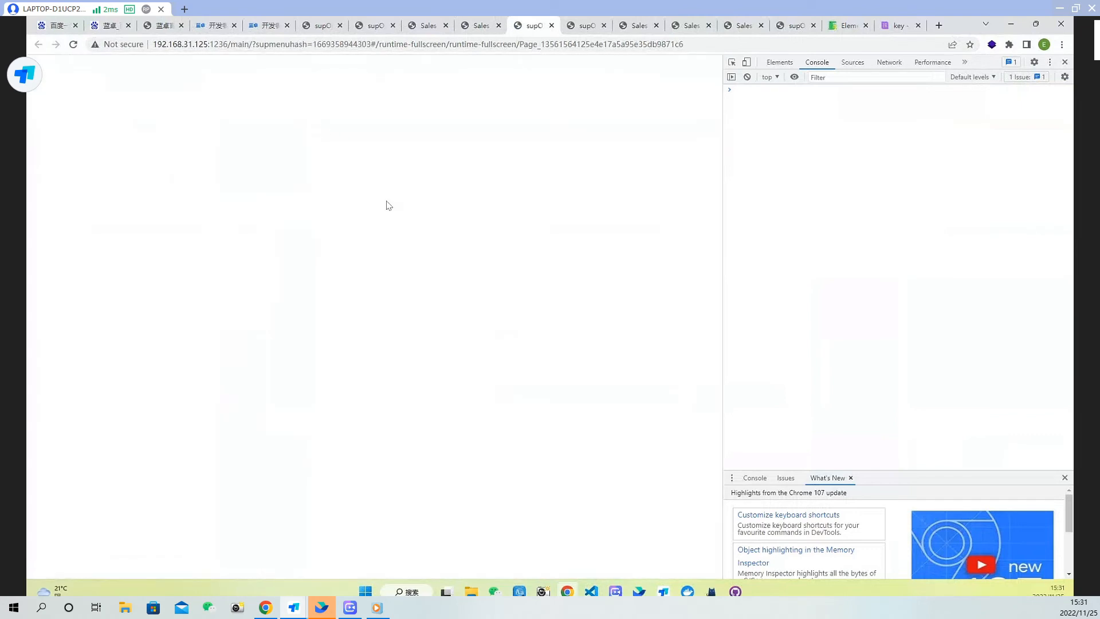
pyautogui.click(522, 250)
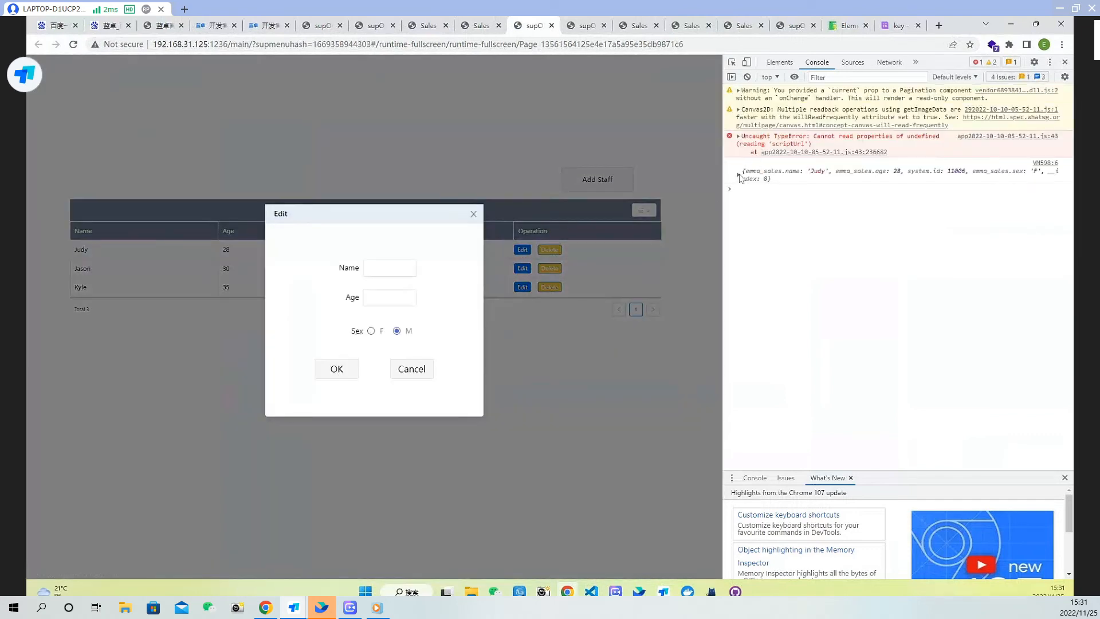
pyautogui.click(739, 174)
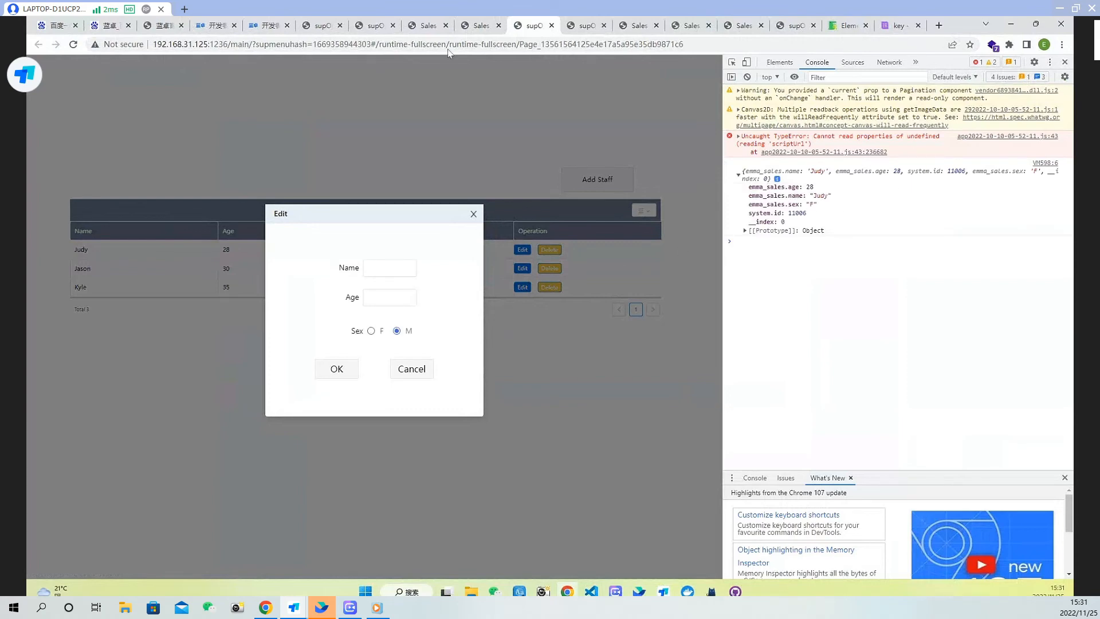
pyautogui.click(481, 26)
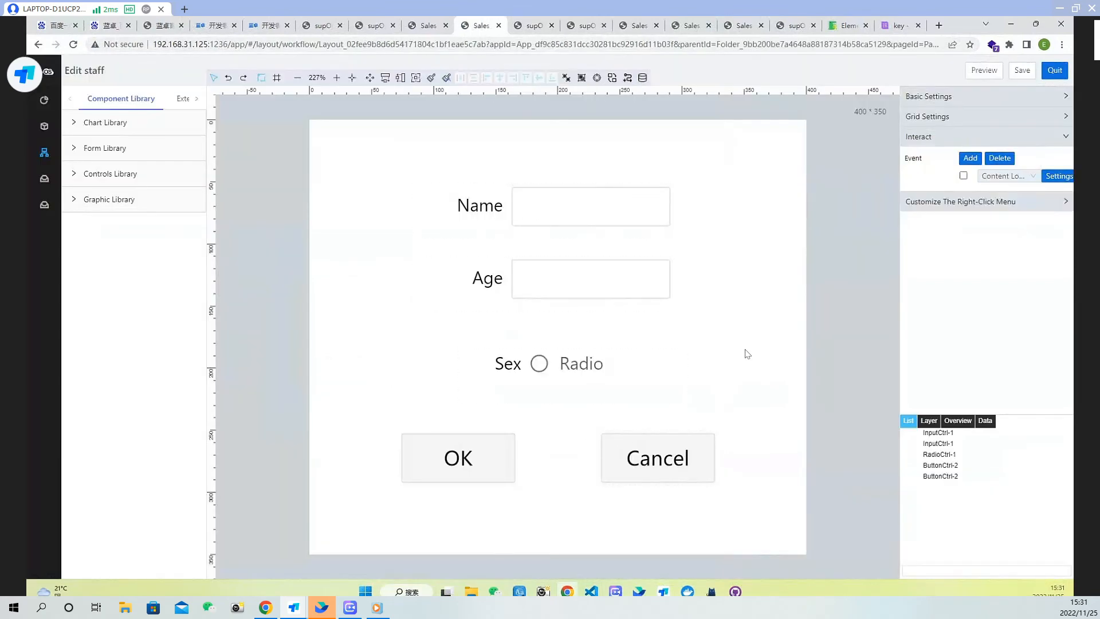
# Reopen the Content Loading script and start a new line after the console.log statement
pyautogui.click(1058, 176)
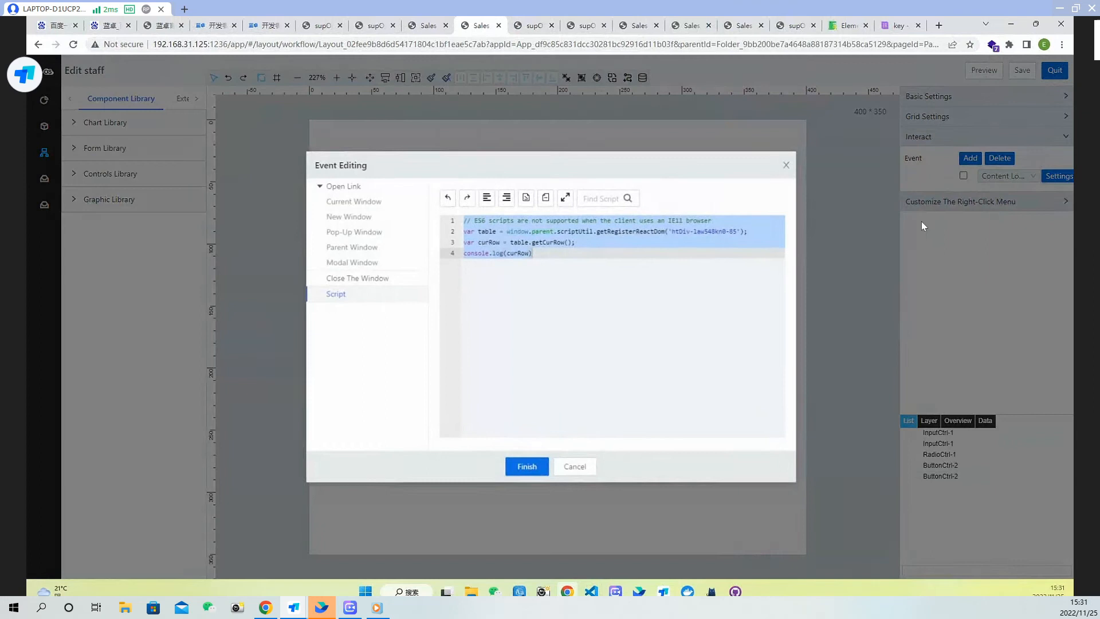
pyautogui.click(547, 256)
pyautogui.press('Return')
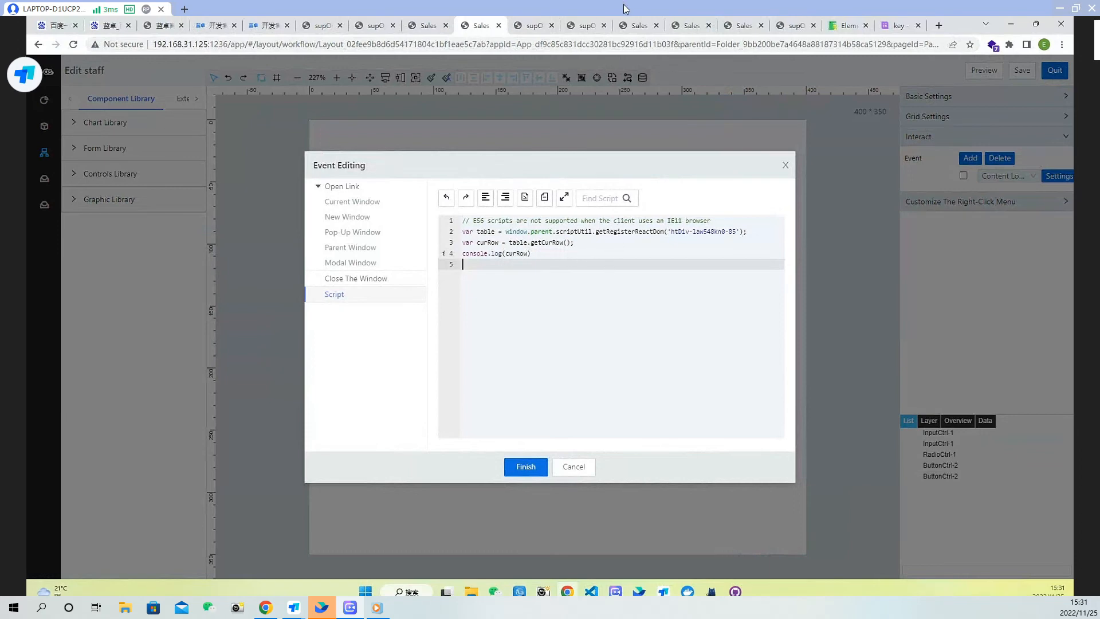
# Find the setFormData example in the Global APIs documentation and copy its example code
pyautogui.click(430, 26)
pyautogui.click(484, 28)
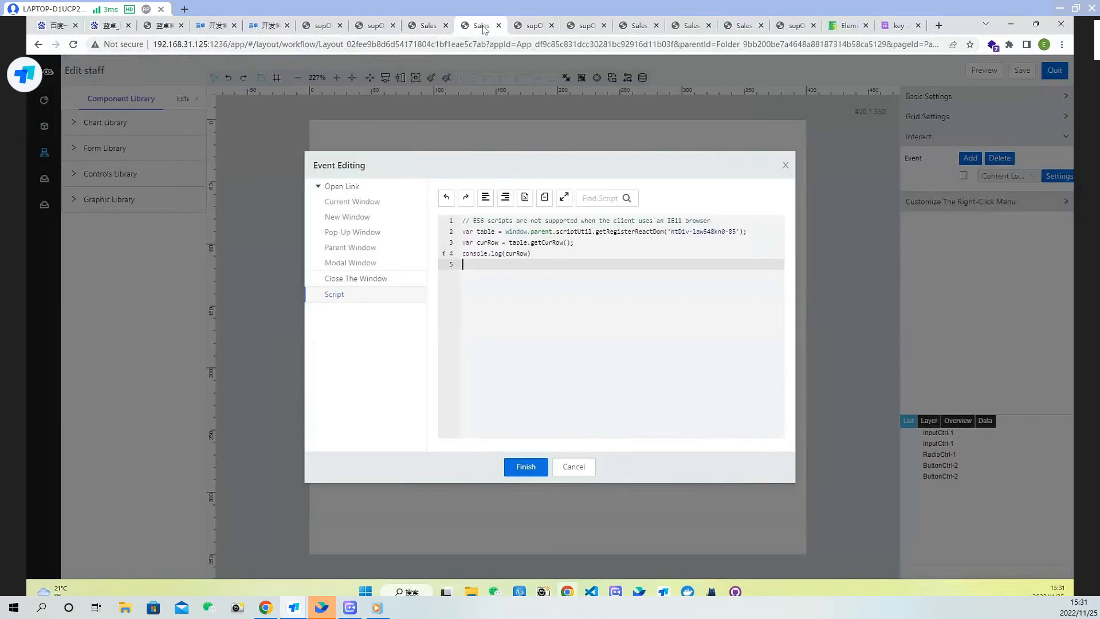
pyautogui.click(843, 26)
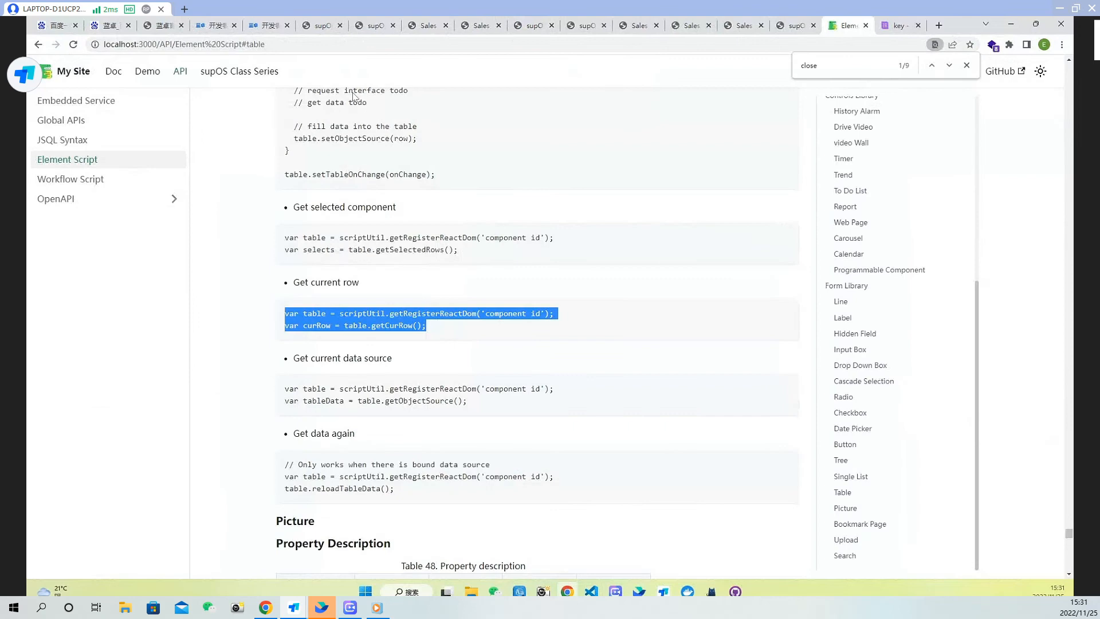
pyautogui.click(77, 122)
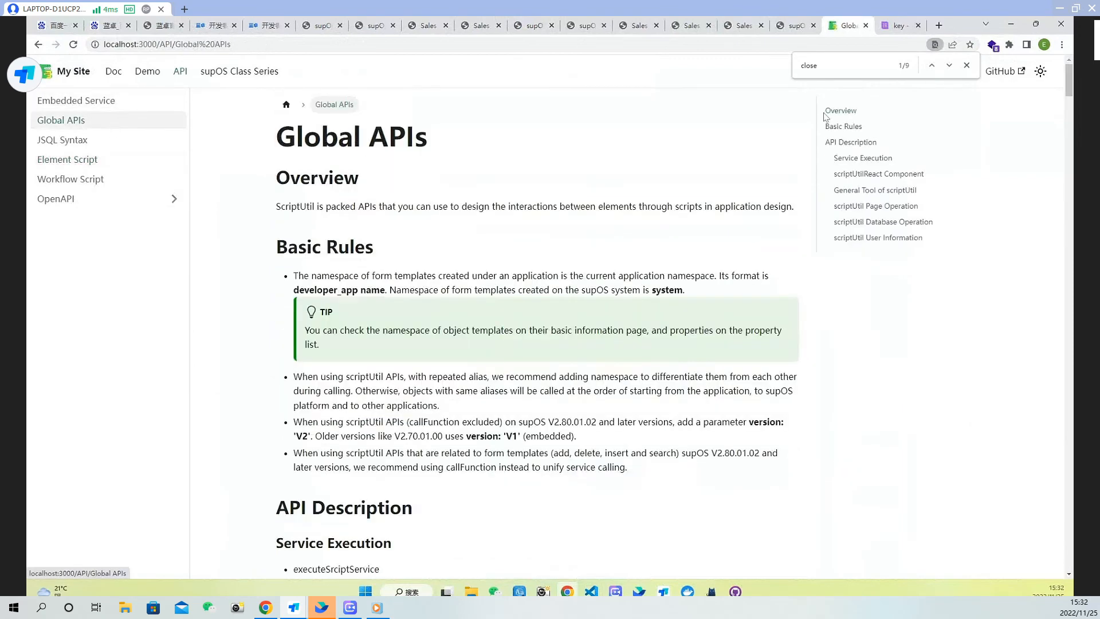
pyautogui.moveTo(840, 68); pyautogui.dragTo(742, 68)
pyautogui.write('set')
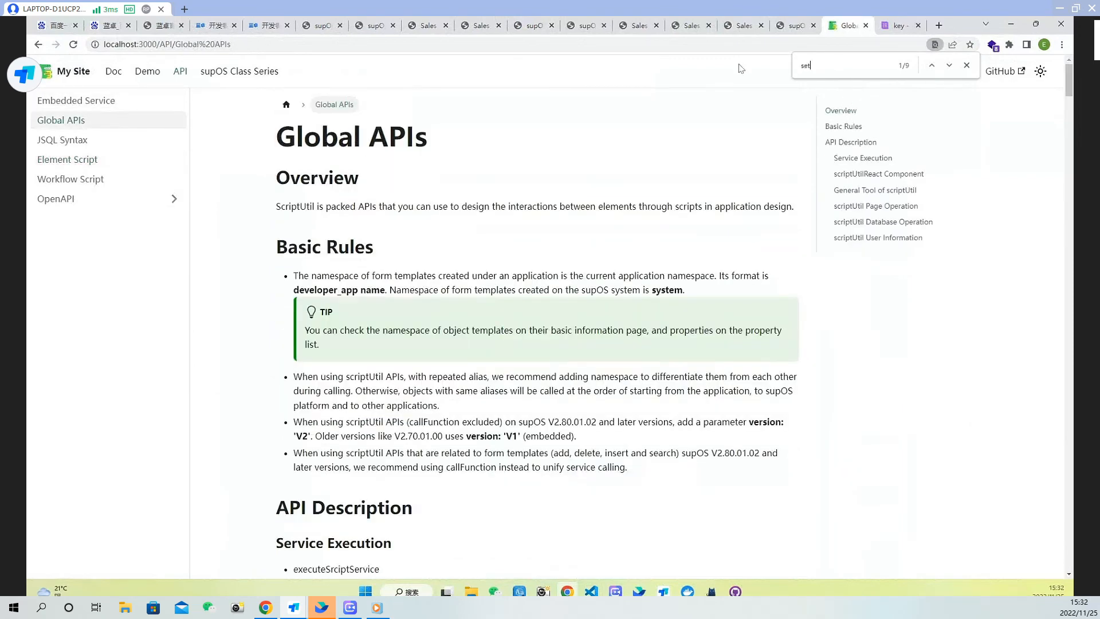
pyautogui.write('Form')
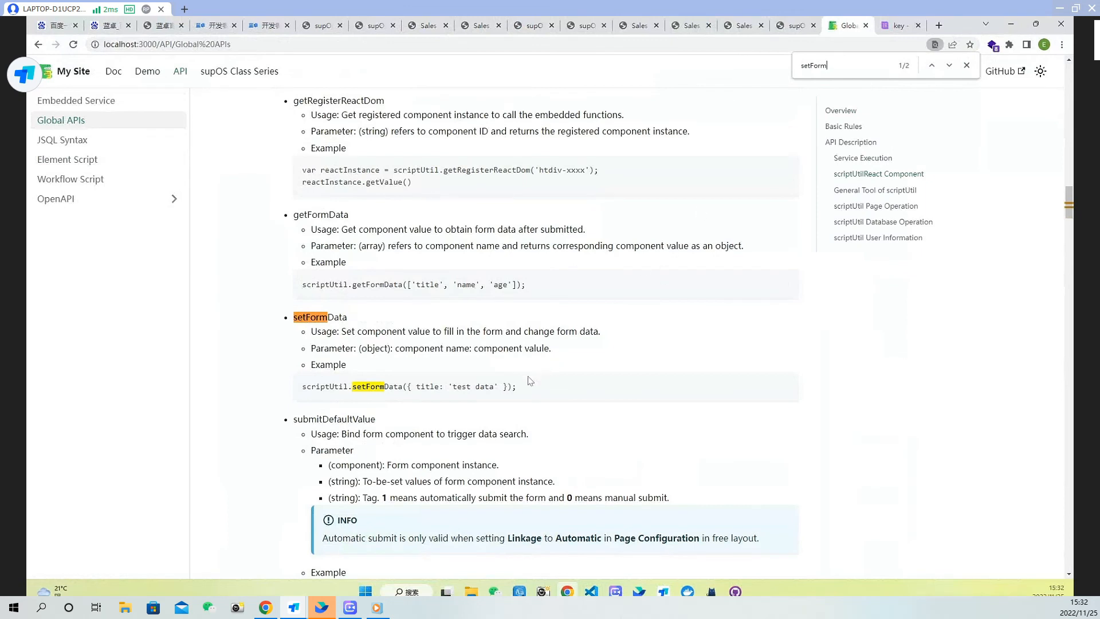
pyautogui.moveTo(530, 380); pyautogui.dragTo(295, 389)
pyautogui.hotkey('ctrl', 'c')
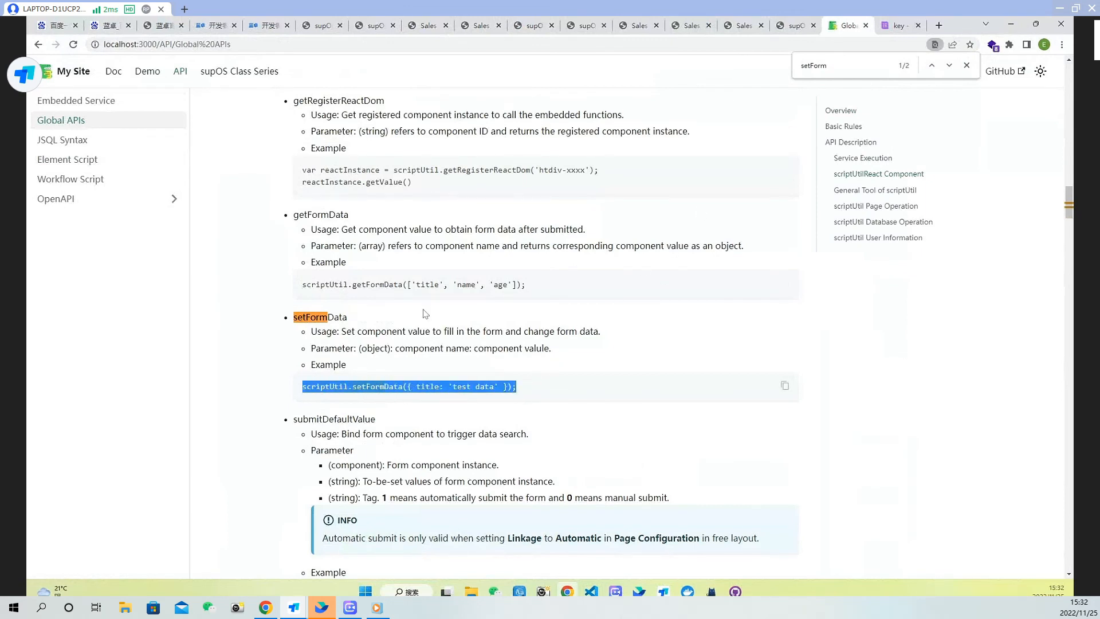
# Paste the setFormData example into the Content Loading script after console.log and split it across lines
pyautogui.click(421, 27)
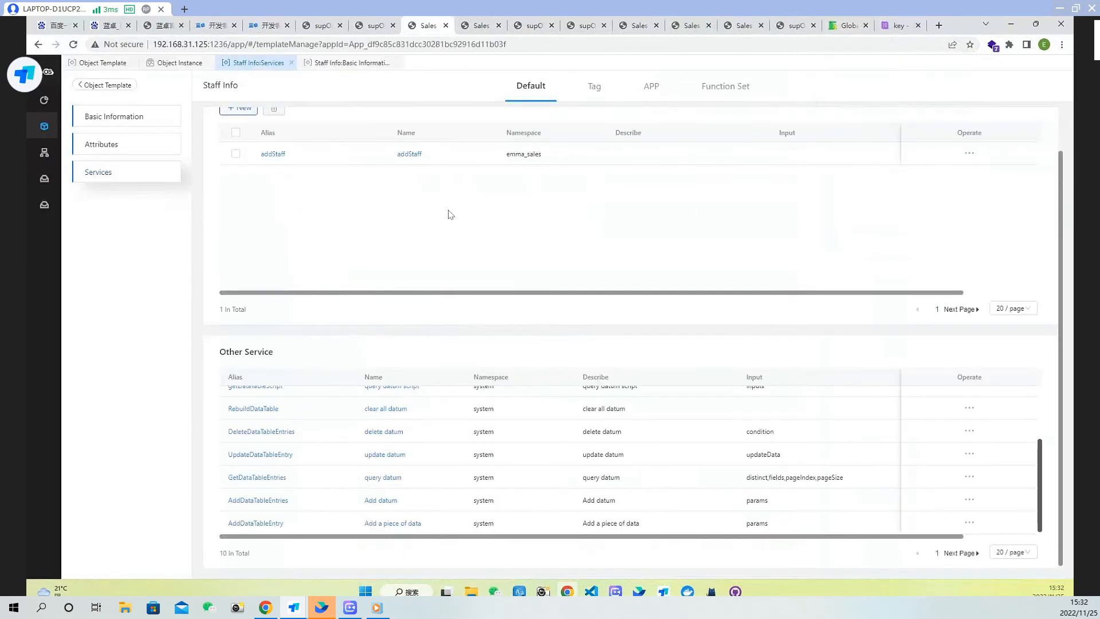
pyautogui.click(480, 27)
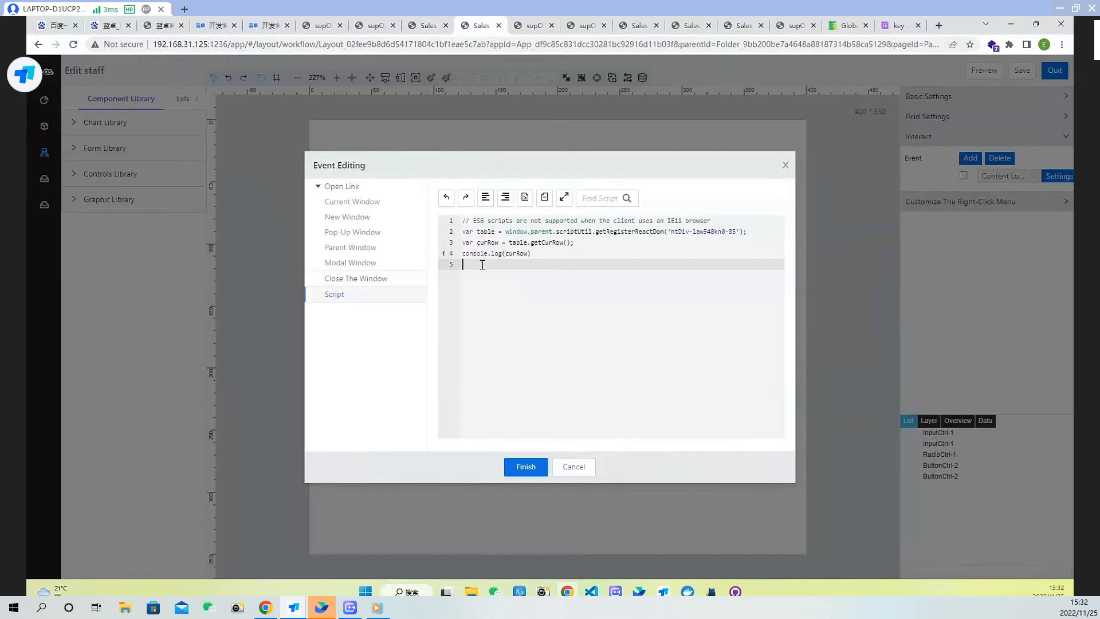
pyautogui.hotkey('ctrl', 'v')
pyautogui.click(552, 264)
pyautogui.press('Return')
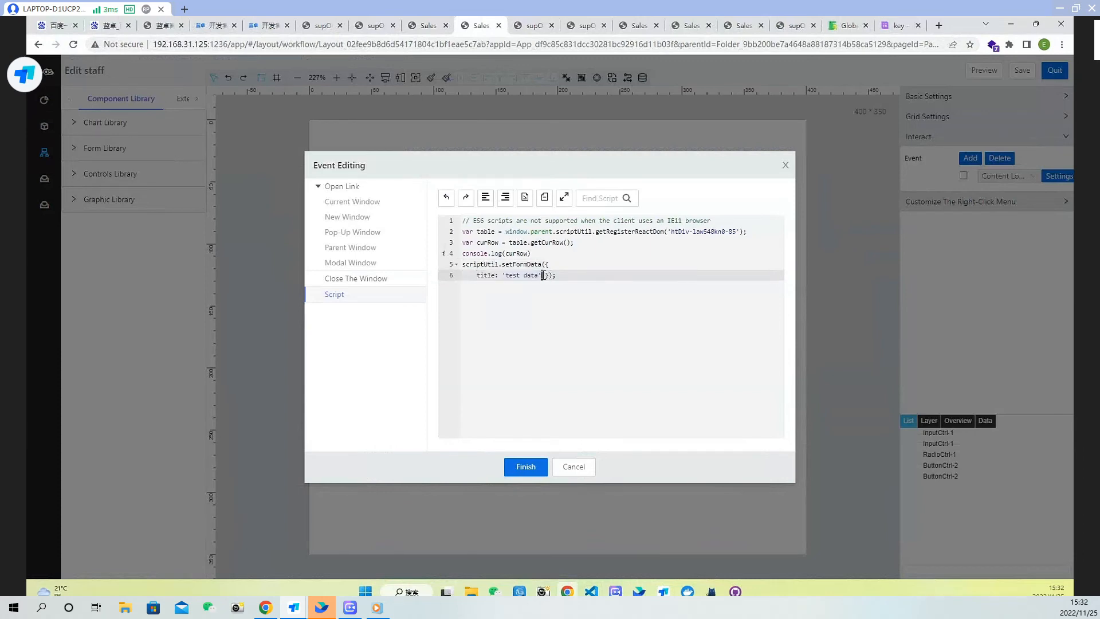
pyautogui.press('Return')
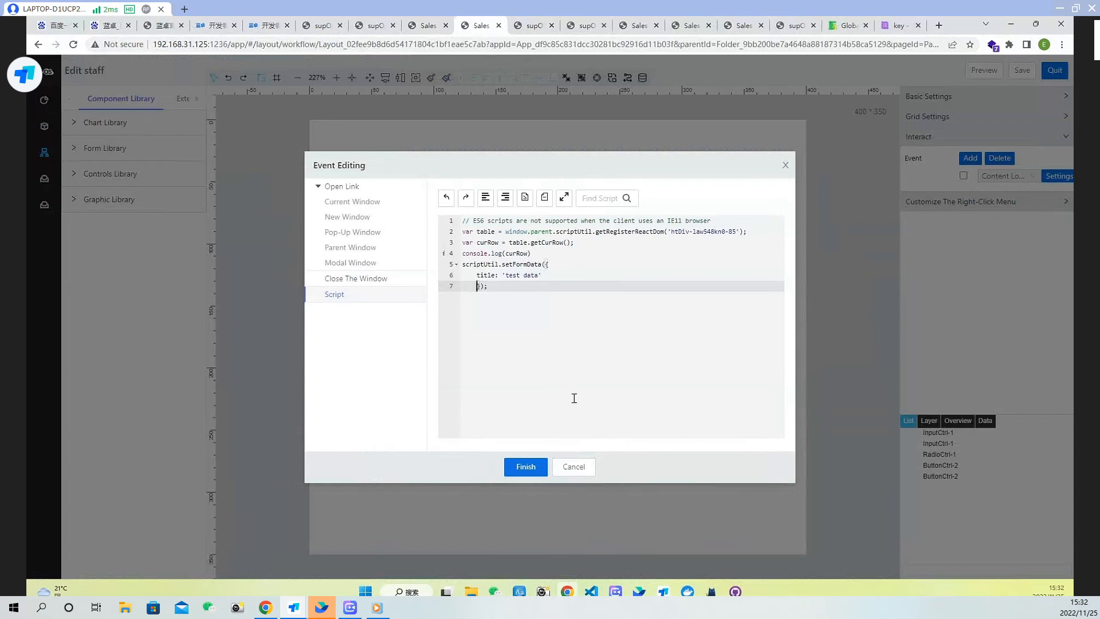
# Change the setFormData entry to name: curRow["emma_sales.name"], with a trailing comma
pyautogui.click(540, 27)
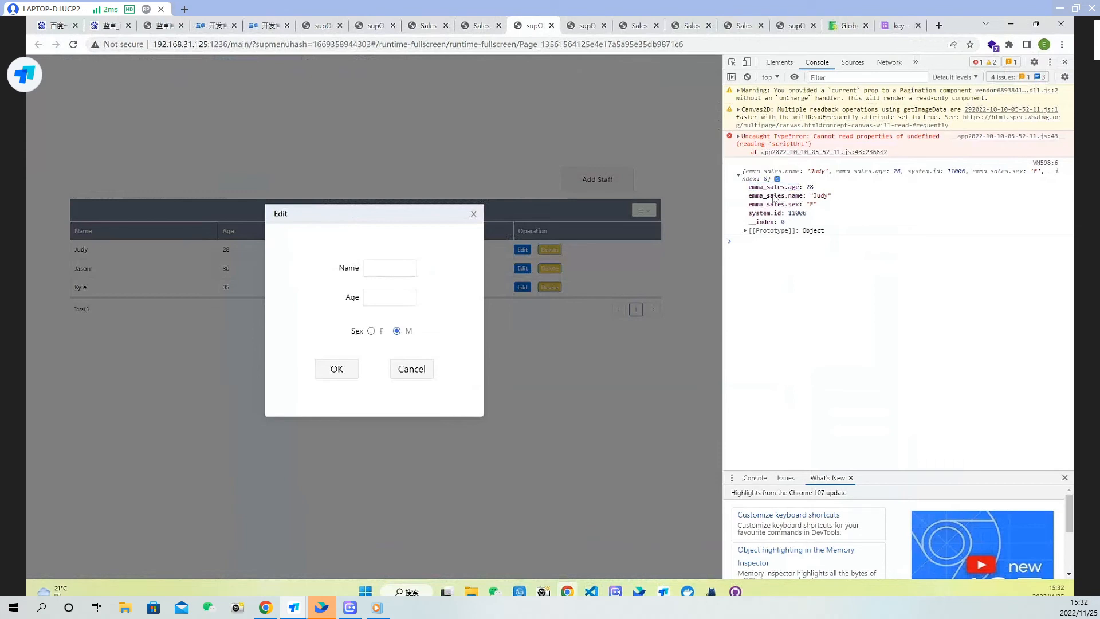
pyautogui.click(479, 26)
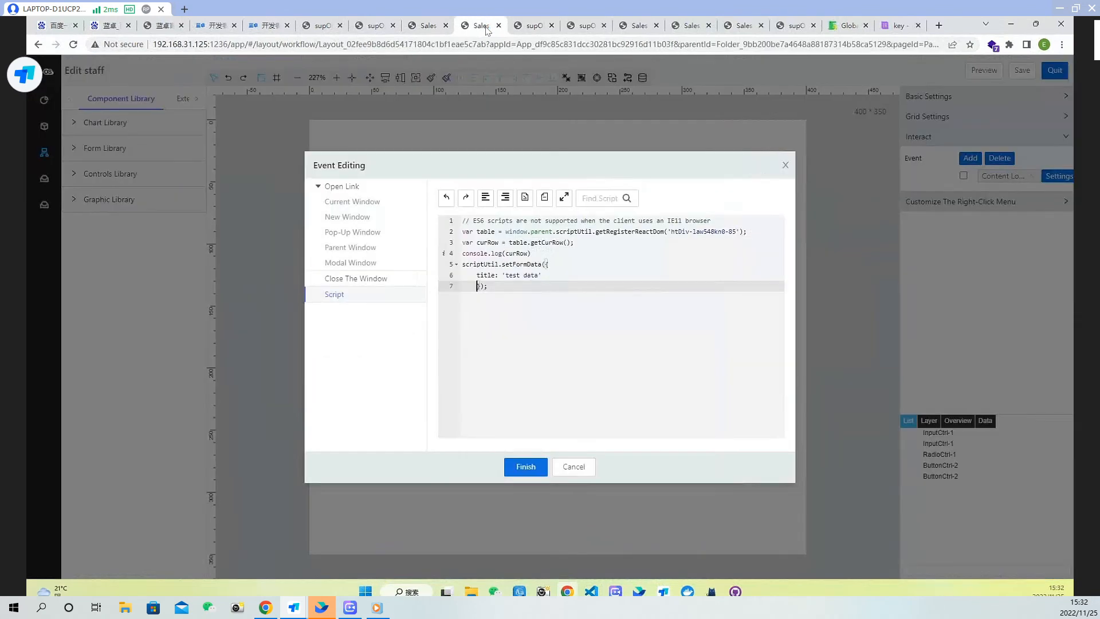
pyautogui.doubleClick(487, 274)
pyautogui.write('name')
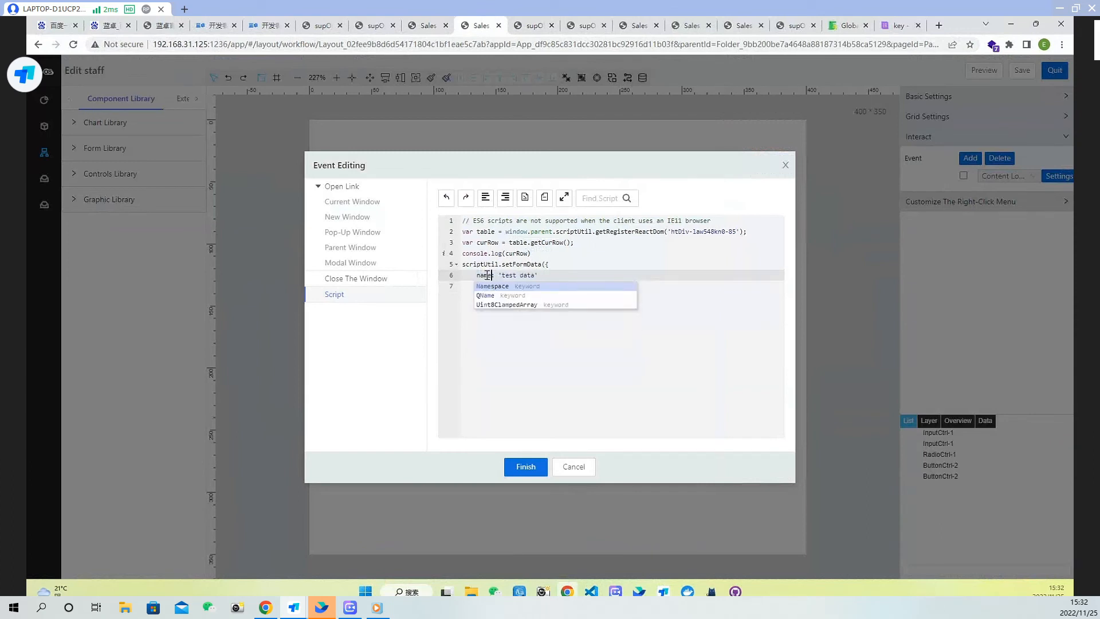
pyautogui.moveTo(500, 275); pyautogui.dragTo(538, 275)
pyautogui.write('curRow[')
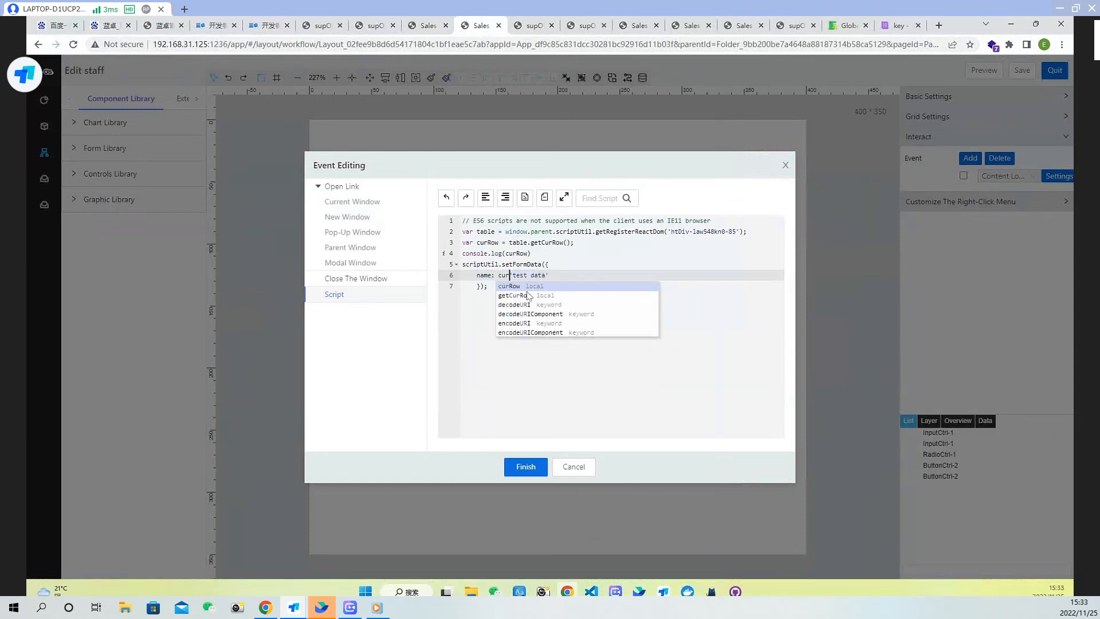
pyautogui.write(']')
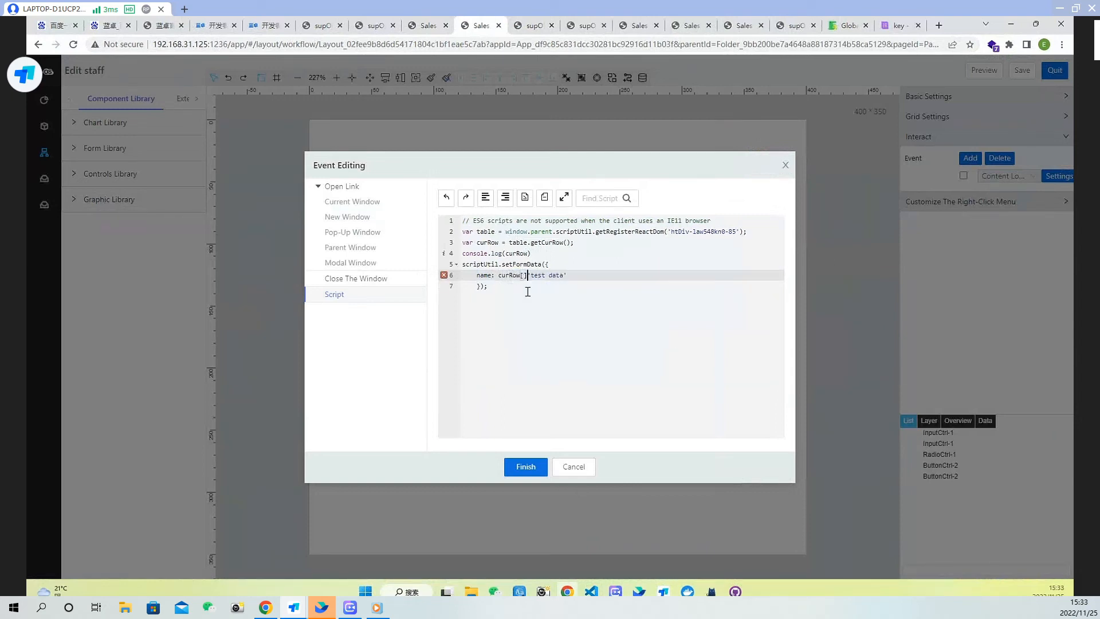
pyautogui.press('Left')
pyautogui.write('e')
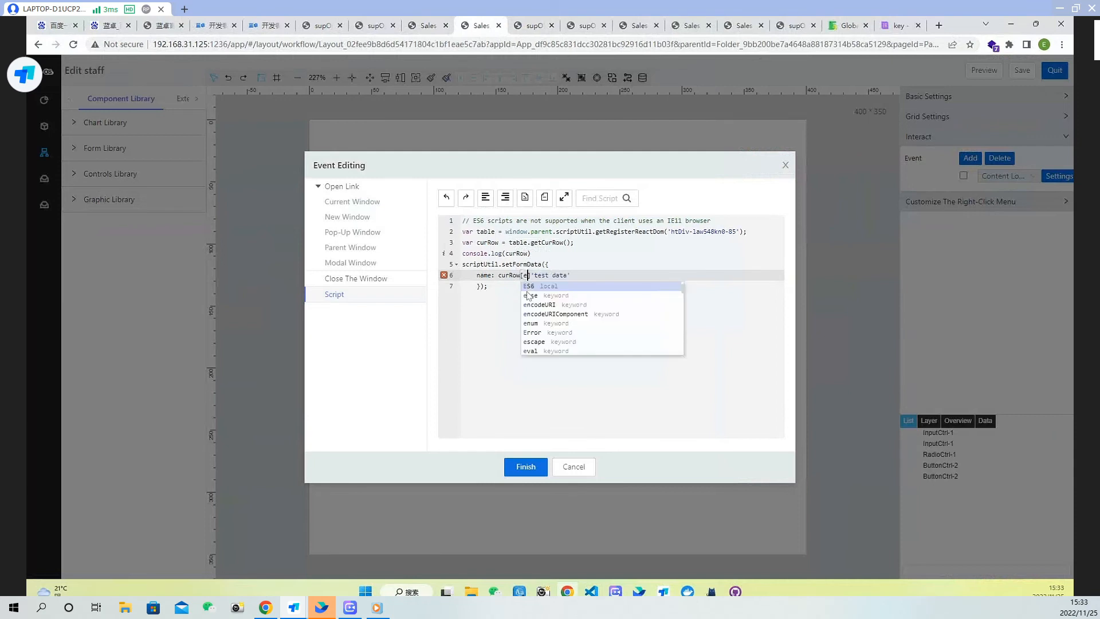
pyautogui.press('BackSpace')
pyautogui.write('"')
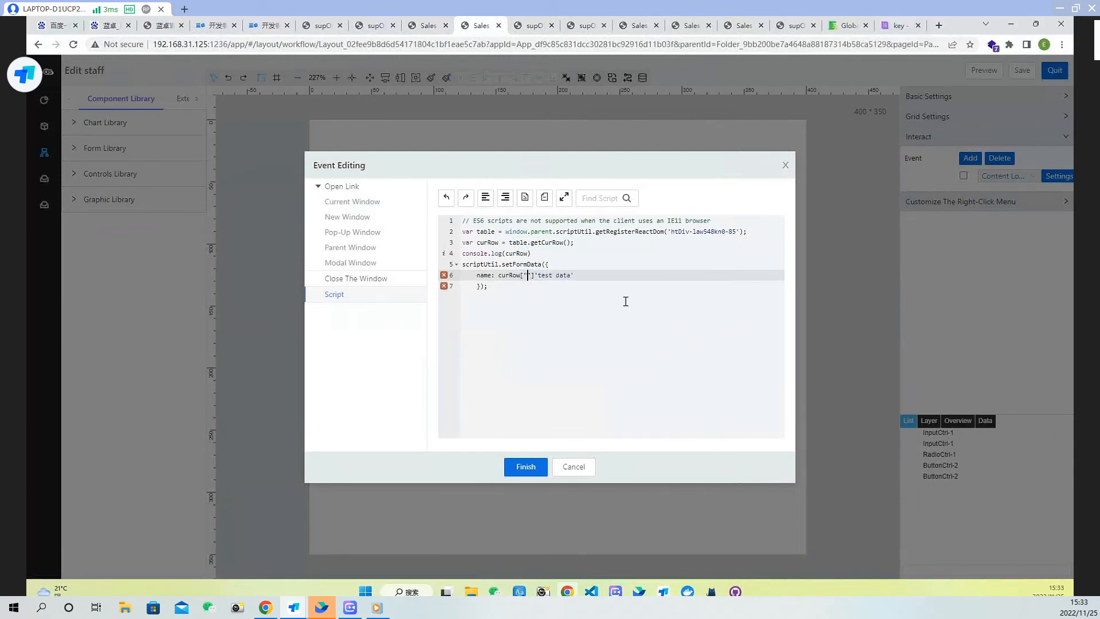
pyautogui.write('emma_sales.name')
pyautogui.moveTo(629, 276); pyautogui.dragTo(476, 275)
pyautogui.write(',')
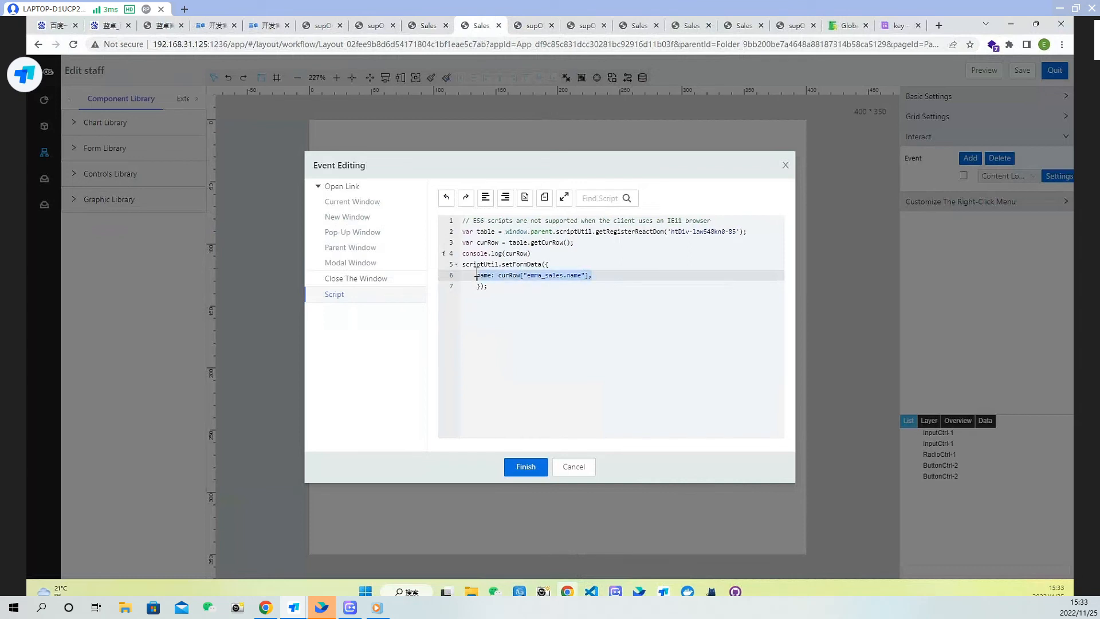
# Duplicate the name line twice below it inside setFormData
pyautogui.hotkey('ctrl', 'c')
pyautogui.click(614, 275)
pyautogui.press('Return')
pyautogui.hotkey('ctrl', 'v')
pyautogui.press('Return')
pyautogui.hotkey('ctrl', 'v')
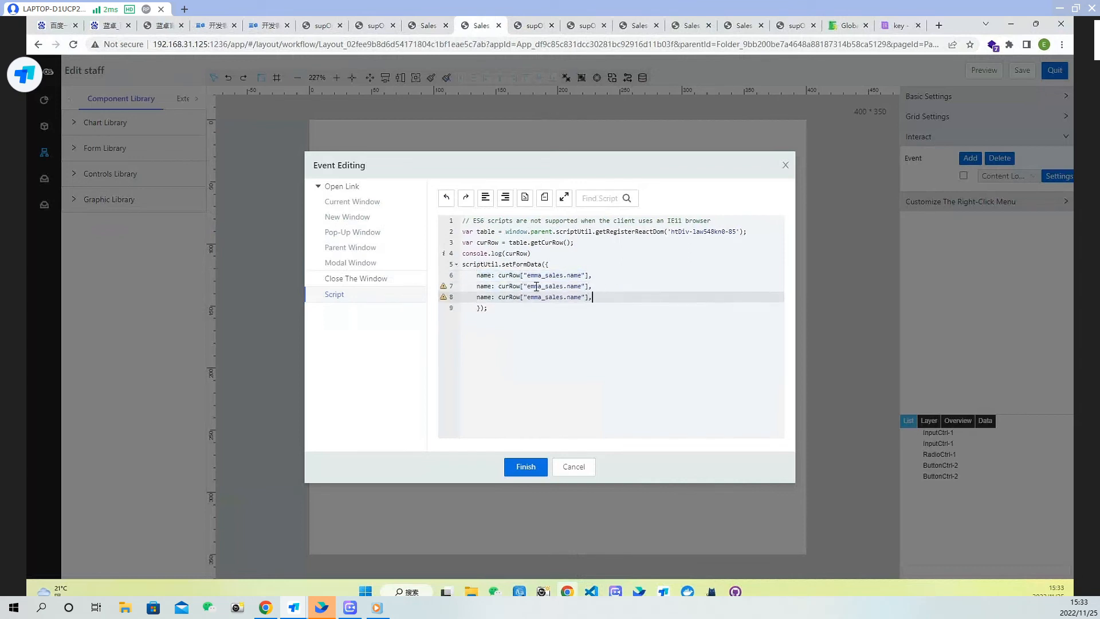
# Edit the copies to age: curRow["emma_sales.age"] and sex: curRow["emma_sales.sex"], finish editing and save the page
pyautogui.doubleClick(486, 287)
pyautogui.write('age')
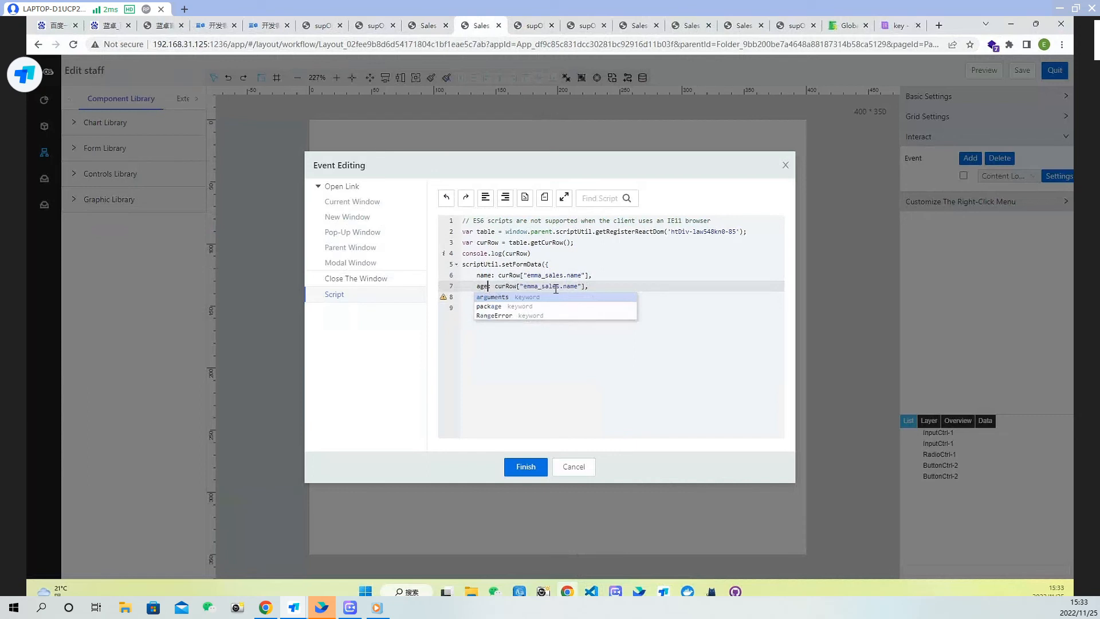
pyautogui.click(572, 286)
pyautogui.doubleClick(573, 286)
pyautogui.write('age')
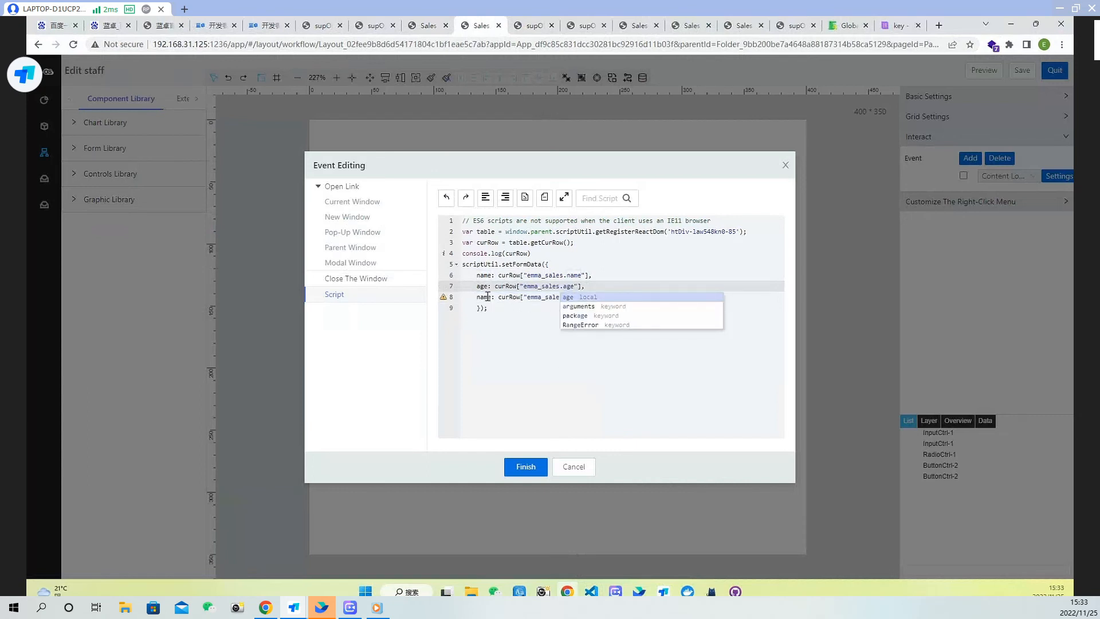
pyautogui.doubleClick(486, 297)
pyautogui.write('sex')
pyautogui.doubleClick(568, 298)
pyautogui.write('sex"],')
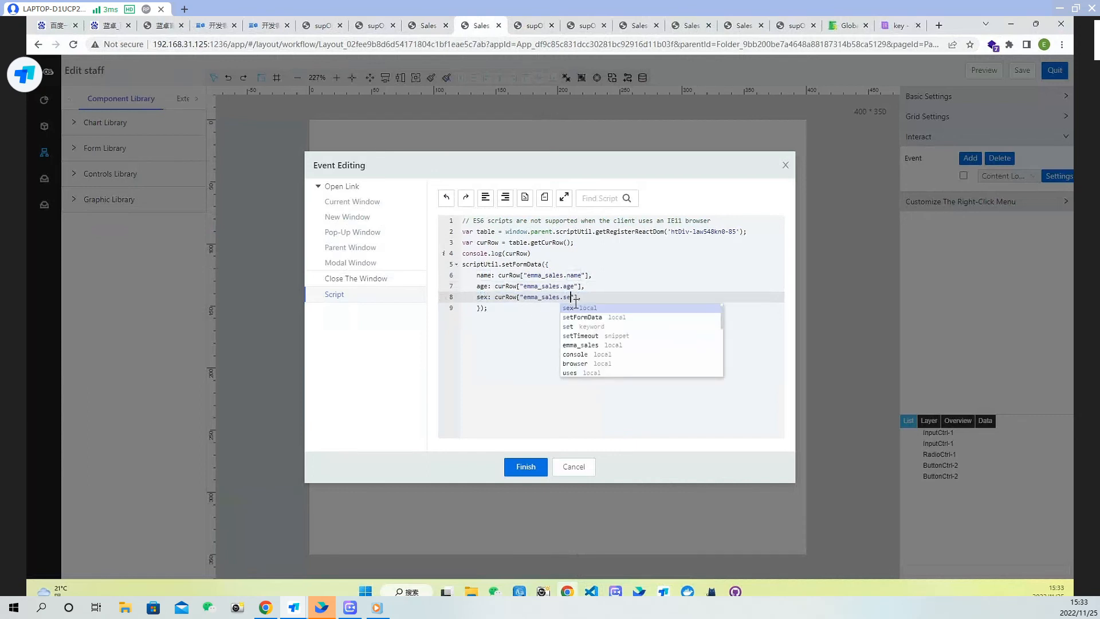
pyautogui.click(526, 467)
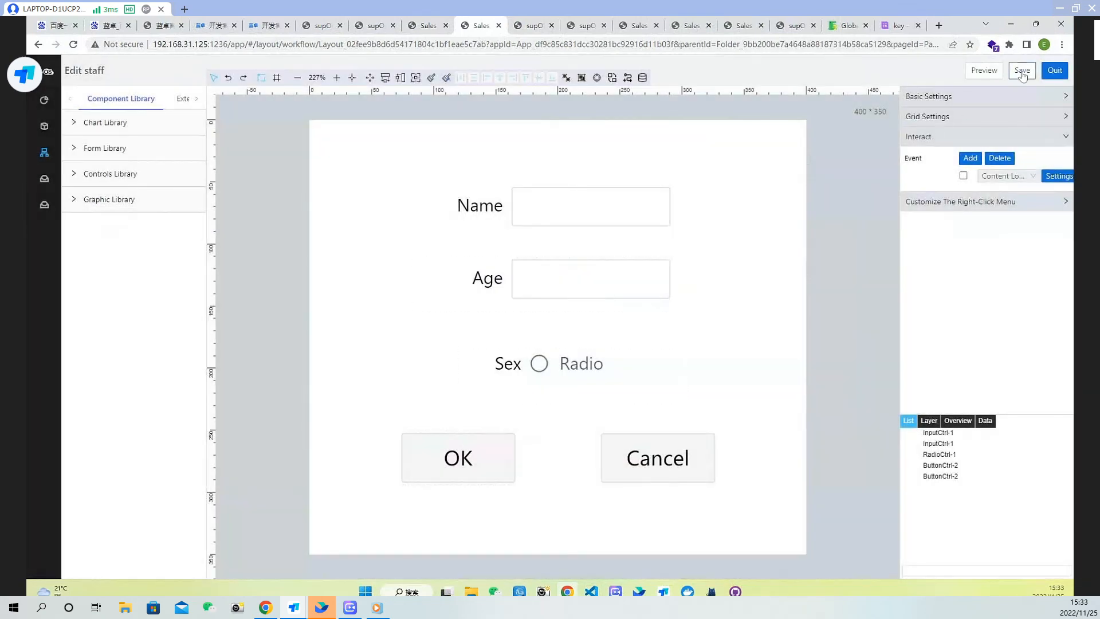
pyautogui.click(1022, 70)
# Reload the preview, open Edit on the first row to check the filled form, and close the dialog
pyautogui.click(533, 25)
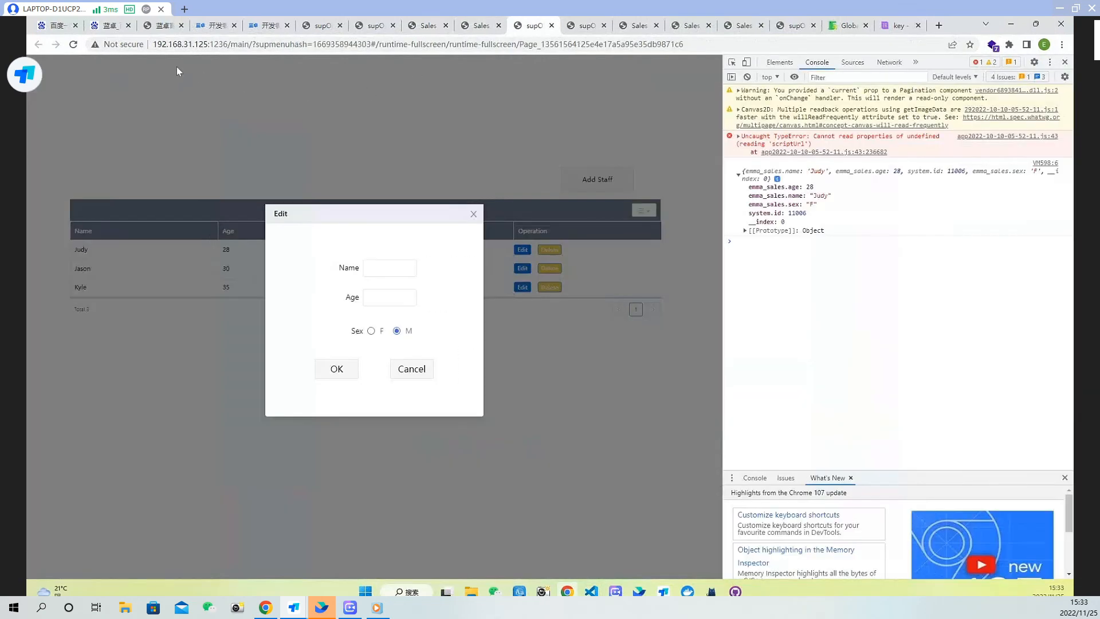
pyautogui.click(73, 45)
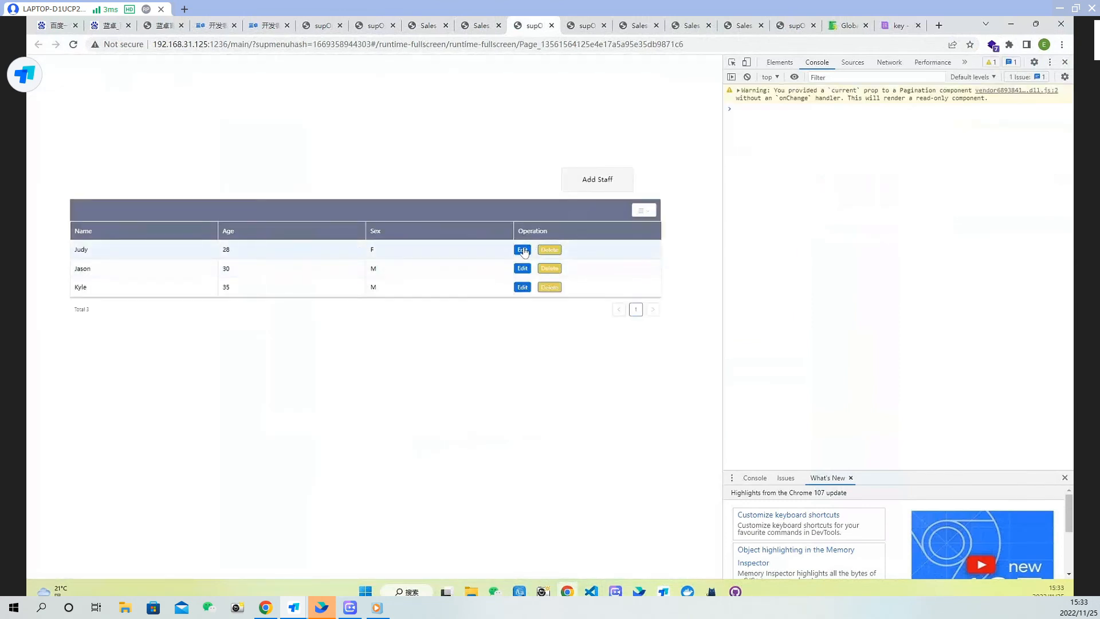
pyautogui.click(523, 251)
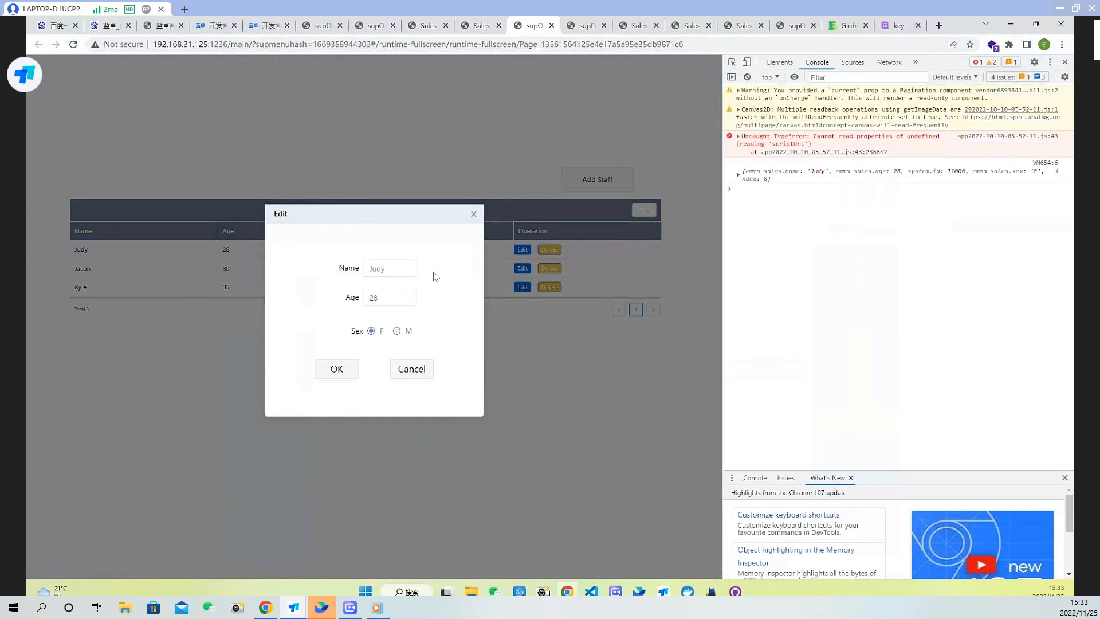
pyautogui.click(473, 215)
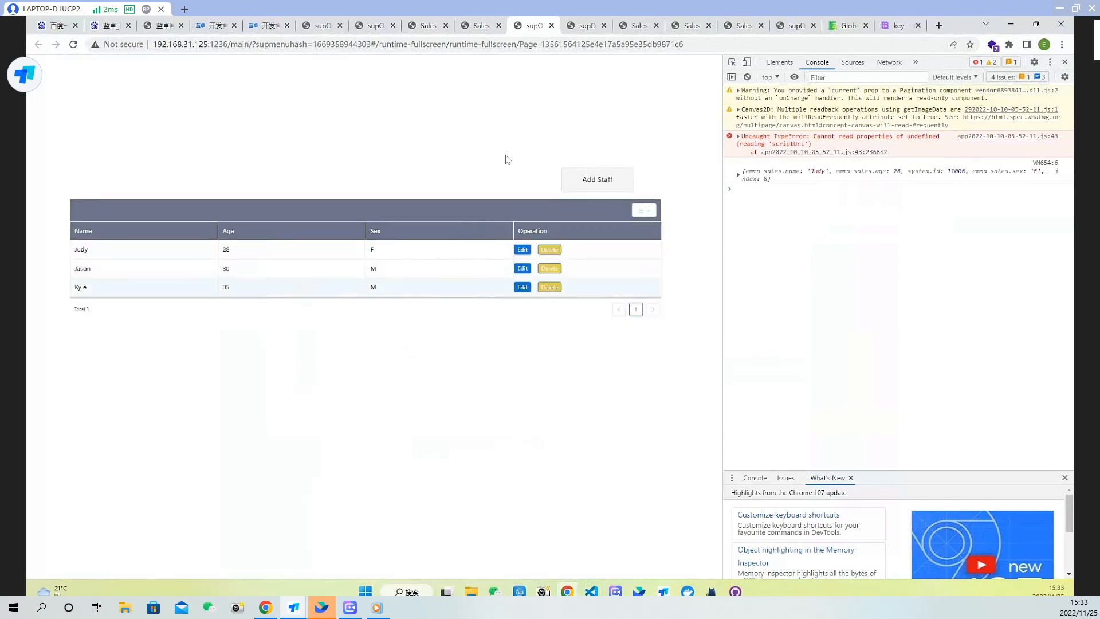
# Select the OK button on the Edit staff page and open its Click event script
pyautogui.click(484, 25)
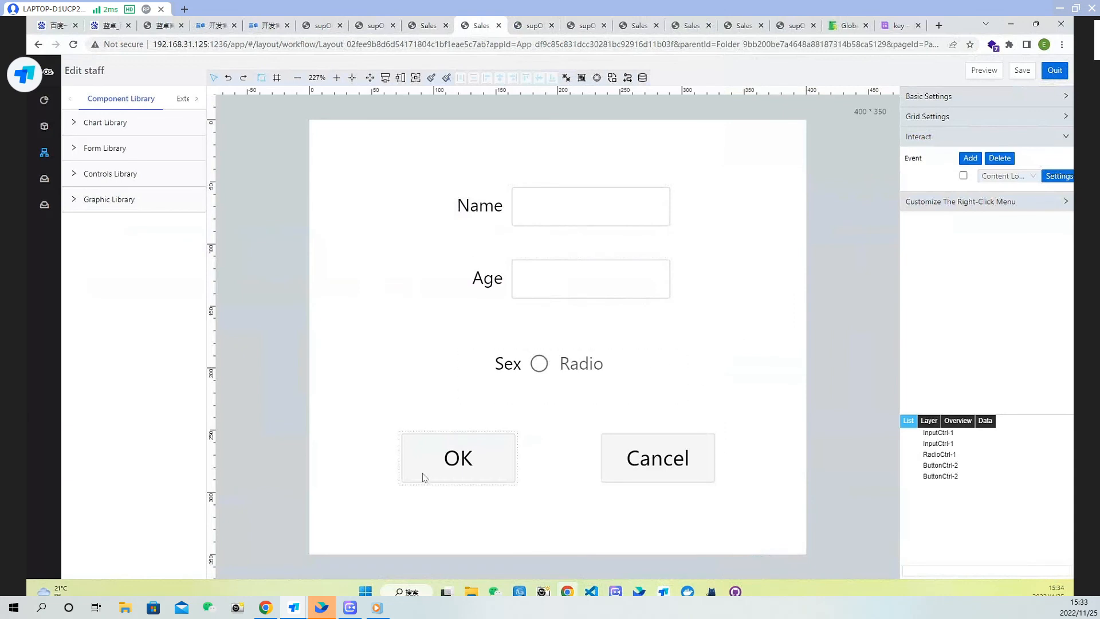
pyautogui.click(459, 466)
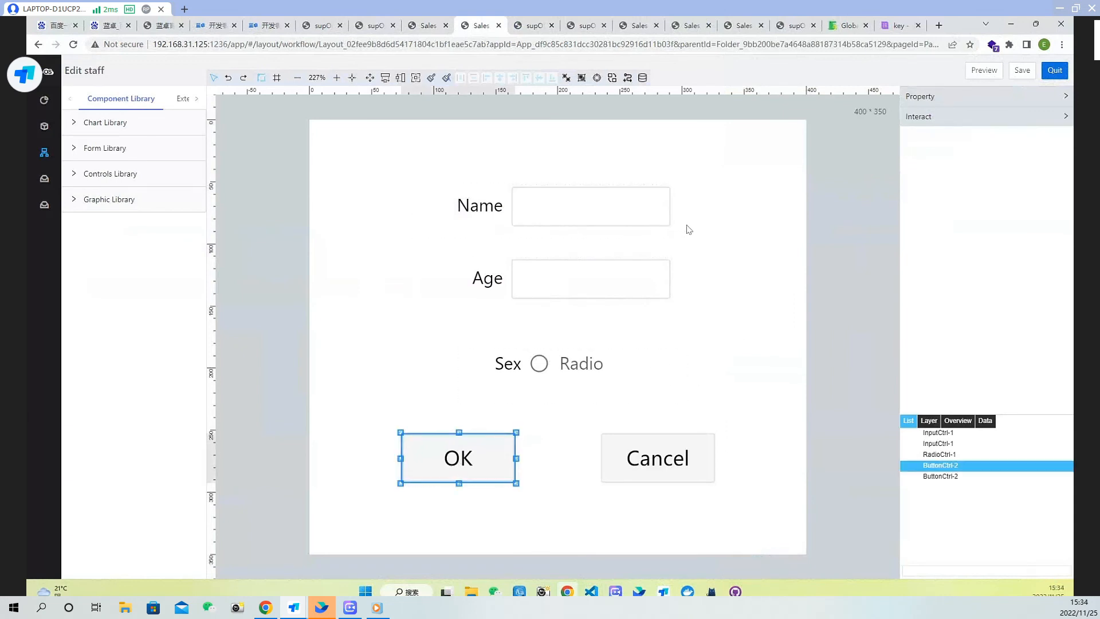
pyautogui.click(975, 117)
pyautogui.click(1059, 179)
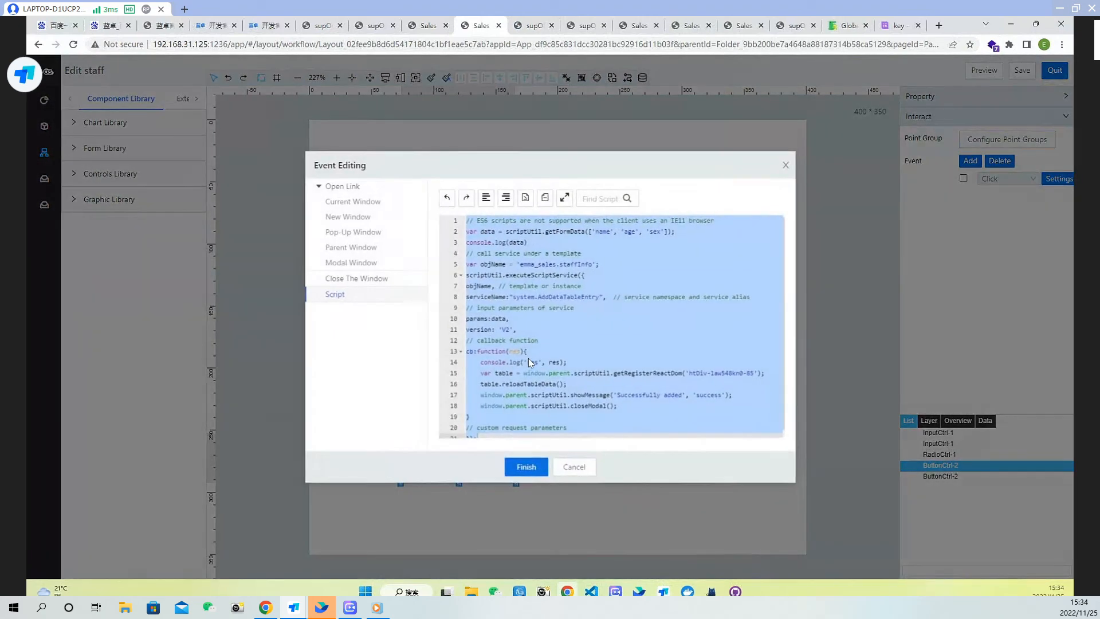
# Replace AddDataTableEntry in the serviceName with UpdateDataTableEntry copied from the Staff Info template's services
pyautogui.click(589, 326)
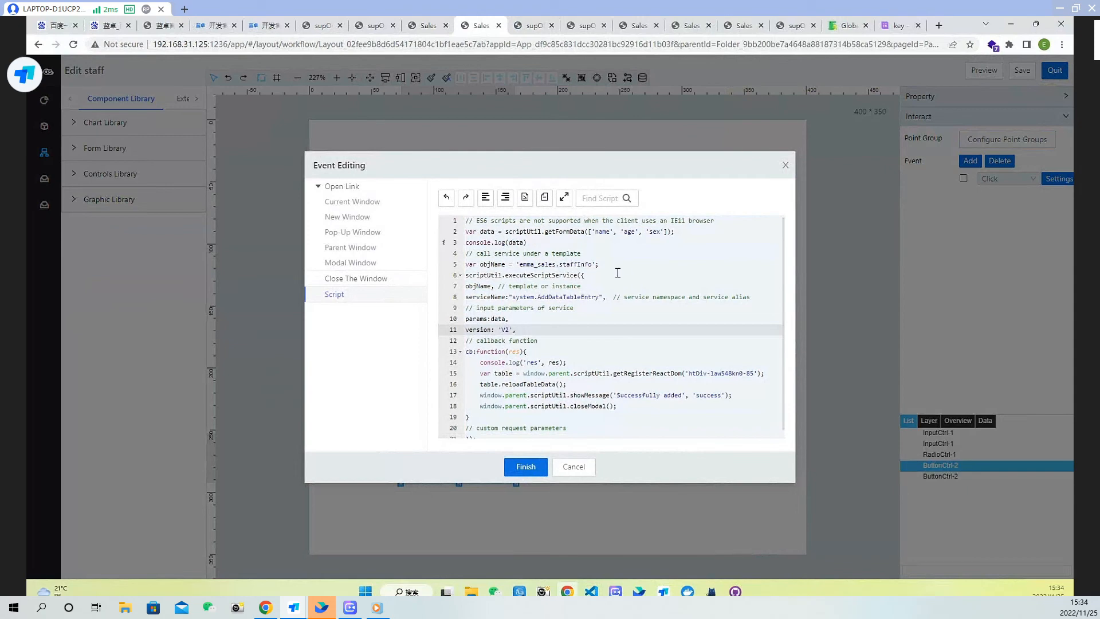
pyautogui.doubleClick(585, 299)
pyautogui.click(609, 318)
pyautogui.click(429, 26)
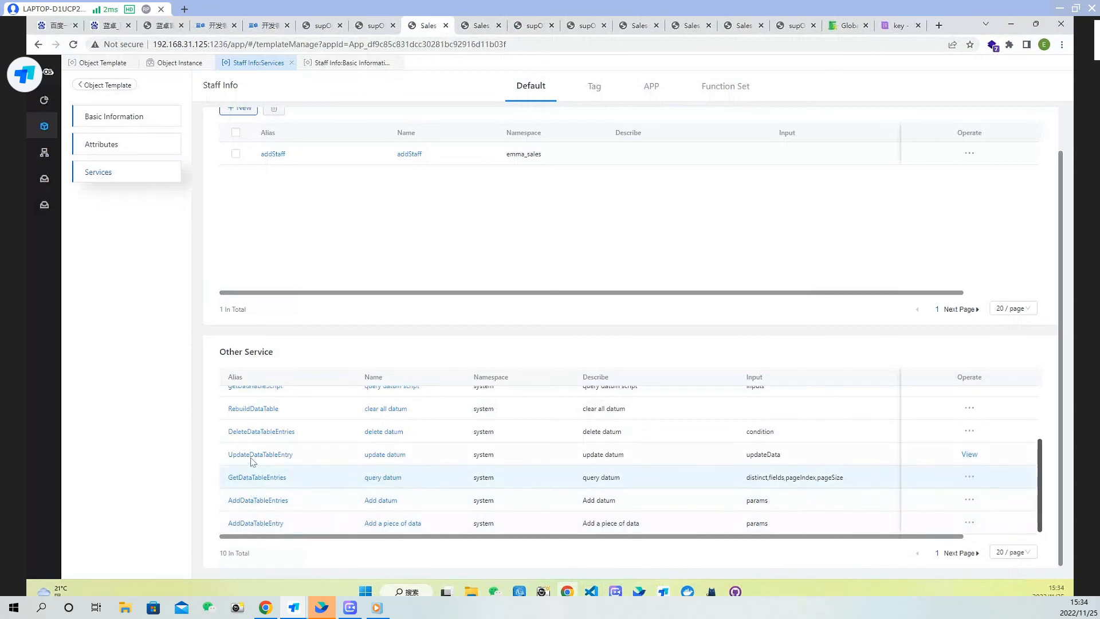
pyautogui.doubleClick(231, 455)
pyautogui.hotkey('ctrl', 'c')
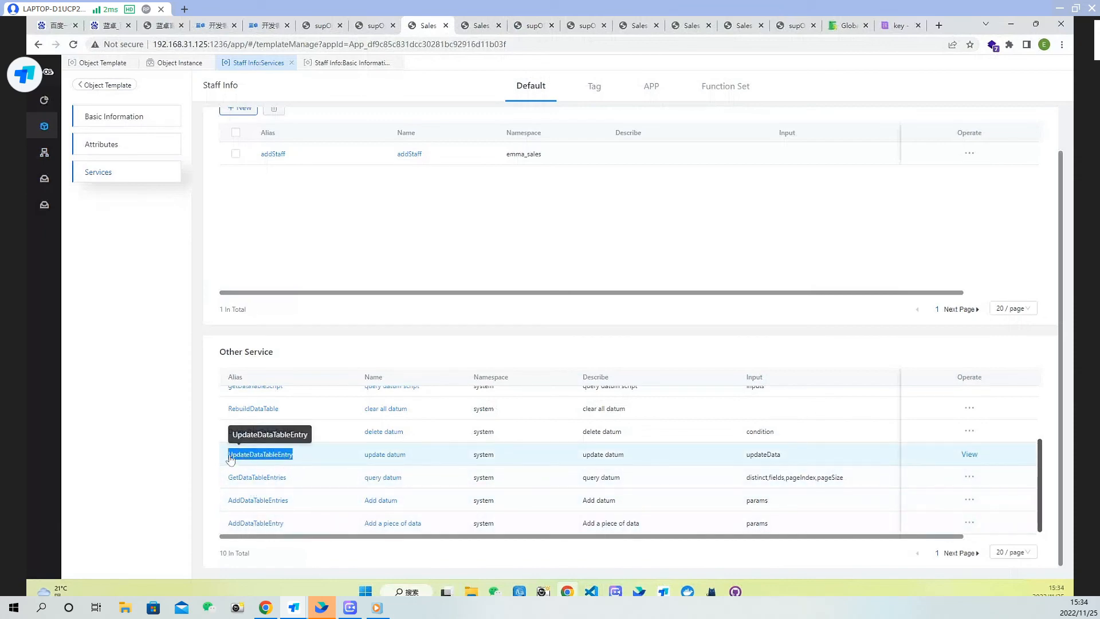
pyautogui.click(491, 25)
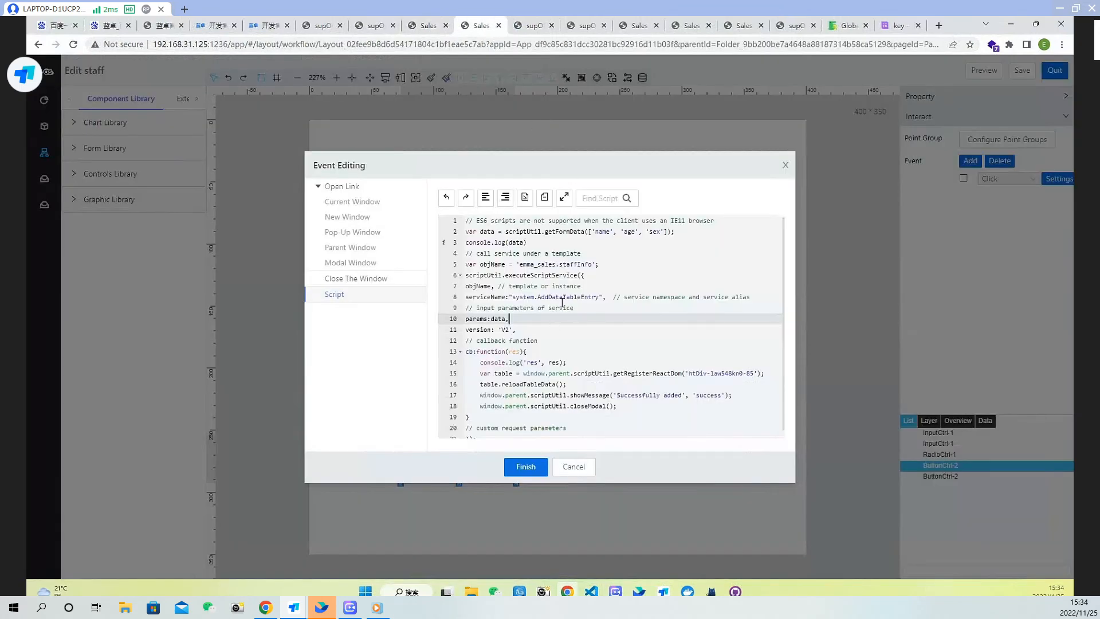
pyautogui.doubleClick(562, 299)
pyautogui.hotkey('ctrl', 'v')
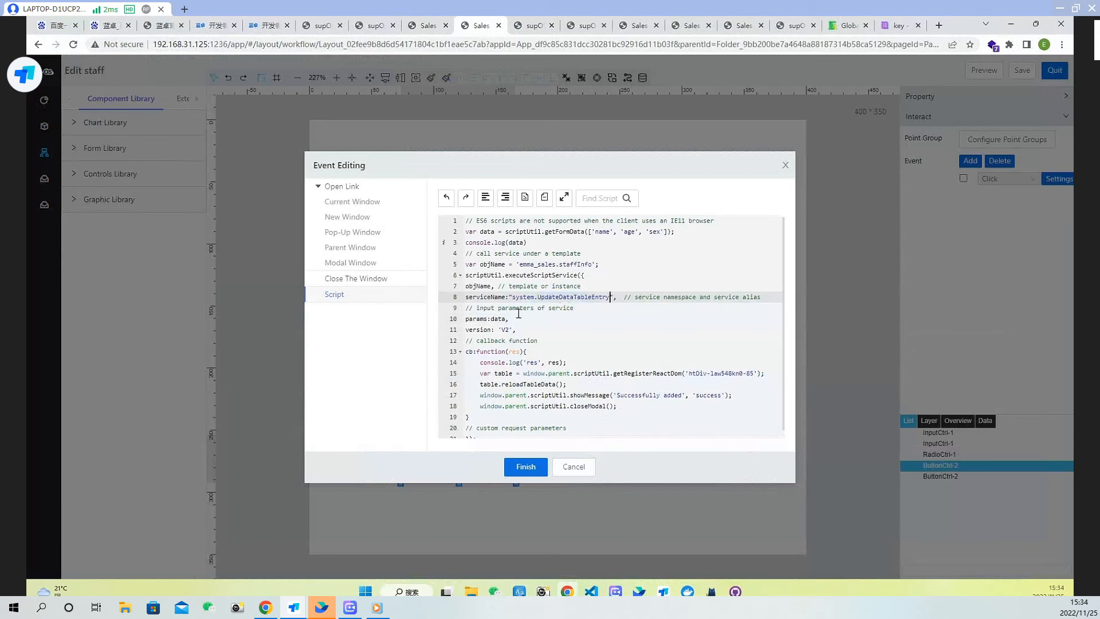
# Copy the example update object from the UpdateDataTableEntry service's input description and paste it as the params value in place of data
pyautogui.click(427, 27)
pyautogui.click(260, 454)
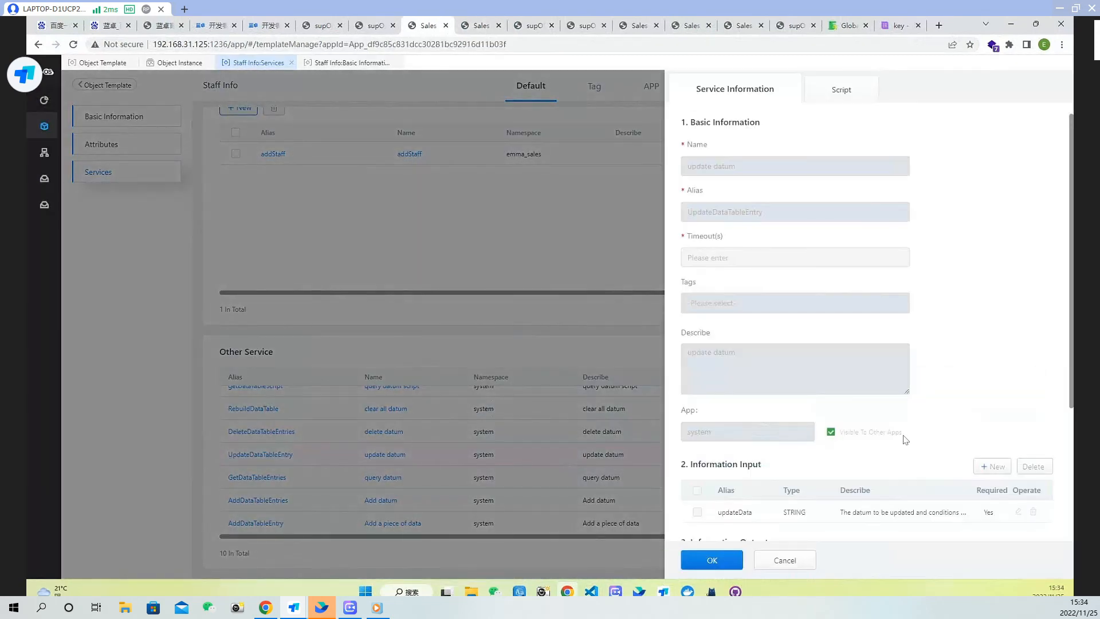
pyautogui.scroll(-3, 905, 440)
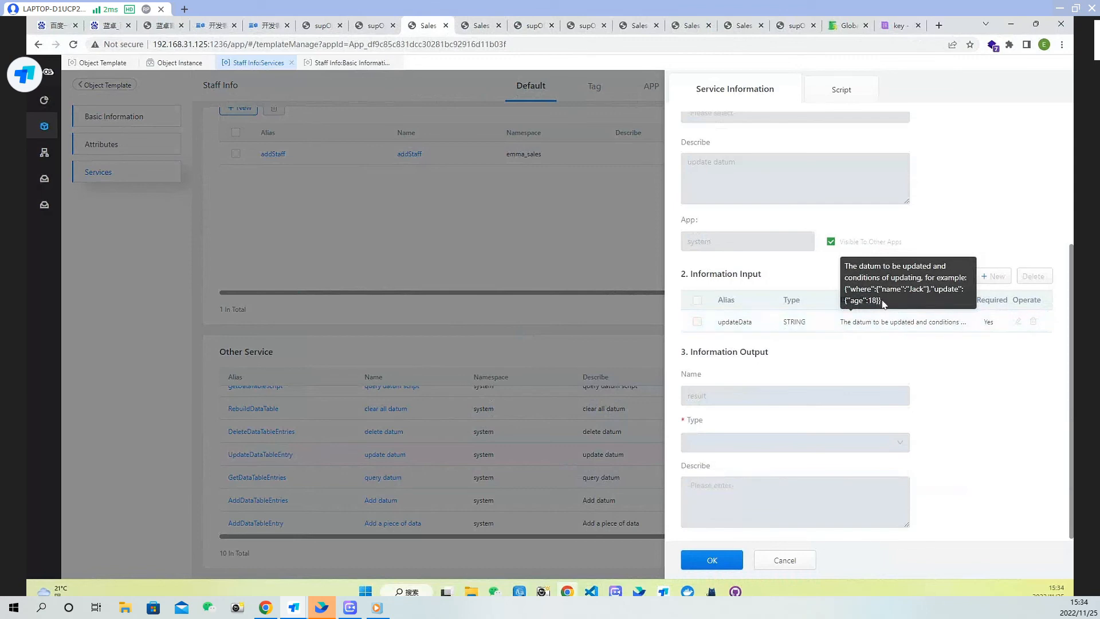
pyautogui.moveTo(883, 302); pyautogui.dragTo(844, 294)
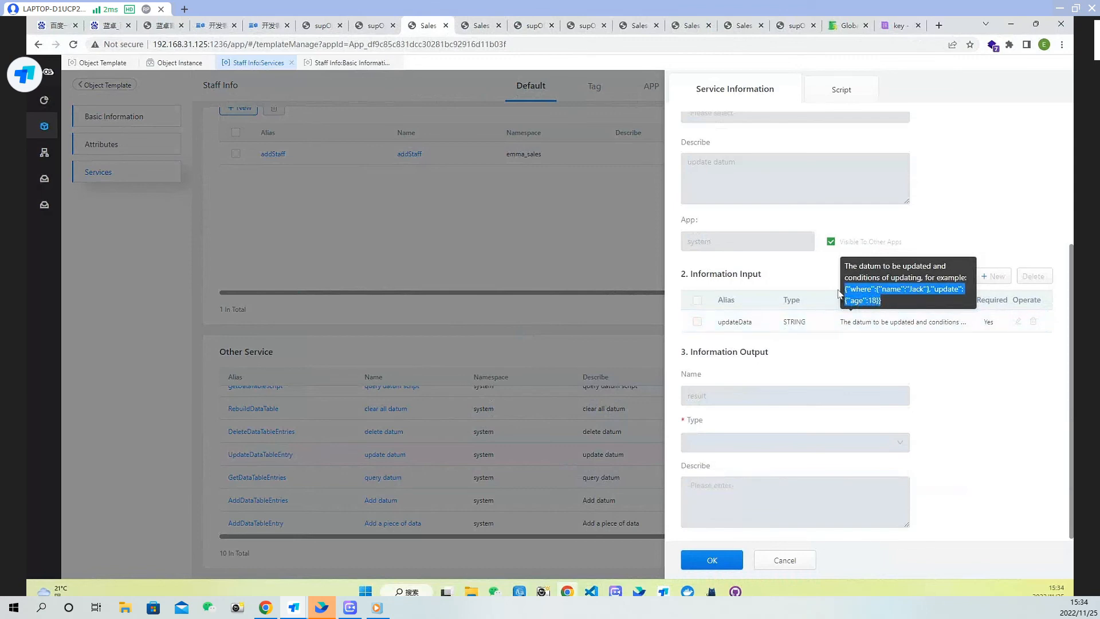
pyautogui.click(482, 25)
pyautogui.click(608, 308)
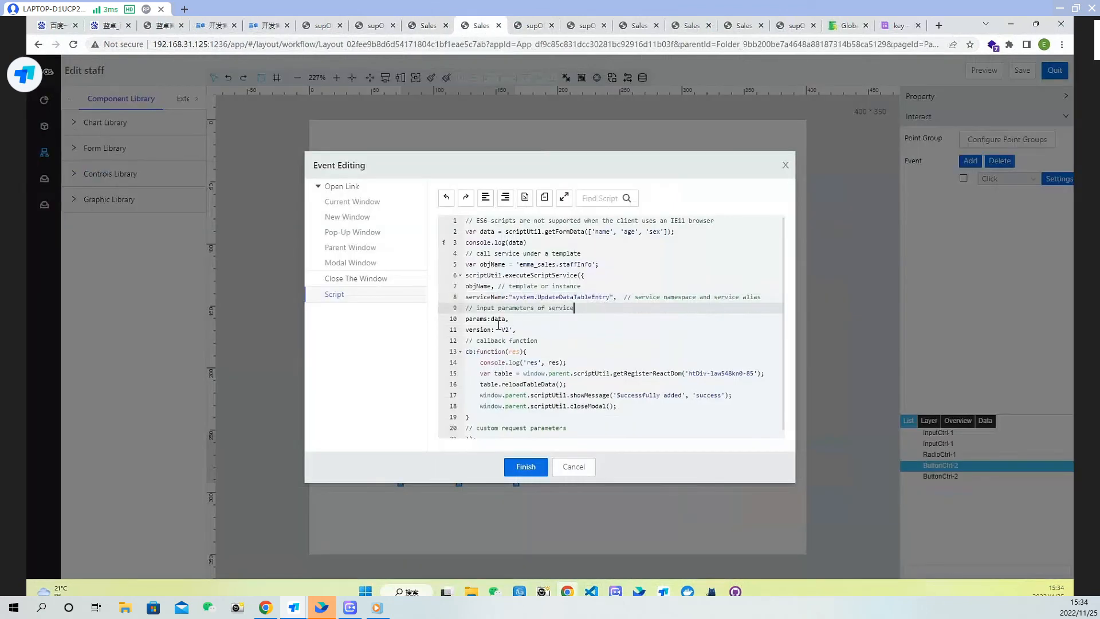
pyautogui.moveTo(491, 319); pyautogui.dragTo(513, 320)
pyautogui.write("{''where'':{''name'':''Jack''},''update'':{''age'':18}}")
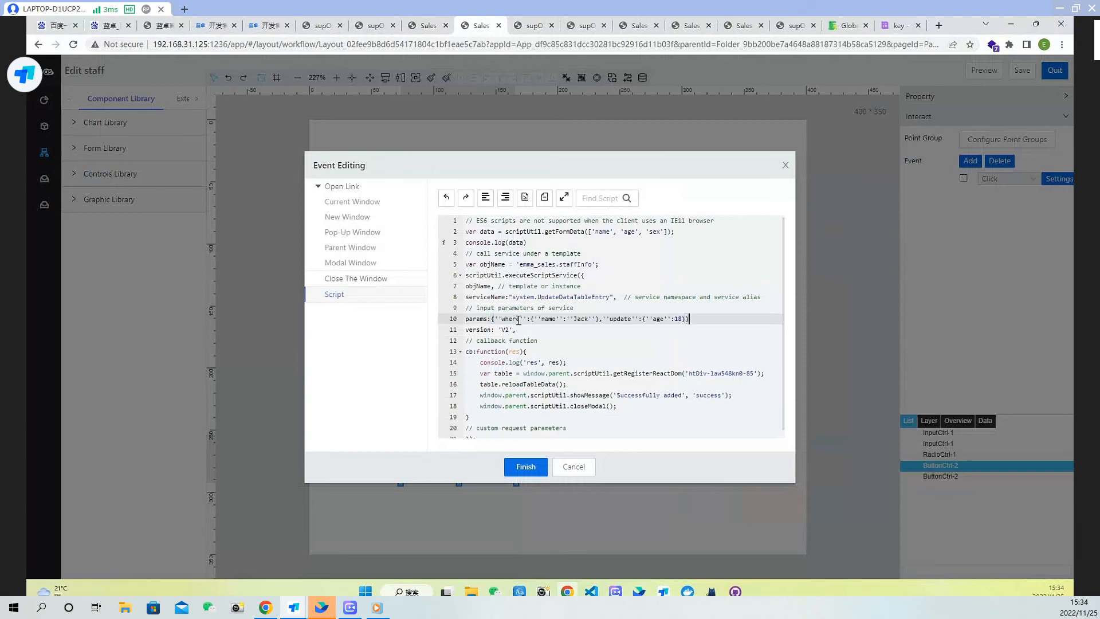
# Break the params object into separate where and update blocks and delete the sample "name":"Jack" condition from where
pyautogui.click(496, 319)
pyautogui.press('Return')
pyautogui.press('Return')
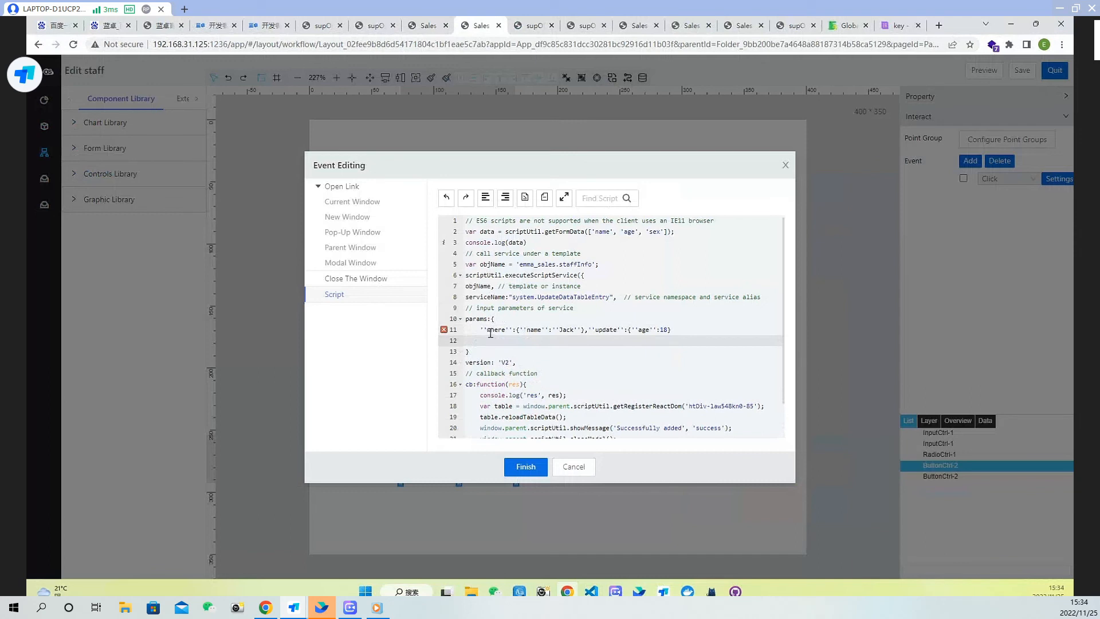
pyautogui.click(488, 332)
pyautogui.moveTo(491, 342); pyautogui.dragTo(568, 345)
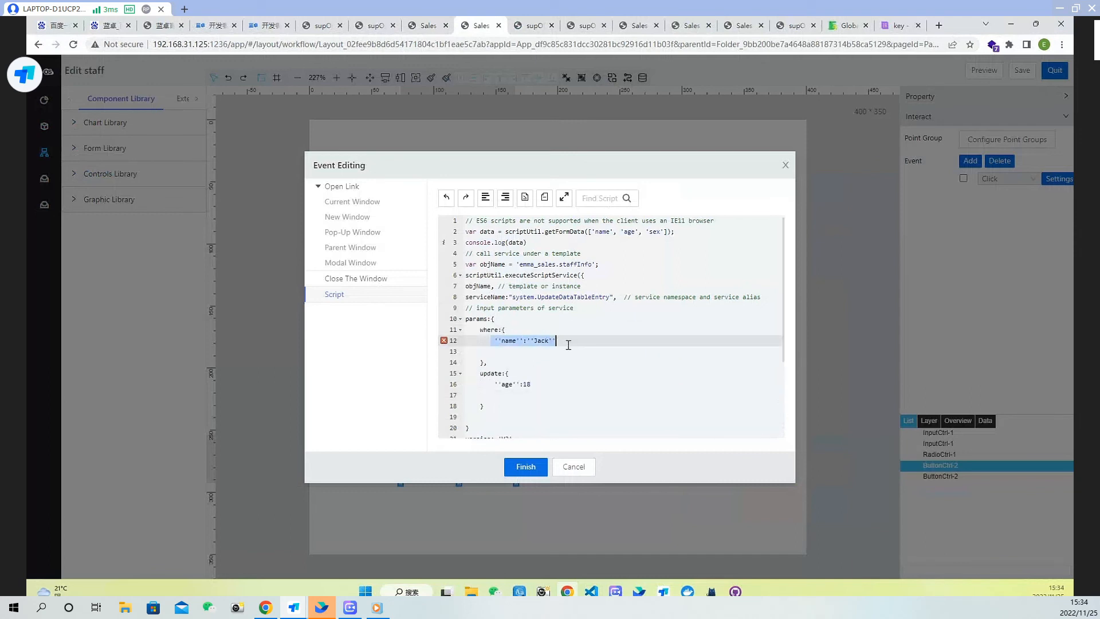
pyautogui.press('BackSpace')
pyautogui.press('BackSpace')
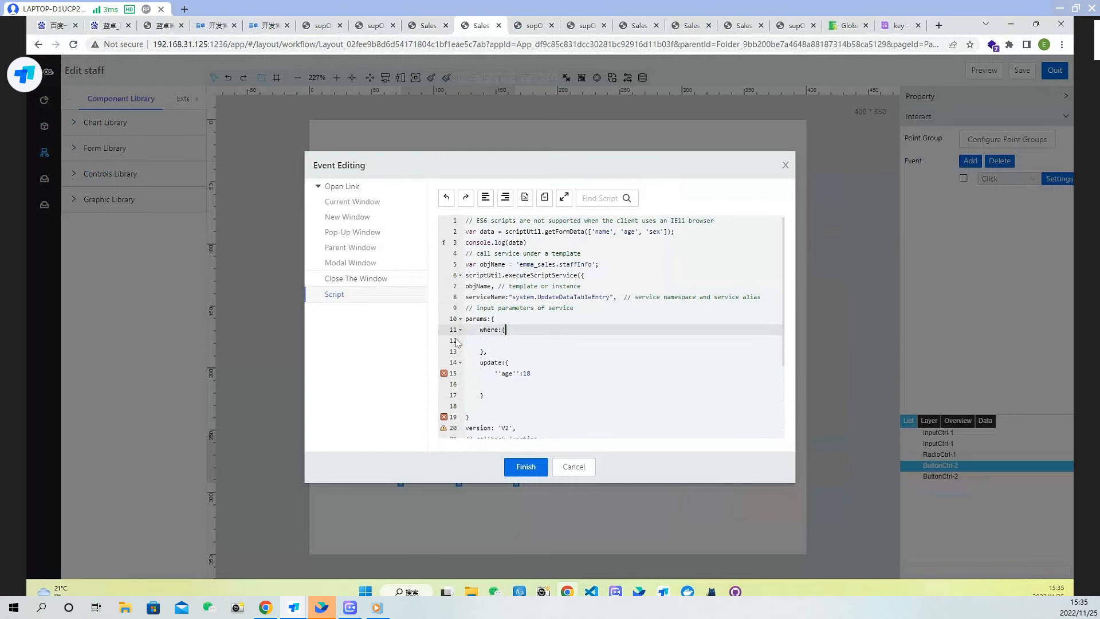
pyautogui.click(495, 341)
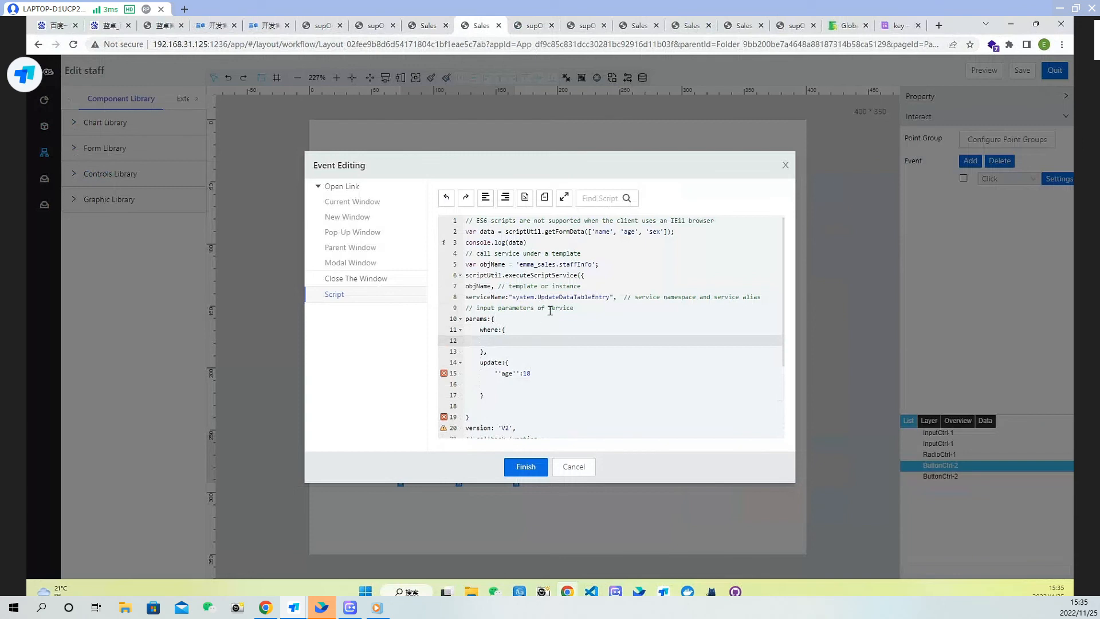
# Add 'id' to the list of fields read by getFormData in the OK button's Click script and finish editing
pyautogui.click(666, 232)
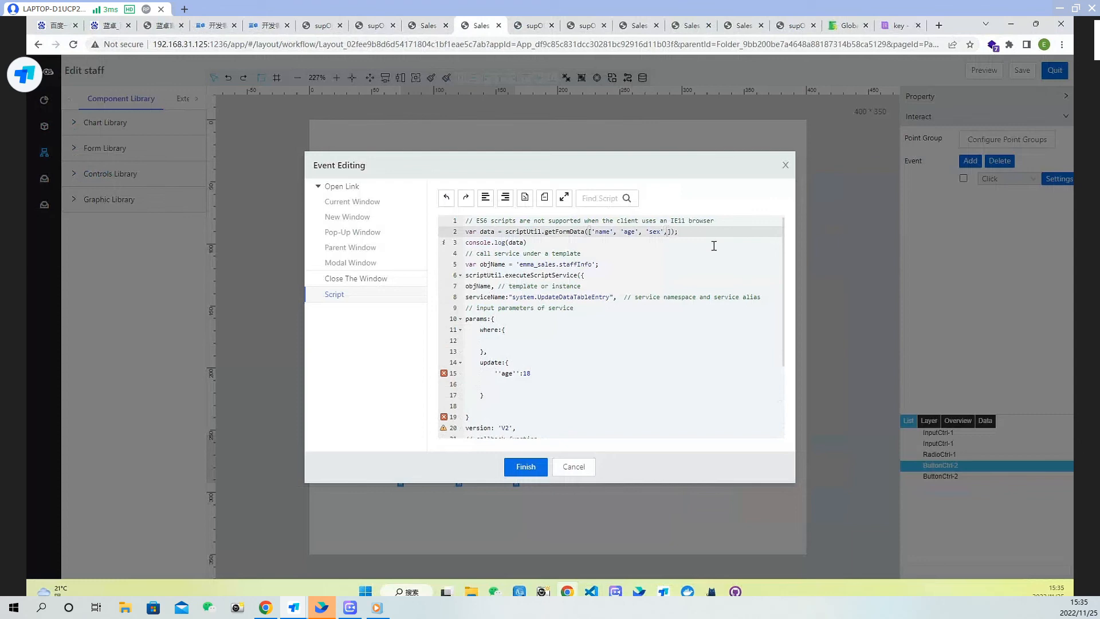
pyautogui.press('Left')
pyautogui.press('Left')
pyautogui.press('Left')
pyautogui.press('Left')
pyautogui.write('id')
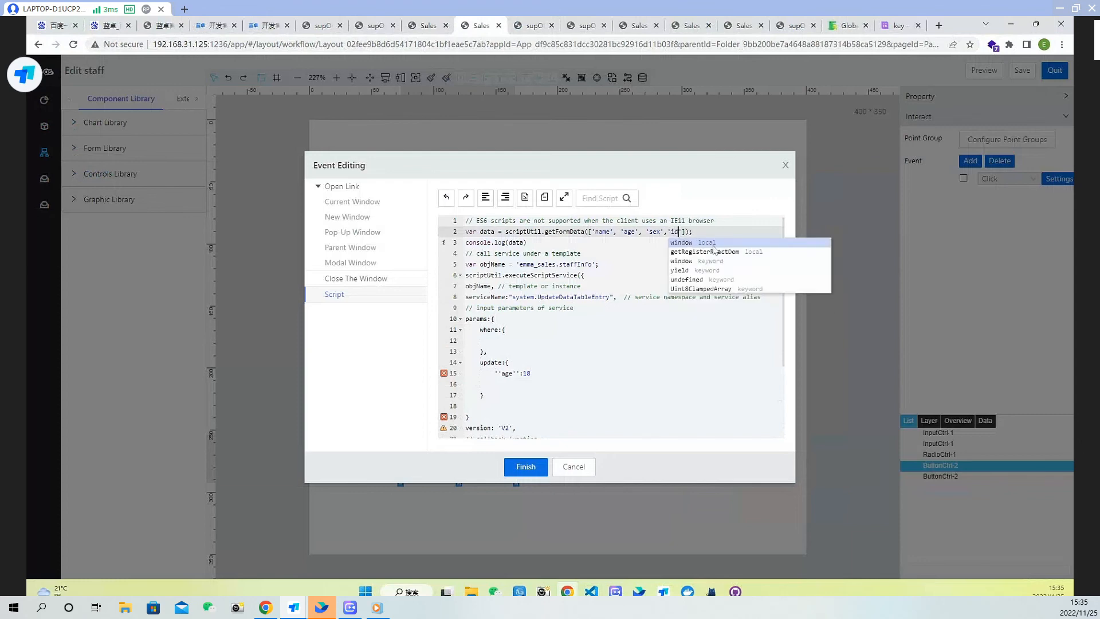
pyautogui.click(526, 467)
# In the page's Content Load script, duplicate the sex line and rename it to id: curRow["emma_sales.id"]
pyautogui.click(695, 359)
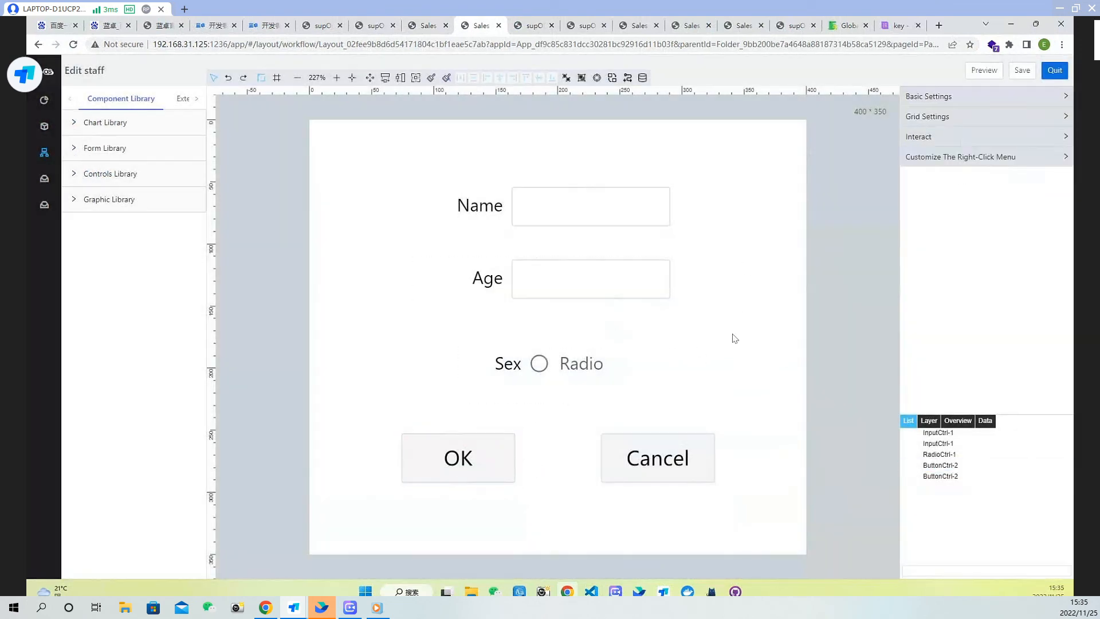
pyautogui.click(969, 139)
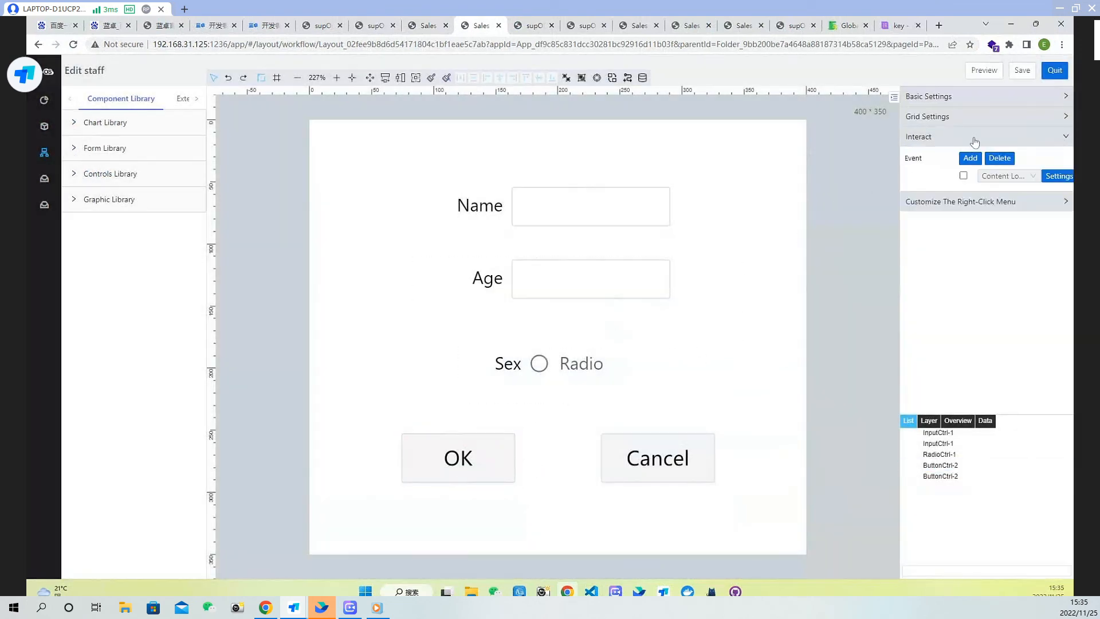
pyautogui.click(1058, 176)
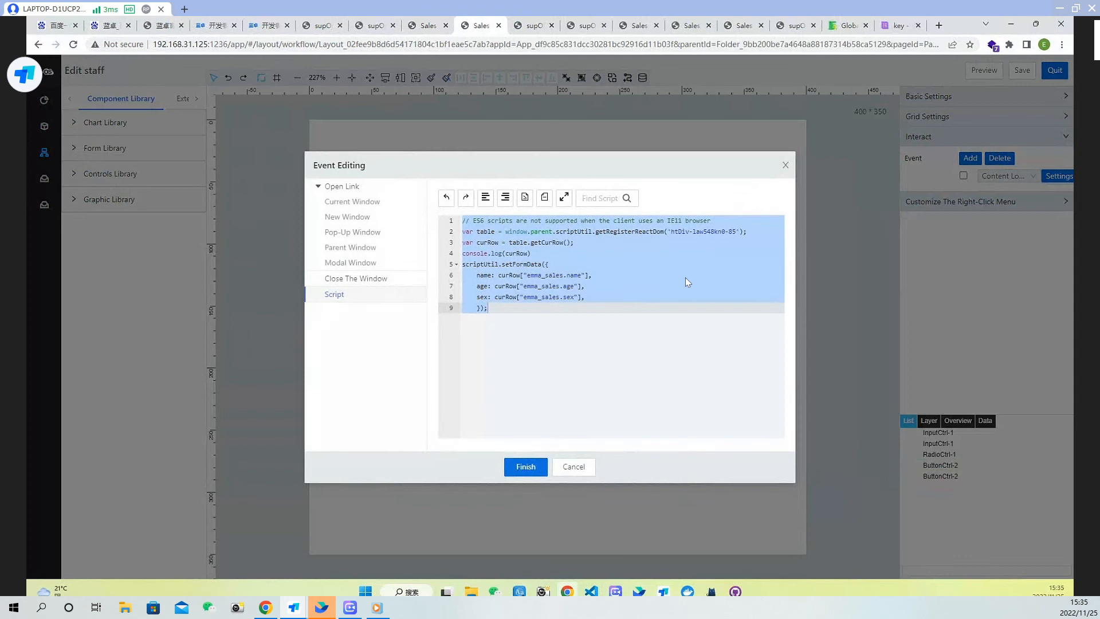
pyautogui.click(631, 267)
pyautogui.moveTo(585, 298); pyautogui.dragTo(478, 295)
pyautogui.hotkey('ctrl', 'c')
pyautogui.click(592, 298)
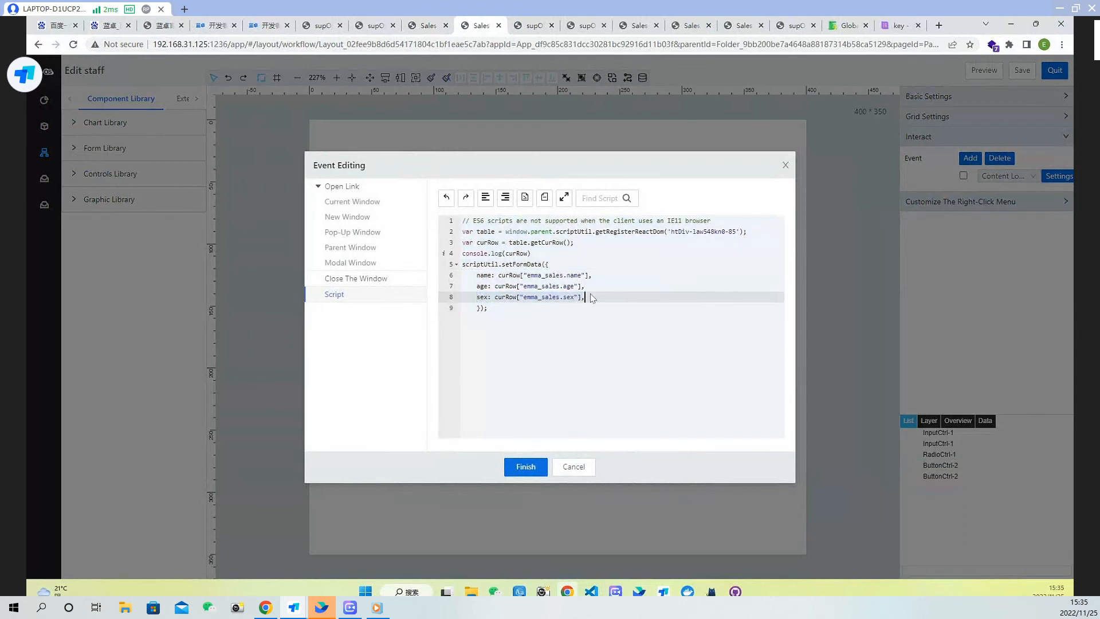
pyautogui.press('Return')
pyautogui.hotkey('ctrl', 'v')
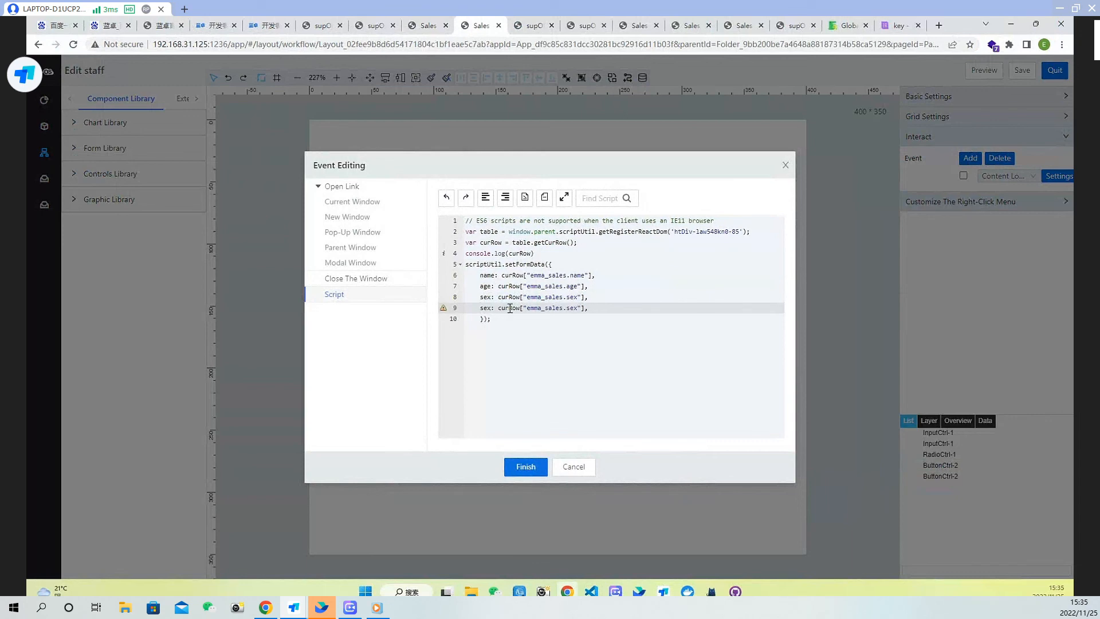
pyautogui.doubleClick(488, 307)
pyautogui.write('id')
pyautogui.doubleClick(572, 308)
pyautogui.write('id')
pyautogui.click(525, 467)
# Comment out the executeScriptService call and everything after it in the OK button's Click script
pyautogui.click(481, 458)
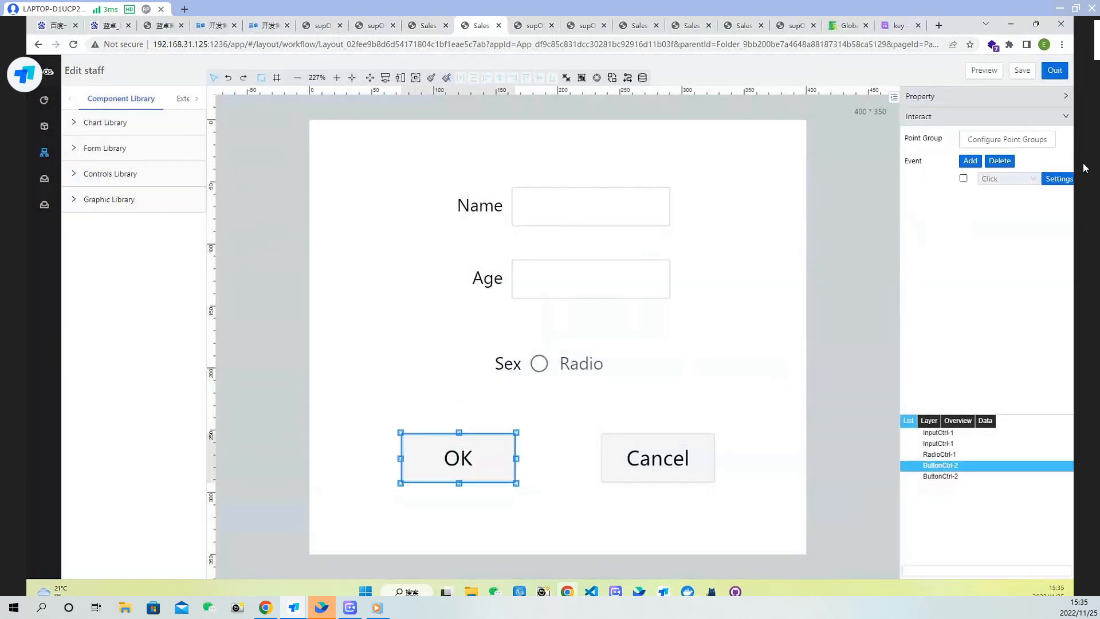
pyautogui.click(1064, 180)
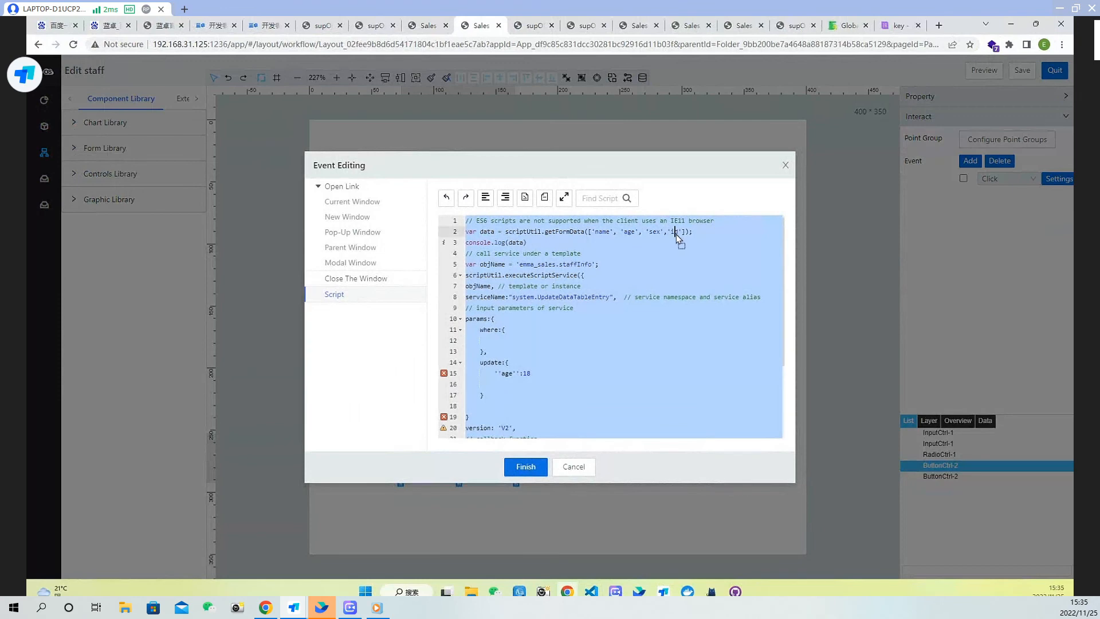
pyautogui.click(681, 232)
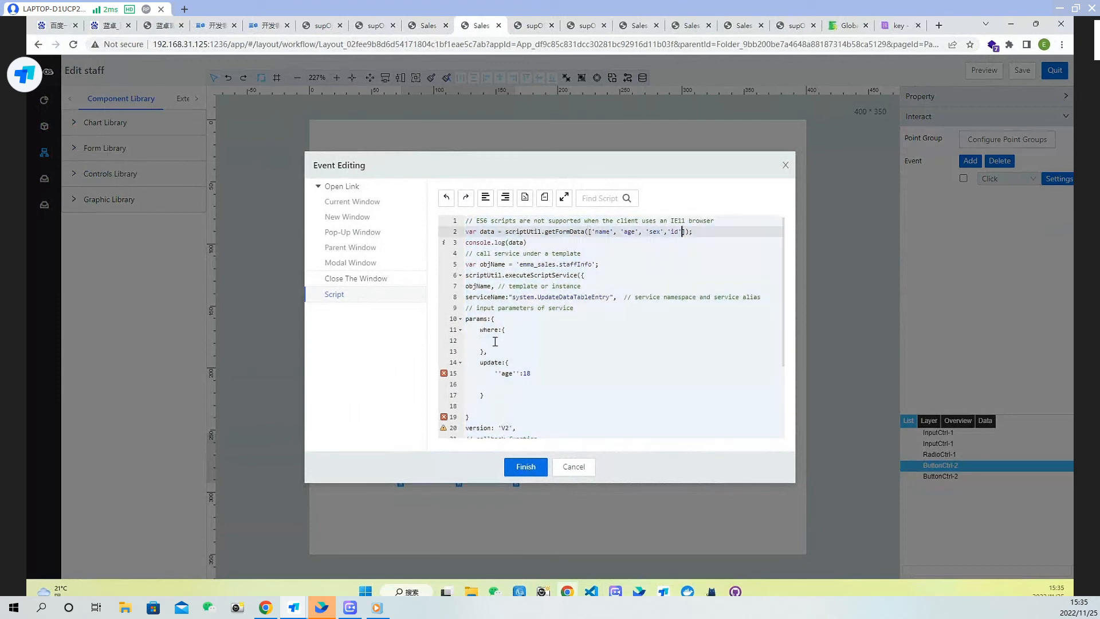
pyautogui.click(517, 343)
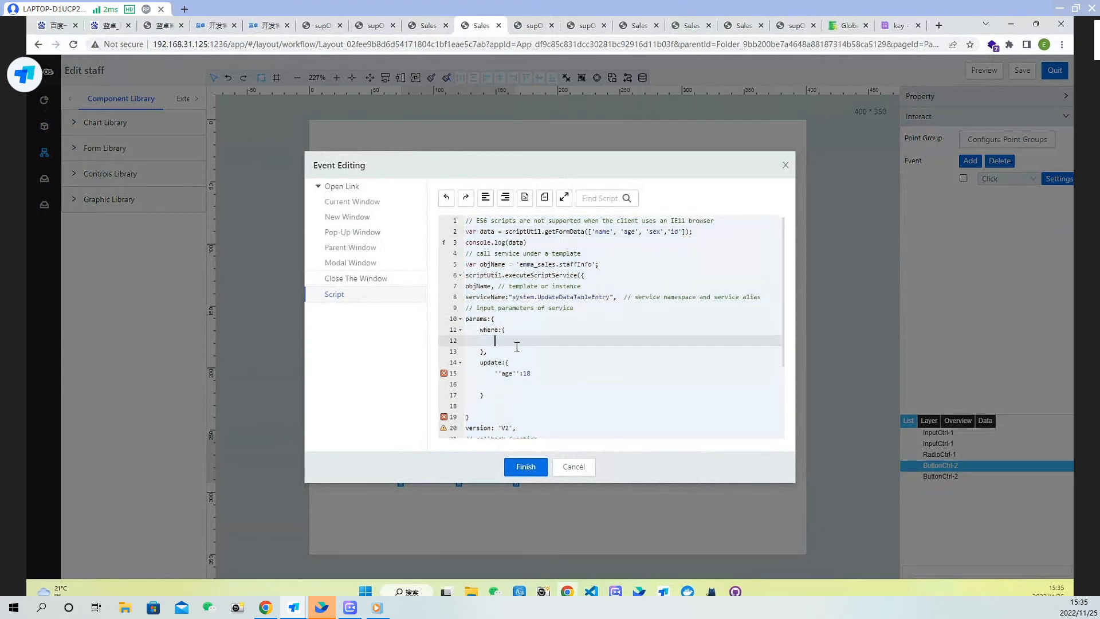
pyautogui.moveTo(466, 252); pyautogui.dragTo(561, 459)
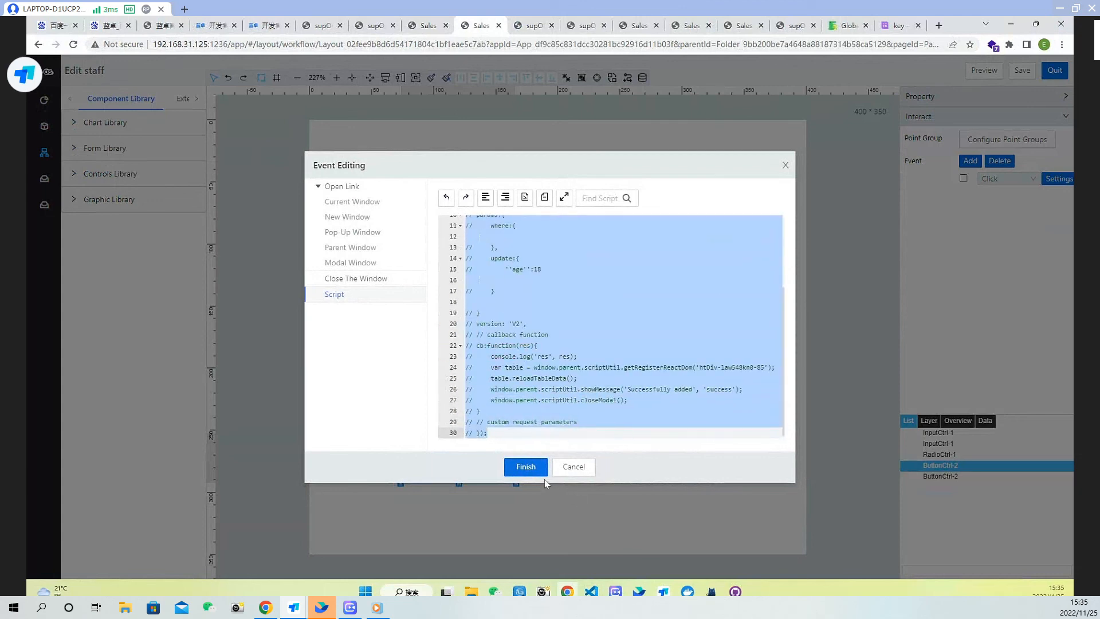
pyautogui.click(525, 467)
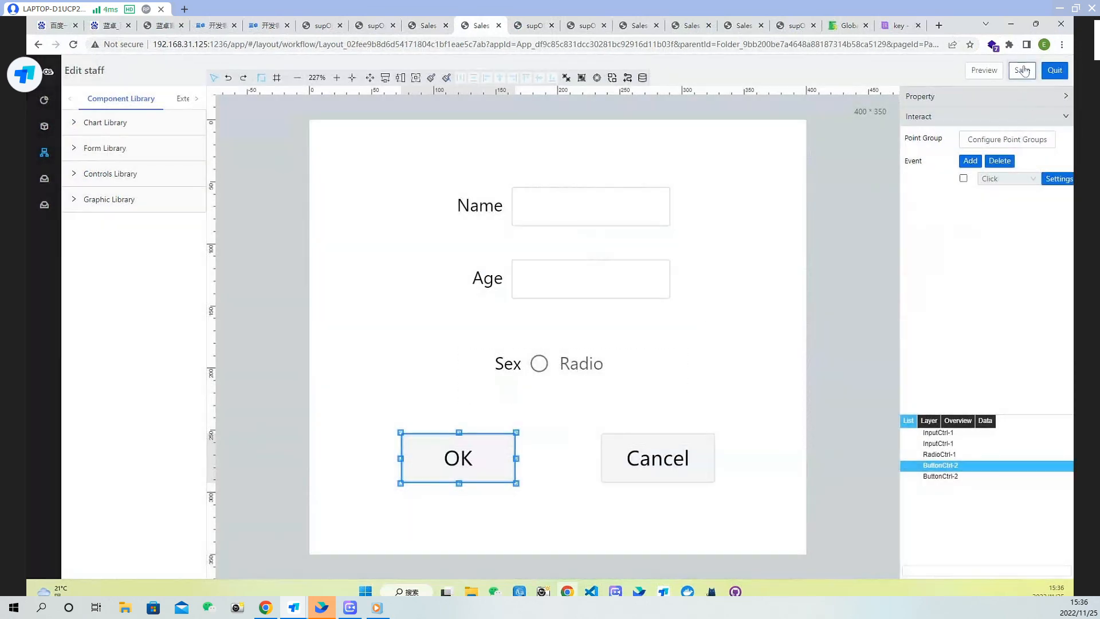
# Save the Edit staff layout and reload the running Sales Order app
pyautogui.click(1022, 70)
pyautogui.click(533, 27)
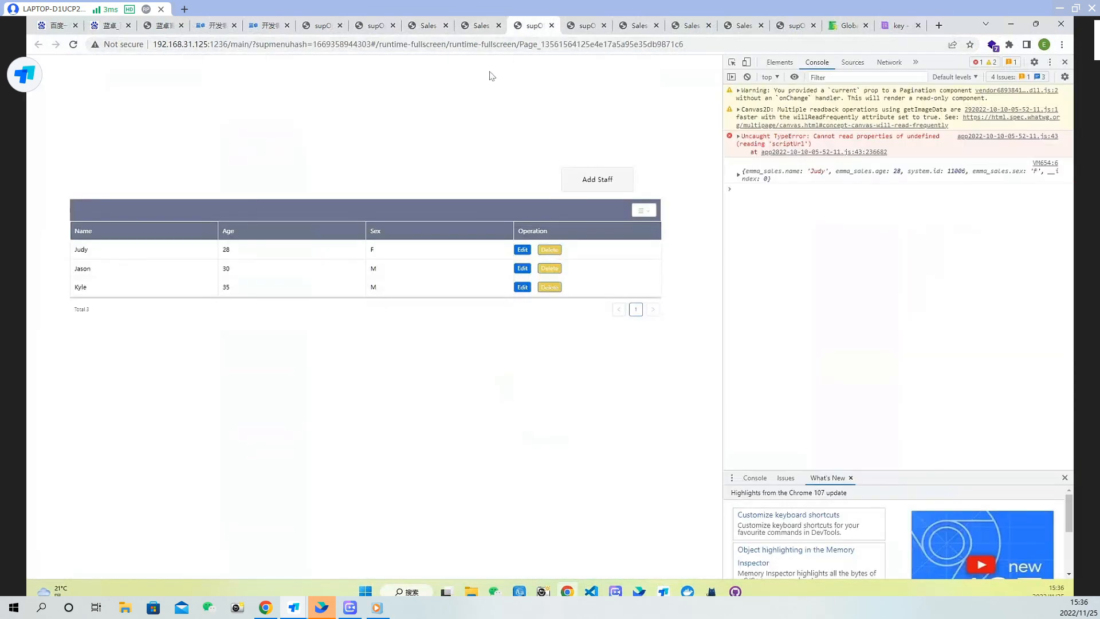
pyautogui.click(73, 45)
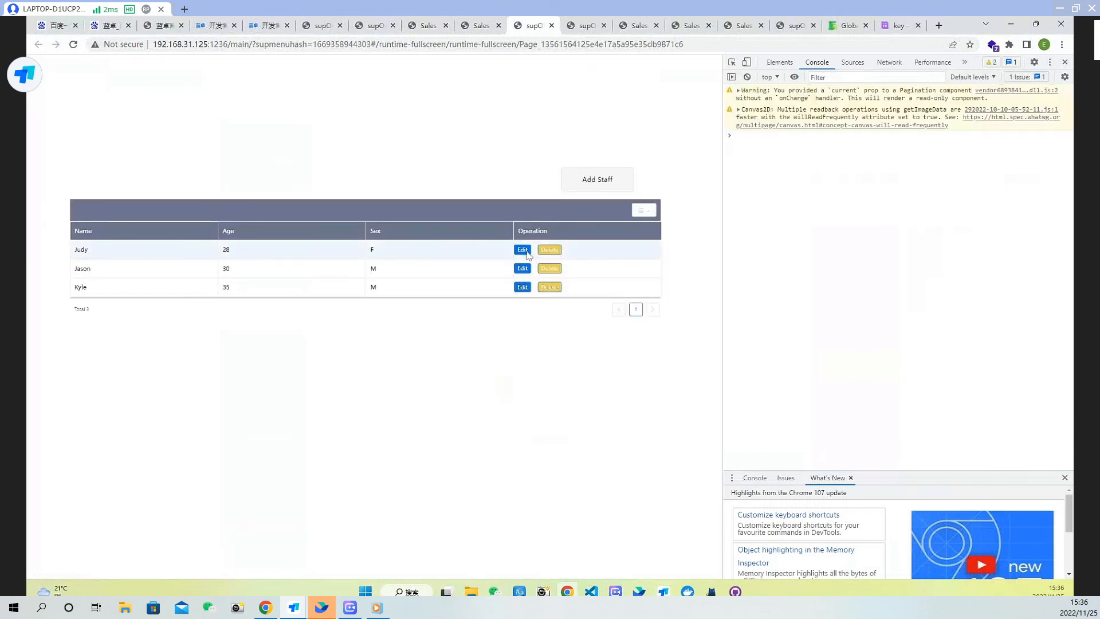
# Open Edit for Judy's row, submit with OK, and expand the logged form data in the console
pyautogui.click(523, 250)
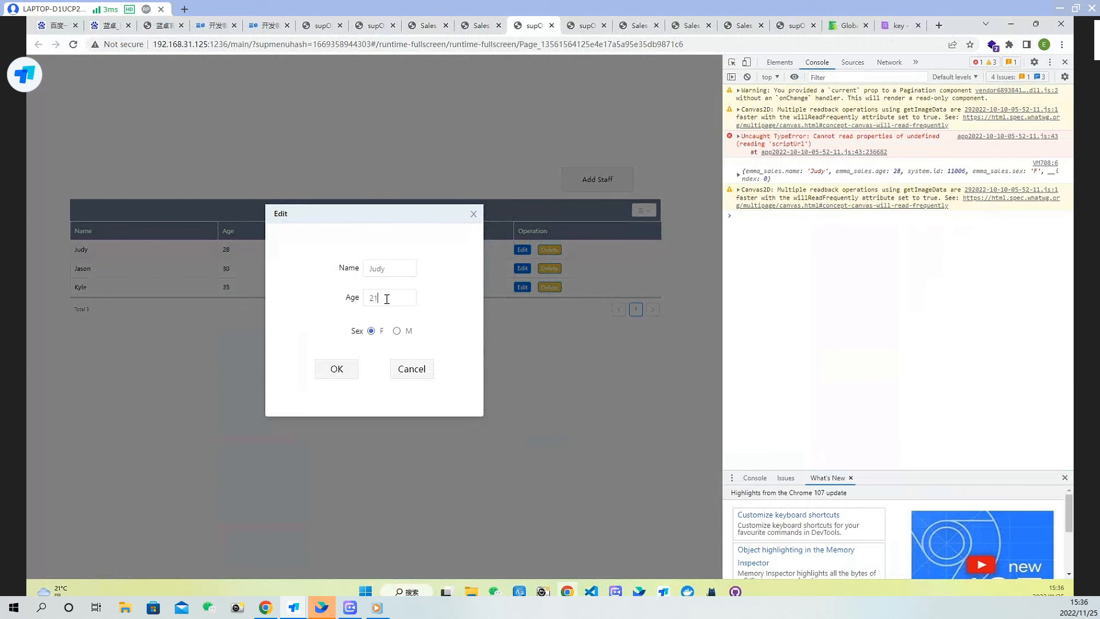
pyautogui.click(338, 370)
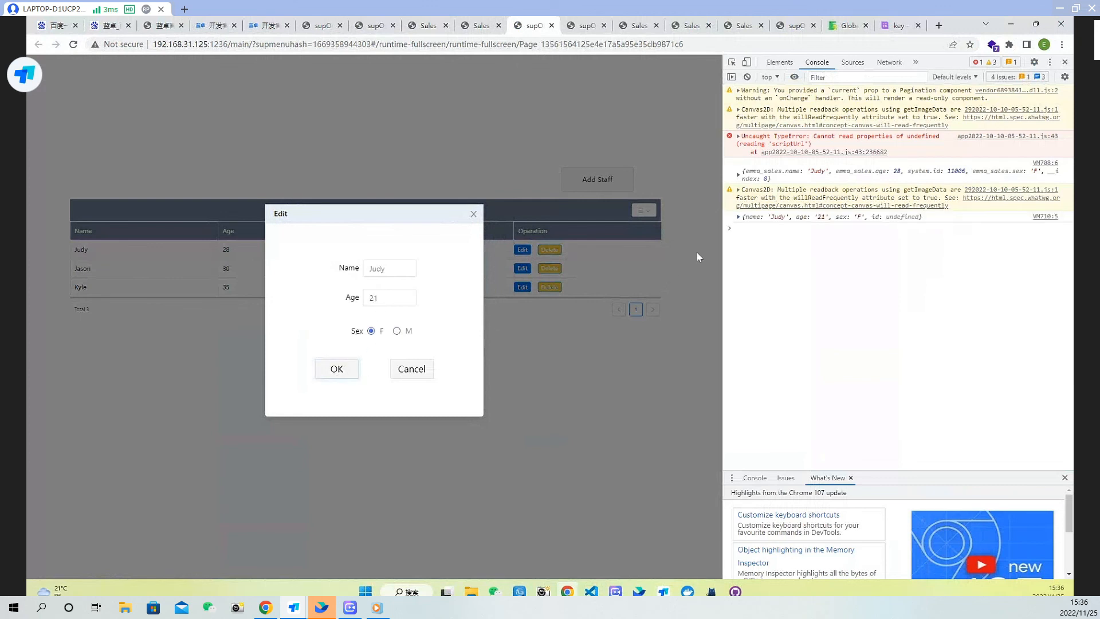
pyautogui.click(738, 218)
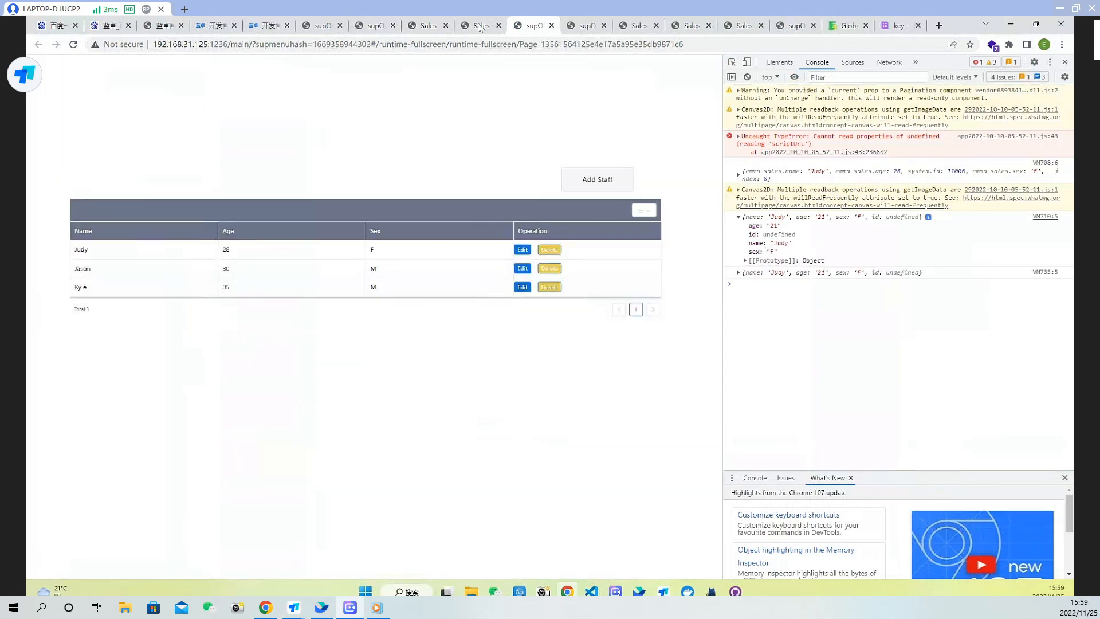
# Change the id key in the page's Content Load script to curRow["system.id"]
pyautogui.click(480, 27)
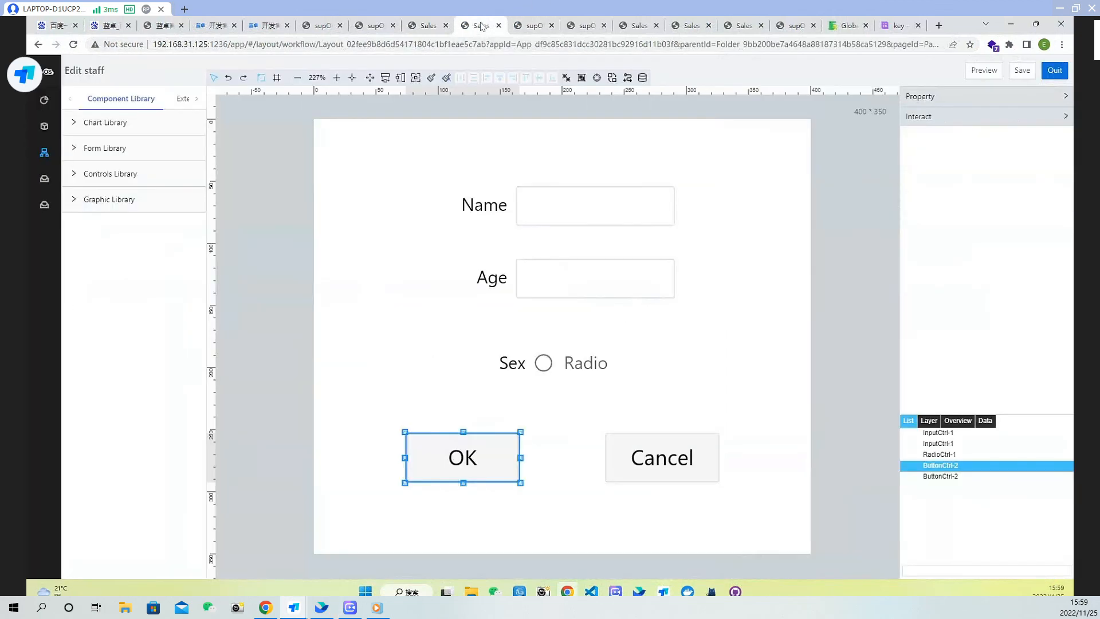
pyautogui.click(796, 300)
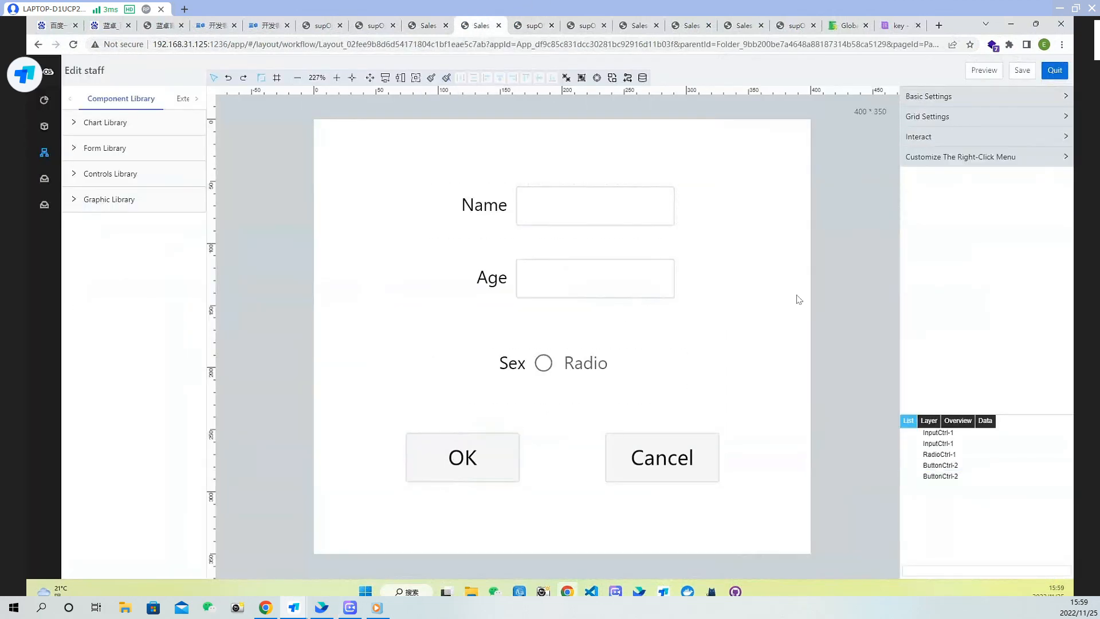
pyautogui.click(977, 143)
pyautogui.click(1059, 178)
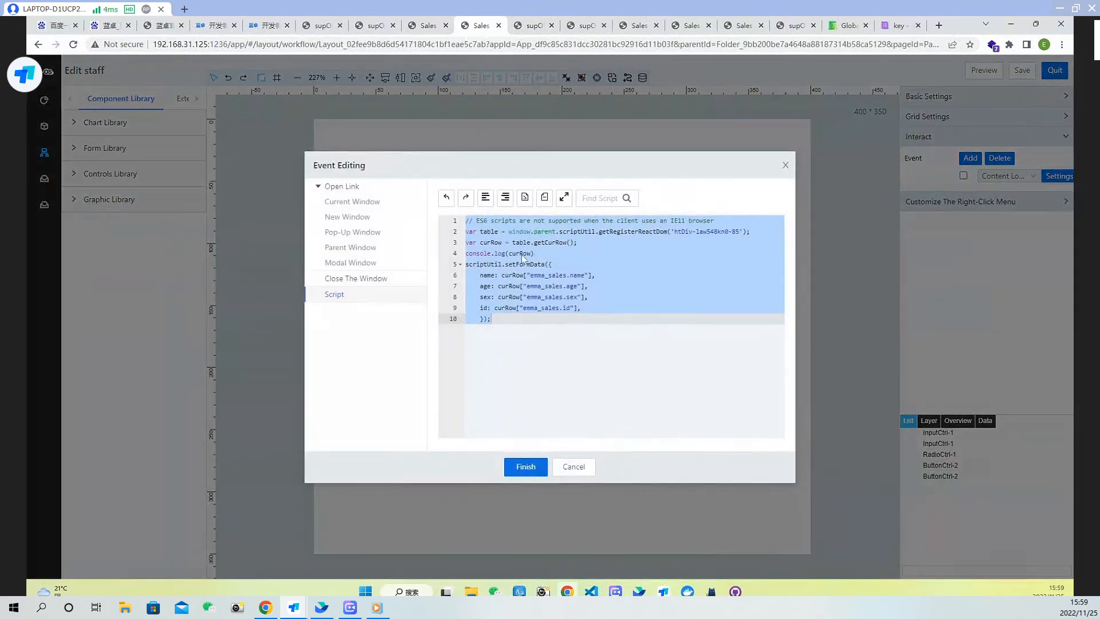
pyautogui.click(540, 309)
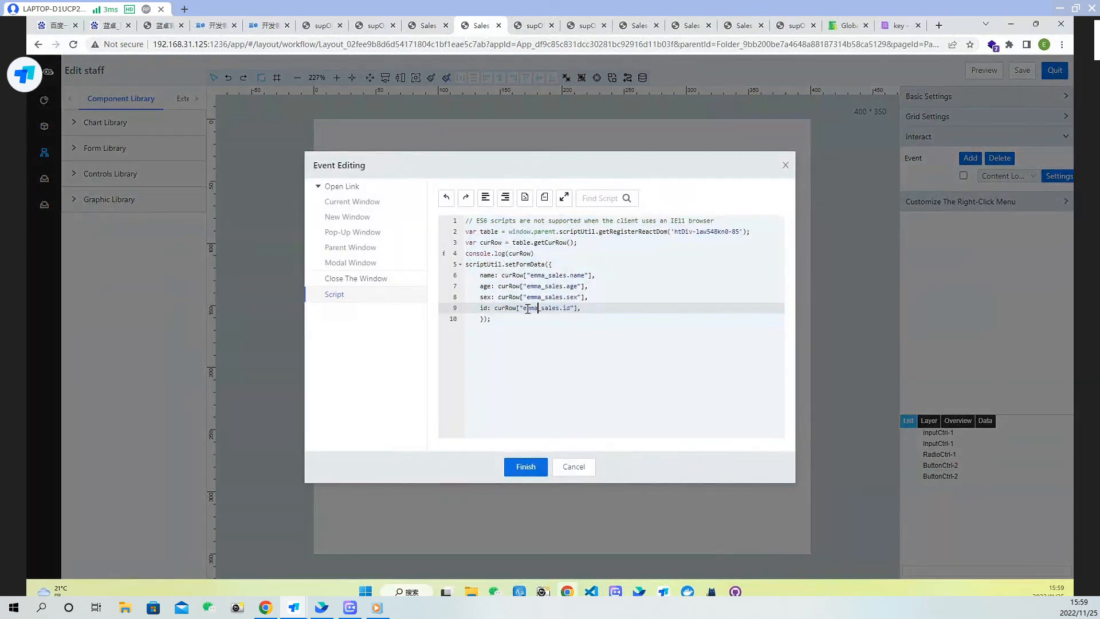
pyautogui.moveTo(524, 309); pyautogui.dragTo(560, 309)
pyautogui.write('system')
pyautogui.click(525, 469)
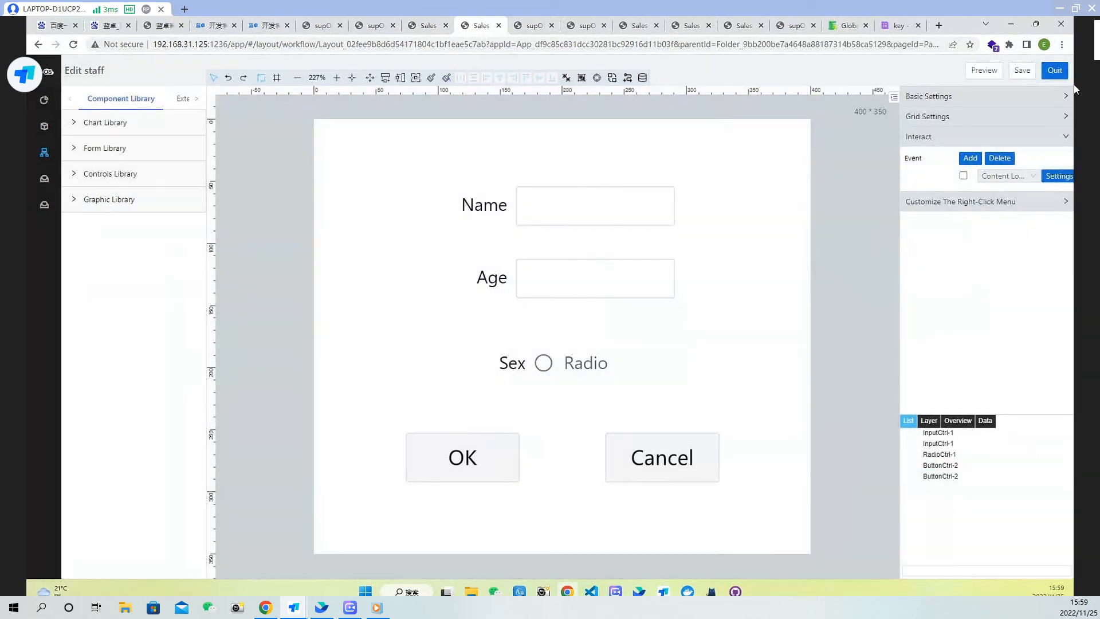
# Review the OK button's Click script and save the layout
pyautogui.click(487, 458)
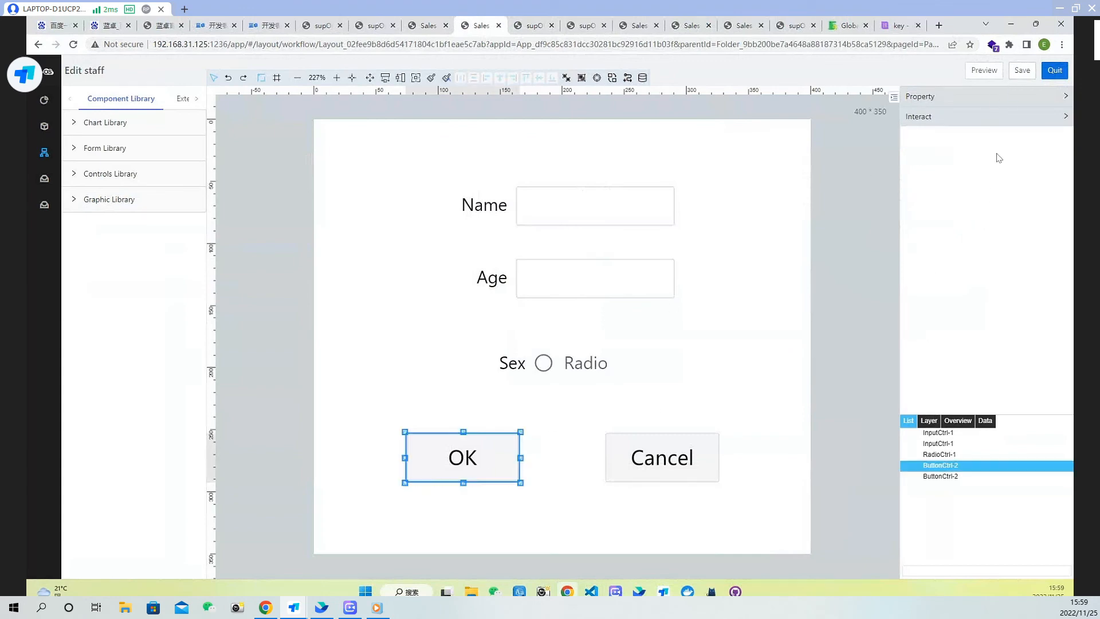
pyautogui.click(988, 117)
pyautogui.click(1057, 179)
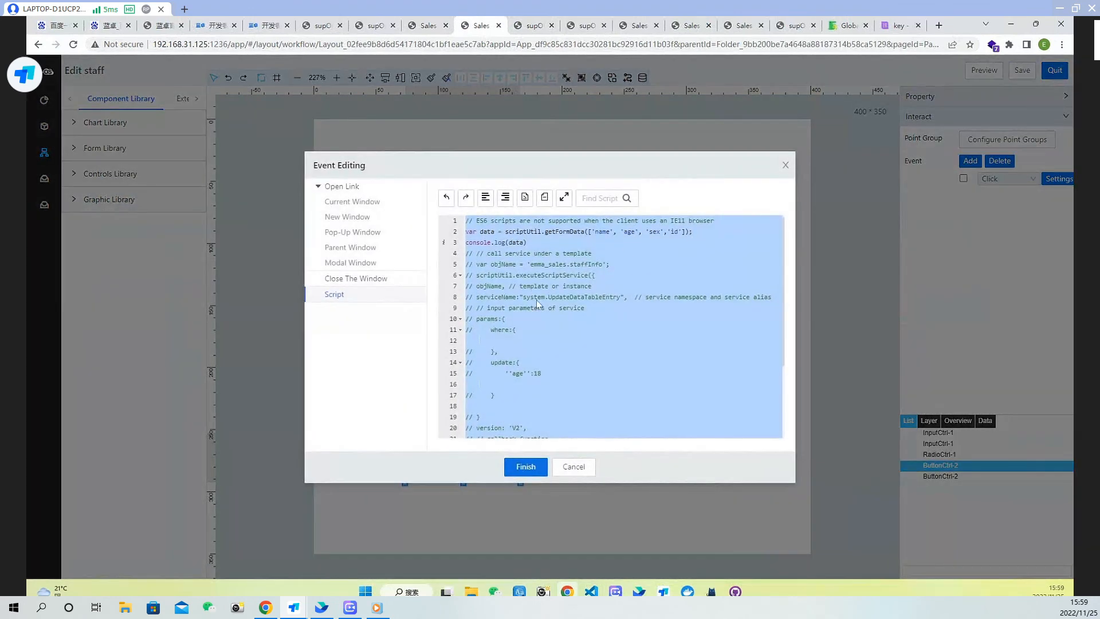
pyautogui.click(526, 466)
pyautogui.click(1023, 70)
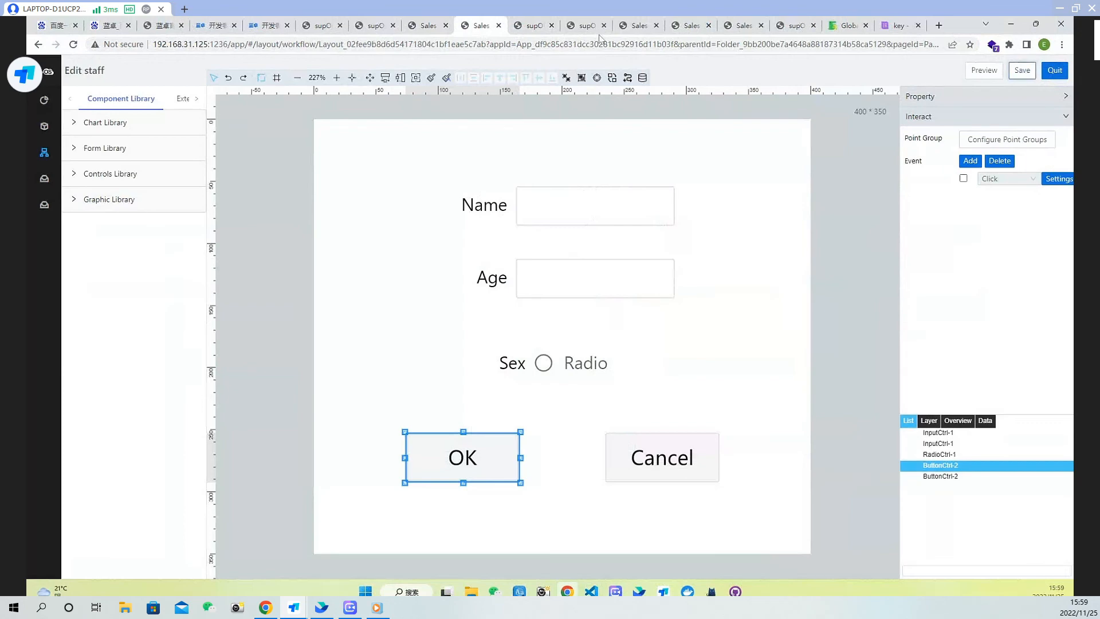
# Reload the running app, open Edit for Judy's row, submit it, and expand the logged form data
pyautogui.click(536, 24)
pyautogui.click(73, 44)
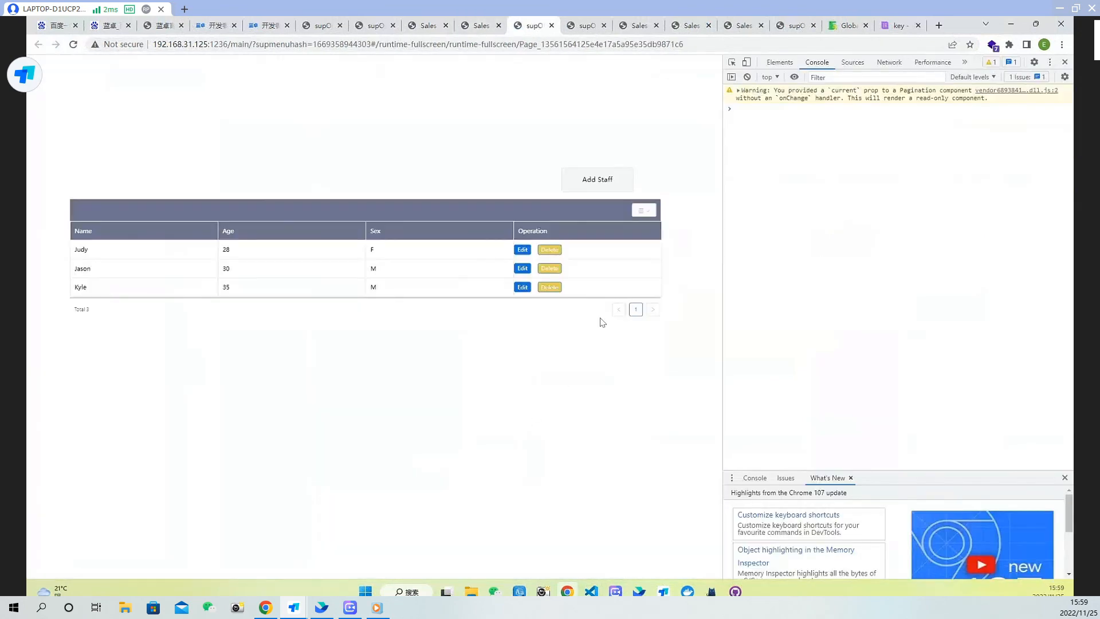
pyautogui.click(515, 249)
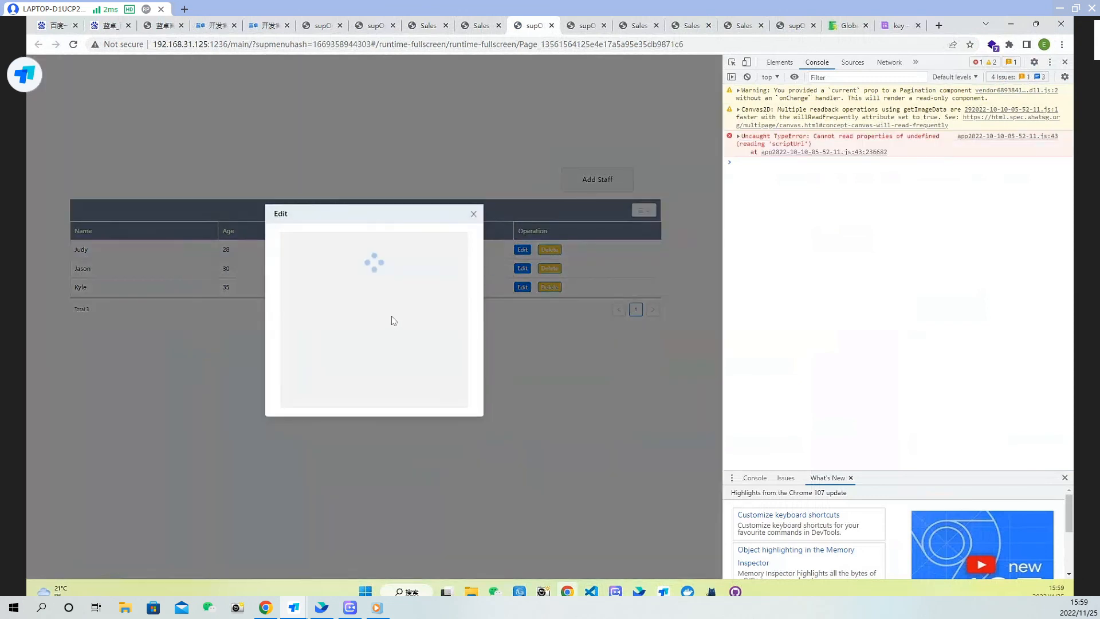
pyautogui.click(339, 371)
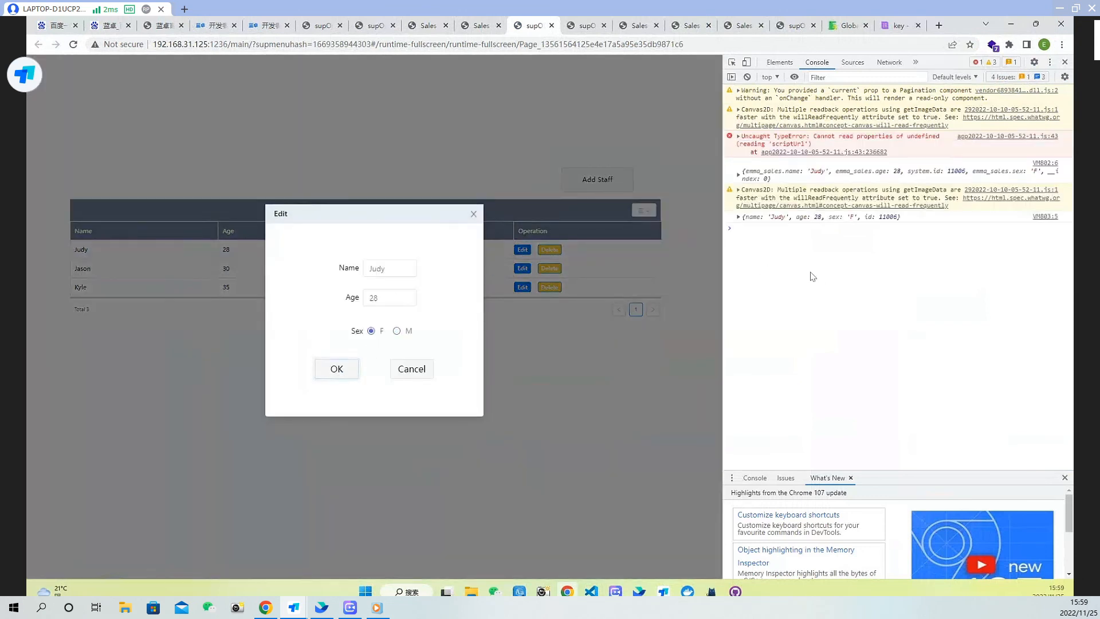
pyautogui.click(739, 217)
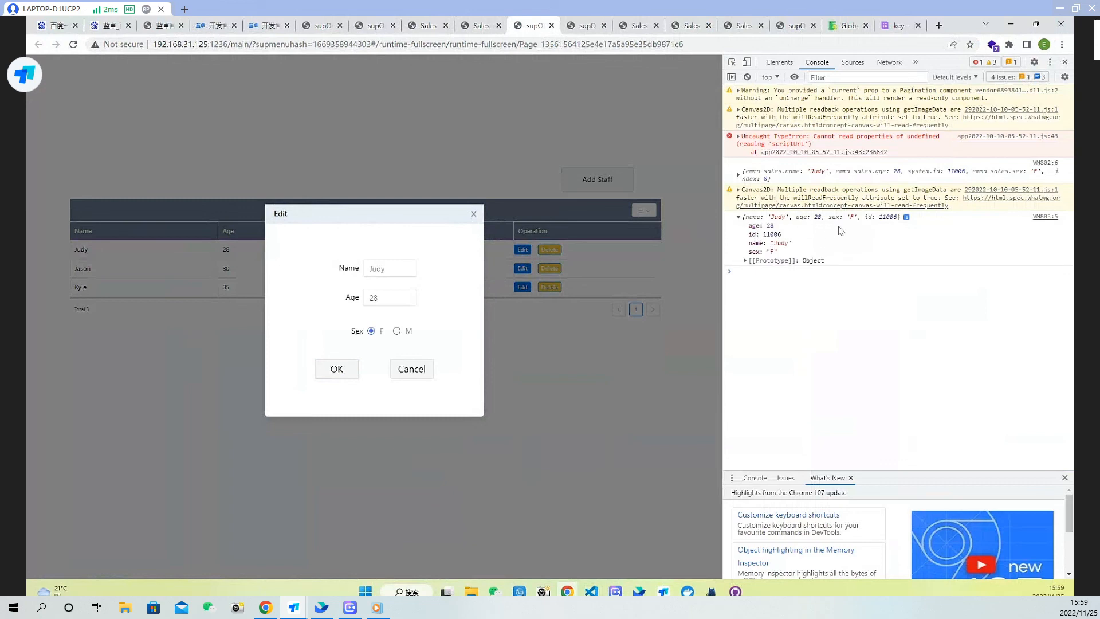
# Uncomment the executeScriptService call in the OK button's Click script
pyautogui.click(479, 28)
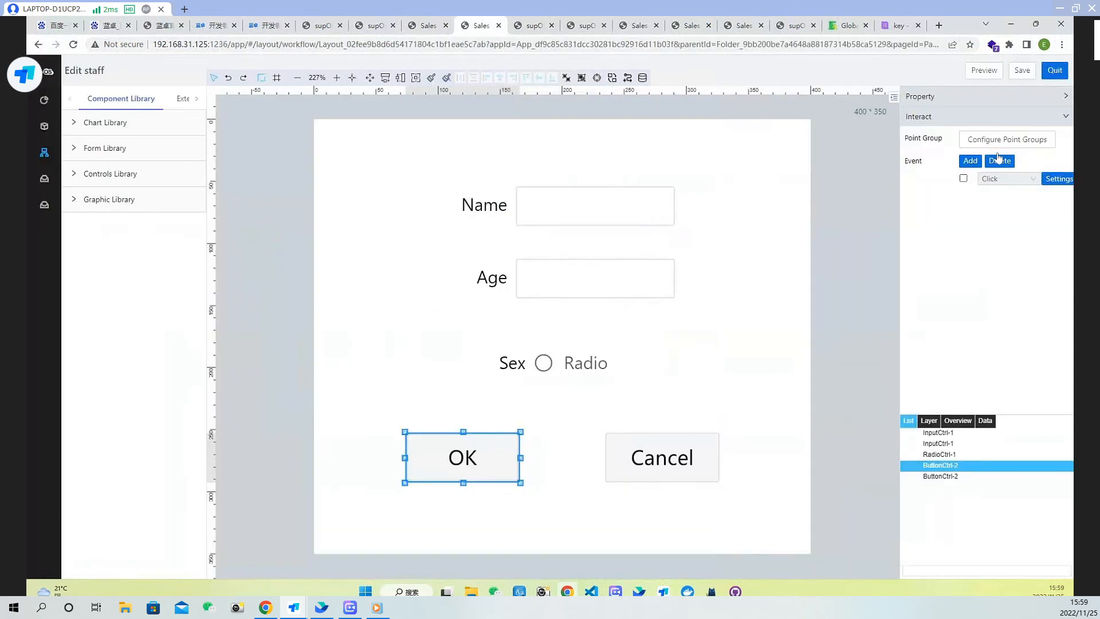
pyautogui.click(1060, 179)
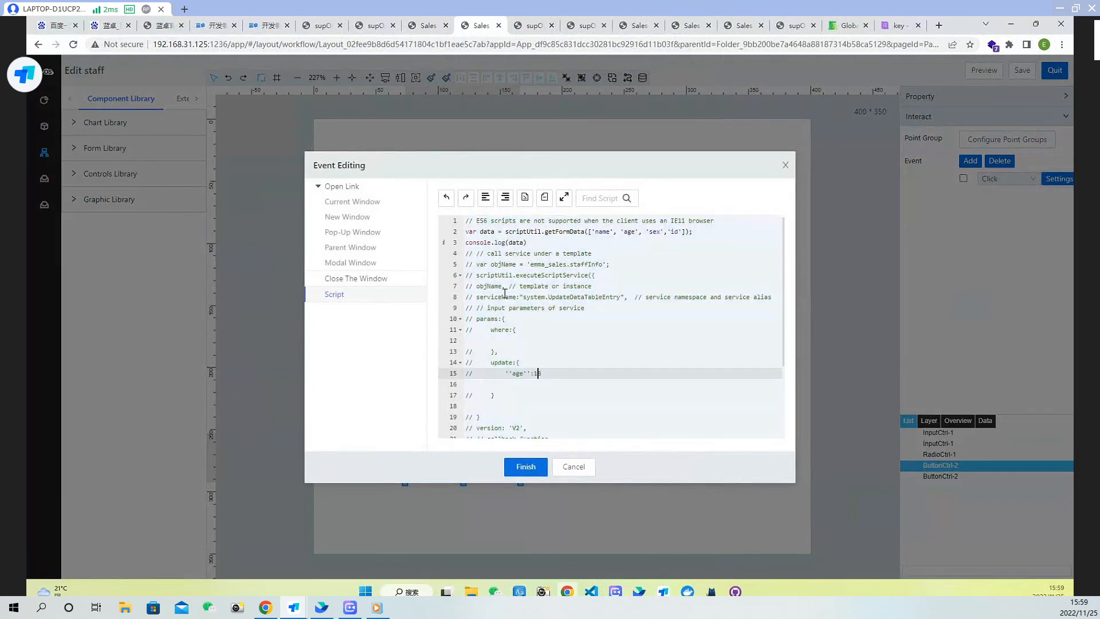
pyautogui.moveTo(468, 253); pyautogui.dragTo(555, 446)
pyautogui.hotkey('ctrl', '/')
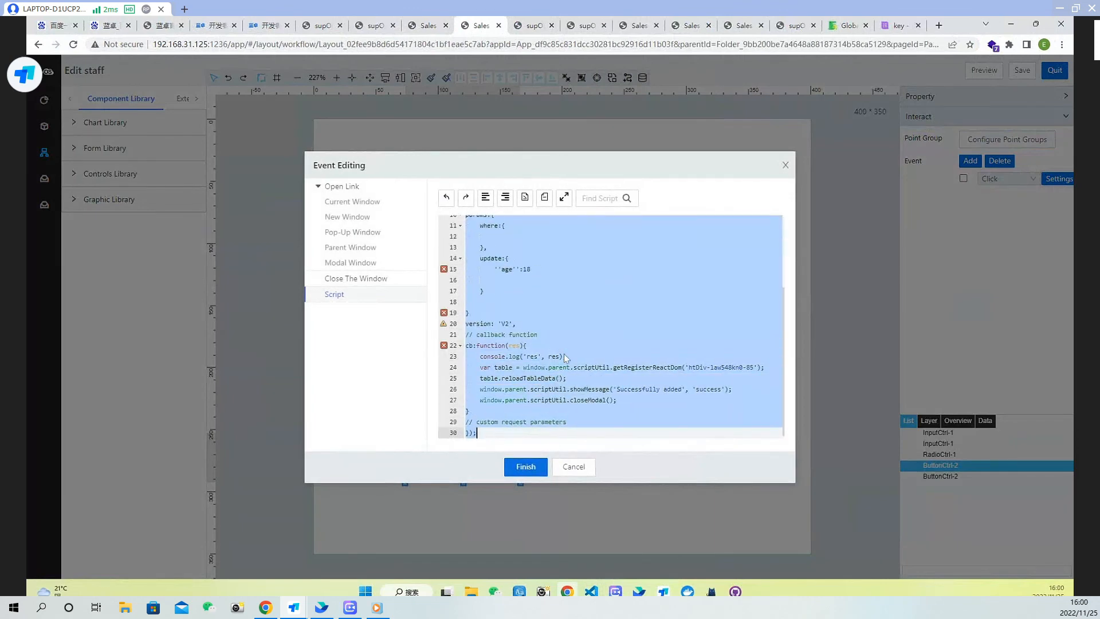
pyautogui.scroll(3, 563, 359)
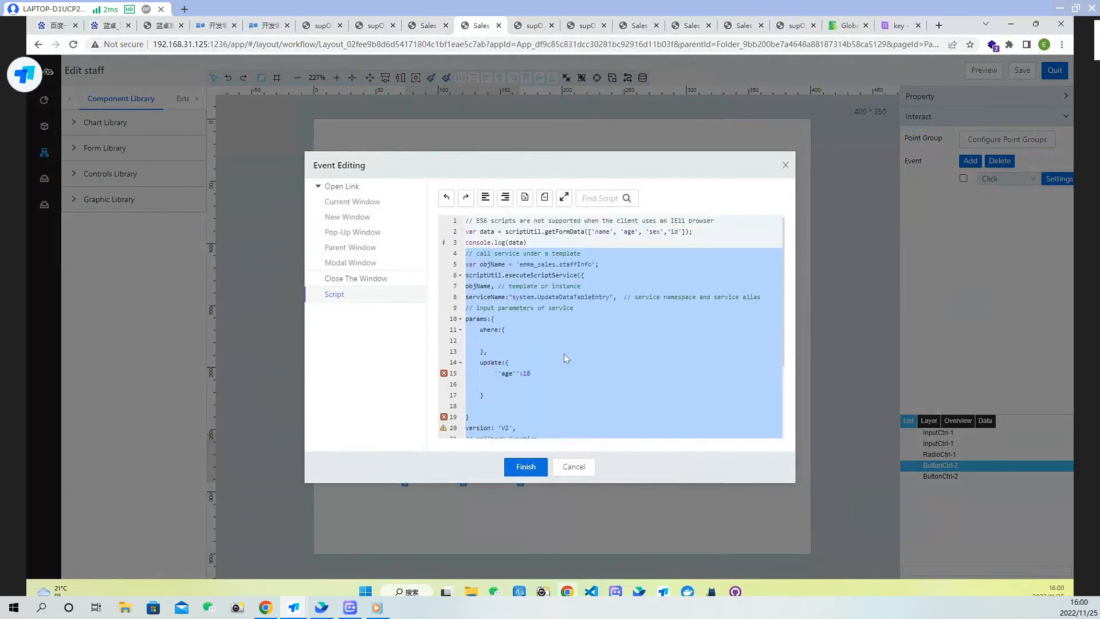
pyautogui.click(520, 276)
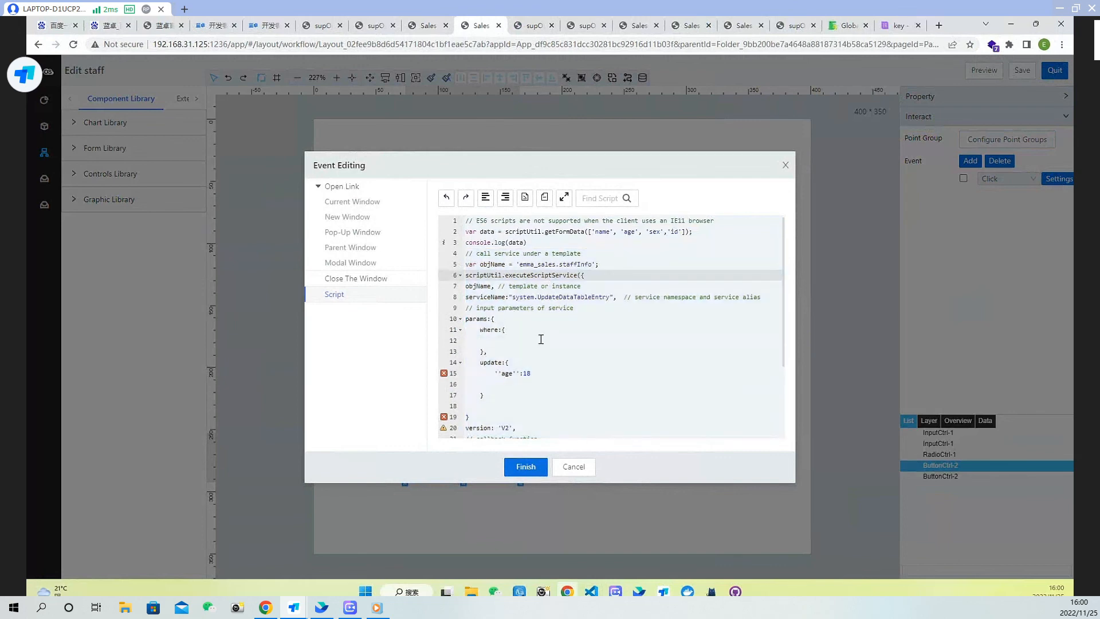
# In the OK button's Click script, set the where condition of the service parameters to id:data.id
pyautogui.scroll(-1, 562, 350)
pyautogui.click(511, 307)
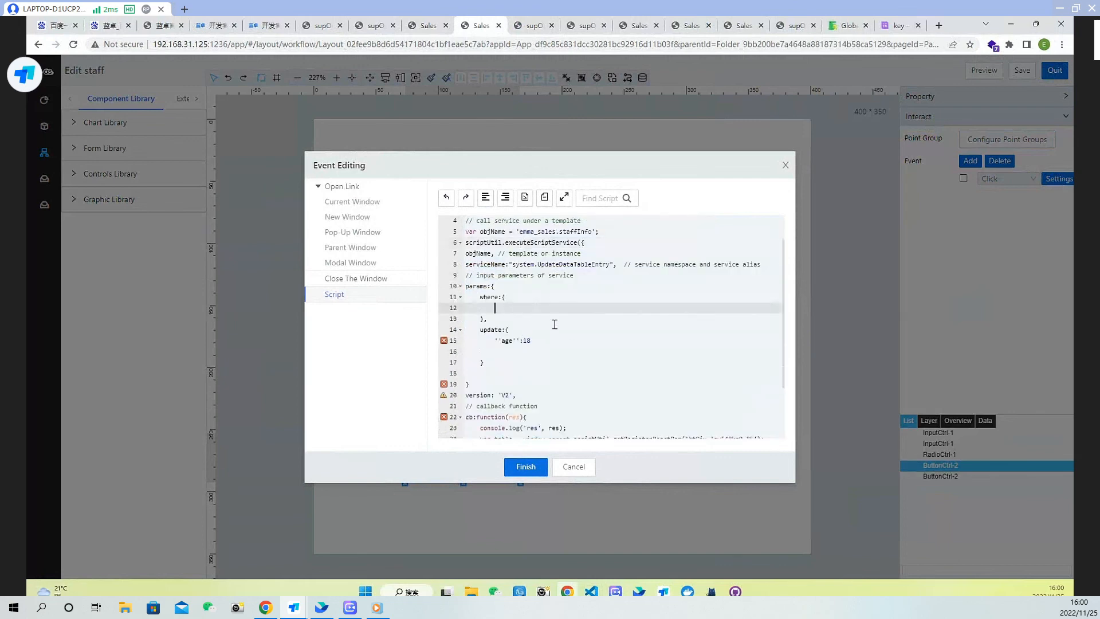
pyautogui.write('id:data.id')
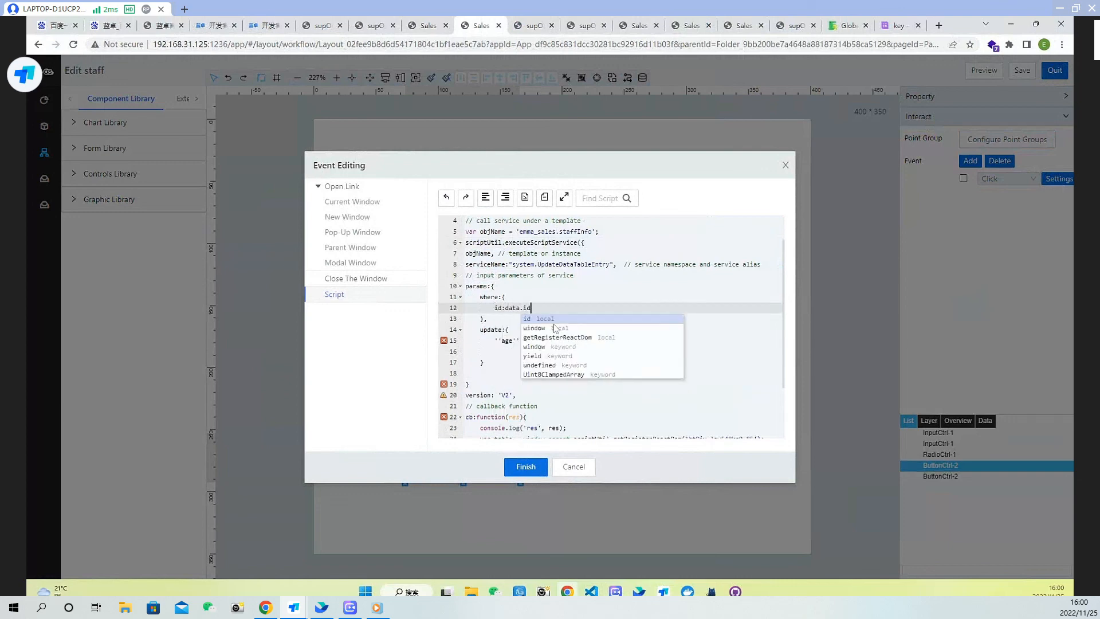
pyautogui.click(518, 332)
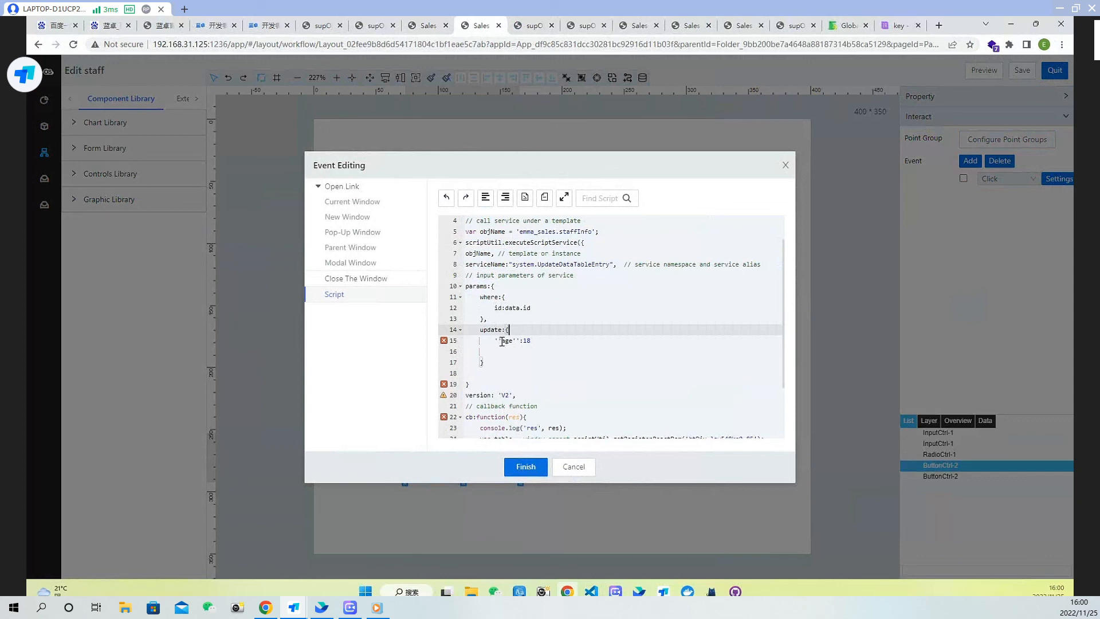
# Replace the update entry 'age':18 with age:data.age
pyautogui.click(503, 341)
pyautogui.press('BackSpace')
pyautogui.press('BackSpace')
pyautogui.click(512, 341)
pyautogui.press('BackSpace')
pyautogui.press('BackSpace')
pyautogui.press('BackSpace')
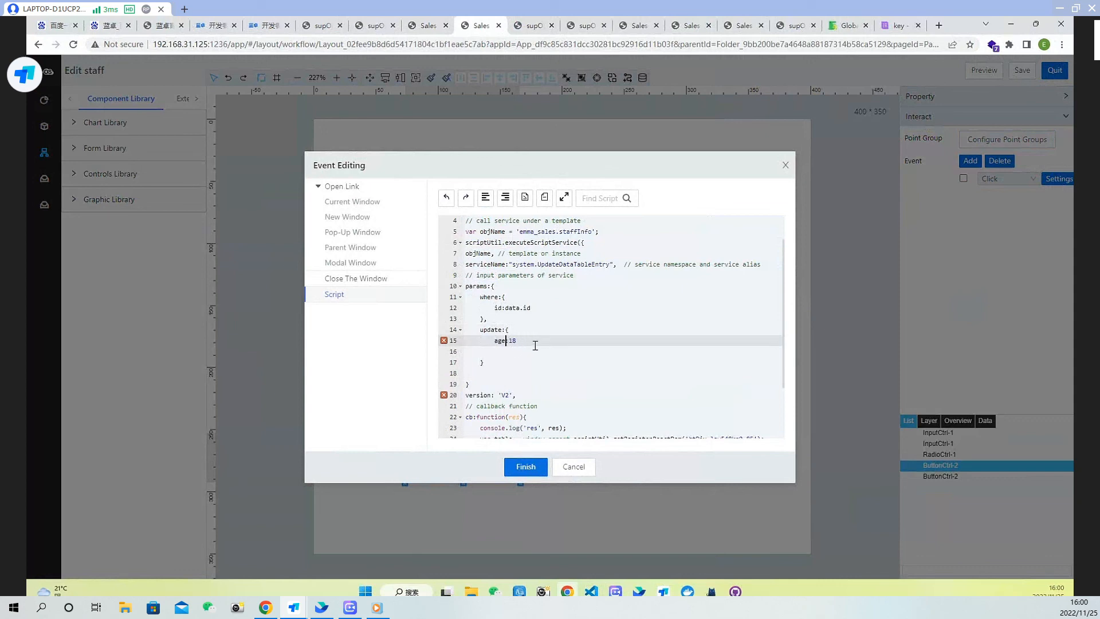
pyautogui.write('e')
pyautogui.press('Right')
pyautogui.write('da')
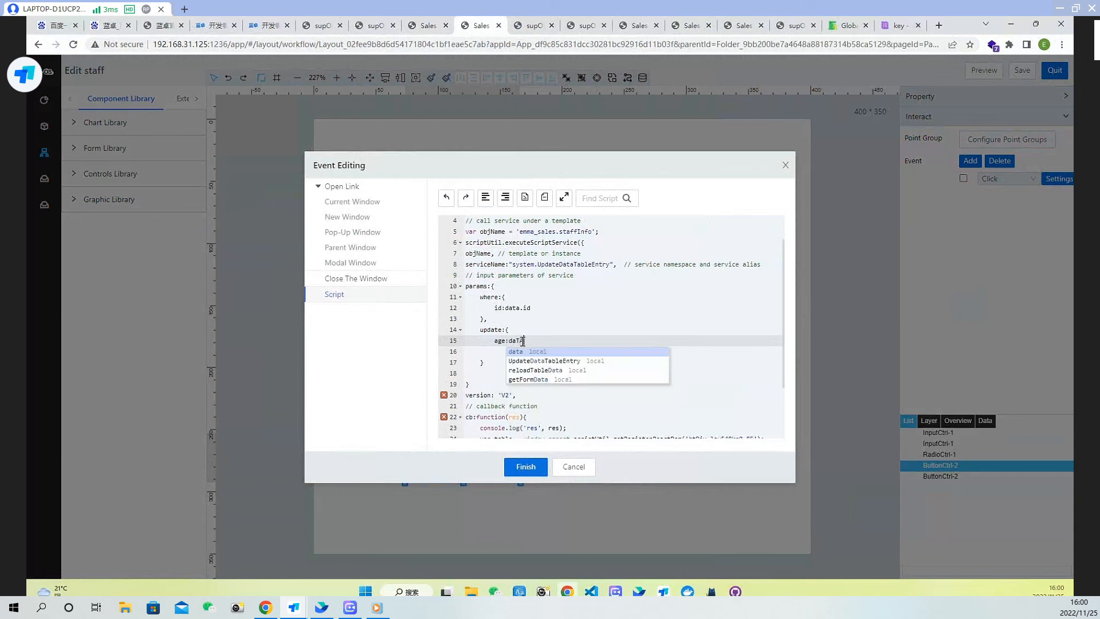
pyautogui.write('ta.age')
pyautogui.click(521, 328)
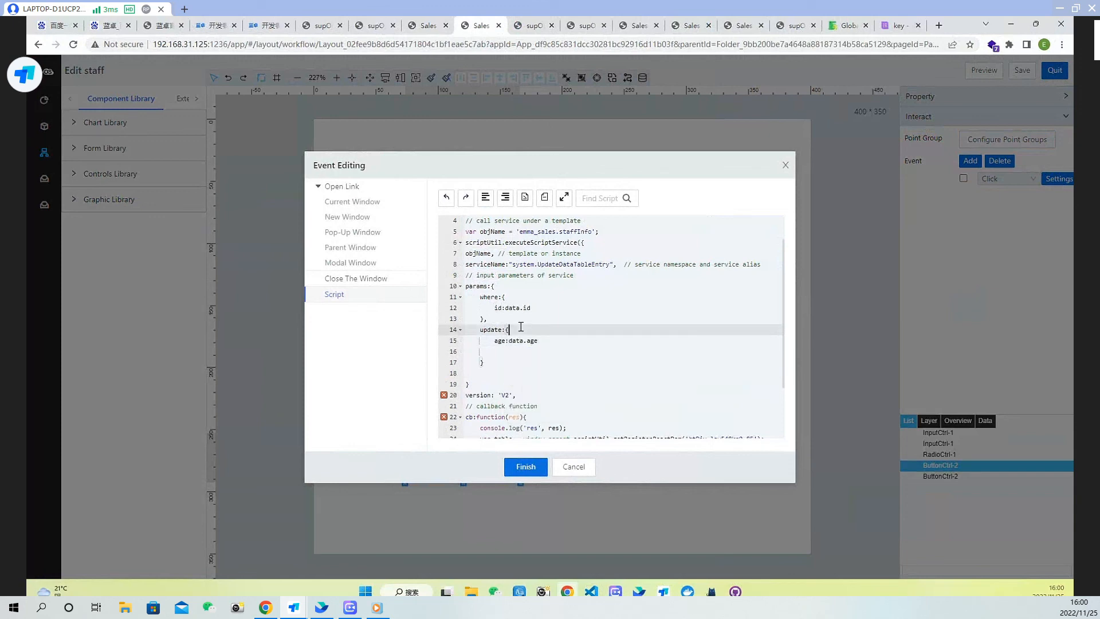
# Add a name:data.name entry to the update object
pyautogui.press('Return')
pyautogui.write('name:')
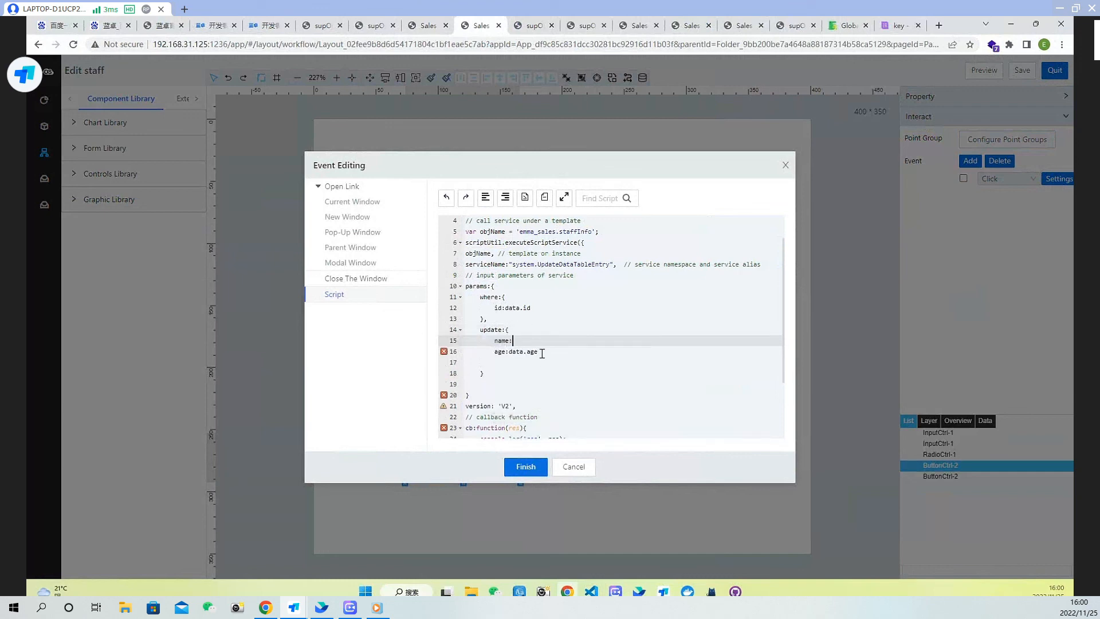
pyautogui.moveTo(542, 354); pyautogui.dragTo(509, 355)
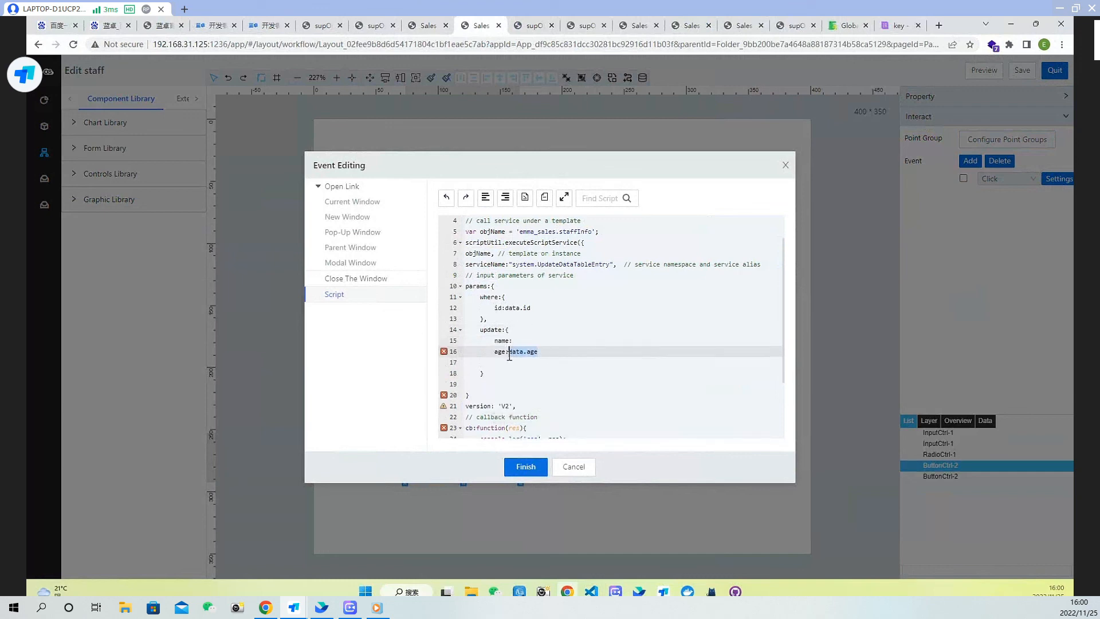
pyautogui.hotkey('ctrl', 'c')
pyautogui.click(512, 340)
pyautogui.hotkey('ctrl', 'v')
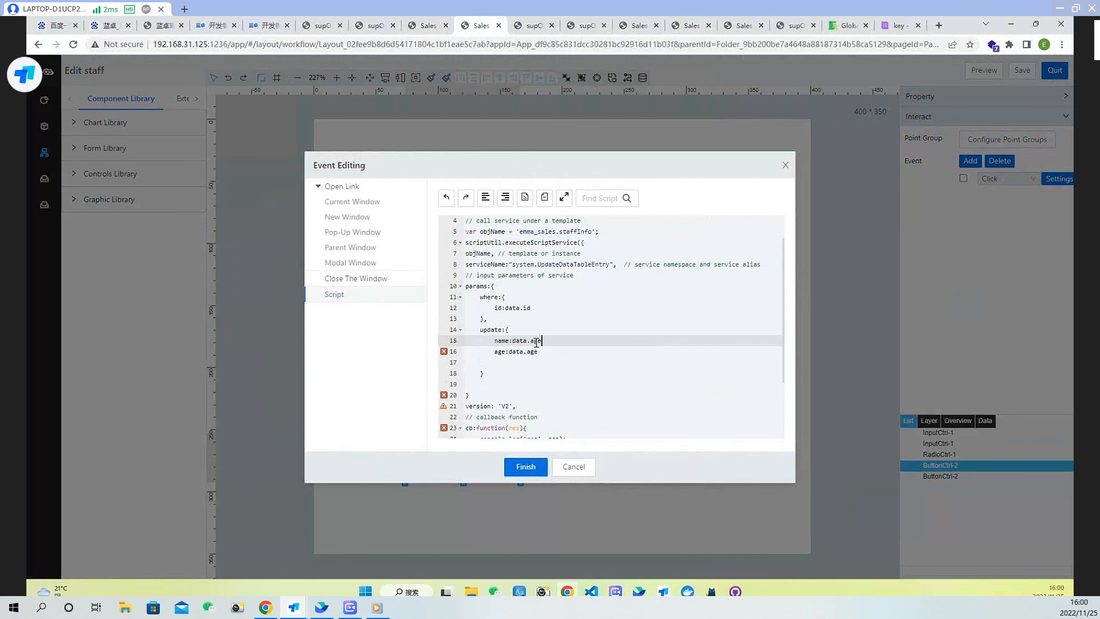
pyautogui.doubleClick(537, 342)
pyautogui.write('nam')
pyautogui.press('Escape')
# Add a sex:data.sex entry to the update object
pyautogui.moveTo(540, 352); pyautogui.dragTo(494, 352)
pyautogui.hotkey('ctrl', 'c')
pyautogui.click(514, 364)
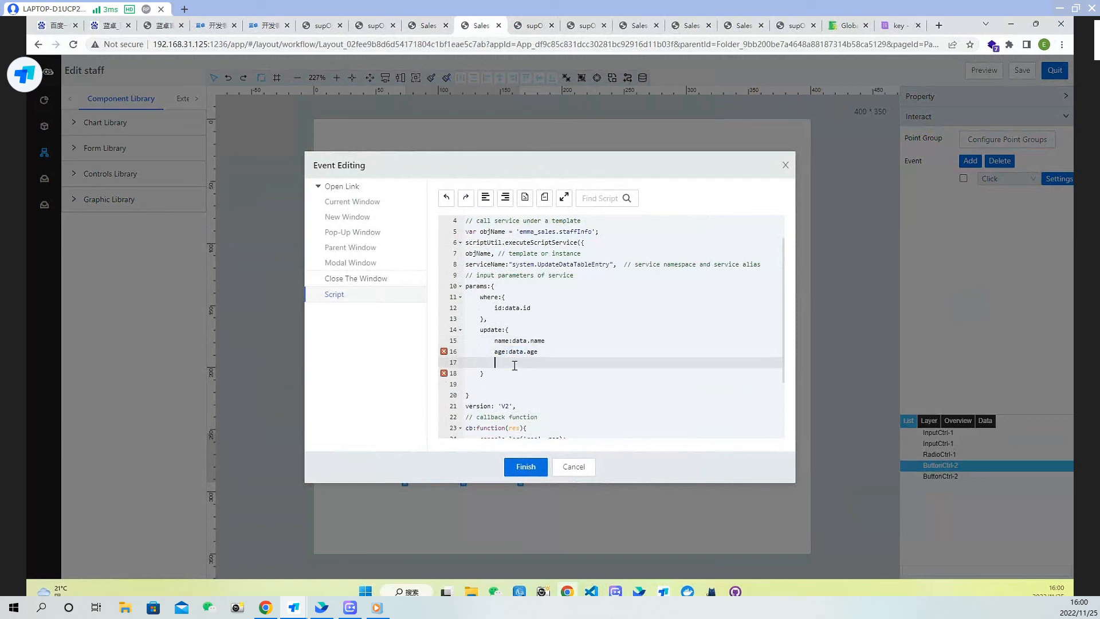
pyautogui.hotkey('ctrl', 'v')
pyautogui.doubleClick(501, 363)
pyautogui.write('a')
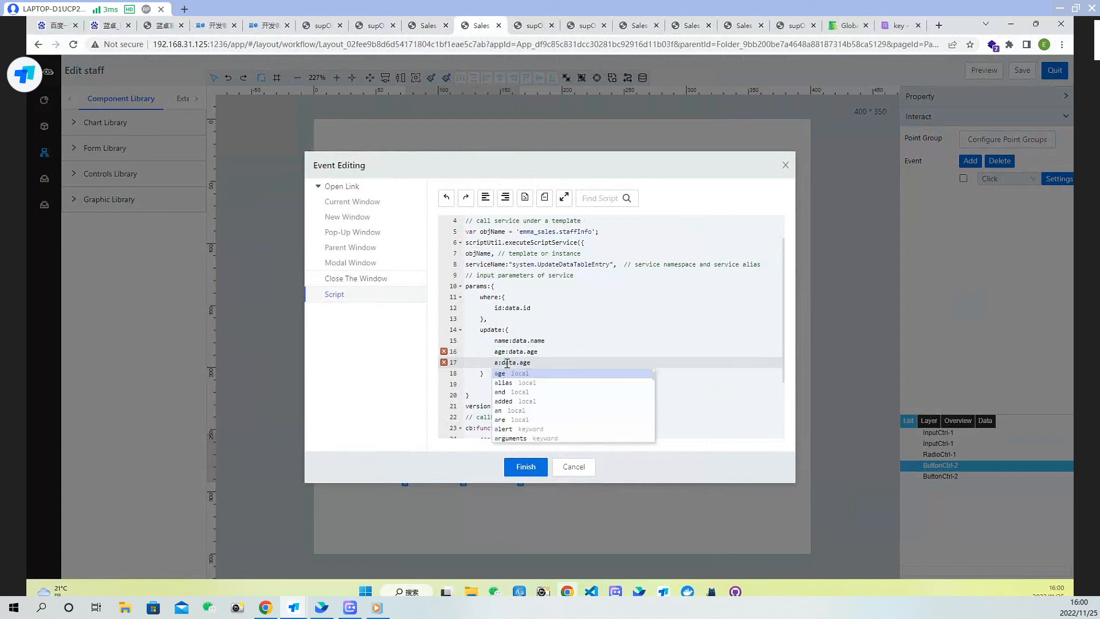
pyautogui.press('BackSpace')
pyautogui.write('sex')
pyautogui.doubleClick(533, 366)
pyautogui.write('s')
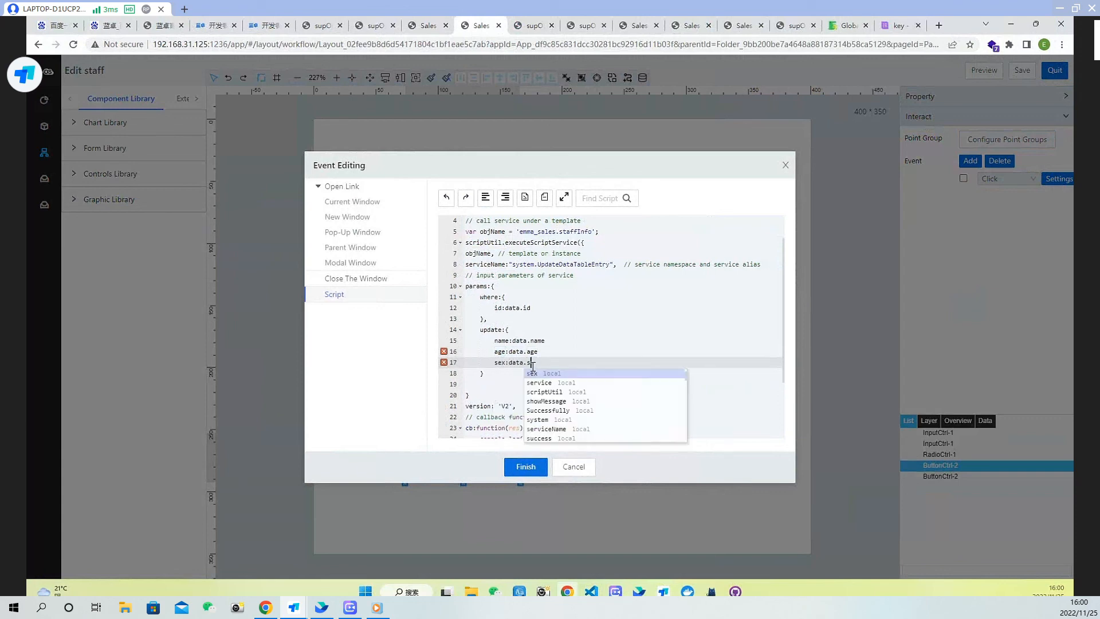
pyautogui.press('Return')
# Change the callback's success message to 'Successfully edited'
pyautogui.scroll(-2, 607, 389)
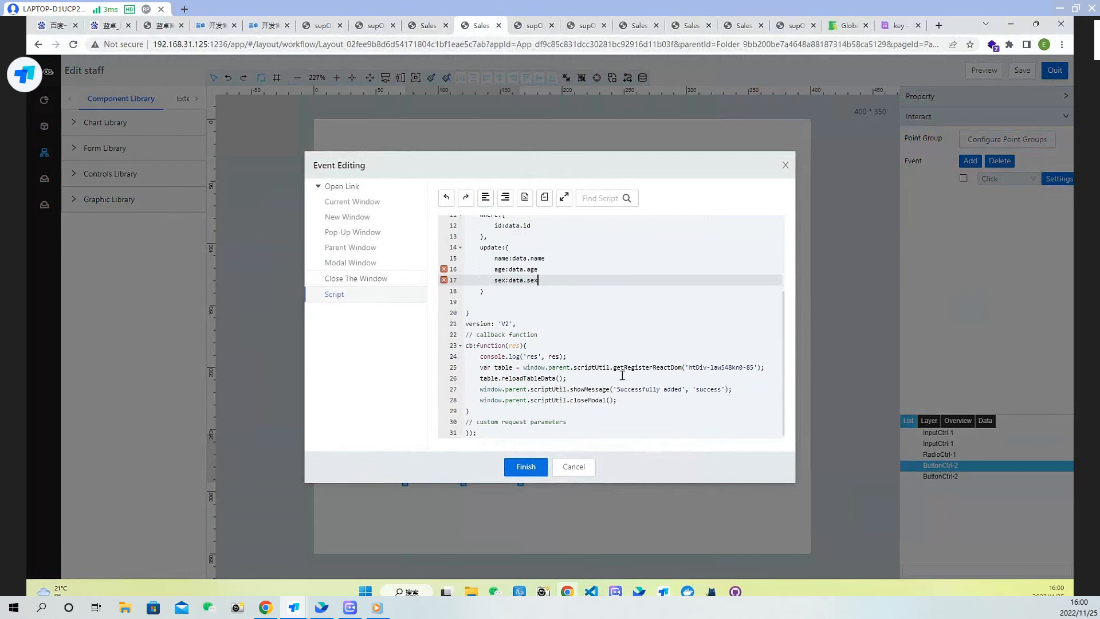
pyautogui.scroll(3, 607, 325)
pyautogui.scroll(-3, 680, 362)
pyautogui.click(608, 367)
pyautogui.click(543, 378)
pyautogui.click(584, 389)
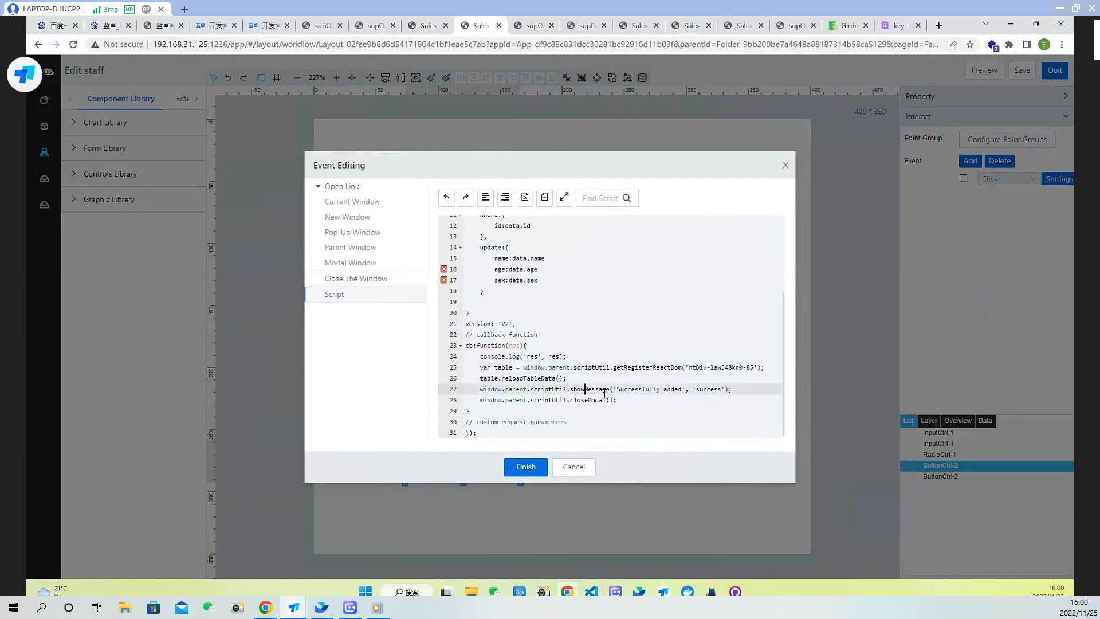
pyautogui.doubleClick(675, 390)
pyautogui.write('edite')
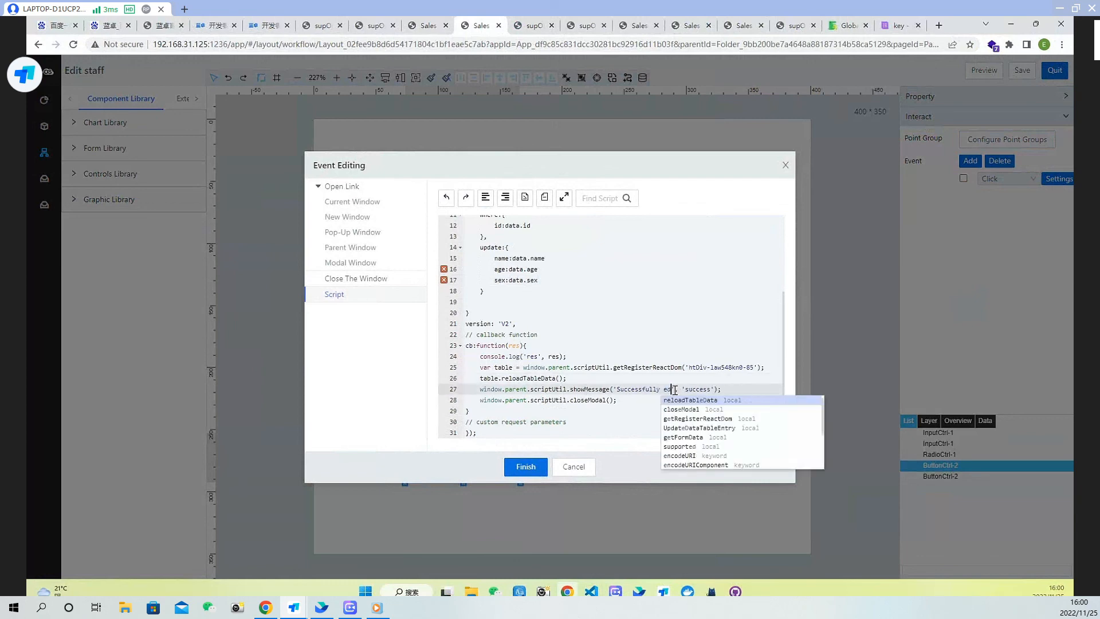
pyautogui.write('d')
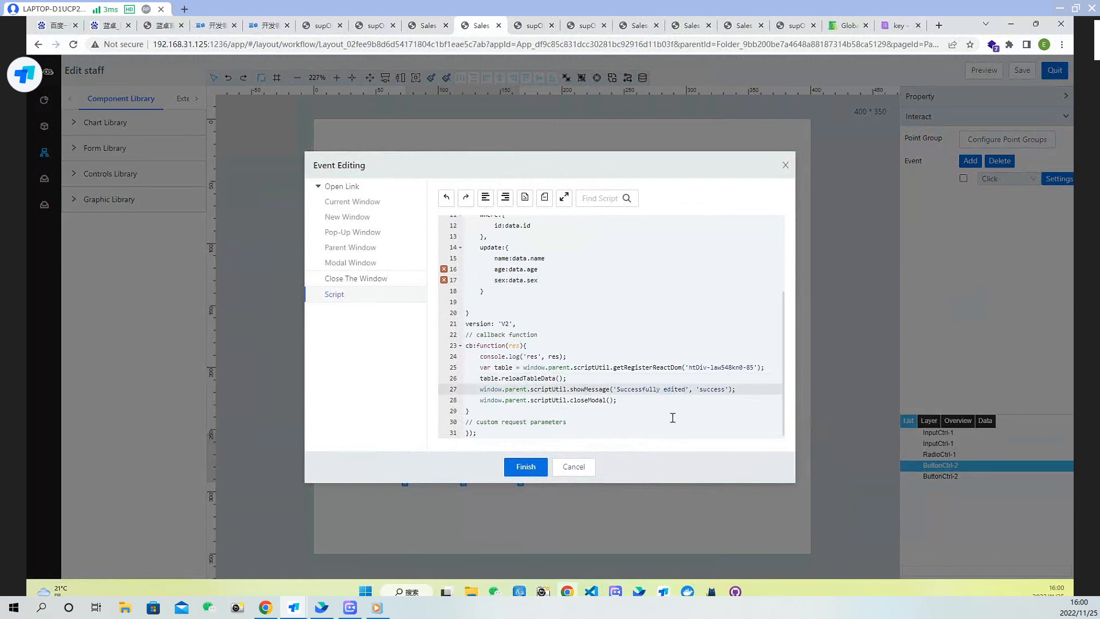
# Add the missing commas after the name, age and sex entries and the closing braces
pyautogui.scroll(5, 608, 373)
pyautogui.click(555, 373)
pyautogui.click(561, 384)
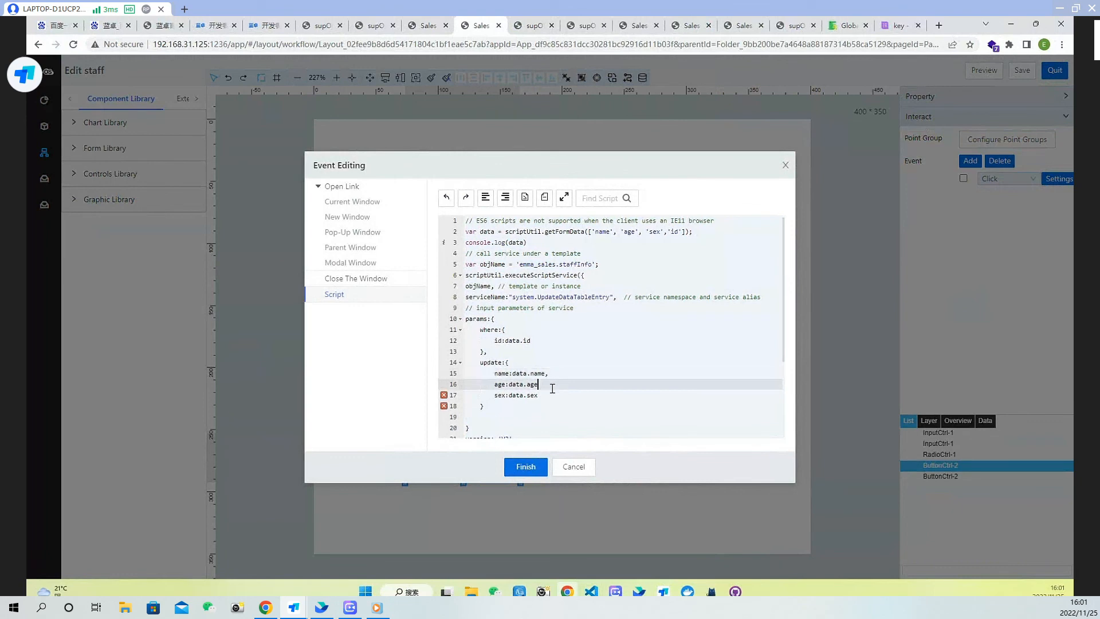
pyautogui.write(',')
pyautogui.click(550, 395)
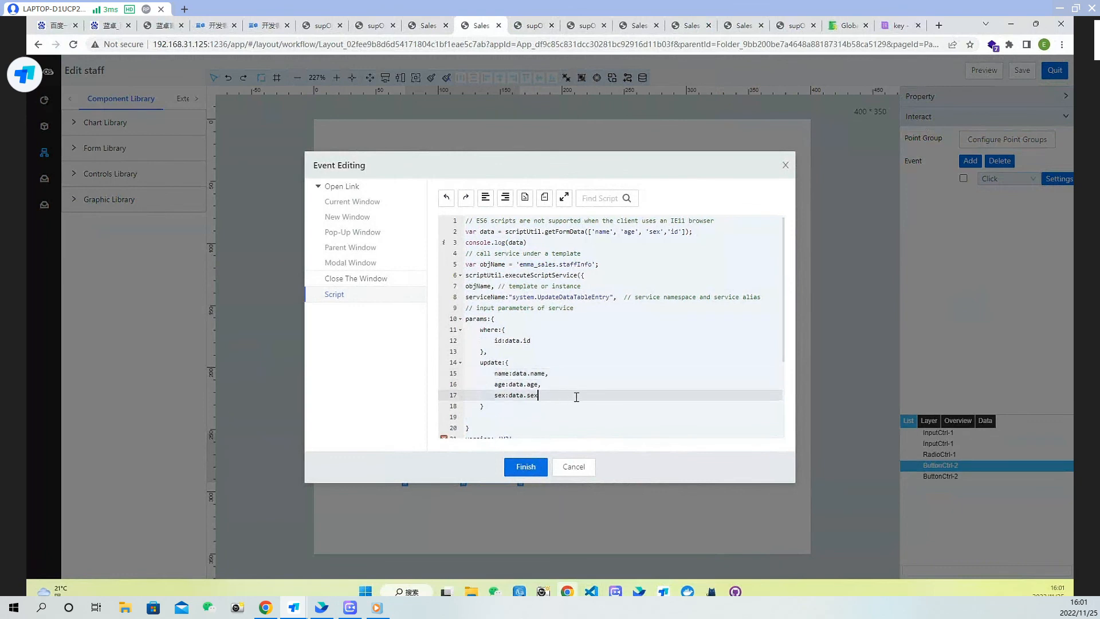
pyautogui.write(',')
pyautogui.scroll(-2, 580, 388)
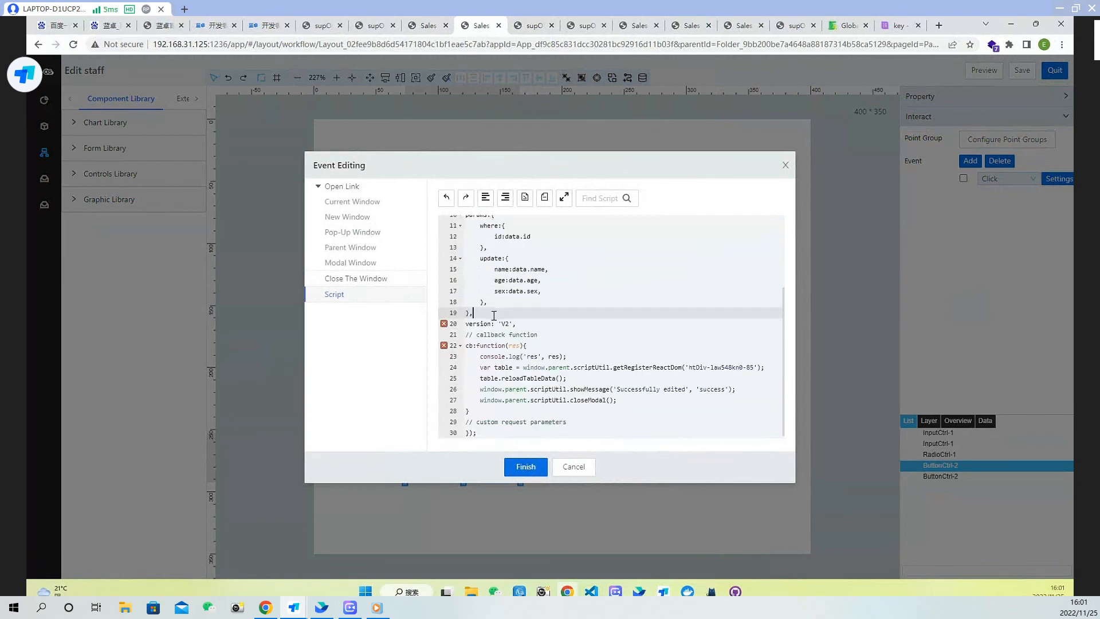
# Finish the OK button's script, save the layout, and switch to the running app's tab
pyautogui.click(525, 467)
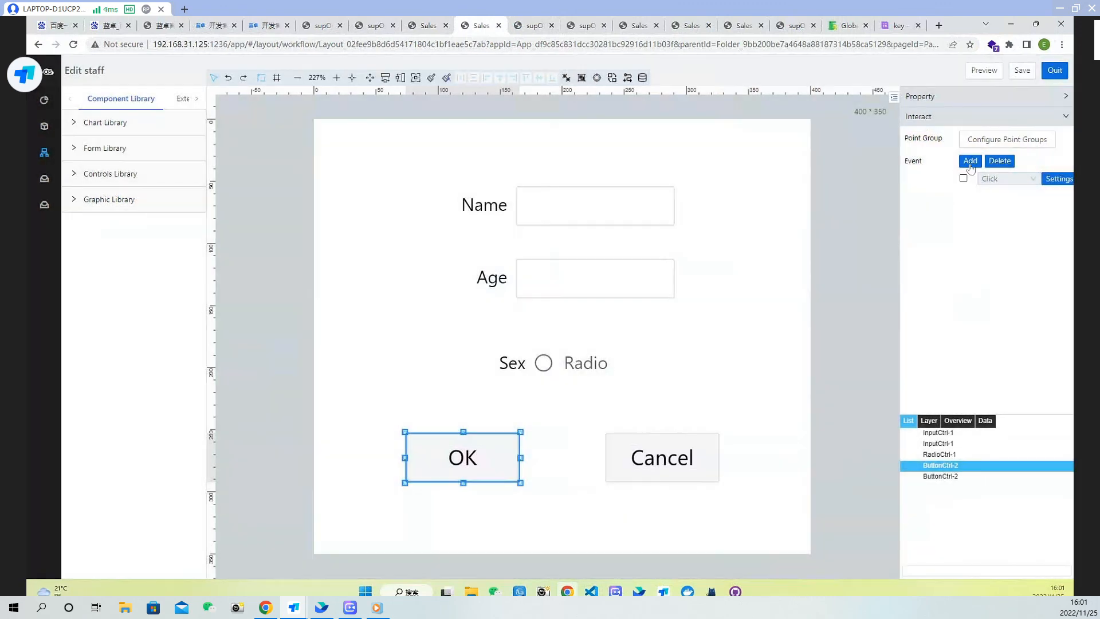
pyautogui.click(1022, 70)
pyautogui.click(533, 25)
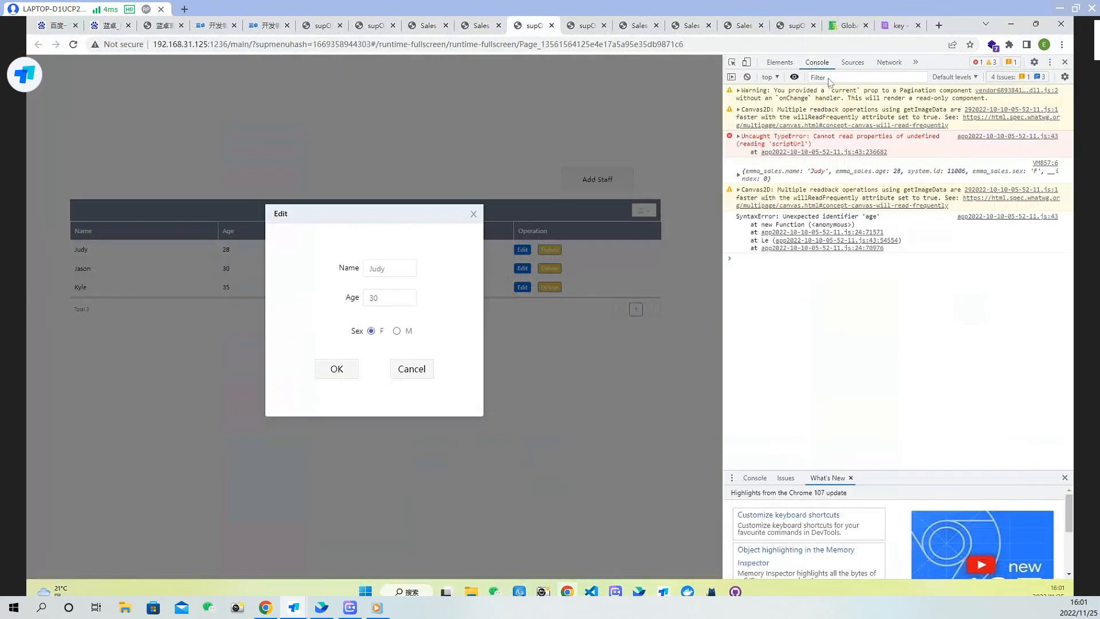
# Reload the running app and test editing Judy's row with age 30, submitting it and reloading again
pyautogui.click(73, 45)
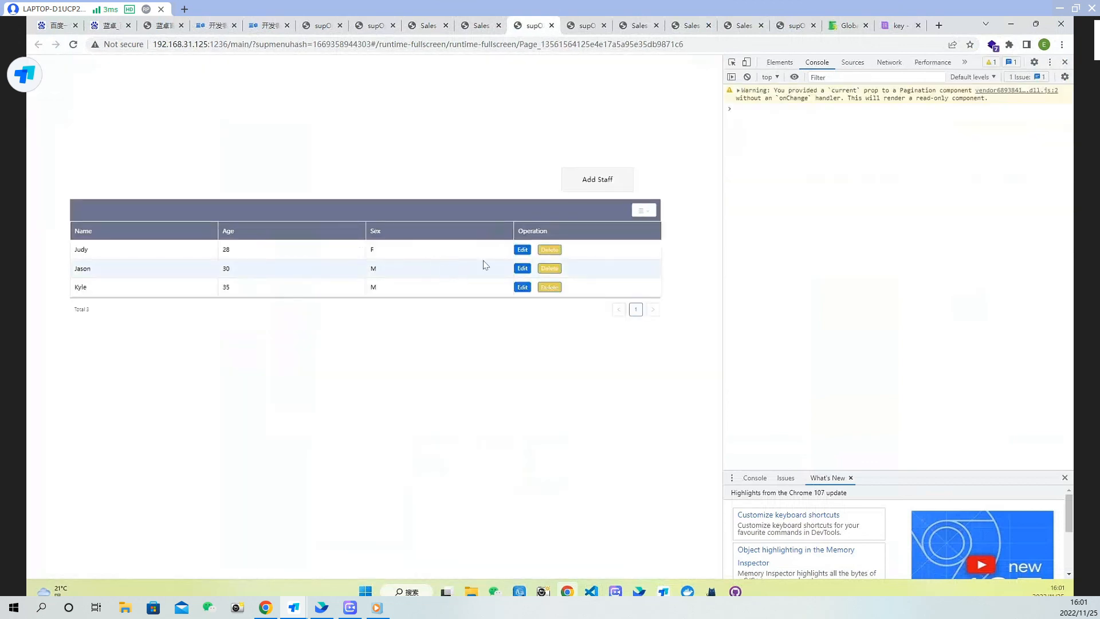
pyautogui.click(523, 252)
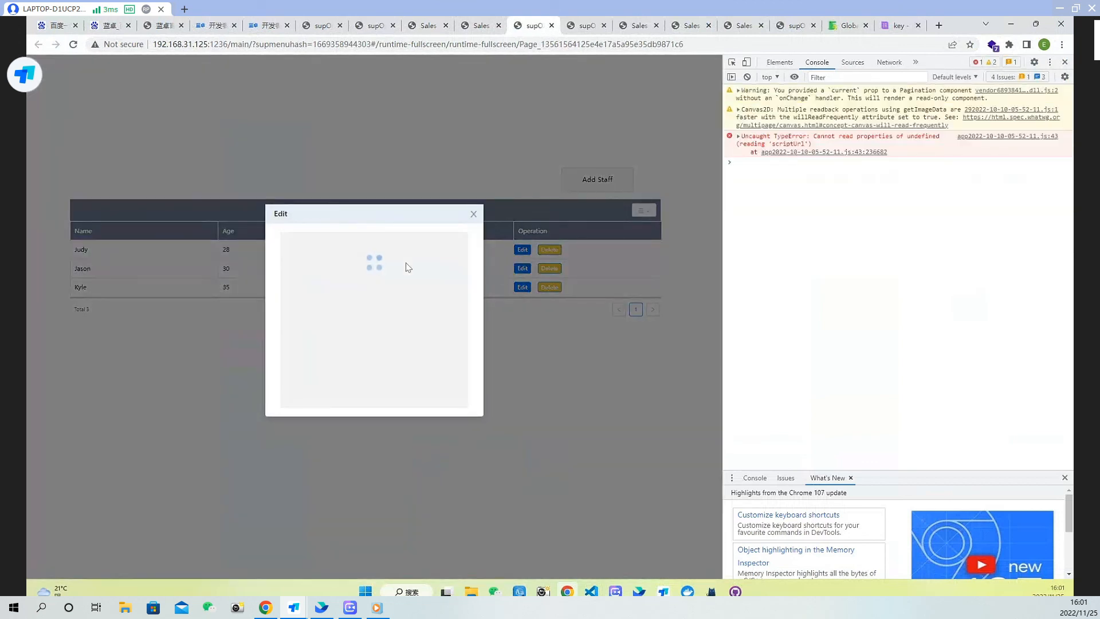
pyautogui.click(388, 299)
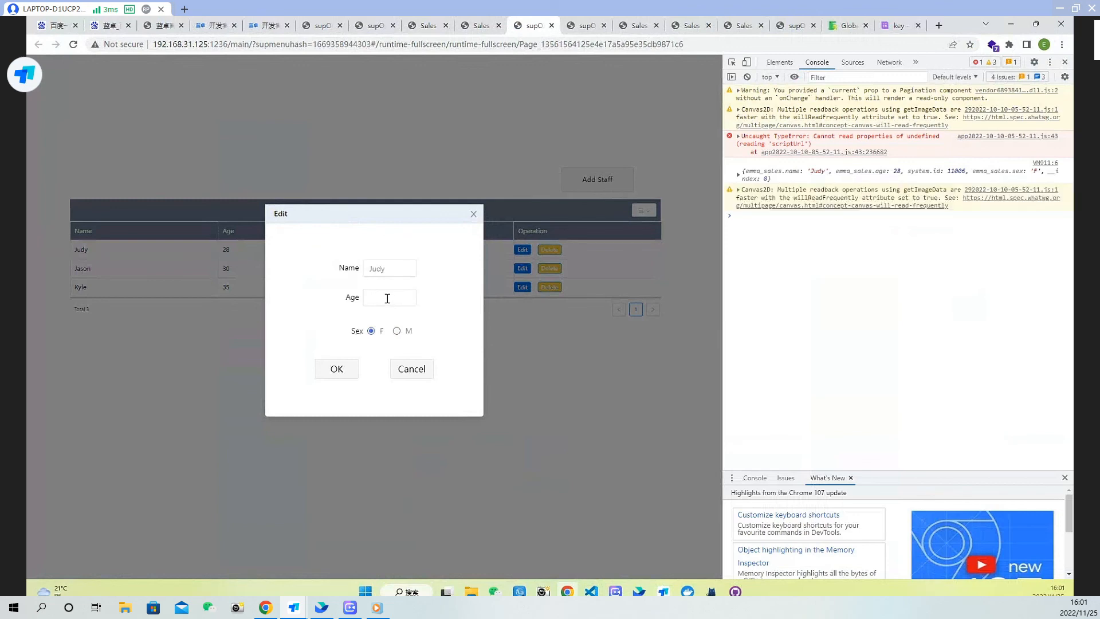
pyautogui.click(338, 371)
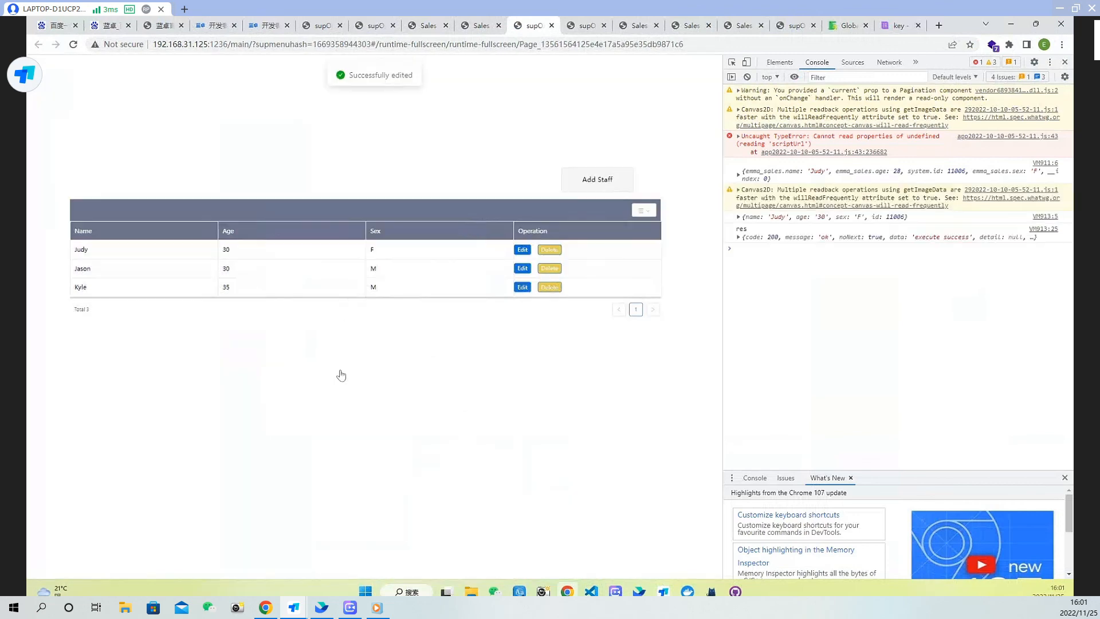
pyautogui.click(74, 45)
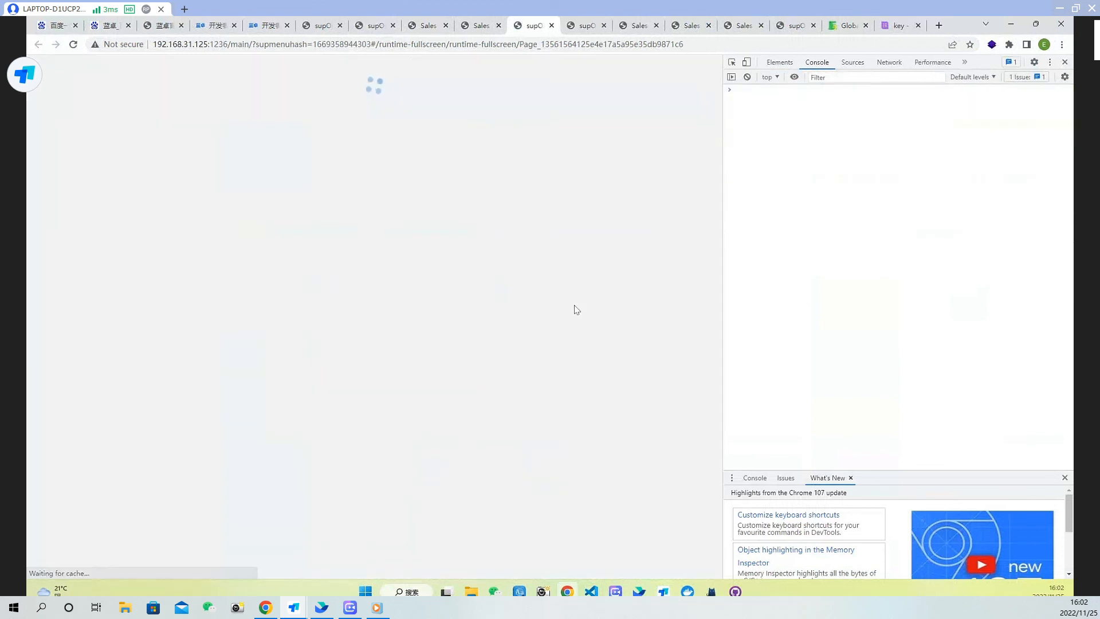